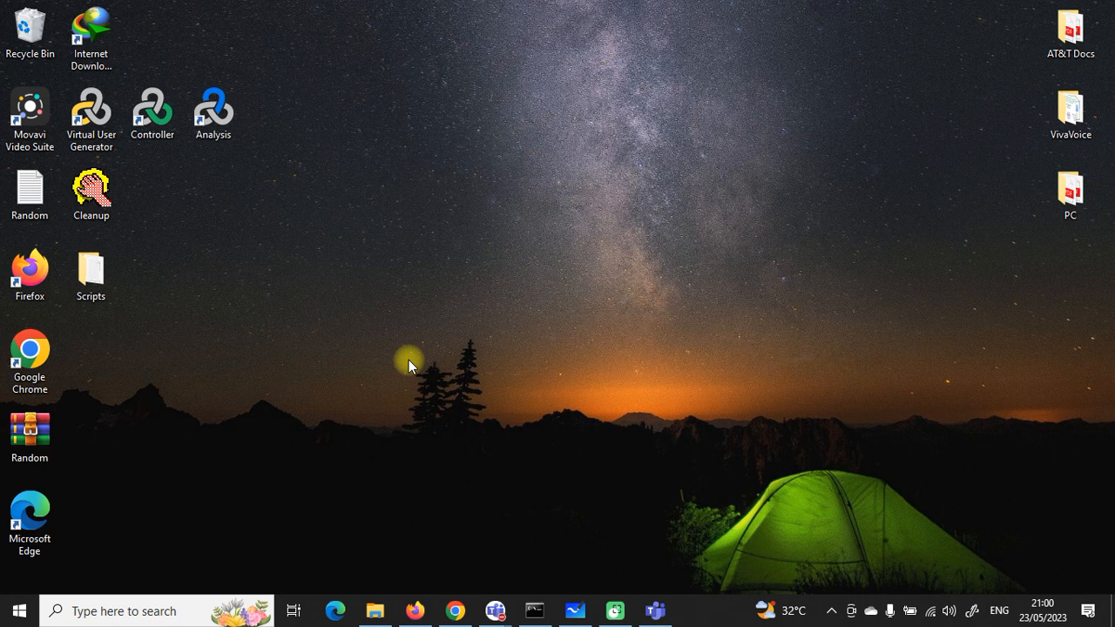
Switch to File Explorer and go up from the bin folder to its parent apache-jmeter-5.4.3 folder.
{"action": "left_click", "coordinate": [376, 610]}
{"action": "left_click", "coordinate": [196, 234]}
{"action": "left_click", "coordinate": [77, 131]}
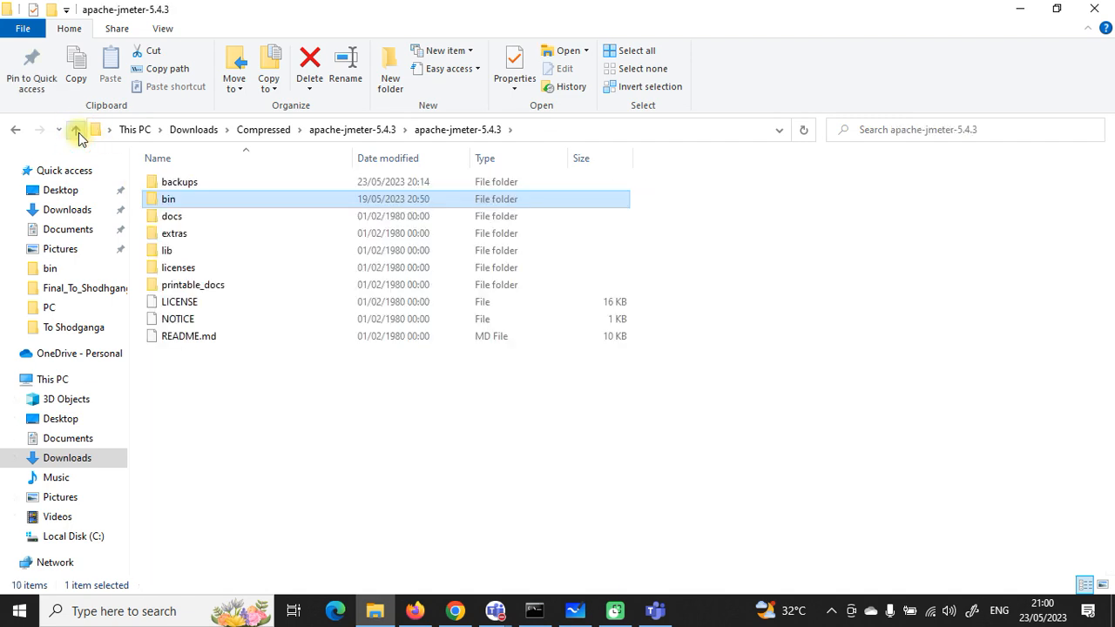
{"action": "left_click", "coordinate": [831, 611]}
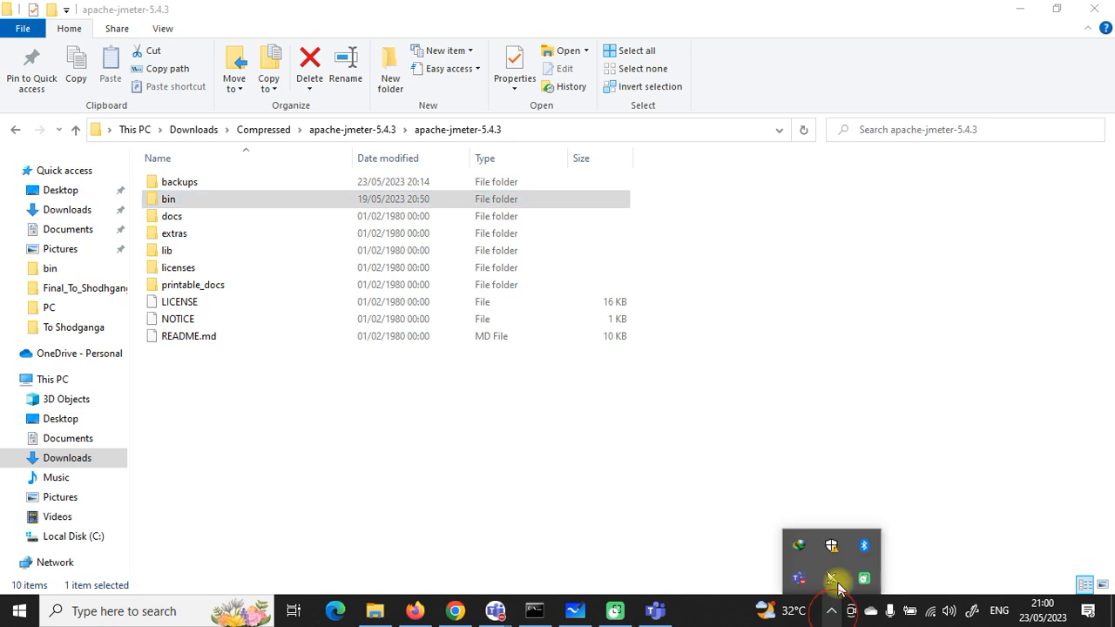
{"action": "right_click", "coordinate": [862, 577]}
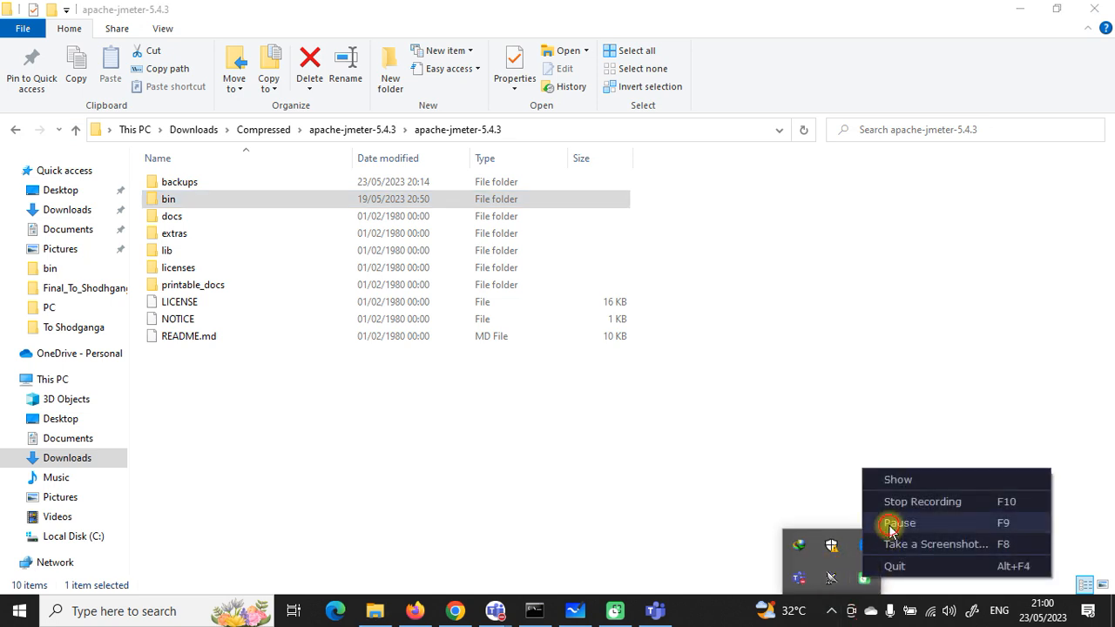
{"action": "left_click", "coordinate": [885, 524]}
{"action": "left_click", "coordinate": [595, 504]}
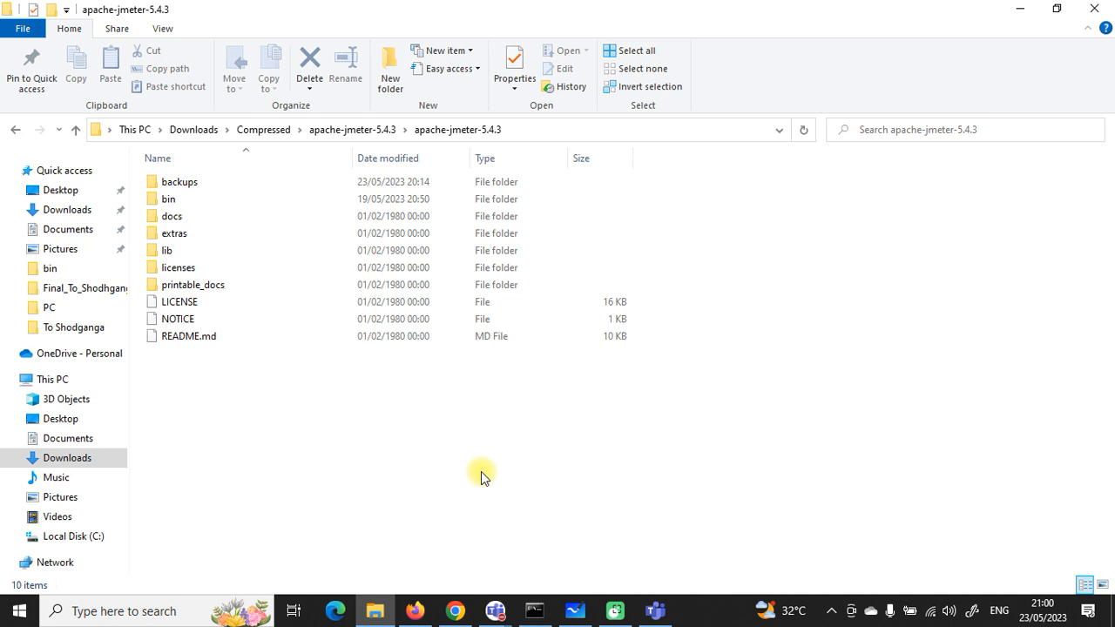
{"action": "mouse_move", "coordinate": [460, 617]}
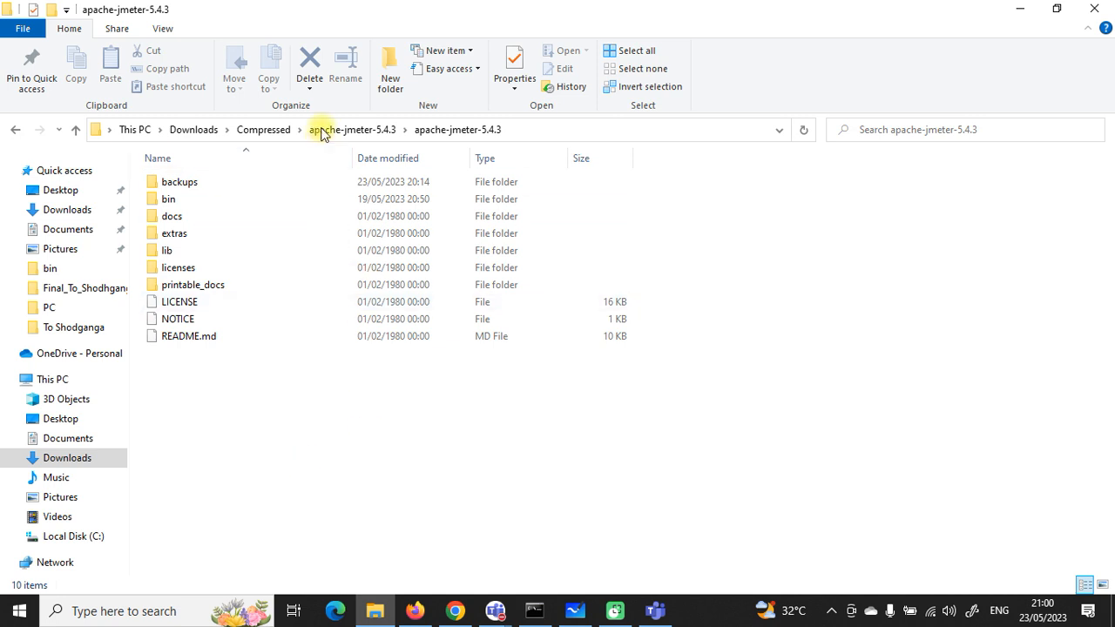
Browse from the Compressed downloads folder through both apache-jmeter-5.4.3 folders into bin and select the ApacheJMeter jar file.
{"action": "left_click", "coordinate": [314, 129]}
{"action": "left_click", "coordinate": [263, 129]}
{"action": "left_click", "coordinate": [199, 220]}
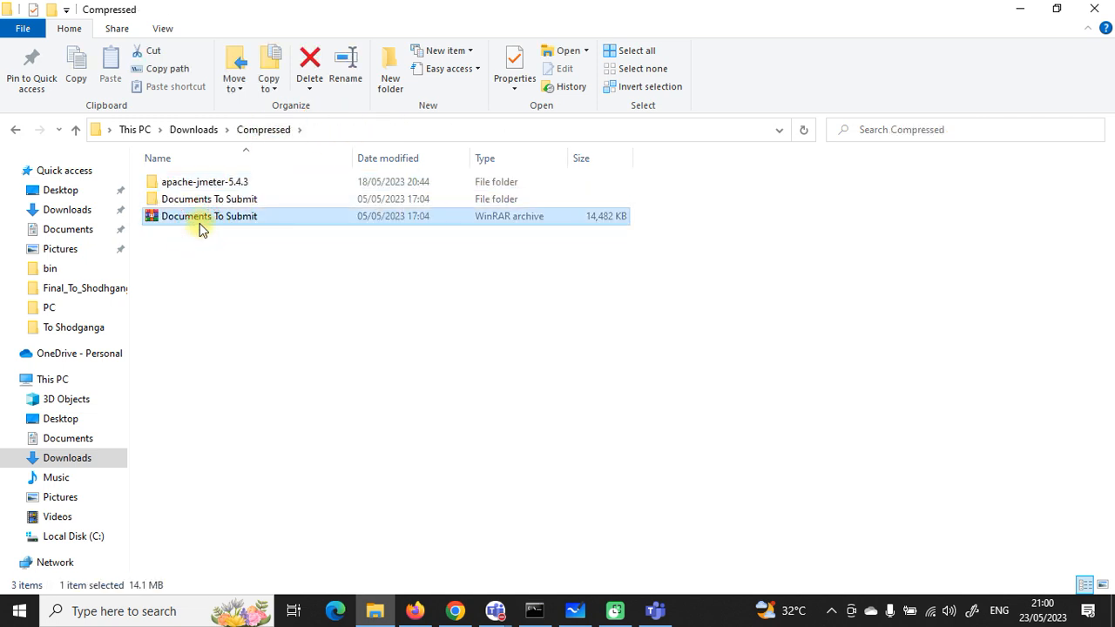
{"action": "double_click", "coordinate": [208, 183]}
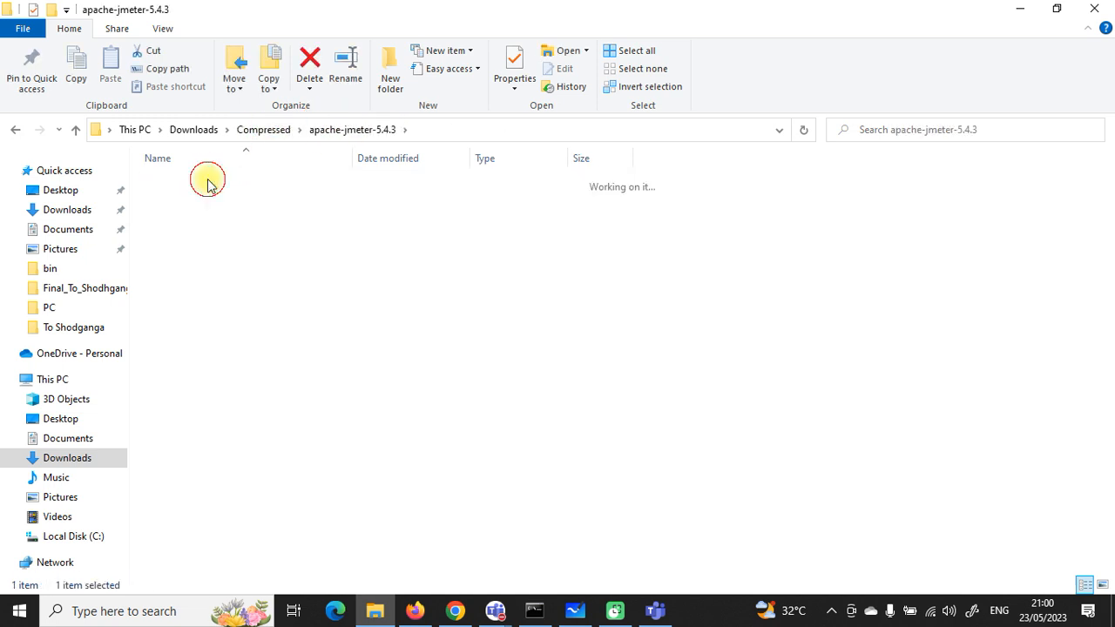
{"action": "double_click", "coordinate": [207, 183]}
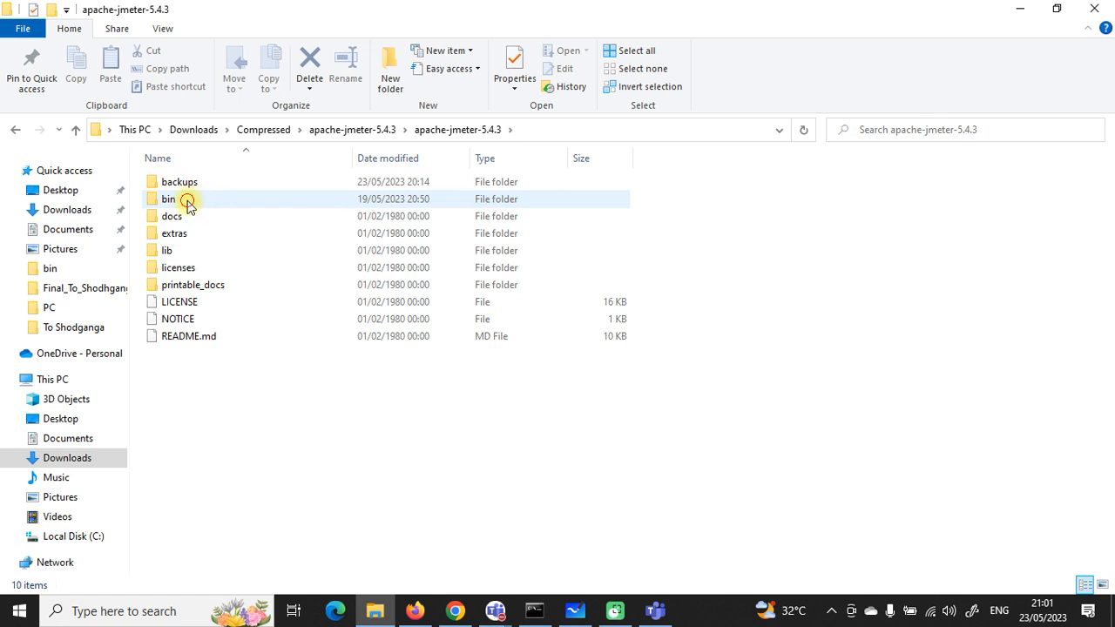
{"action": "double_click", "coordinate": [186, 200]}
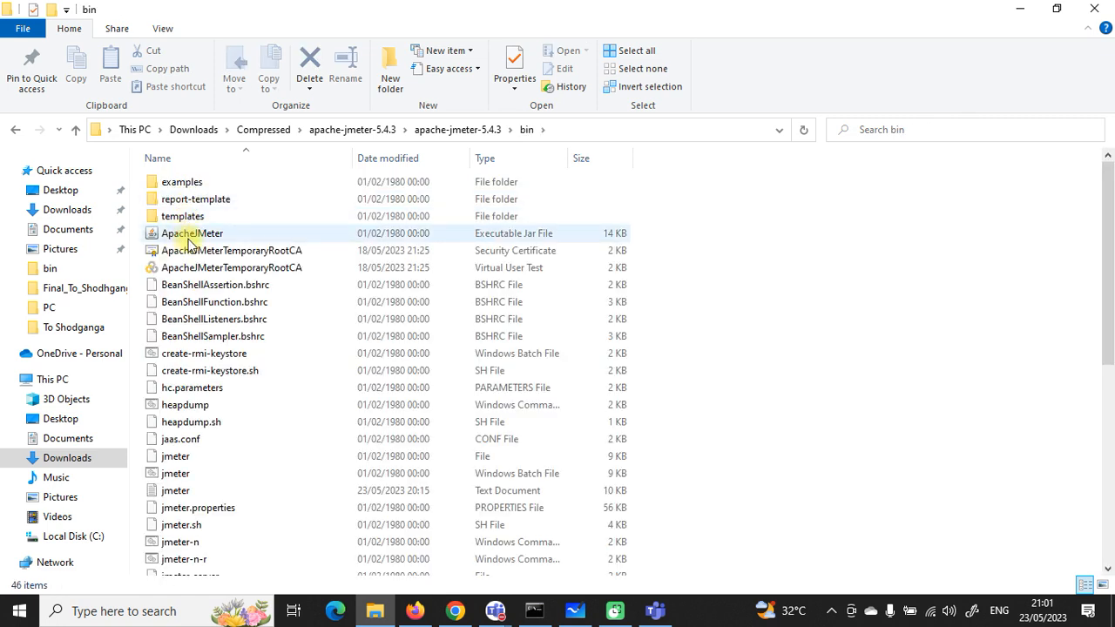
{"action": "left_click", "coordinate": [186, 237]}
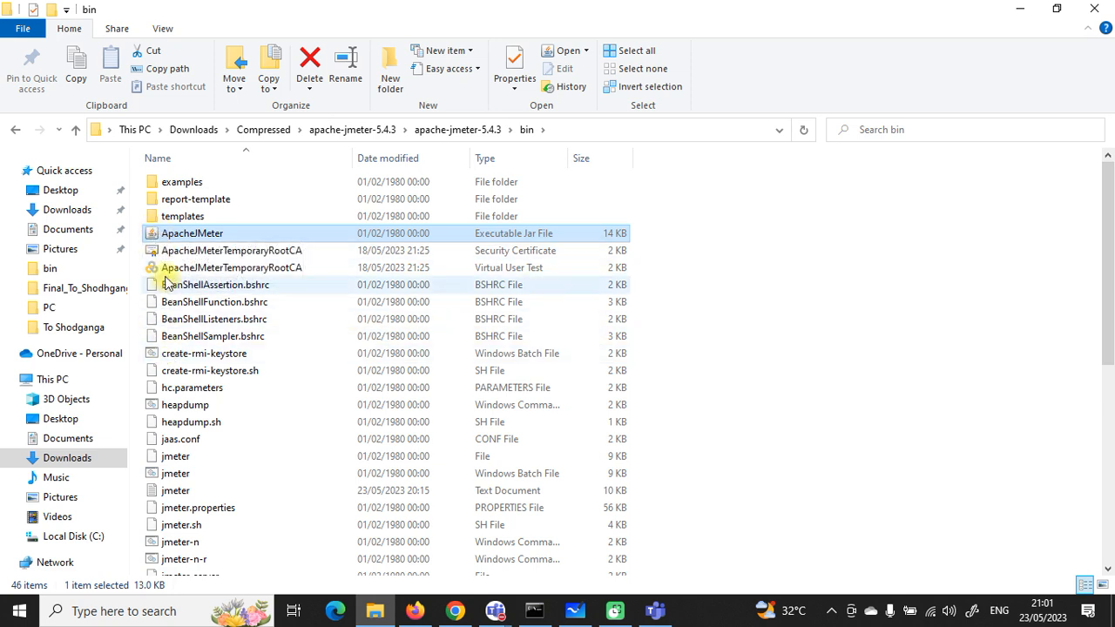
{"action": "left_click", "coordinate": [164, 353]}
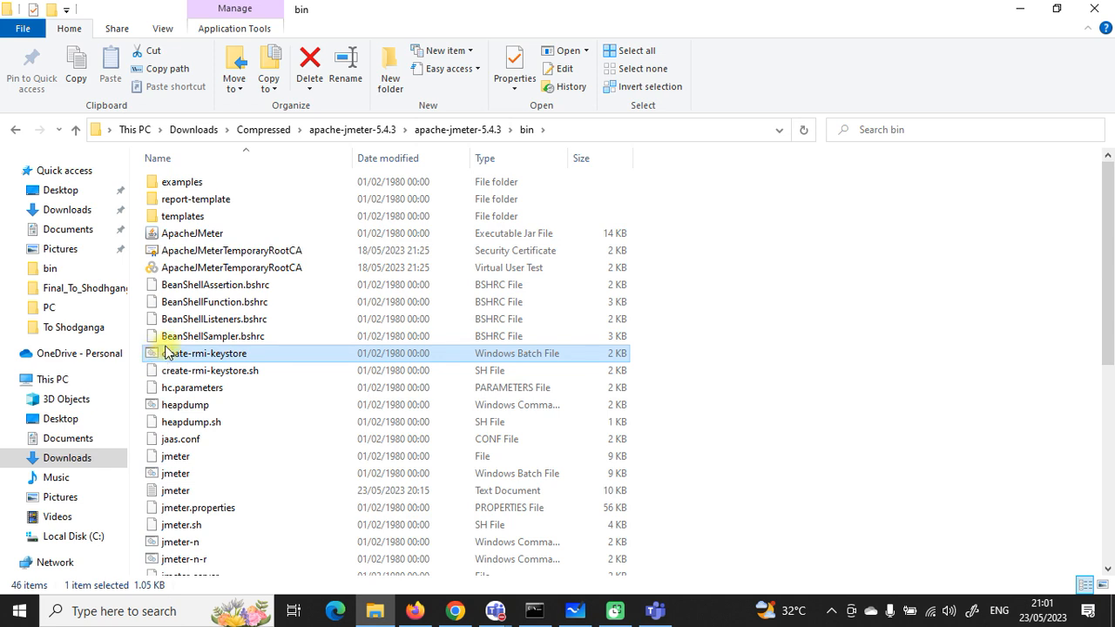
{"action": "left_click", "coordinate": [175, 234]}
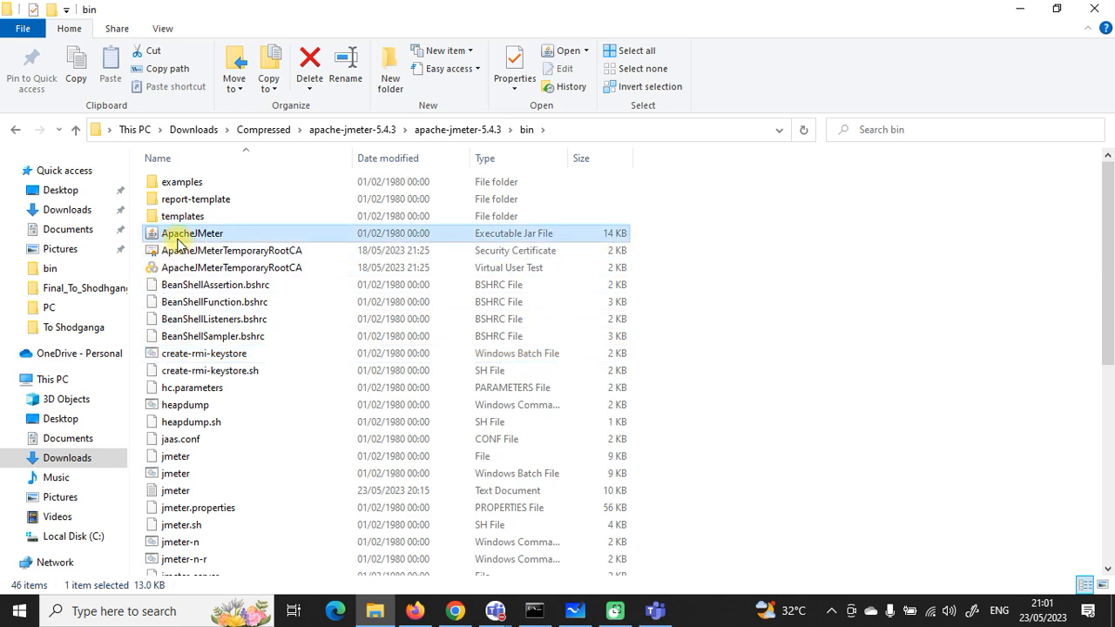
{"action": "left_click", "coordinate": [831, 610]}
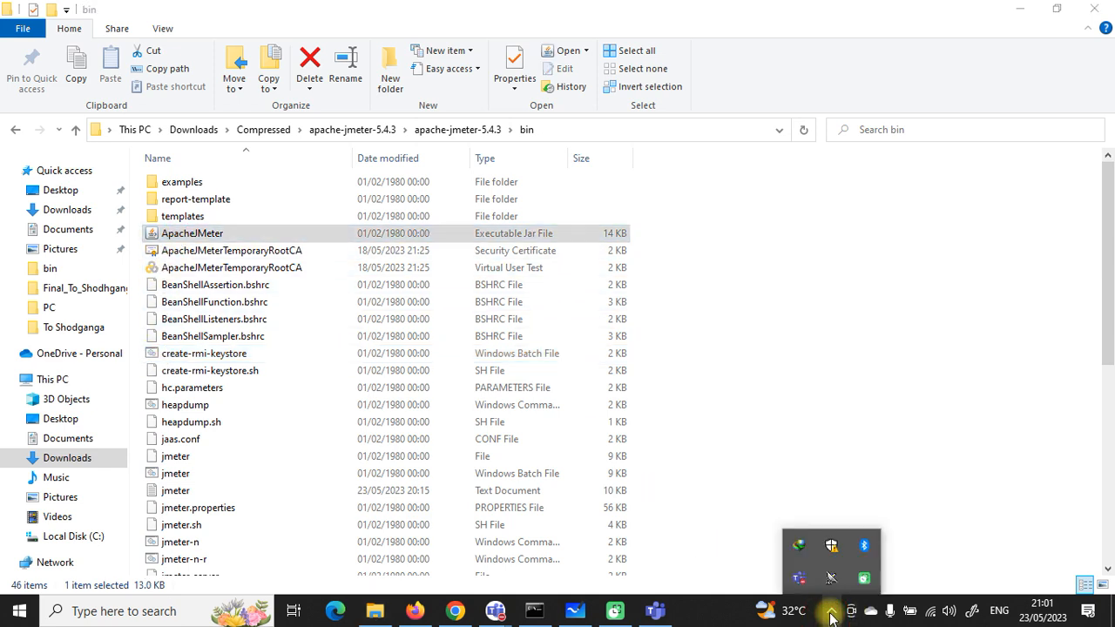
{"action": "right_click", "coordinate": [860, 579]}
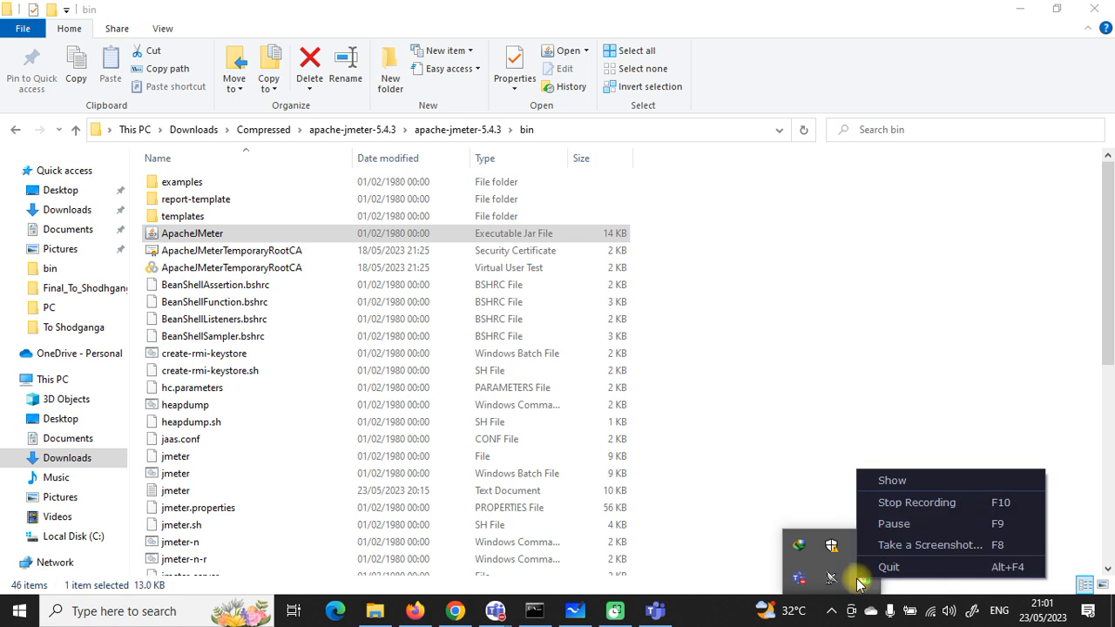
{"action": "left_click", "coordinate": [791, 369]}
Switch to Chrome, search for "download java for windows 10" and view the Download Java for Windows result, leaving the browser minimized.
{"action": "left_click", "coordinate": [457, 610]}
{"action": "left_click", "coordinate": [457, 610]}
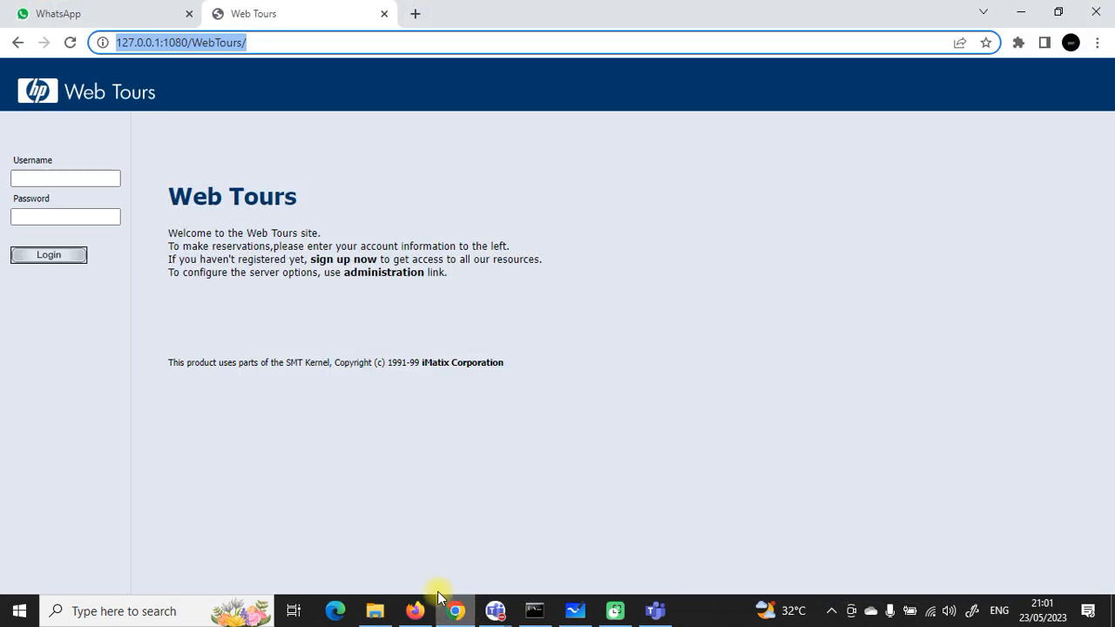
{"action": "left_click", "coordinate": [406, 18]}
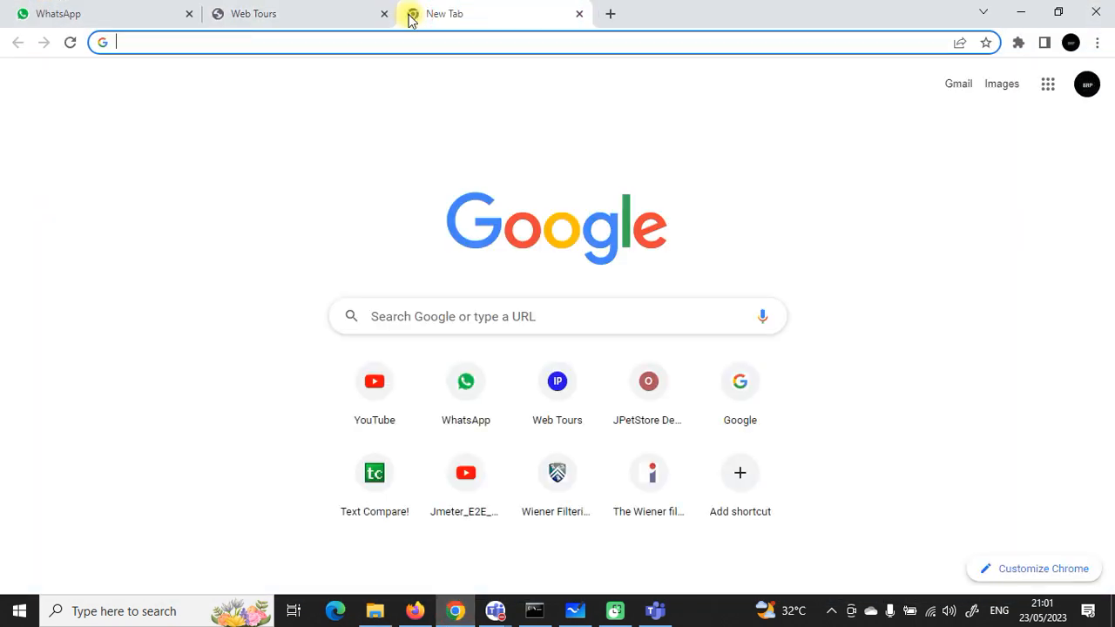
{"action": "type", "text": "download "}
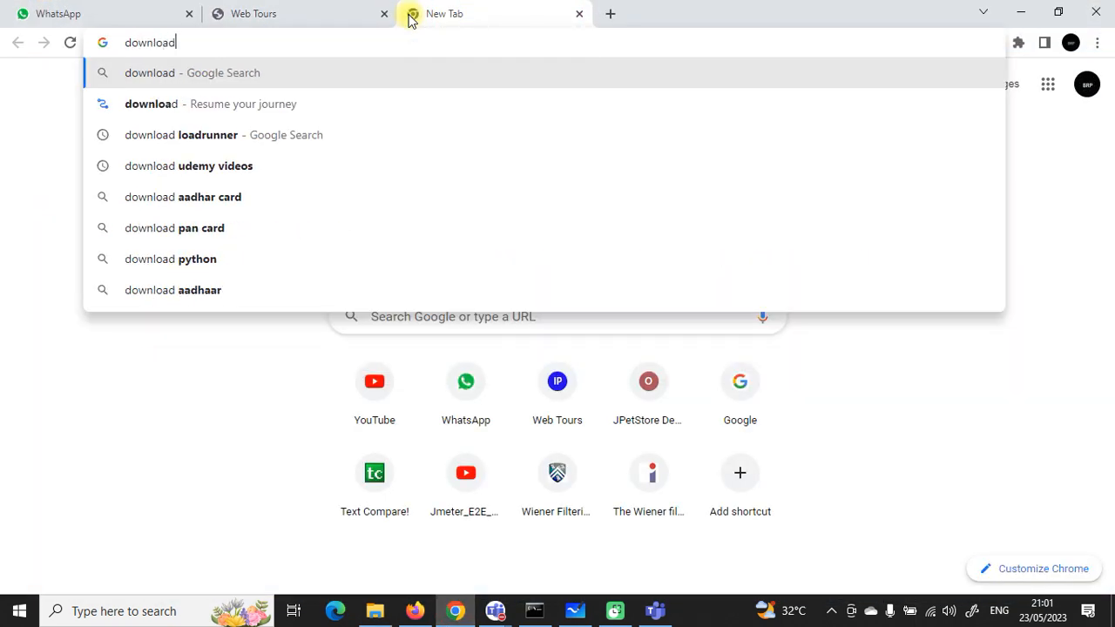
{"action": "type", "text": "java"}
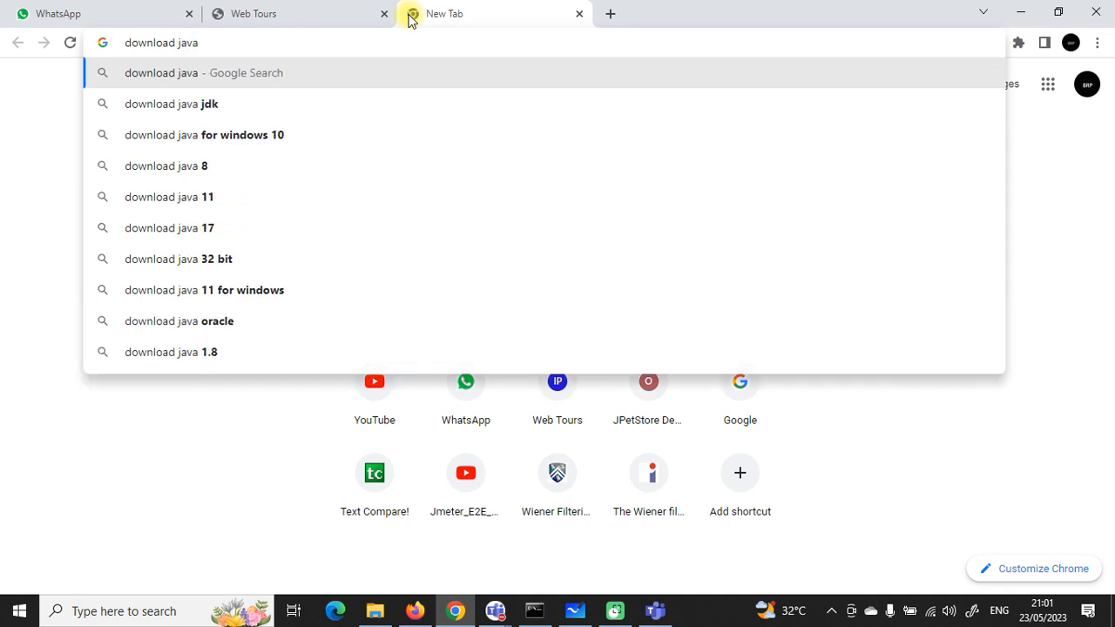
{"action": "left_click", "coordinate": [312, 133]}
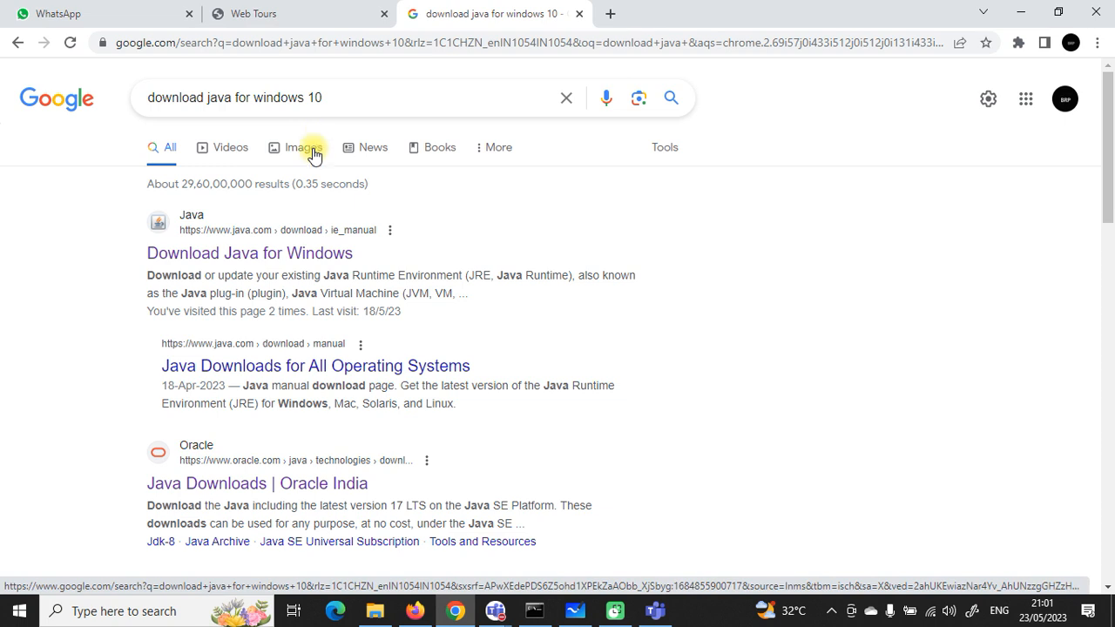
{"action": "left_click", "coordinate": [274, 254]}
{"action": "left_click", "coordinate": [579, 13]}
{"action": "left_click", "coordinate": [1017, 8]}
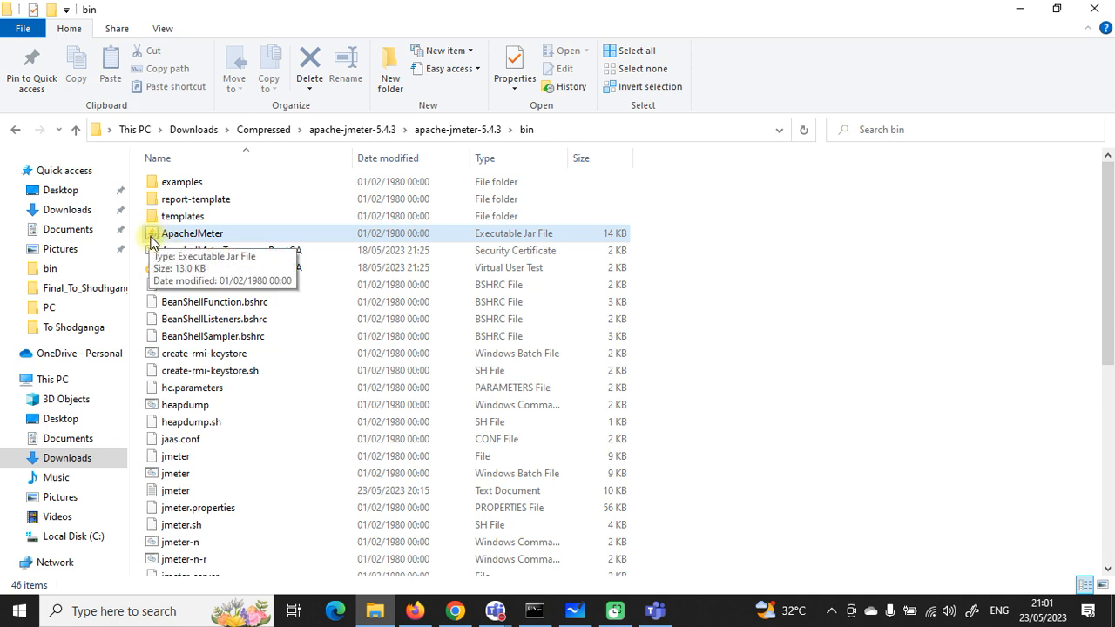
Launch JMeter from the ApacheJMeter jar file in bin, minimize File Explorer and maximize the JMeter window.
{"action": "left_click", "coordinate": [200, 343]}
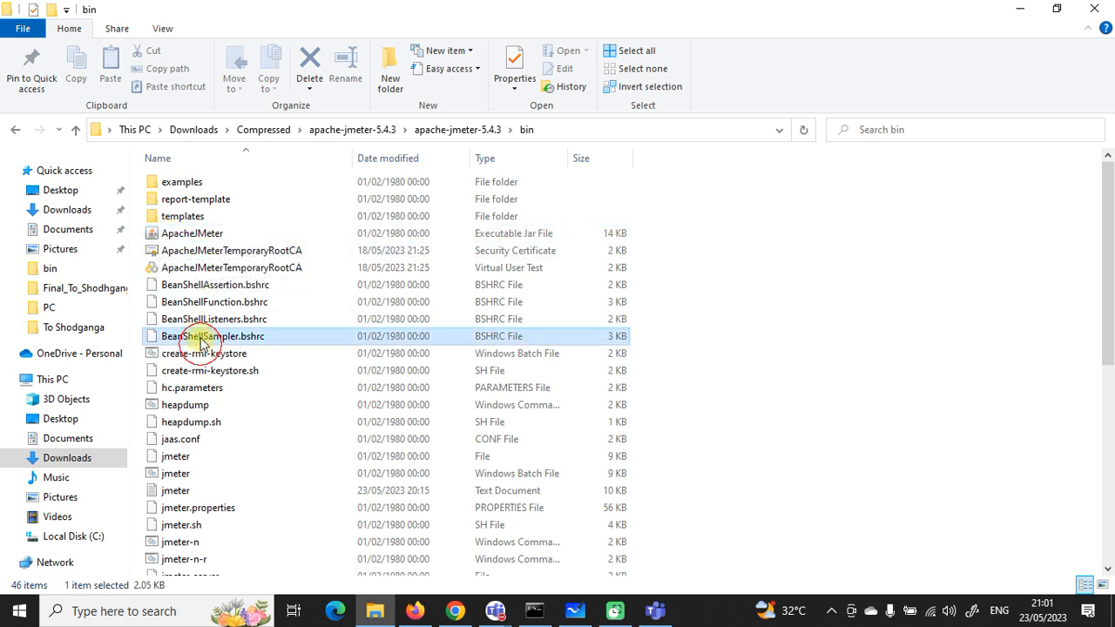
{"action": "left_click", "coordinate": [200, 239]}
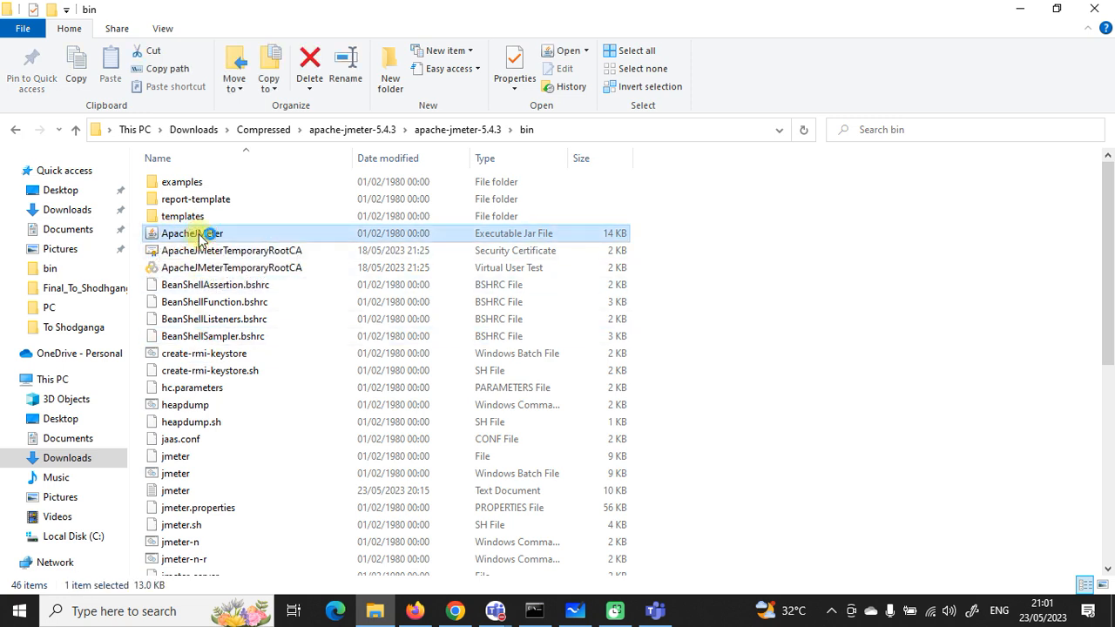
{"action": "left_click", "coordinate": [1021, 9]}
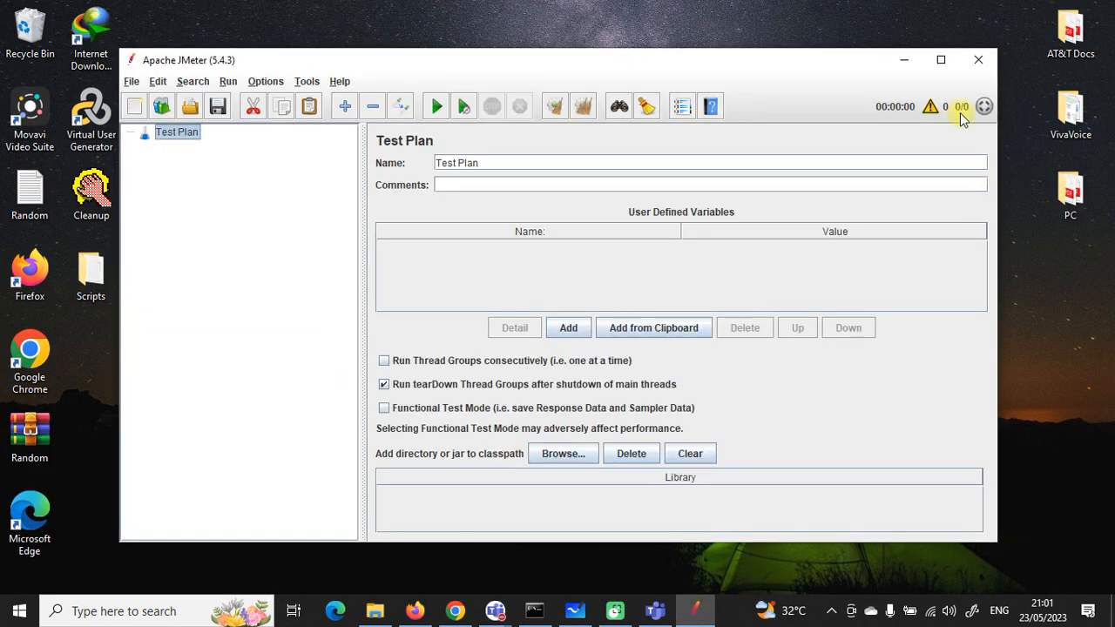
{"action": "left_click", "coordinate": [939, 60]}
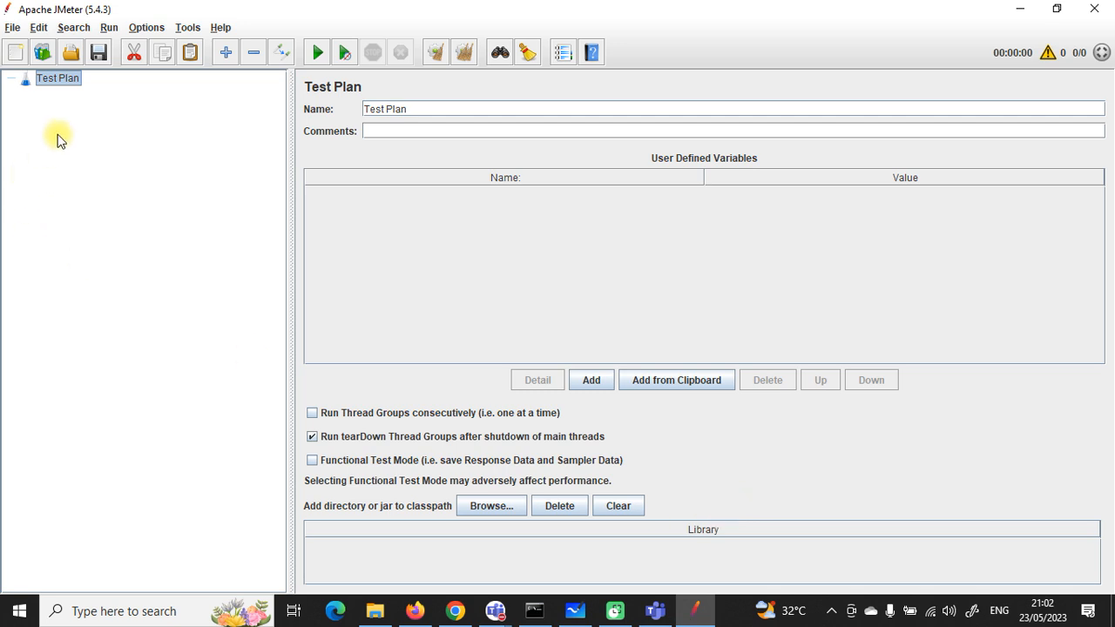
Add a Thread Group to the Test Plan and select it in the tree.
{"action": "right_click", "coordinate": [63, 82]}
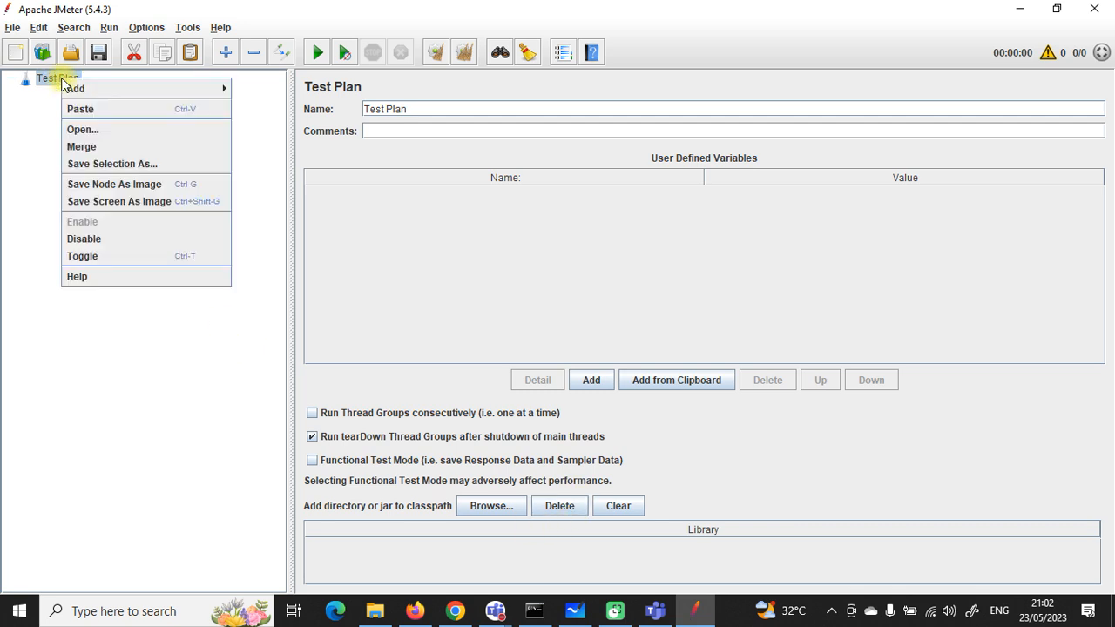
{"action": "mouse_move", "coordinate": [219, 90]}
{"action": "mouse_move", "coordinate": [257, 91]}
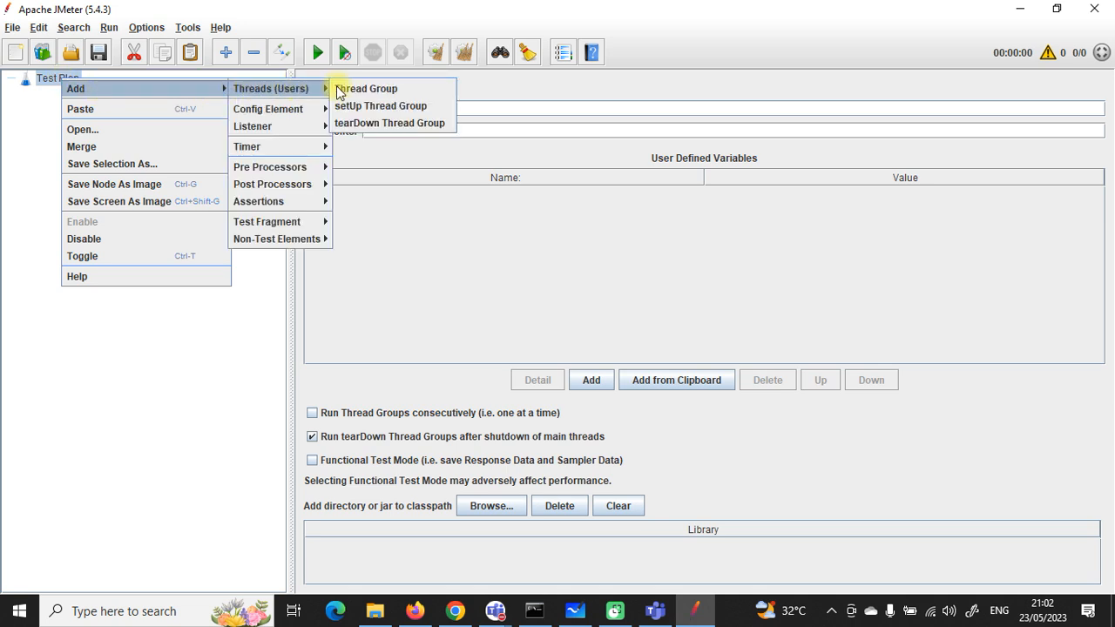
{"action": "left_click", "coordinate": [366, 88]}
{"action": "left_click", "coordinate": [61, 78]}
{"action": "left_click", "coordinate": [74, 96]}
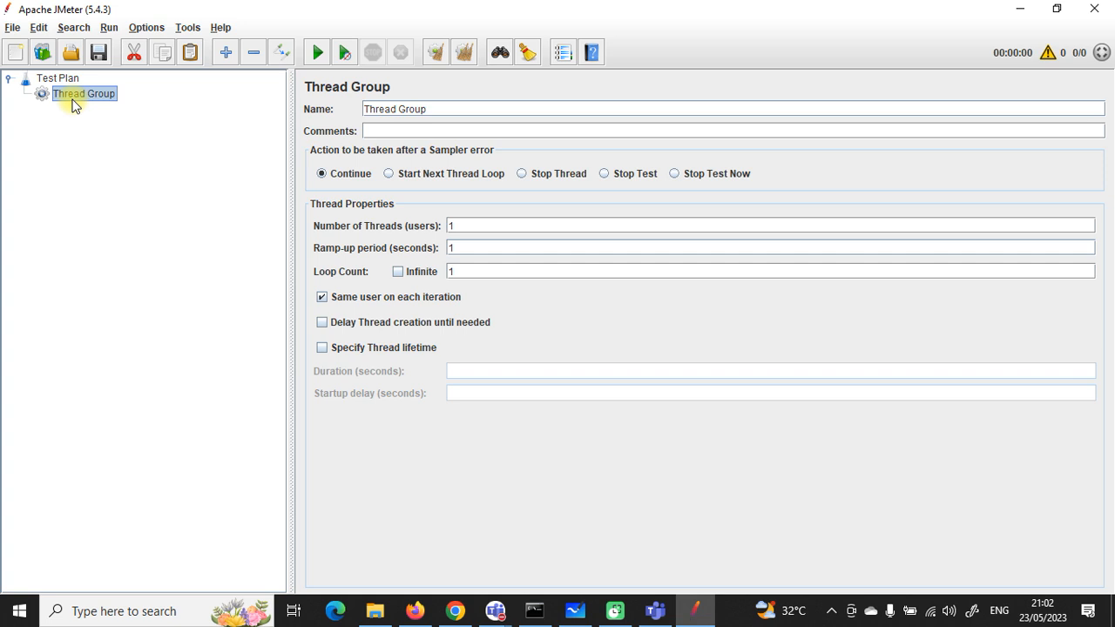
Add an HTTP Request sampler to the Thread Group.
{"action": "left_click", "coordinate": [70, 79]}
{"action": "left_click", "coordinate": [77, 96]}
{"action": "right_click", "coordinate": [77, 93]}
{"action": "key", "text": "Escape"}
{"action": "right_click", "coordinate": [95, 97]}
{"action": "mouse_move", "coordinate": [140, 108]}
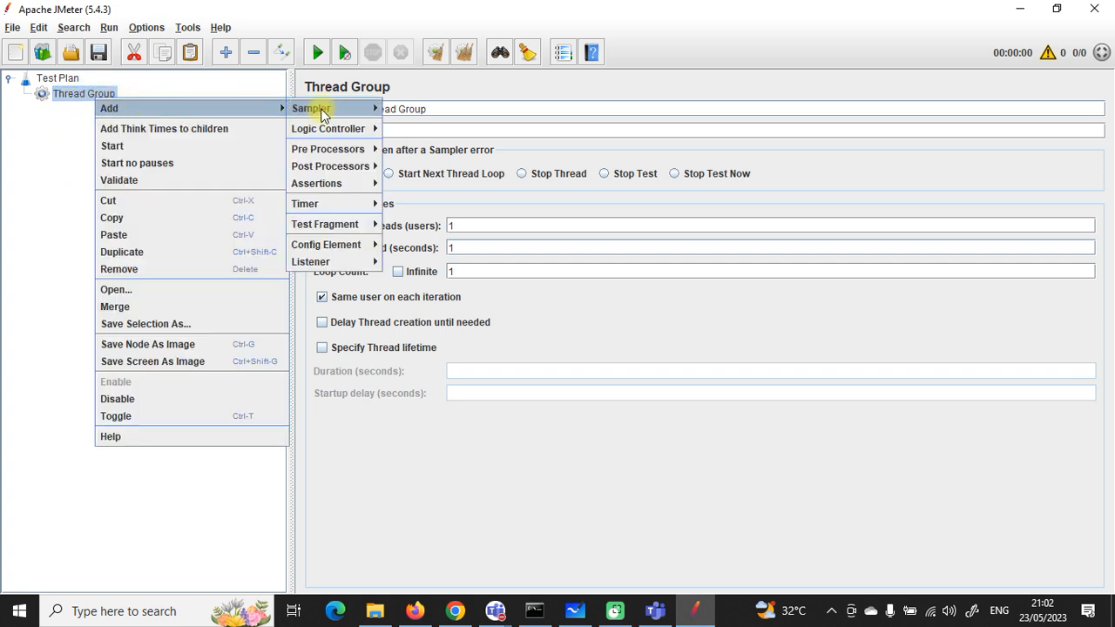
{"action": "mouse_move", "coordinate": [322, 109]}
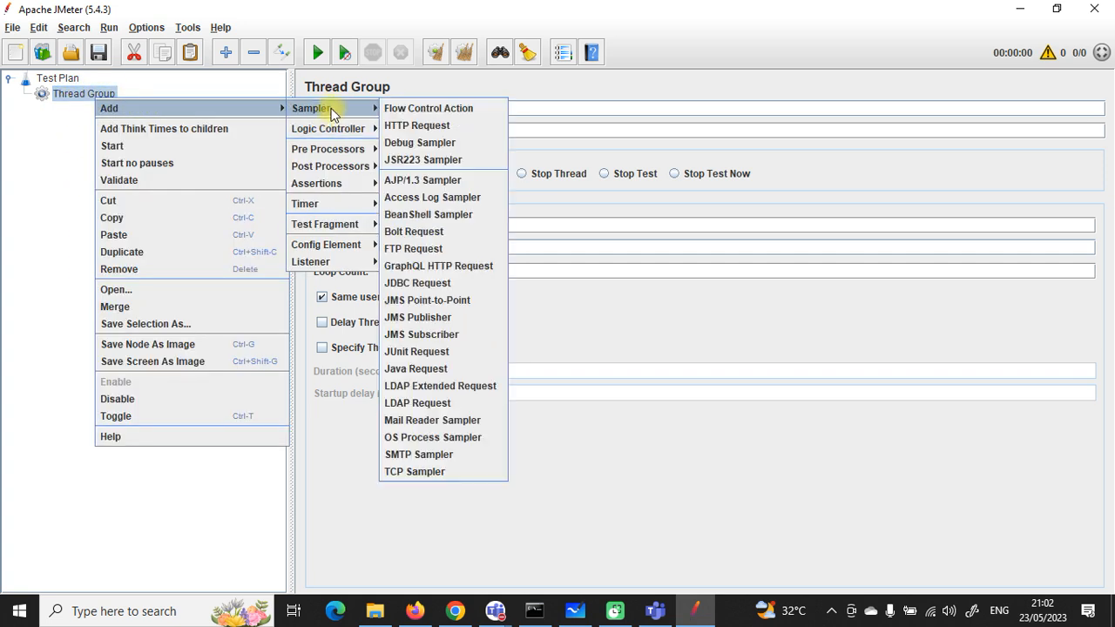
{"action": "left_click", "coordinate": [433, 125]}
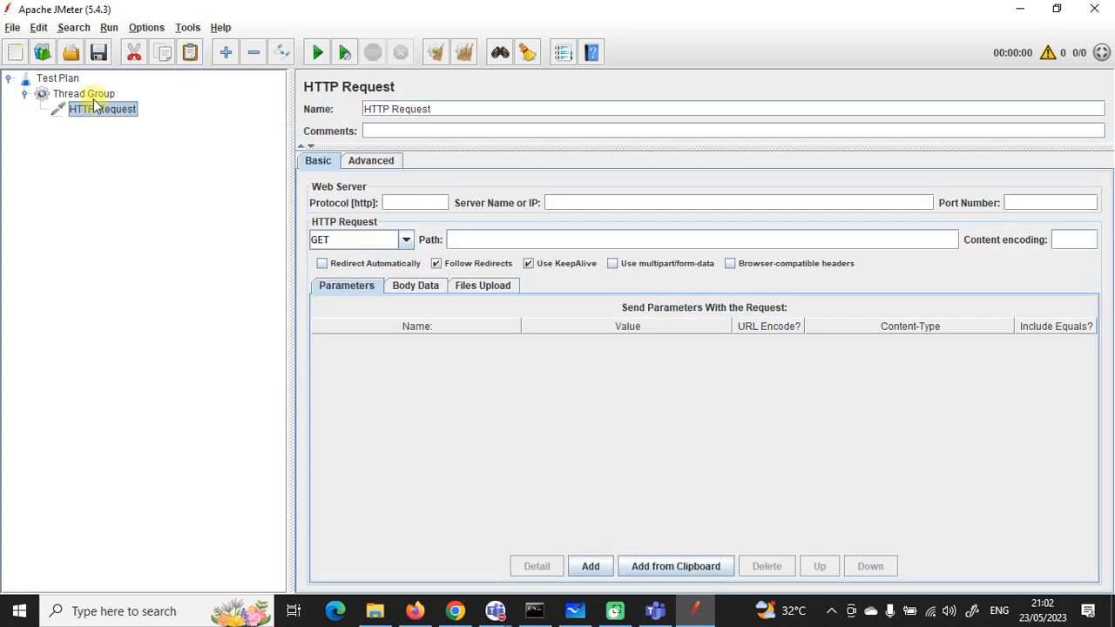
Set the Thread Group's number of threads (users) to 1000.
{"action": "left_click", "coordinate": [94, 98]}
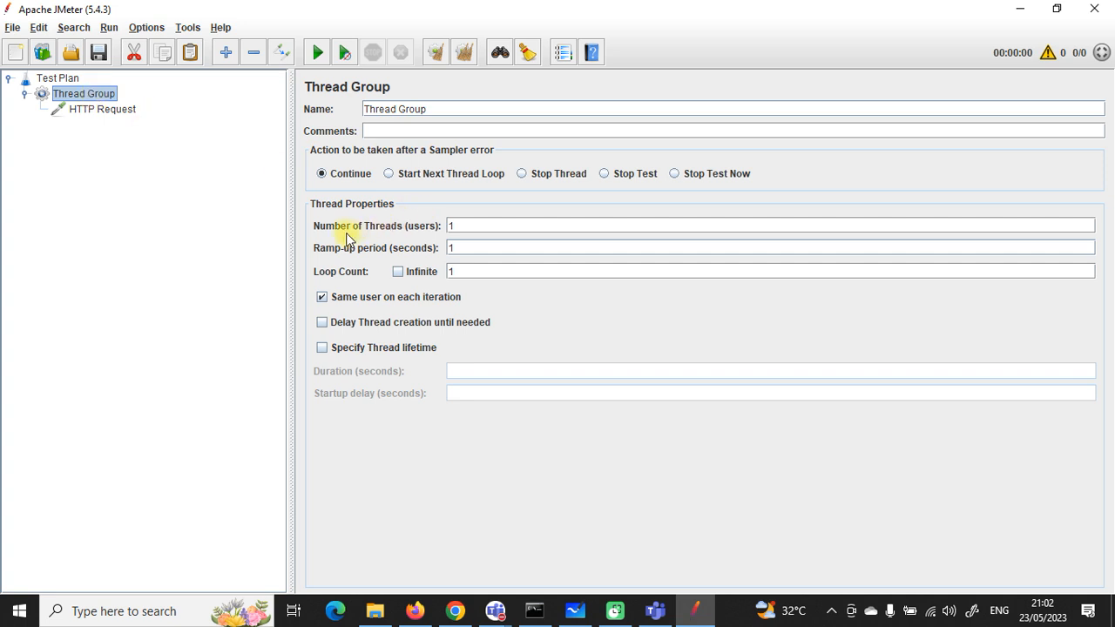
{"action": "left_click", "coordinate": [451, 225]}
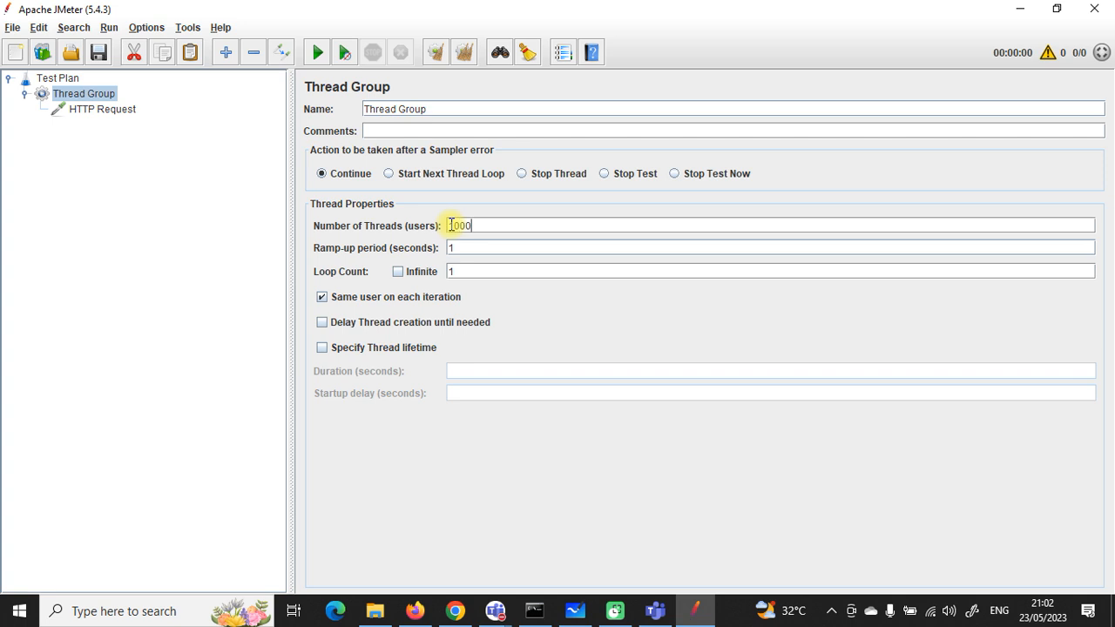
{"action": "double_click", "coordinate": [481, 224]}
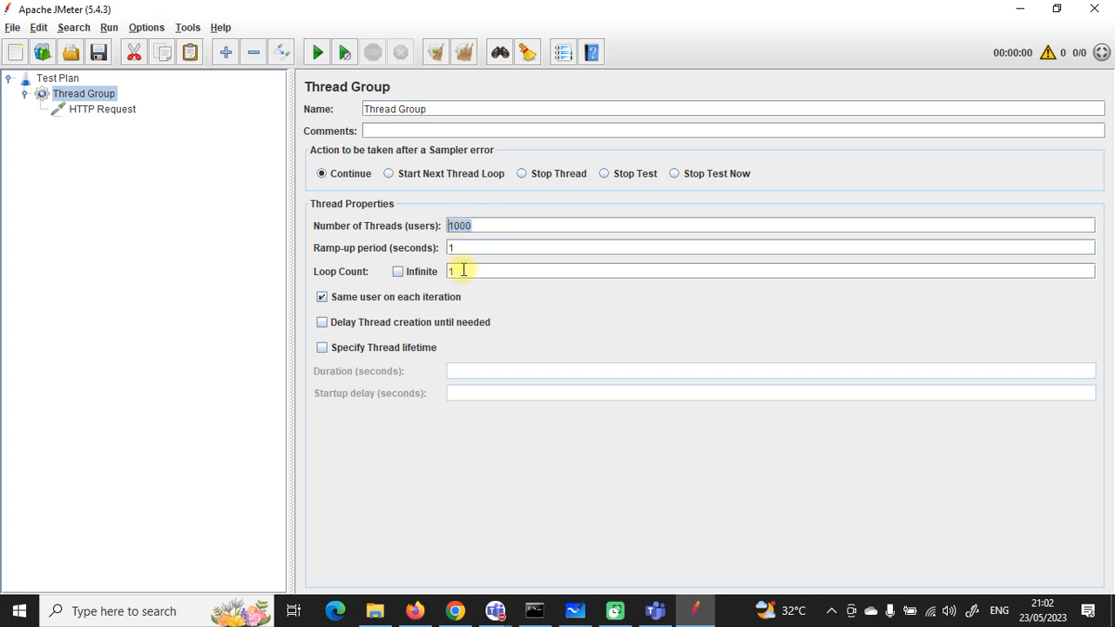
{"action": "left_click", "coordinate": [466, 248]}
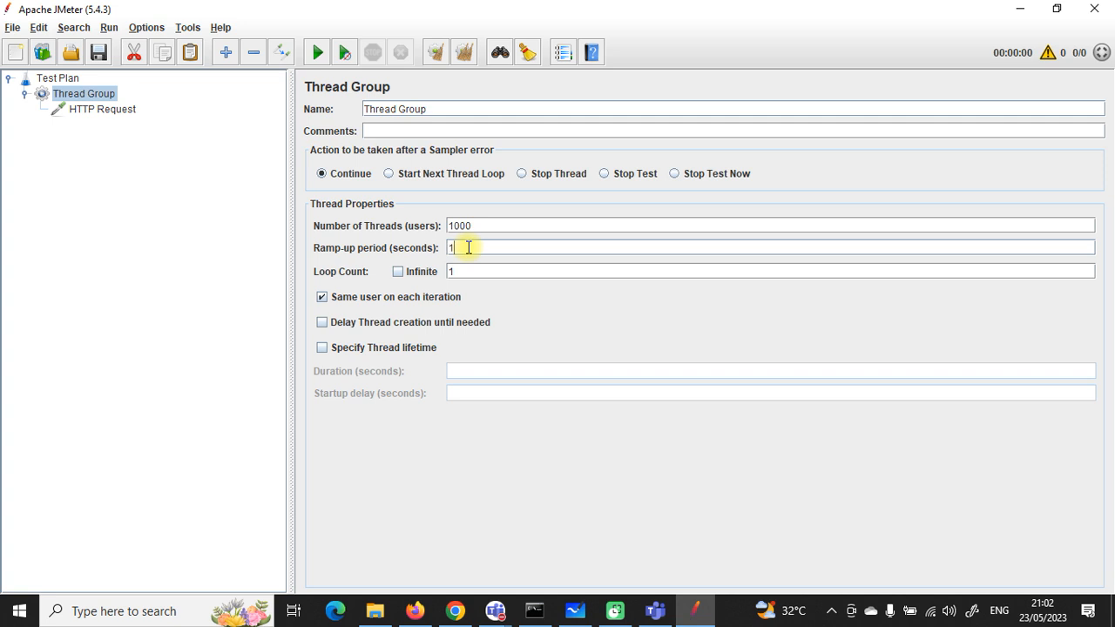
{"action": "left_click", "coordinate": [467, 224]}
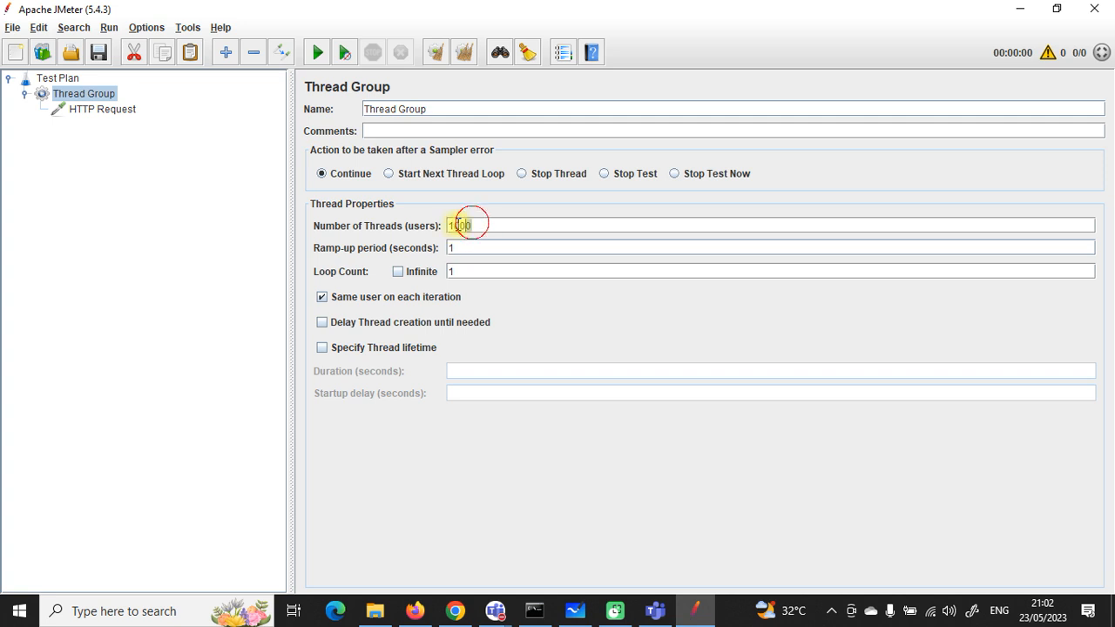
Set the Thread Group's loop count to infinite and specify a thread lifetime with a duration of 600 seconds.
{"action": "left_click", "coordinate": [466, 250]}
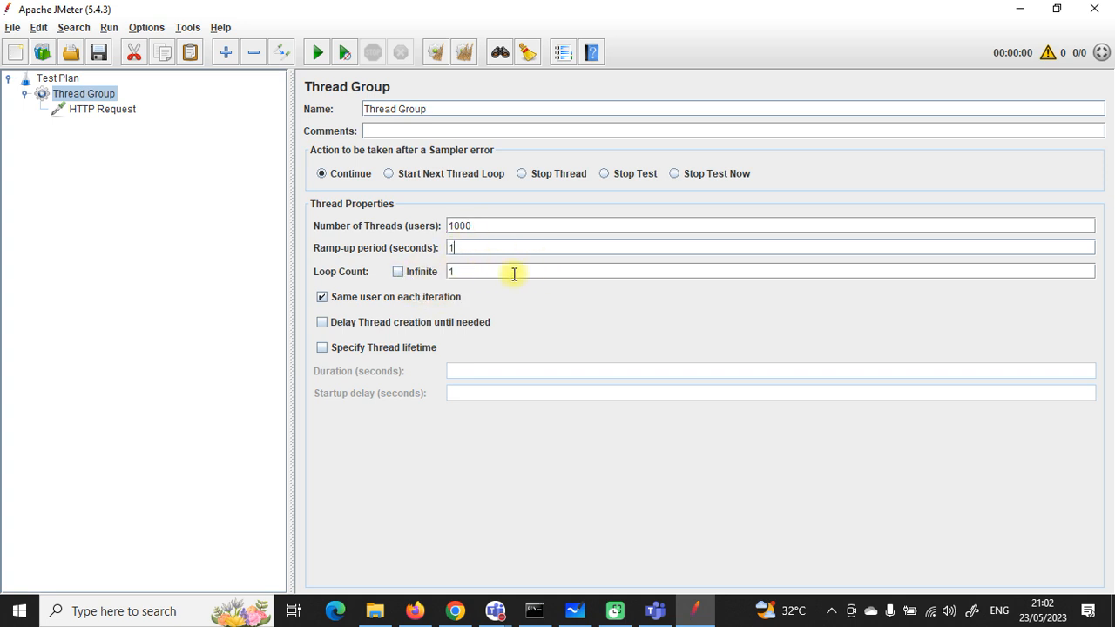
{"action": "left_click", "coordinate": [458, 272]}
{"action": "type", "text": "0"}
{"action": "left_click", "coordinate": [399, 272]}
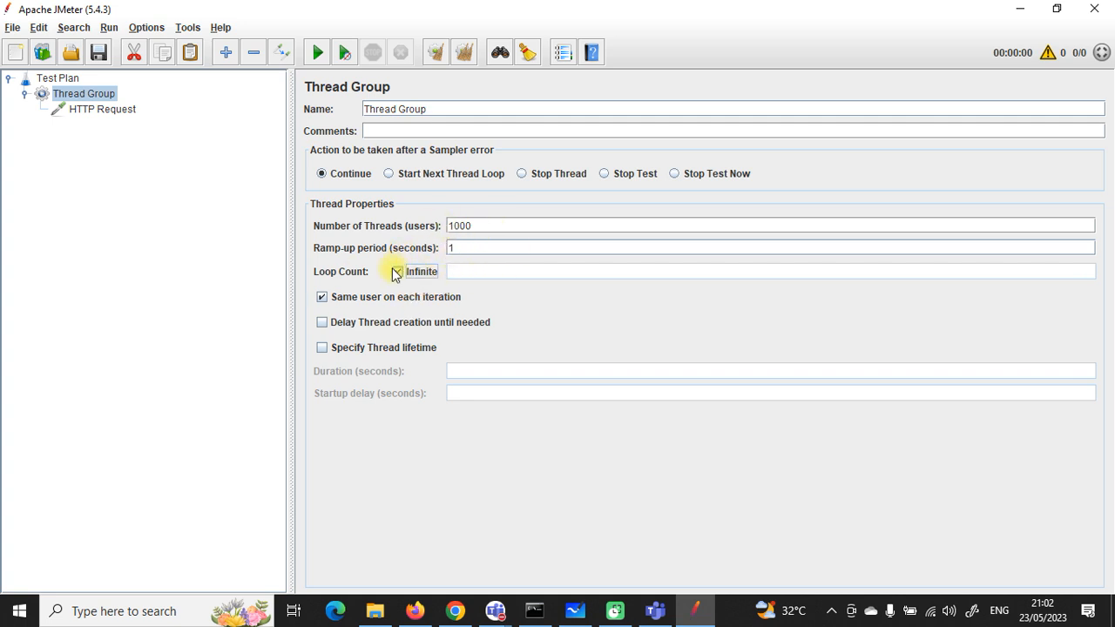
{"action": "left_click", "coordinate": [328, 350]}
{"action": "left_click", "coordinate": [464, 372]}
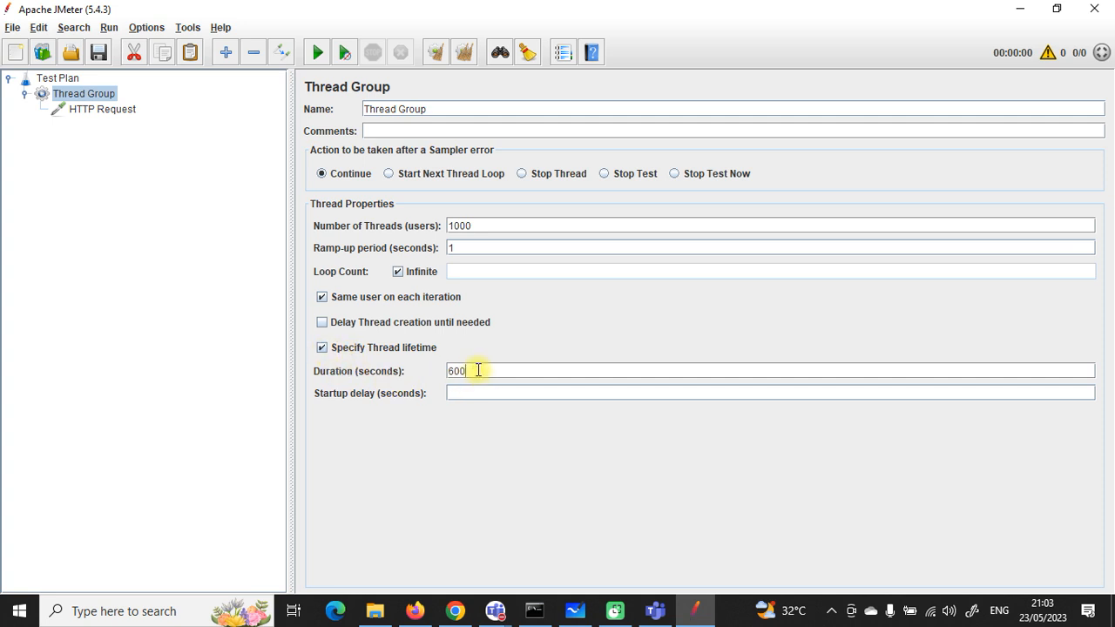
Set the Thread Group's lifetime duration to 1200 seconds.
{"action": "left_click_drag", "start_coordinate": [478, 370], "coordinate": [447, 370]}
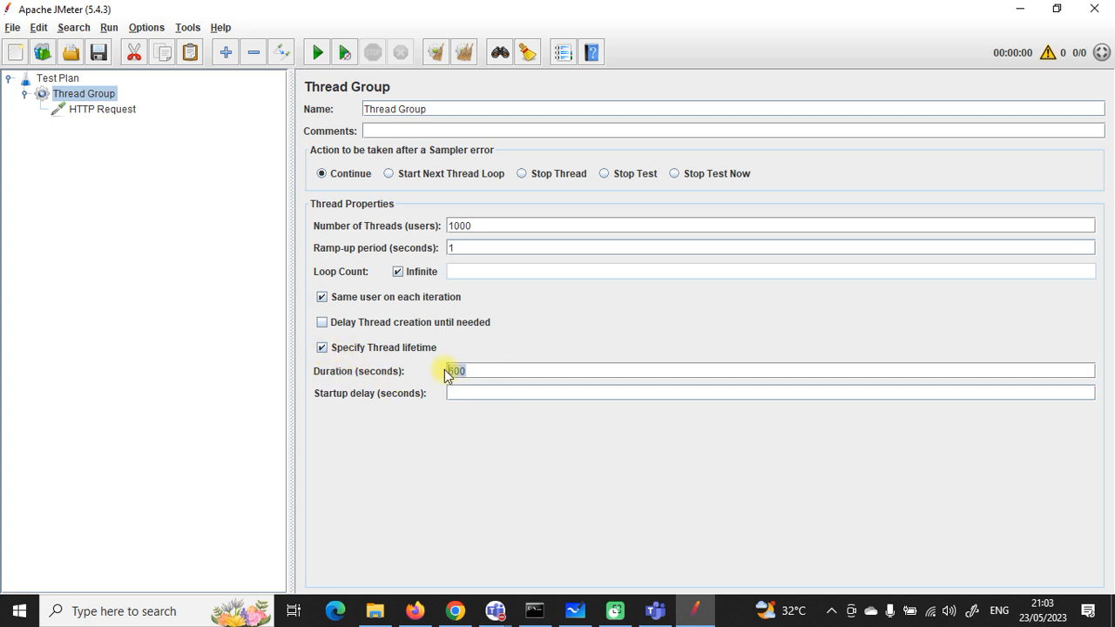
{"action": "left_click", "coordinate": [472, 371]}
{"action": "left_click_drag", "start_coordinate": [472, 371], "coordinate": [418, 376]}
{"action": "type", "text": "1200"}
{"action": "left_click", "coordinate": [466, 451]}
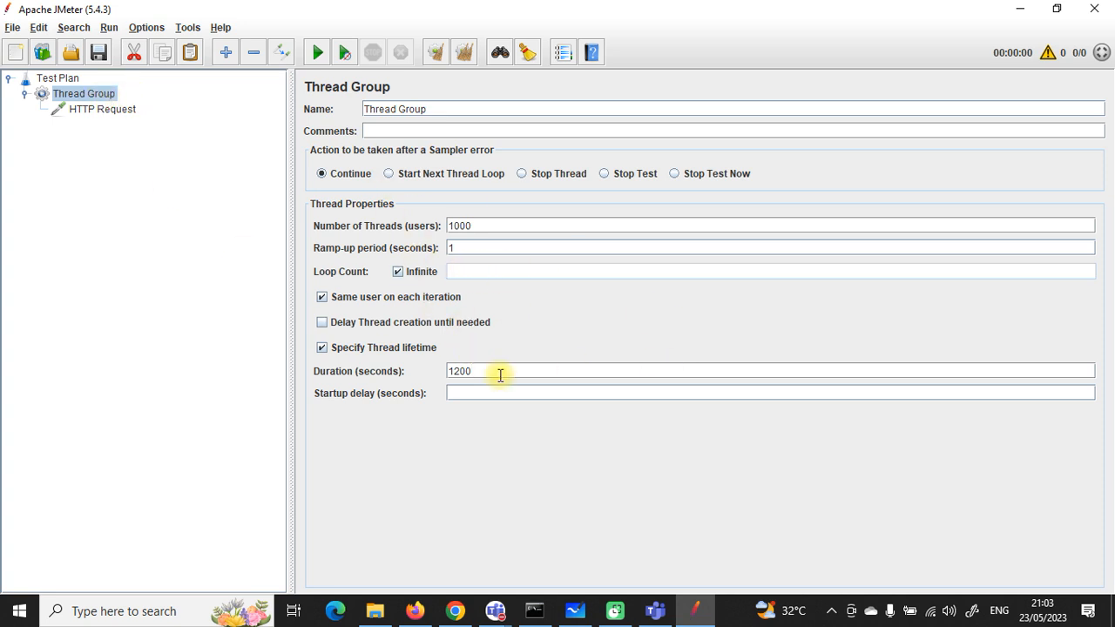
Set the Thread Group's number of threads to 1 and turn off the specified thread lifetime.
{"action": "left_click_drag", "start_coordinate": [479, 225], "coordinate": [443, 226]}
{"action": "type", "text": "1"}
{"action": "left_click_drag", "start_coordinate": [465, 372], "coordinate": [441, 373]}
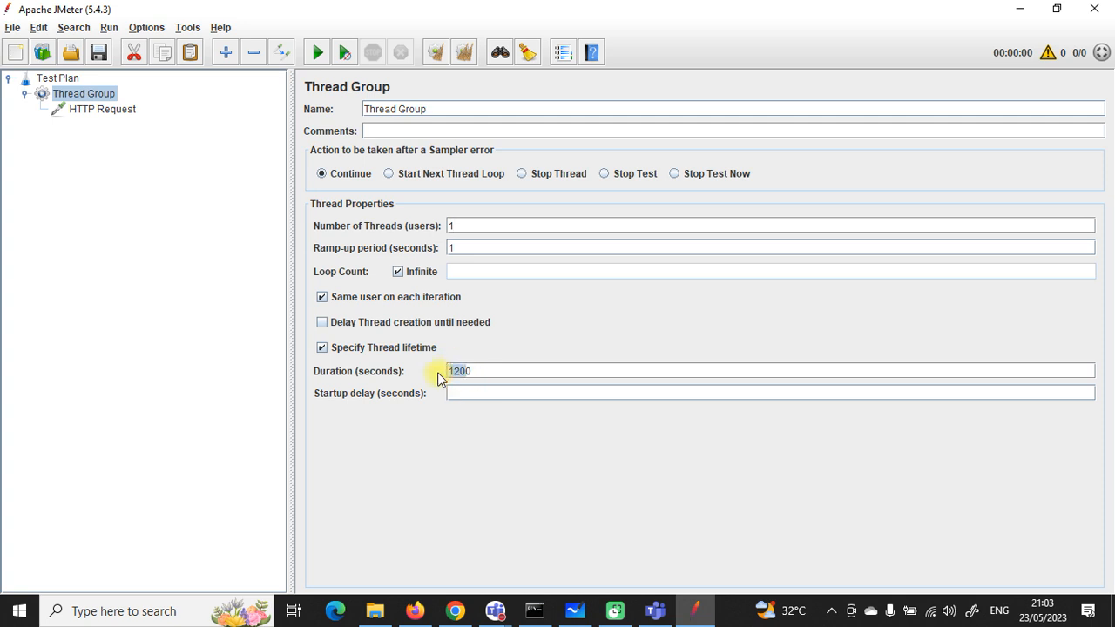
{"action": "left_click", "coordinate": [321, 347]}
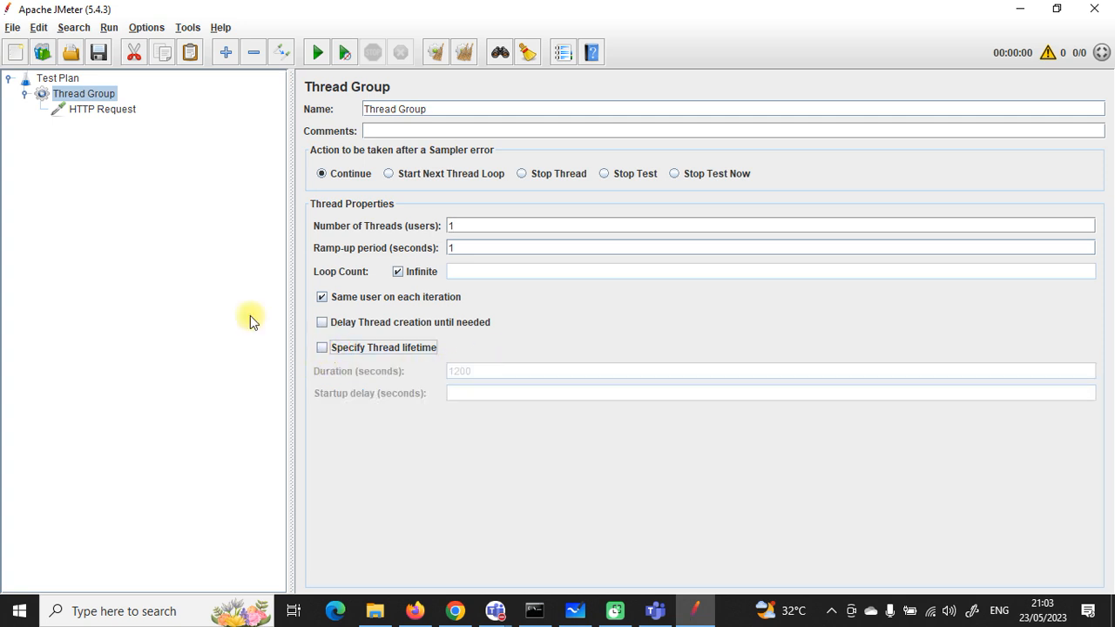
{"action": "left_click", "coordinate": [98, 52]}
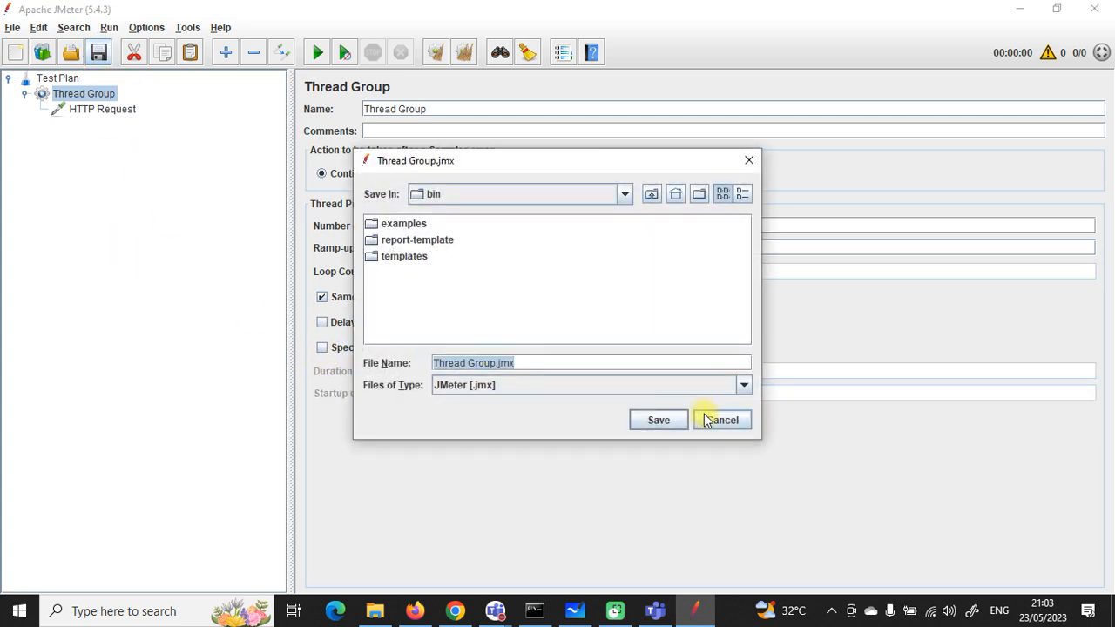
{"action": "left_click", "coordinate": [701, 420]}
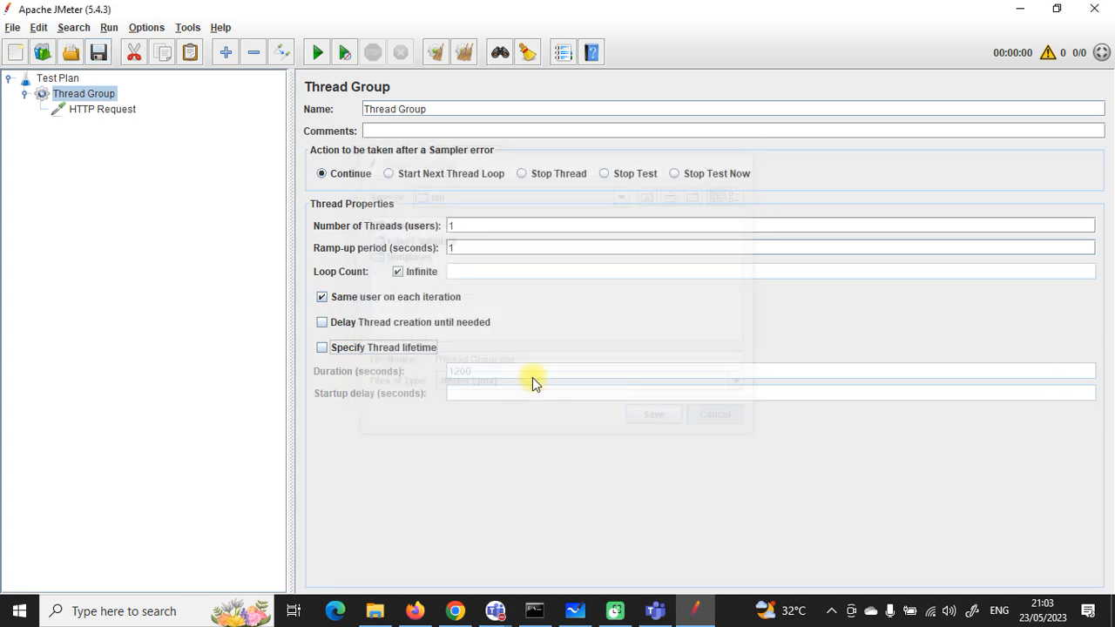
{"action": "left_click", "coordinate": [67, 80]}
{"action": "left_click", "coordinate": [77, 94]}
{"action": "left_click", "coordinate": [80, 110]}
{"action": "left_click", "coordinate": [64, 91]}
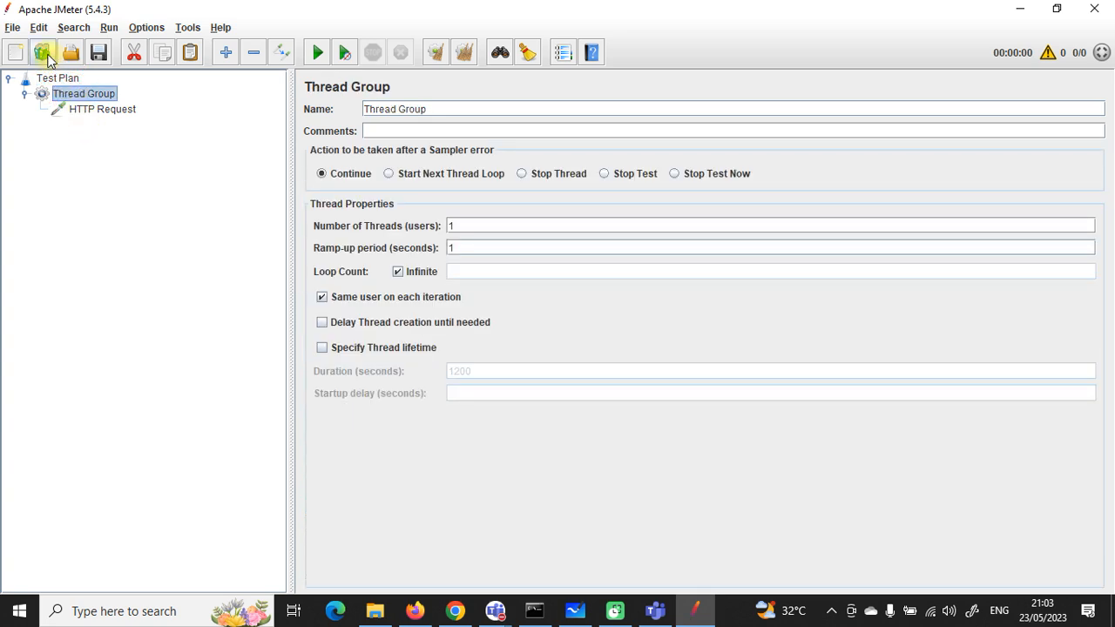
{"action": "left_click", "coordinate": [25, 93]}
{"action": "left_click", "coordinate": [42, 54]}
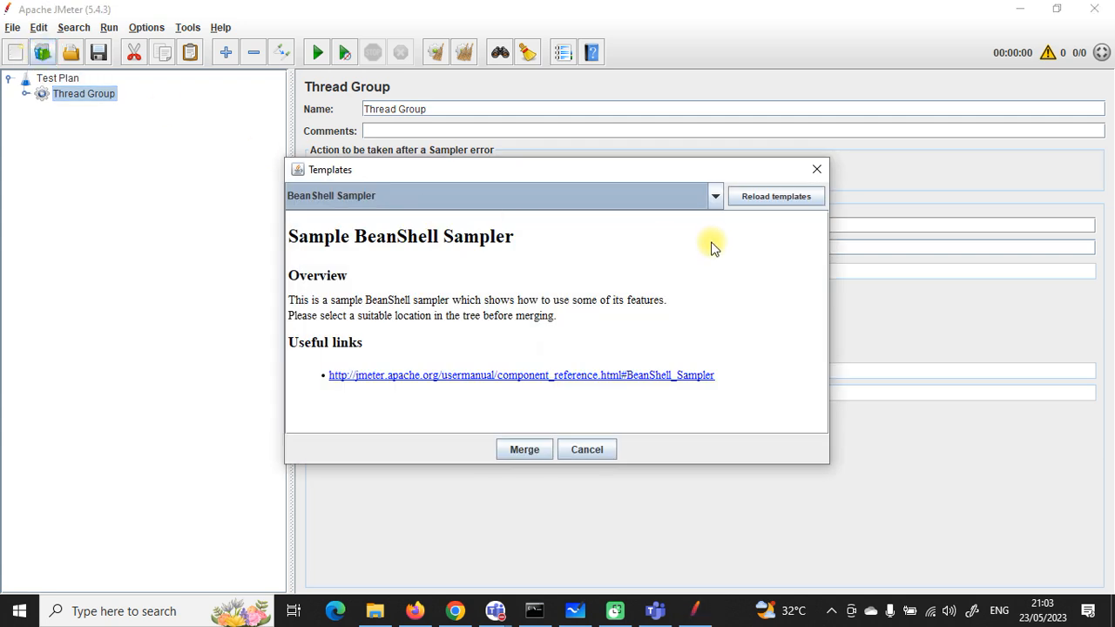
{"action": "left_click", "coordinate": [716, 196]}
{"action": "scroll", "coordinate": [547, 244], "scroll_direction": "down", "scroll_amount": 2}
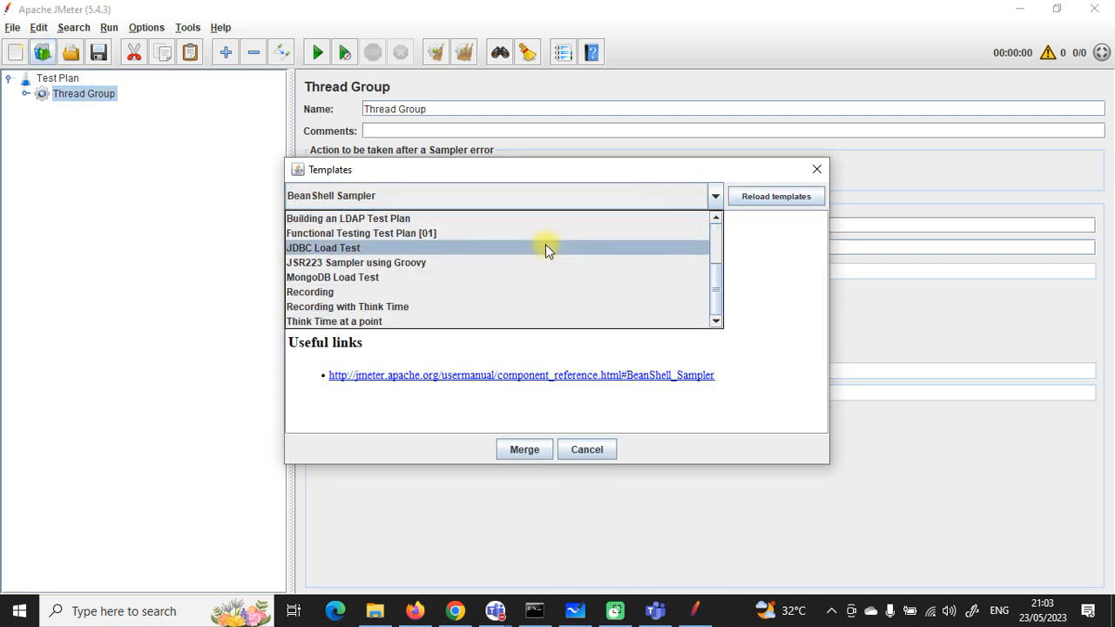
{"action": "left_click", "coordinate": [320, 293]}
{"action": "left_click", "coordinate": [525, 449]}
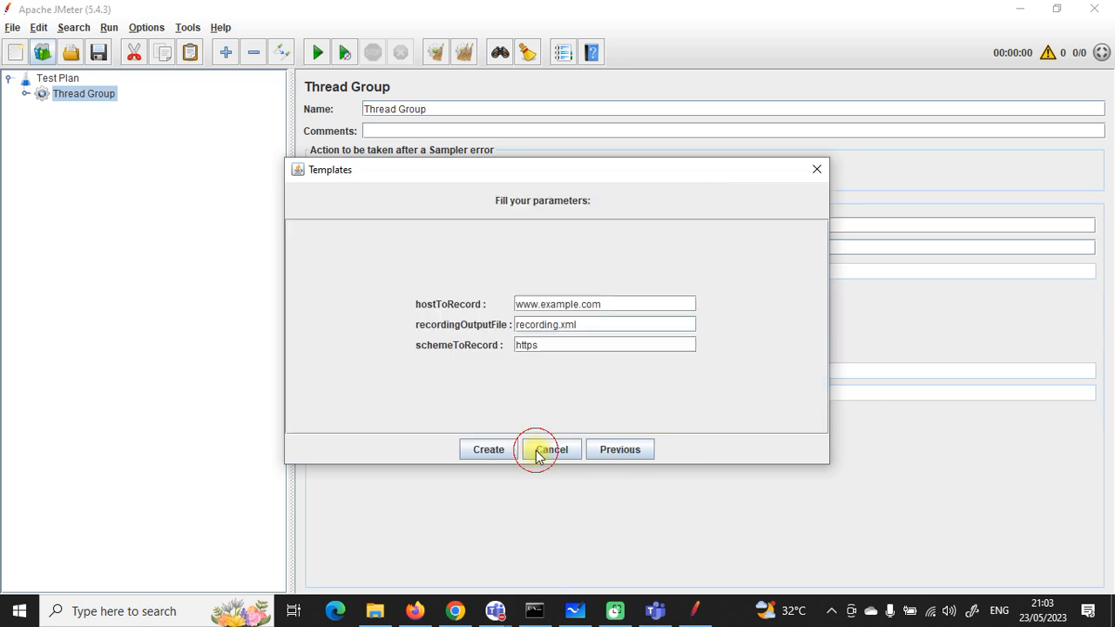
{"action": "left_click", "coordinate": [514, 451]}
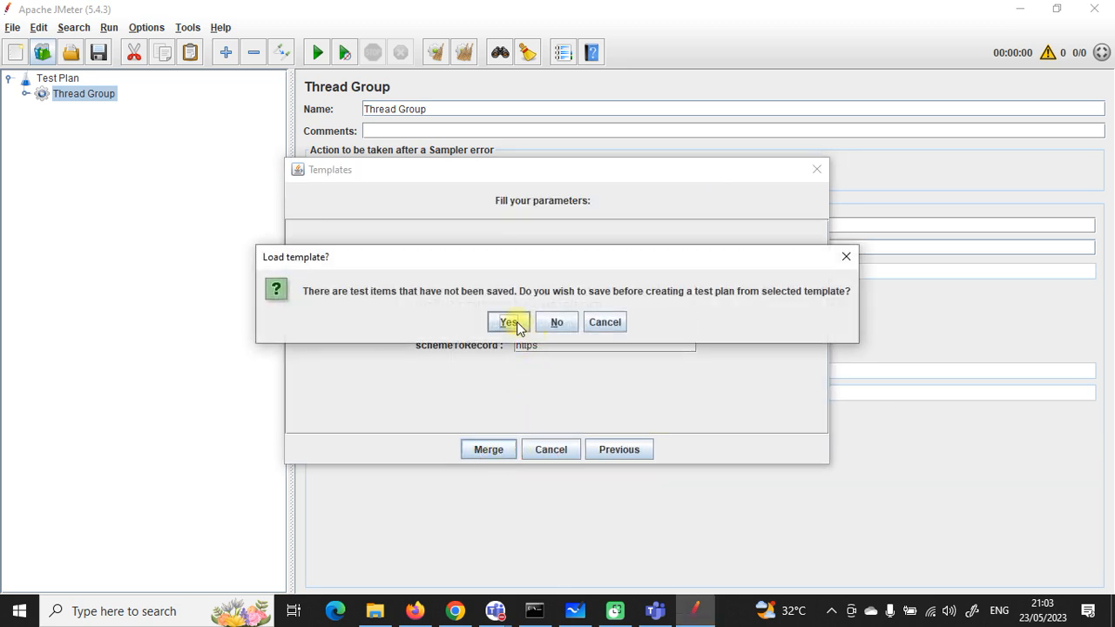
{"action": "left_click", "coordinate": [508, 322]}
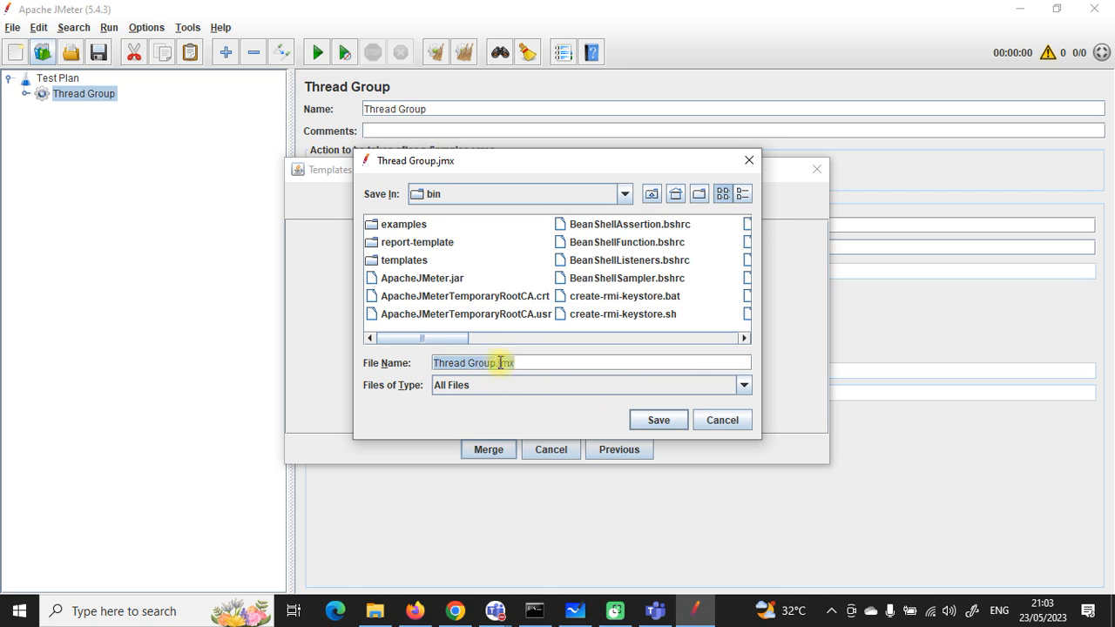
{"action": "left_click", "coordinate": [660, 420]}
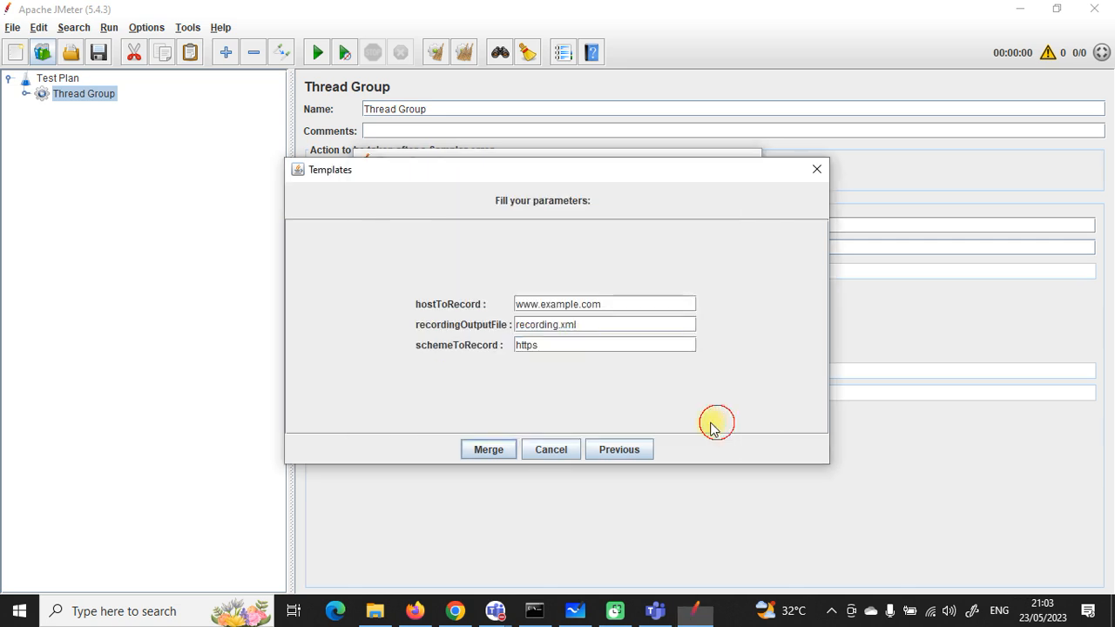
{"action": "left_click", "coordinate": [498, 451]}
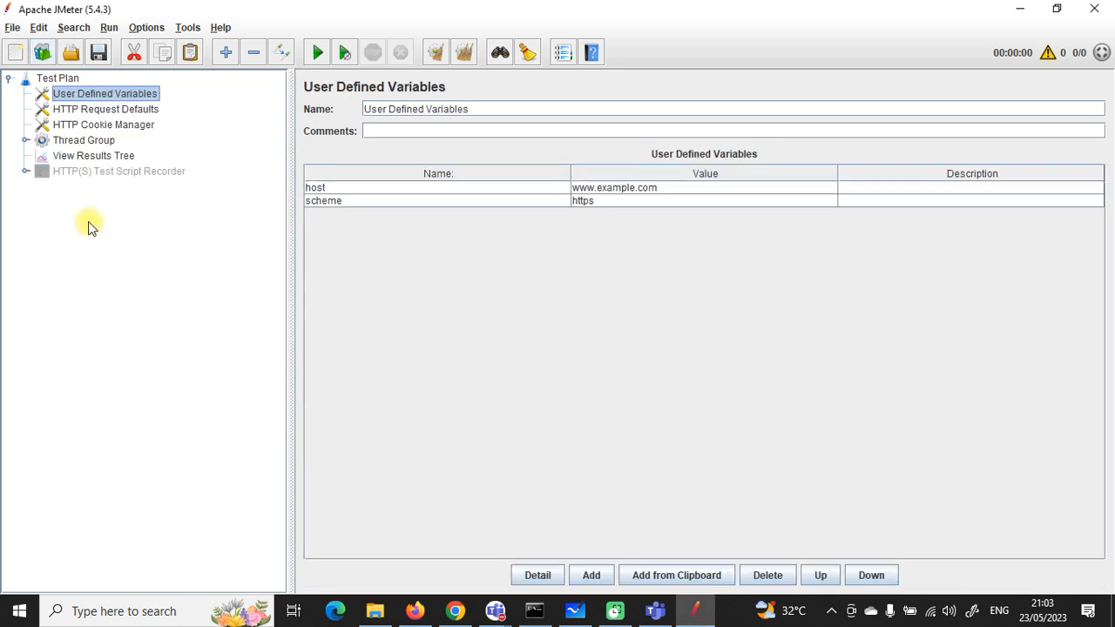
Examine the template's Thread Group, User Defined Variables, HTTP Request Defaults and HTTP Cookie Manager.
{"action": "left_click", "coordinate": [25, 141]}
{"action": "left_click", "coordinate": [25, 141]}
{"action": "left_click", "coordinate": [63, 80]}
{"action": "left_click", "coordinate": [75, 93]}
{"action": "left_click", "coordinate": [84, 110]}
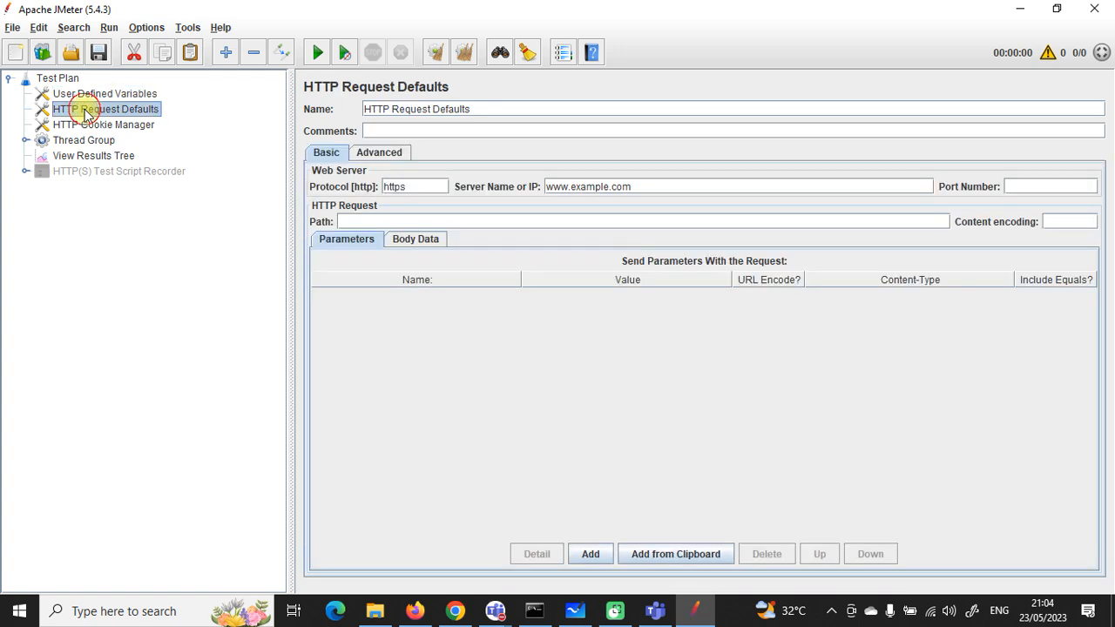
{"action": "left_click", "coordinate": [87, 94]}
{"action": "left_click", "coordinate": [87, 110]}
{"action": "left_click", "coordinate": [93, 125]}
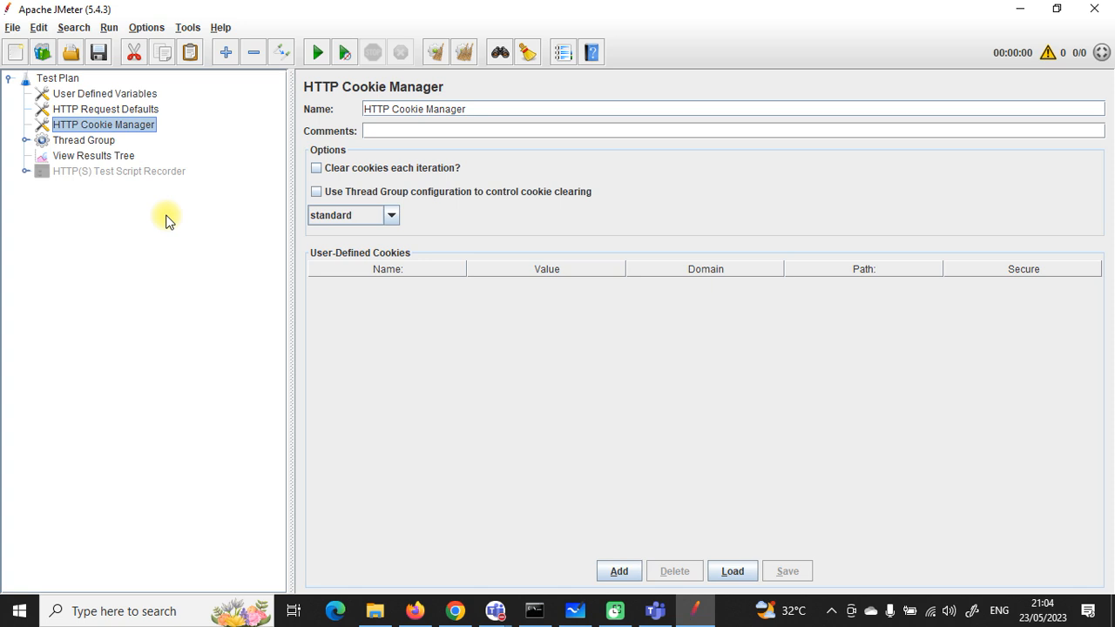
Enable the HTTP(S) Test Script Recorder and expand it in the test plan tree.
{"action": "left_click", "coordinate": [94, 173]}
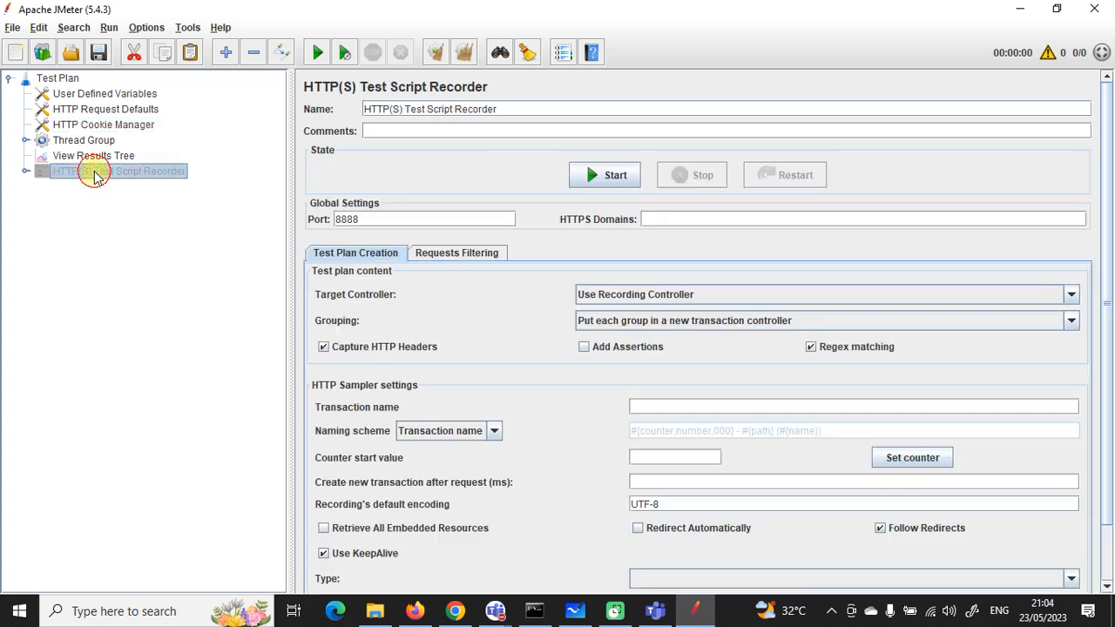
{"action": "left_click_drag", "start_coordinate": [96, 177], "coordinate": [111, 209]}
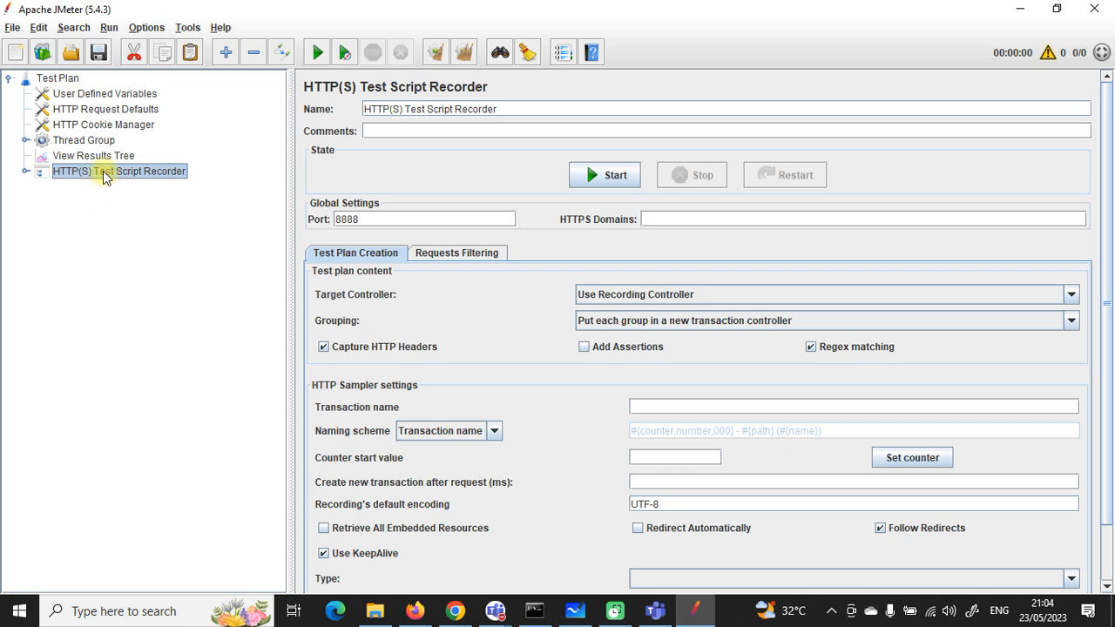
{"action": "right_click", "coordinate": [103, 173]}
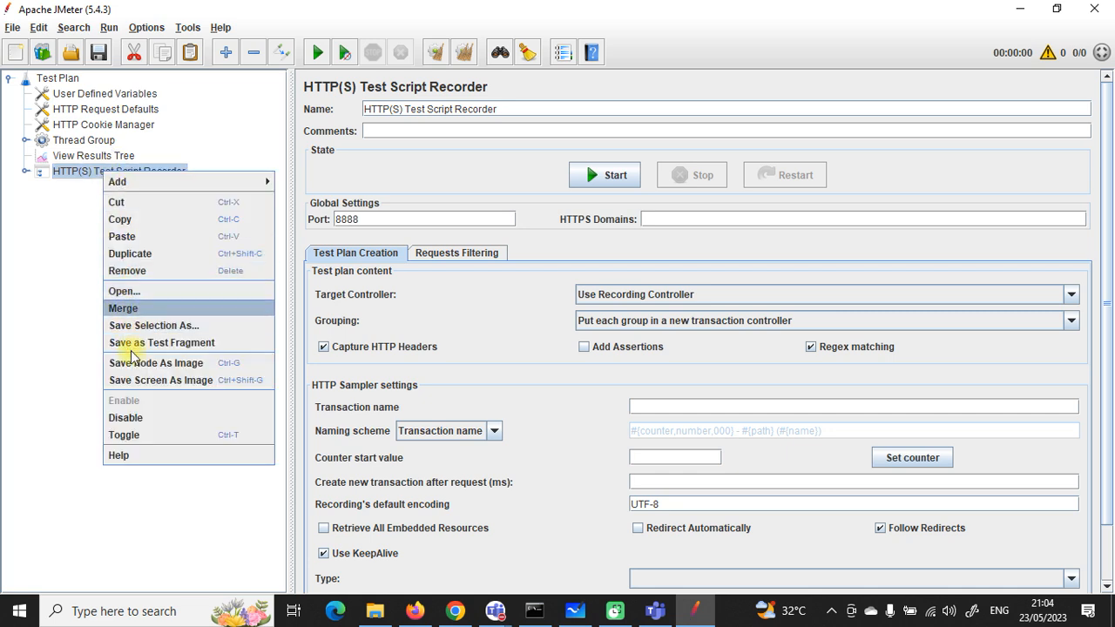
{"action": "left_click", "coordinate": [139, 418]}
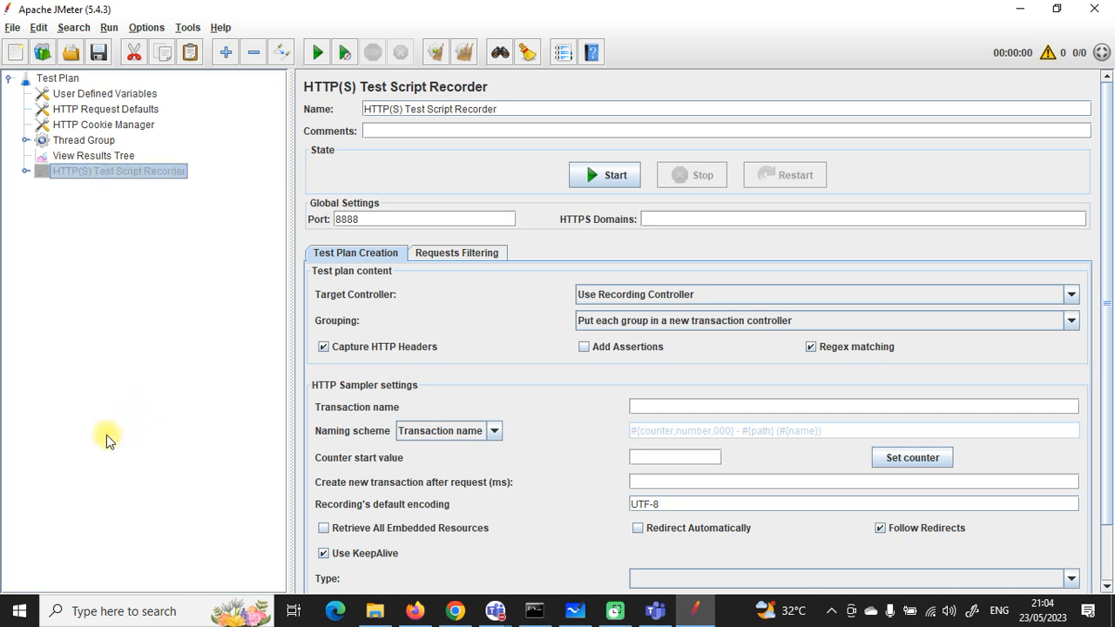
{"action": "right_click", "coordinate": [96, 174]}
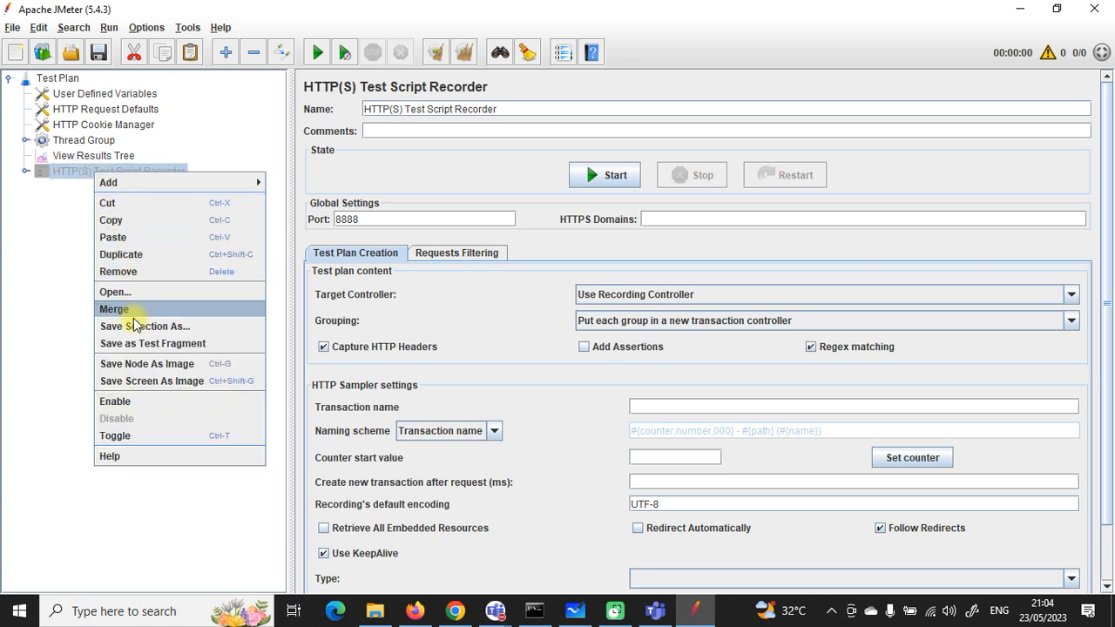
{"action": "left_click", "coordinate": [144, 401]}
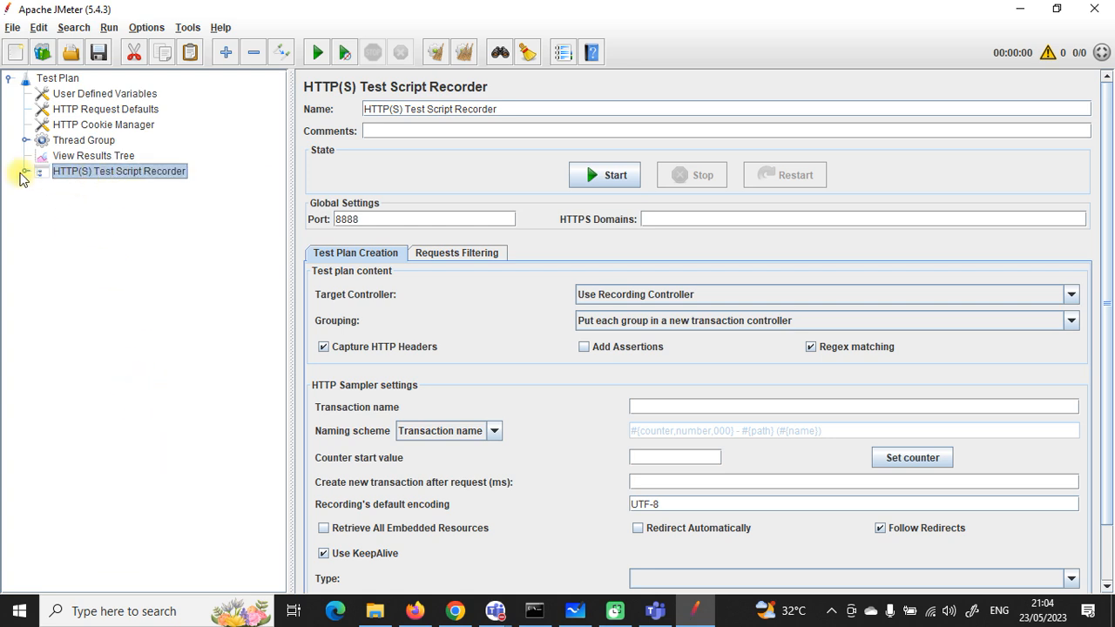
{"action": "left_click", "coordinate": [25, 173]}
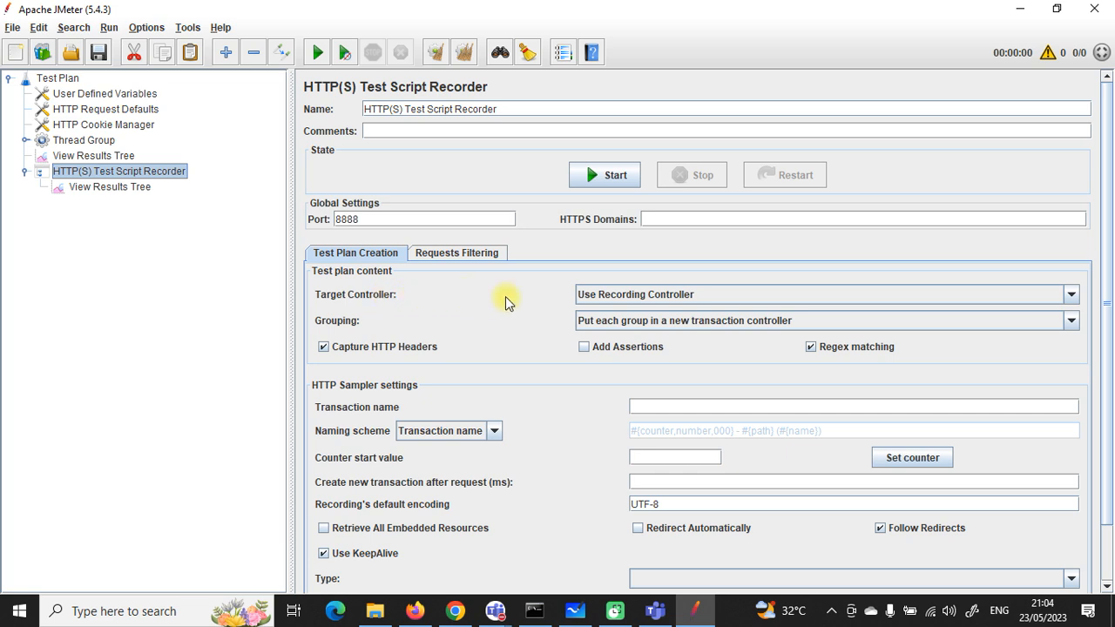
Set the recorder's target controller to Test Plan > HTTP(S) Test Script Recorder and collapse the recorder in the tree.
{"action": "left_click", "coordinate": [1072, 296]}
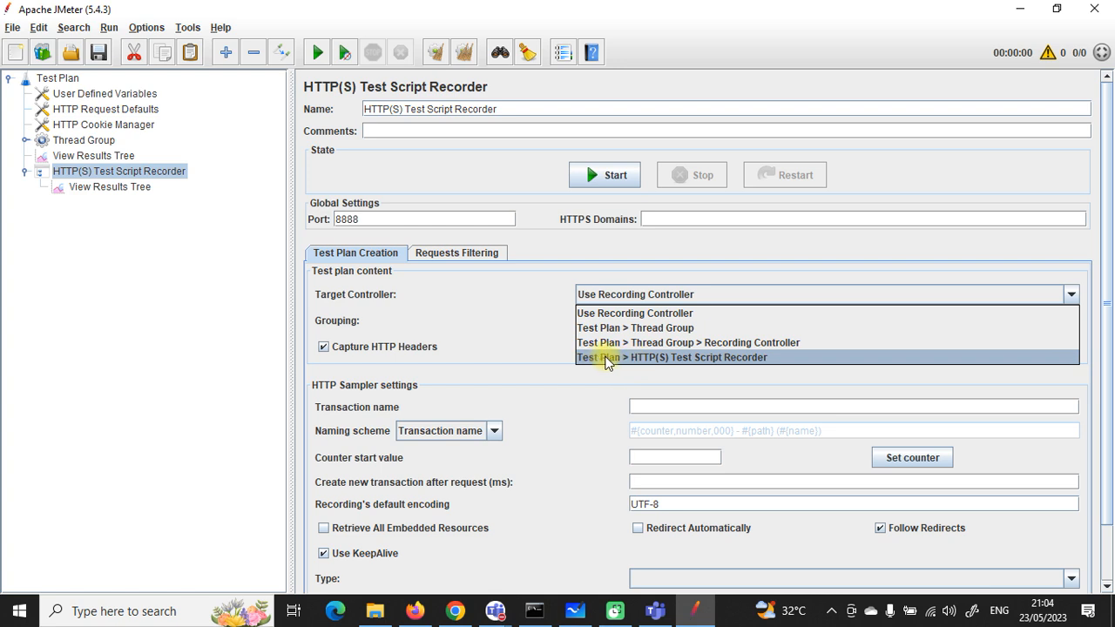
{"action": "left_click", "coordinate": [676, 358]}
{"action": "left_click", "coordinate": [57, 79]}
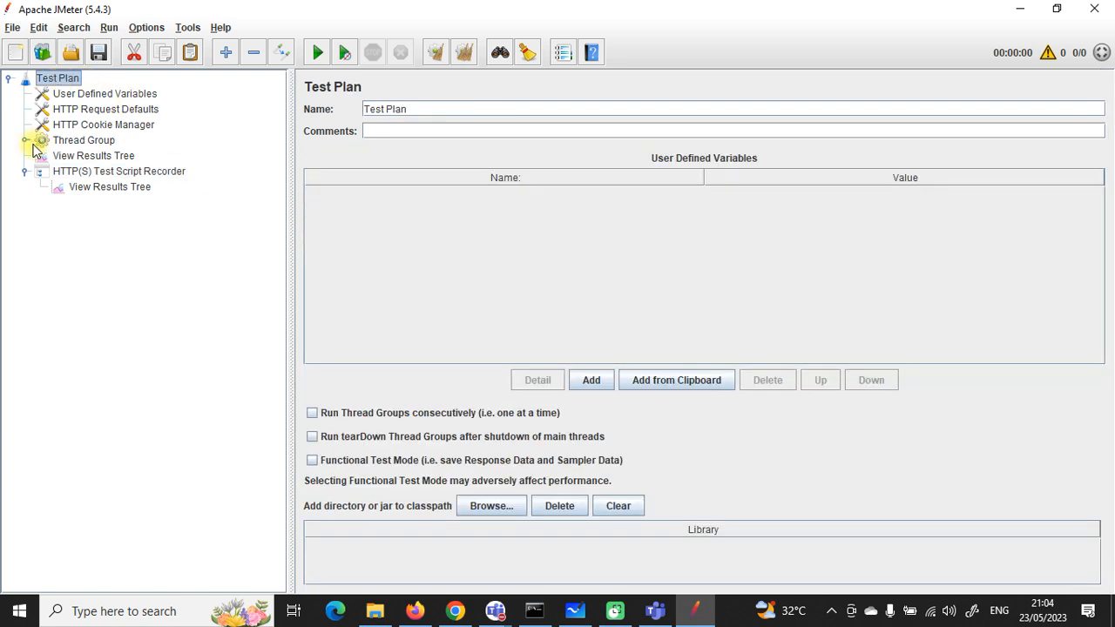
{"action": "left_click", "coordinate": [25, 171]}
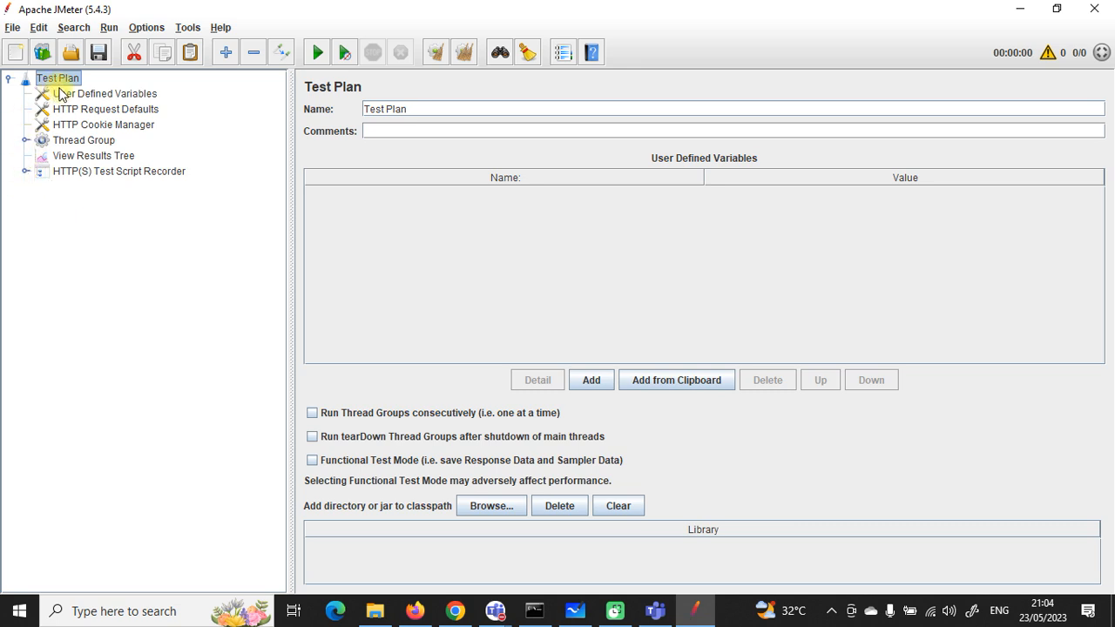
Start the HTTP(S) Test Script Recorder on port 8888 and acknowledge the root CA certificate notice.
{"action": "left_click", "coordinate": [102, 172]}
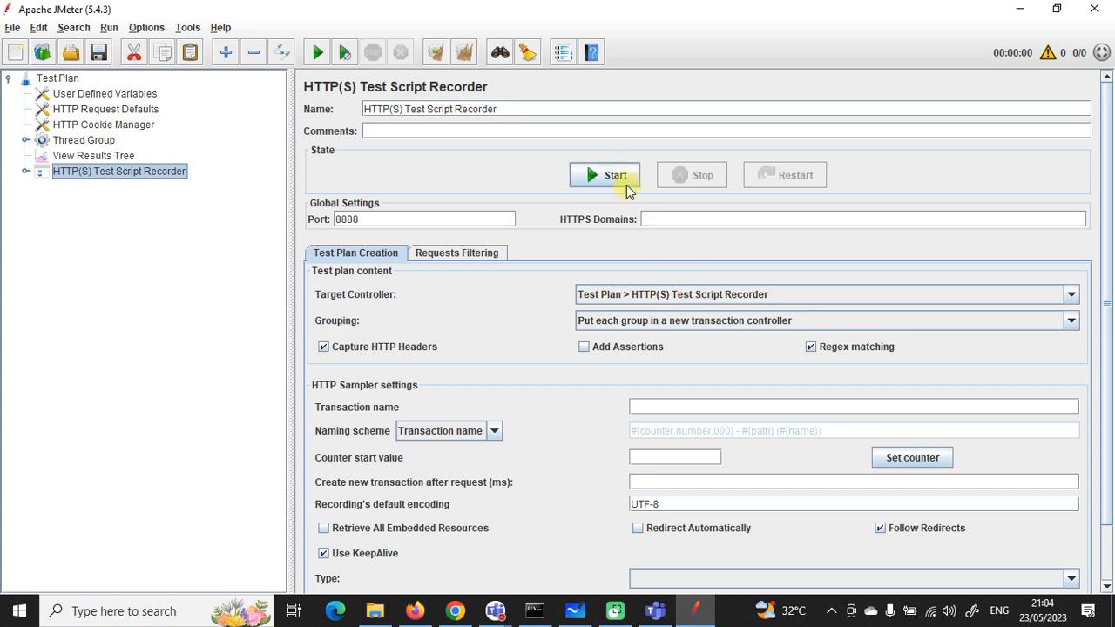
{"action": "left_click", "coordinate": [625, 180]}
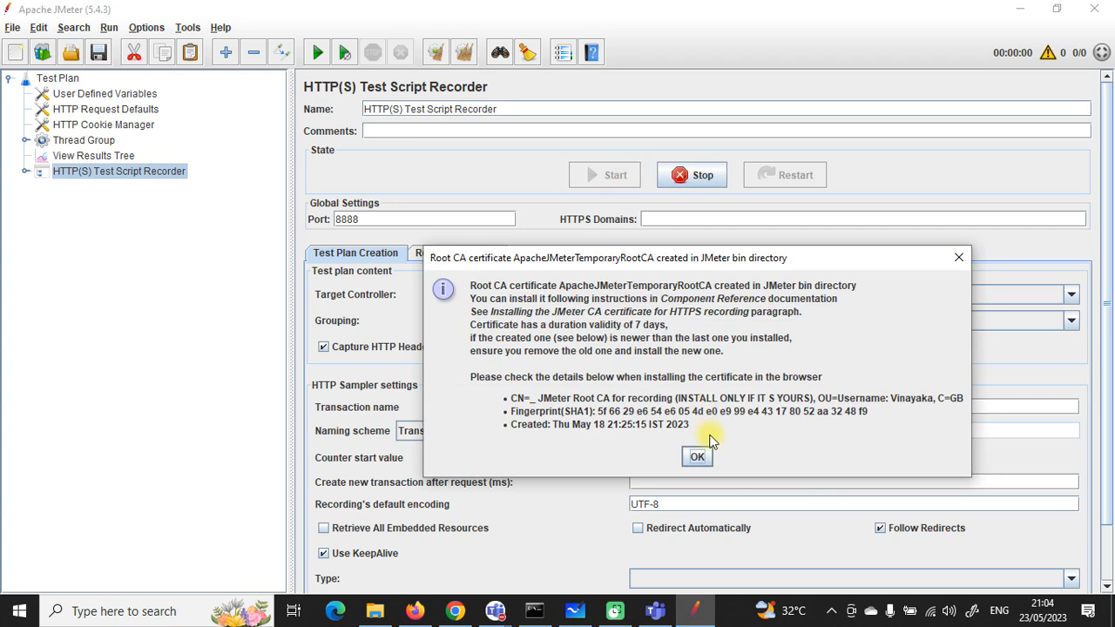
{"action": "left_click", "coordinate": [698, 457]}
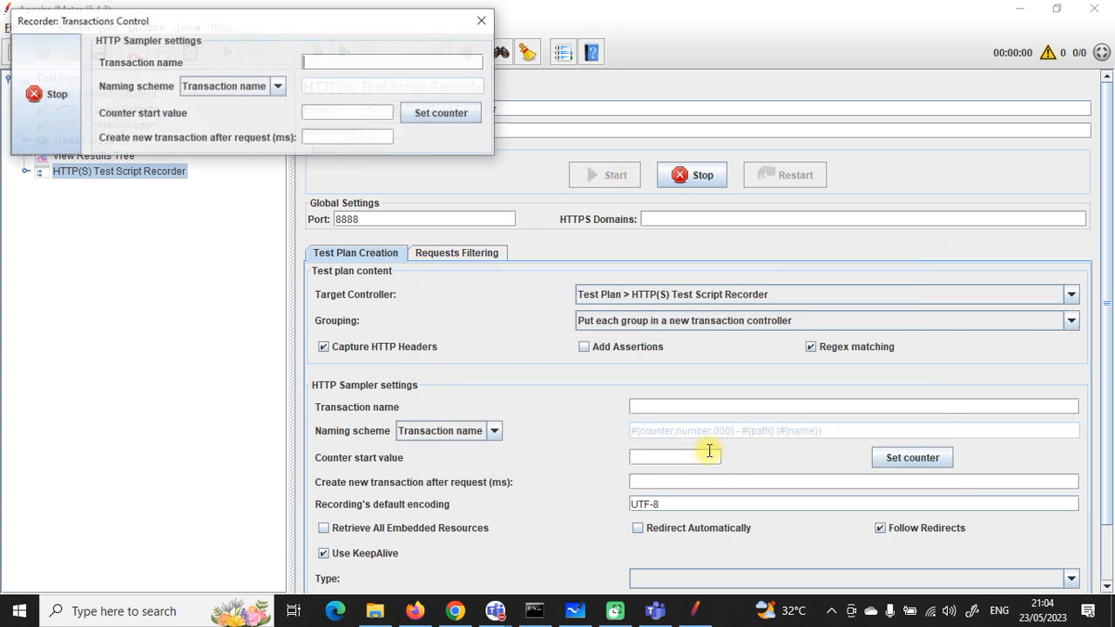
Switch to Firefox, move the recorder's transactions control window out of the way, and open the JPetStore Demo catalog in a new tab.
{"action": "left_click", "coordinate": [419, 614]}
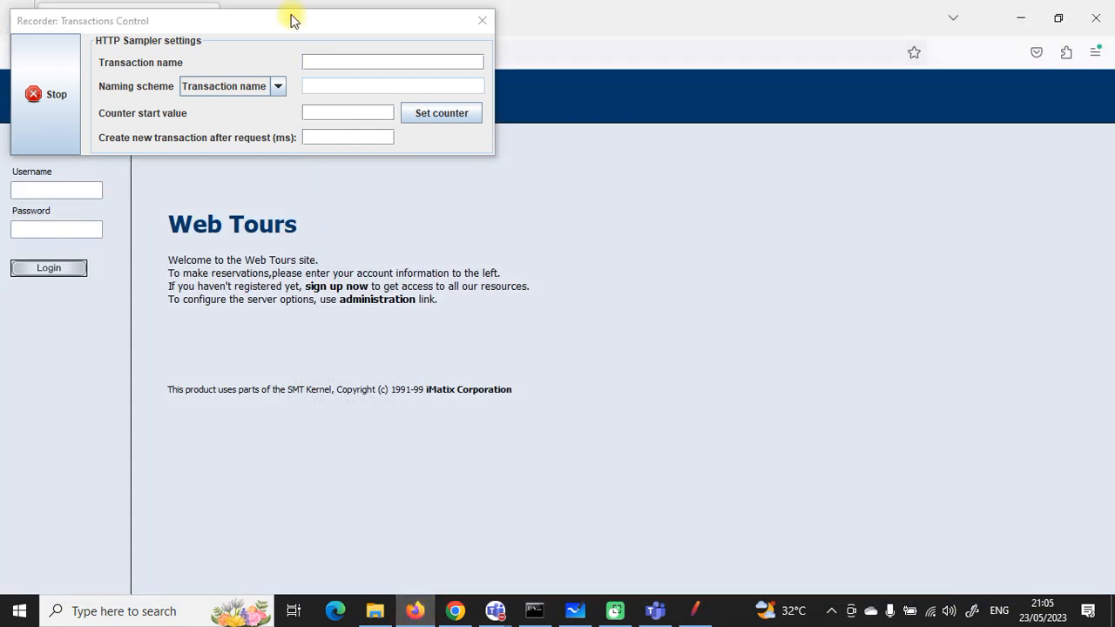
{"action": "left_click_drag", "start_coordinate": [286, 17], "coordinate": [961, 160]}
{"action": "left_click", "coordinate": [236, 18]}
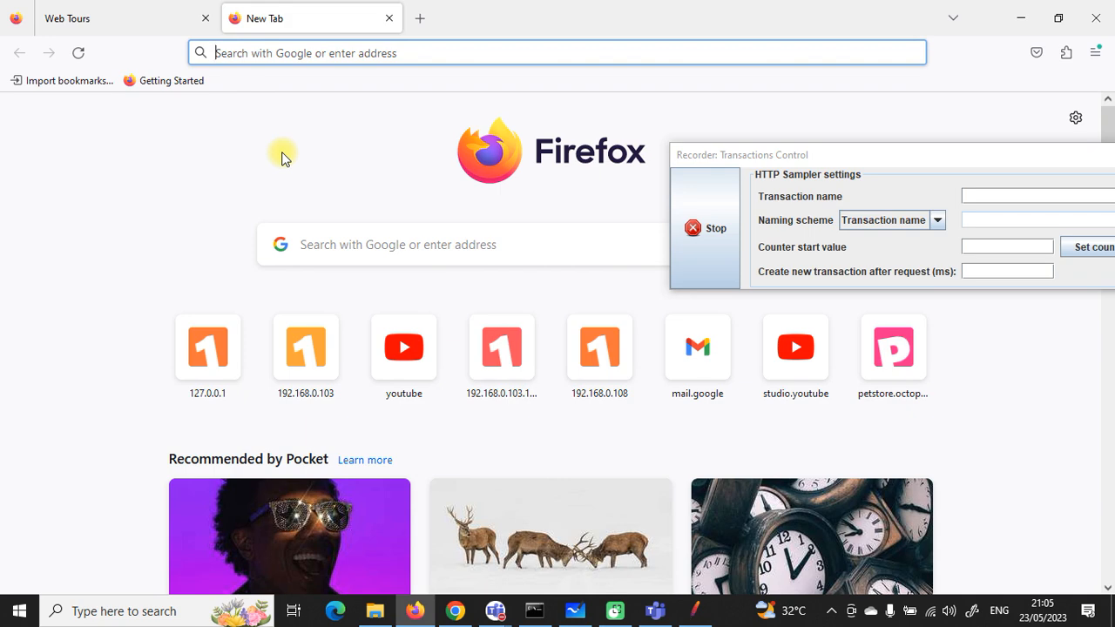
{"action": "type", "text": "j"}
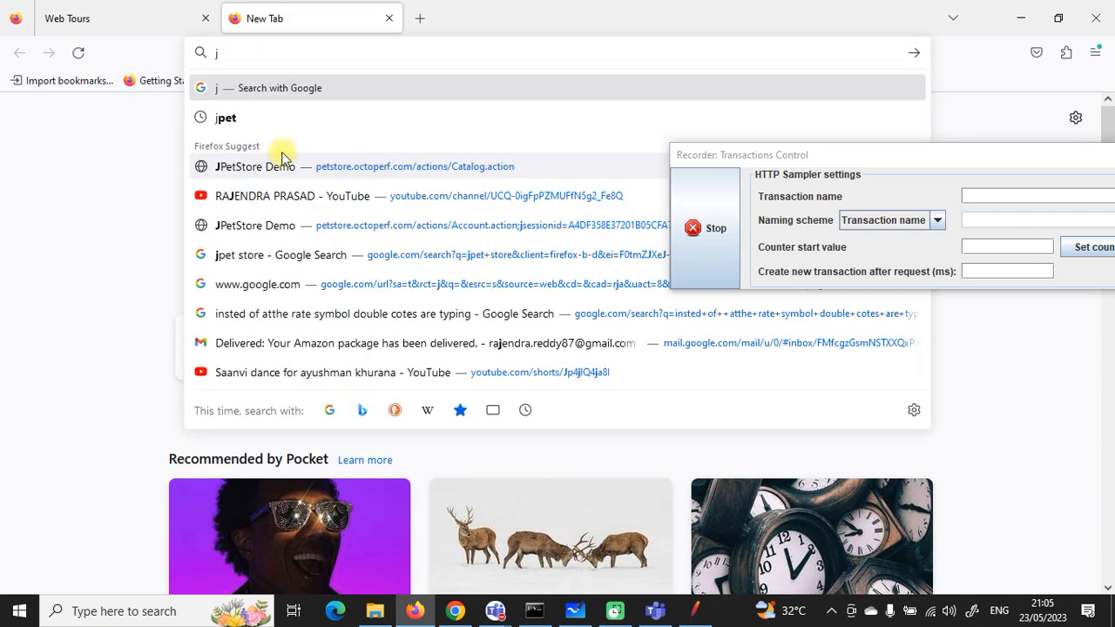
{"action": "left_click", "coordinate": [386, 170]}
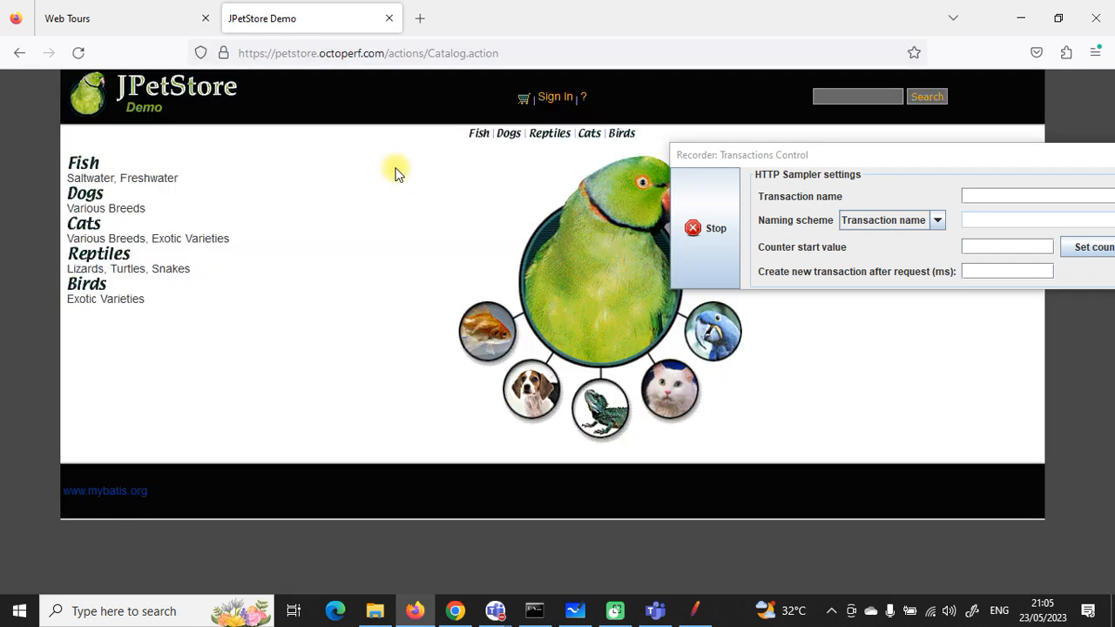
Visit the Fish and Dogs categories of JPetStore and stop the recording.
{"action": "left_click", "coordinate": [478, 133]}
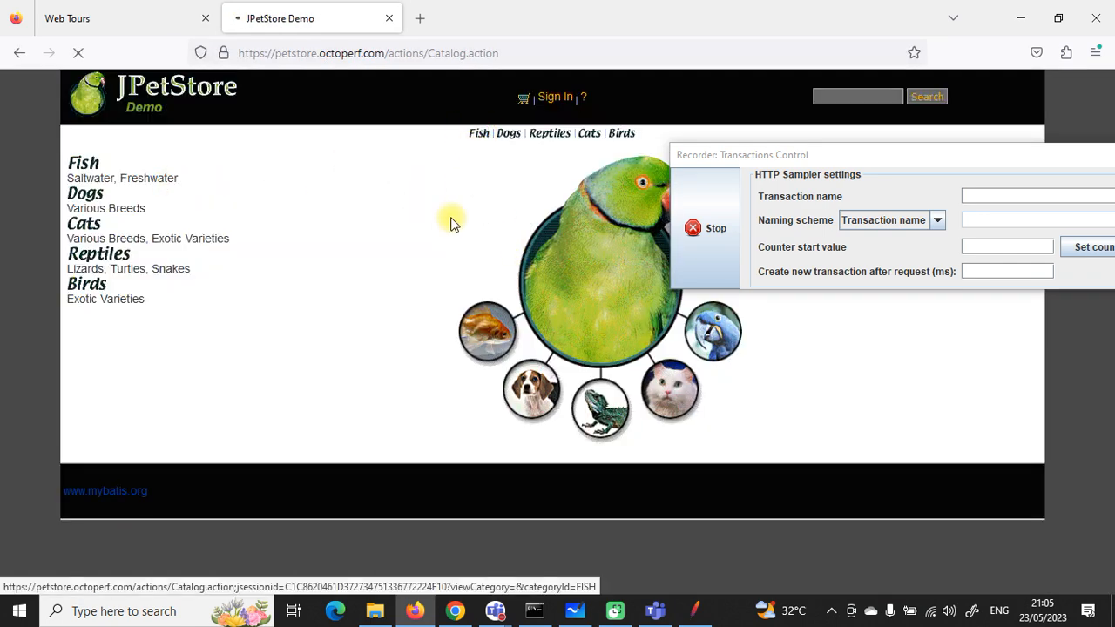
{"action": "left_click", "coordinate": [509, 134]}
{"action": "left_click", "coordinate": [693, 209]}
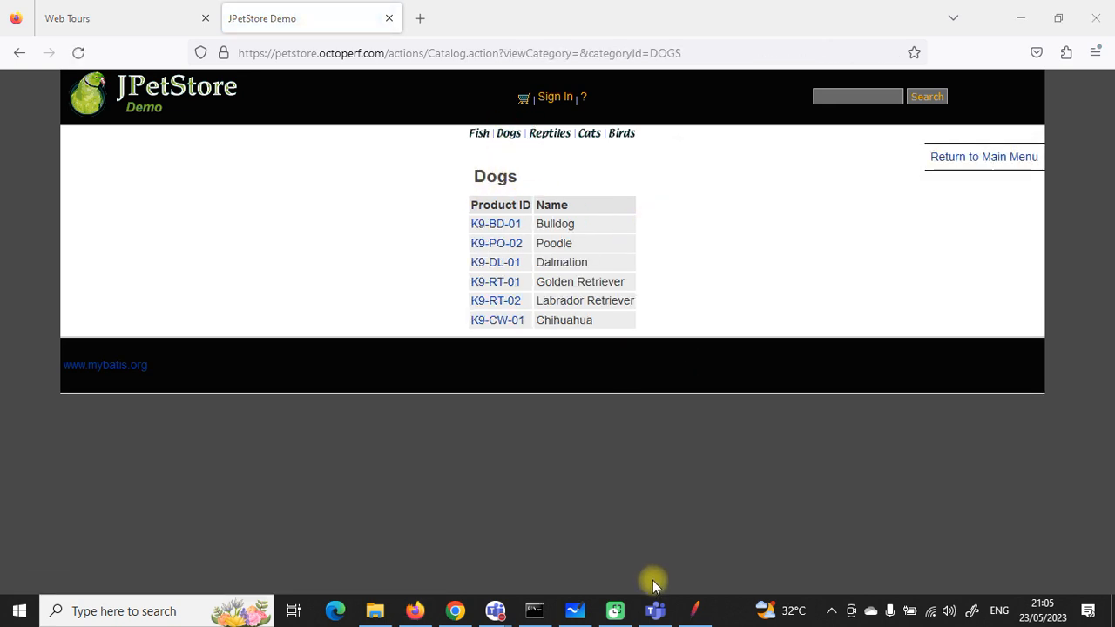
Back in JMeter, expand the recorder and its two recorded transaction controllers and check the server name of request -1.
{"action": "left_click", "coordinate": [695, 610]}
{"action": "left_click", "coordinate": [26, 172]}
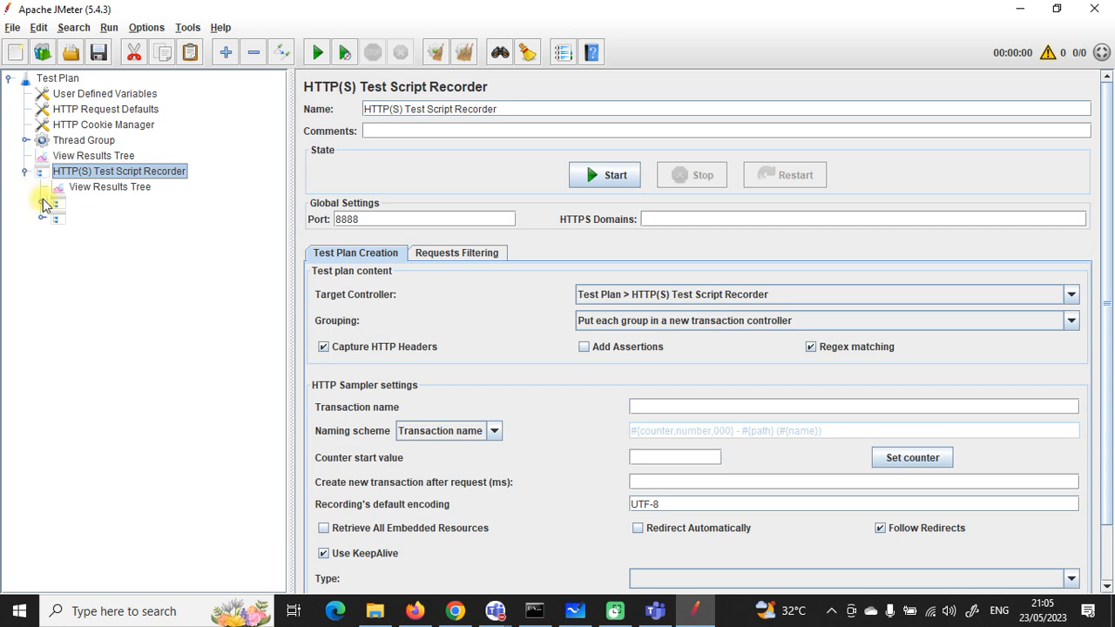
{"action": "left_click", "coordinate": [41, 203]}
{"action": "left_click", "coordinate": [41, 234]}
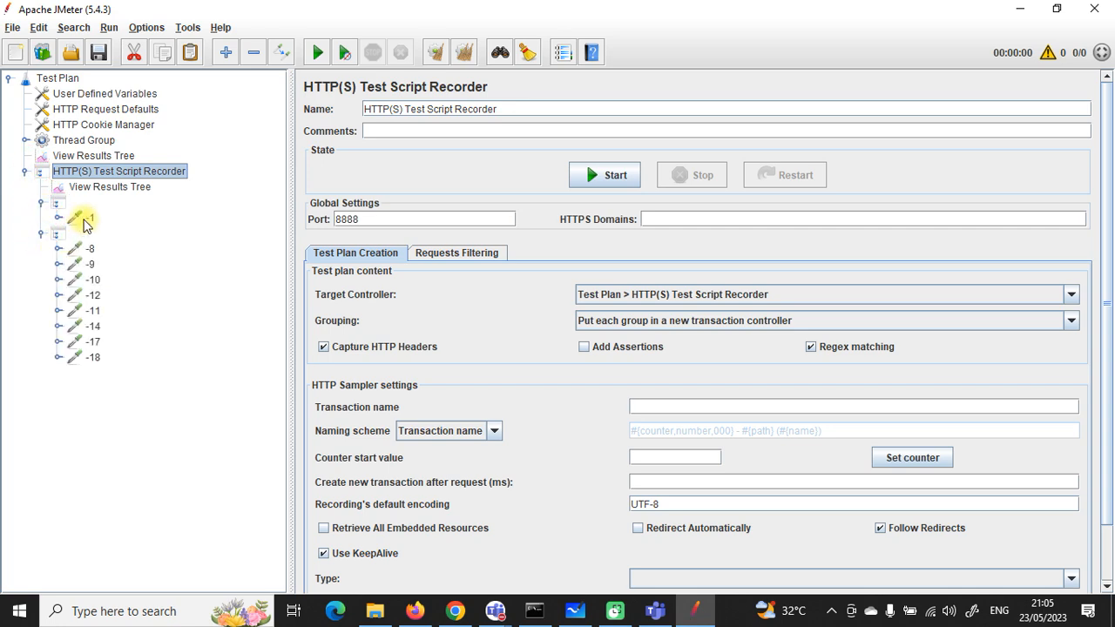
{"action": "left_click", "coordinate": [86, 218]}
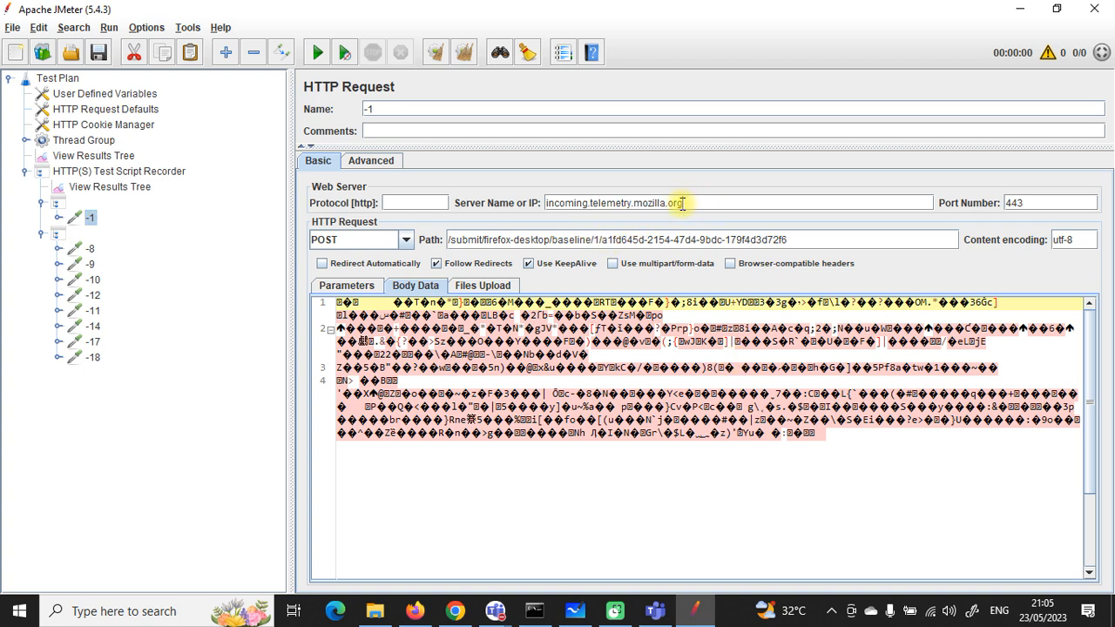
{"action": "left_click_drag", "start_coordinate": [672, 203], "coordinate": [542, 200]}
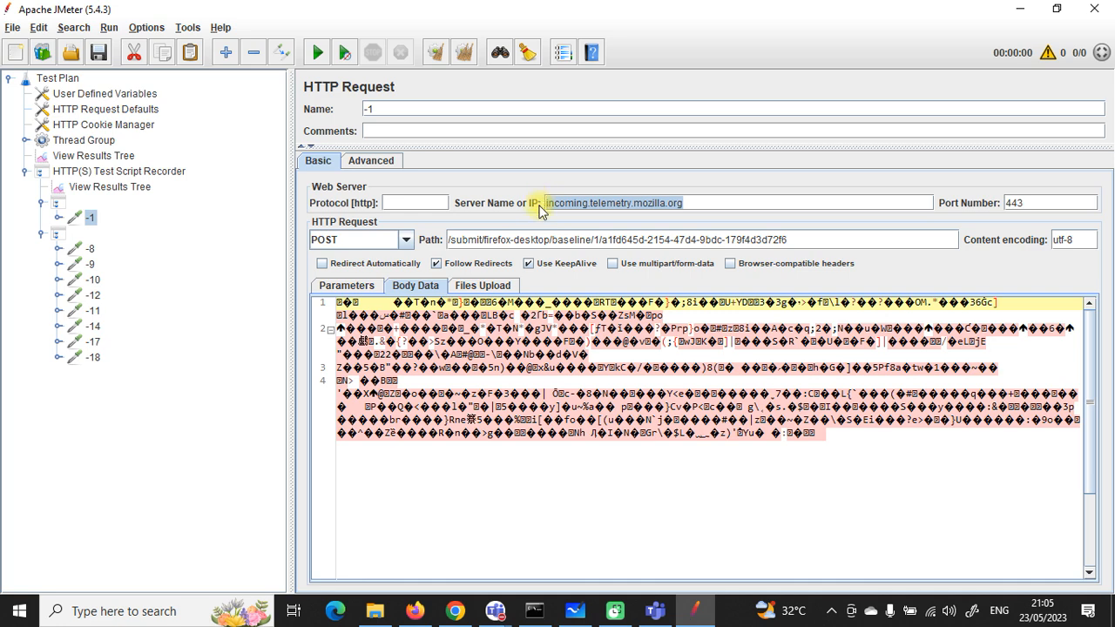
In Firefox, check the host name in the JPetStore page's address for comparison with the recorded server.
{"action": "left_click", "coordinate": [415, 611]}
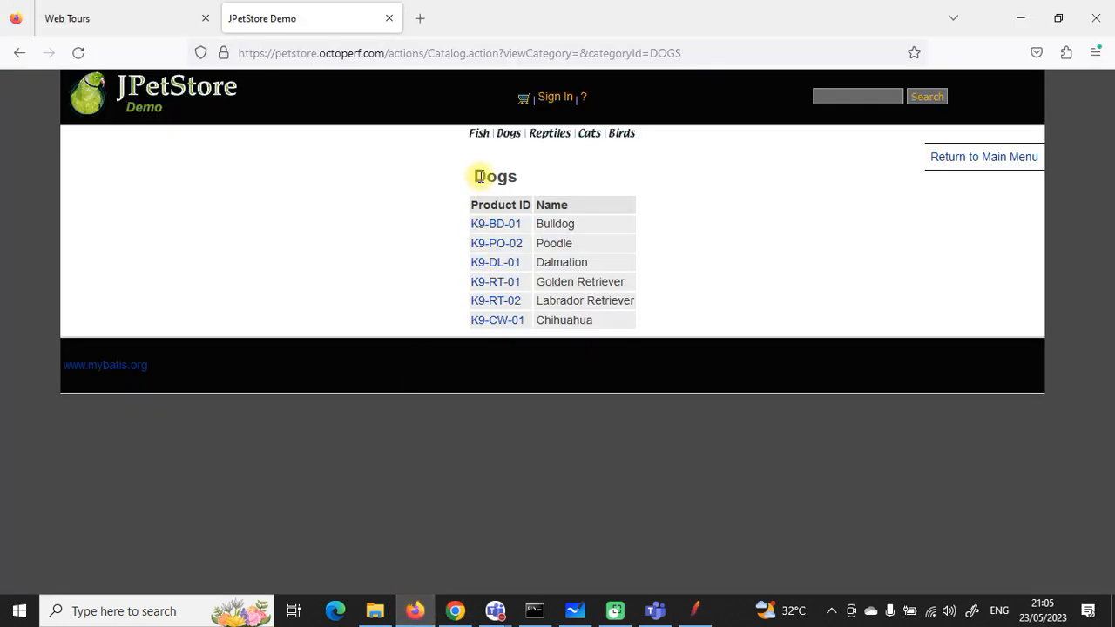
{"action": "left_click_drag", "start_coordinate": [277, 53], "coordinate": [384, 54]}
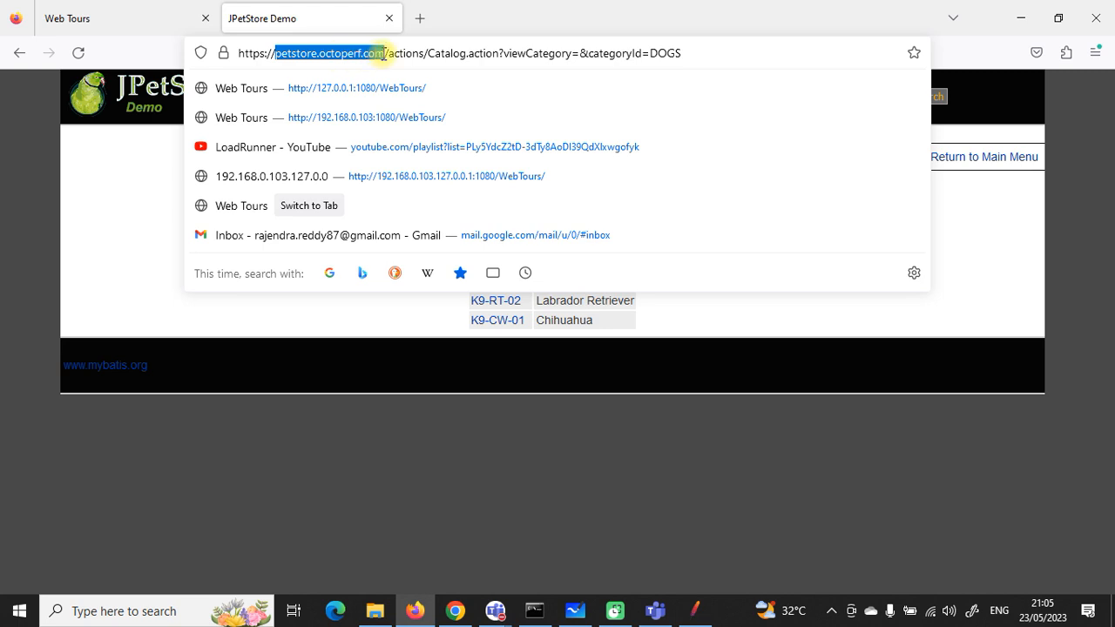
{"action": "left_click", "coordinate": [330, 507]}
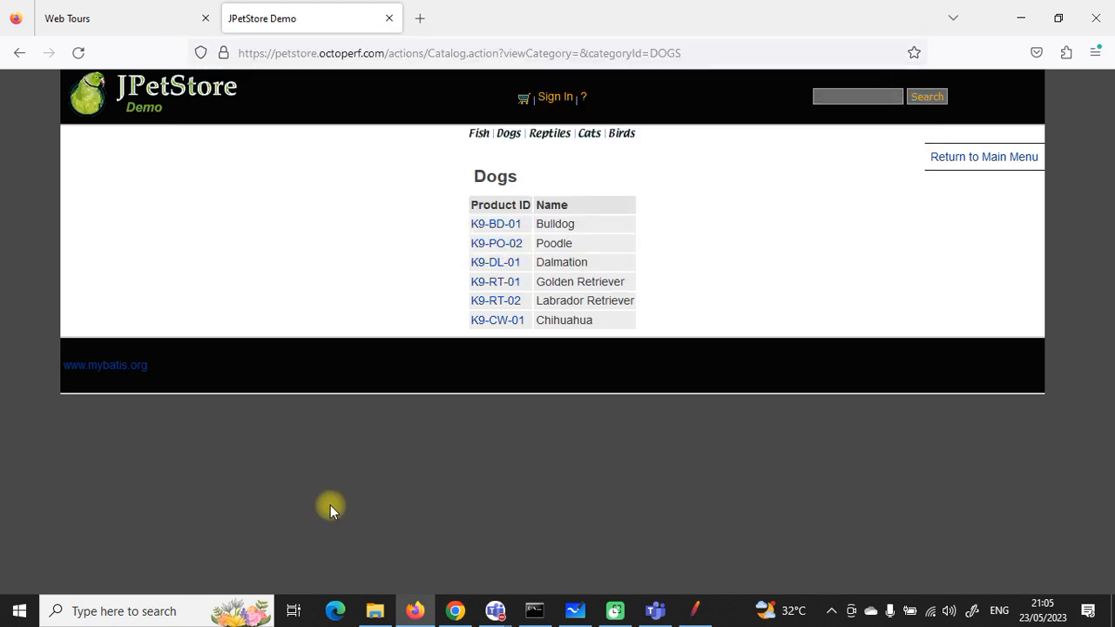
Return to JMeter and remove the first recorded transaction controller, which holds request -1.
{"action": "left_click", "coordinate": [695, 610]}
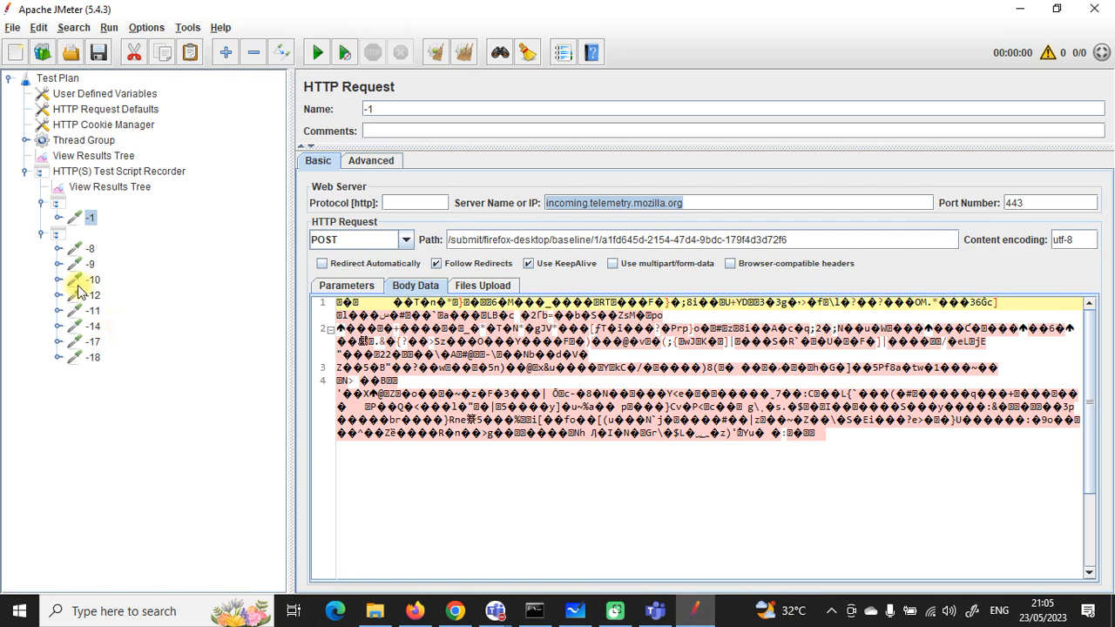
{"action": "left_click", "coordinate": [40, 202]}
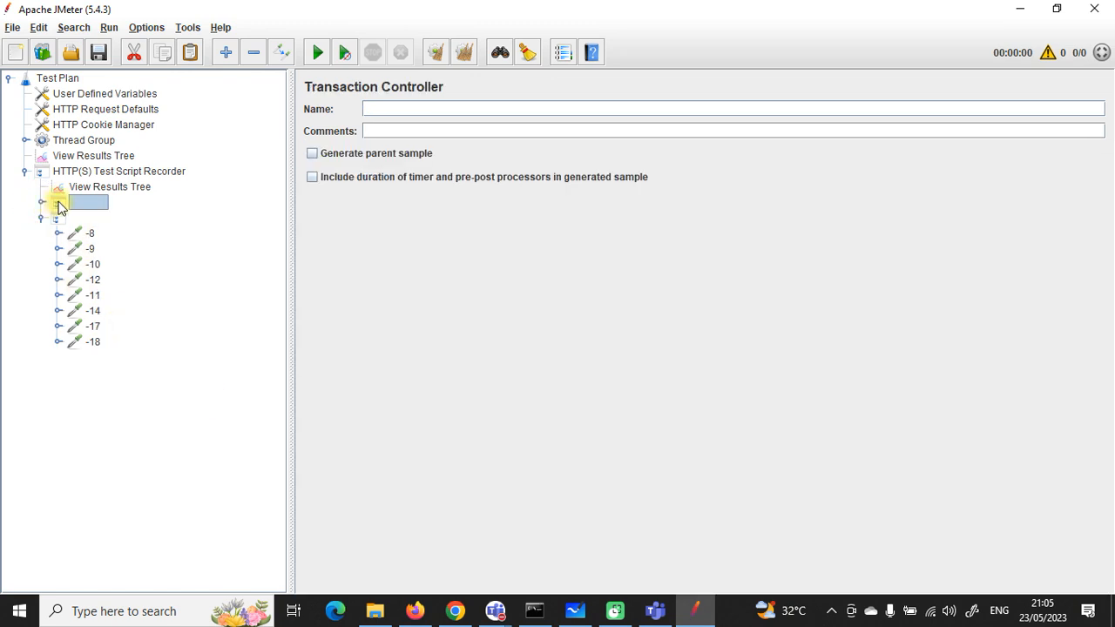
{"action": "right_click", "coordinate": [74, 204]}
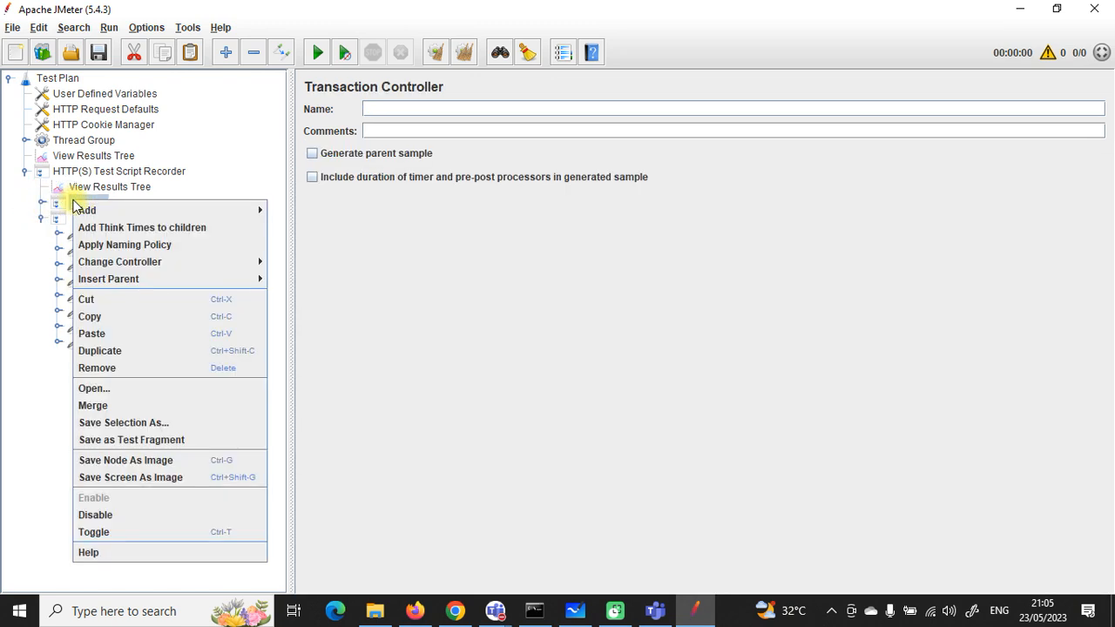
{"action": "left_click", "coordinate": [112, 366]}
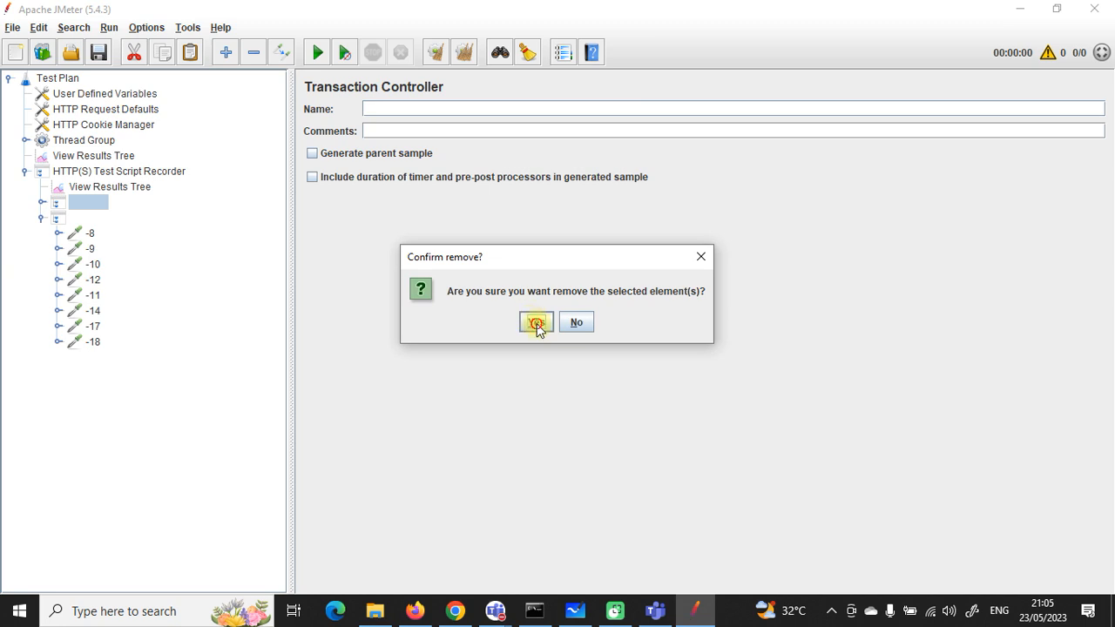
{"action": "left_click", "coordinate": [536, 324]}
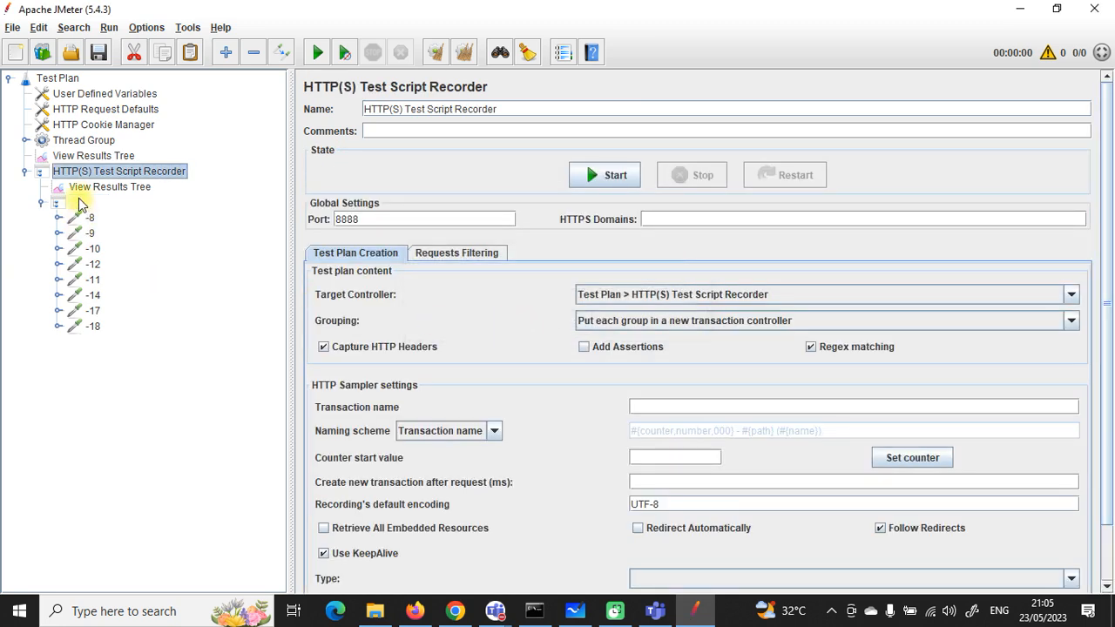
Check the server name of request -8 and remove the getpocket.cdn.mozilla.net request -9 from the transaction controller.
{"action": "left_click", "coordinate": [92, 218]}
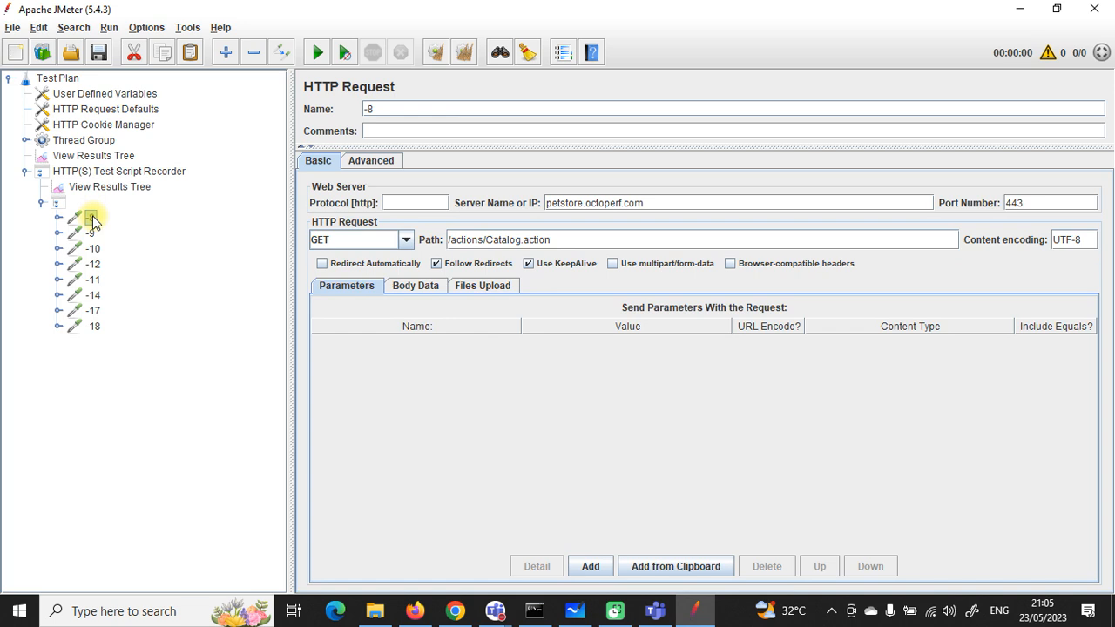
{"action": "left_click_drag", "start_coordinate": [670, 202], "coordinate": [546, 203]}
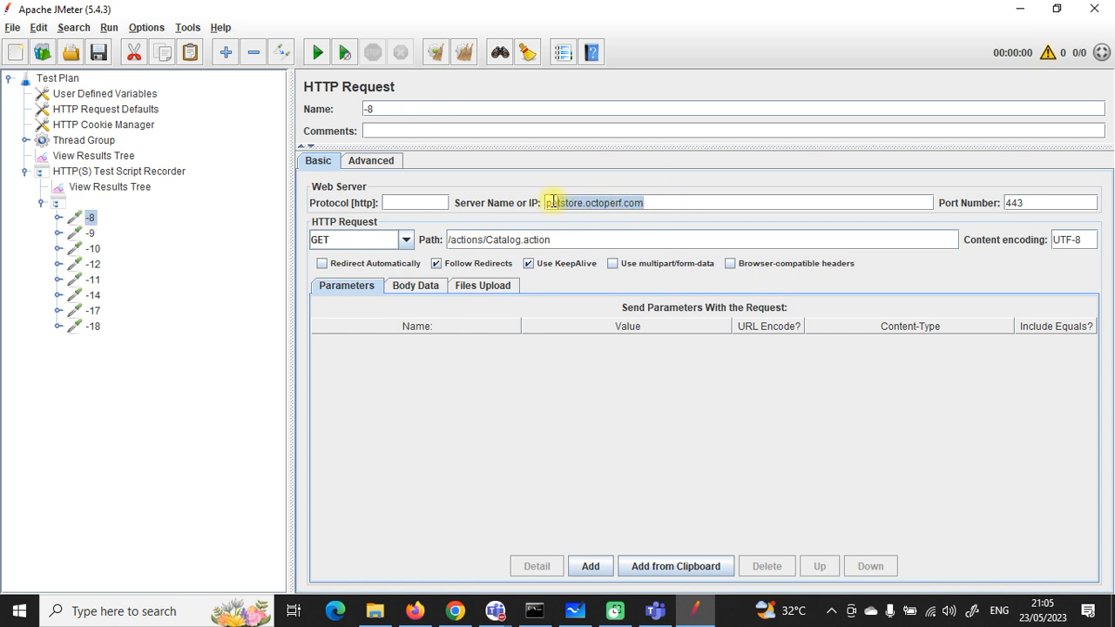
{"action": "left_click", "coordinate": [89, 233]}
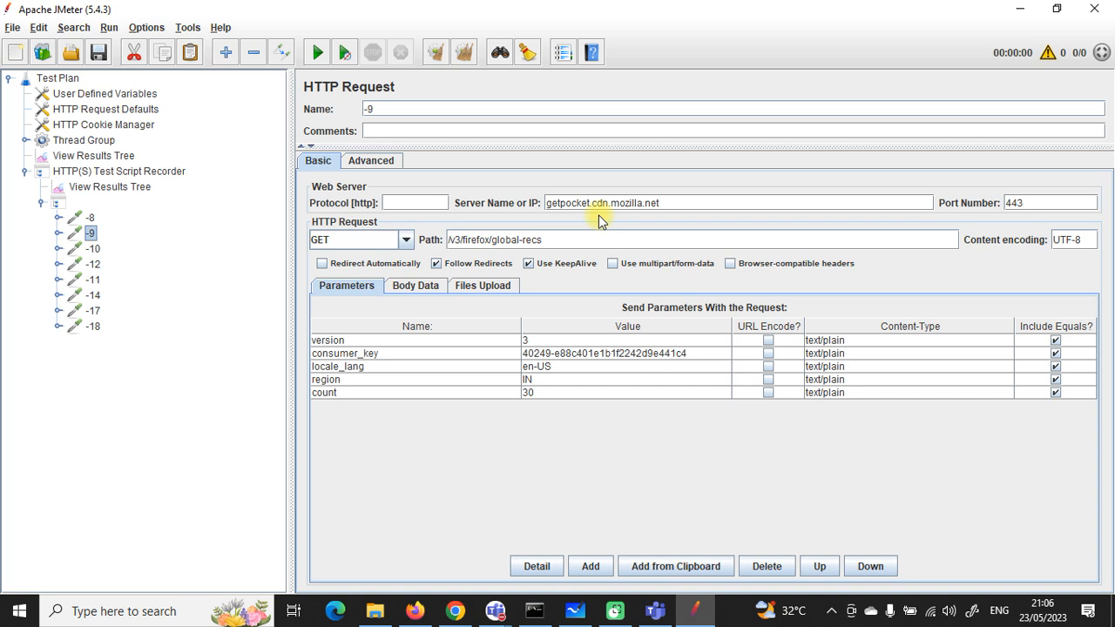
{"action": "right_click", "coordinate": [89, 233]}
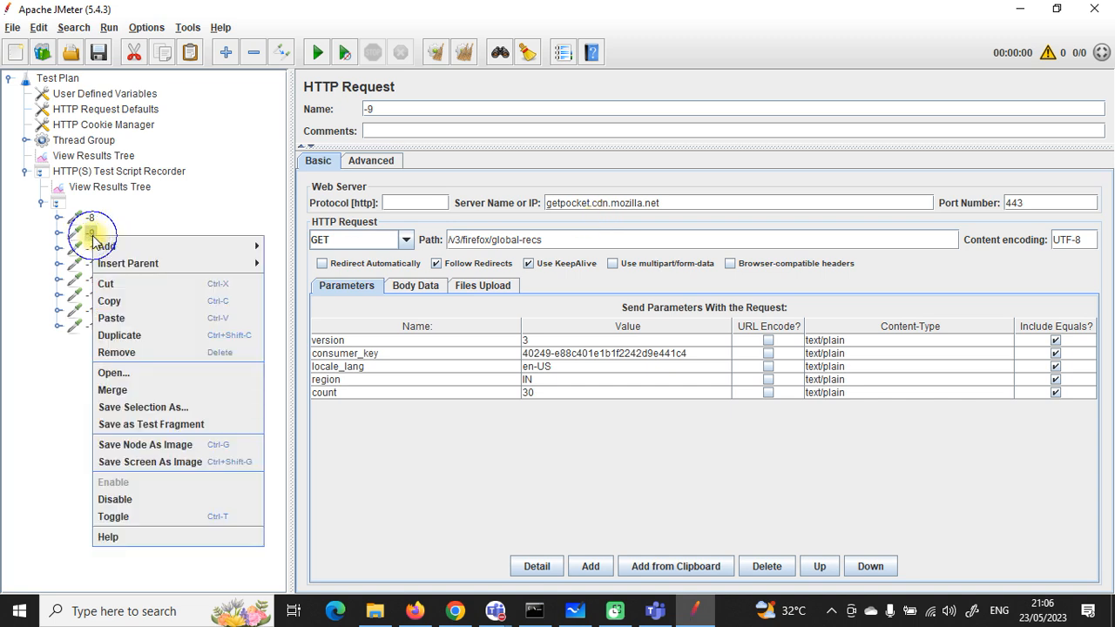
{"action": "left_click", "coordinate": [122, 352]}
{"action": "left_click", "coordinate": [534, 320]}
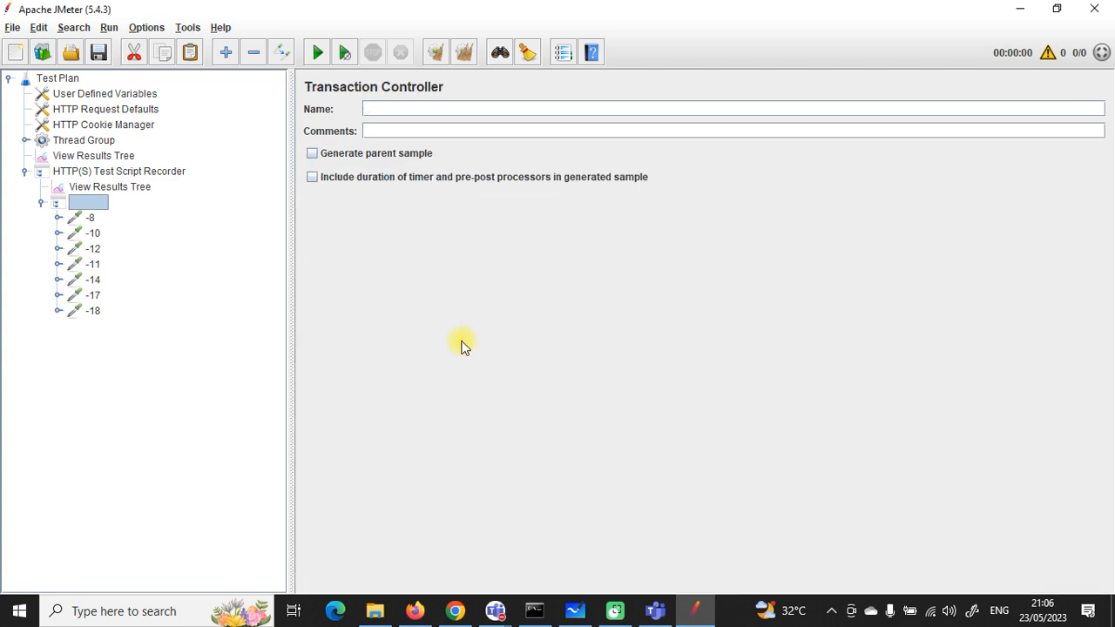
Remove the Mozilla telemetry requests -10 and -12 from the remaining transaction controller.
{"action": "left_click", "coordinate": [95, 235]}
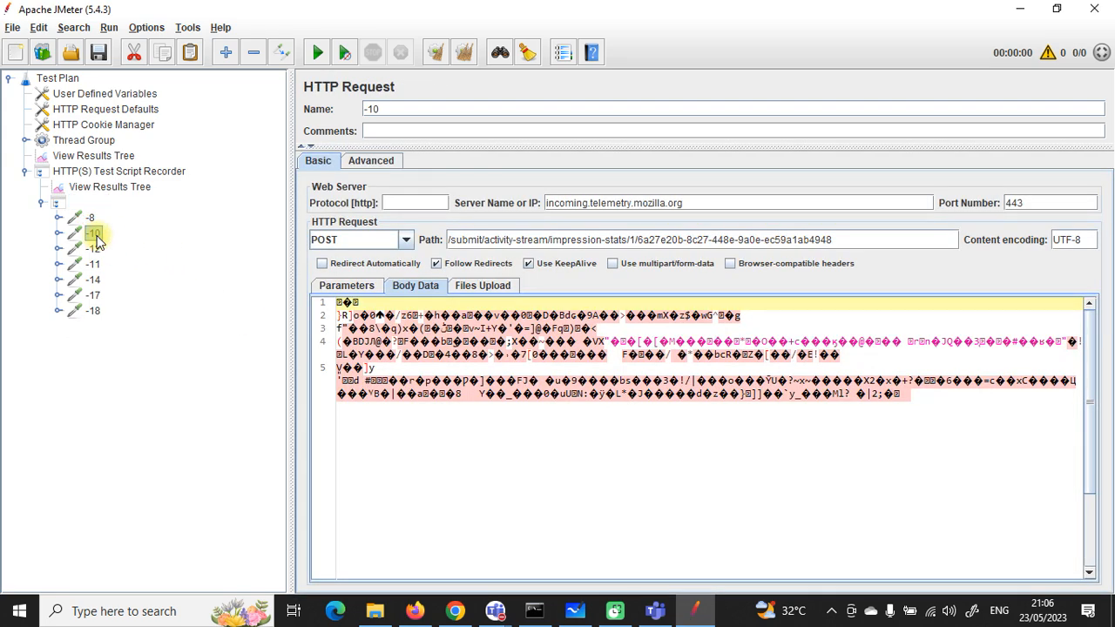
{"action": "right_click", "coordinate": [90, 236]}
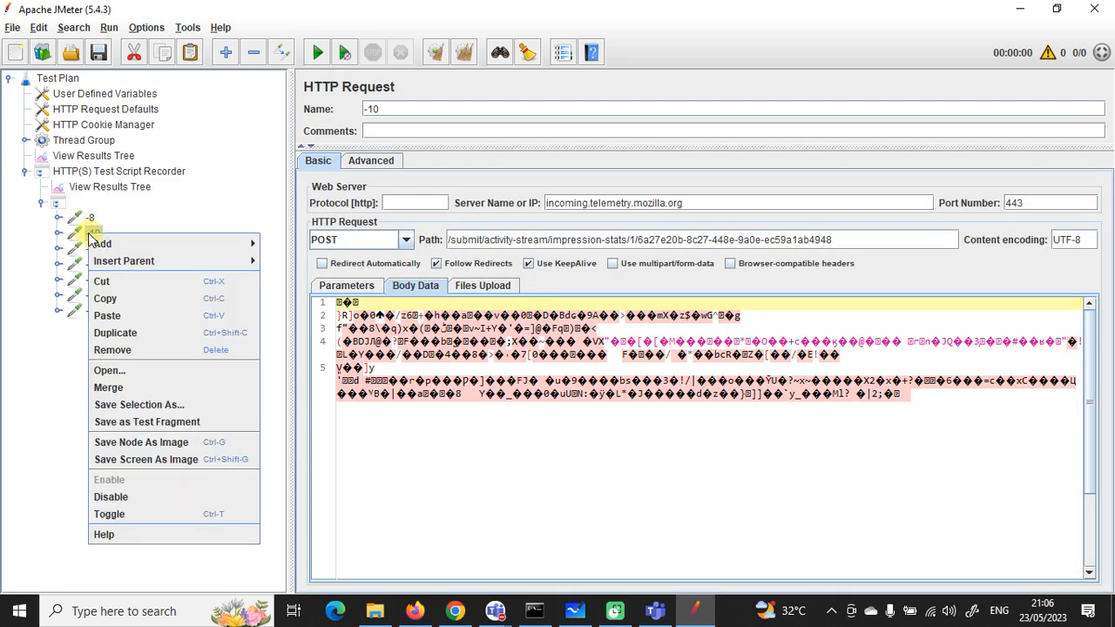
{"action": "left_click", "coordinate": [113, 351]}
{"action": "left_click", "coordinate": [536, 322]}
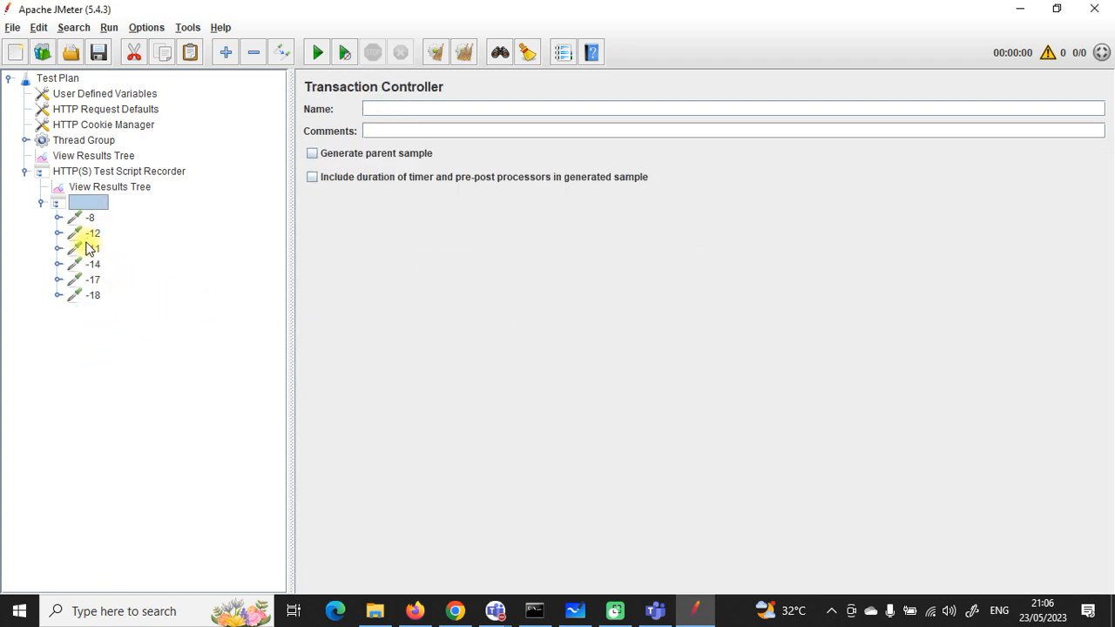
{"action": "left_click", "coordinate": [93, 235]}
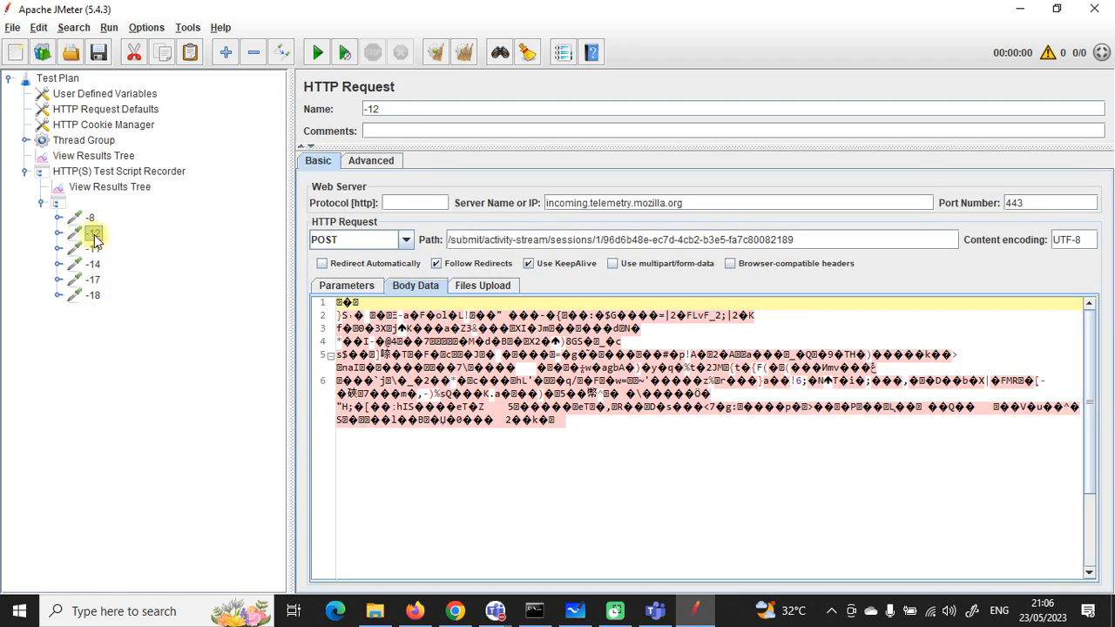
{"action": "right_click", "coordinate": [94, 238]}
{"action": "left_click", "coordinate": [113, 351]}
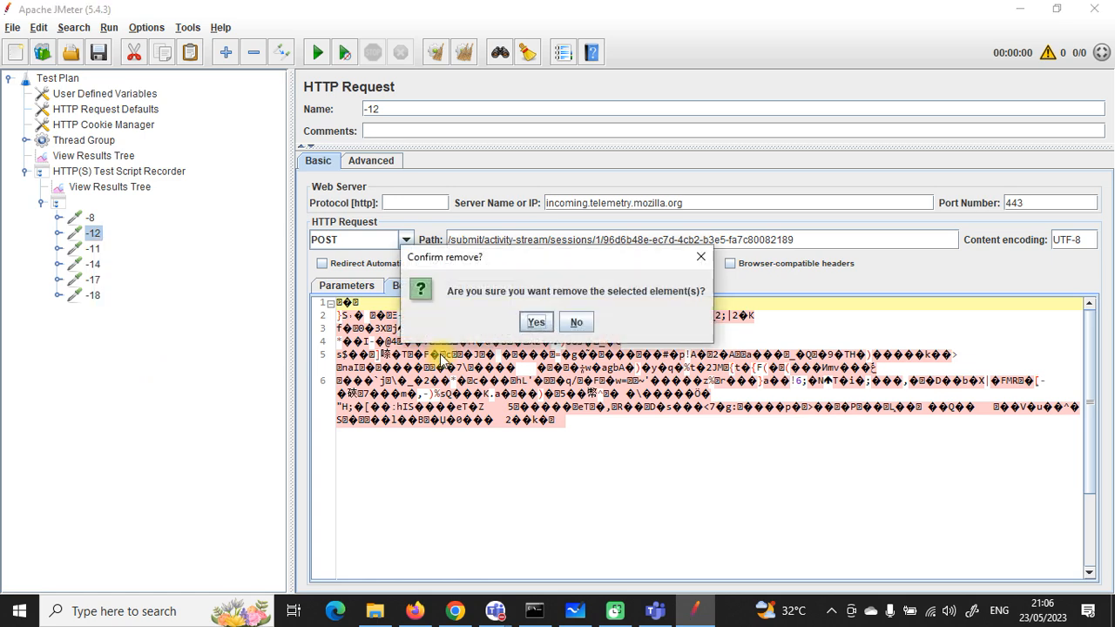
{"action": "left_click", "coordinate": [536, 322]}
Examine the server names of the recorded requests -11, -14, -17 and -18.
{"action": "left_click", "coordinate": [94, 233]}
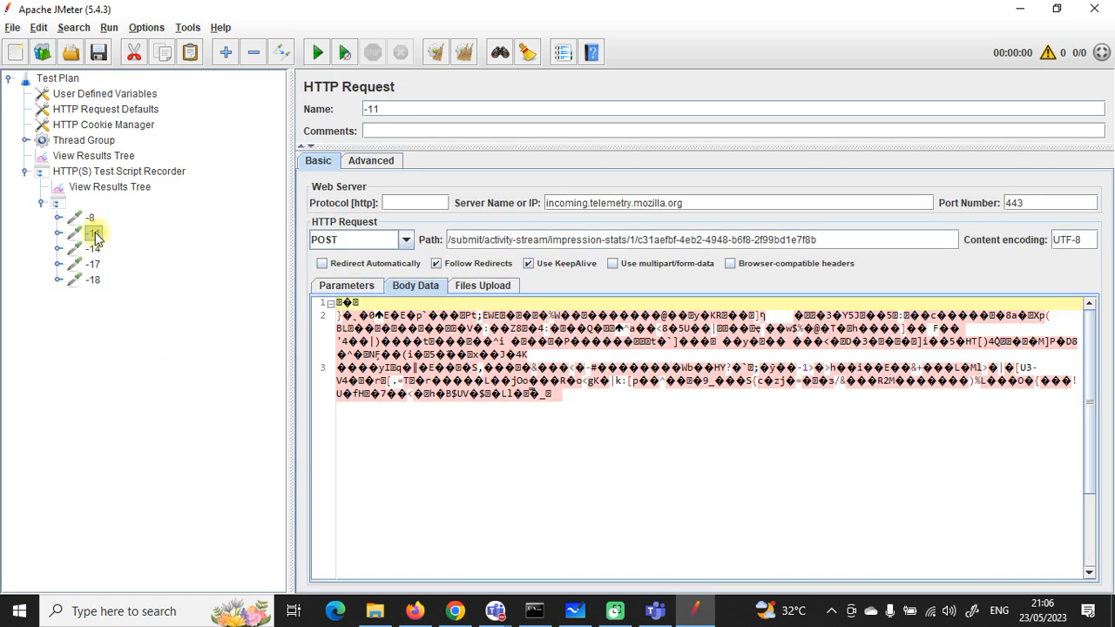
{"action": "left_click", "coordinate": [94, 249]}
{"action": "left_click", "coordinate": [95, 265]}
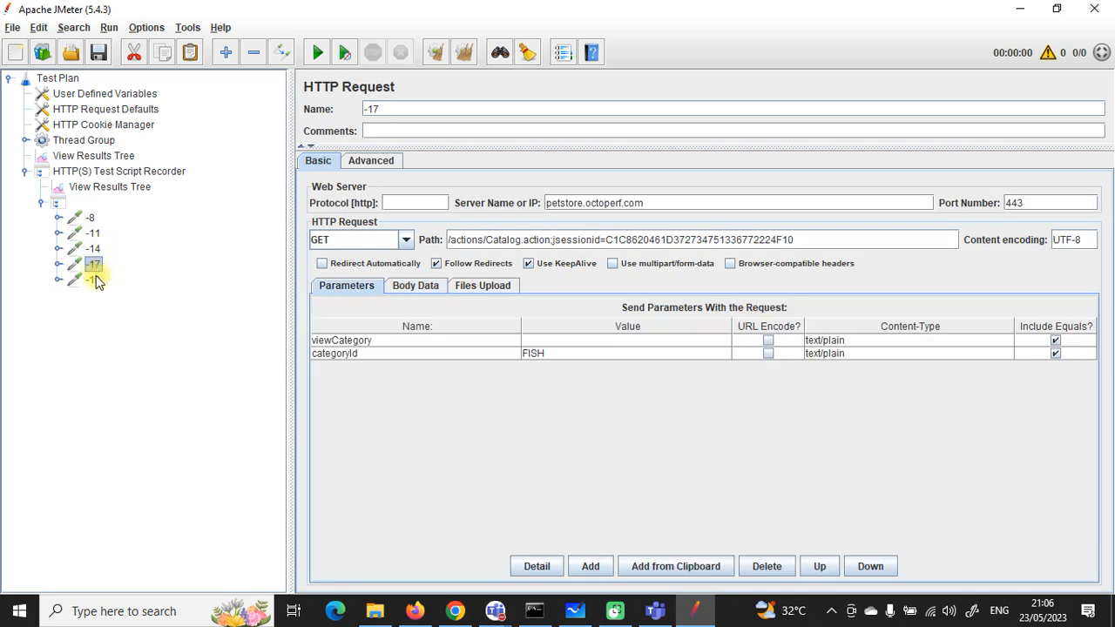
{"action": "left_click", "coordinate": [95, 280]}
{"action": "left_click", "coordinate": [94, 233]}
{"action": "left_click", "coordinate": [94, 250]}
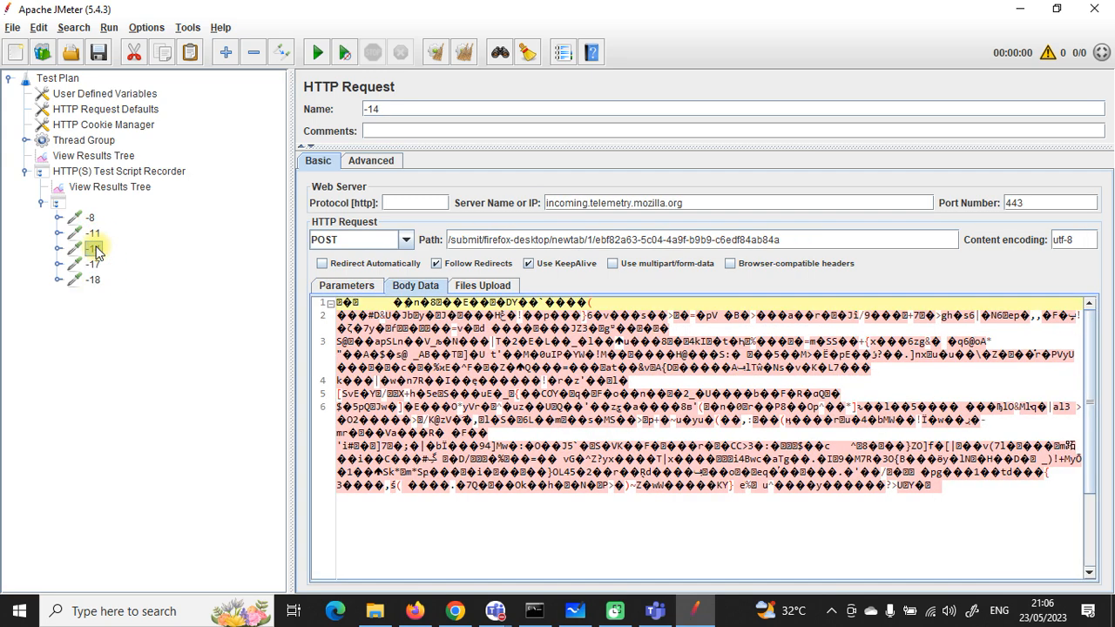
Select the Mozilla telemetry requests -11 and -14 together and remove both from the transaction controller.
{"action": "left_click", "coordinate": [94, 233]}
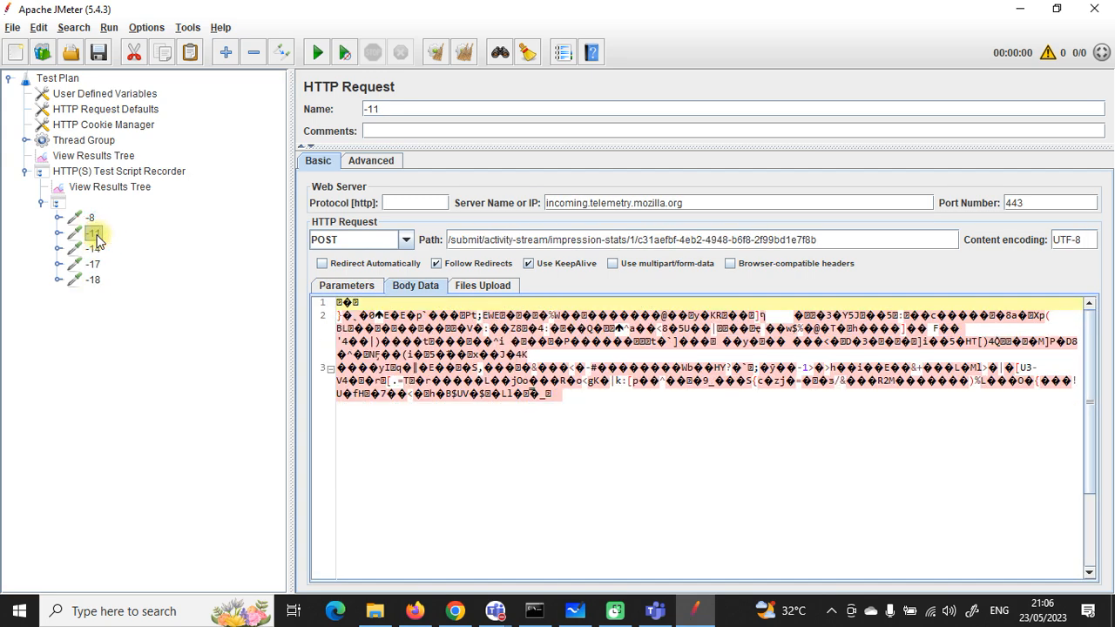
{"action": "left_click", "coordinate": [96, 249]}
{"action": "left_click", "coordinate": [96, 235]}
{"action": "left_click", "coordinate": [94, 250]}
{"action": "left_click", "coordinate": [94, 236]}
{"action": "right_click", "coordinate": [94, 236]}
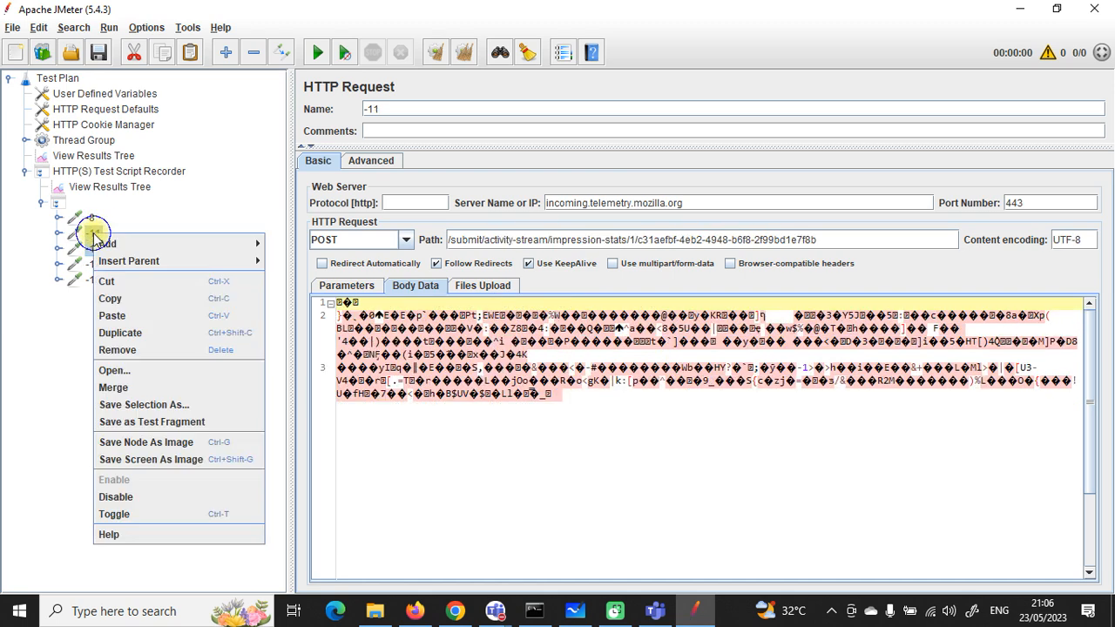
{"action": "left_click", "coordinate": [127, 349]}
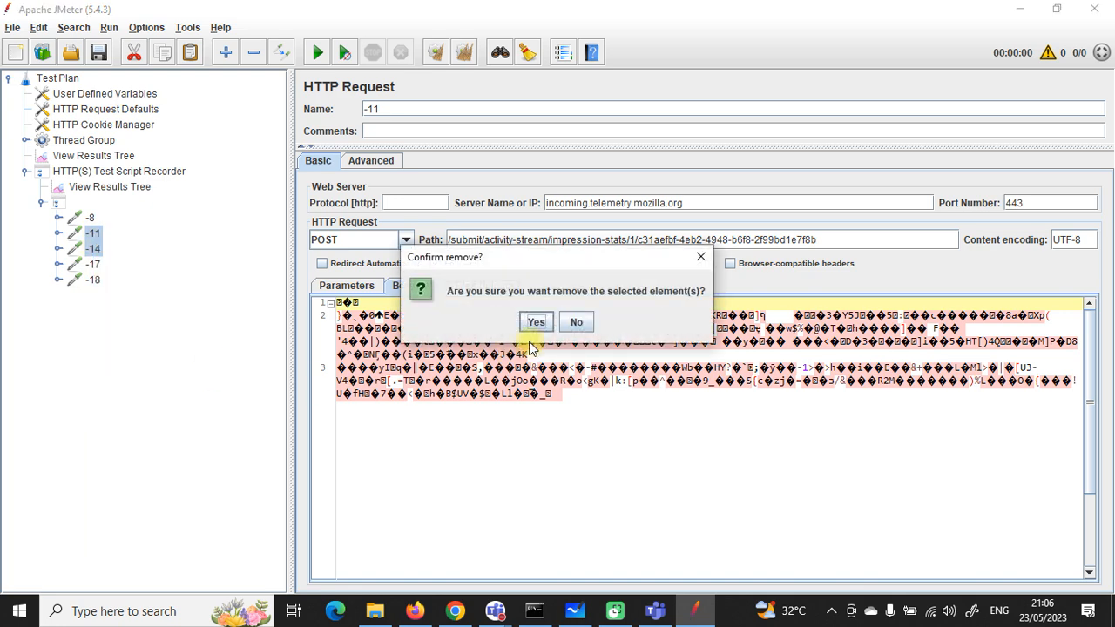
{"action": "left_click", "coordinate": [536, 324]}
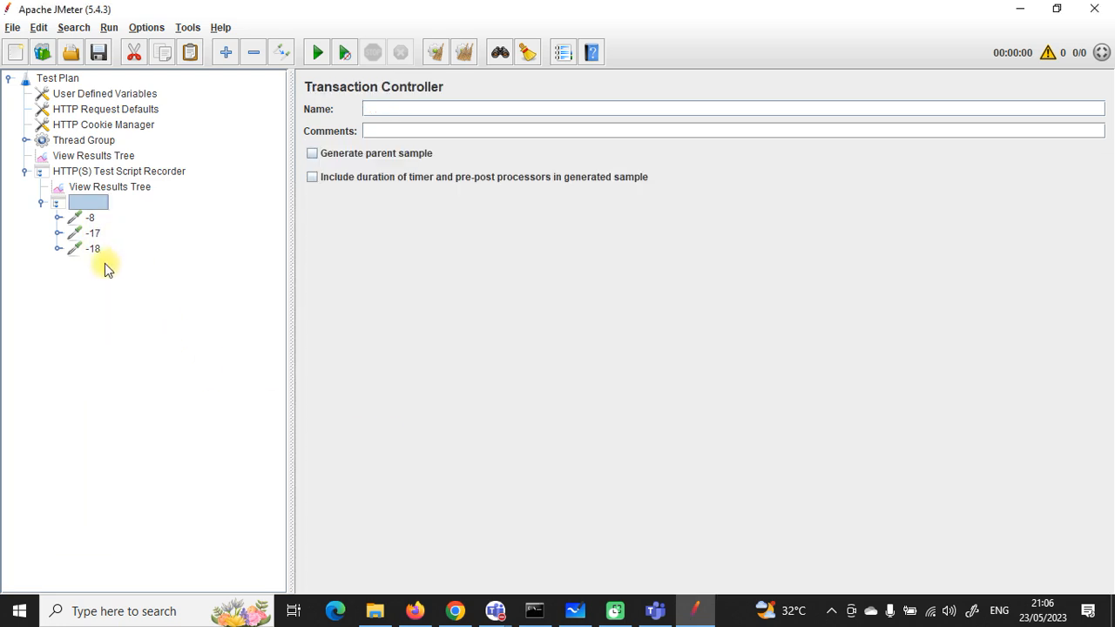
Review the recorded petstore requests -8, -17 and -18 and inspect the categoryId value of request -17.
{"action": "left_click", "coordinate": [91, 217]}
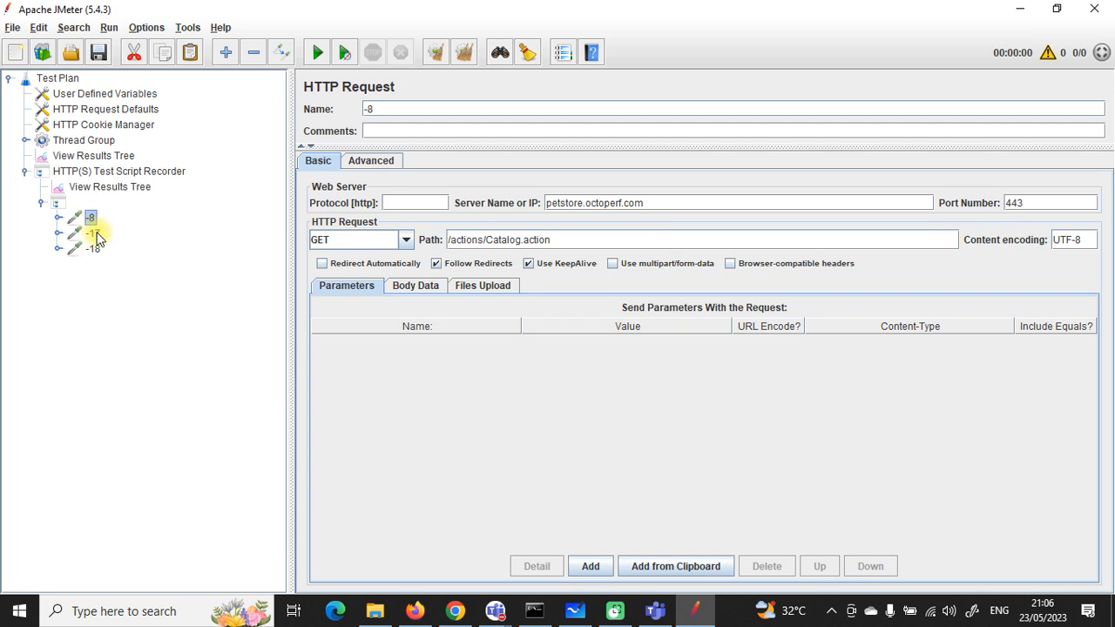
{"action": "left_click", "coordinate": [94, 234]}
{"action": "left_click", "coordinate": [96, 250]}
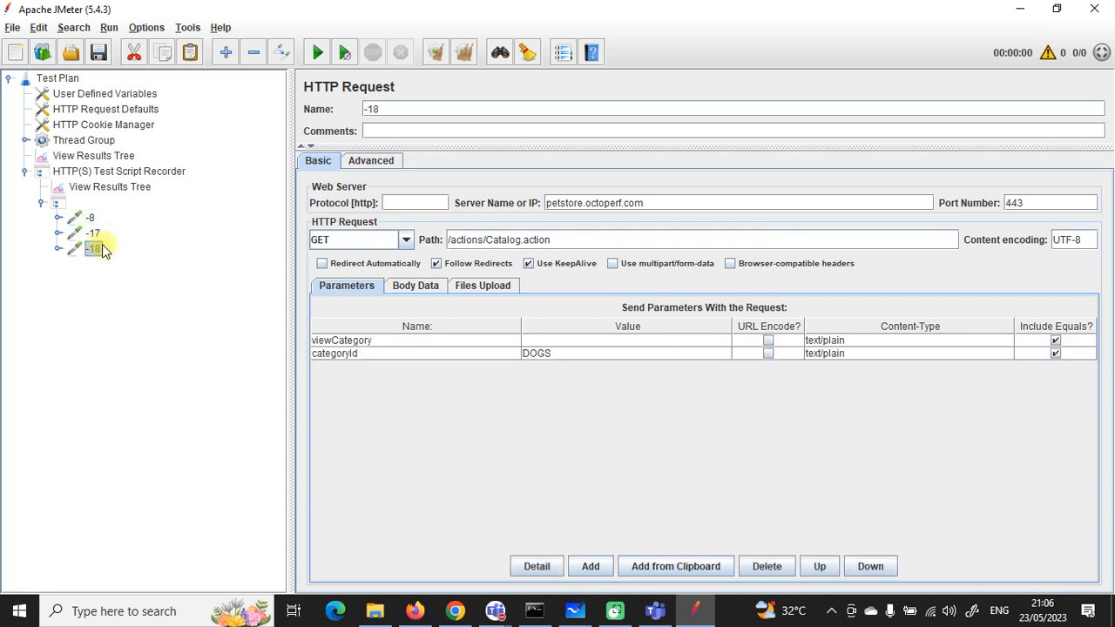
{"action": "left_click", "coordinate": [93, 233]}
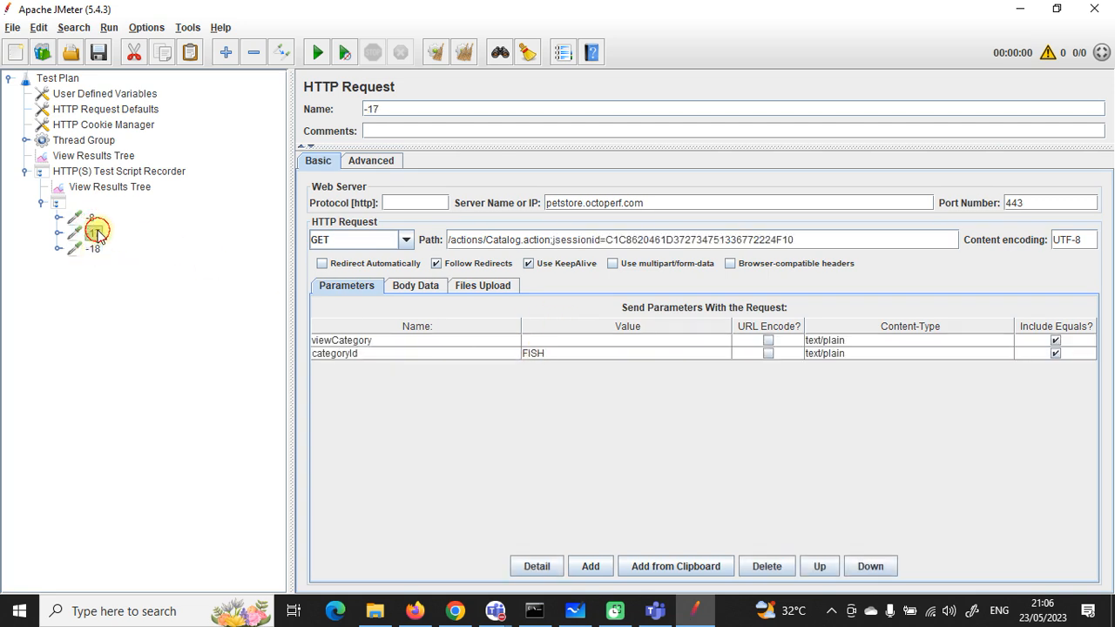
{"action": "double_click", "coordinate": [539, 353]}
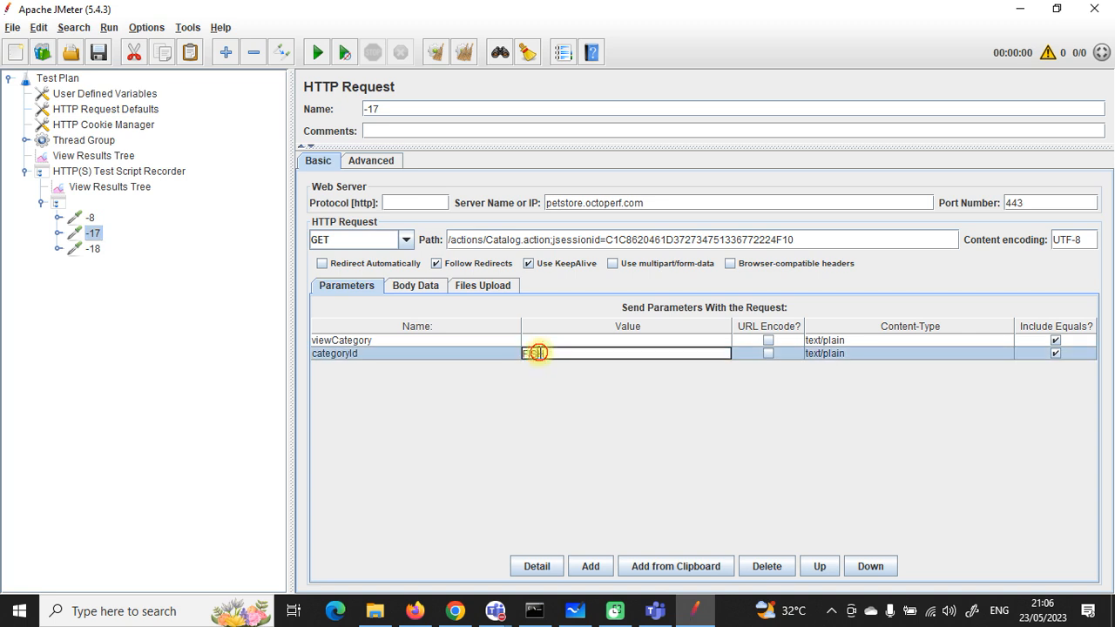
Expand requests -8, -17 and -18 to show their header managers and compare the details of each request.
{"action": "left_click", "coordinate": [89, 218]}
{"action": "left_click", "coordinate": [58, 218]}
{"action": "left_click", "coordinate": [57, 249]}
{"action": "left_click", "coordinate": [58, 280]}
{"action": "left_click_drag", "start_coordinate": [98, 243], "coordinate": [39, 206]}
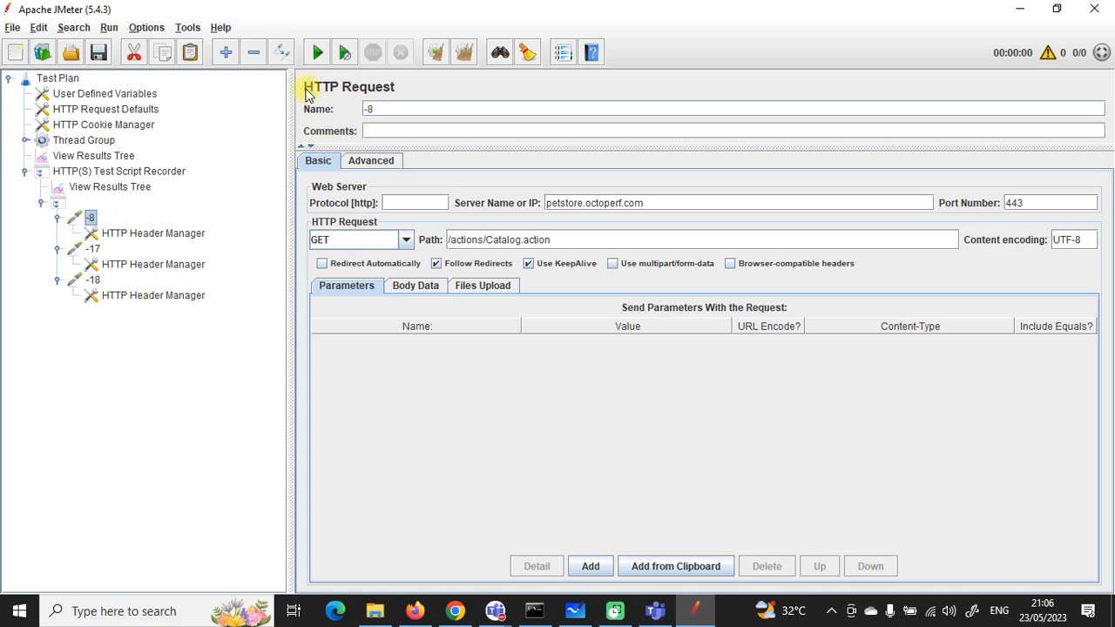
{"action": "left_click", "coordinate": [93, 250]}
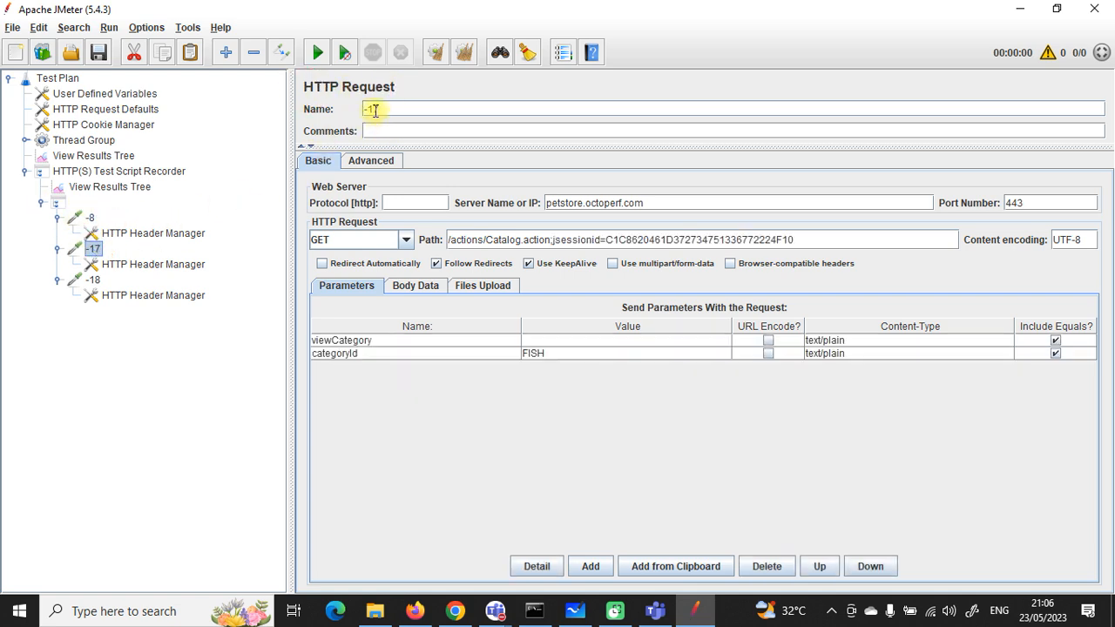
{"action": "left_click", "coordinate": [93, 281]}
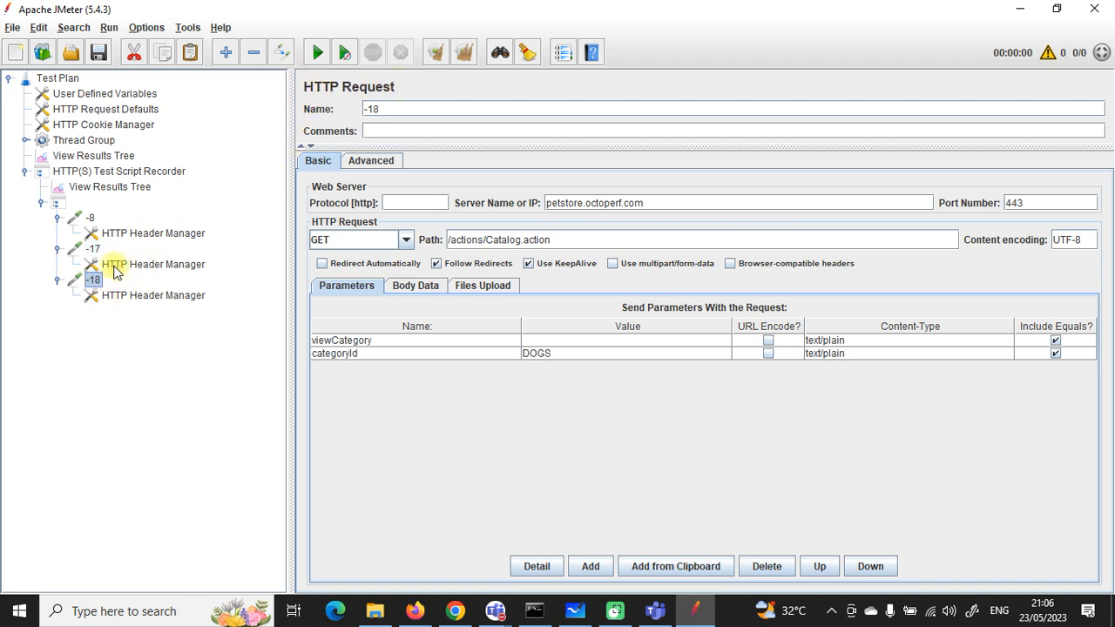
Switch to Firefox, open the Dogs category in JPetStore, and return to JMeter to compare it with request -18.
{"action": "left_click", "coordinate": [416, 615]}
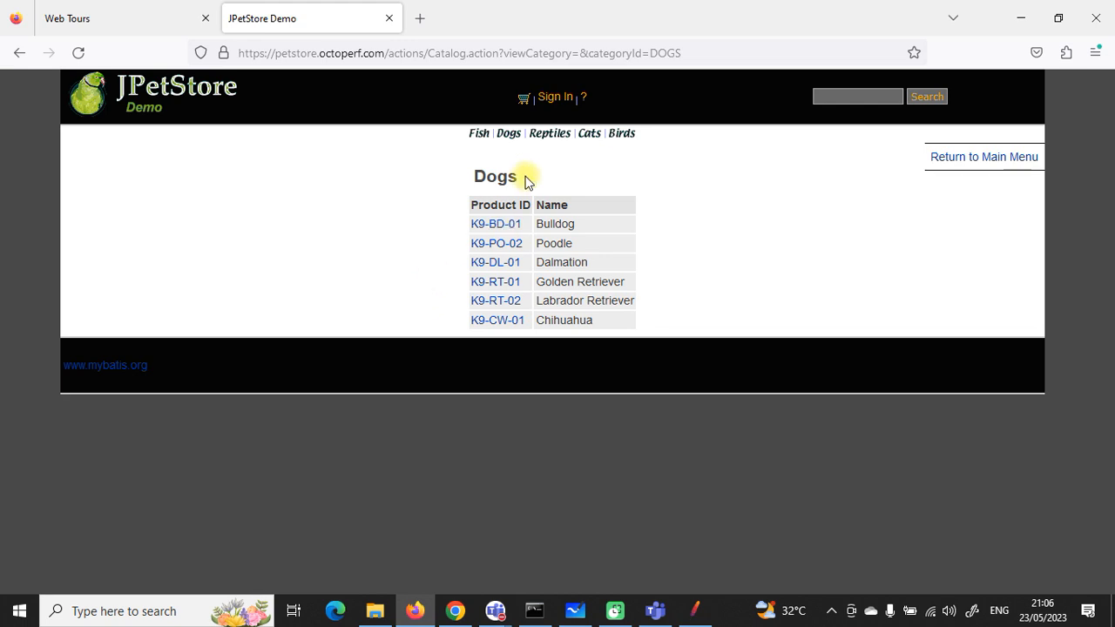
{"action": "left_click", "coordinate": [509, 134]}
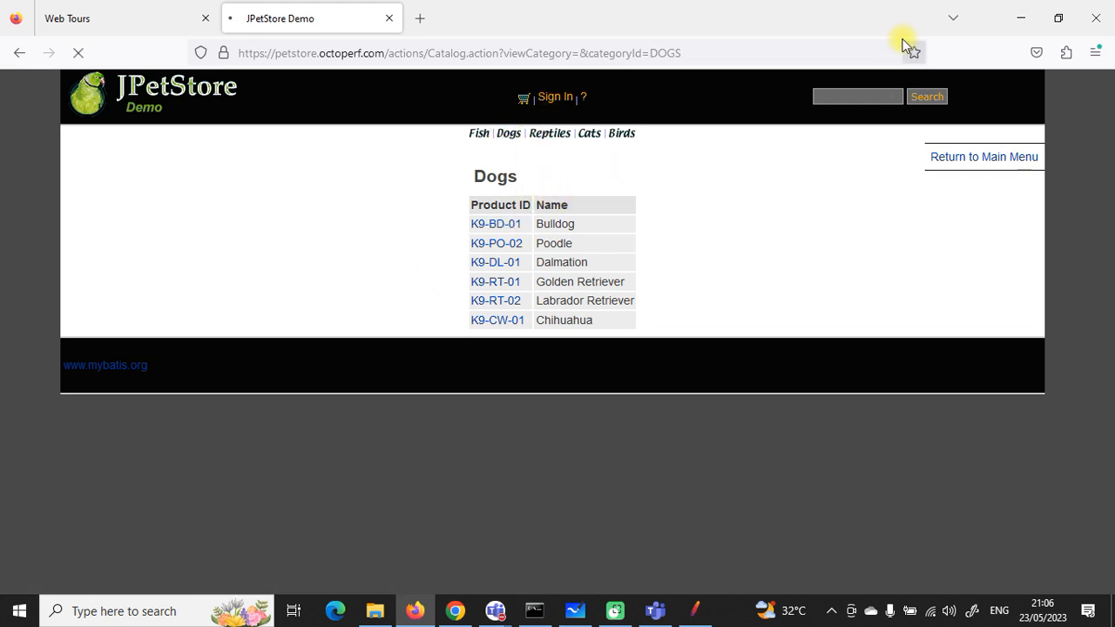
{"action": "left_click", "coordinate": [1016, 18]}
{"action": "left_click", "coordinate": [93, 280]}
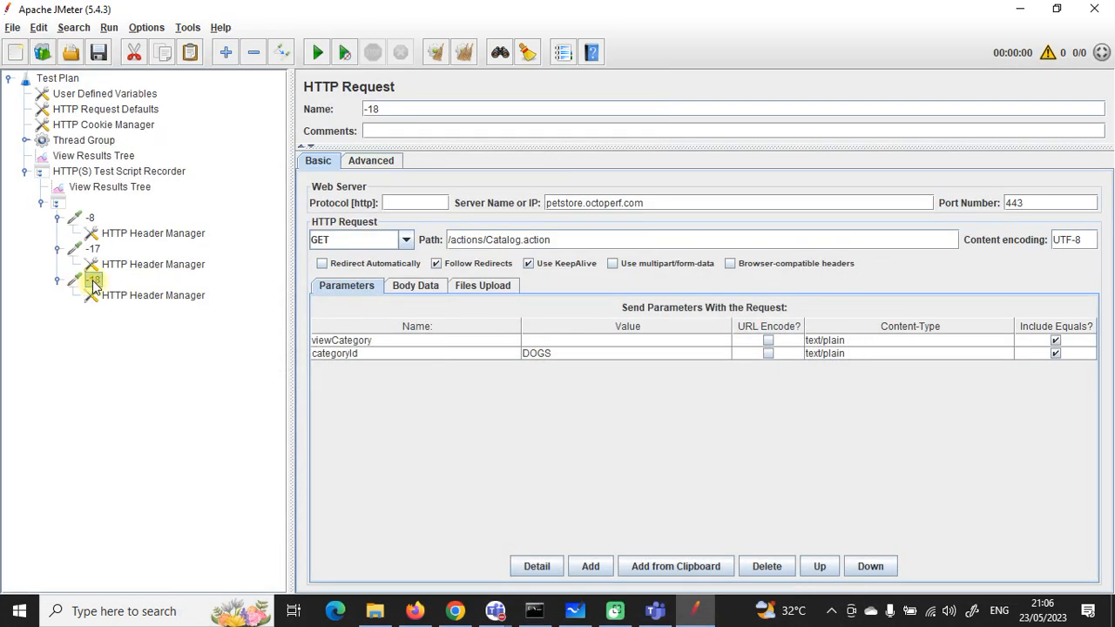
Collapse the three recorded requests and cut -8, -17 and -18 together from the unnamed transaction controller under the recorder.
{"action": "left_click", "coordinate": [58, 280]}
{"action": "left_click", "coordinate": [57, 249]}
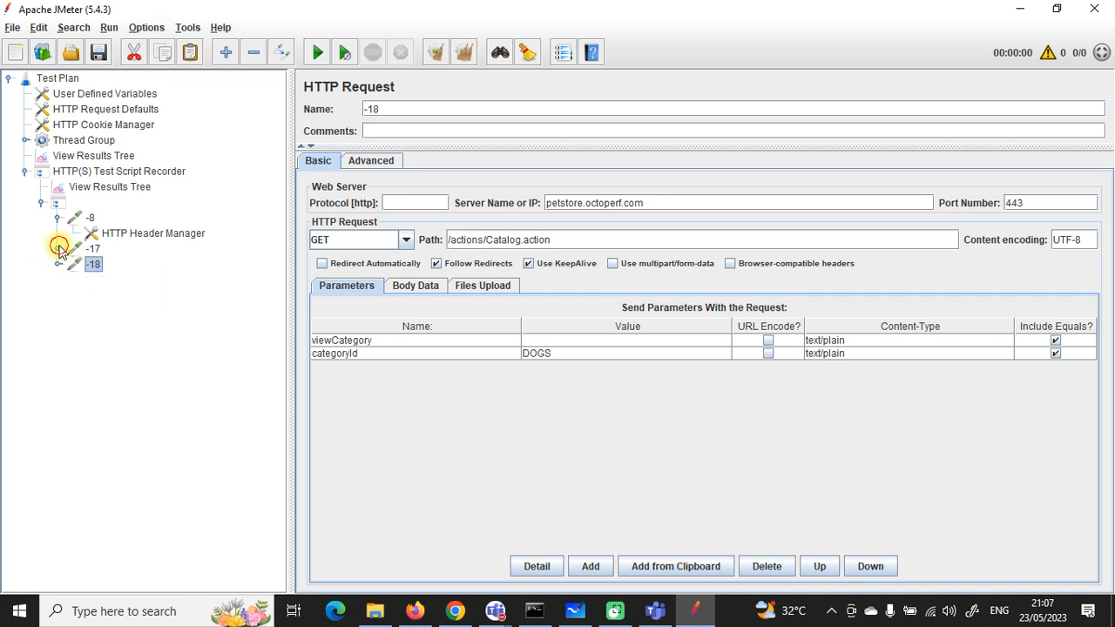
{"action": "left_click", "coordinate": [58, 217]}
{"action": "left_click", "coordinate": [41, 204]}
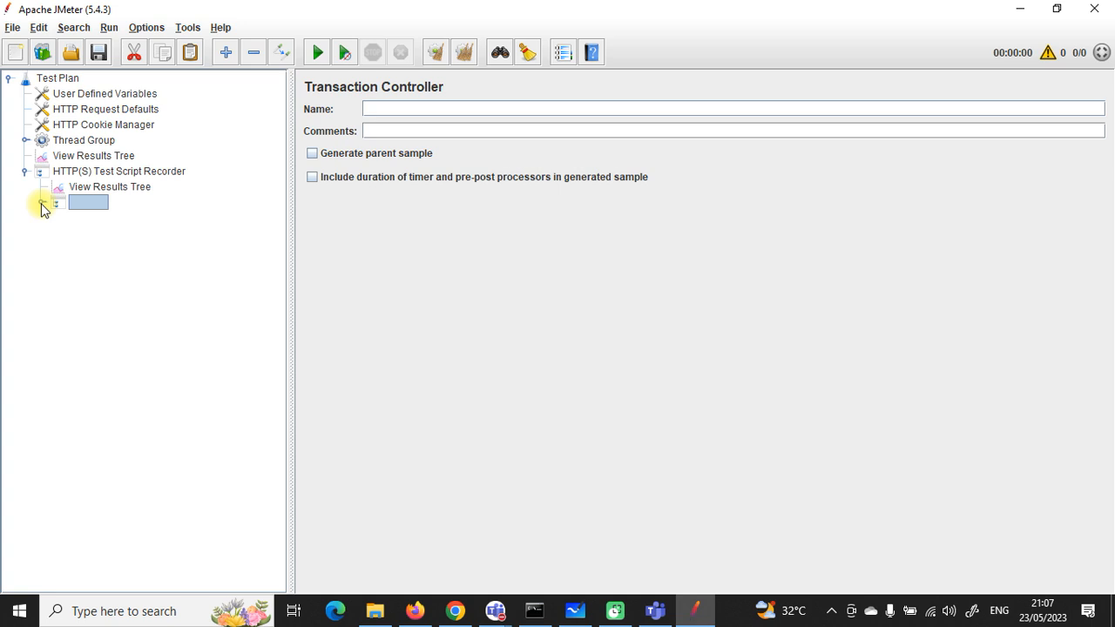
{"action": "left_click", "coordinate": [41, 203]}
{"action": "left_click", "coordinate": [92, 219]}
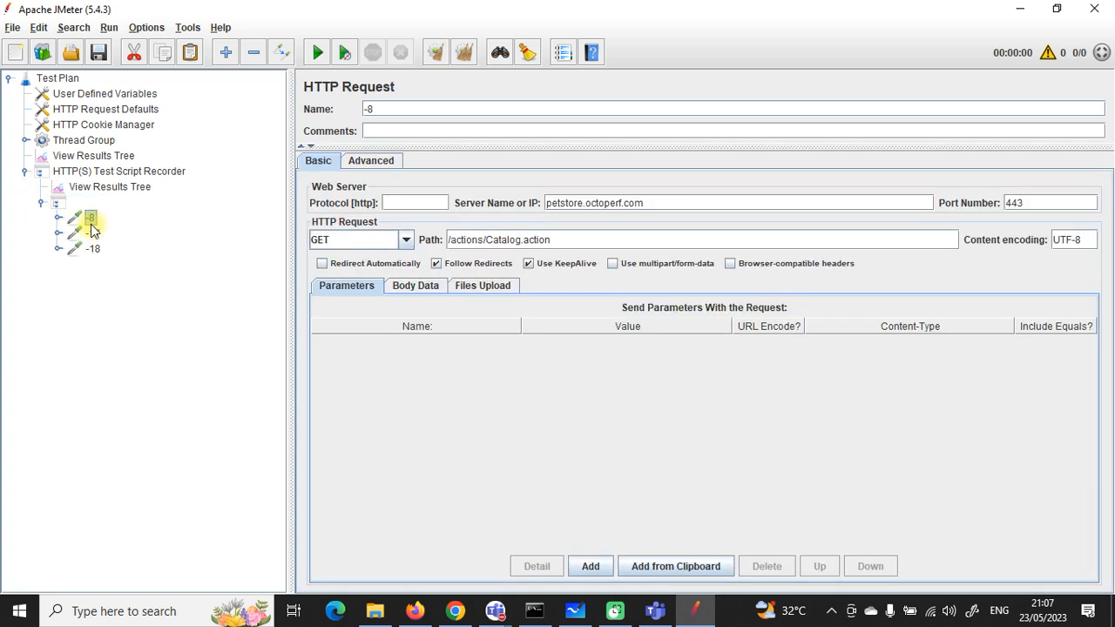
{"action": "left_click", "coordinate": [92, 232]}
{"action": "left_click", "coordinate": [91, 248]}
{"action": "right_click", "coordinate": [92, 234]}
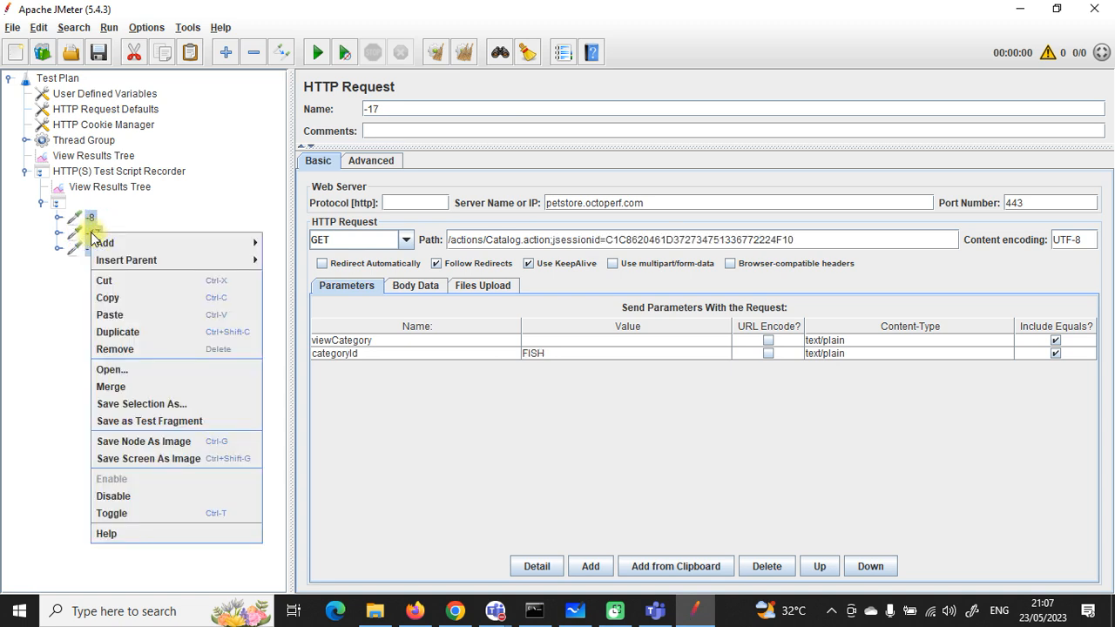
{"action": "left_click", "coordinate": [113, 282]}
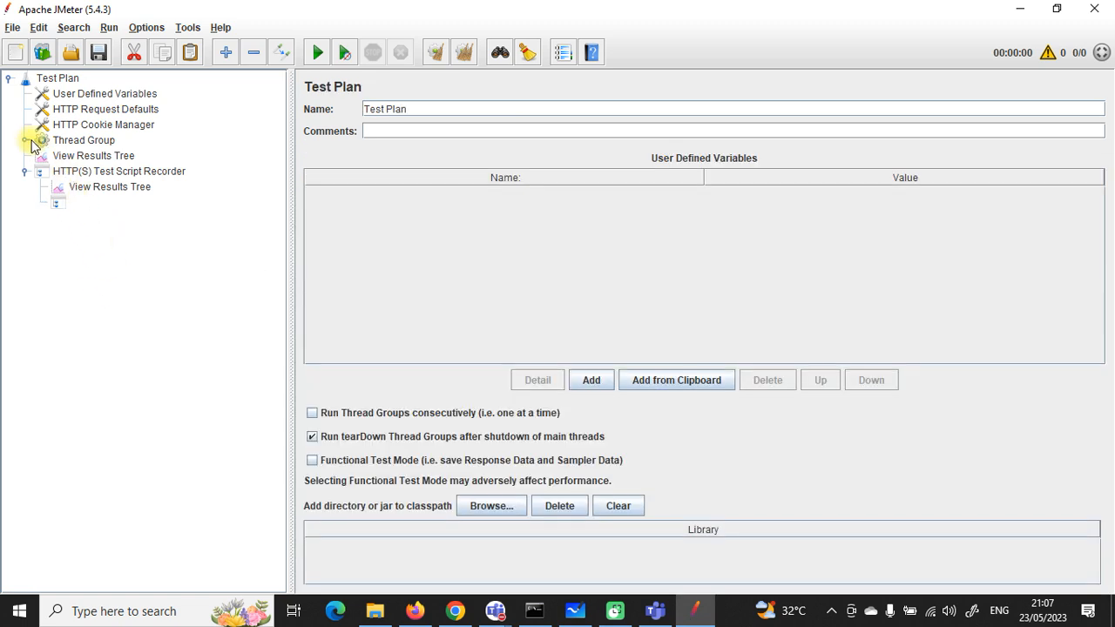
Expand the Thread Group and remove its Recording Controller.
{"action": "left_click", "coordinate": [83, 141]}
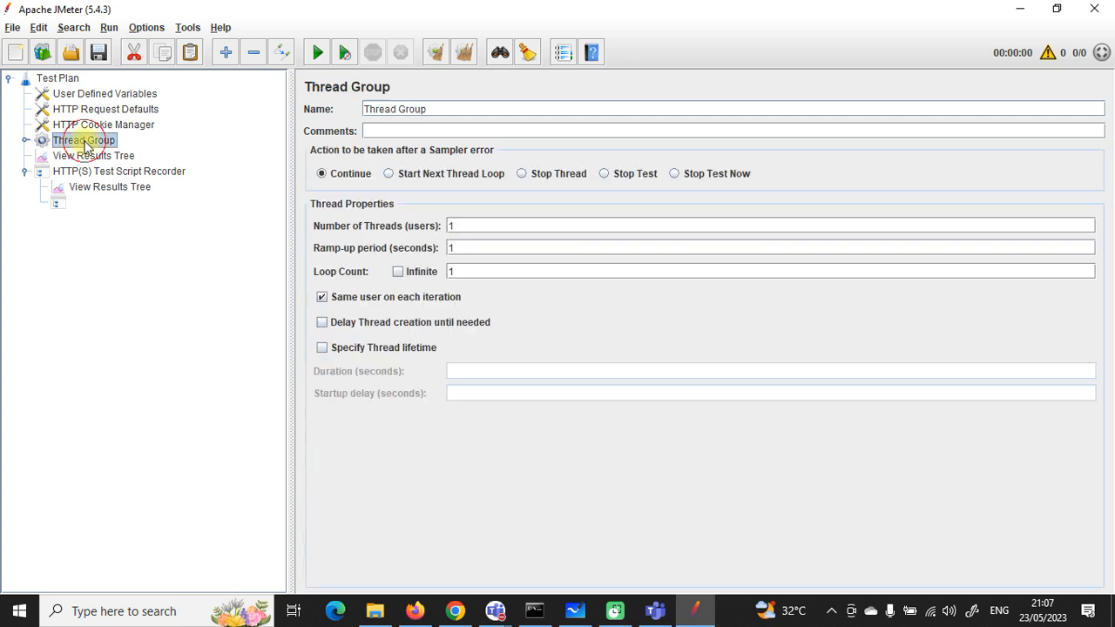
{"action": "left_click", "coordinate": [25, 141]}
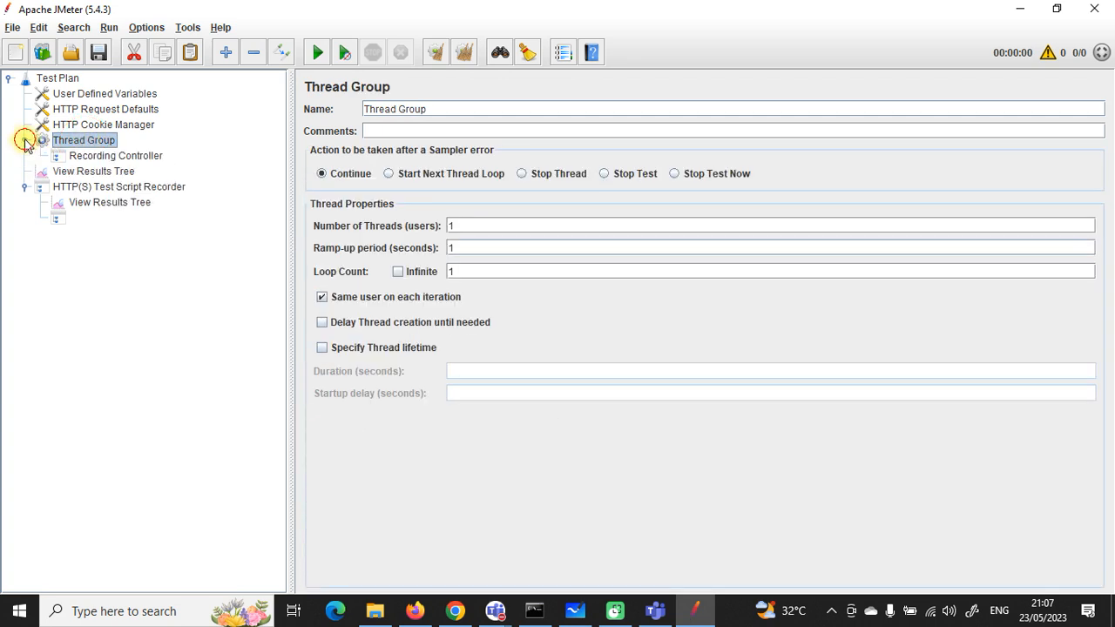
{"action": "left_click", "coordinate": [94, 157]}
{"action": "key", "text": "Delete"}
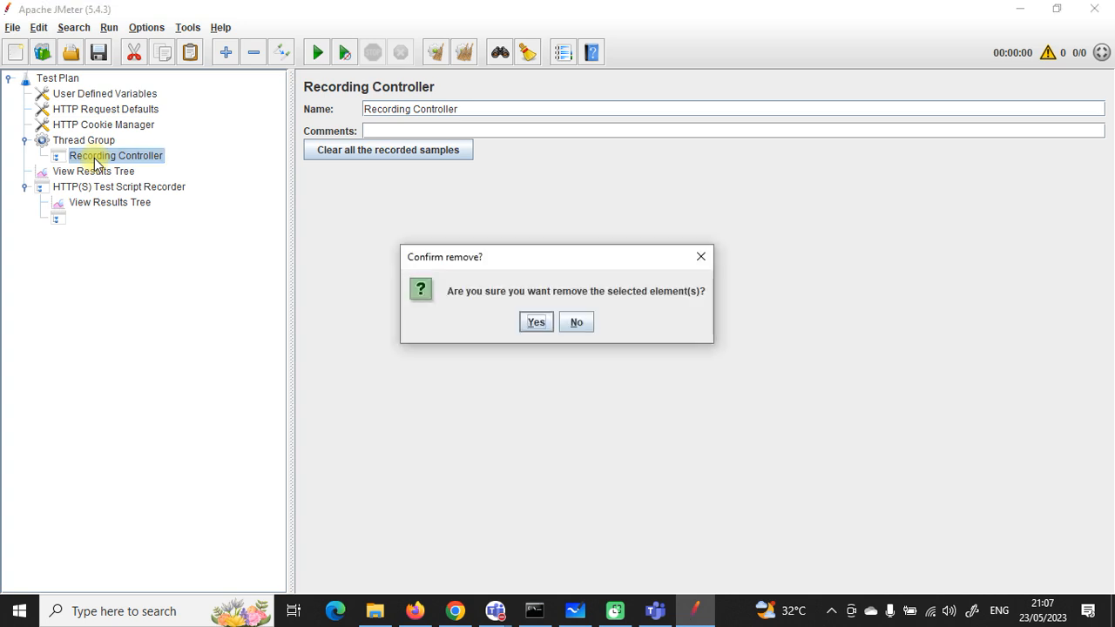
{"action": "left_click", "coordinate": [528, 320]}
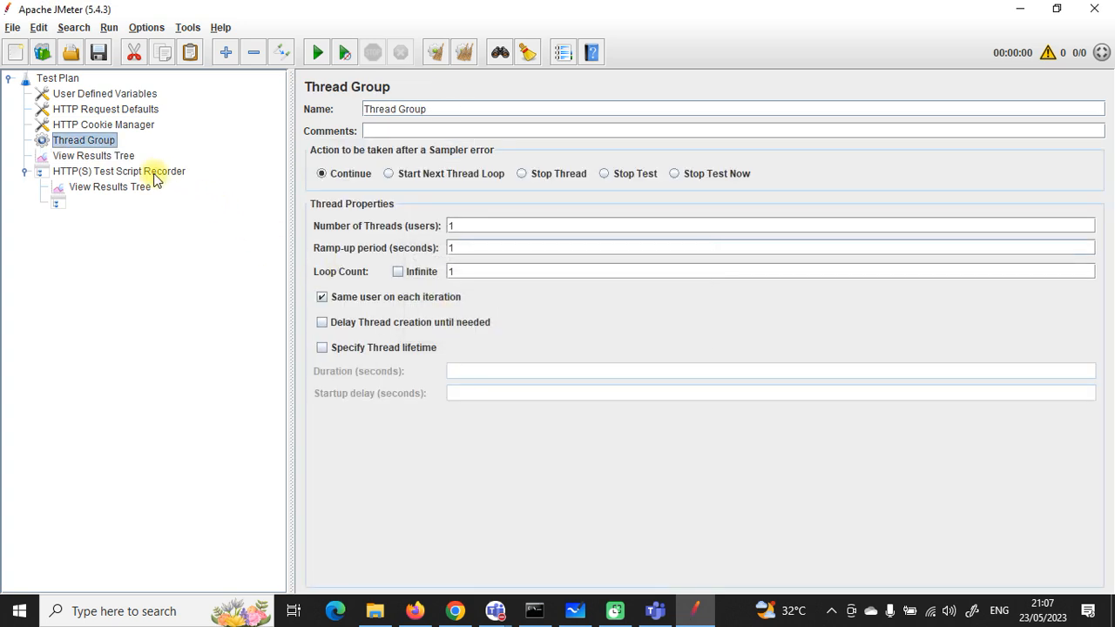
Add a Transaction Controller to the Thread Group.
{"action": "right_click", "coordinate": [99, 142]}
{"action": "mouse_move", "coordinate": [273, 152]}
{"action": "mouse_move", "coordinate": [331, 179]}
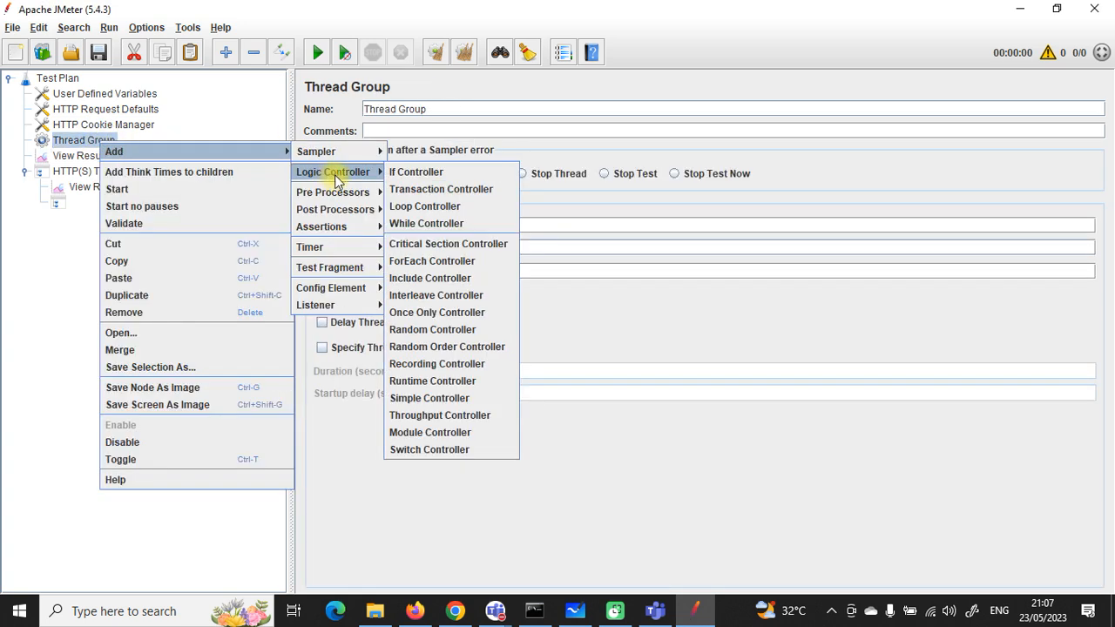
{"action": "left_click", "coordinate": [418, 193]}
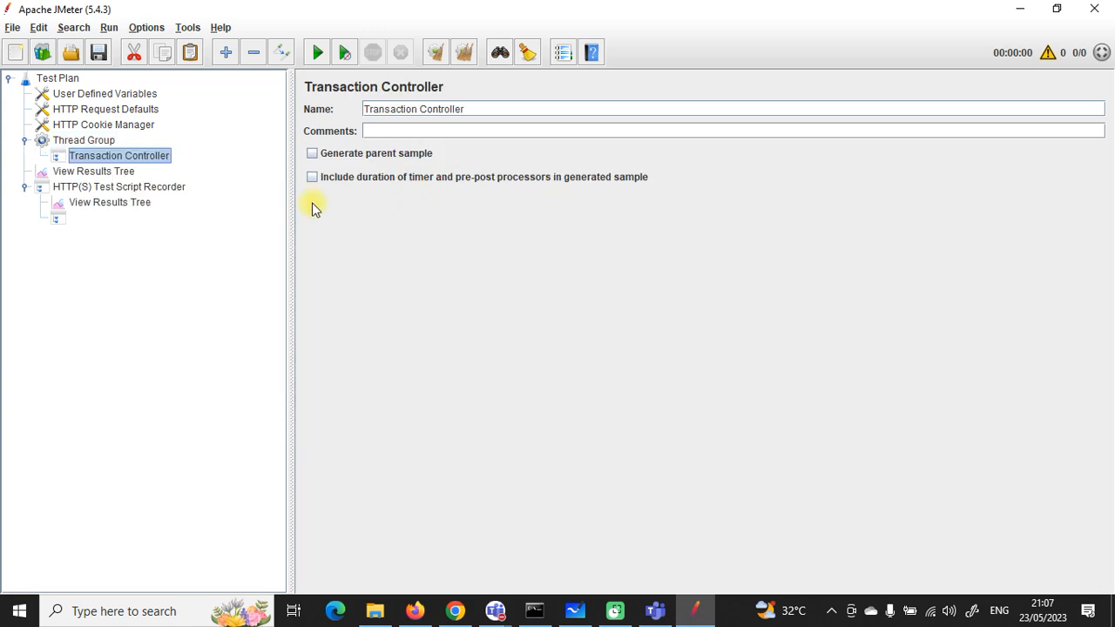
Paste the cut requests into the Thread Group's Transaction Controller and expand it to show them.
{"action": "left_click", "coordinate": [104, 167]}
{"action": "left_click", "coordinate": [110, 159]}
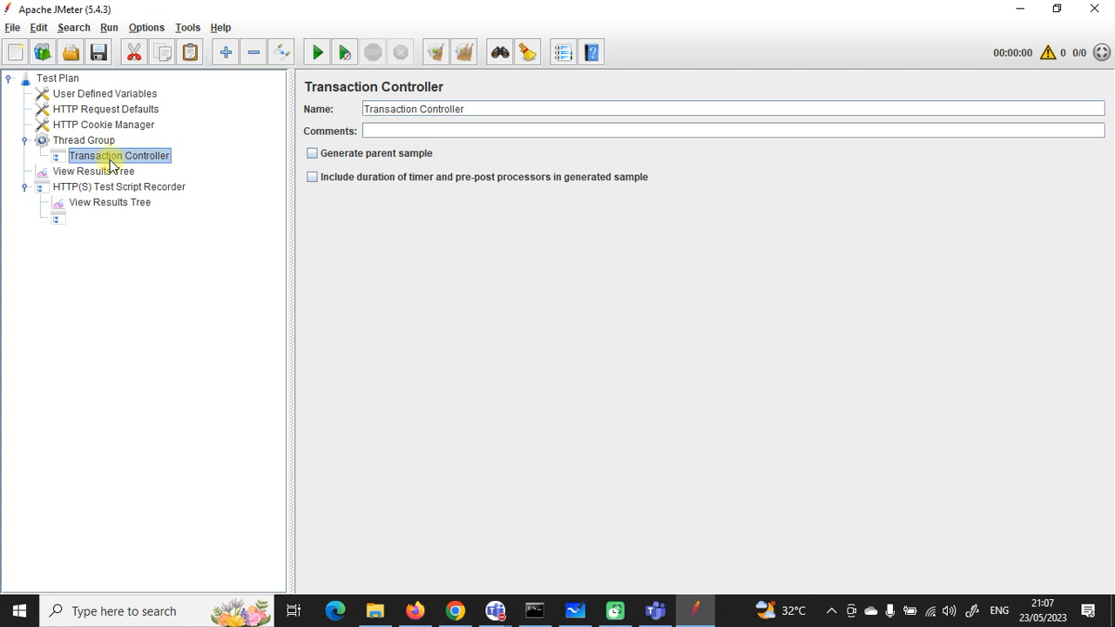
{"action": "left_click", "coordinate": [41, 155]}
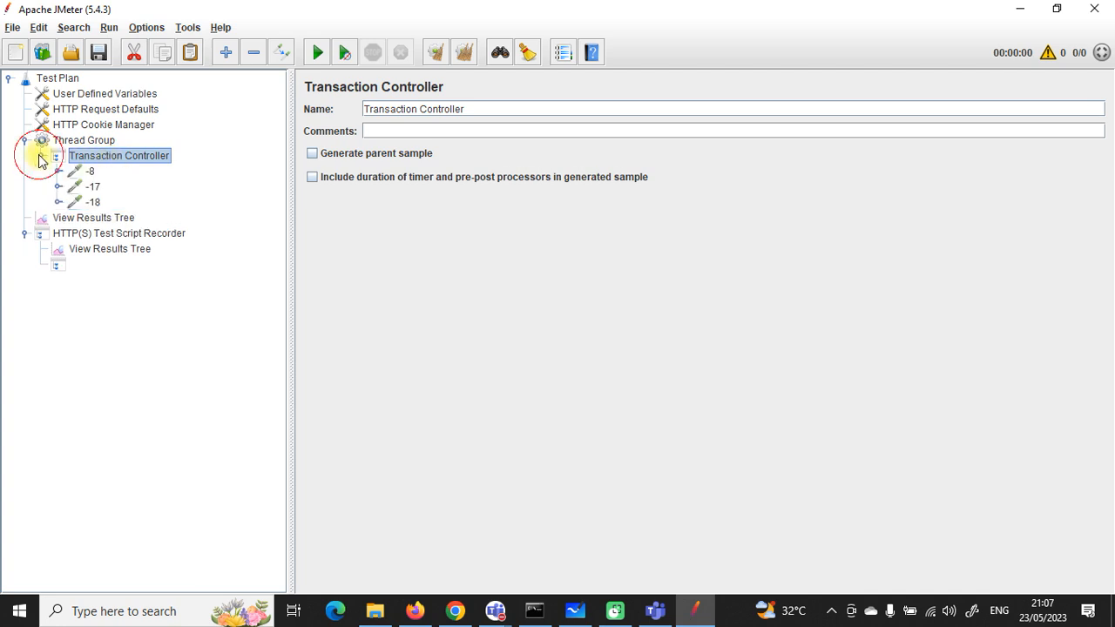
Check requests -8, -17 and -18 in the Transaction Controller and look at the unnamed controller under the recorder.
{"action": "left_click", "coordinate": [91, 172]}
{"action": "left_click", "coordinate": [94, 186]}
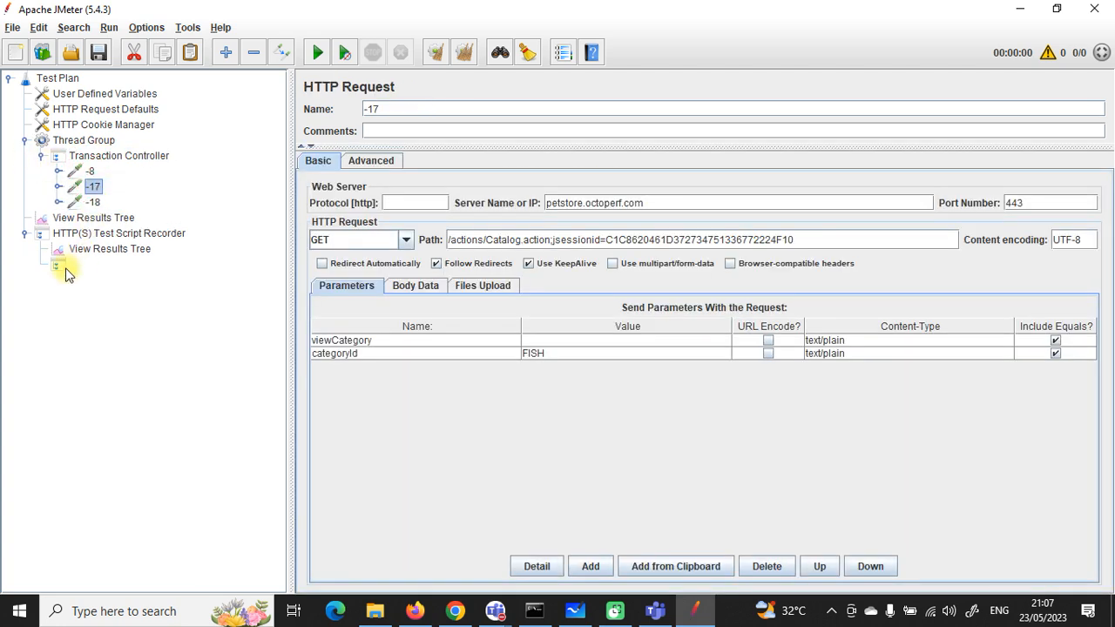
{"action": "left_click", "coordinate": [71, 266]}
{"action": "left_click", "coordinate": [91, 173]}
{"action": "left_click", "coordinate": [94, 187]}
{"action": "left_click", "coordinate": [92, 202]}
Collapse the HTTP(S) Test Script Recorder and disable it in the test plan.
{"action": "left_click", "coordinate": [25, 233]}
{"action": "left_click", "coordinate": [79, 233]}
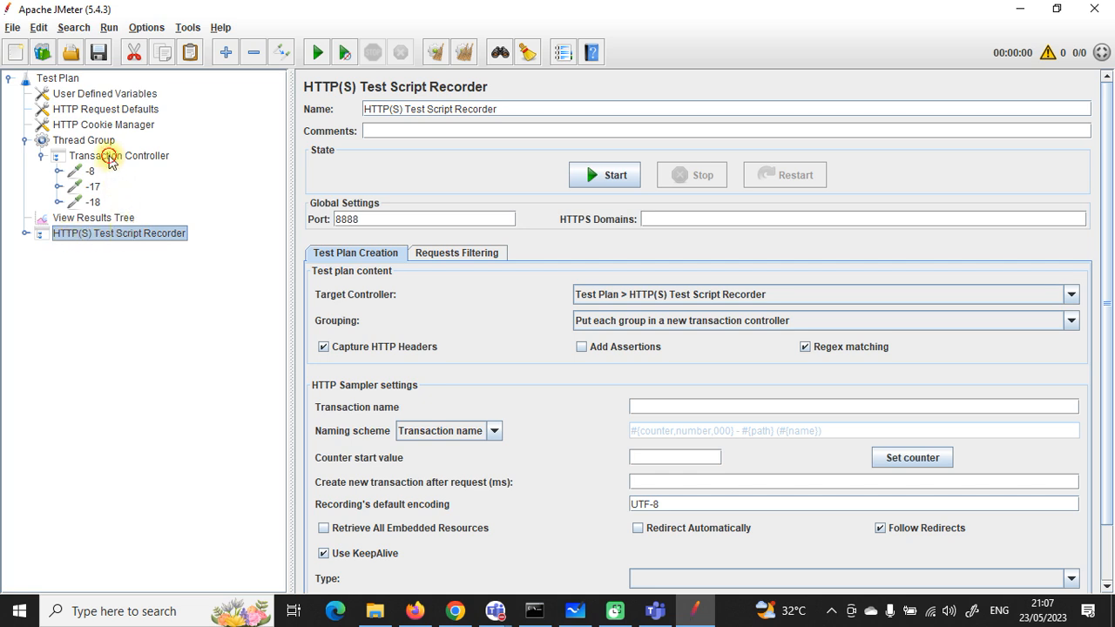
{"action": "left_click", "coordinate": [111, 160]}
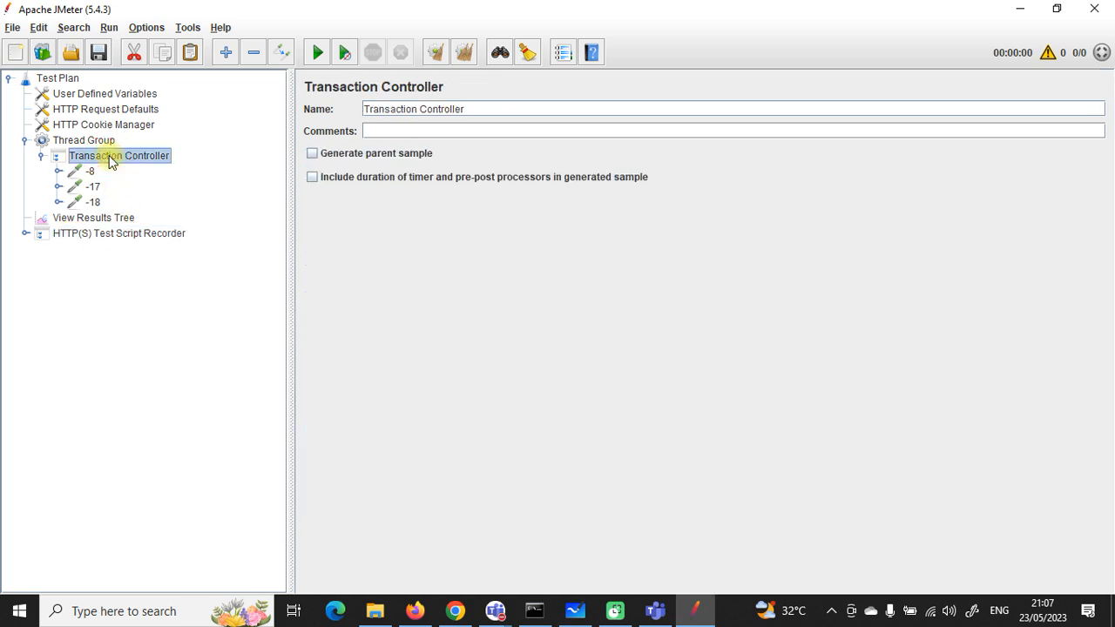
{"action": "right_click", "coordinate": [106, 242]}
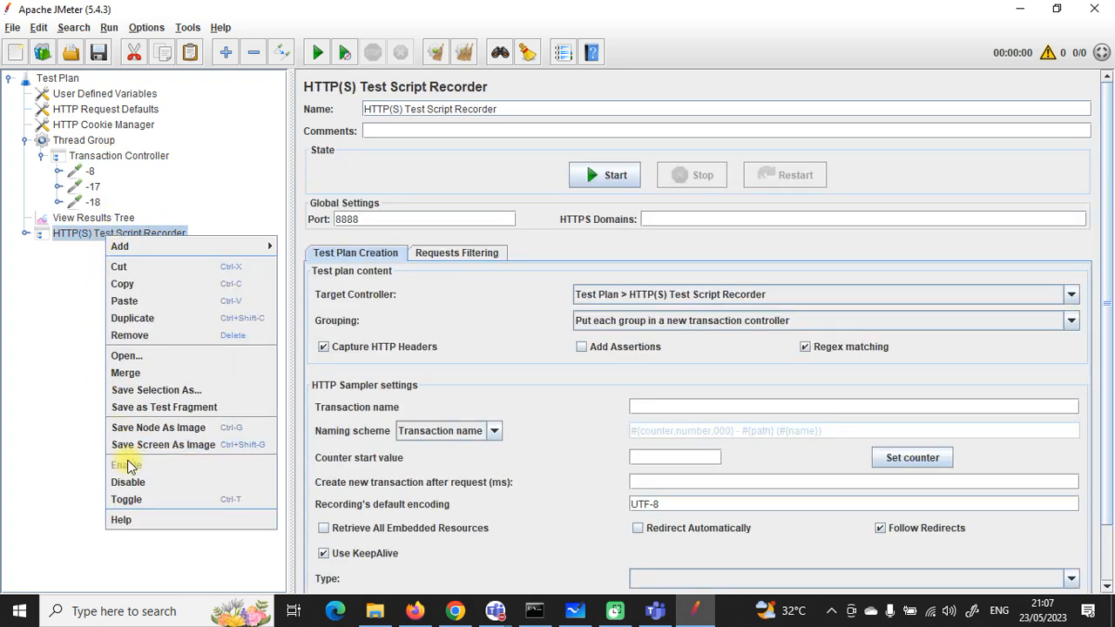
{"action": "left_click", "coordinate": [129, 482]}
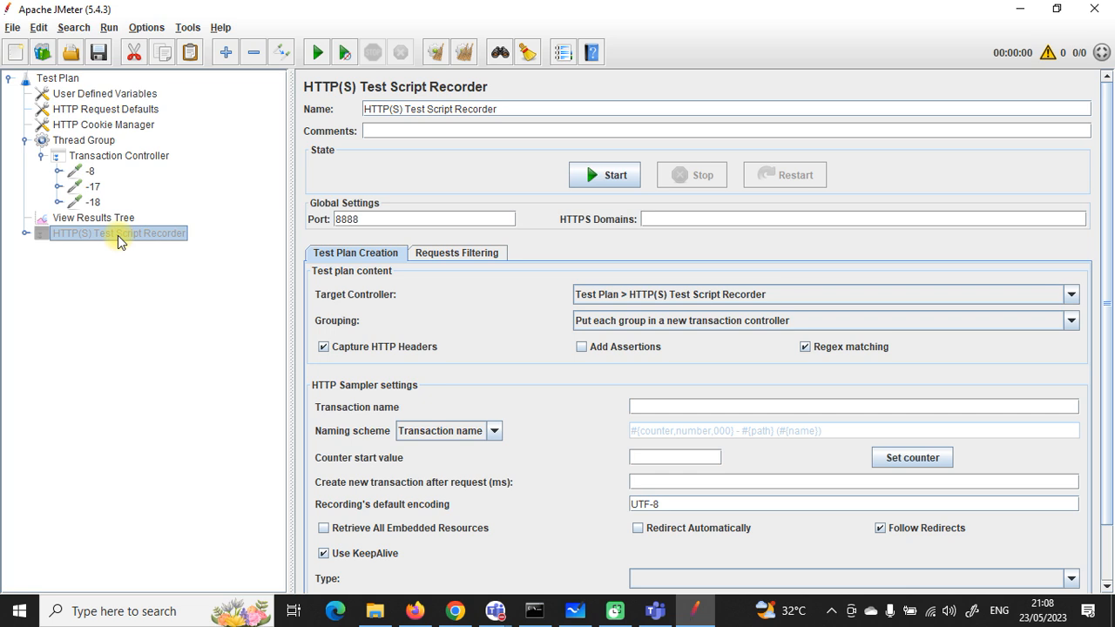
Collapse the Transaction Controller and remove the View Results Tree listener from the test plan.
{"action": "left_click", "coordinate": [41, 155]}
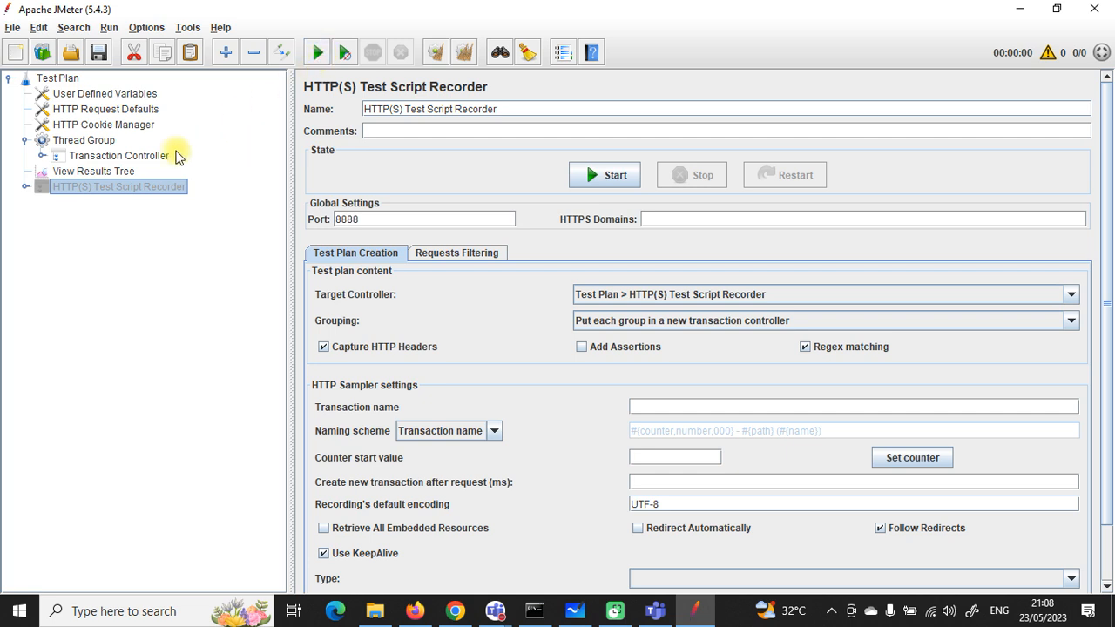
{"action": "left_click", "coordinate": [41, 155]}
{"action": "left_click", "coordinate": [111, 155]}
{"action": "left_click", "coordinate": [42, 157]}
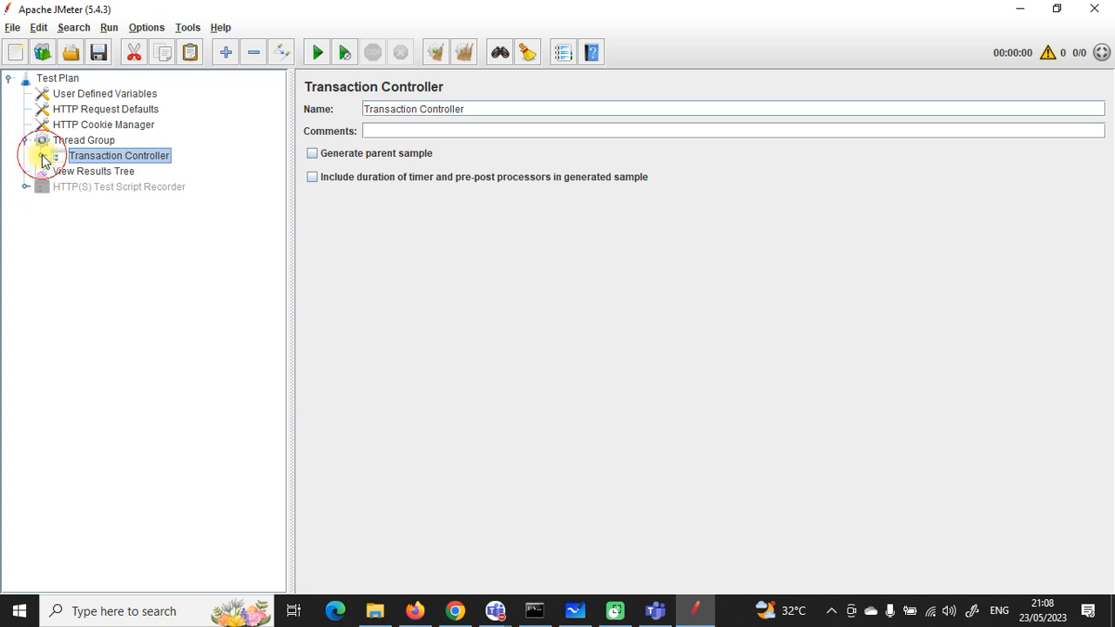
{"action": "left_click", "coordinate": [95, 172]}
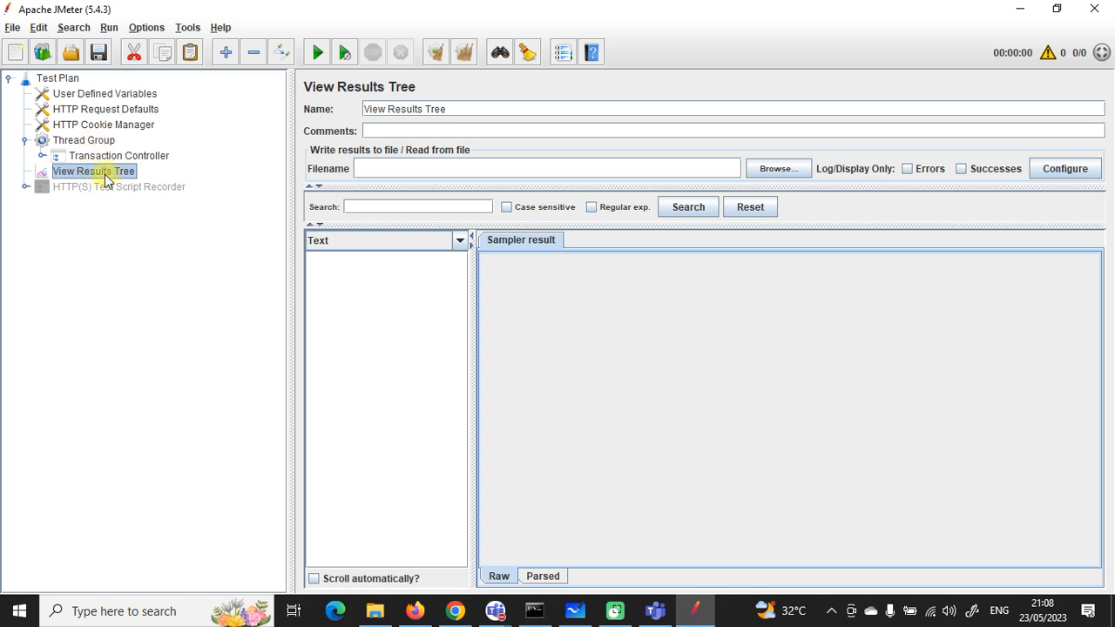
{"action": "key", "text": "Delete"}
{"action": "left_click", "coordinate": [540, 322]}
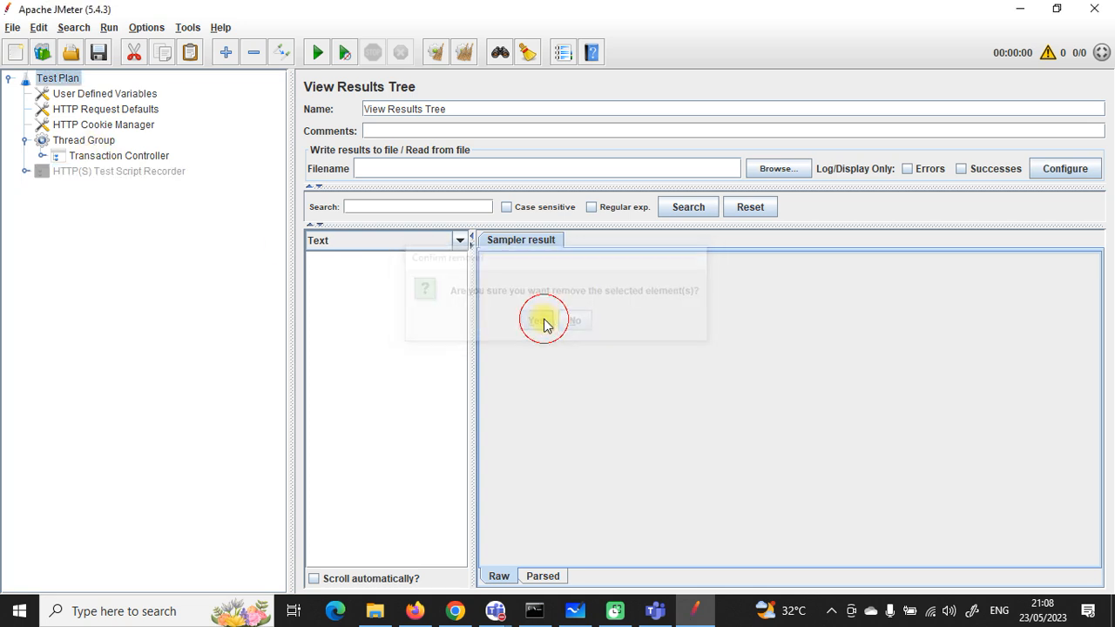
Add a View Results Tree listener to the Thread Group.
{"action": "left_click", "coordinate": [88, 142]}
{"action": "right_click", "coordinate": [87, 142]}
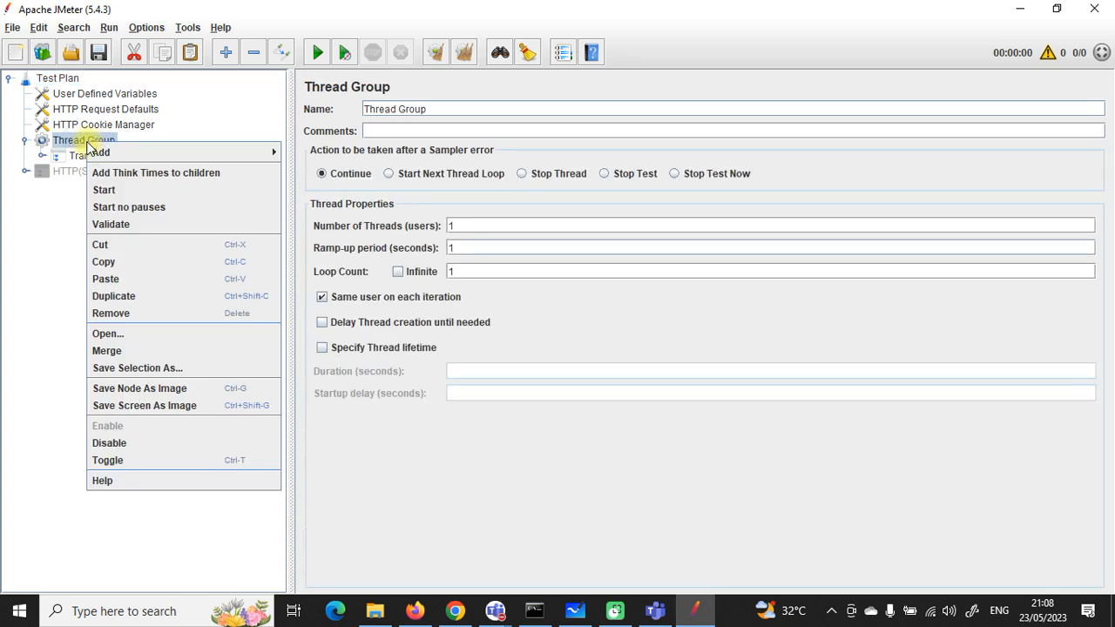
{"action": "mouse_move", "coordinate": [136, 153]}
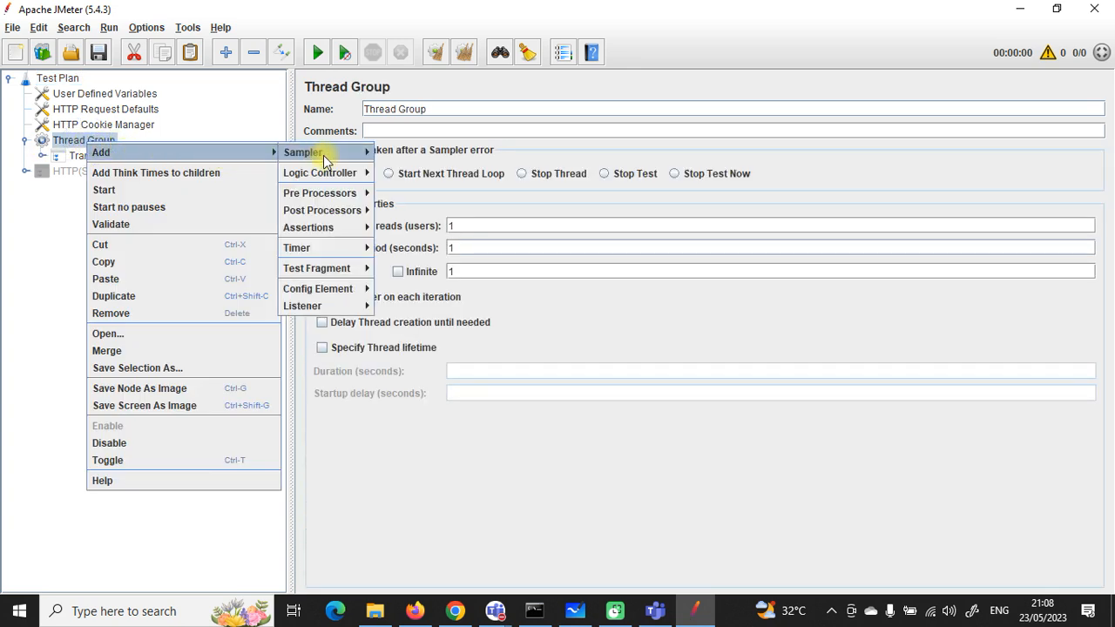
{"action": "mouse_move", "coordinate": [327, 310]}
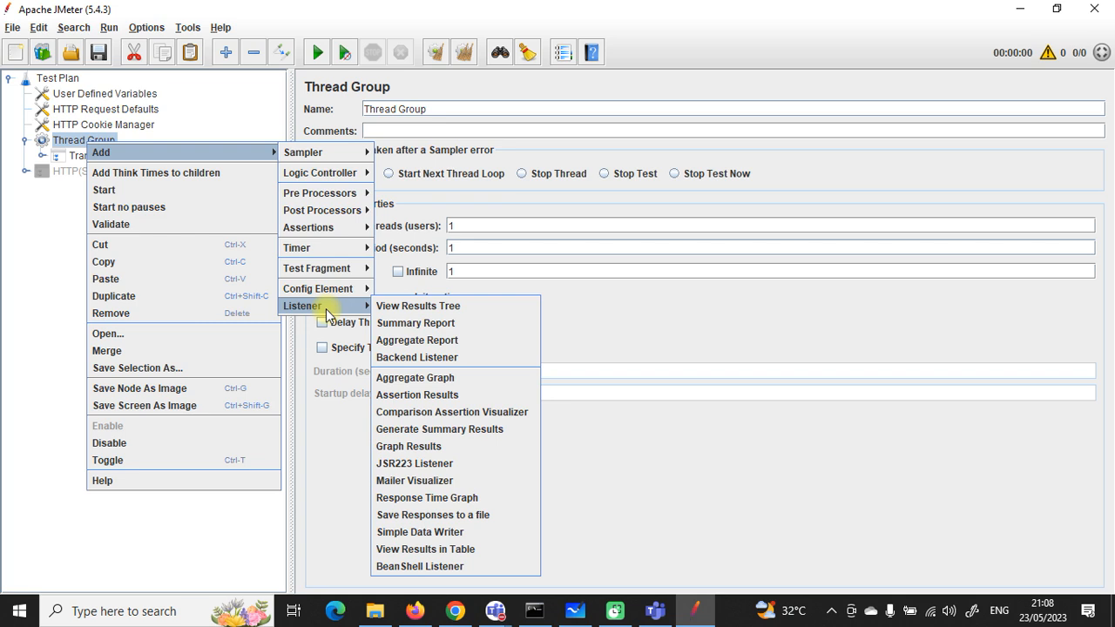
{"action": "left_click", "coordinate": [444, 307]}
Run the test plan, saving it first as View1.jmx in the Temp folder.
{"action": "left_click", "coordinate": [100, 53]}
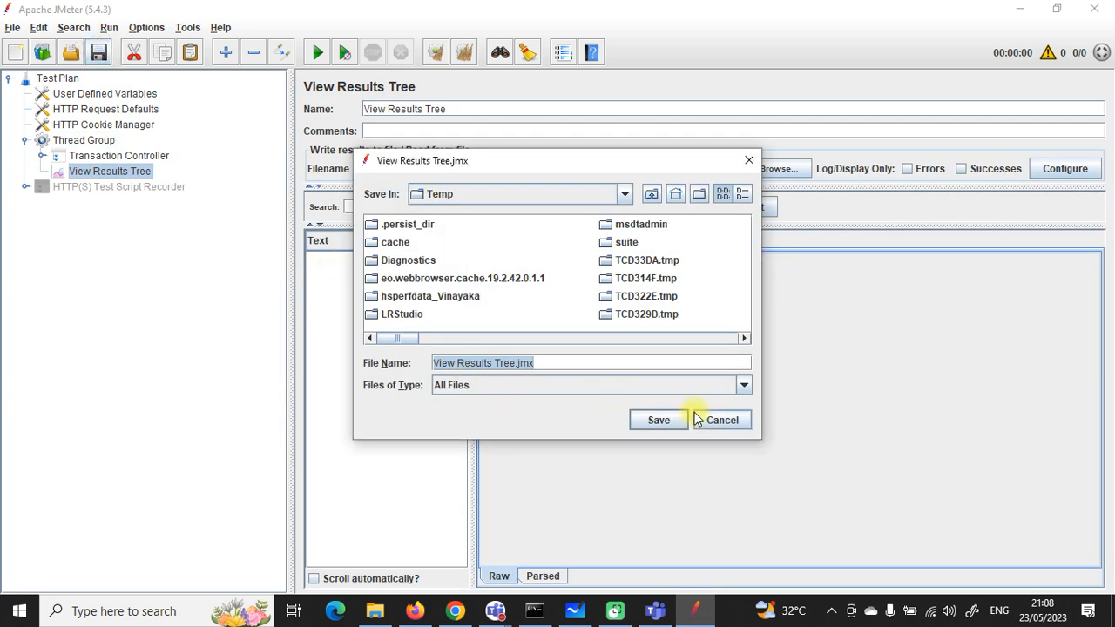
{"action": "left_click", "coordinate": [720, 421]}
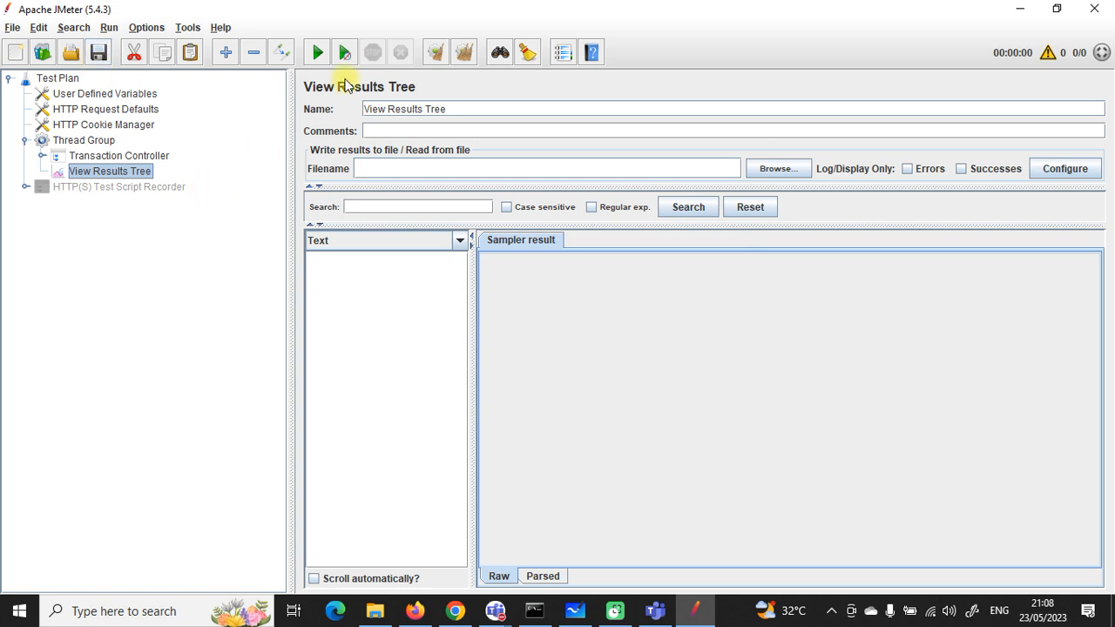
{"action": "left_click", "coordinate": [320, 54]}
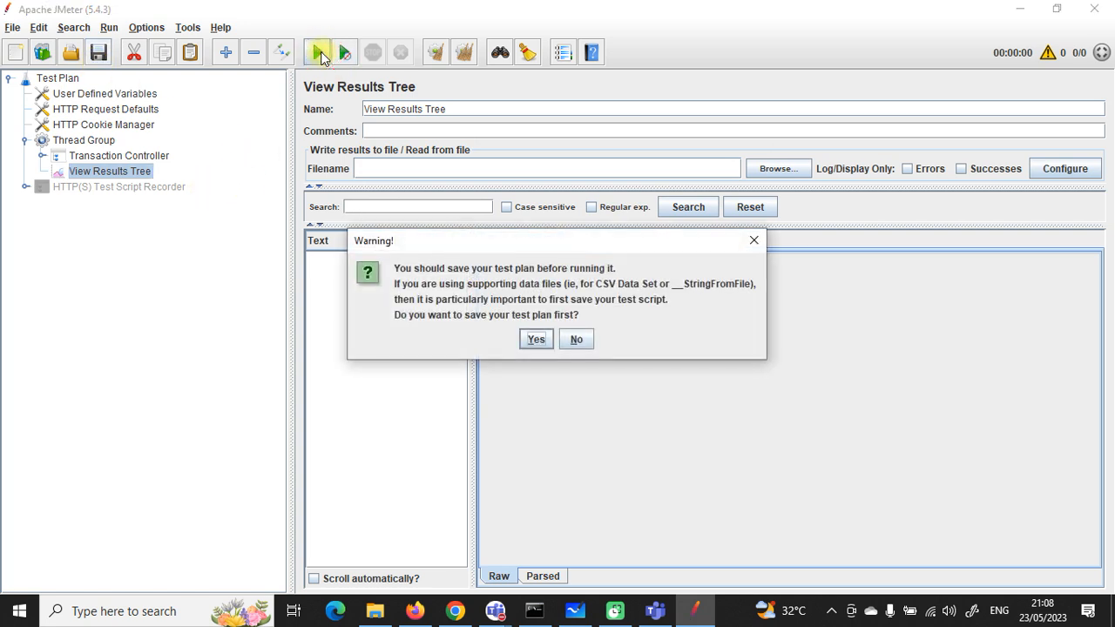
{"action": "left_click", "coordinate": [533, 338]}
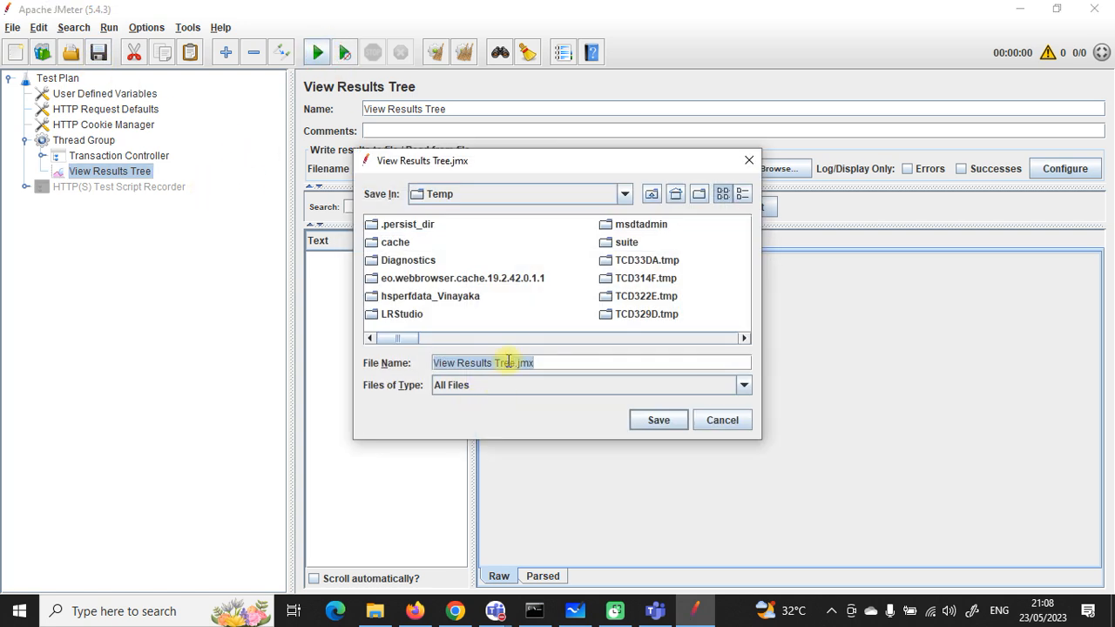
{"action": "left_click_drag", "start_coordinate": [517, 363], "coordinate": [453, 364]}
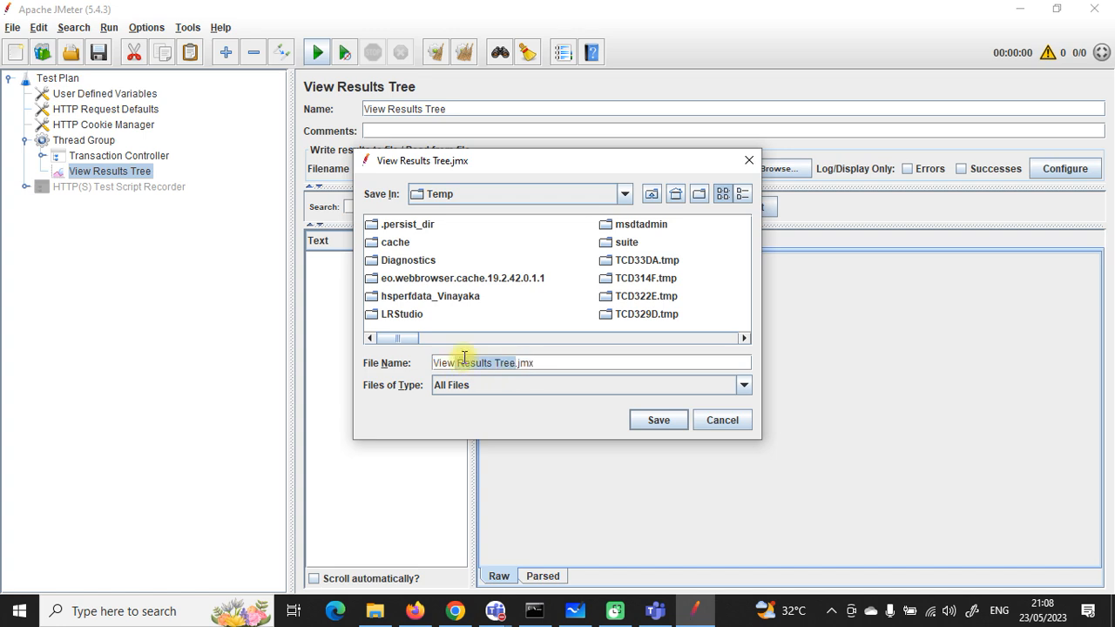
{"action": "key", "text": "BackSpace"}
{"action": "left_click", "coordinate": [655, 422]}
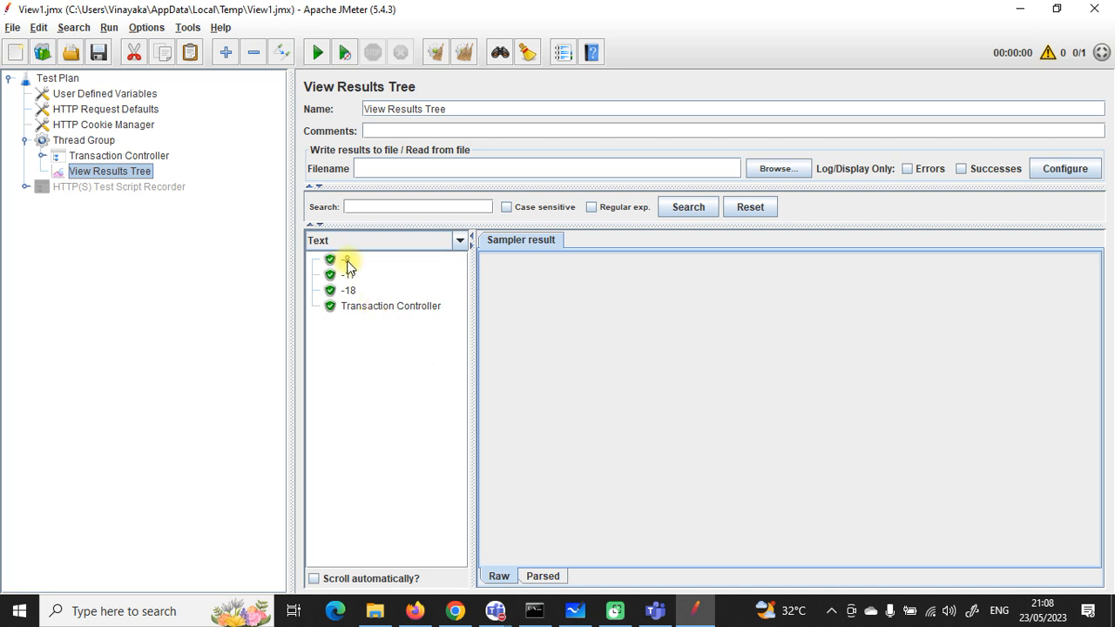
Check the sampler results of -8, -17, -18 and the Transaction Controller in the results tree.
{"action": "left_click", "coordinate": [345, 262]}
{"action": "left_click", "coordinate": [349, 274]}
{"action": "left_click", "coordinate": [350, 290]}
{"action": "left_click", "coordinate": [360, 307]}
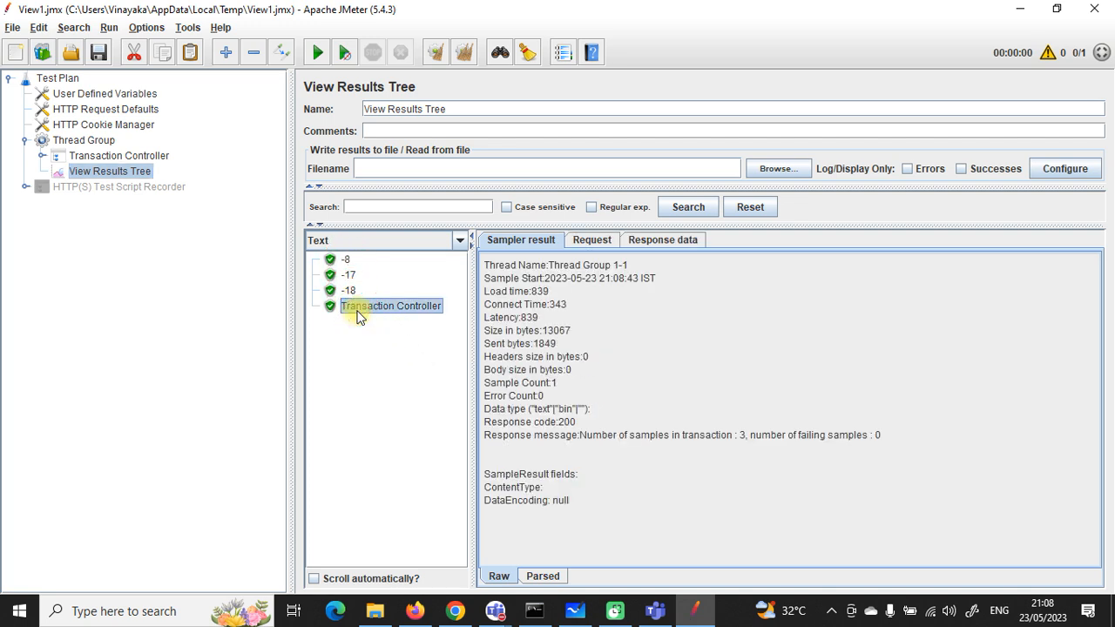
{"action": "left_click", "coordinate": [345, 263]}
Enable Generate parent sample on the Transaction Controller and save the test plan.
{"action": "left_click", "coordinate": [77, 156]}
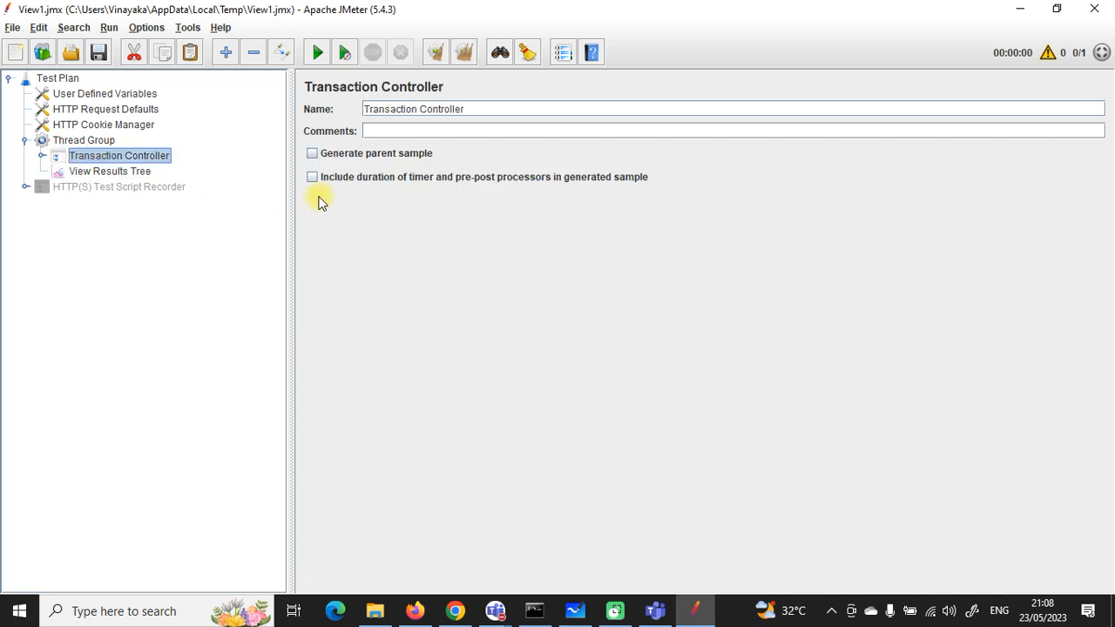
{"action": "left_click", "coordinate": [322, 159]}
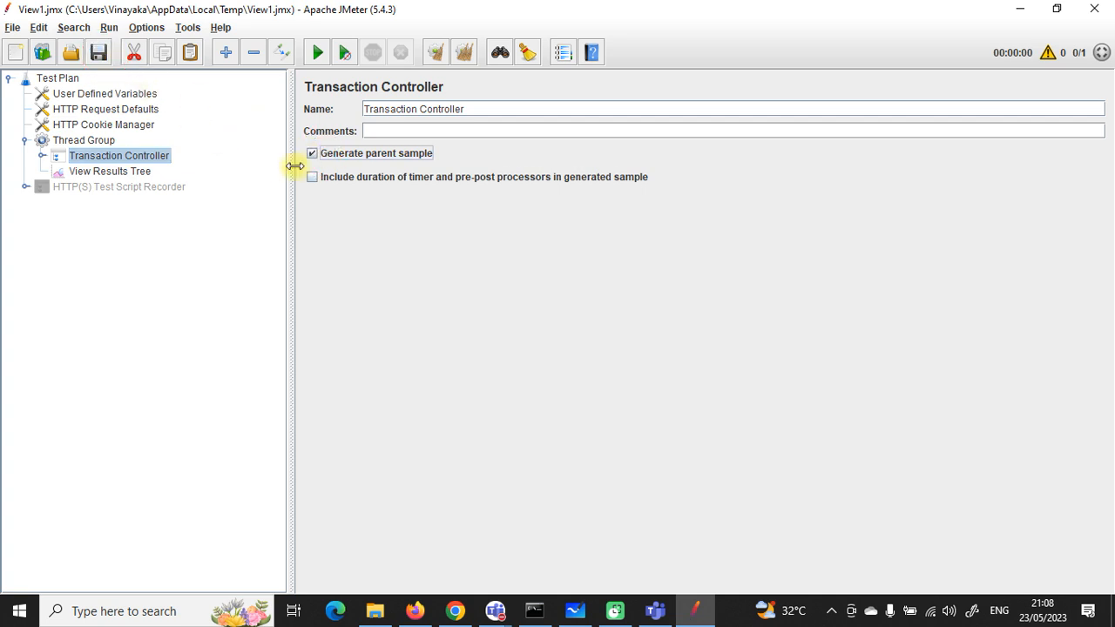
{"action": "left_click", "coordinate": [98, 51]}
Clear all previous results and rerun the test, expanding the Transaction Controller sample in View Results Tree.
{"action": "left_click", "coordinate": [464, 56]}
{"action": "left_click", "coordinate": [318, 54]}
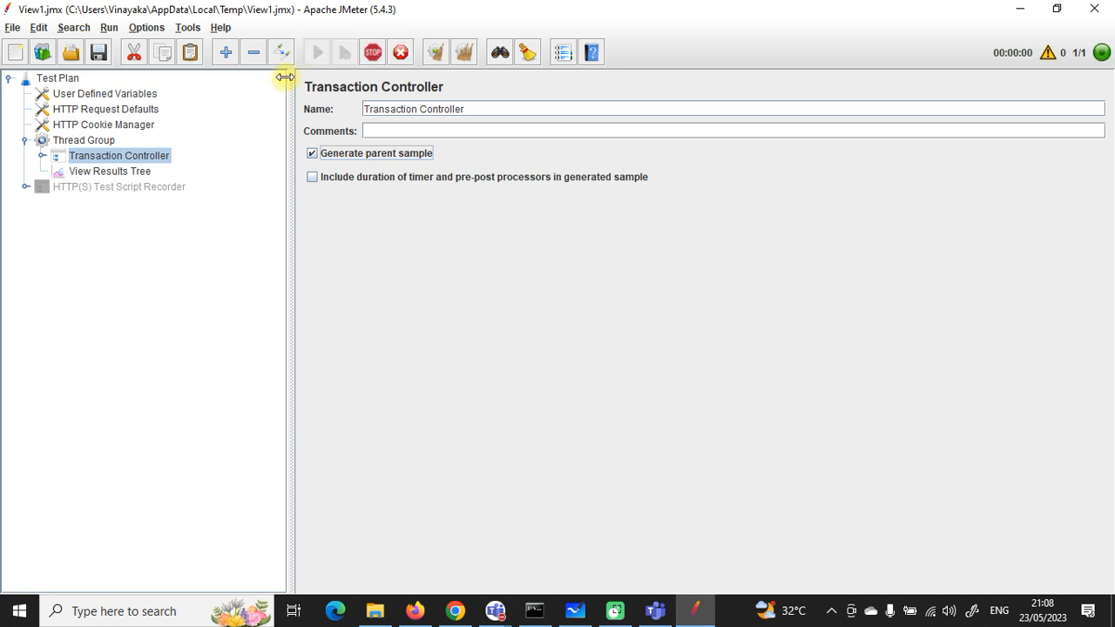
{"action": "left_click", "coordinate": [141, 170]}
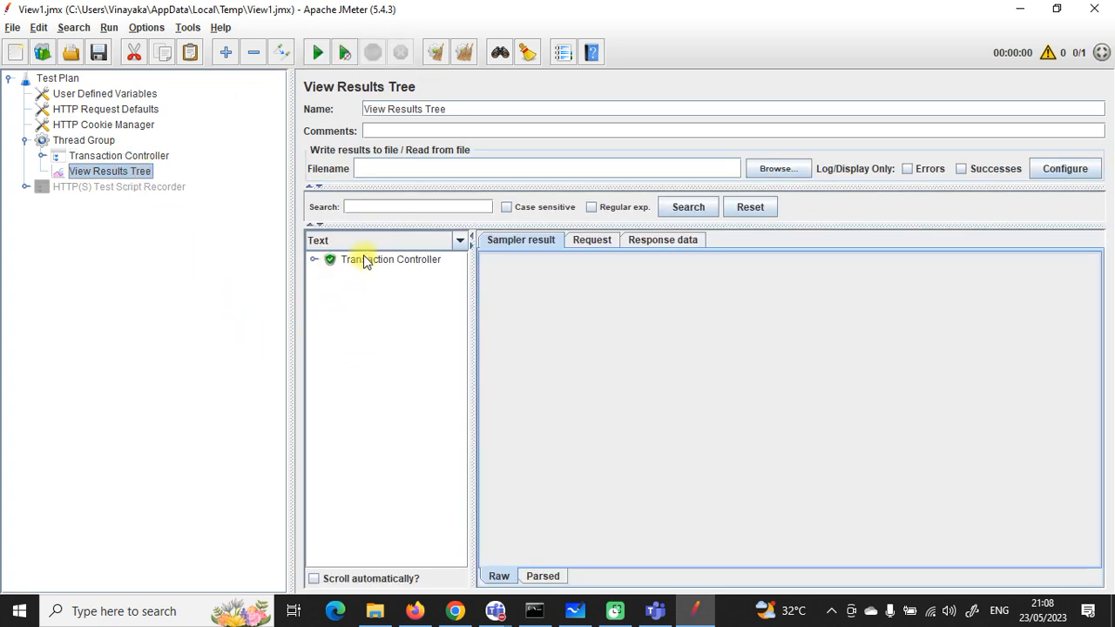
{"action": "left_click", "coordinate": [314, 261]}
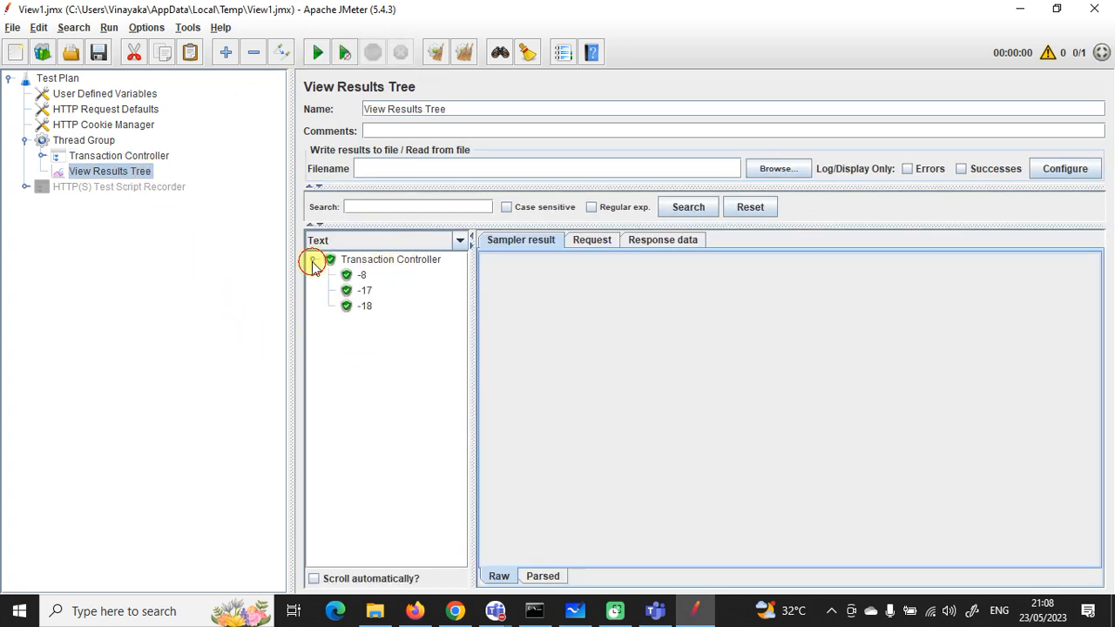
Expand the Transaction Controller in the test plan and compare its requests with the samples in View Results Tree.
{"action": "left_click", "coordinate": [41, 155]}
{"action": "left_click", "coordinate": [92, 186]}
{"action": "left_click", "coordinate": [95, 202]}
{"action": "left_click", "coordinate": [108, 220]}
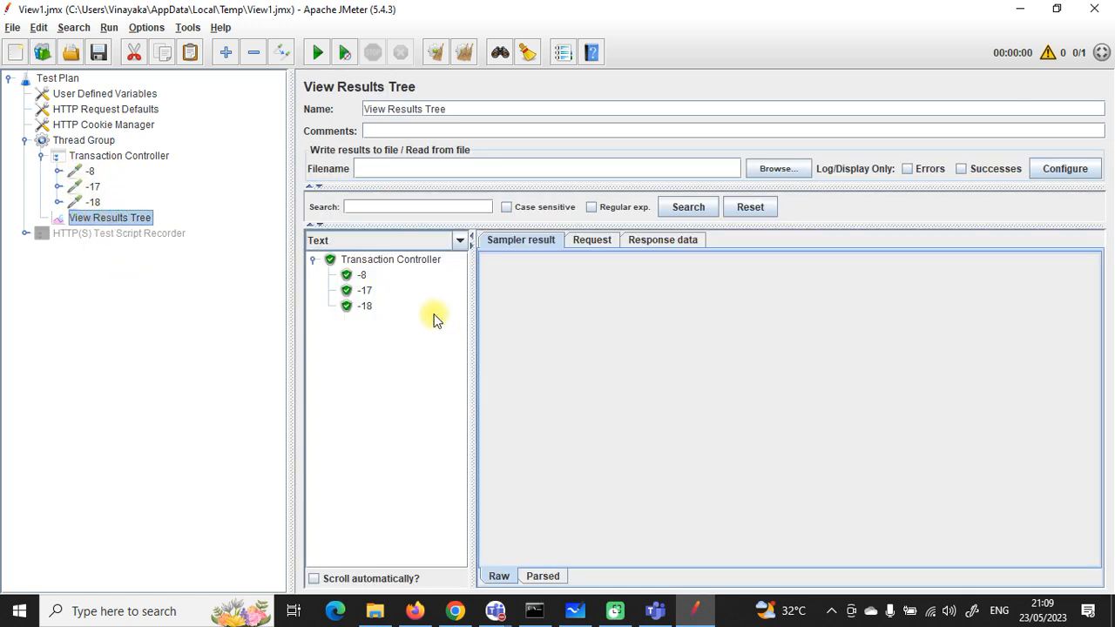
Examine the sampler results of -8, -17 and -18 under the parent sample, including the response code of -8.
{"action": "left_click", "coordinate": [362, 275]}
{"action": "left_click", "coordinate": [364, 290]}
{"action": "left_click", "coordinate": [364, 306]}
{"action": "left_click", "coordinate": [362, 275]}
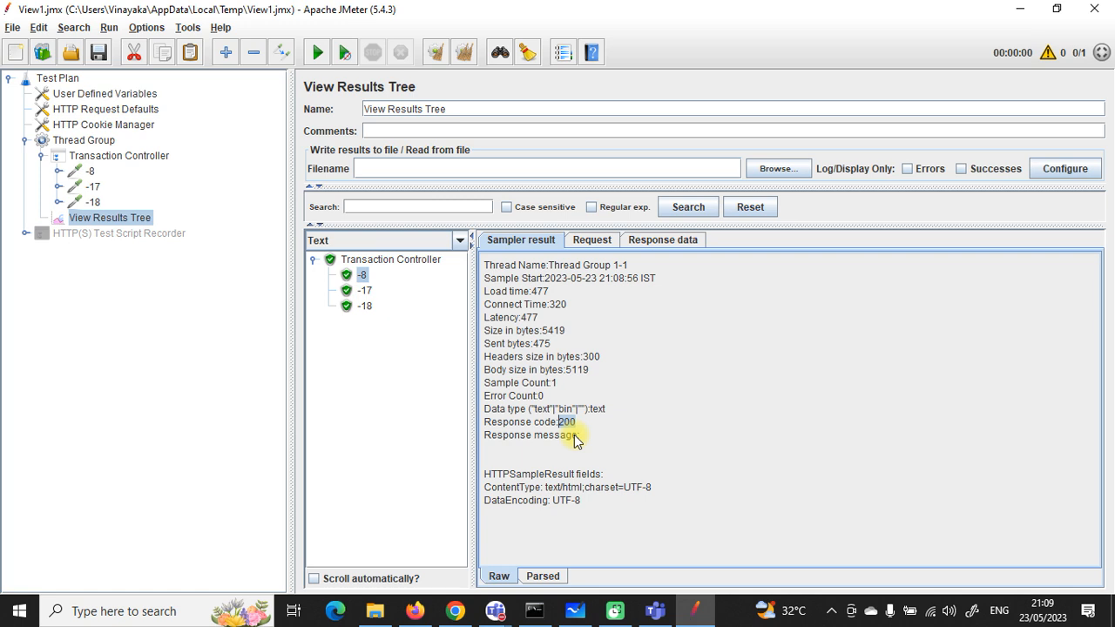
Inspect the request body and response body of sample -8.
{"action": "left_click", "coordinate": [592, 242]}
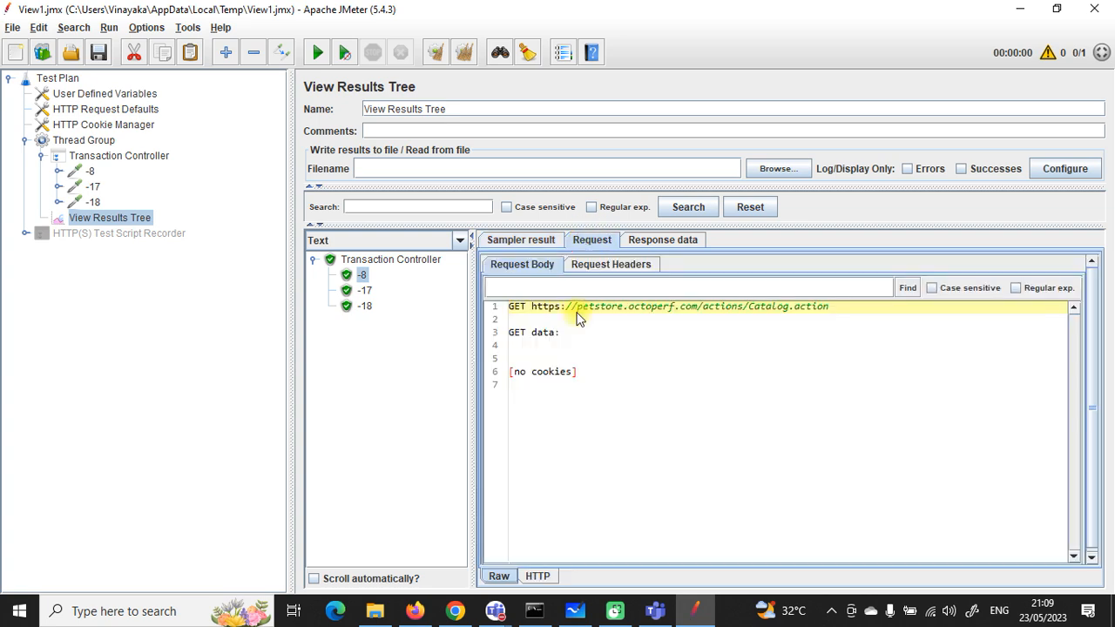
{"action": "left_click", "coordinate": [667, 243]}
{"action": "scroll", "coordinate": [641, 366], "scroll_direction": "down", "scroll_amount": 4}
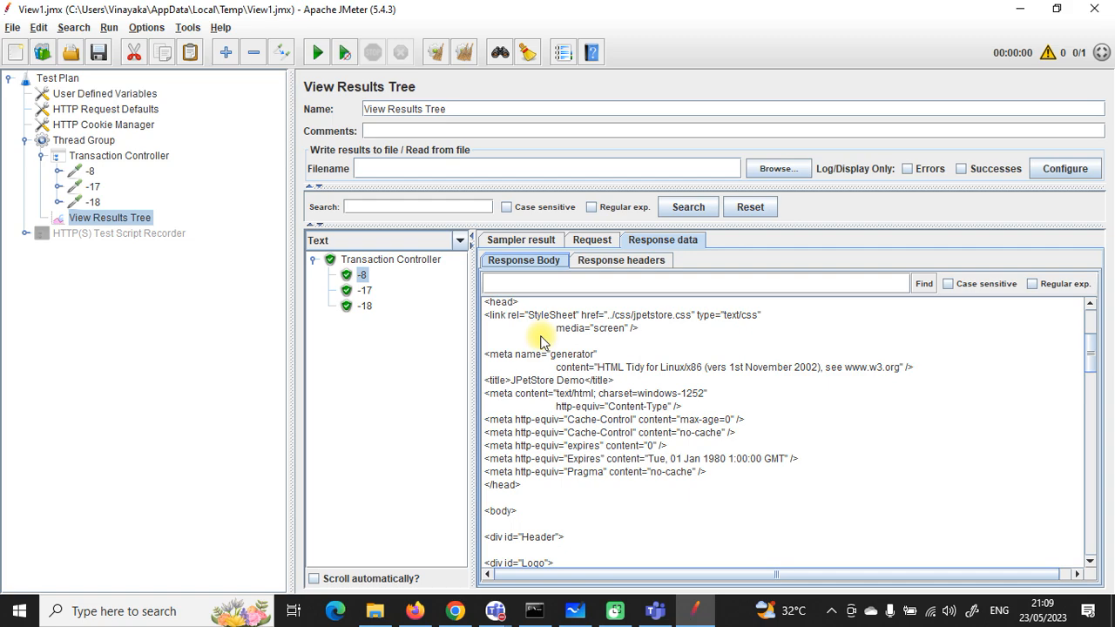
{"action": "scroll", "coordinate": [541, 340], "scroll_direction": "up", "scroll_amount": 4}
{"action": "scroll", "coordinate": [659, 352], "scroll_direction": "down", "scroll_amount": 15}
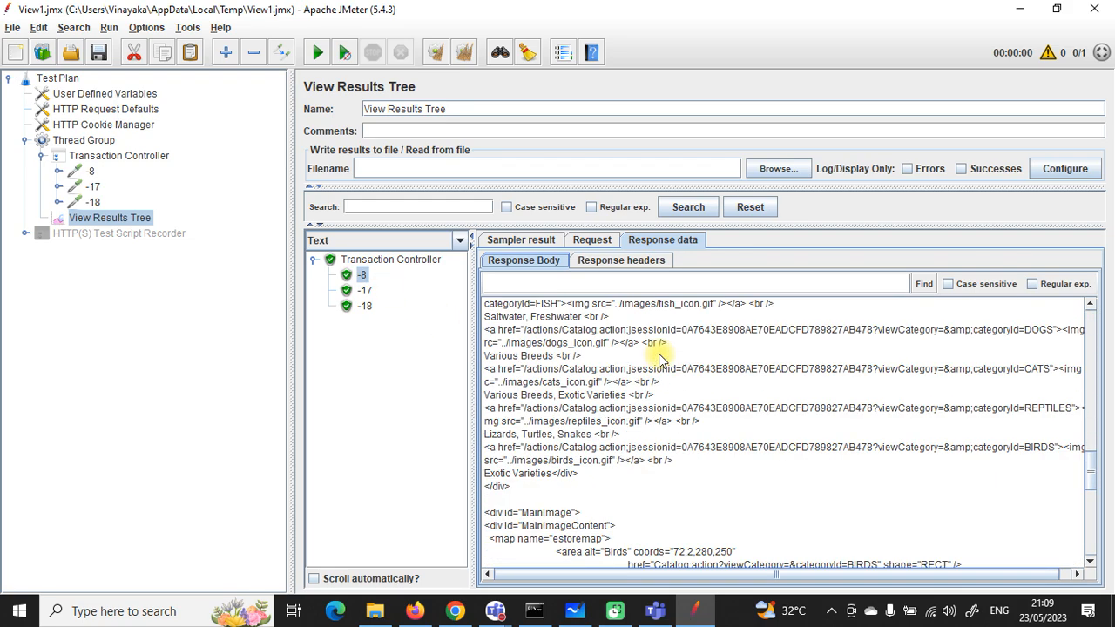
Read through the response bodies of samples -17 and -18.
{"action": "left_click", "coordinate": [364, 292]}
{"action": "scroll", "coordinate": [608, 362], "scroll_direction": "down", "scroll_amount": 10}
{"action": "scroll", "coordinate": [608, 362], "scroll_direction": "down", "scroll_amount": 5}
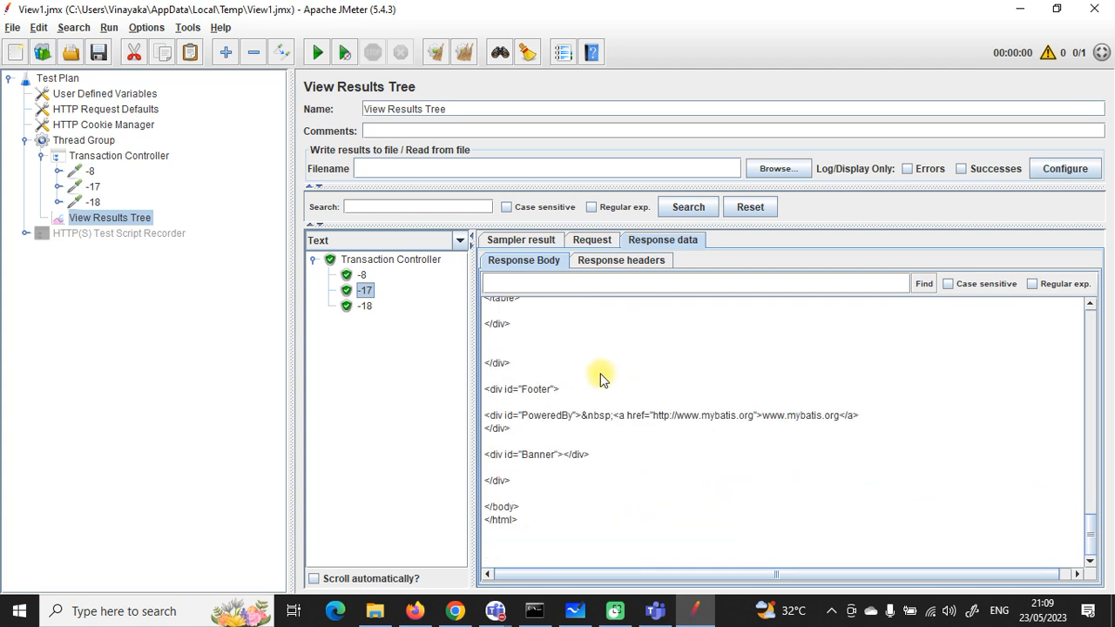
{"action": "left_click", "coordinate": [364, 306]}
{"action": "scroll", "coordinate": [625, 383], "scroll_direction": "down", "scroll_amount": 10}
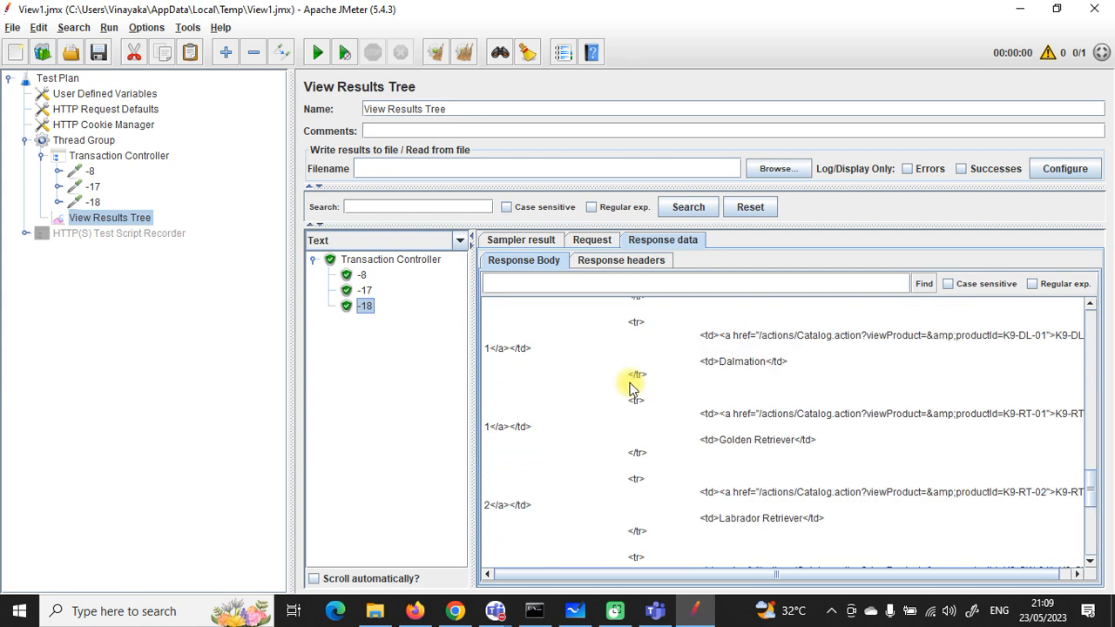
{"action": "scroll", "coordinate": [631, 388], "scroll_direction": "down", "scroll_amount": 5}
{"action": "left_click", "coordinate": [365, 291]}
{"action": "left_click", "coordinate": [364, 306]}
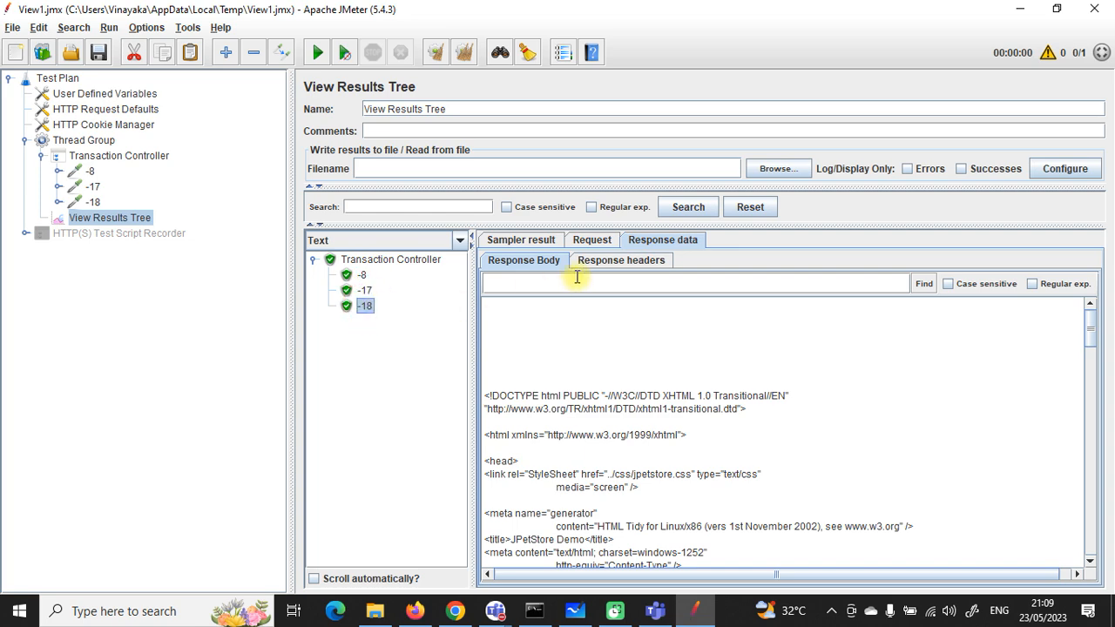
Minimize JMeter, launch Virtual User Generator and open the recent script "first".
{"action": "left_click", "coordinate": [1021, 9]}
{"action": "double_click", "coordinate": [91, 118]}
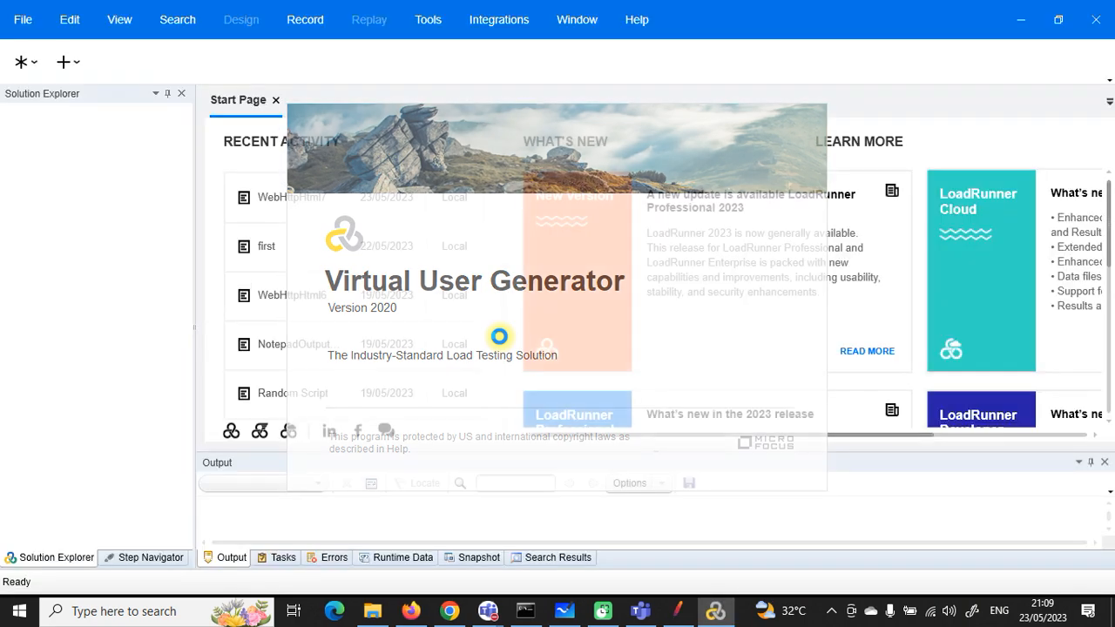
{"action": "left_click", "coordinate": [266, 247]}
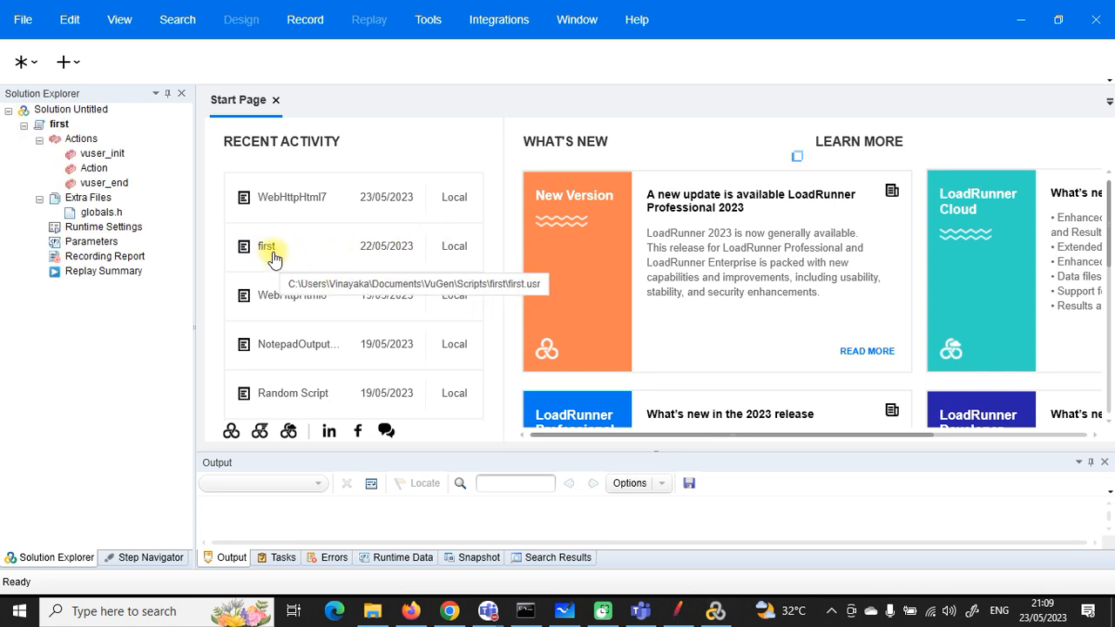
Show the snapshot of the web_url "WebTours" step in Action.c and enlarge the snapshot area.
{"action": "scroll", "coordinate": [393, 245], "scroll_direction": "down", "scroll_amount": 6}
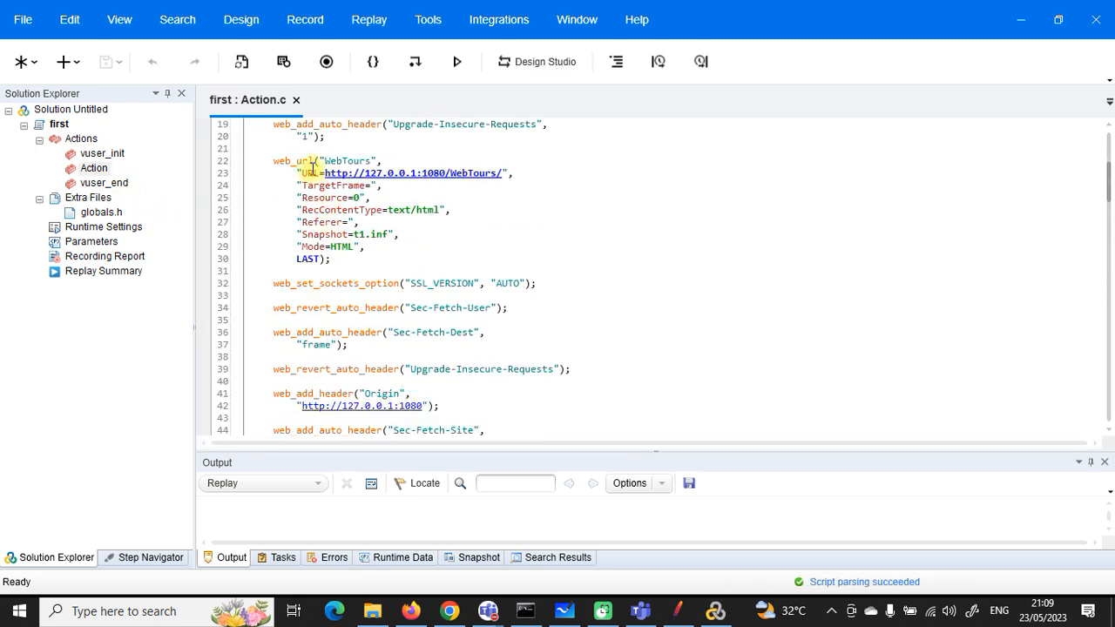
{"action": "left_click", "coordinate": [276, 160]}
{"action": "left_click_drag", "start_coordinate": [276, 160], "coordinate": [331, 259]}
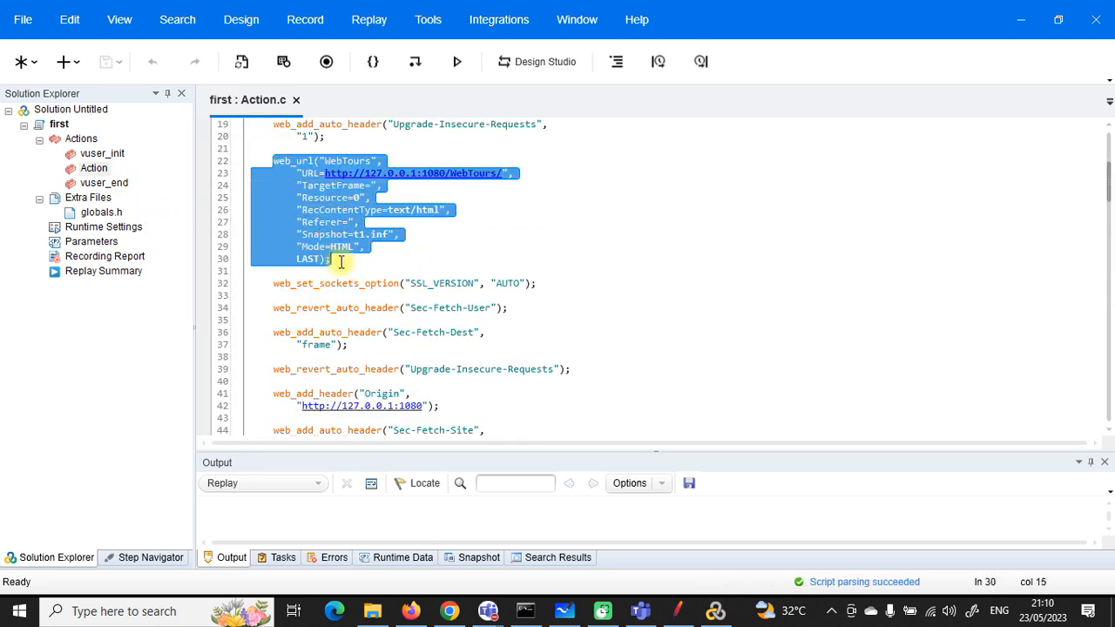
{"action": "left_click", "coordinate": [314, 160]}
{"action": "left_click", "coordinate": [301, 160]}
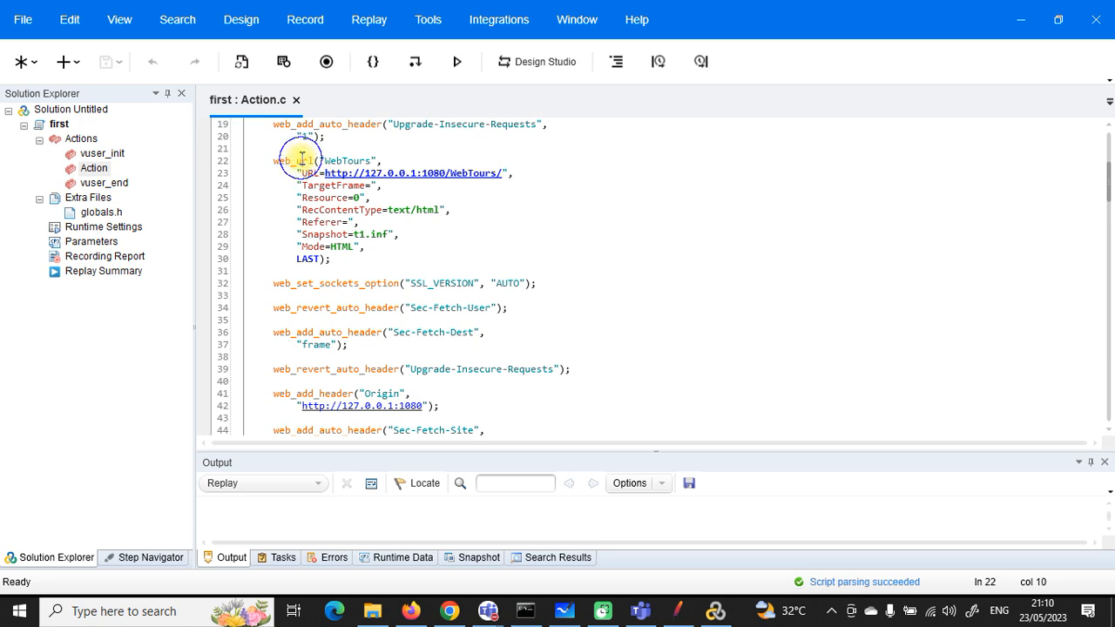
{"action": "right_click", "coordinate": [302, 160]}
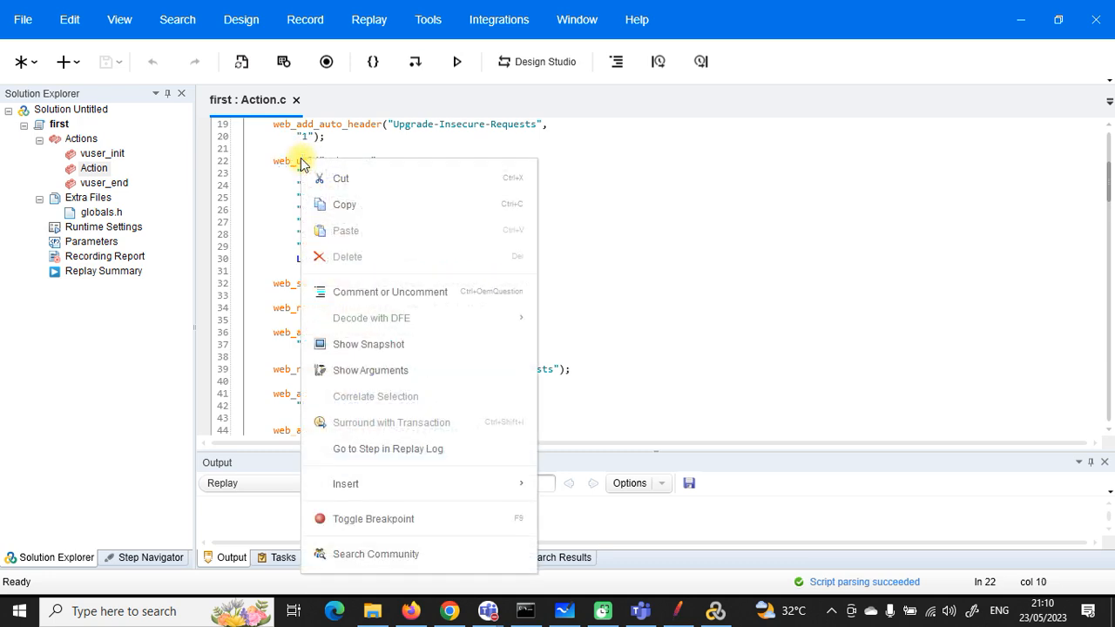
{"action": "left_click", "coordinate": [396, 349]}
{"action": "left_click_drag", "start_coordinate": [659, 453], "coordinate": [640, 255]}
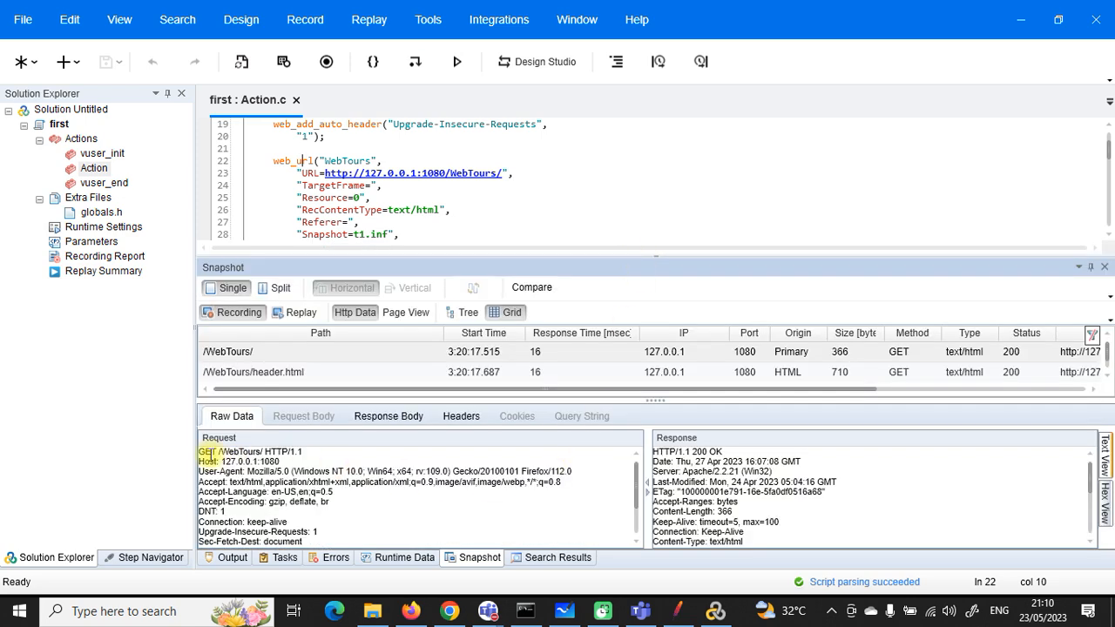
Highlight and review the raw request and response of the /WebTours/ entry in the snapshot.
{"action": "left_click_drag", "start_coordinate": [200, 449], "coordinate": [342, 560]}
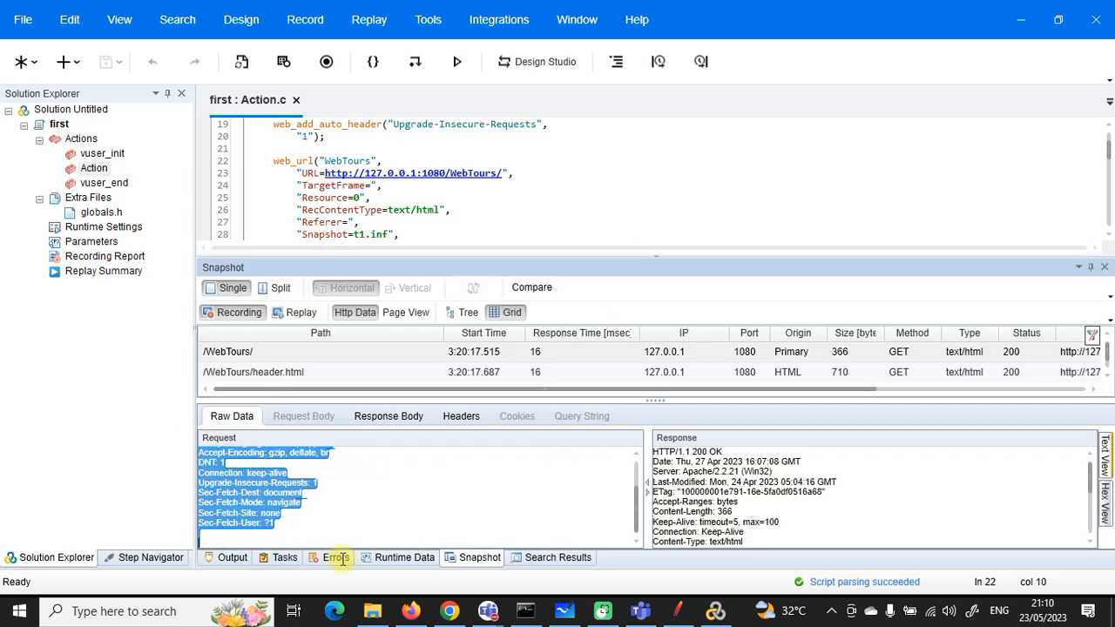
{"action": "left_click", "coordinate": [710, 453]}
{"action": "left_click_drag", "start_coordinate": [712, 452], "coordinate": [696, 451]}
{"action": "left_click_drag", "start_coordinate": [658, 451], "coordinate": [725, 498]}
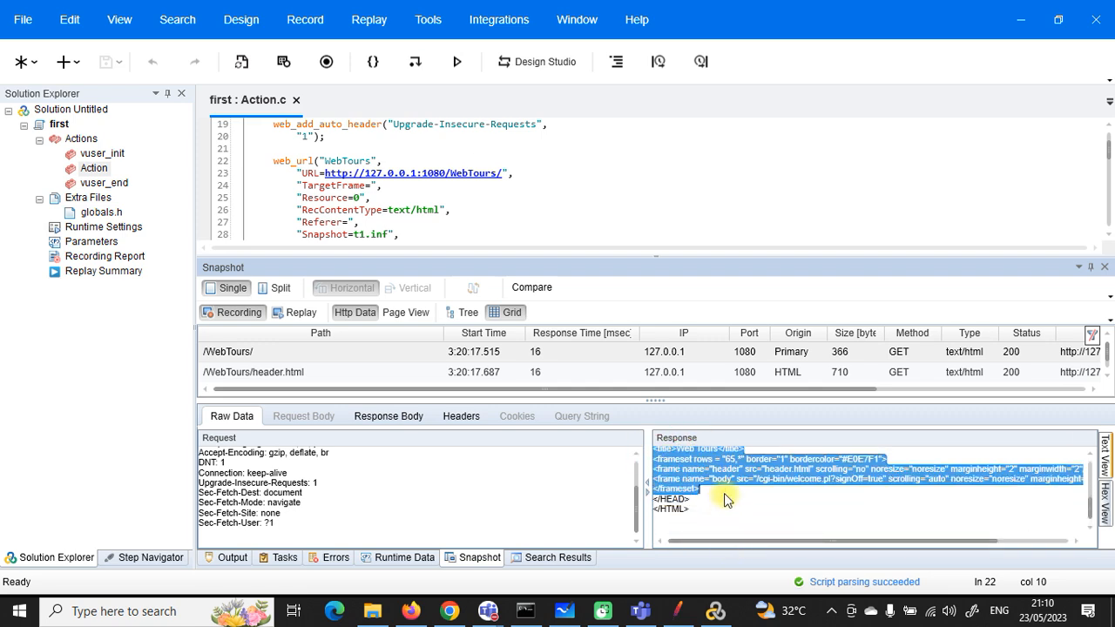
{"action": "scroll", "coordinate": [725, 498], "scroll_direction": "up", "scroll_amount": 5}
Switch back to JMeter and view the request and response data of sample -8 for comparison.
{"action": "left_click", "coordinate": [678, 611]}
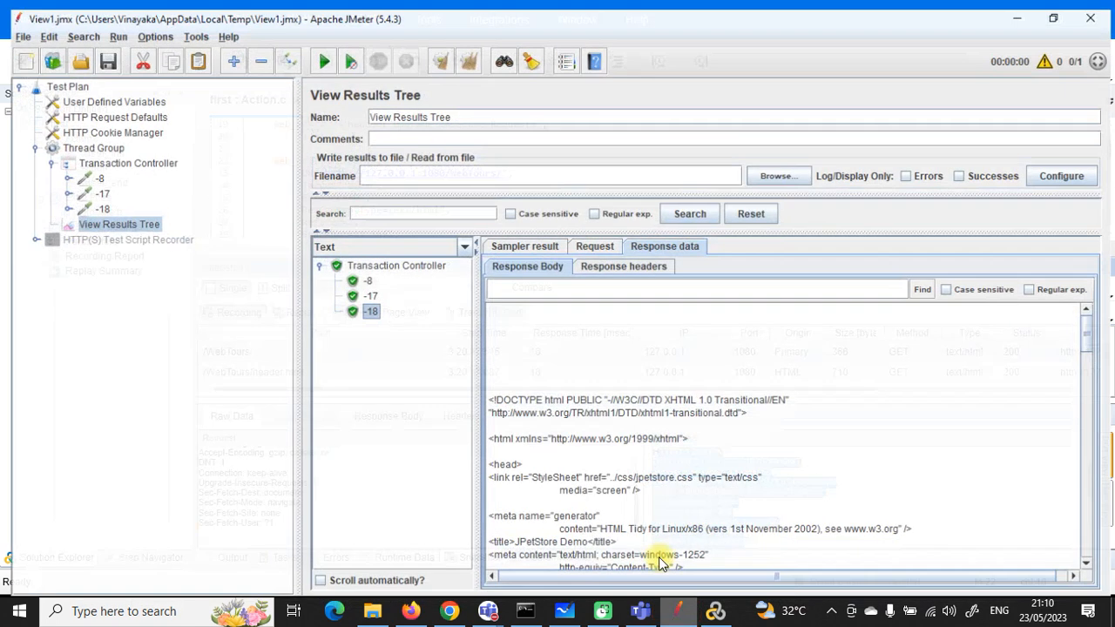
{"action": "left_click", "coordinate": [361, 275]}
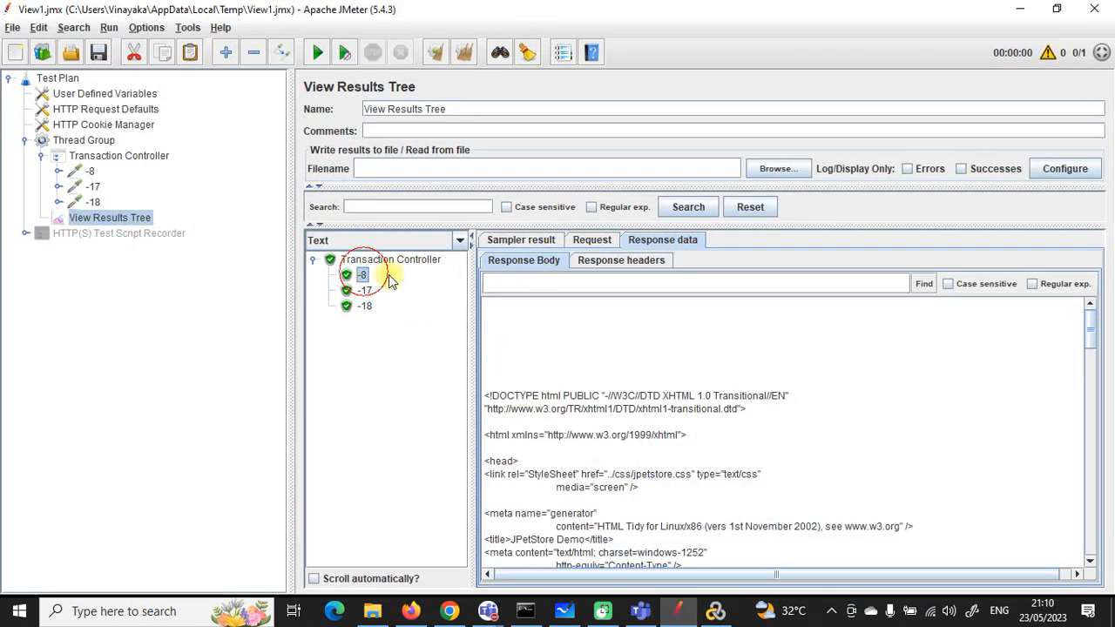
{"action": "left_click", "coordinate": [591, 241]}
{"action": "left_click", "coordinate": [652, 241]}
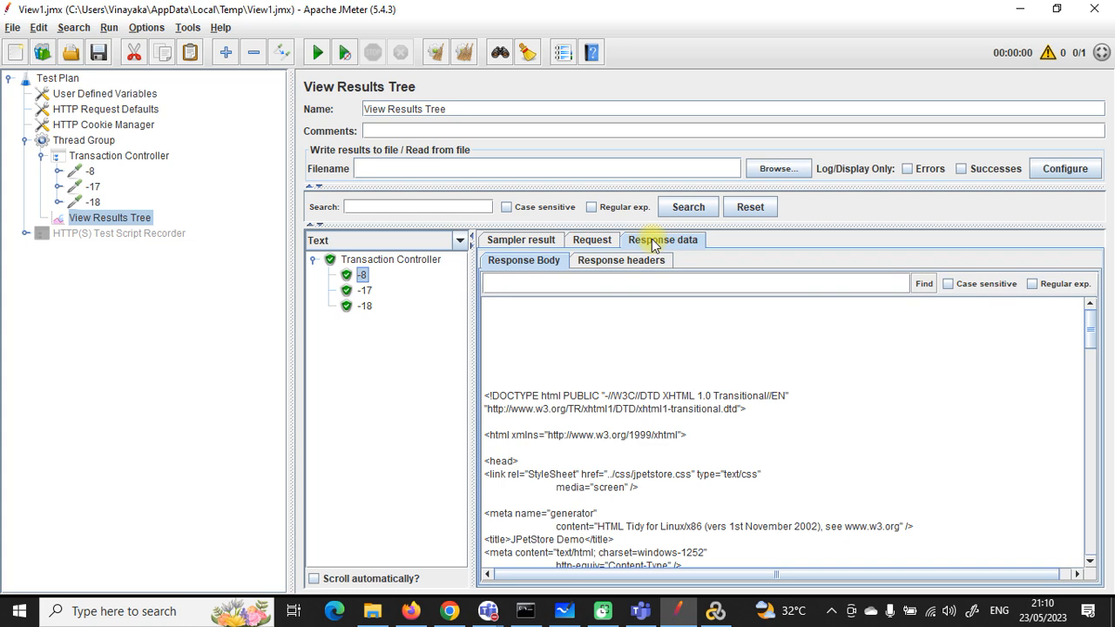
Compare the request and response data of samples -8, -17 and -18 in the View Results Tree.
{"action": "left_click", "coordinate": [585, 240]}
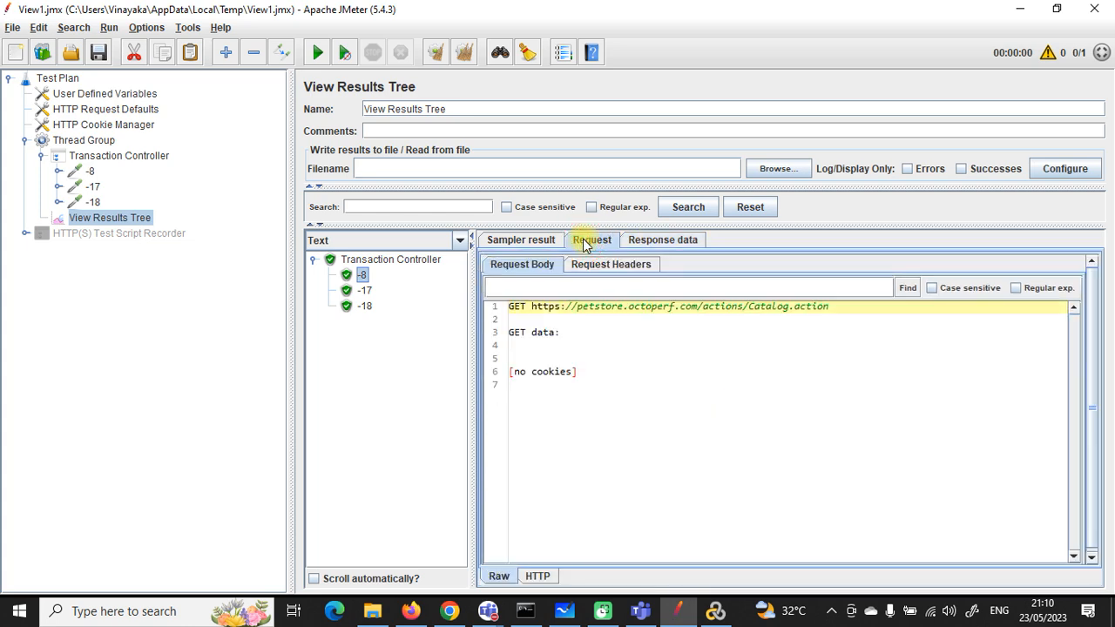
{"action": "left_click", "coordinate": [653, 240]}
{"action": "left_click", "coordinate": [366, 290]}
{"action": "left_click", "coordinate": [366, 306]}
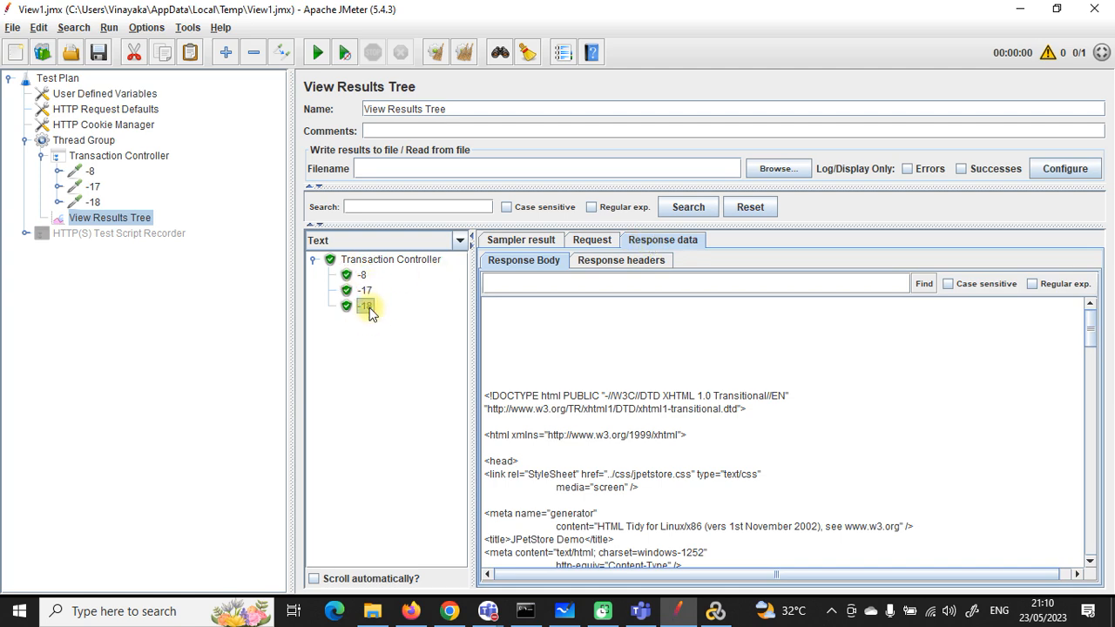
{"action": "scroll", "coordinate": [707, 390], "scroll_direction": "down", "scroll_amount": 10}
{"action": "scroll", "coordinate": [707, 390], "scroll_direction": "down", "scroll_amount": 2}
{"action": "left_click", "coordinate": [368, 291]}
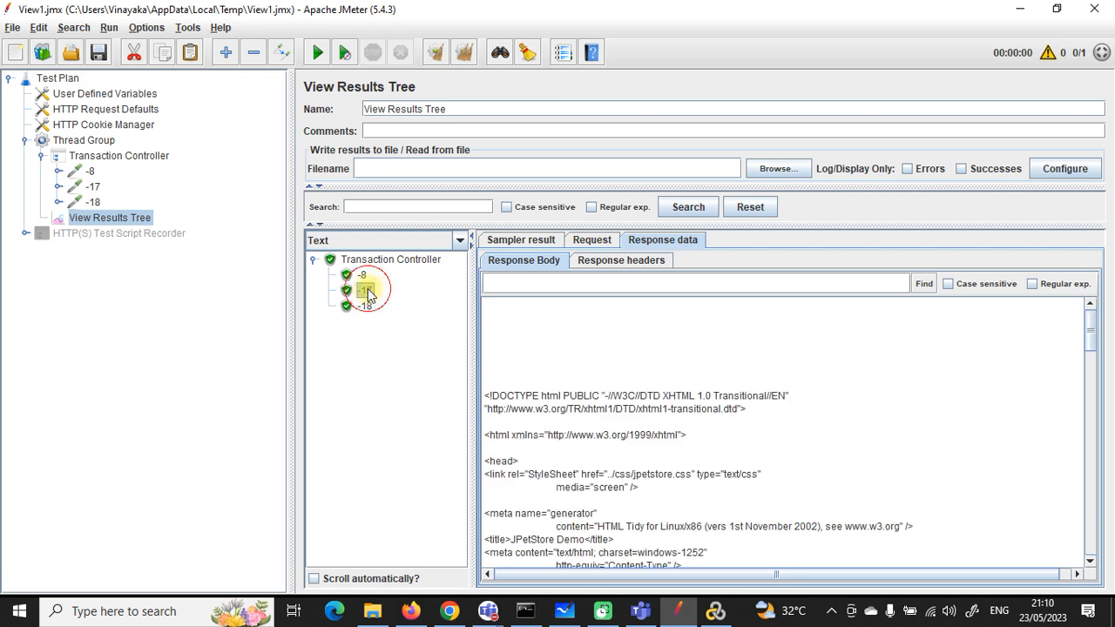
{"action": "left_click", "coordinate": [364, 275]}
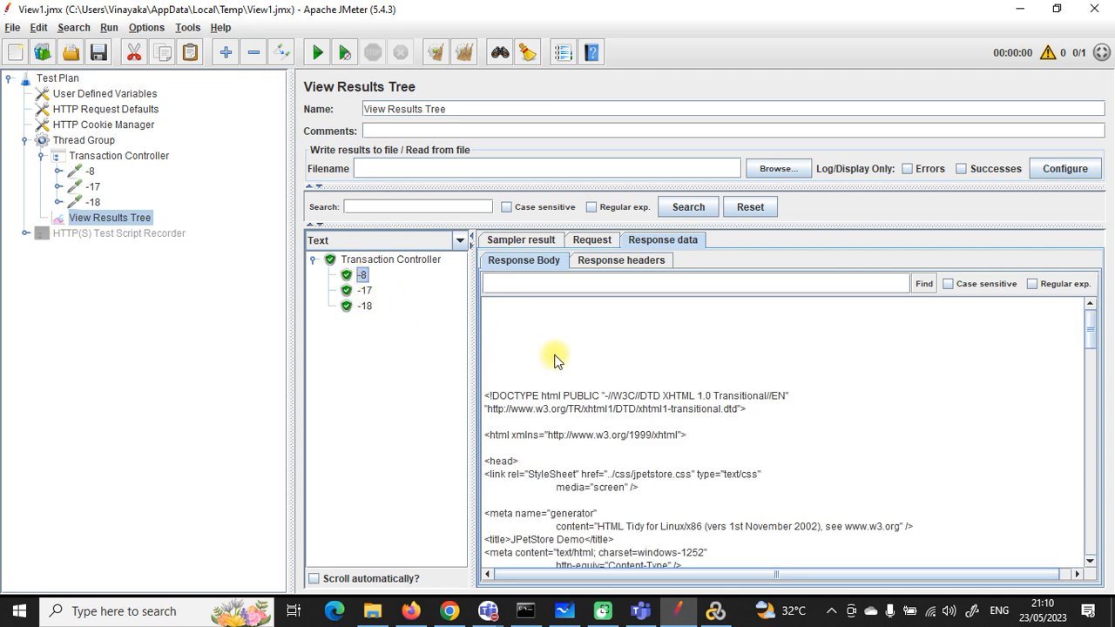
Collapse the Transaction Controller in the test plan and review sample -8's request against its response data.
{"action": "left_click", "coordinate": [40, 156]}
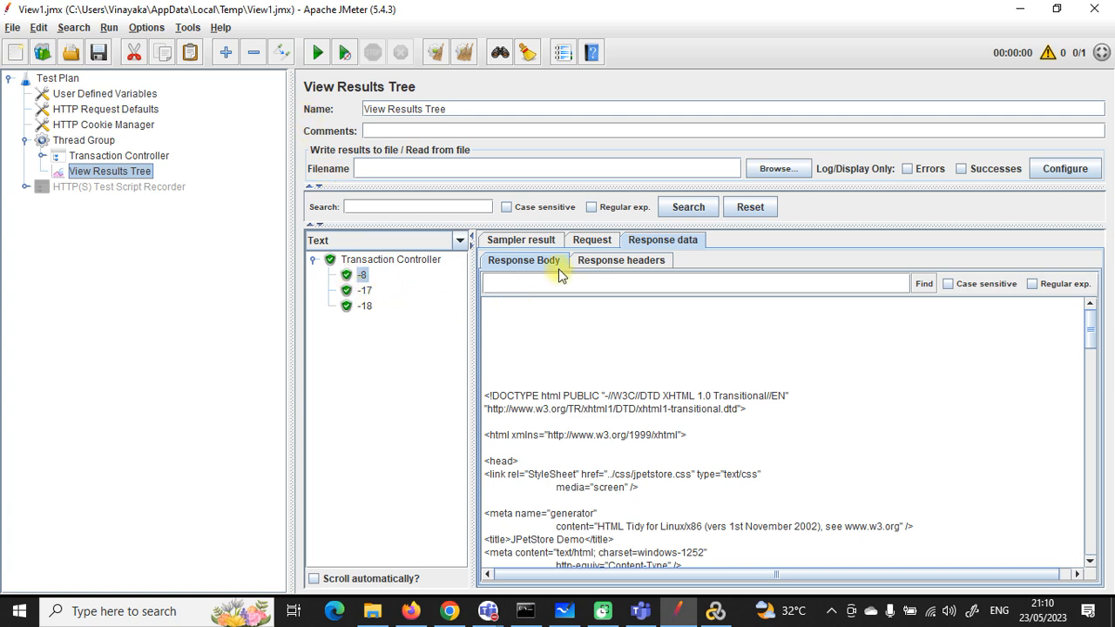
{"action": "left_click", "coordinate": [610, 241]}
{"action": "left_click", "coordinate": [634, 239]}
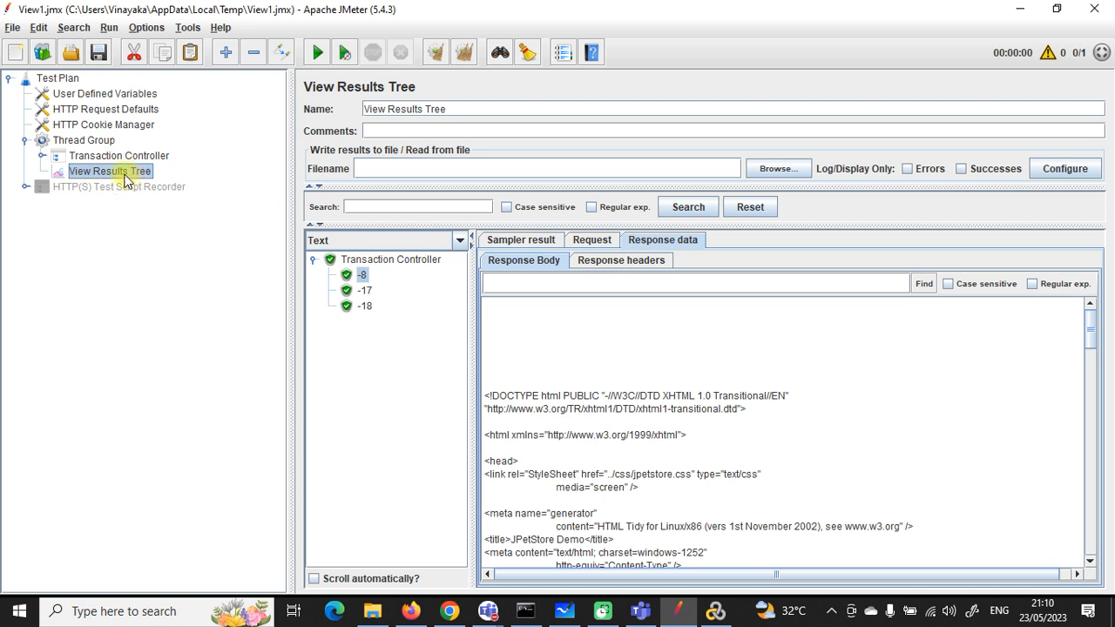
{"action": "left_click", "coordinate": [575, 240]}
{"action": "left_click", "coordinate": [634, 240]}
{"action": "left_click", "coordinate": [582, 240]}
{"action": "left_click", "coordinate": [638, 240]}
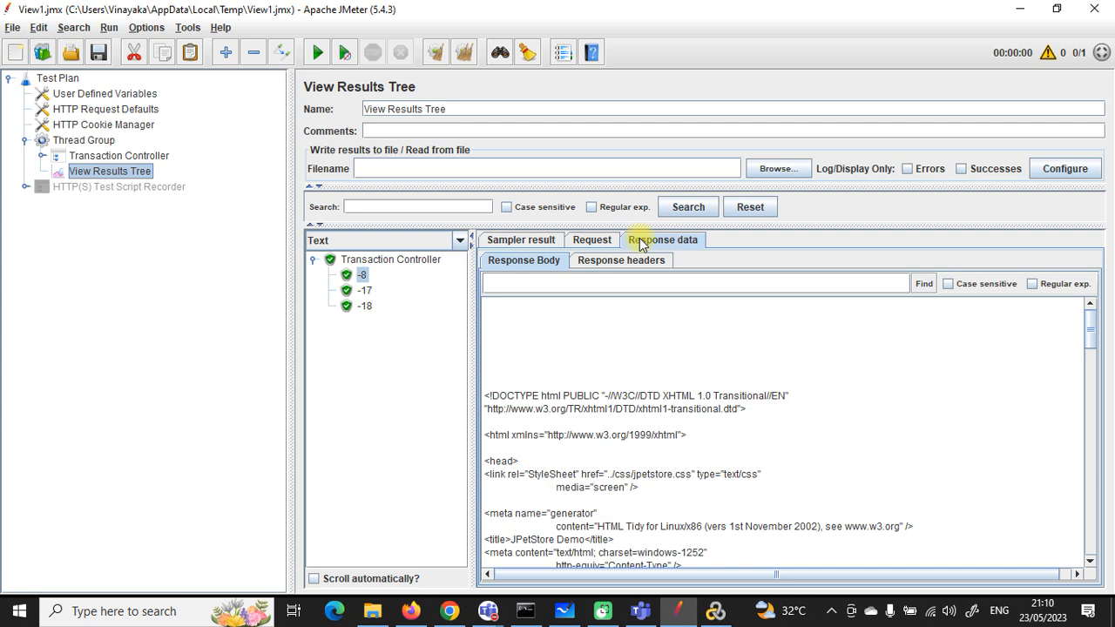
Add an Aggregate Report listener to the Thread Group.
{"action": "right_click", "coordinate": [103, 144]}
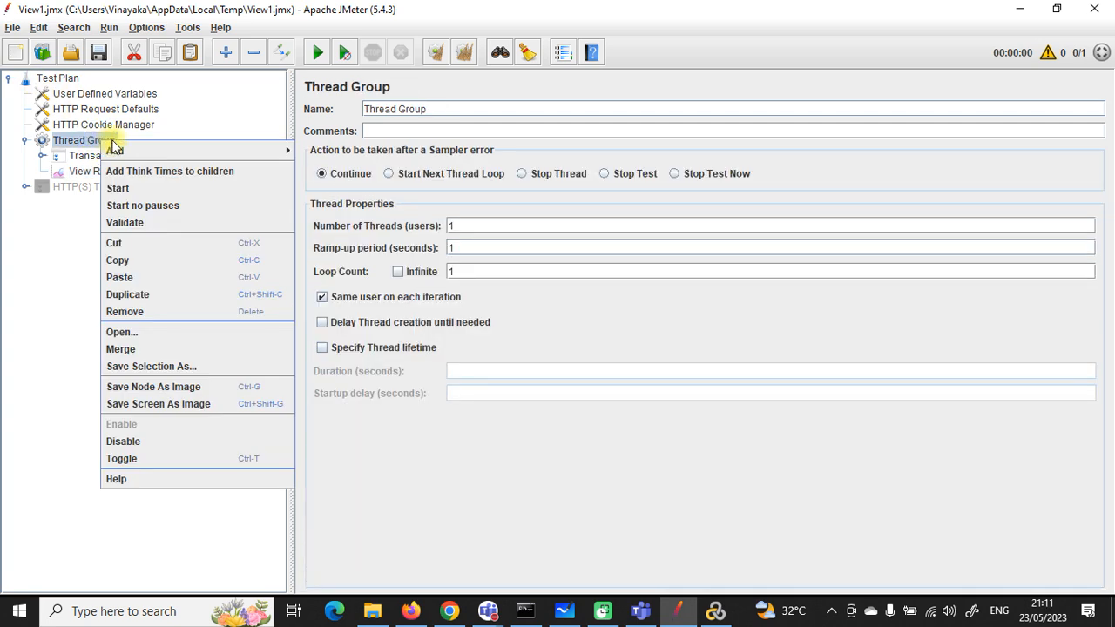
{"action": "mouse_move", "coordinate": [218, 155]}
{"action": "mouse_move", "coordinate": [342, 303]}
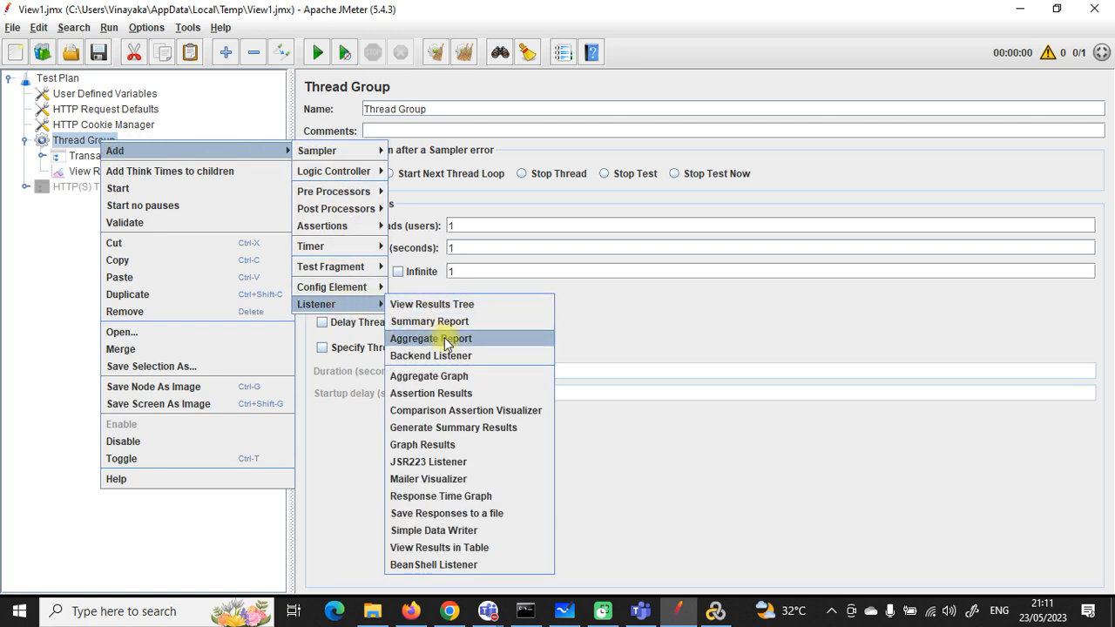
{"action": "left_click", "coordinate": [435, 339]}
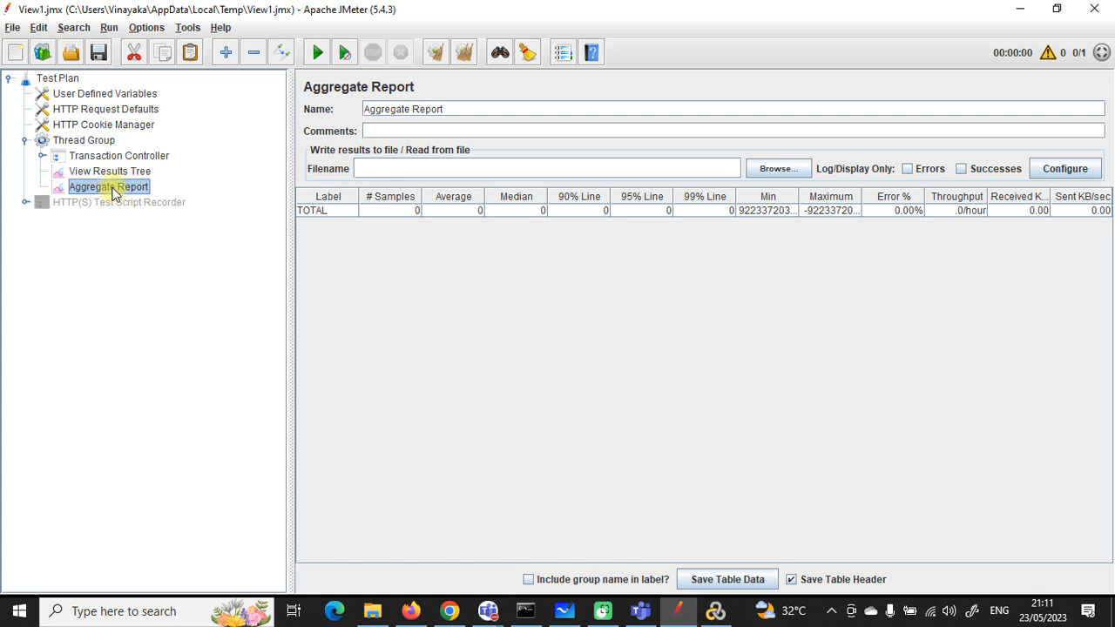
Clear all earlier results, save the test plan and run the test again.
{"action": "left_click", "coordinate": [83, 173]}
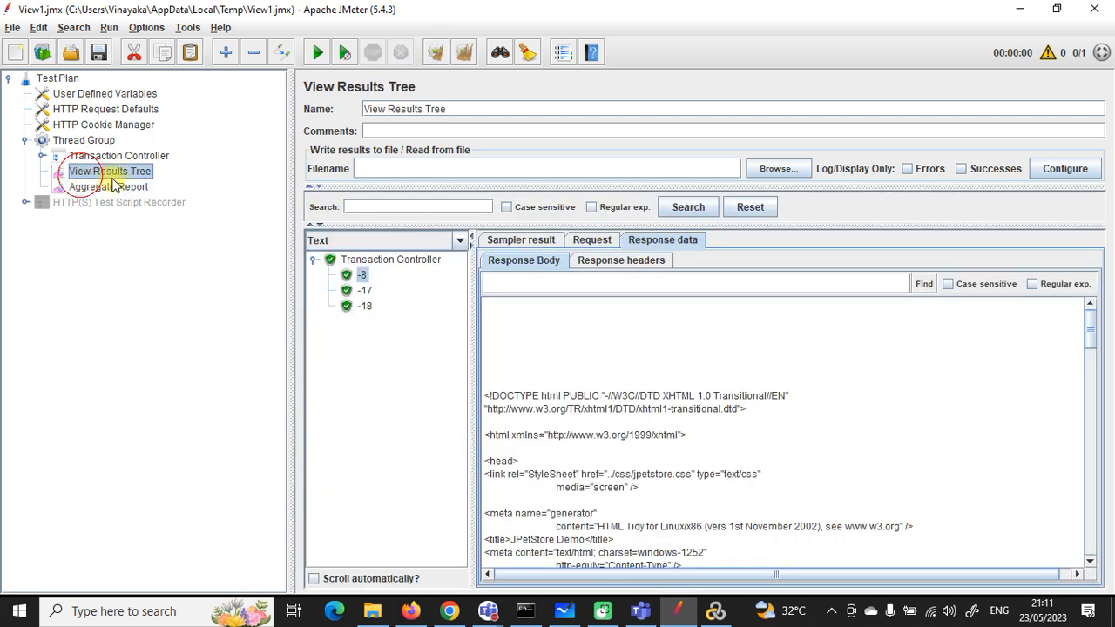
{"action": "left_click", "coordinate": [464, 57]}
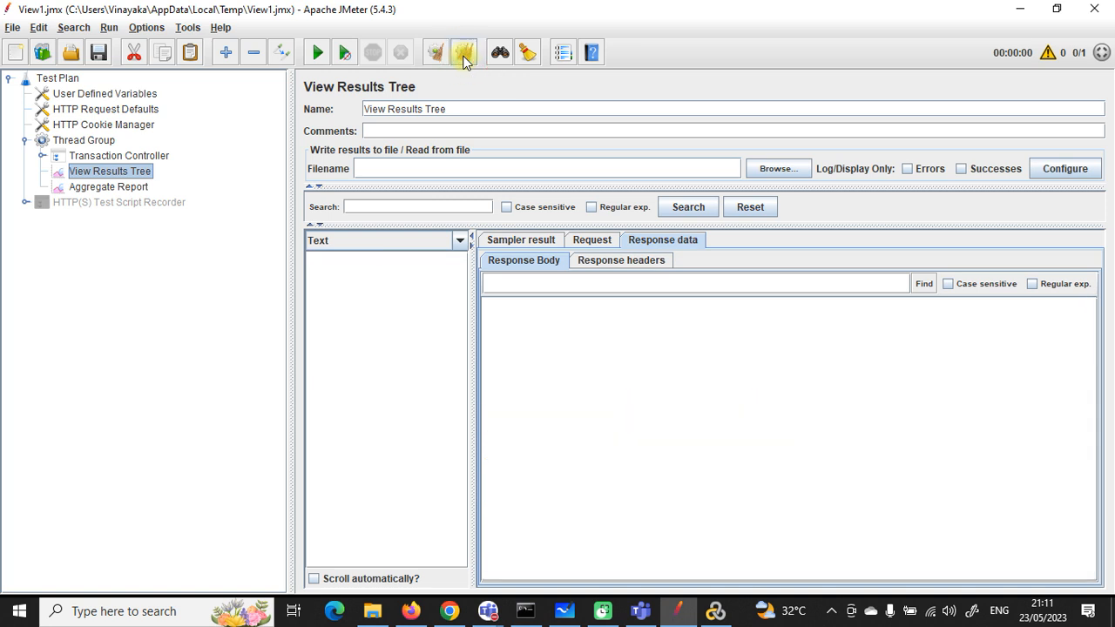
{"action": "left_click", "coordinate": [98, 52]}
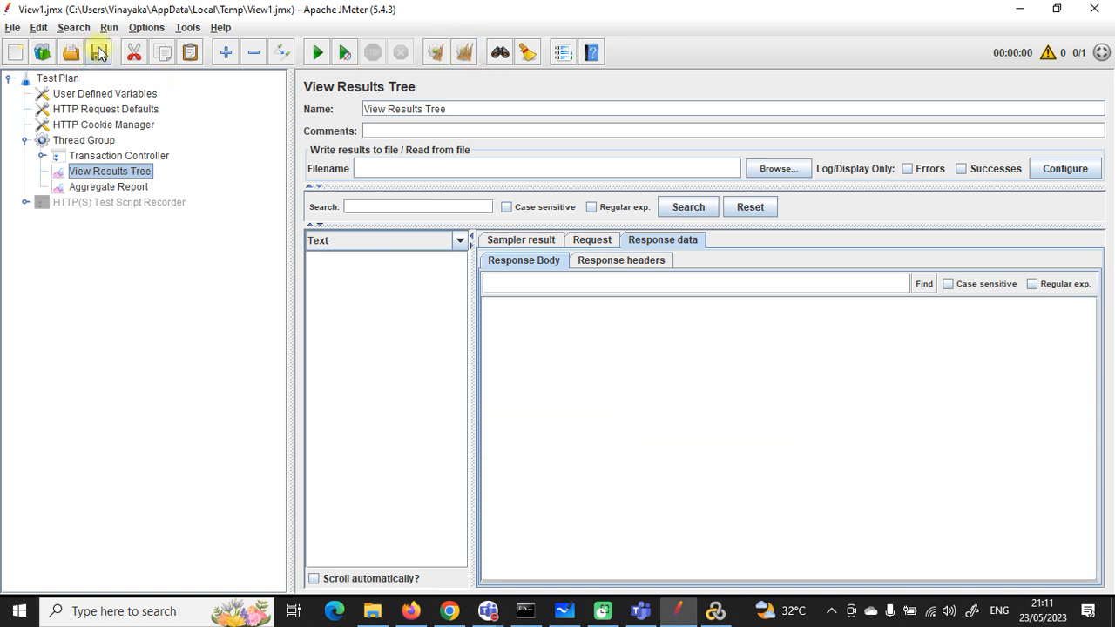
{"action": "left_click", "coordinate": [317, 52]}
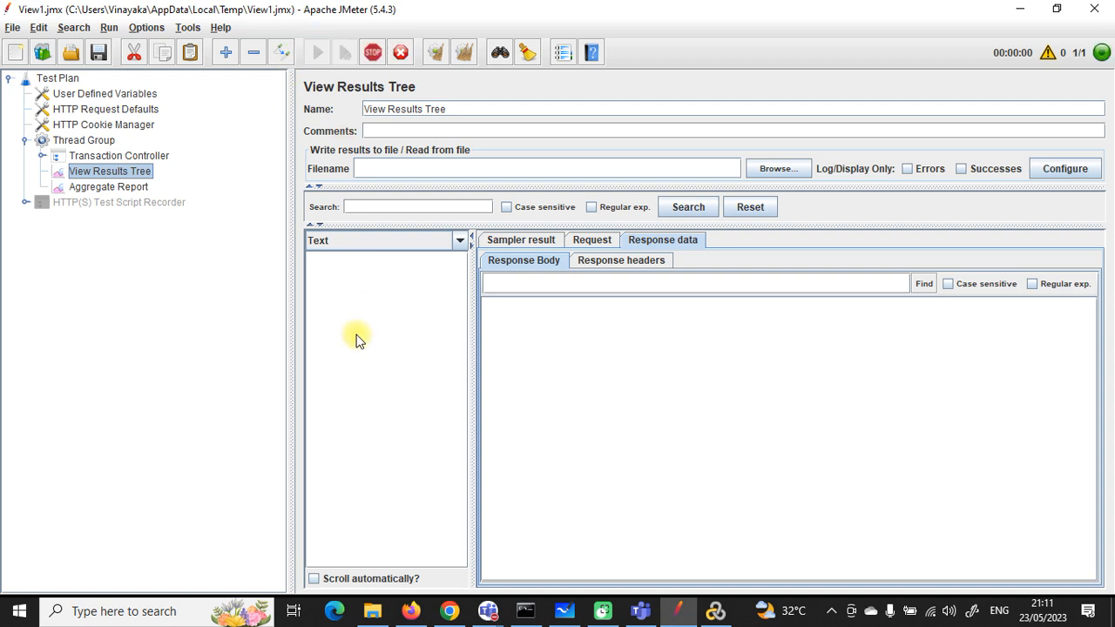
Show the Aggregate Report and widen its Label column to fit the full transaction name.
{"action": "left_click", "coordinate": [94, 190]}
{"action": "left_click", "coordinate": [467, 212]}
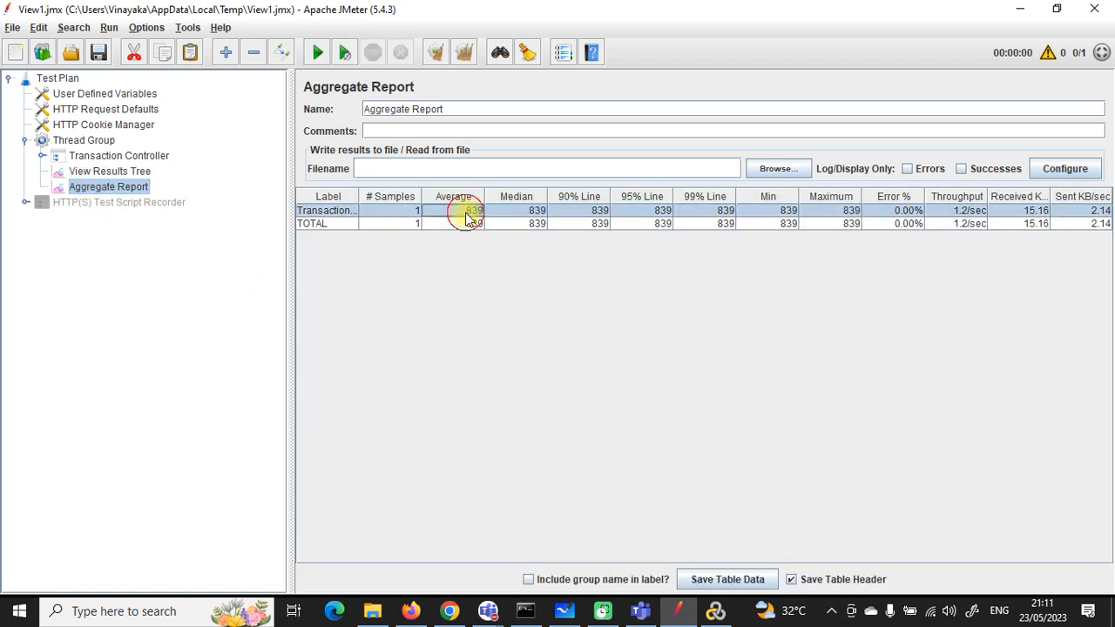
{"action": "double_click", "coordinate": [358, 200]}
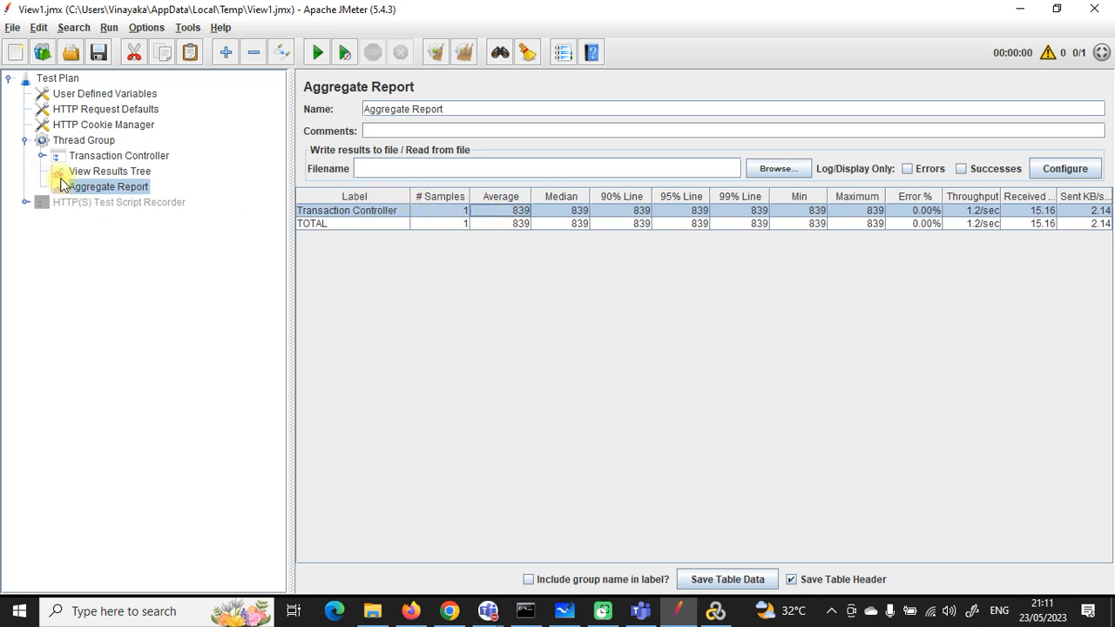
Examine the Transaction Controller's median, percentile, minimum, maximum, error, throughput and average values, and check which samplers the controller groups.
{"action": "left_click", "coordinate": [566, 214]}
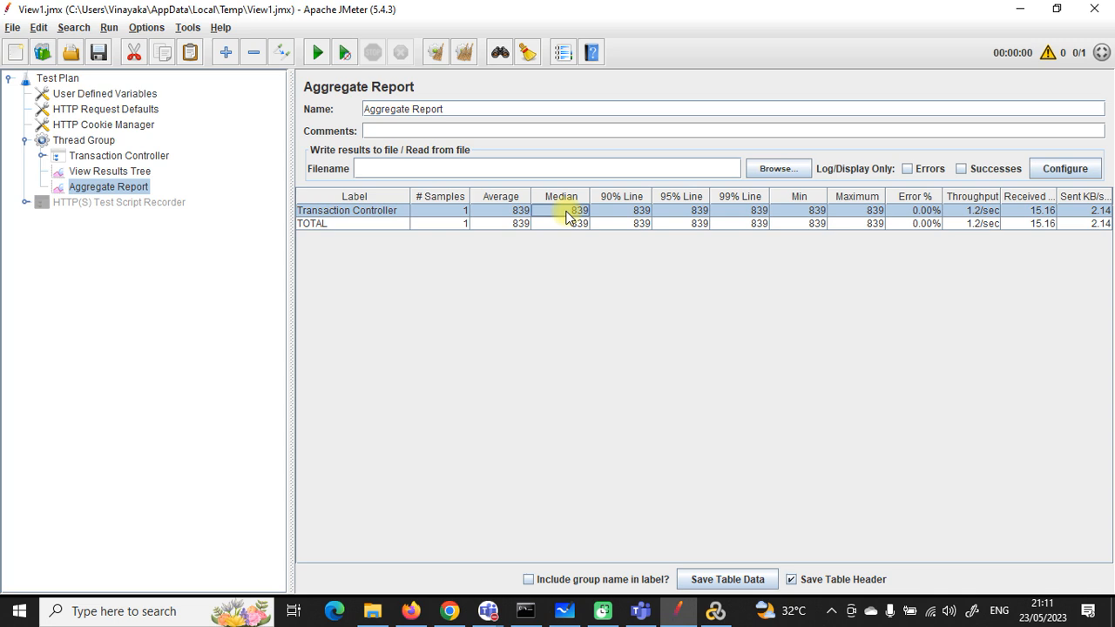
{"action": "left_click", "coordinate": [625, 212]}
{"action": "left_click", "coordinate": [694, 213]}
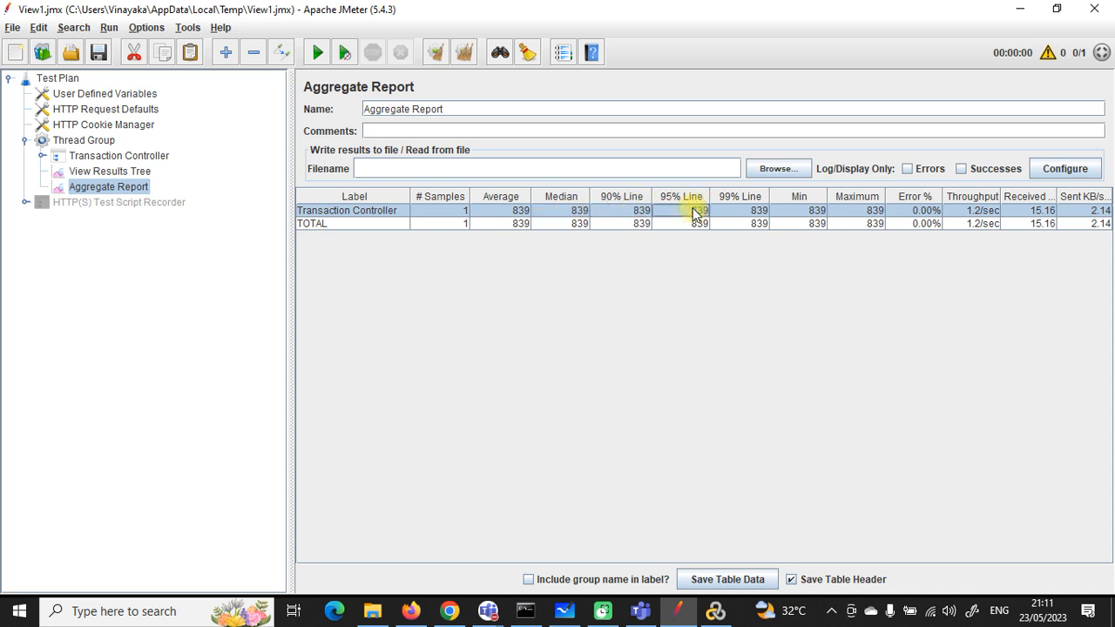
{"action": "left_click", "coordinate": [752, 212]}
{"action": "left_click", "coordinate": [809, 216]}
{"action": "left_click", "coordinate": [856, 217]}
{"action": "left_click", "coordinate": [919, 215]}
{"action": "left_click", "coordinate": [978, 213]}
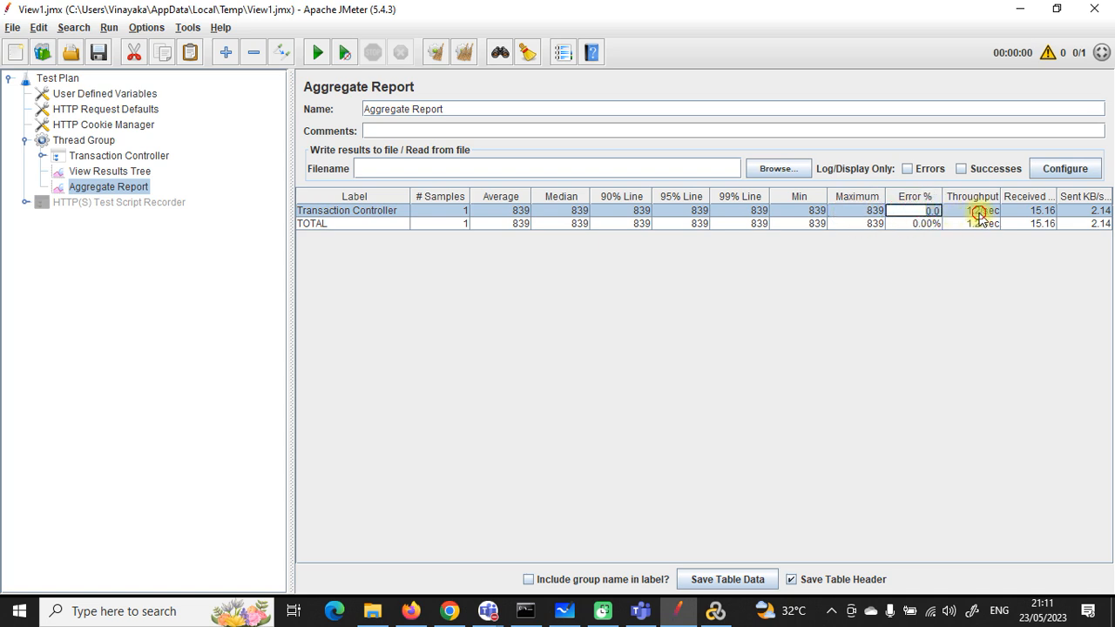
{"action": "left_click", "coordinate": [518, 216]}
{"action": "left_click", "coordinate": [42, 156]}
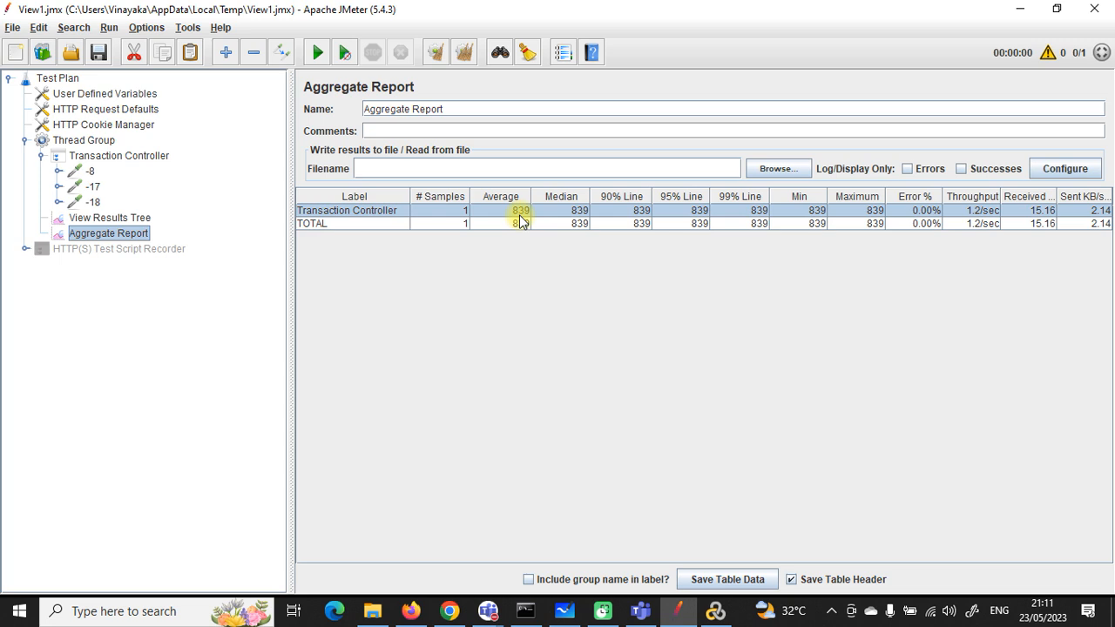
{"action": "left_click", "coordinate": [42, 156]}
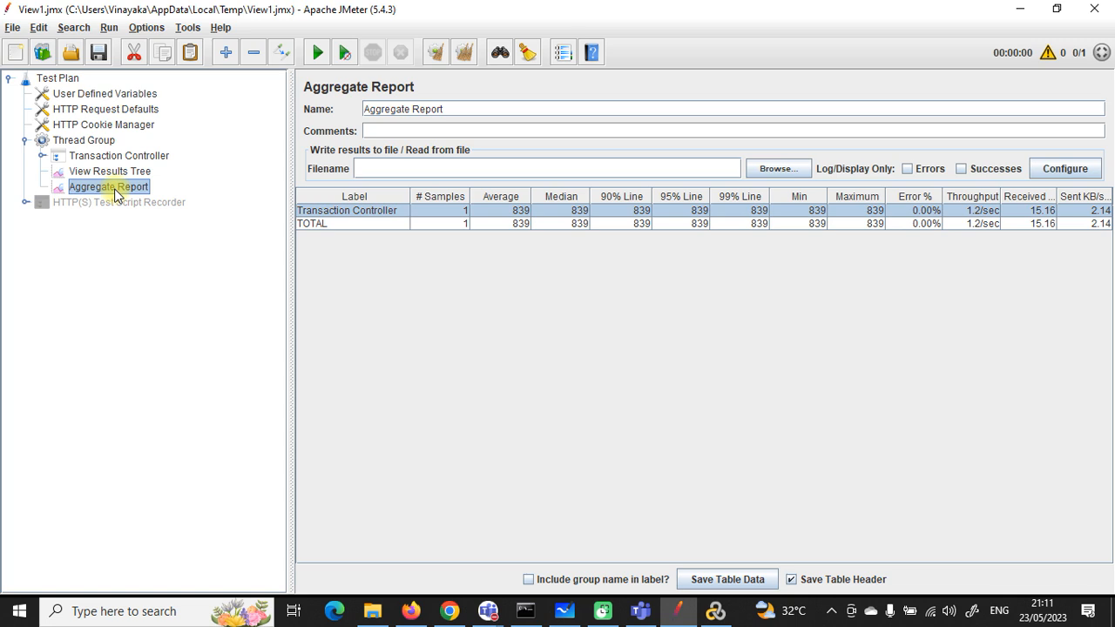
Expand the Transaction Controller result in the View Results Tree and inspect the request and response data of its samples.
{"action": "left_click", "coordinate": [135, 173]}
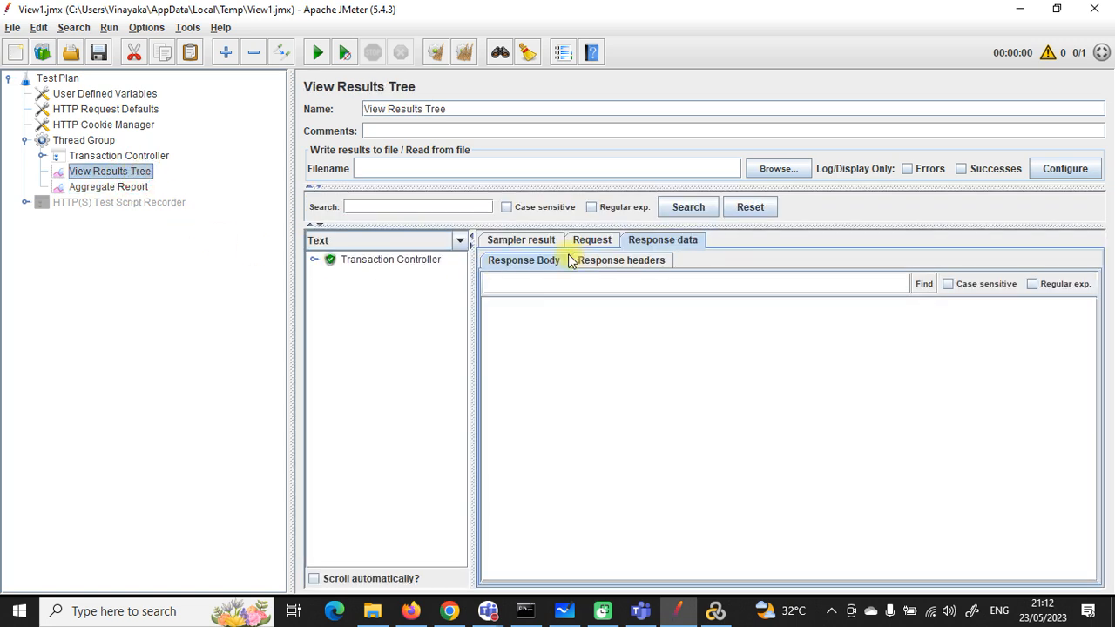
{"action": "left_click", "coordinate": [314, 260]}
{"action": "left_click", "coordinate": [359, 275]}
{"action": "left_click", "coordinate": [364, 292]}
{"action": "left_click", "coordinate": [371, 305]}
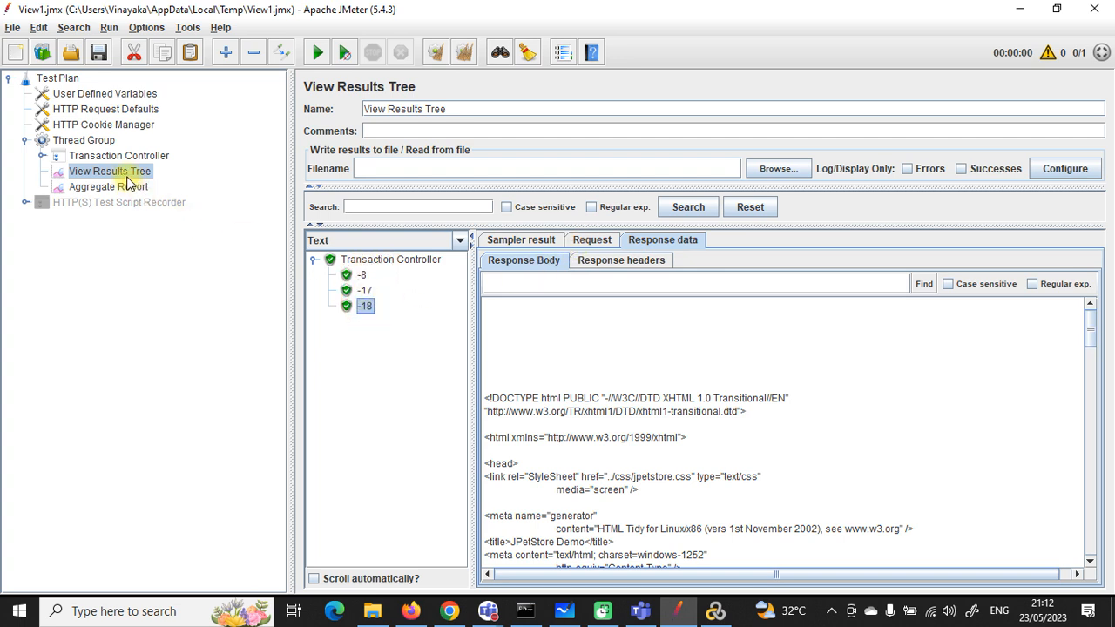
{"action": "left_click", "coordinate": [361, 275]}
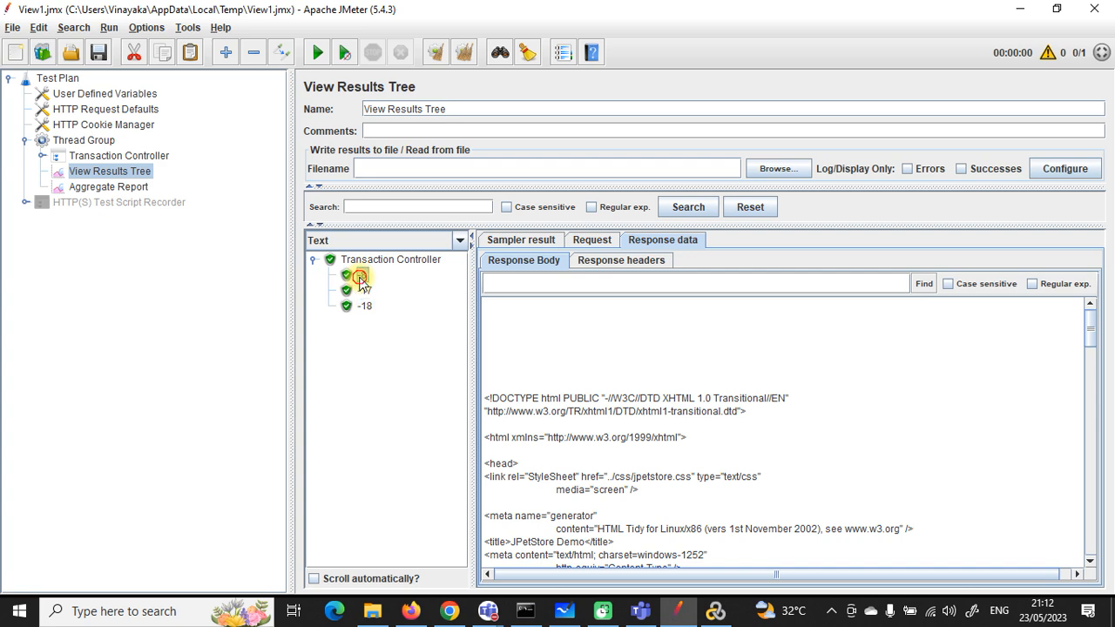
{"action": "left_click", "coordinate": [593, 240]}
{"action": "left_click", "coordinate": [660, 240]}
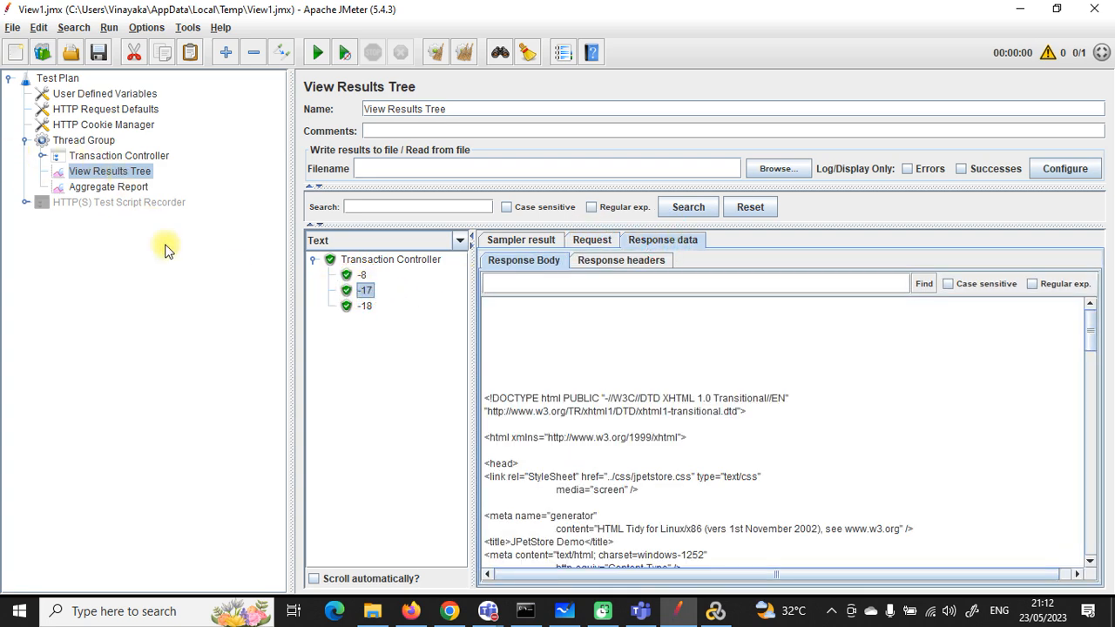
Review the Aggregate Report once more and remove that listener from the Thread Group.
{"action": "left_click", "coordinate": [104, 187]}
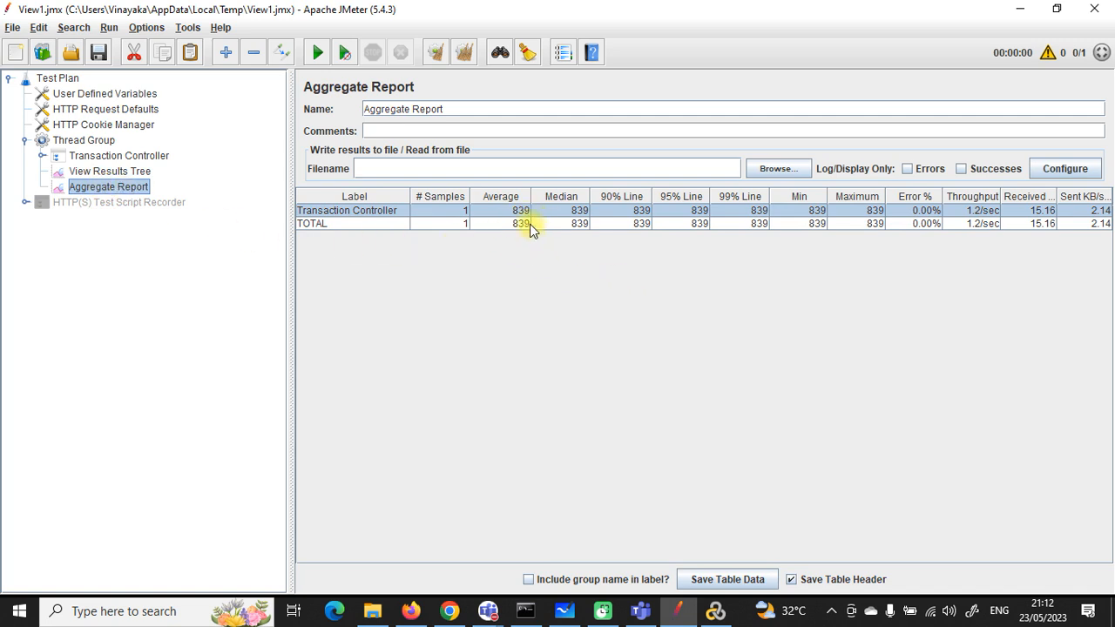
{"action": "right_click", "coordinate": [111, 191]}
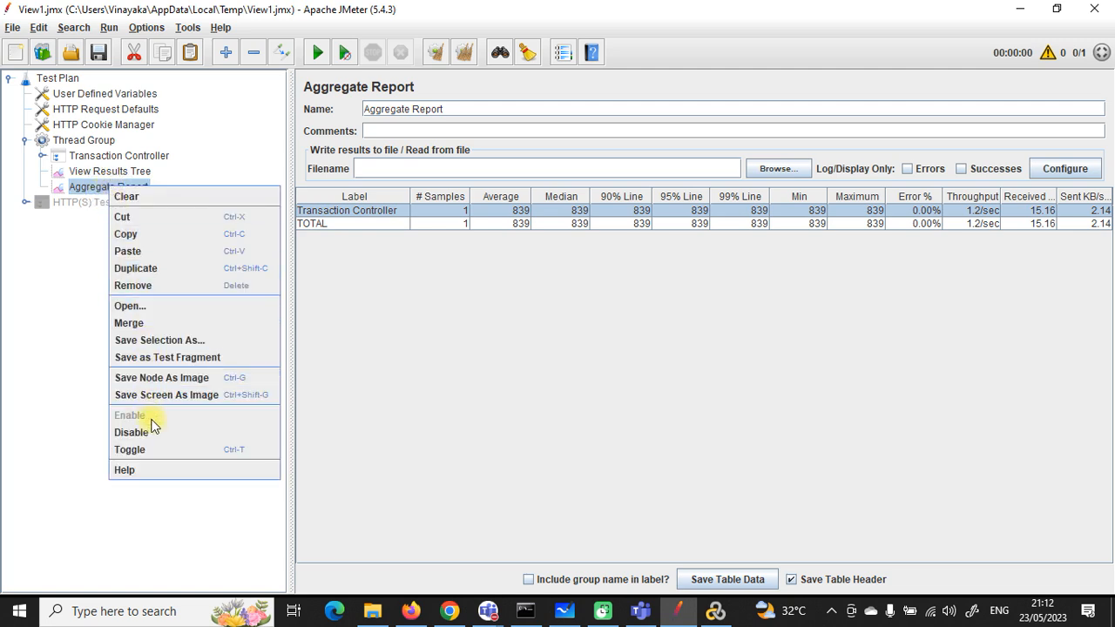
{"action": "left_click", "coordinate": [142, 288]}
{"action": "left_click", "coordinate": [533, 322]}
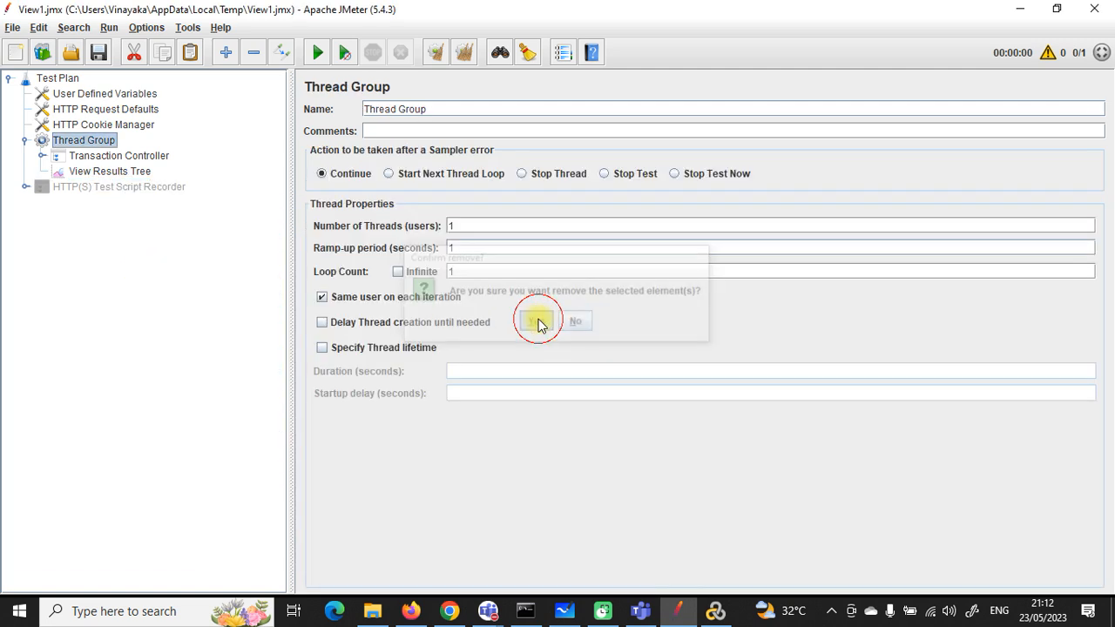
Run the test again and expand the second Transaction Controller result in the View Results Tree.
{"action": "left_click", "coordinate": [318, 52]}
{"action": "left_click", "coordinate": [105, 174]}
{"action": "left_click", "coordinate": [313, 322]}
Inspect samples -8 and -18 of the second run, reading through the request and response body of -18.
{"action": "left_click", "coordinate": [361, 338]}
{"action": "left_click", "coordinate": [364, 368]}
{"action": "left_click", "coordinate": [587, 240]}
{"action": "left_click", "coordinate": [645, 240]}
{"action": "scroll", "coordinate": [631, 367], "scroll_direction": "down", "scroll_amount": 10}
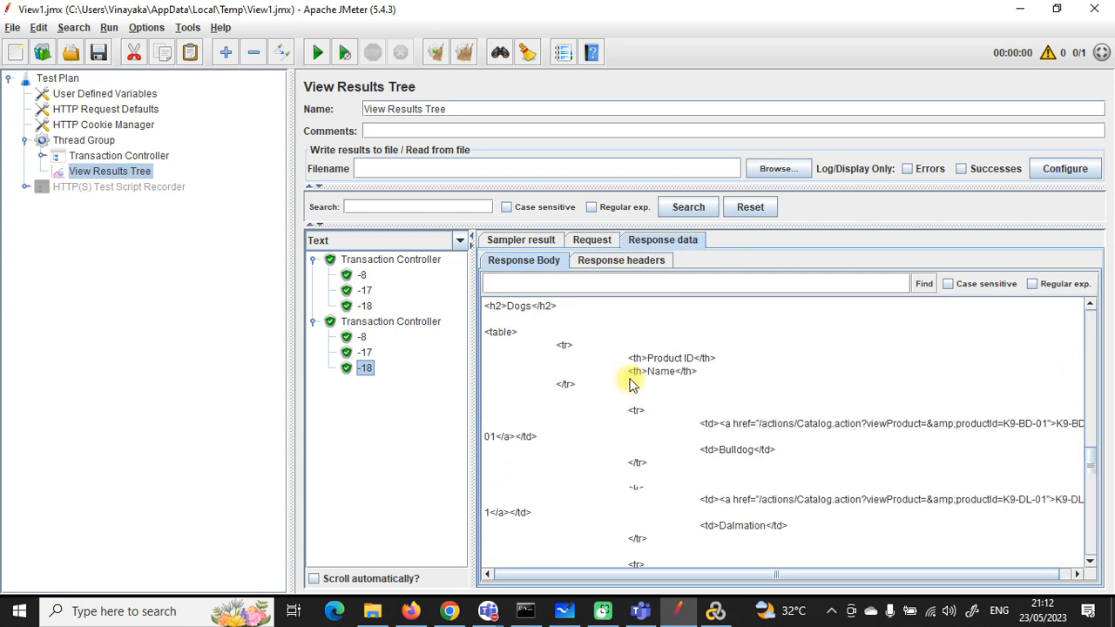
{"action": "scroll", "coordinate": [634, 383], "scroll_direction": "up", "scroll_amount": 5}
{"action": "scroll", "coordinate": [634, 393], "scroll_direction": "up", "scroll_amount": 4}
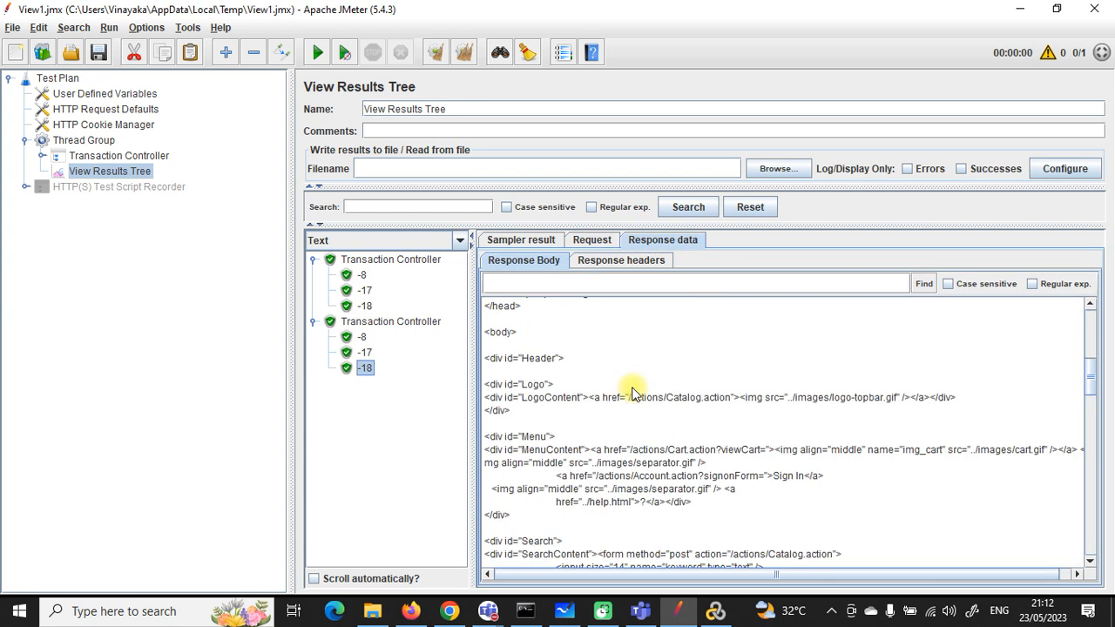
Add an Aggregate Report listener to the Thread Group and reopen the Thread Group's settings.
{"action": "right_click", "coordinate": [100, 142]}
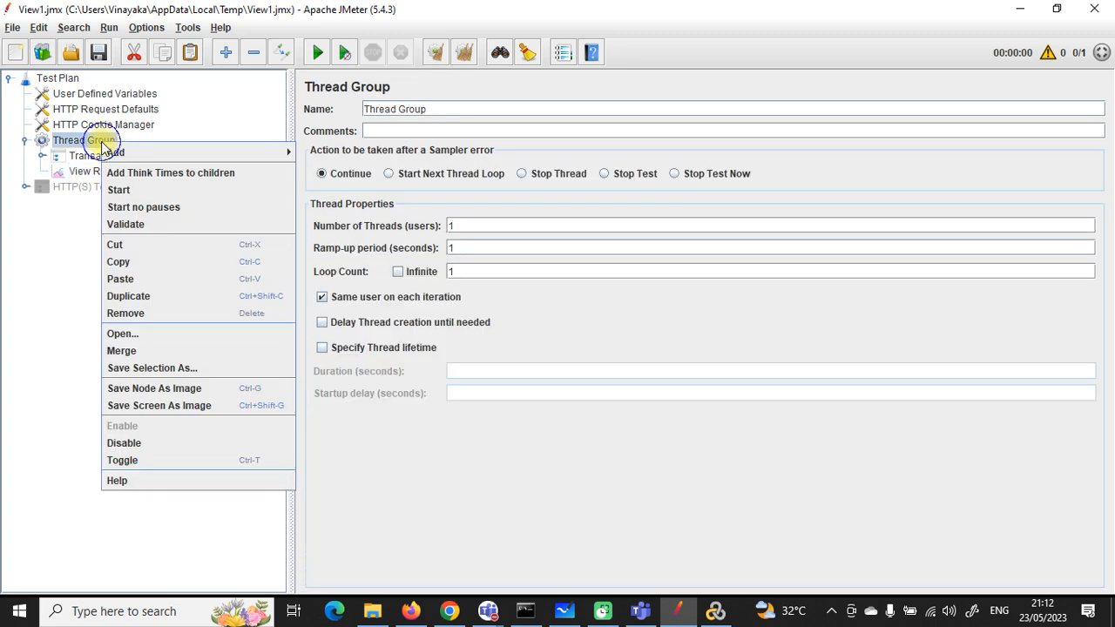
{"action": "mouse_move", "coordinate": [249, 154]}
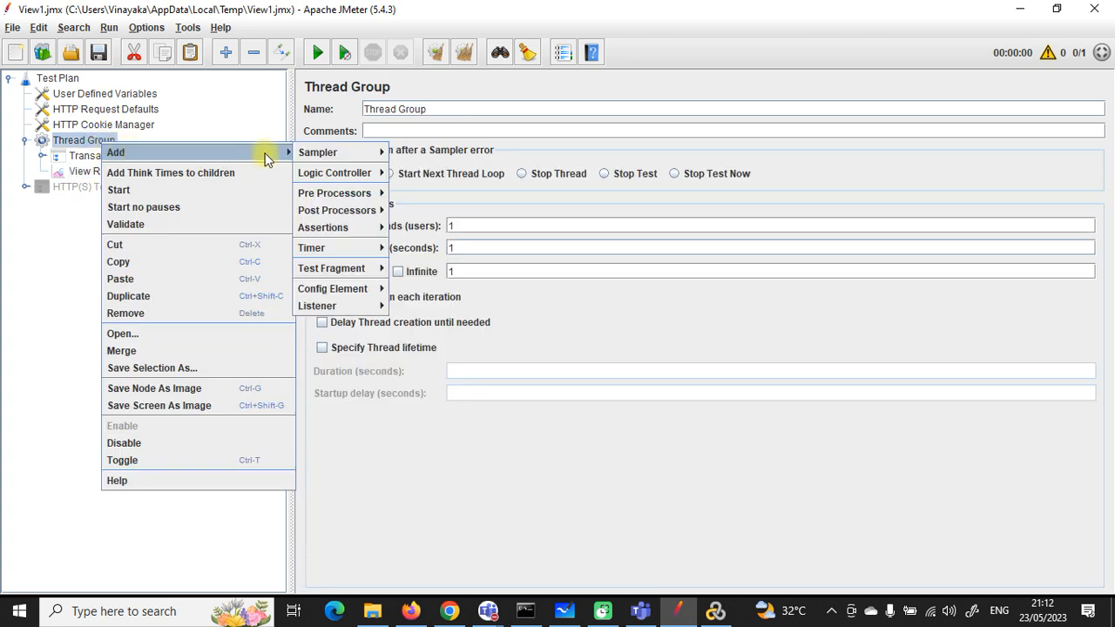
{"action": "mouse_move", "coordinate": [339, 302]}
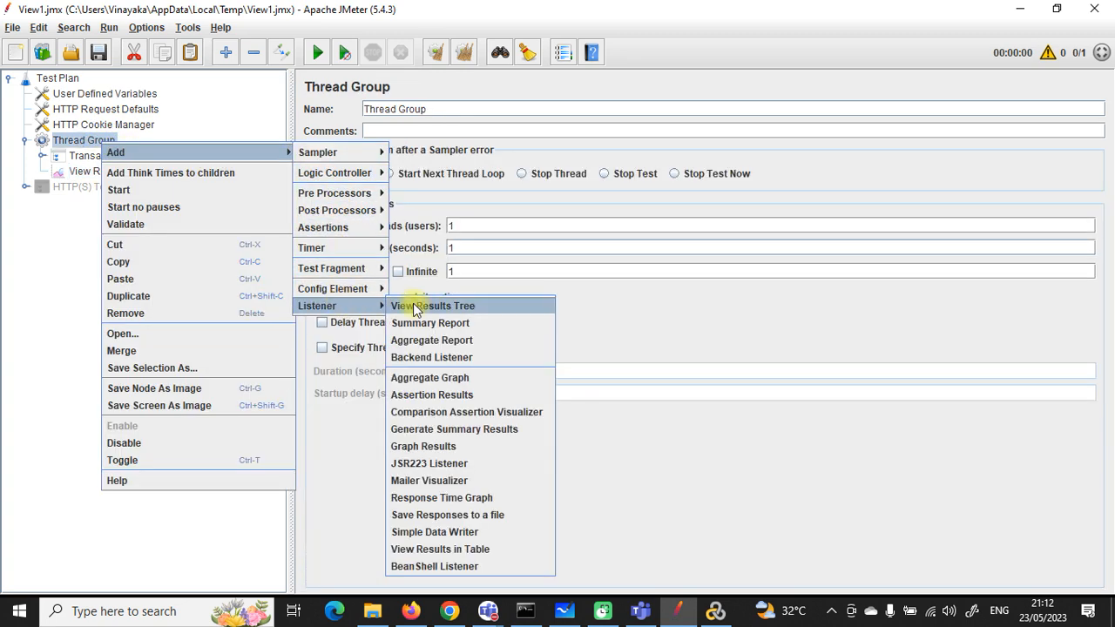
{"action": "left_click", "coordinate": [432, 340]}
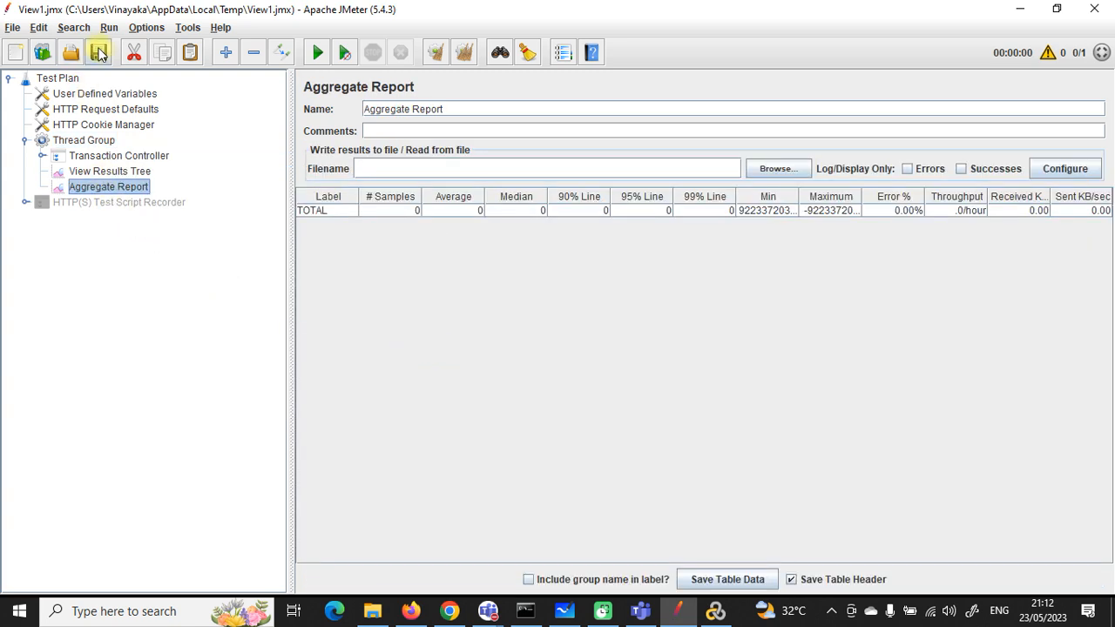
{"action": "left_click", "coordinate": [82, 141]}
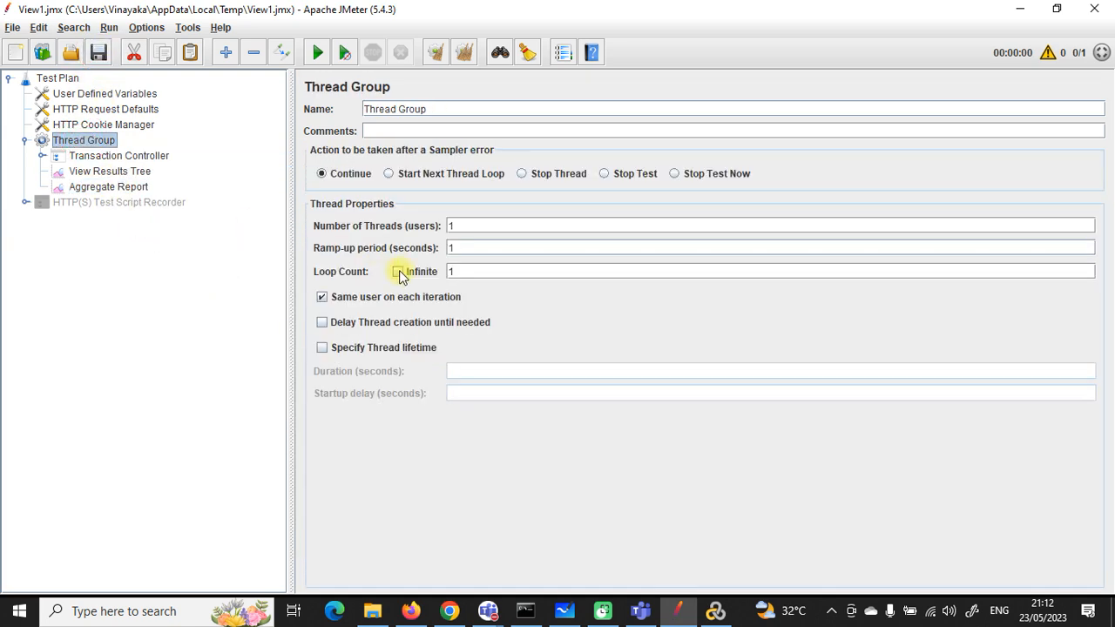
Set the Thread Group to 2 threads with a loop count of 2 and save the test plan.
{"action": "left_click", "coordinate": [451, 223]}
{"action": "type", "text": "2"}
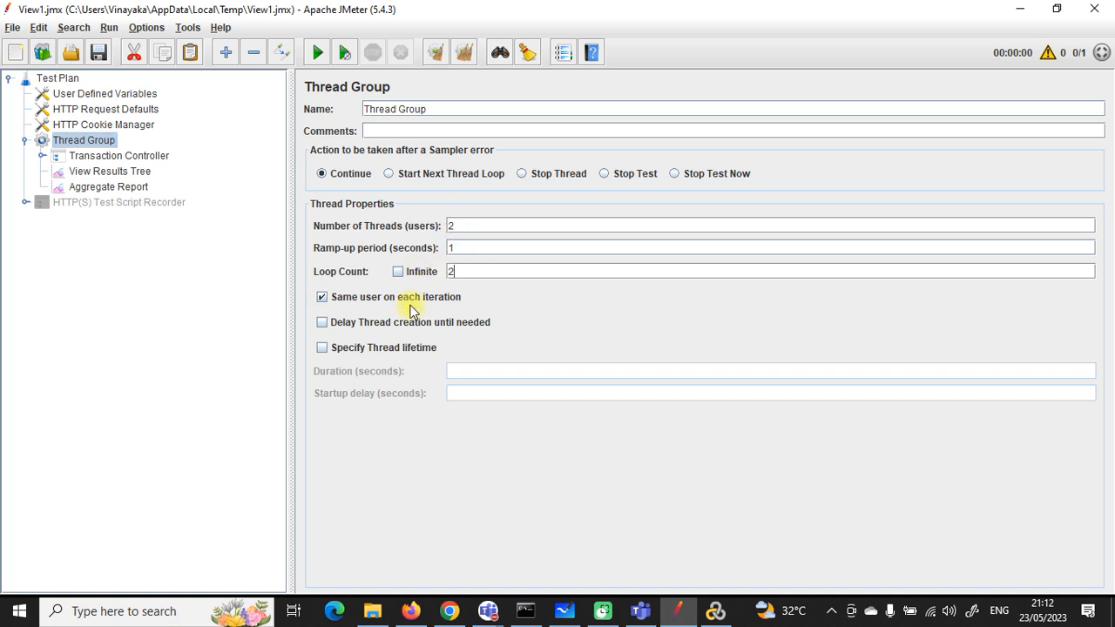
{"action": "left_click", "coordinate": [97, 52]}
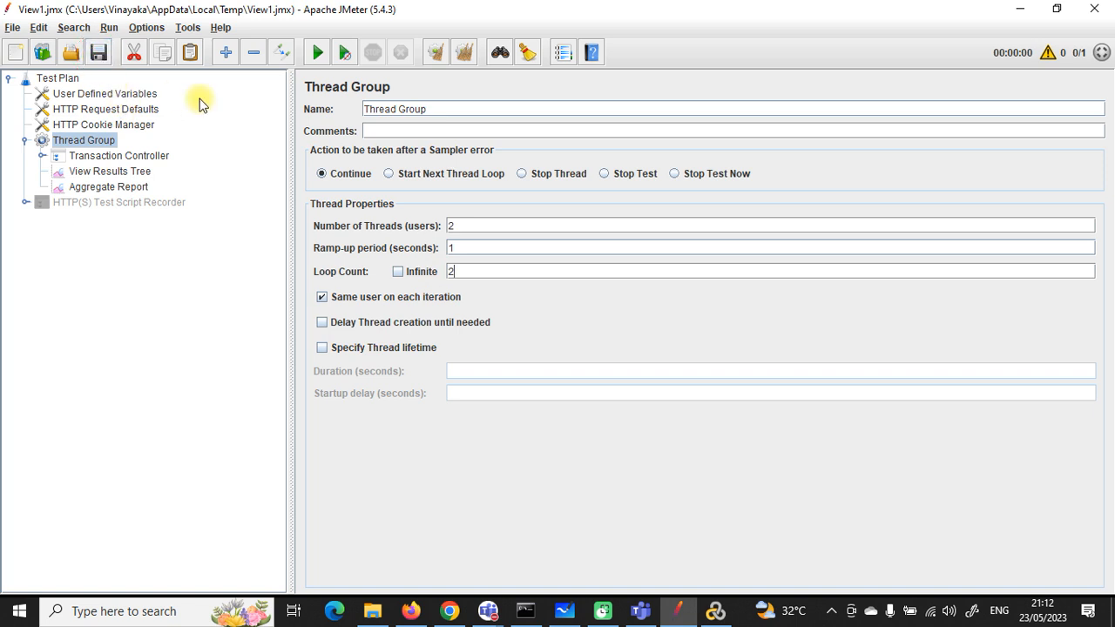
Run the test with the View Results Tree listener open.
{"action": "left_click", "coordinate": [131, 187]}
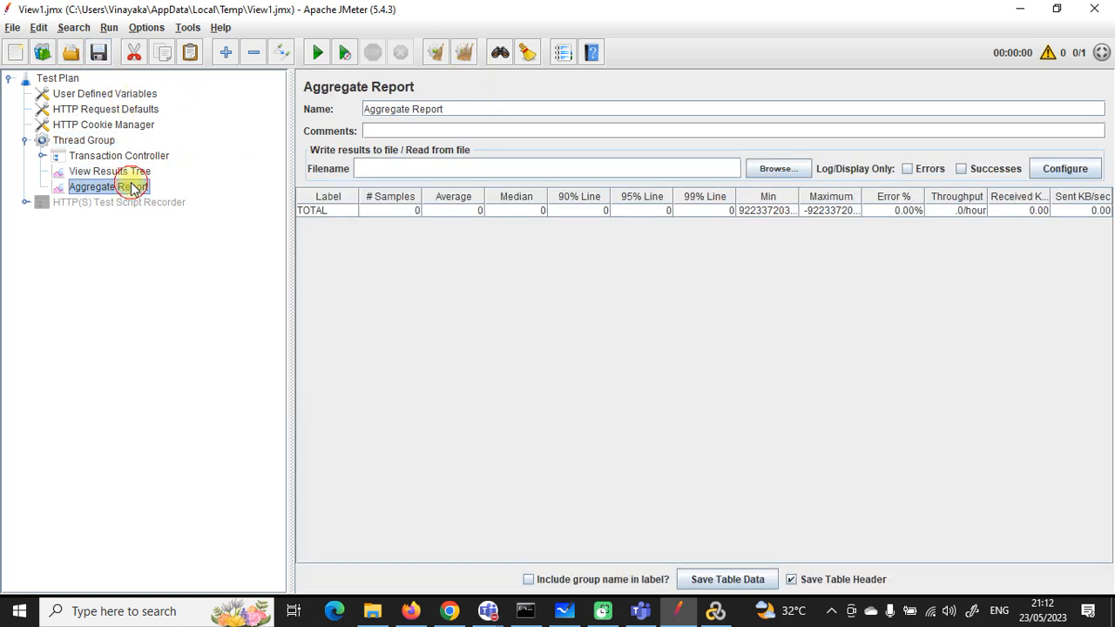
{"action": "left_click", "coordinate": [126, 171]}
{"action": "left_click", "coordinate": [318, 52]}
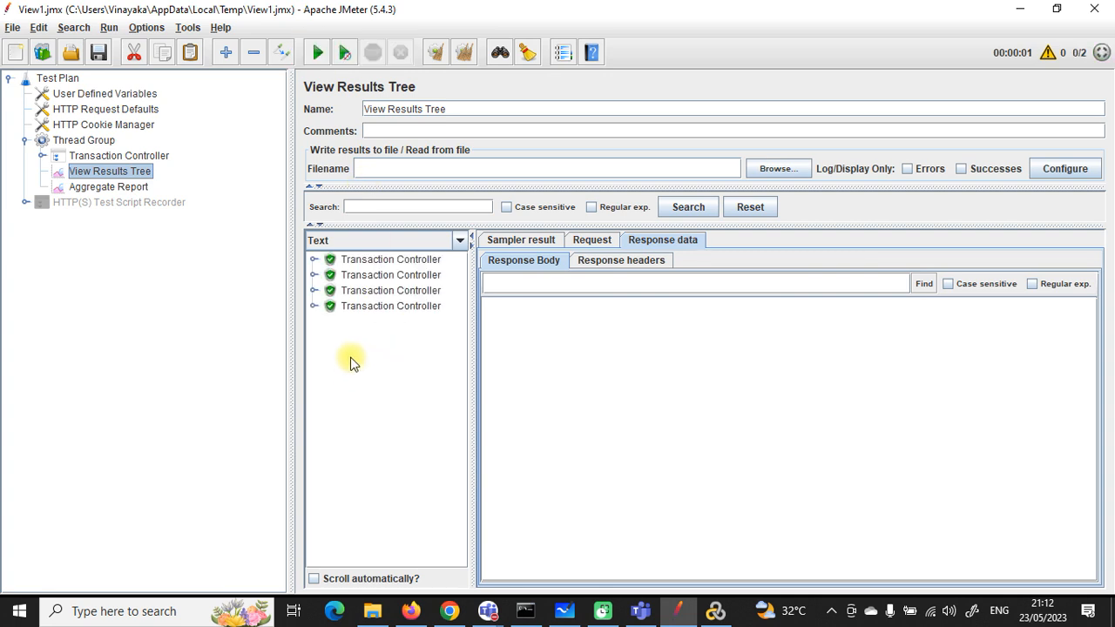
Widen the Label column of the Aggregate Report and check the Transaction Controller's average response time.
{"action": "left_click", "coordinate": [122, 187]}
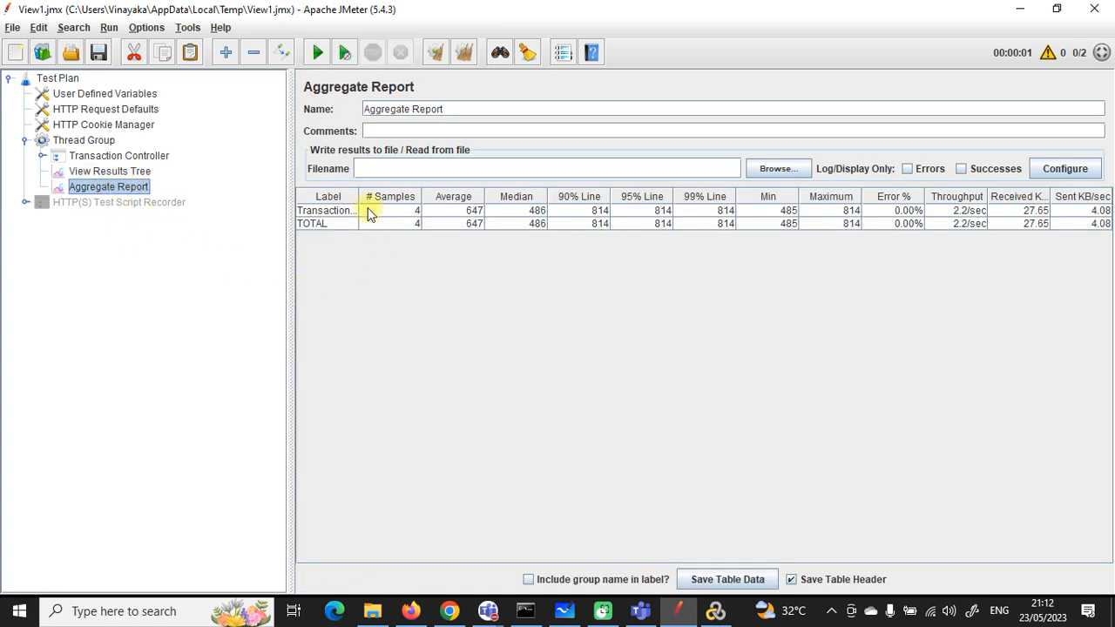
{"action": "left_click_drag", "start_coordinate": [357, 202], "coordinate": [415, 200]}
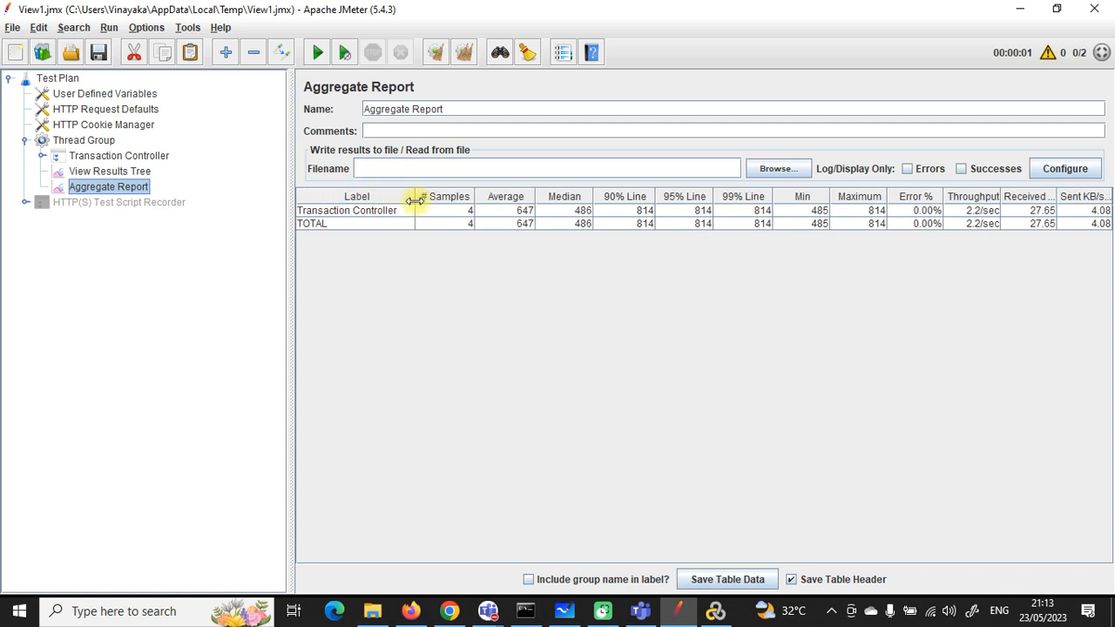
{"action": "left_click", "coordinate": [113, 155]}
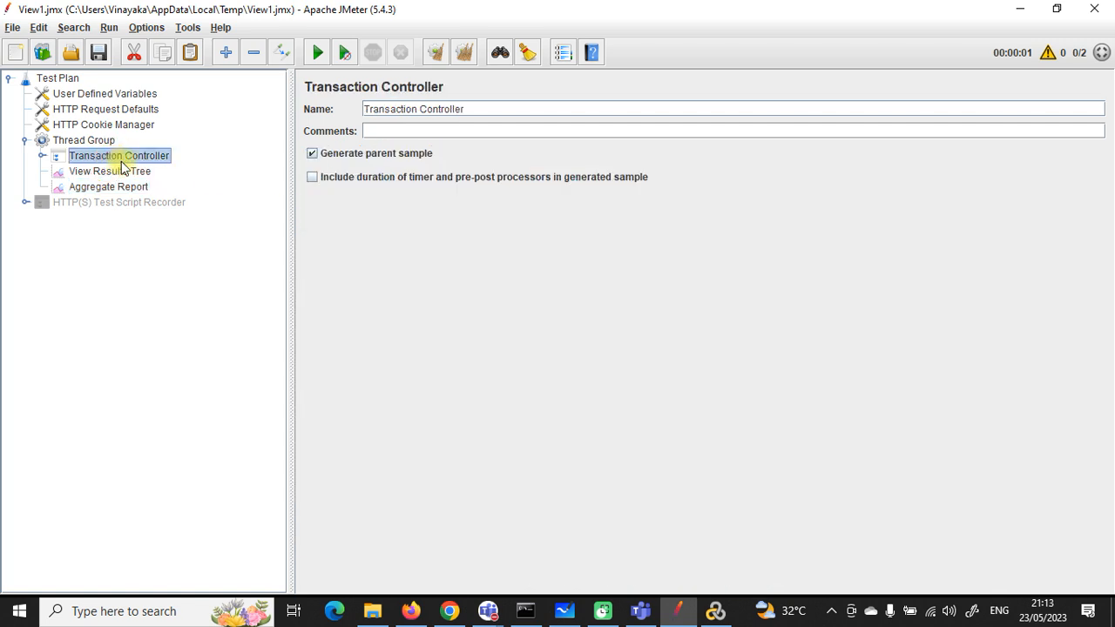
{"action": "left_click", "coordinate": [83, 187]}
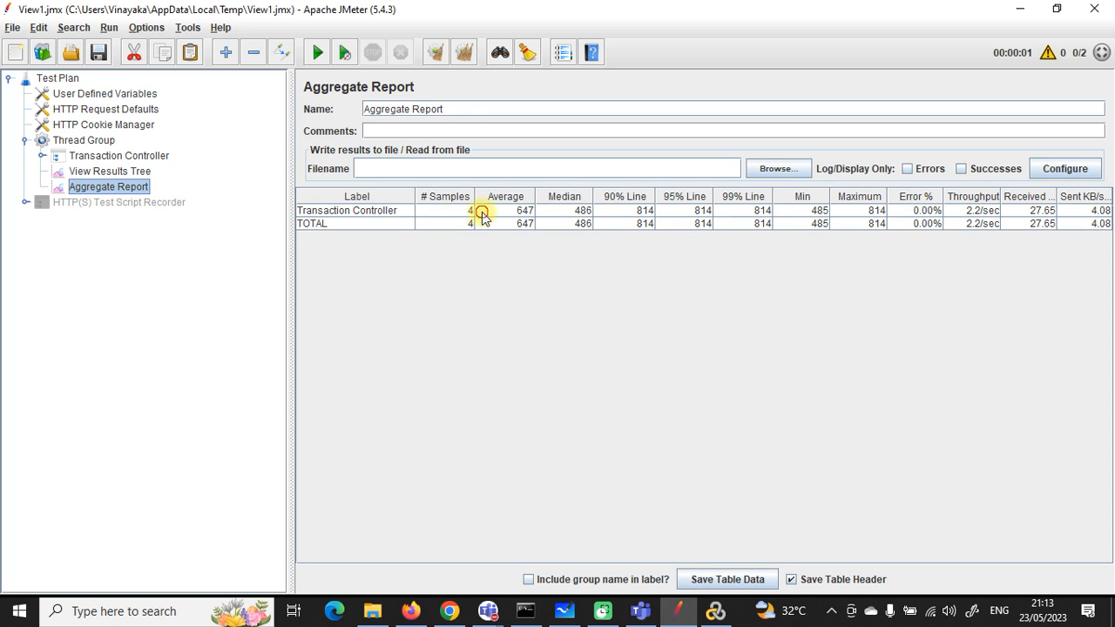
{"action": "left_click", "coordinate": [518, 212]}
{"action": "left_click", "coordinate": [521, 212]}
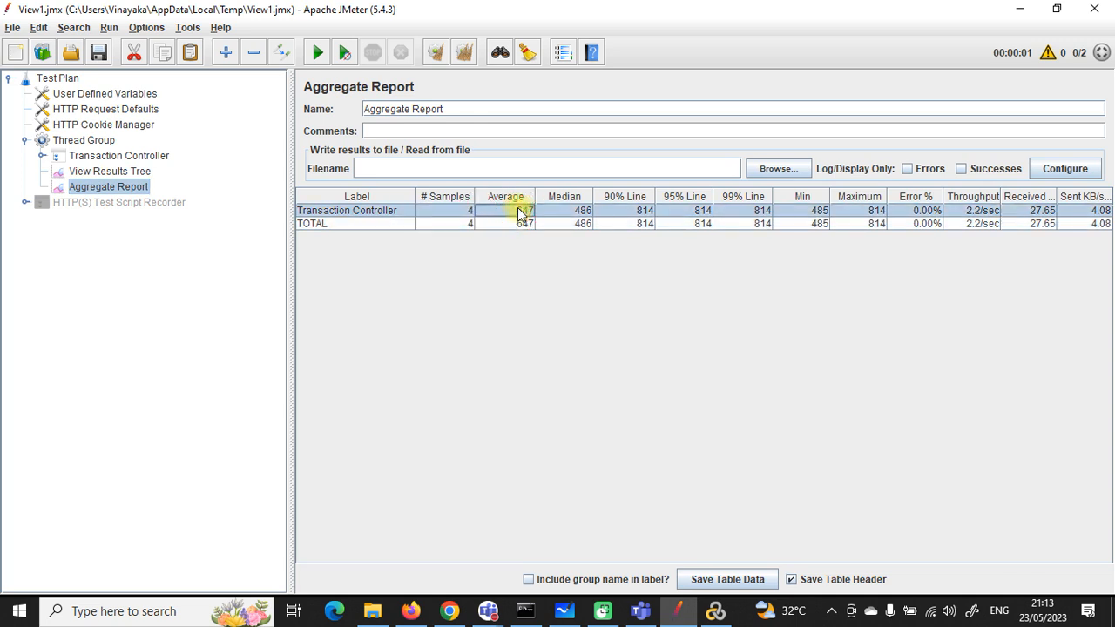
Look at the first two Transaction Controller results in the View Results Tree.
{"action": "left_click", "coordinate": [111, 171]}
{"action": "left_click", "coordinate": [386, 258]}
{"action": "left_click", "coordinate": [383, 275]}
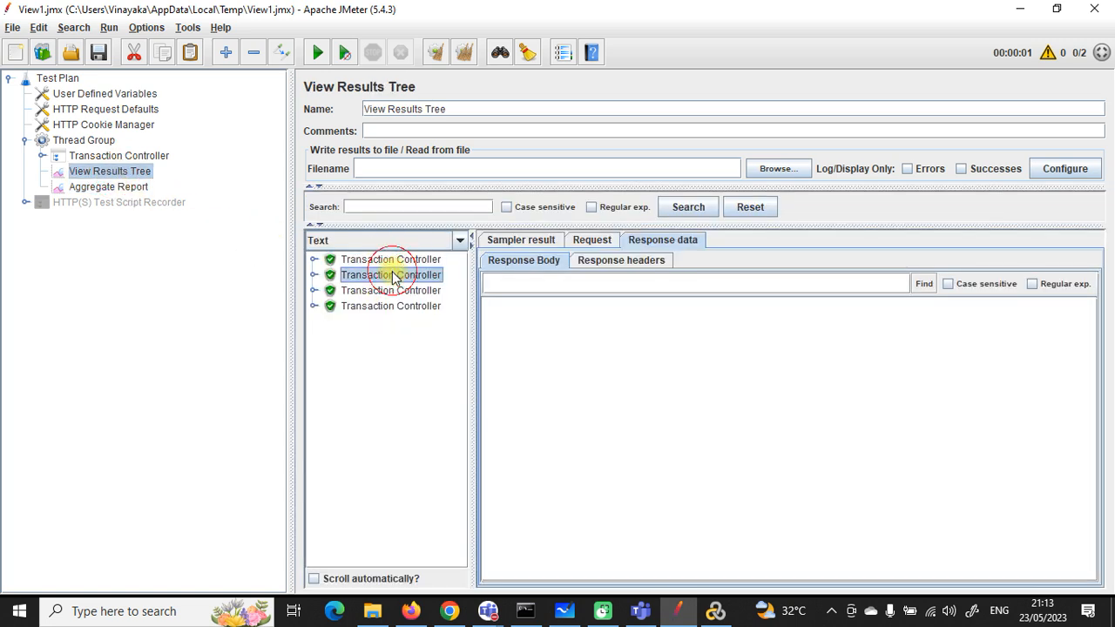
Set the Thread Group to loop infinitely and specify a thread lifetime with a duration of 30 seconds.
{"action": "left_click", "coordinate": [92, 140]}
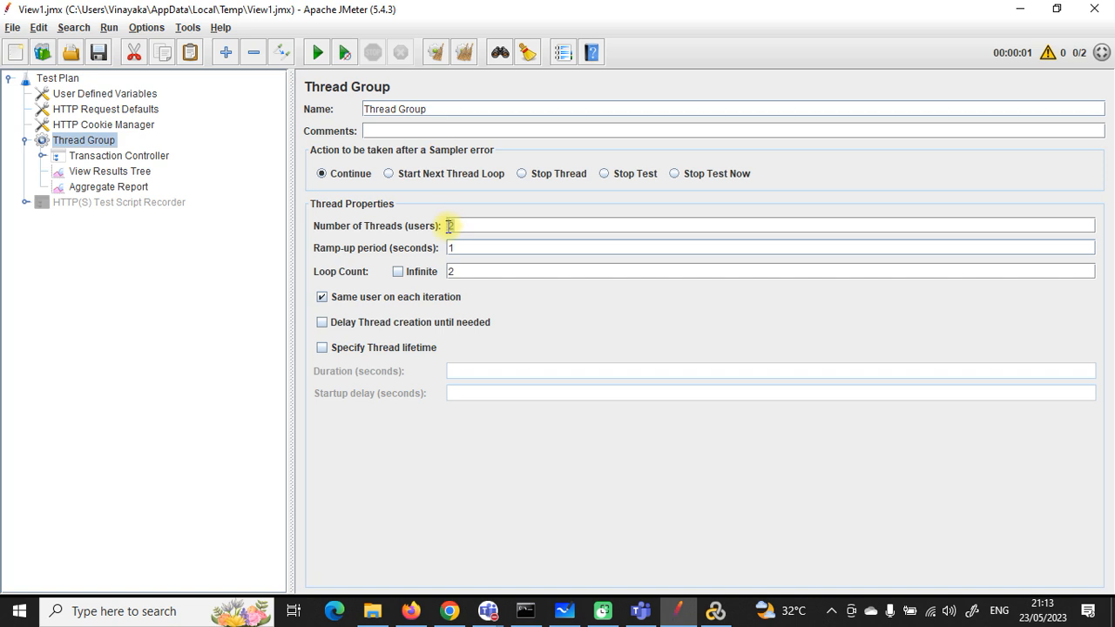
{"action": "left_click_drag", "start_coordinate": [465, 270], "coordinate": [443, 271]}
{"action": "left_click", "coordinate": [450, 273]}
{"action": "double_click", "coordinate": [450, 273]}
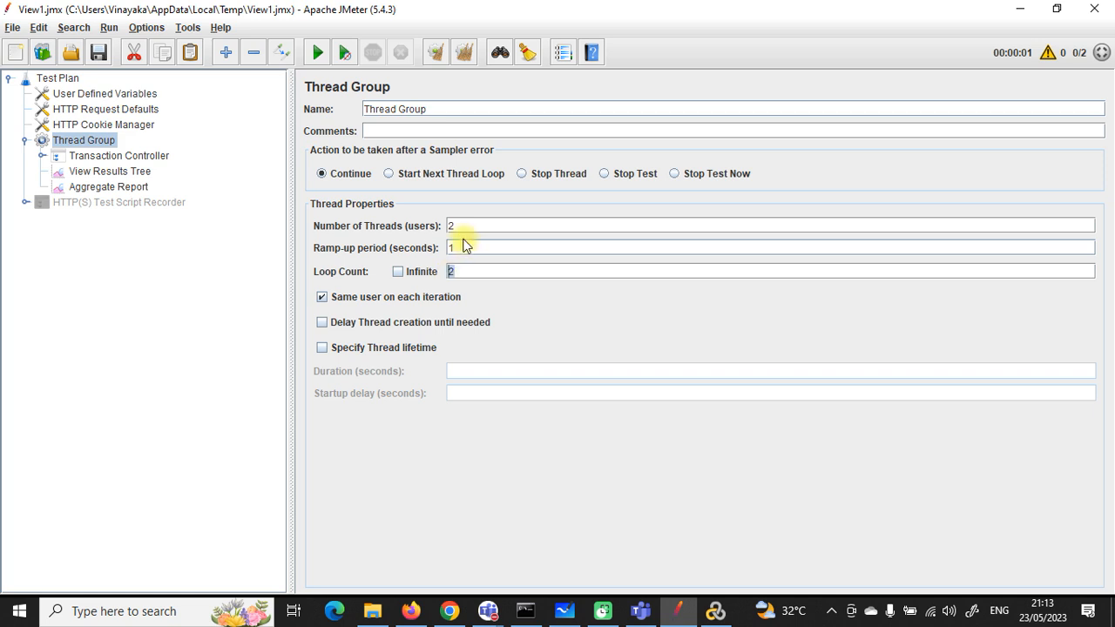
{"action": "left_click", "coordinate": [399, 272]}
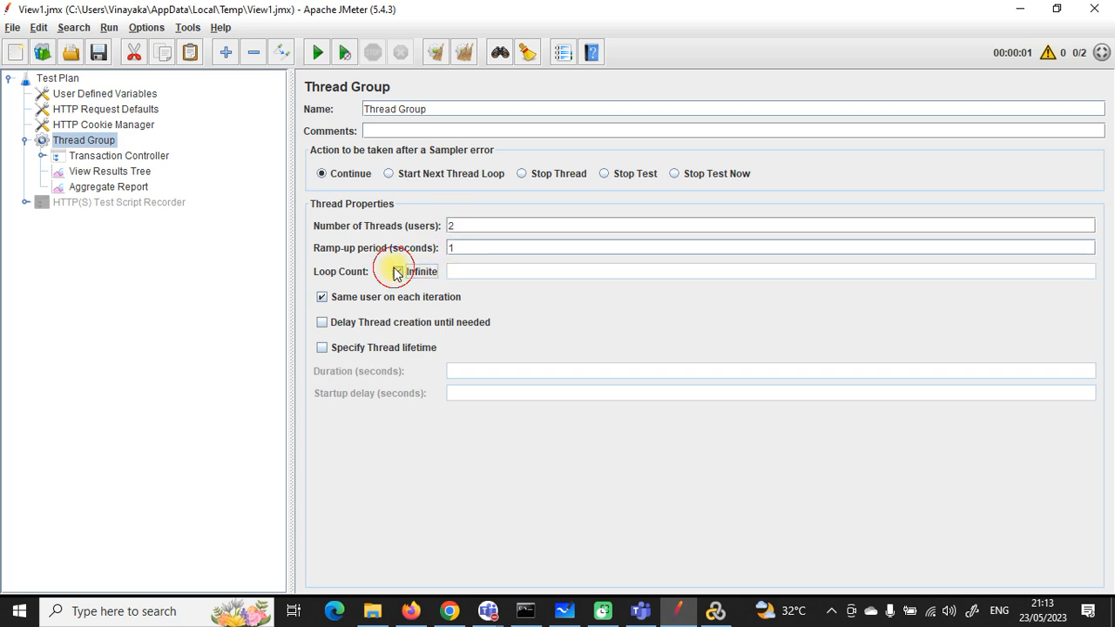
{"action": "left_click", "coordinate": [322, 349]}
{"action": "left_click", "coordinate": [470, 372]}
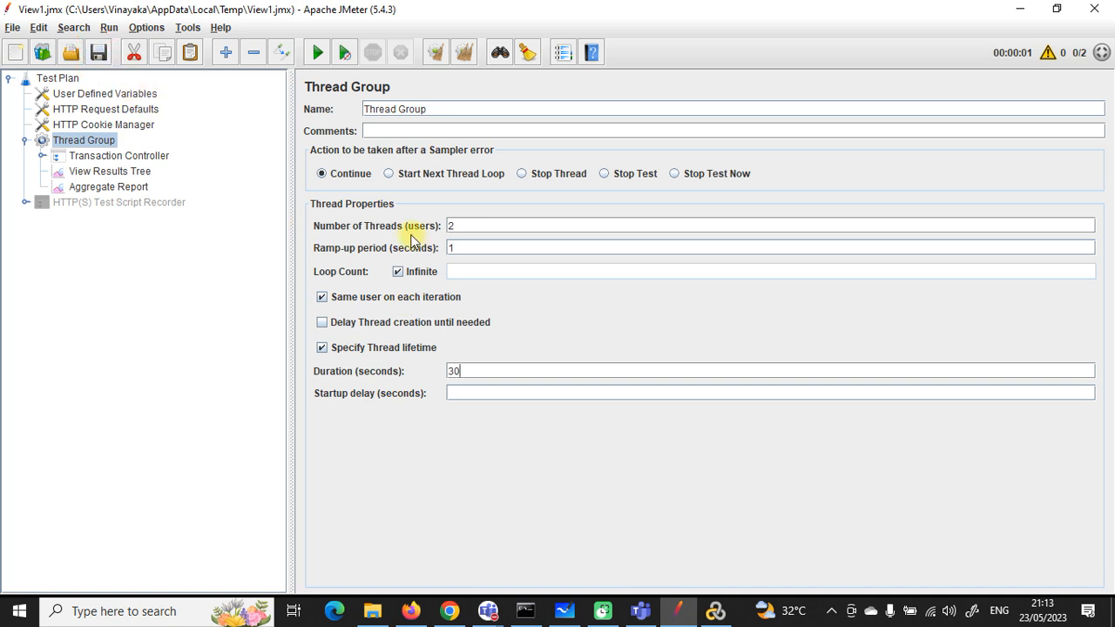
Set the Thread Group's number of threads to 1 and save the test plan.
{"action": "double_click", "coordinate": [463, 227]}
{"action": "type", "text": "1"}
{"action": "left_click", "coordinate": [97, 54]}
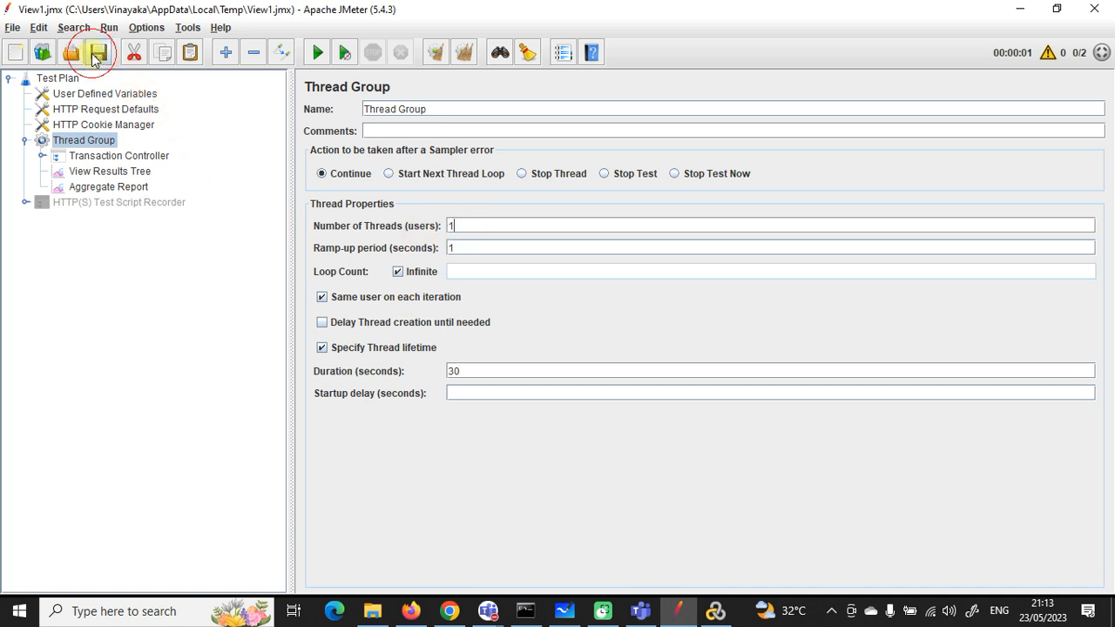
{"action": "double_click", "coordinate": [455, 372]}
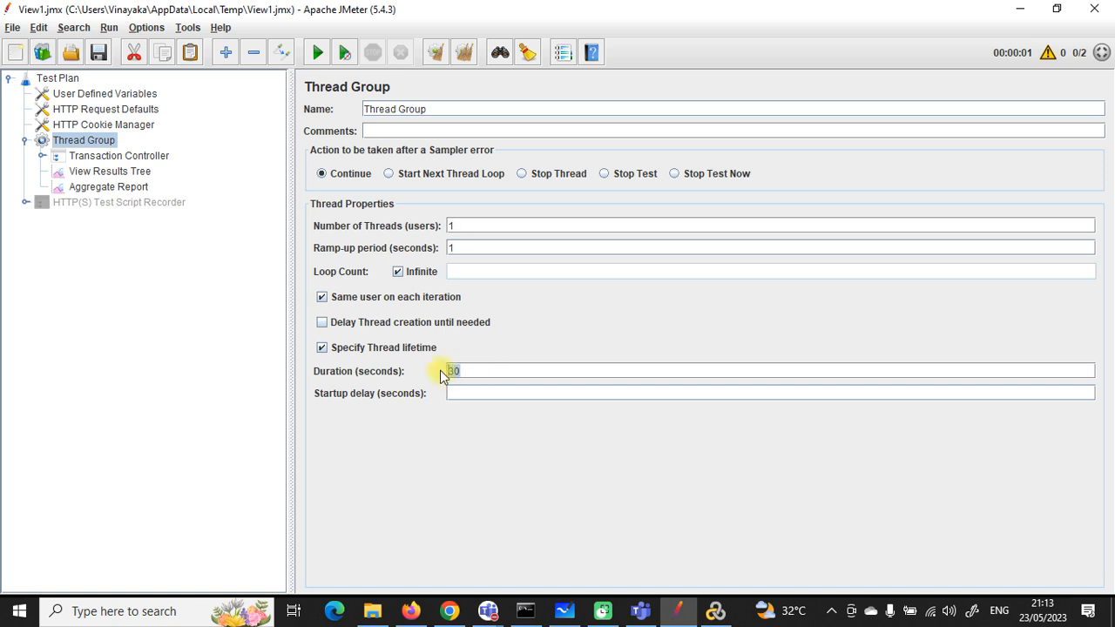
{"action": "left_click", "coordinate": [100, 52]}
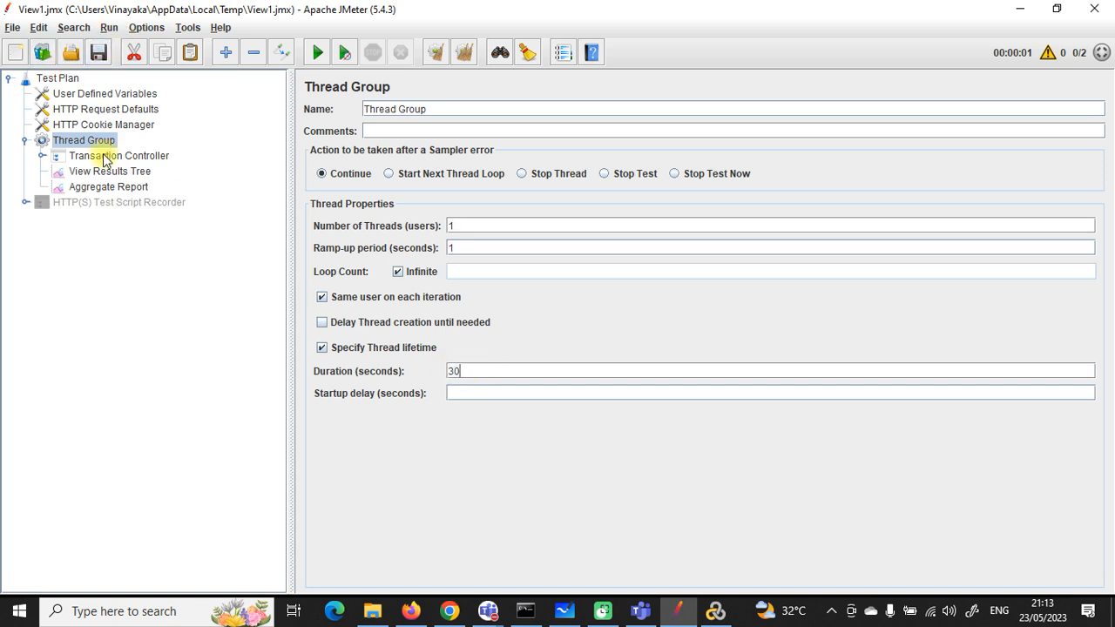
Clear all earlier results from both listeners and run the test with the Aggregate Report open.
{"action": "left_click", "coordinate": [108, 171]}
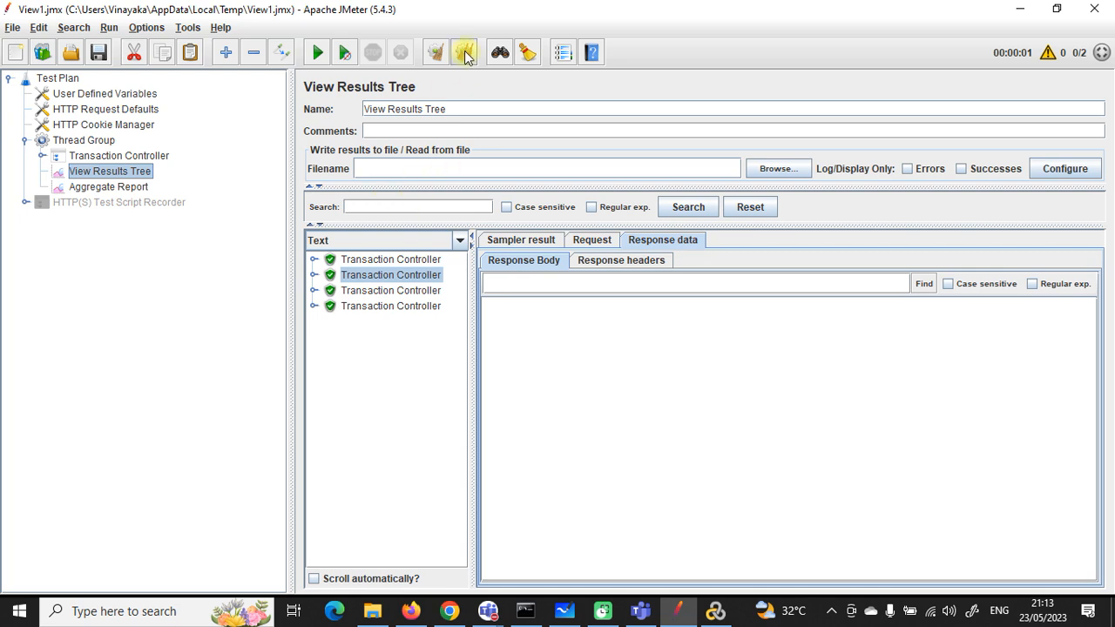
{"action": "left_click", "coordinate": [110, 187]}
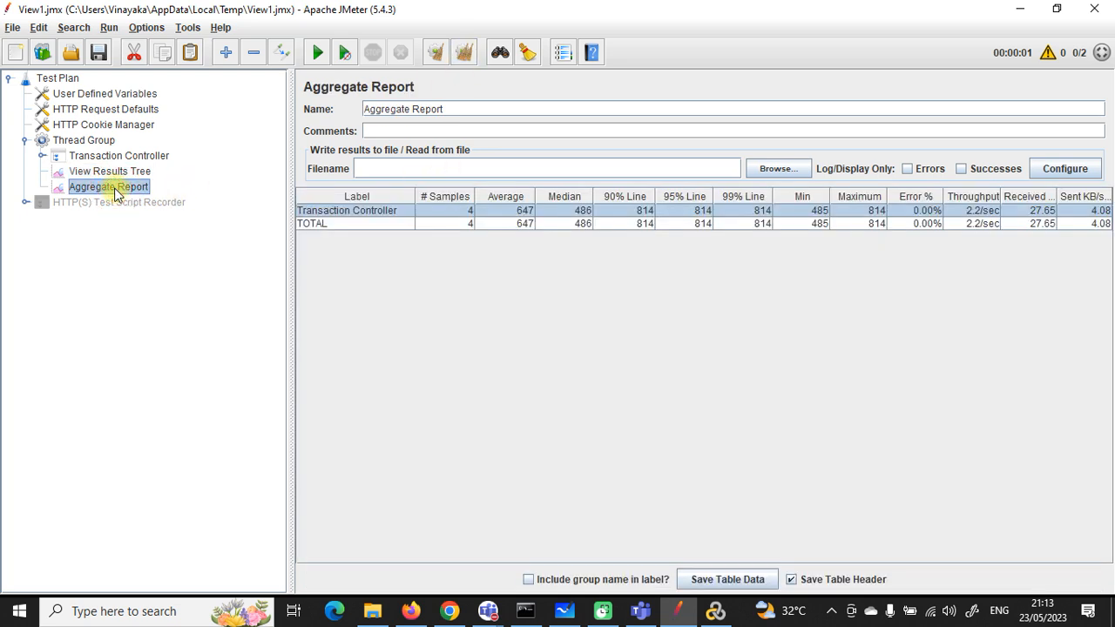
{"action": "left_click", "coordinate": [463, 52]}
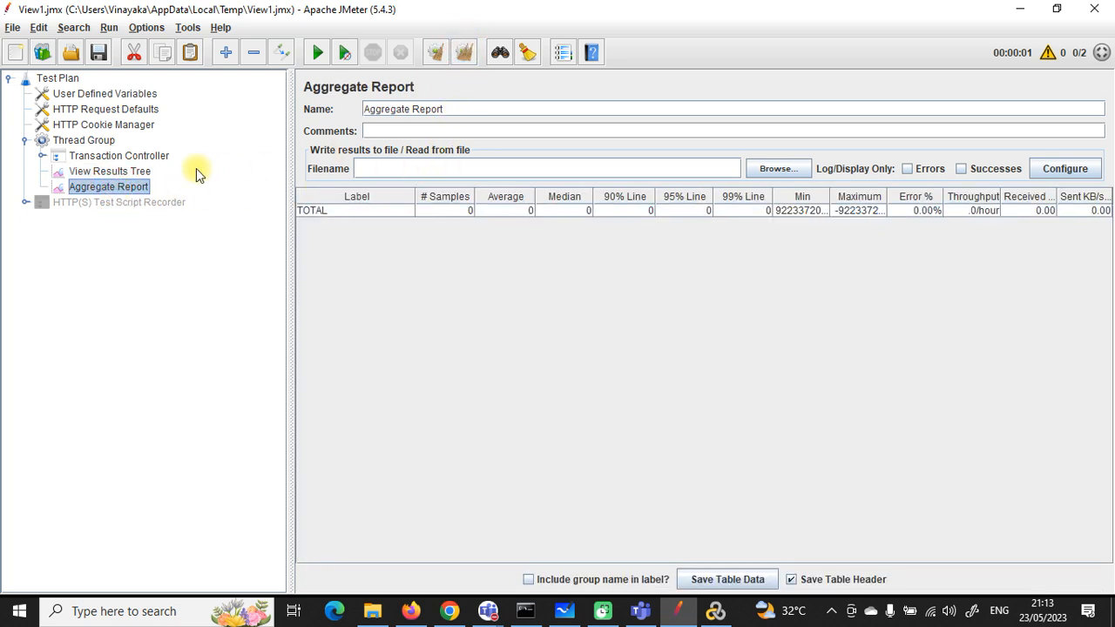
{"action": "left_click", "coordinate": [133, 172]}
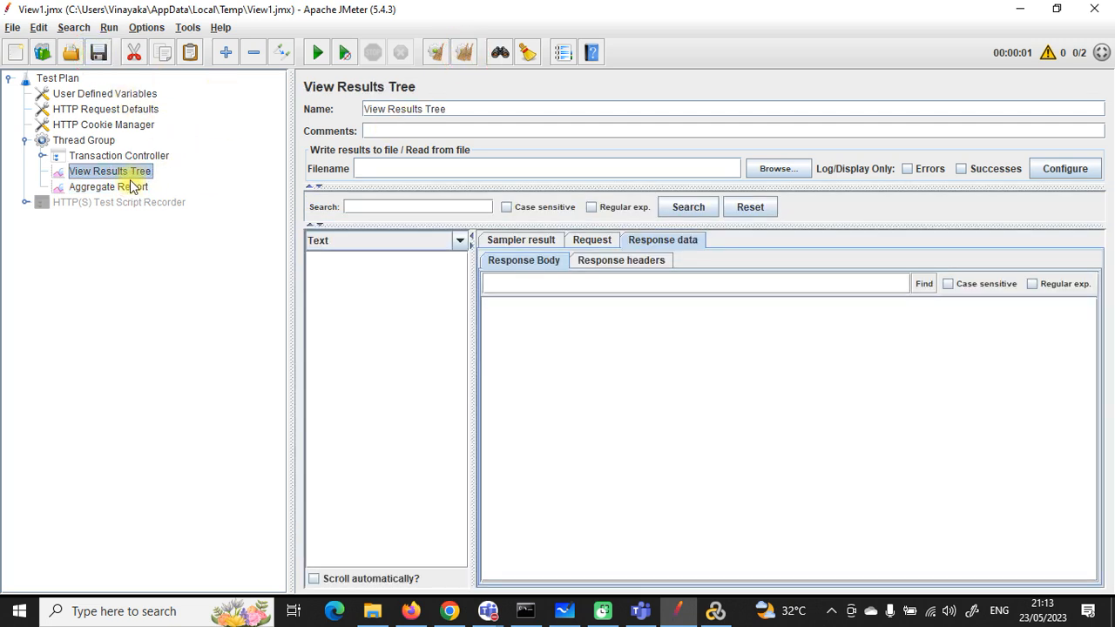
{"action": "left_click", "coordinate": [132, 186]}
{"action": "left_click", "coordinate": [318, 52]}
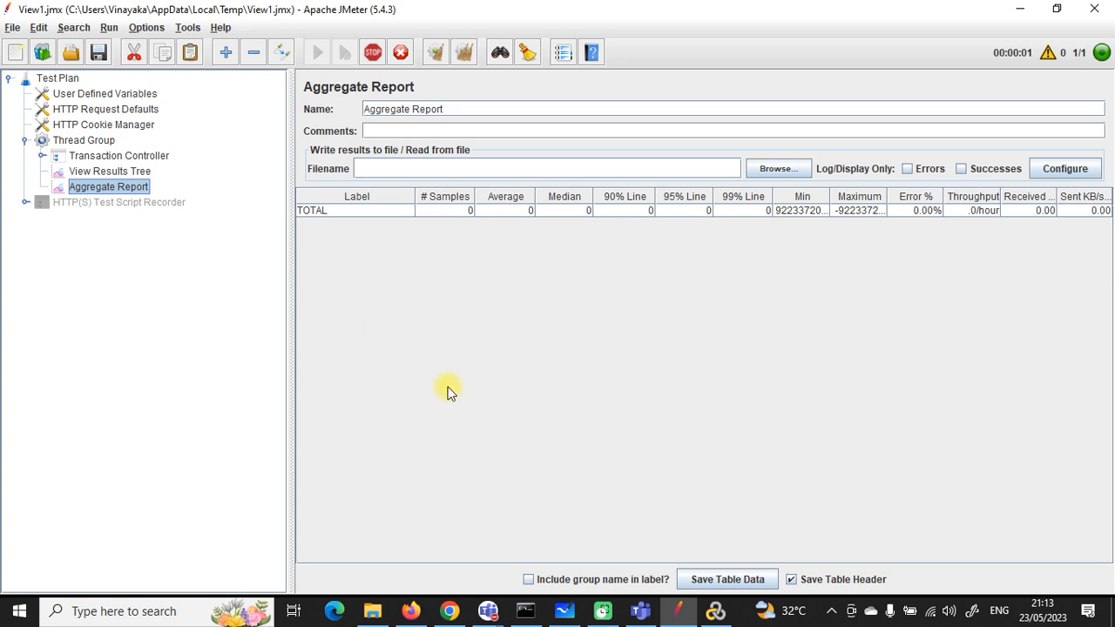
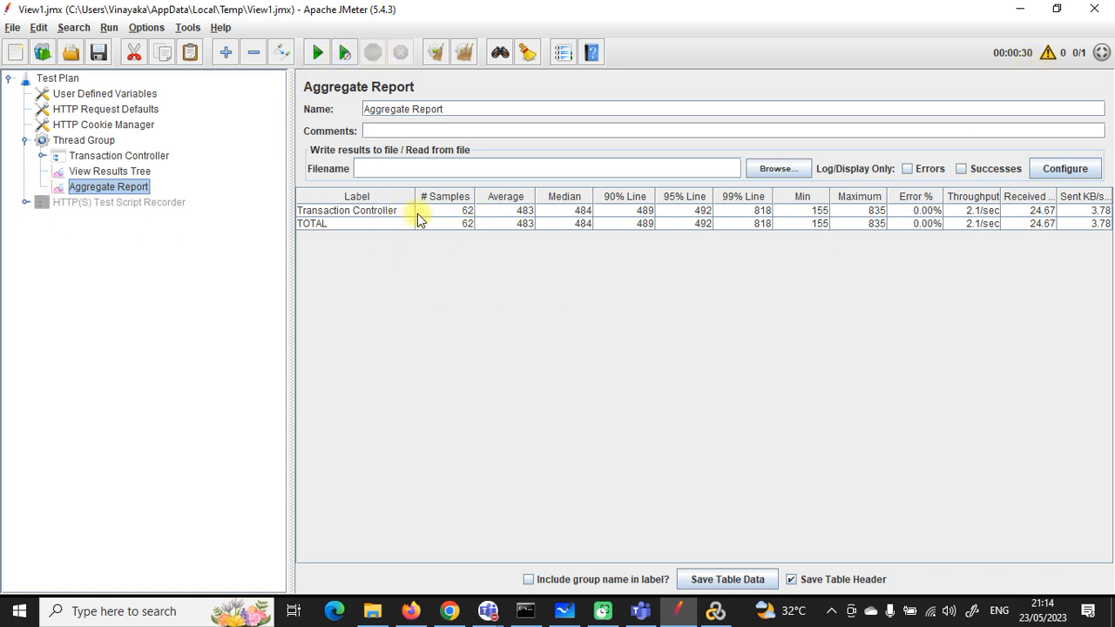
Check the sample count and average response time in the Aggregate Report of the 30-second run.
{"action": "left_click", "coordinate": [463, 212]}
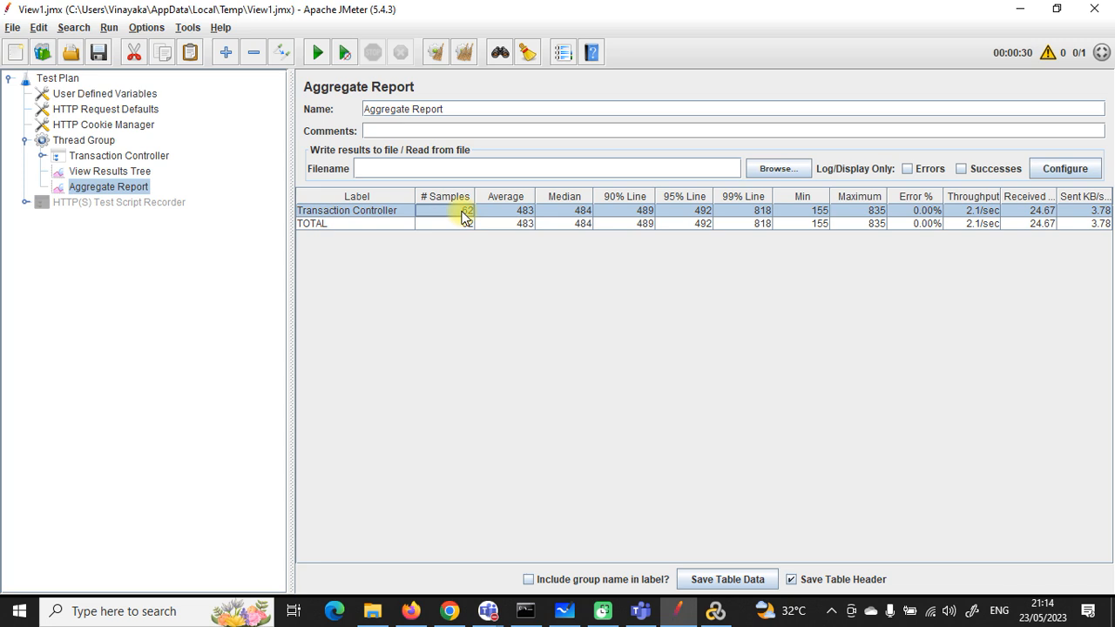
{"action": "left_click", "coordinate": [523, 213]}
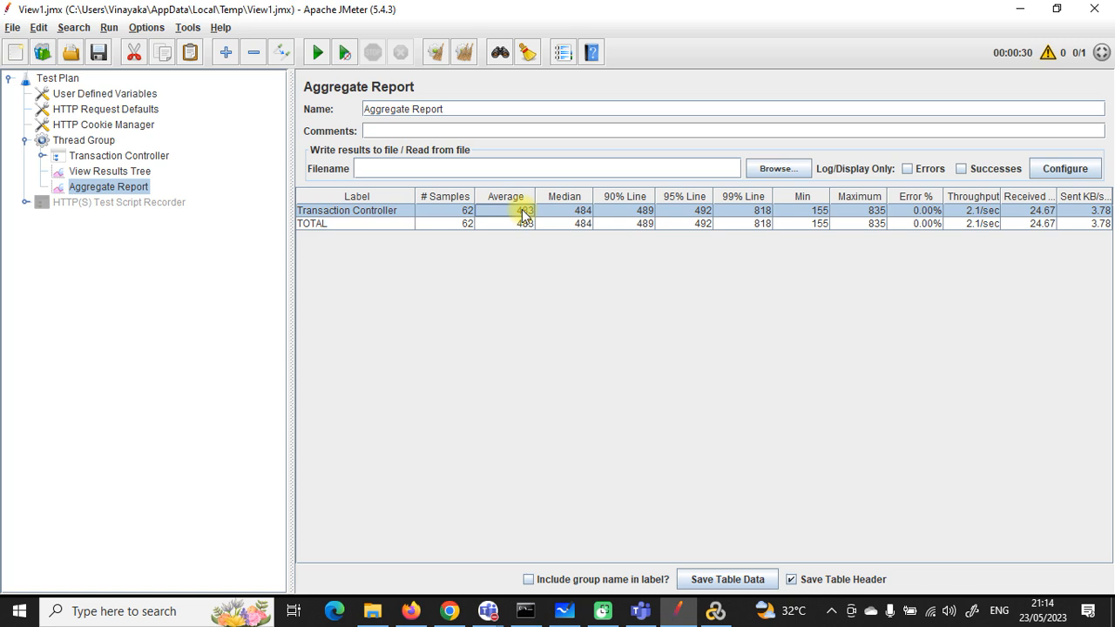
{"action": "left_click", "coordinate": [525, 224]}
{"action": "left_click", "coordinate": [525, 212]}
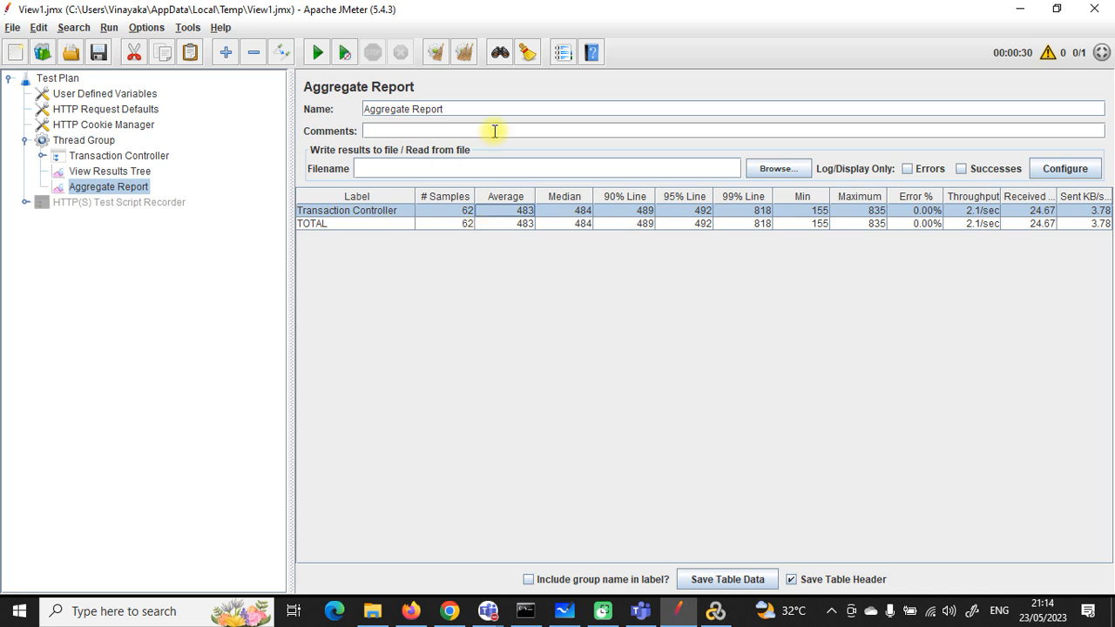
Show the desktop, point out the Controller and Analysis shortcuts, and switch back to JMeter.
{"action": "left_click", "coordinate": [1020, 9]}
{"action": "left_click", "coordinate": [1024, 17]}
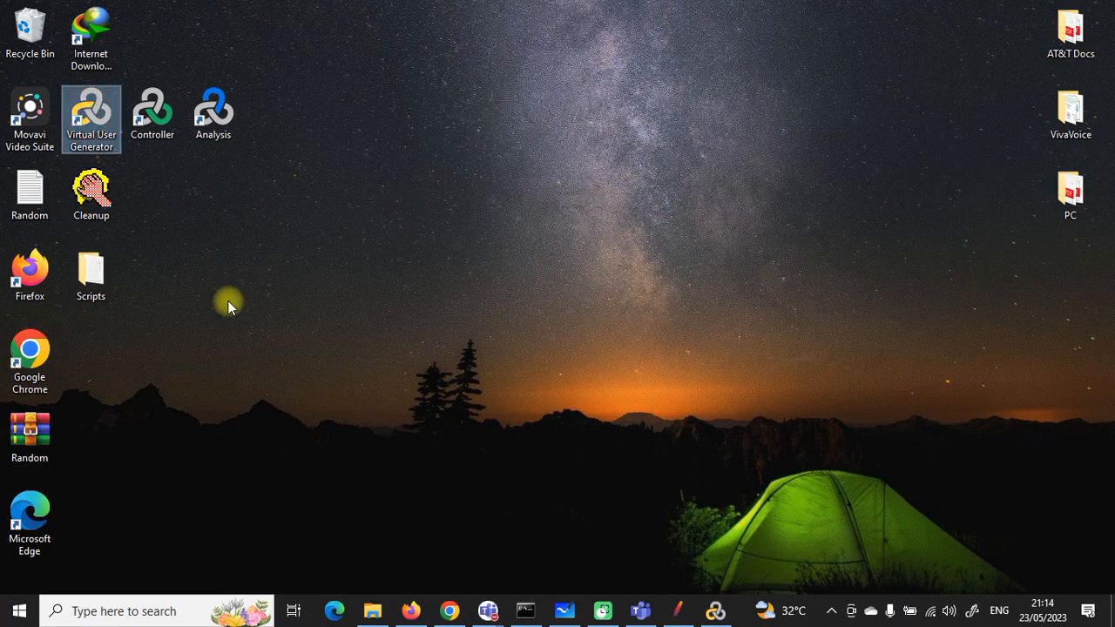
{"action": "left_click", "coordinate": [153, 114]}
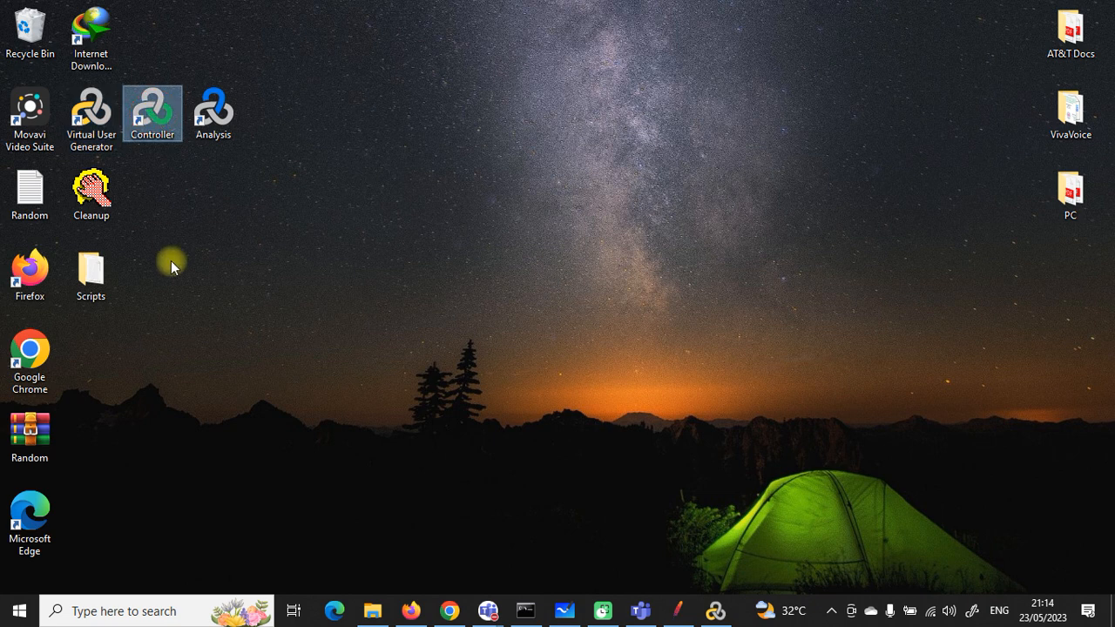
{"action": "left_click", "coordinate": [214, 111]}
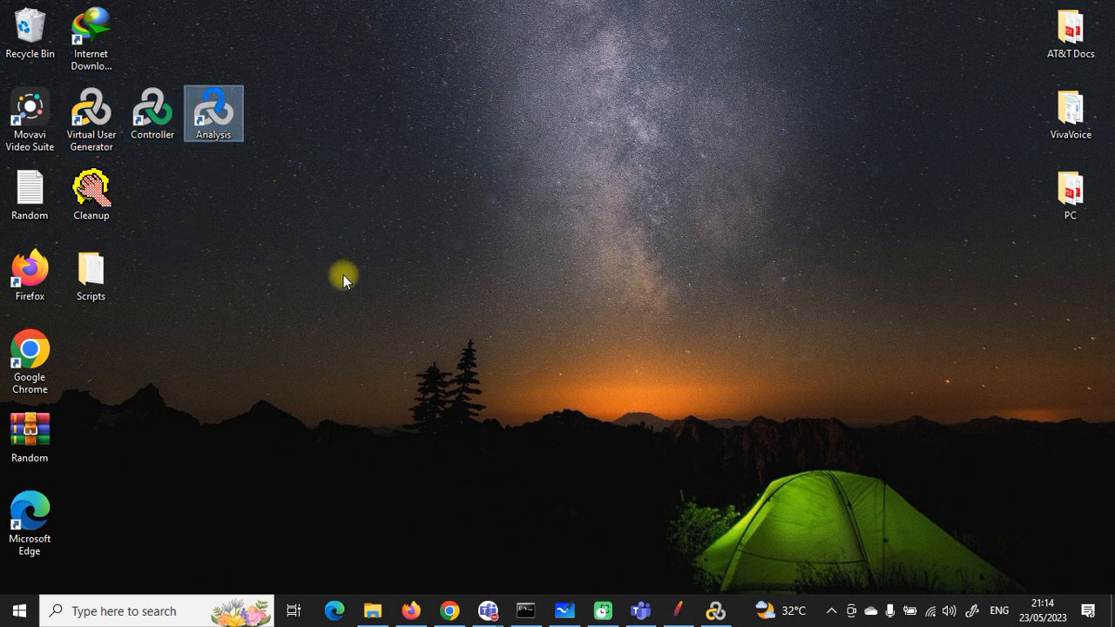
{"action": "left_click", "coordinate": [678, 610]}
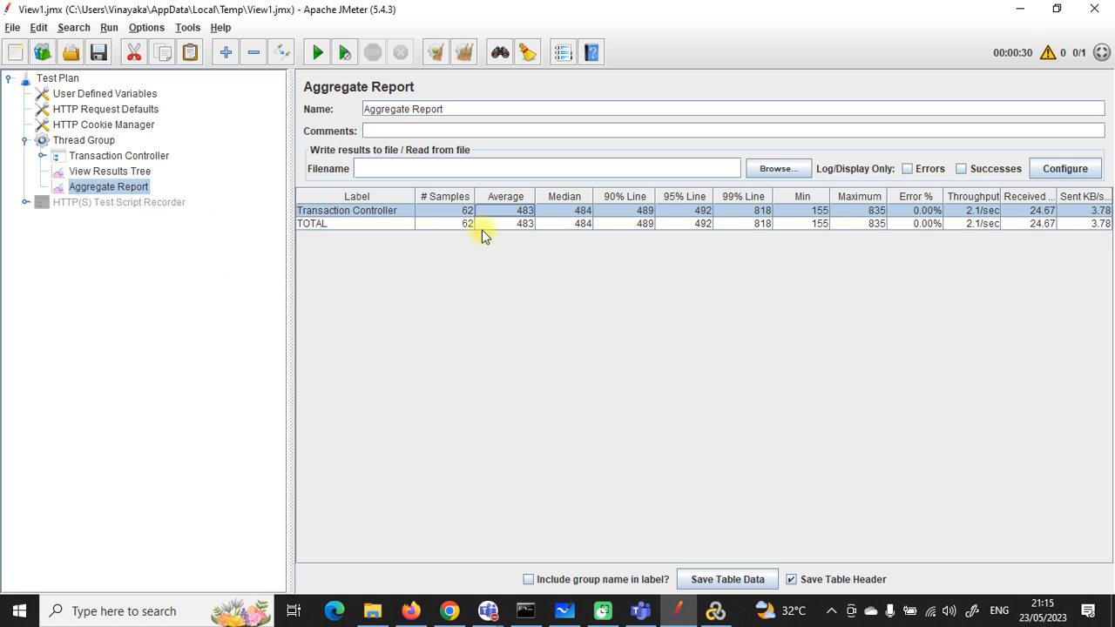
Check the 95% Line and Error % values in the Aggregate Report.
{"action": "left_click", "coordinate": [708, 213]}
{"action": "left_click", "coordinate": [897, 210]}
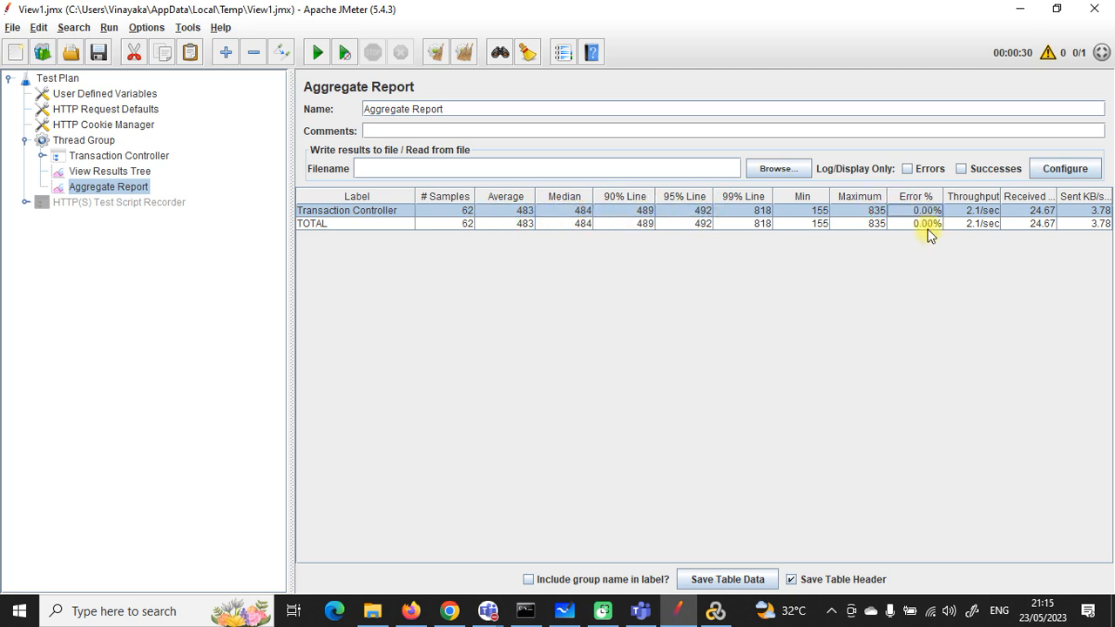
{"action": "left_click", "coordinate": [927, 224]}
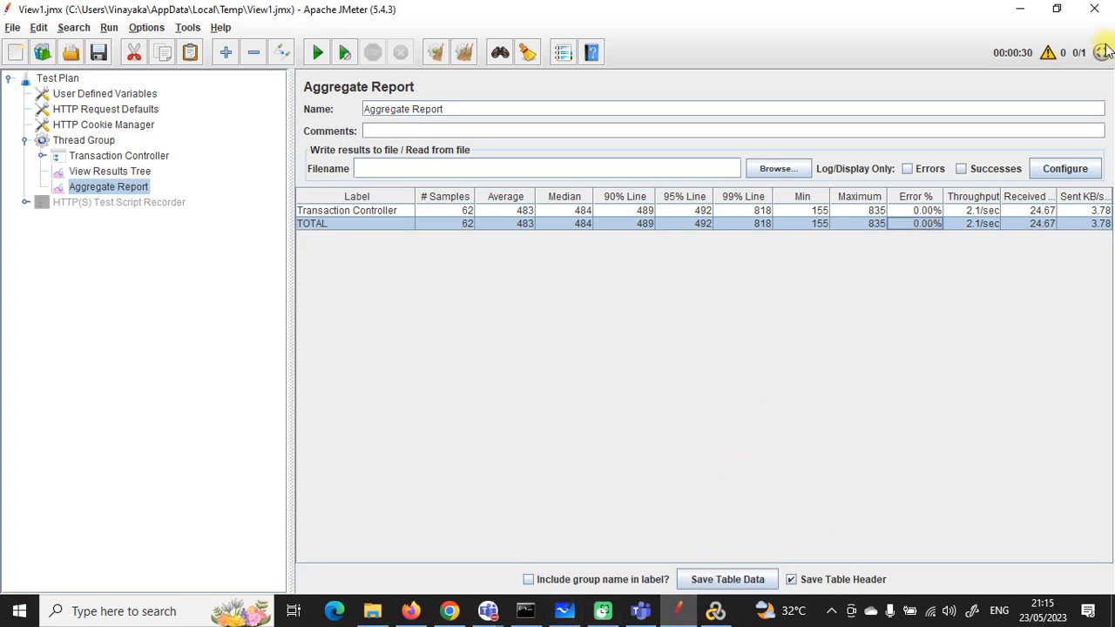
Show the desktop once more, return to JMeter, and view the run's results in the View Results Tree.
{"action": "left_click", "coordinate": [1013, 13]}
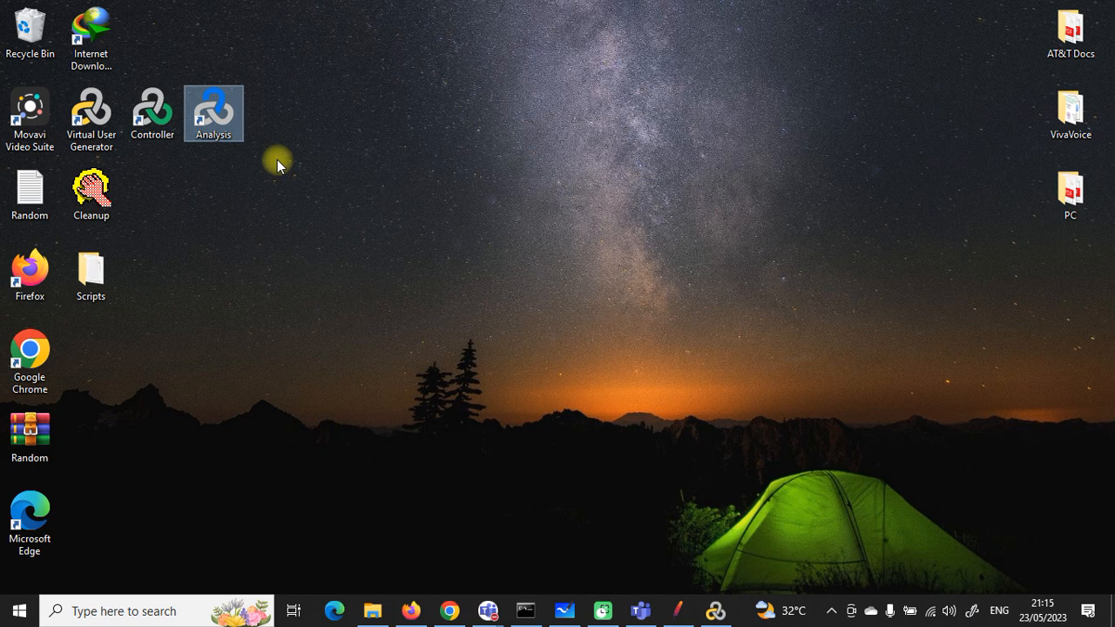
{"action": "left_click", "coordinate": [678, 611]}
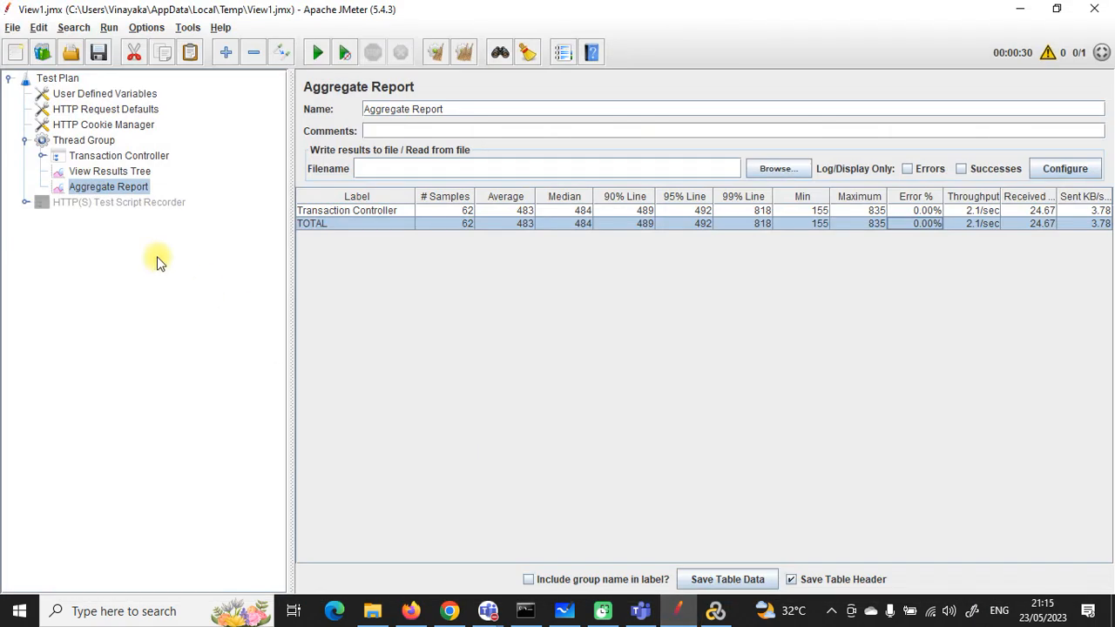
{"action": "left_click", "coordinate": [109, 157]}
{"action": "left_click", "coordinate": [107, 172]}
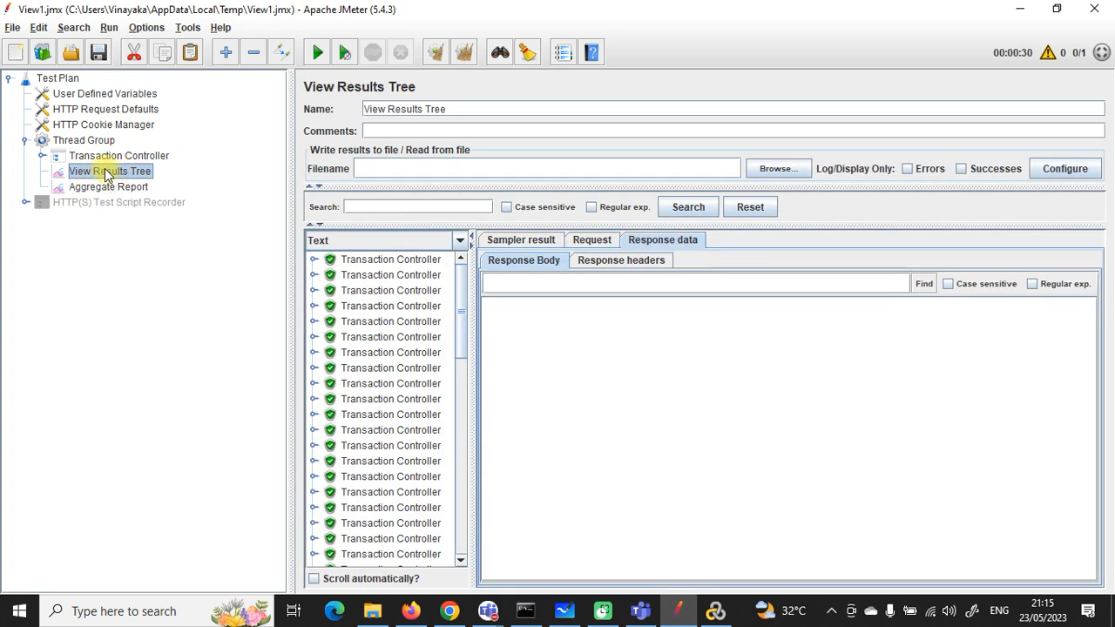
Review the listed Transaction Controller samples and the Aggregate Report, show the desktop briefly, and return to JMeter.
{"action": "scroll", "coordinate": [360, 354], "scroll_direction": "down", "scroll_amount": 10}
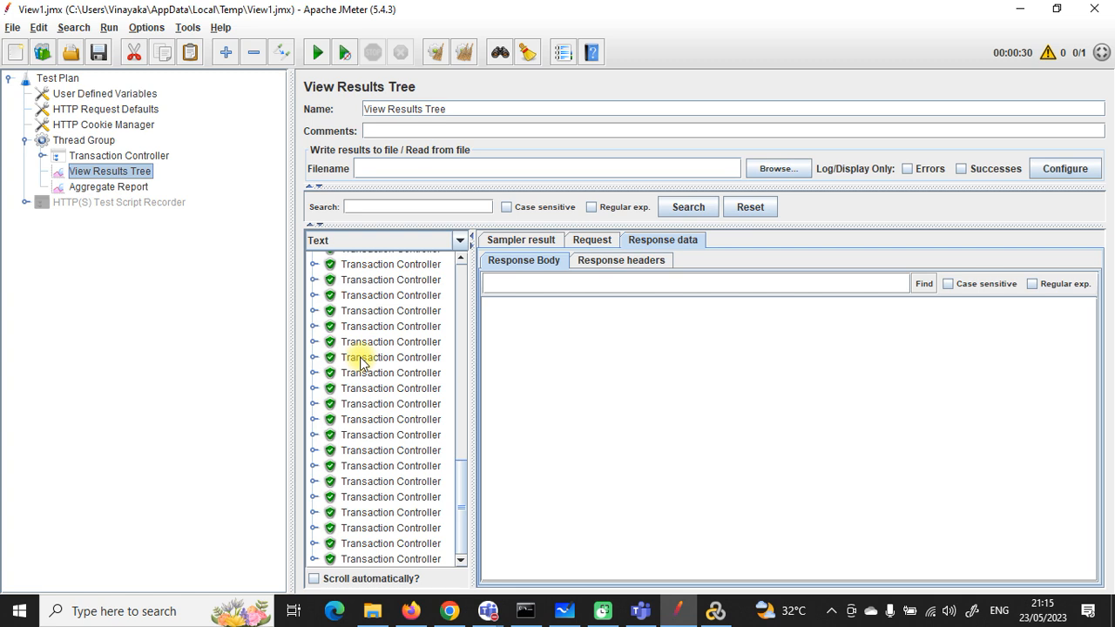
{"action": "left_click", "coordinate": [122, 186]}
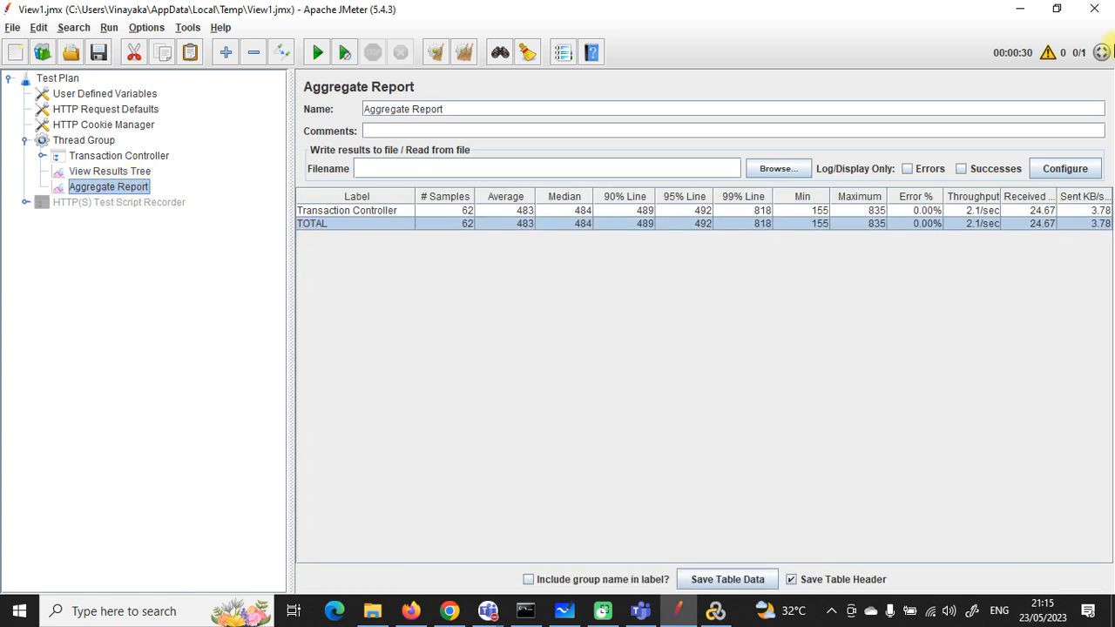
{"action": "left_click", "coordinate": [1020, 9]}
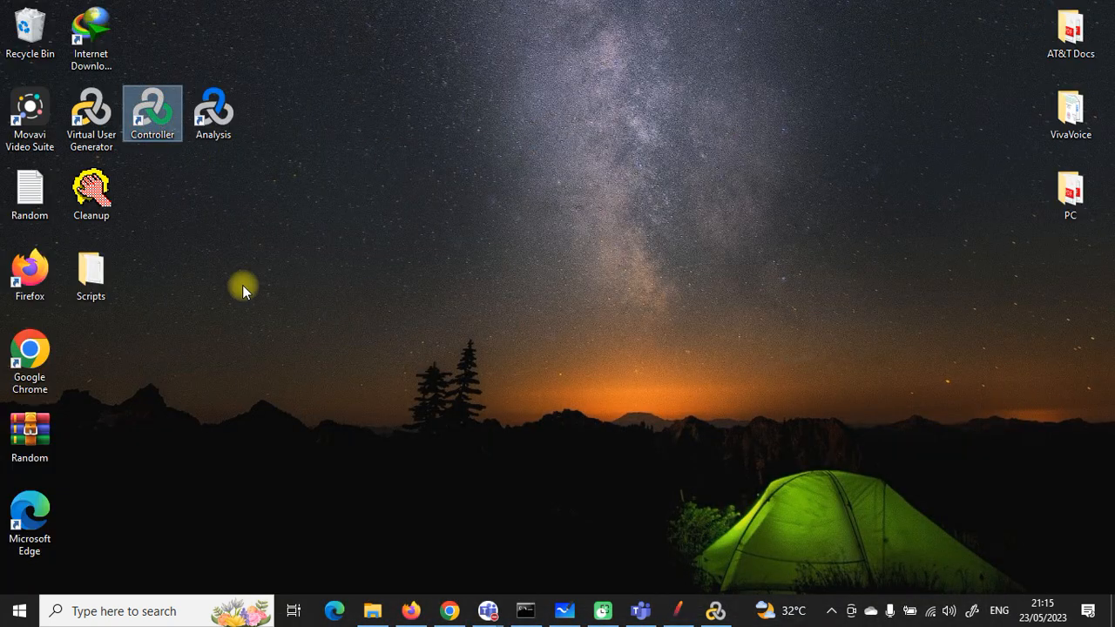
{"action": "left_click", "coordinate": [678, 610]}
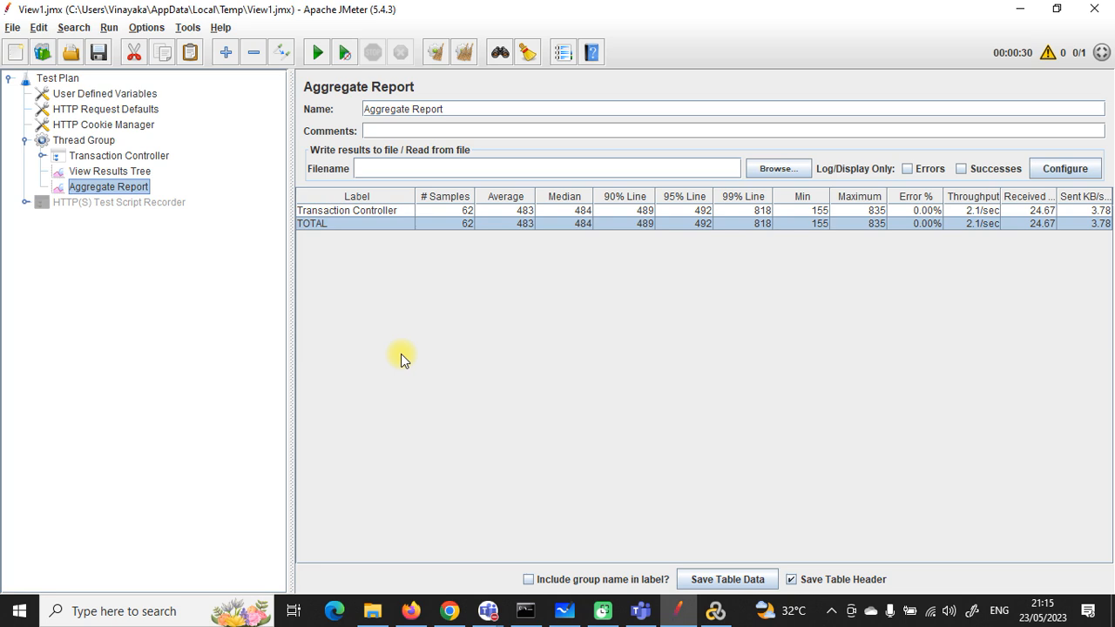
{"action": "left_click", "coordinate": [84, 142]}
{"action": "right_click", "coordinate": [84, 148]}
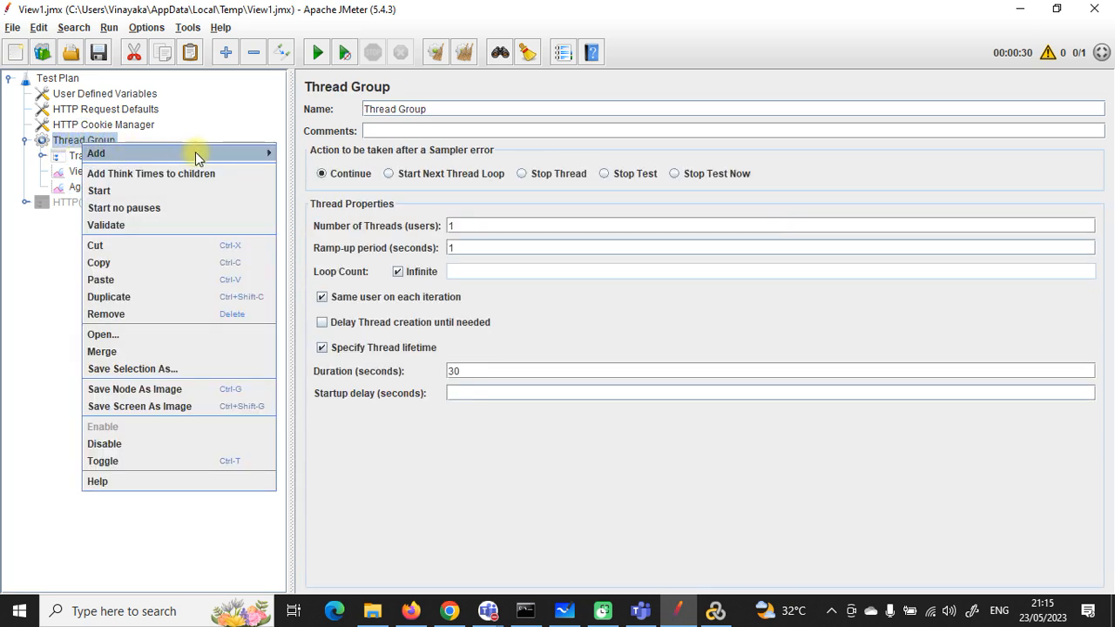
{"action": "mouse_move", "coordinate": [259, 155]}
{"action": "mouse_move", "coordinate": [309, 156]}
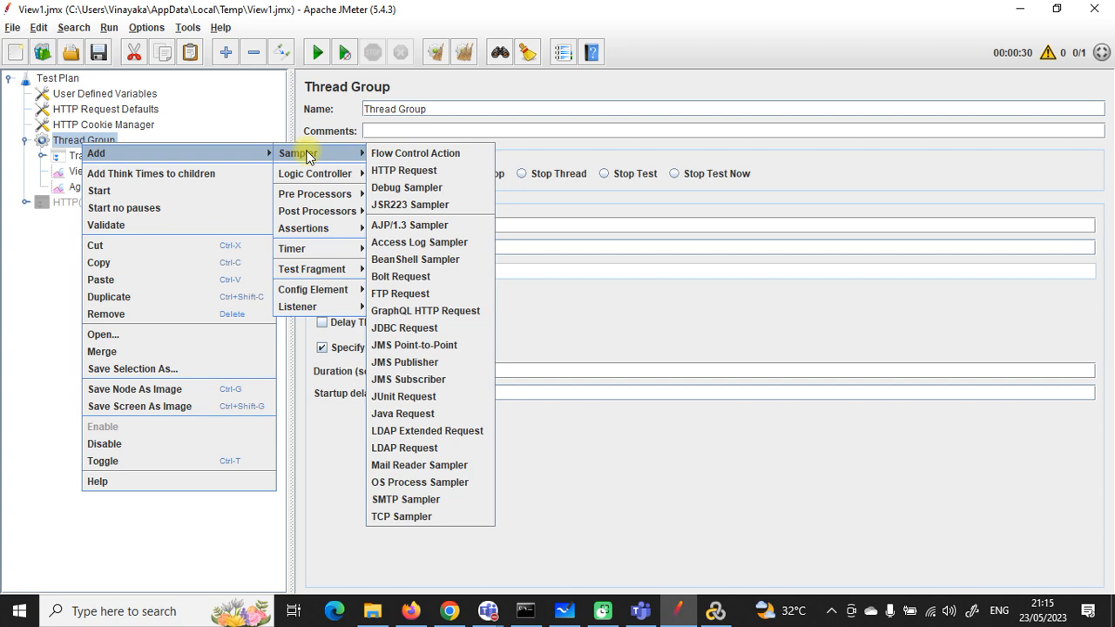
Add a setUp Thread Group to the Test Plan.
{"action": "mouse_move", "coordinate": [328, 177]}
{"action": "right_click", "coordinate": [52, 79]}
{"action": "mouse_move", "coordinate": [136, 88]}
{"action": "mouse_move", "coordinate": [263, 94]}
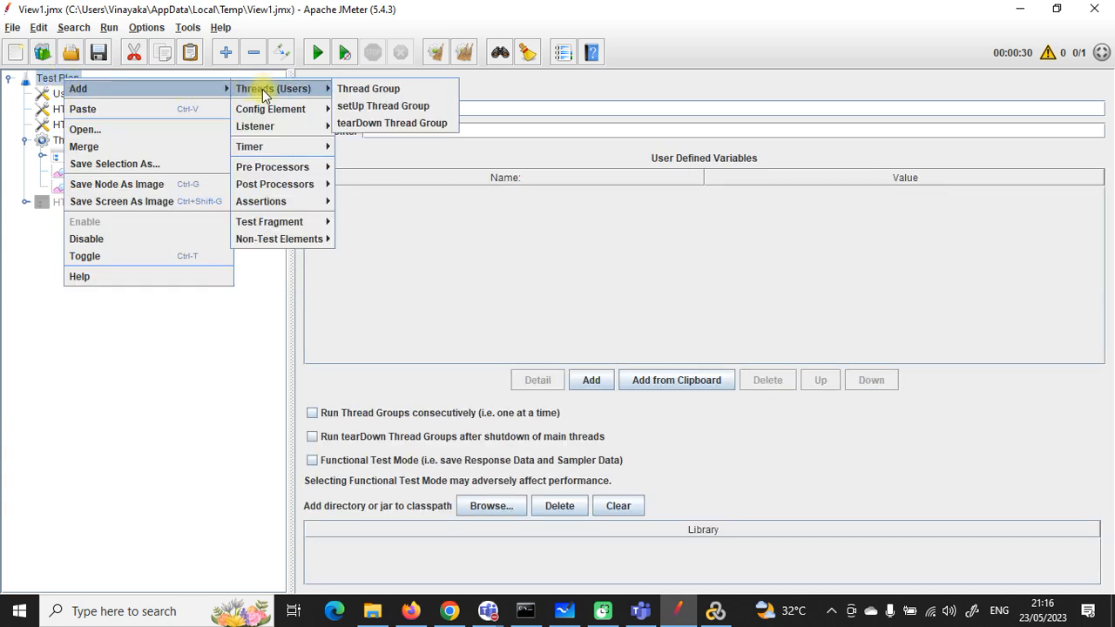
{"action": "left_click", "coordinate": [391, 107]}
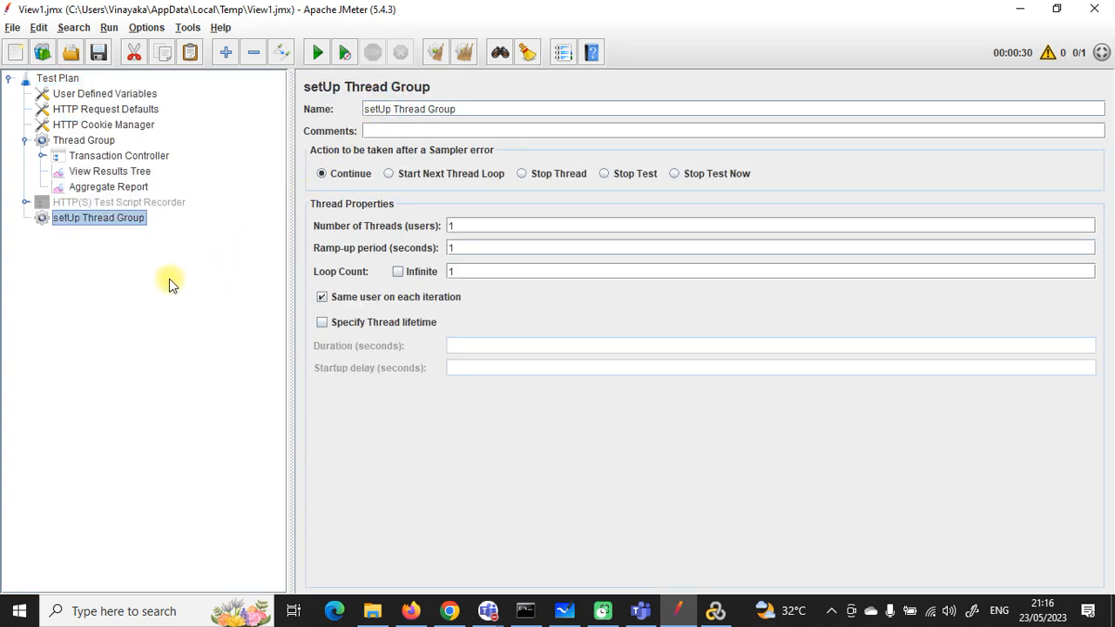
Add a tearDown Thread Group to the Test Plan.
{"action": "right_click", "coordinate": [73, 79]}
{"action": "mouse_move", "coordinate": [223, 91]}
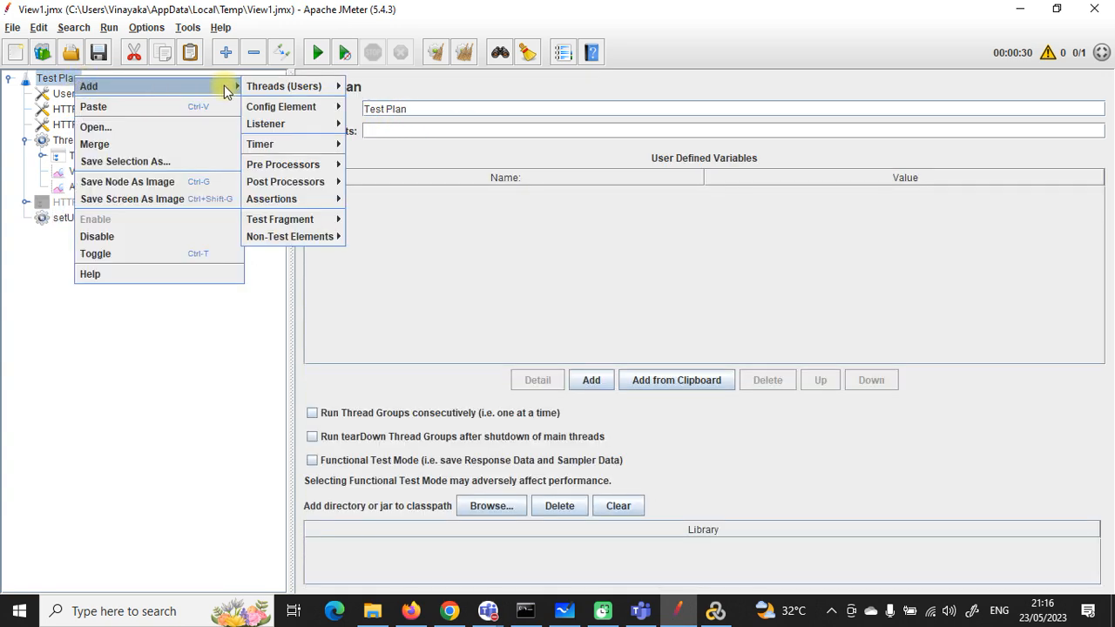
{"action": "mouse_move", "coordinate": [339, 87]}
{"action": "left_click", "coordinate": [373, 116]}
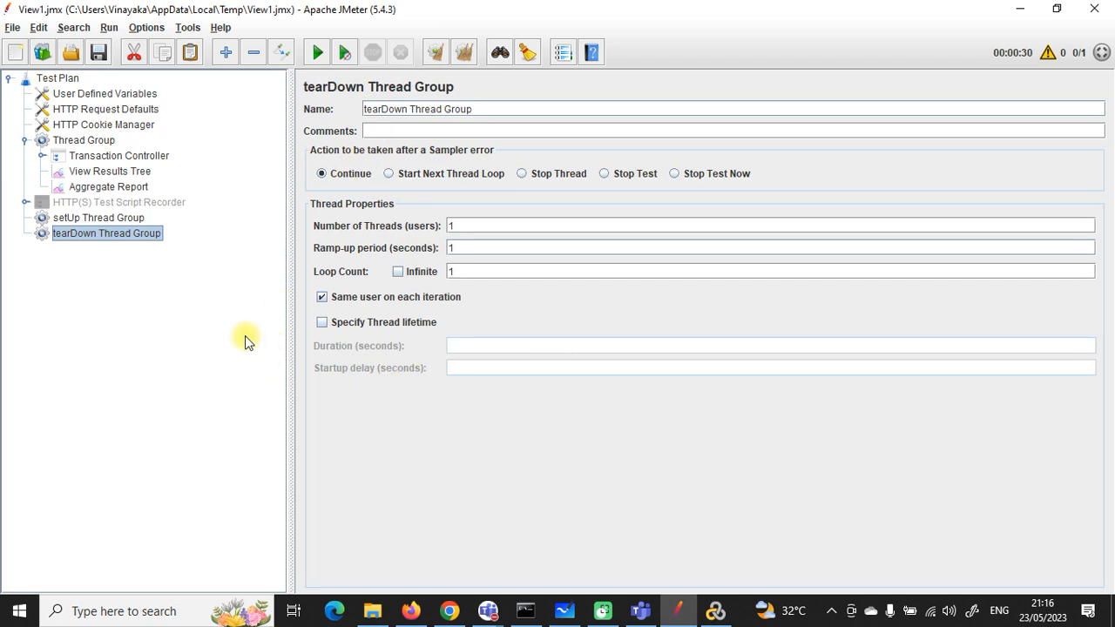
{"action": "left_click", "coordinate": [1102, 55]}
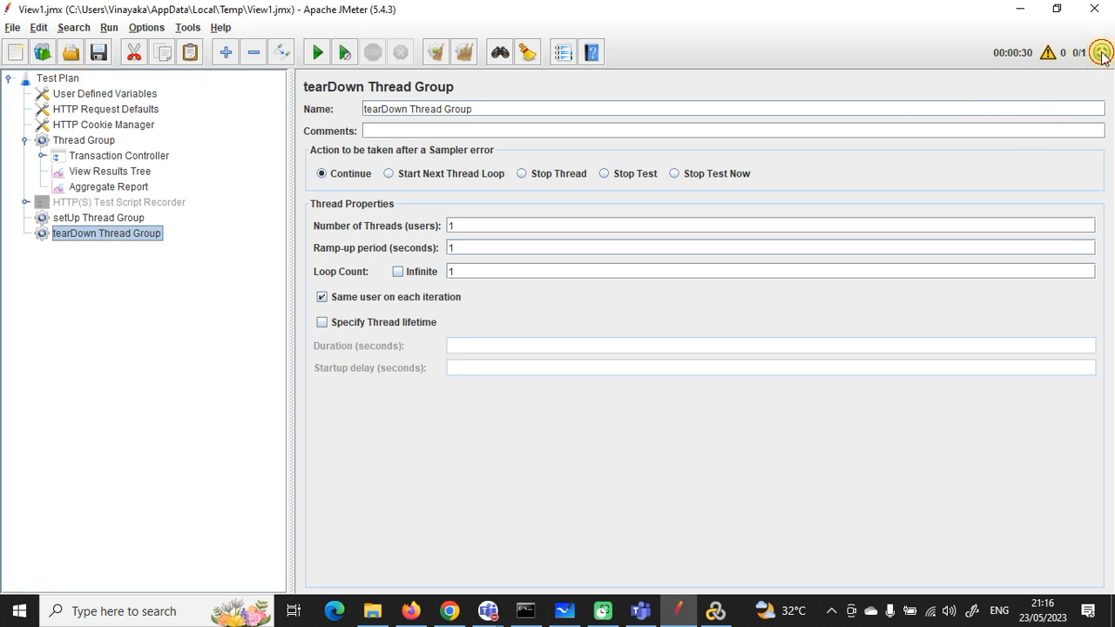
{"action": "left_click", "coordinate": [106, 28]}
{"action": "mouse_move", "coordinate": [143, 35]}
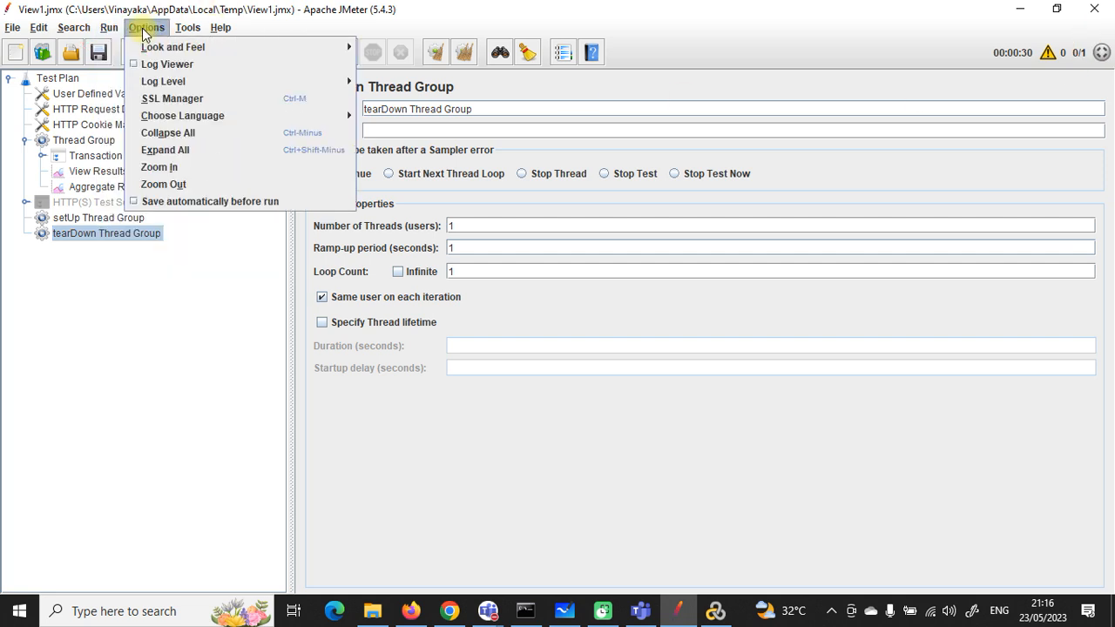
{"action": "mouse_move", "coordinate": [182, 33]}
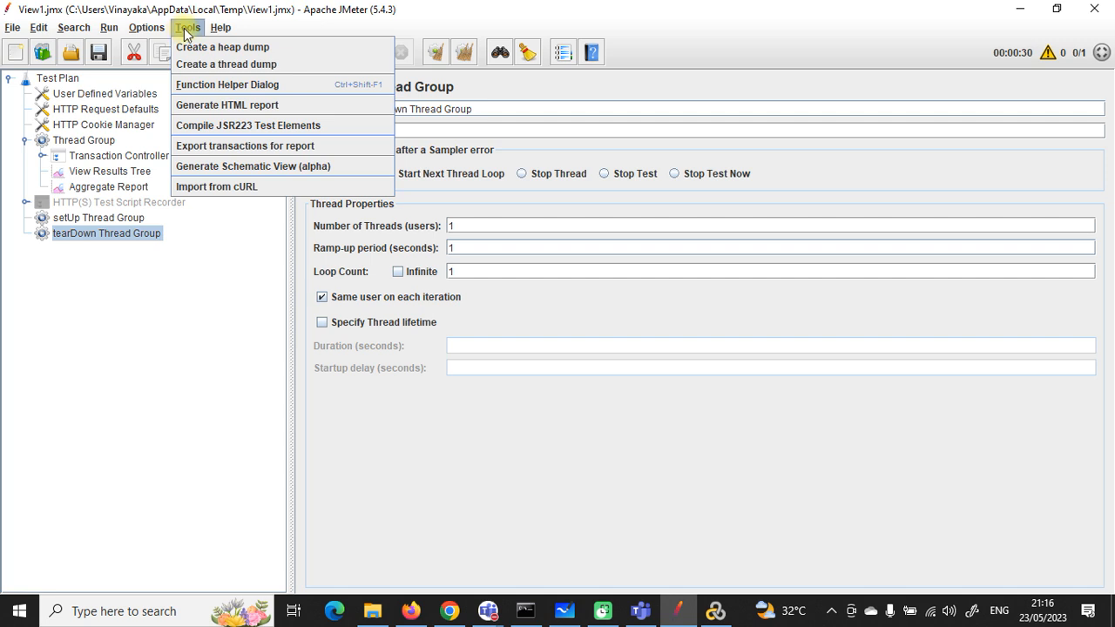
{"action": "mouse_move", "coordinate": [86, 33]}
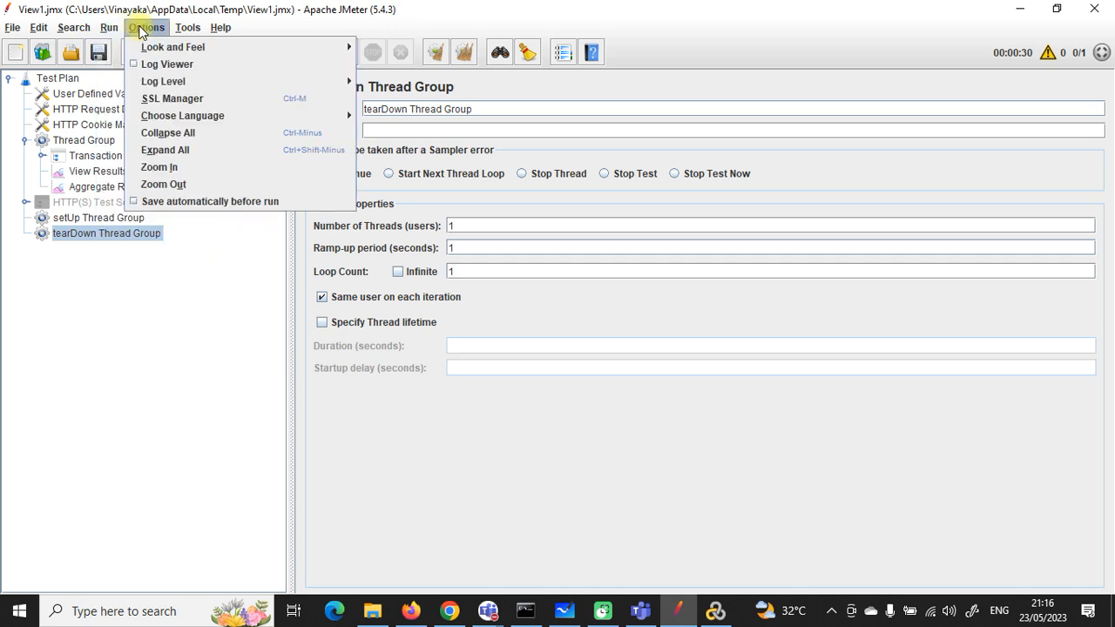
{"action": "mouse_move", "coordinate": [218, 31]}
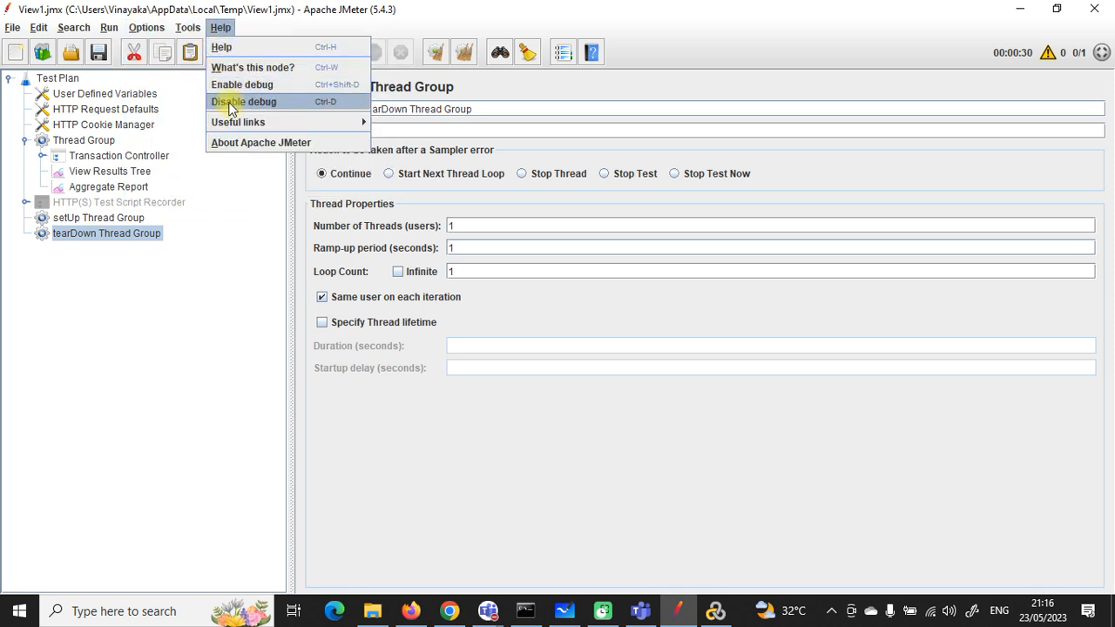
{"action": "mouse_move", "coordinate": [257, 127]}
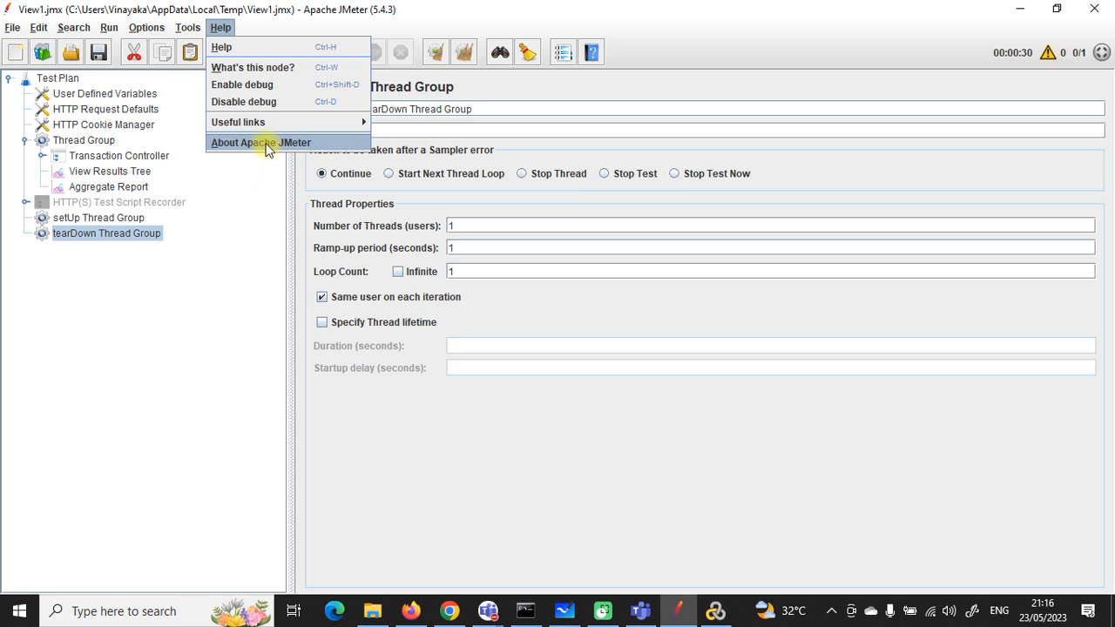
{"action": "left_click", "coordinate": [202, 286]}
Select the Test Plan, view the Function Helper dialog, and close it without generating a function.
{"action": "left_click", "coordinate": [59, 78]}
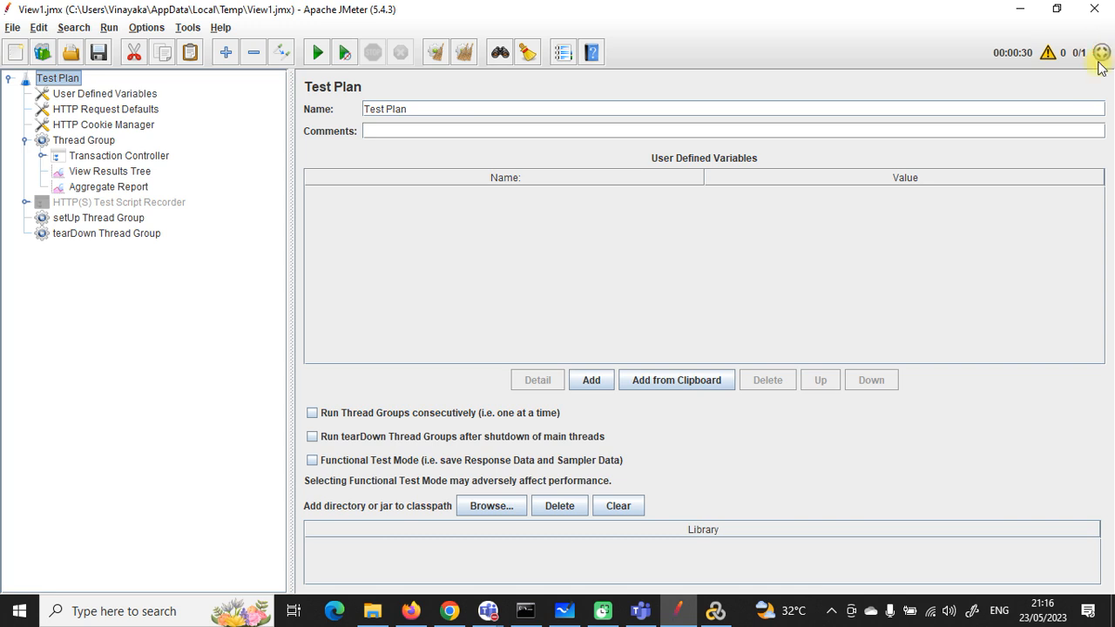
{"action": "left_click", "coordinate": [1101, 52]}
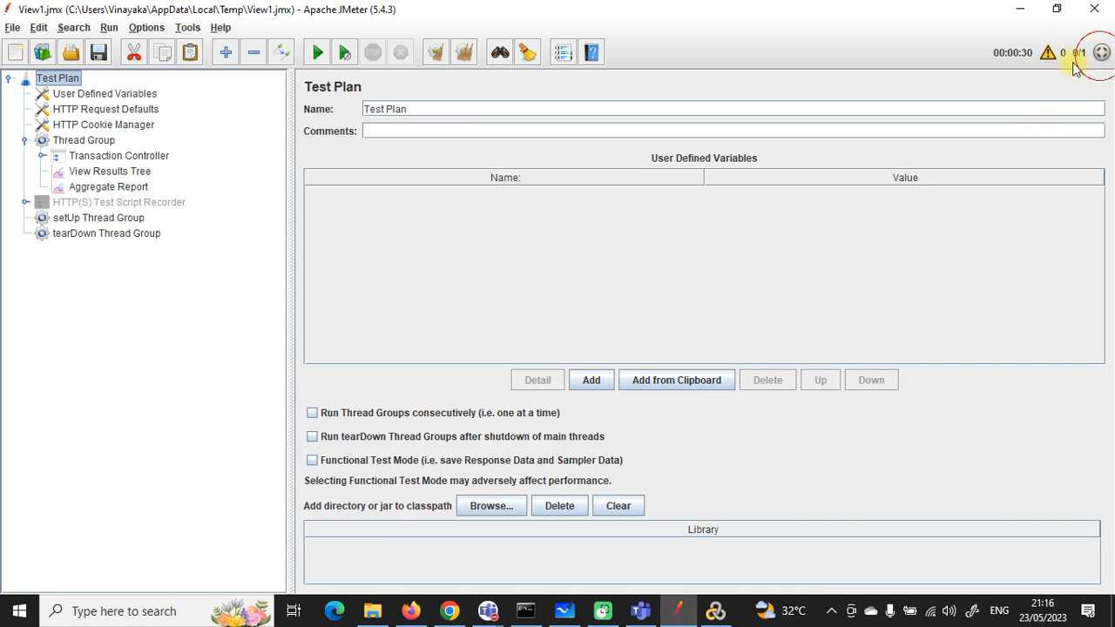
{"action": "left_click", "coordinate": [223, 31]}
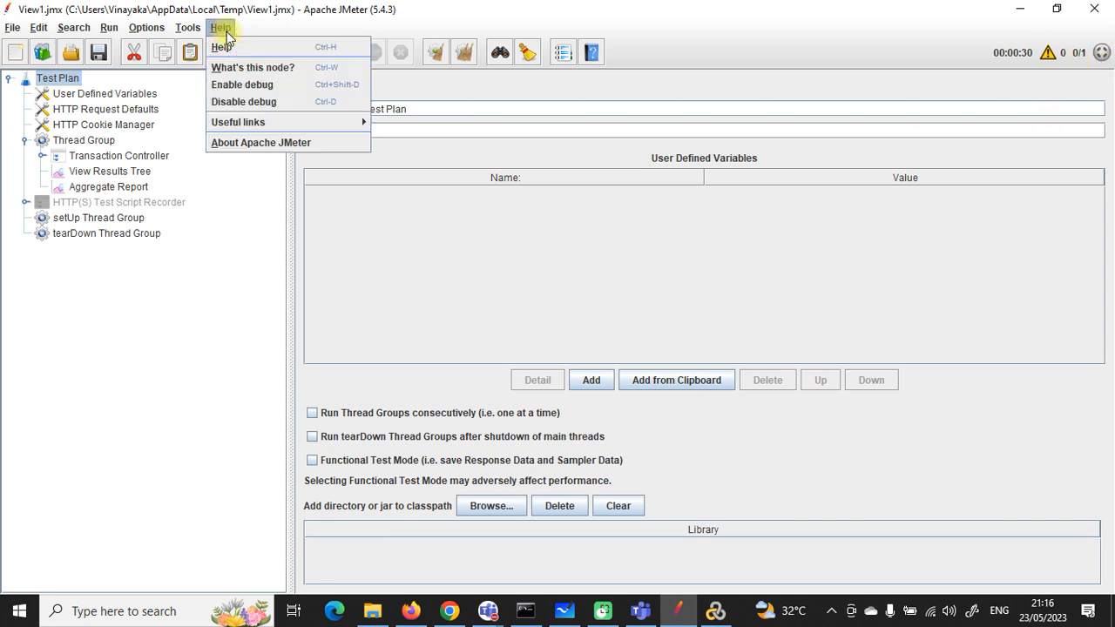
{"action": "left_click", "coordinate": [565, 53]}
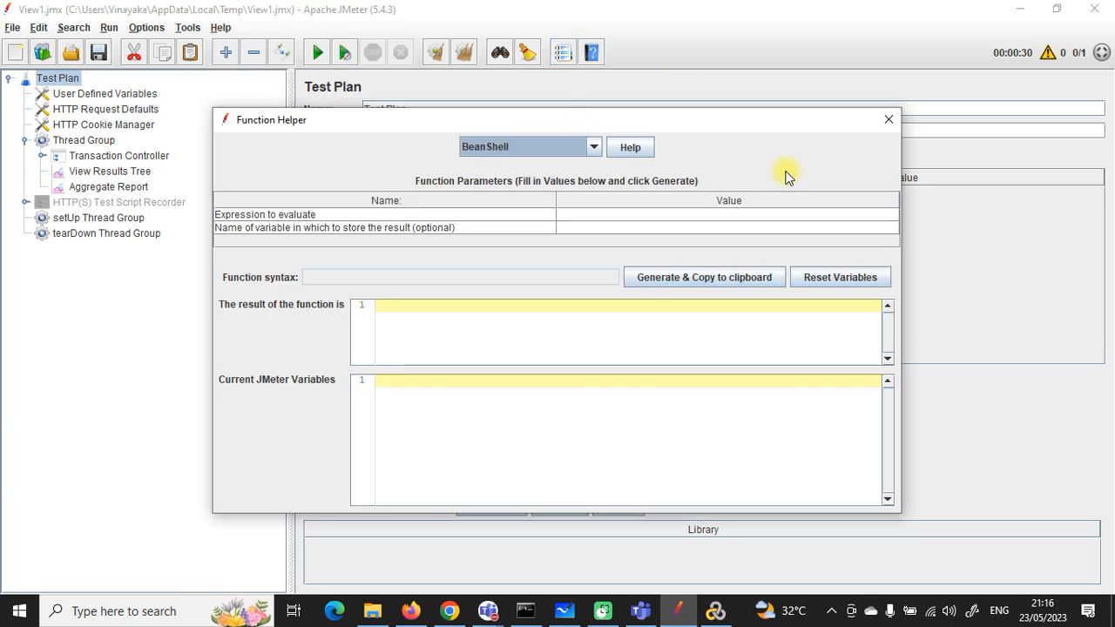
{"action": "left_click", "coordinate": [888, 119]}
{"action": "left_click", "coordinate": [217, 29]}
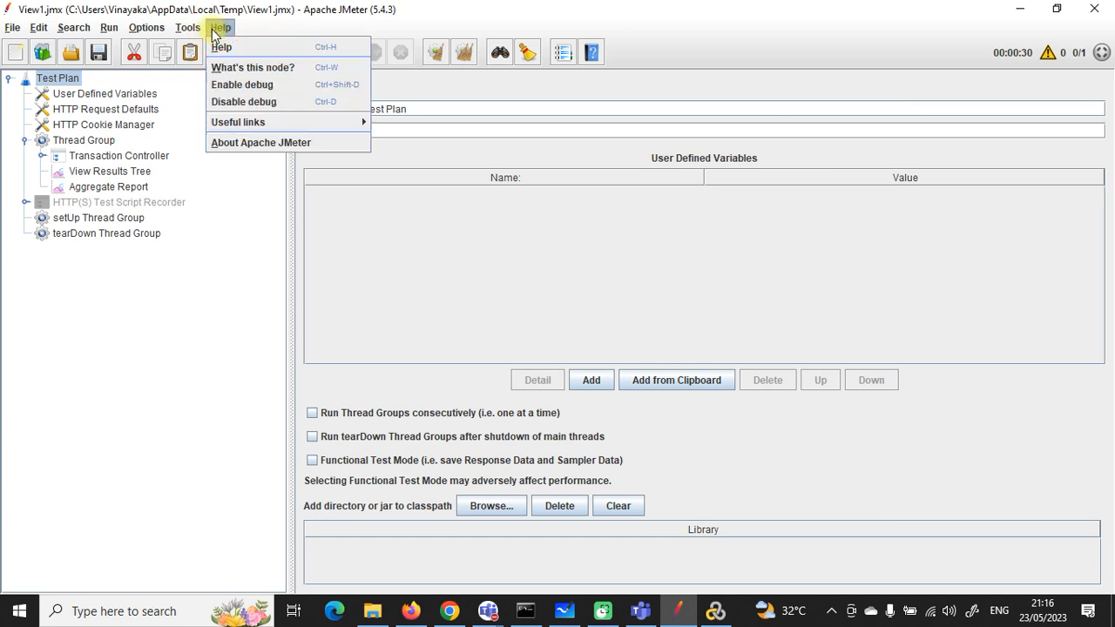
{"action": "mouse_move", "coordinate": [269, 130]}
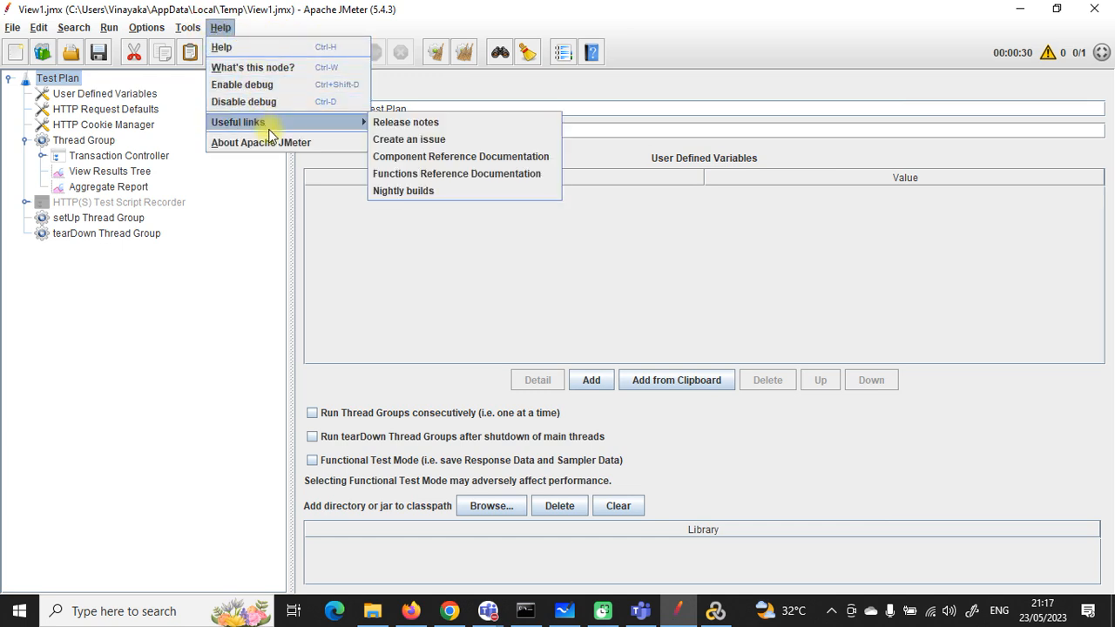
{"action": "mouse_move", "coordinate": [201, 33]}
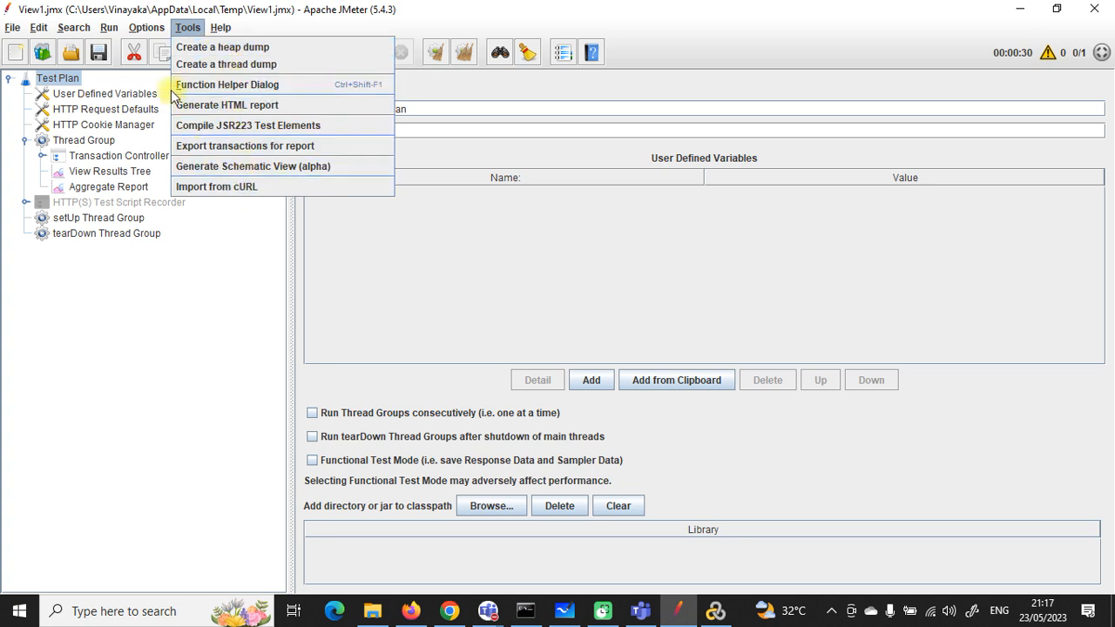
{"action": "mouse_move", "coordinate": [153, 33]}
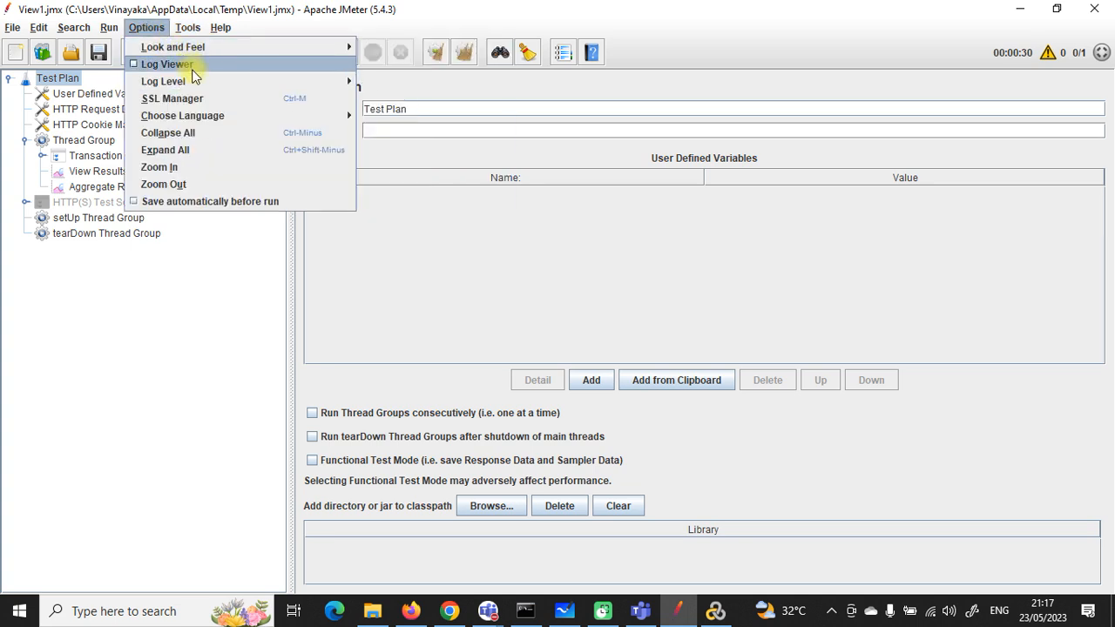
{"action": "mouse_move", "coordinate": [232, 124]}
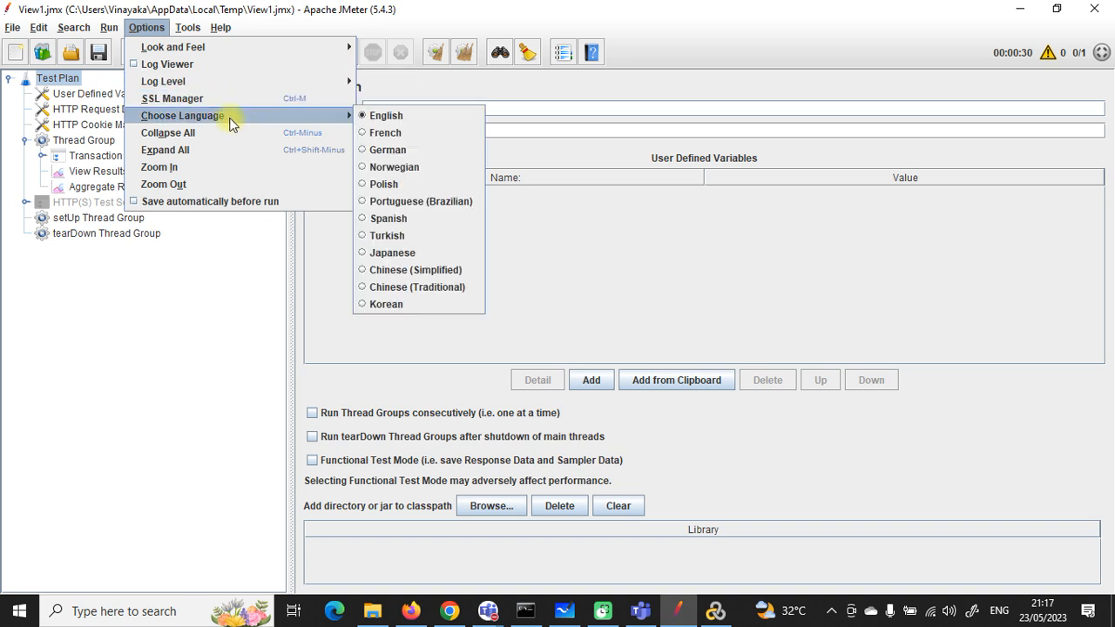
{"action": "mouse_move", "coordinate": [117, 35]}
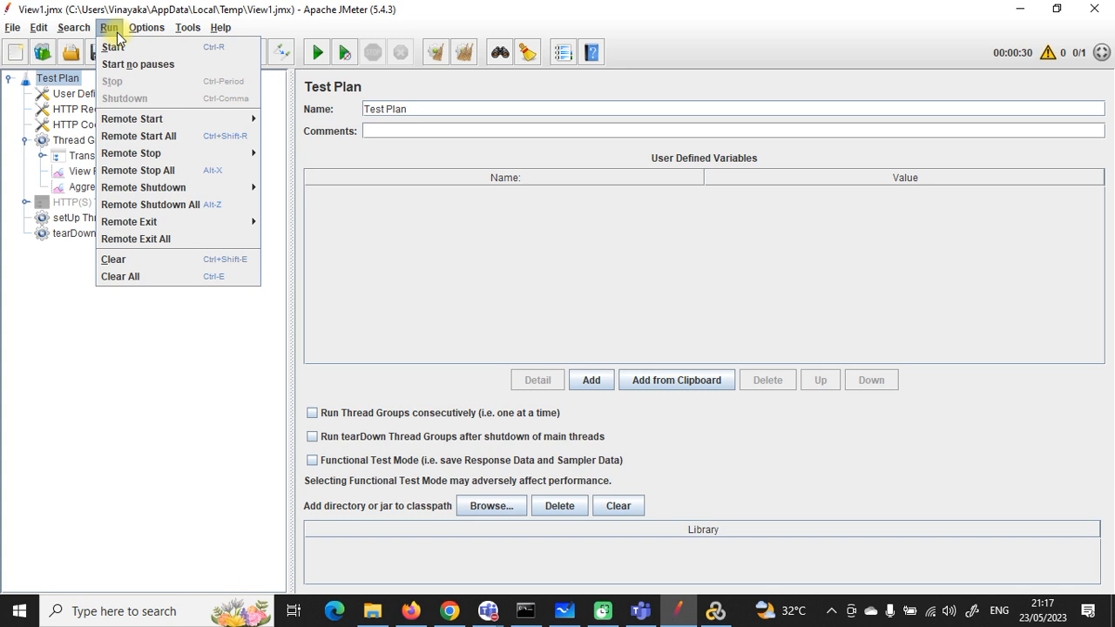
{"action": "mouse_move", "coordinate": [48, 32]}
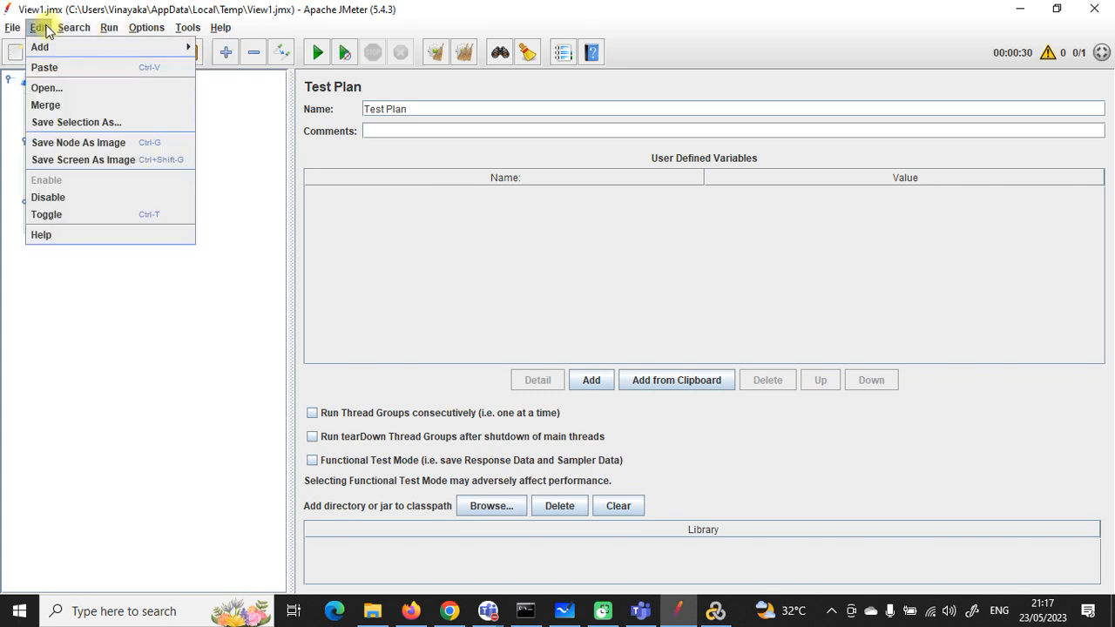
{"action": "mouse_move", "coordinate": [13, 29]}
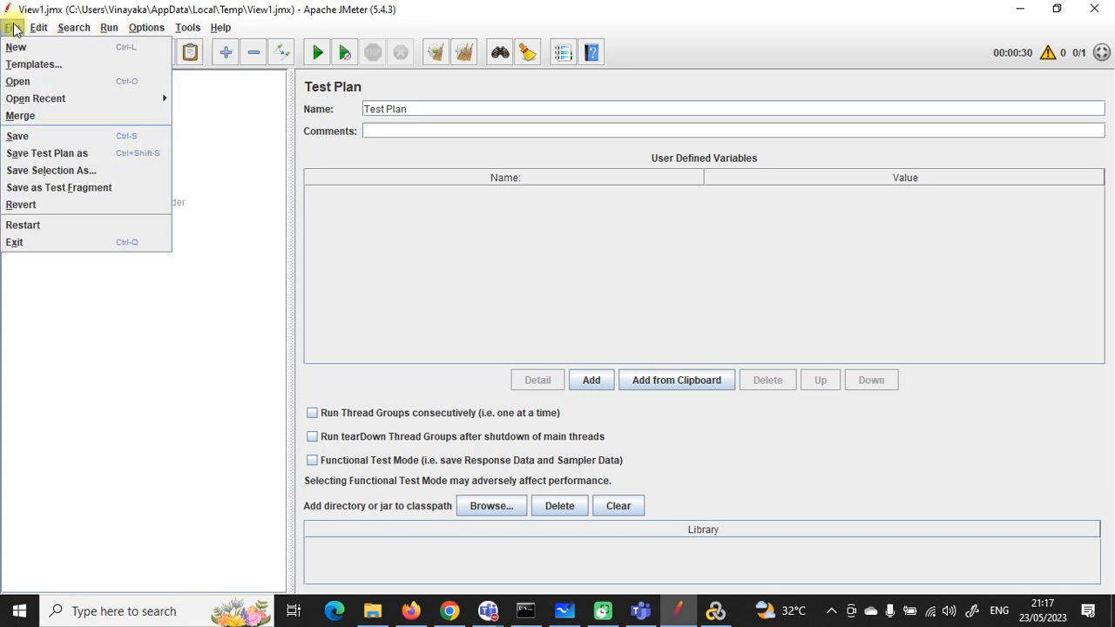
{"action": "left_click", "coordinate": [104, 363]}
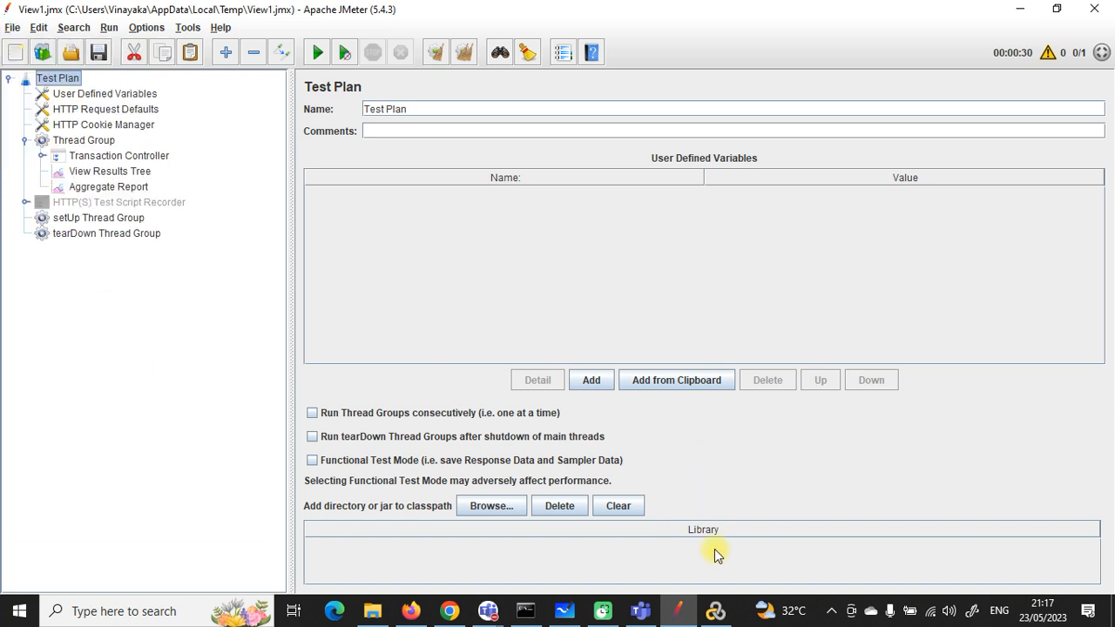
{"action": "left_click", "coordinate": [831, 611]}
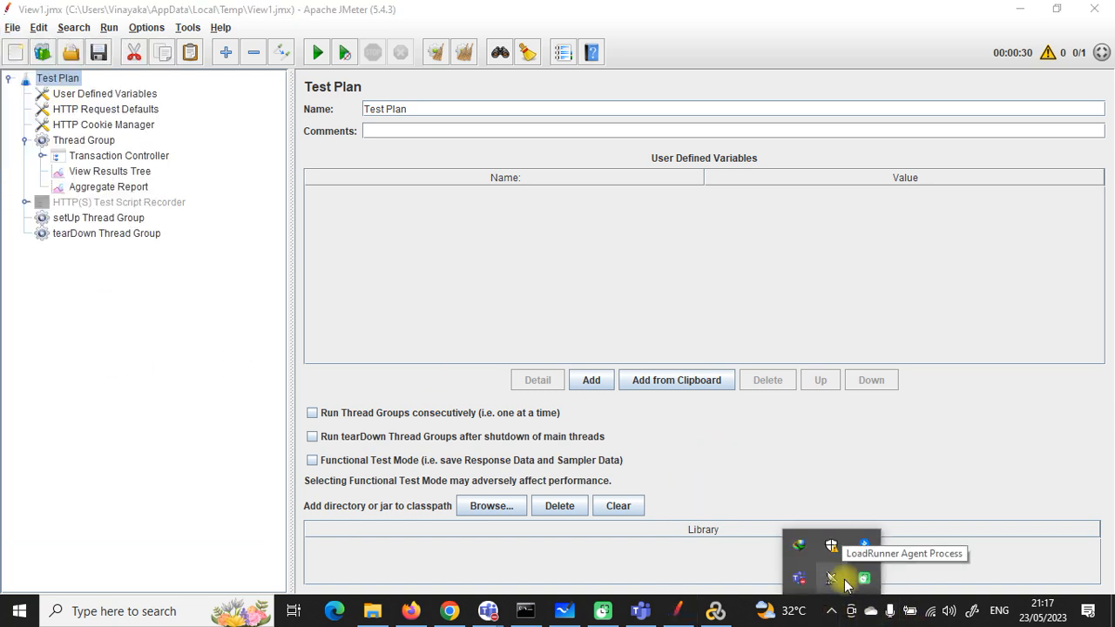
{"action": "right_click", "coordinate": [856, 580]}
{"action": "left_click", "coordinate": [886, 533]}
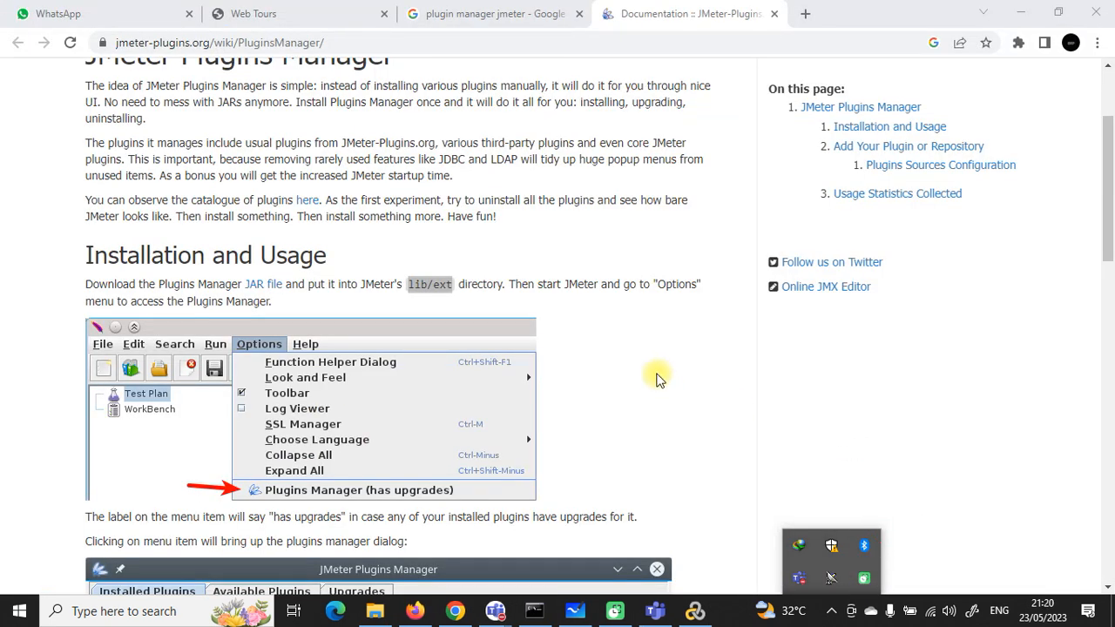
Switch to Apache JMeter and check its options for the Plugins Manager entry.
{"action": "left_click", "coordinate": [717, 608]}
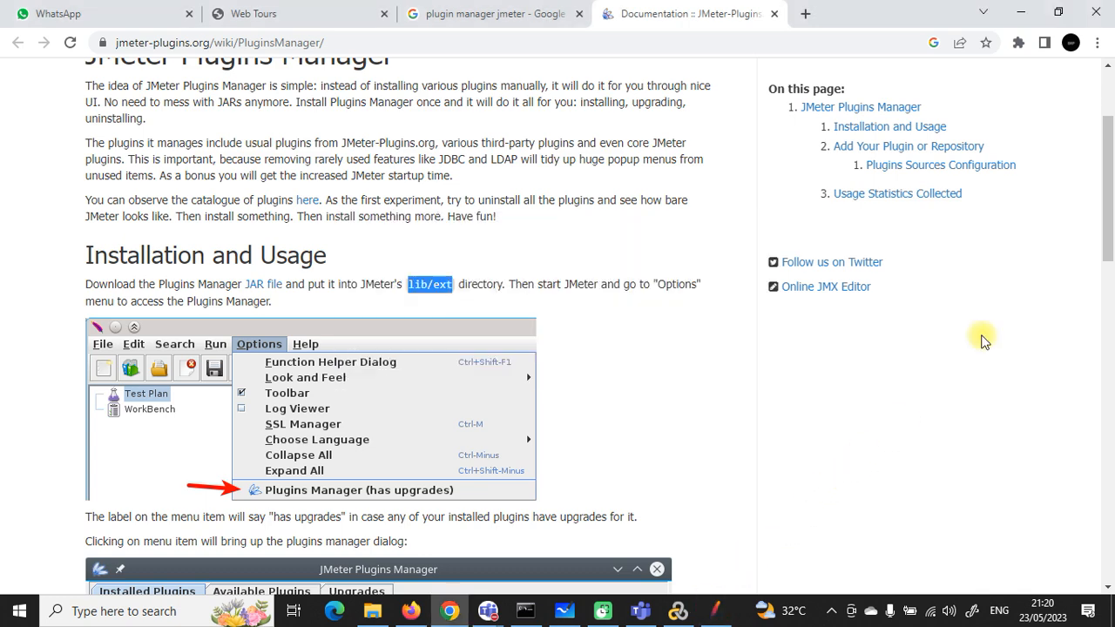
{"action": "scroll", "coordinate": [340, 217], "scroll_direction": "up", "scroll_amount": 2}
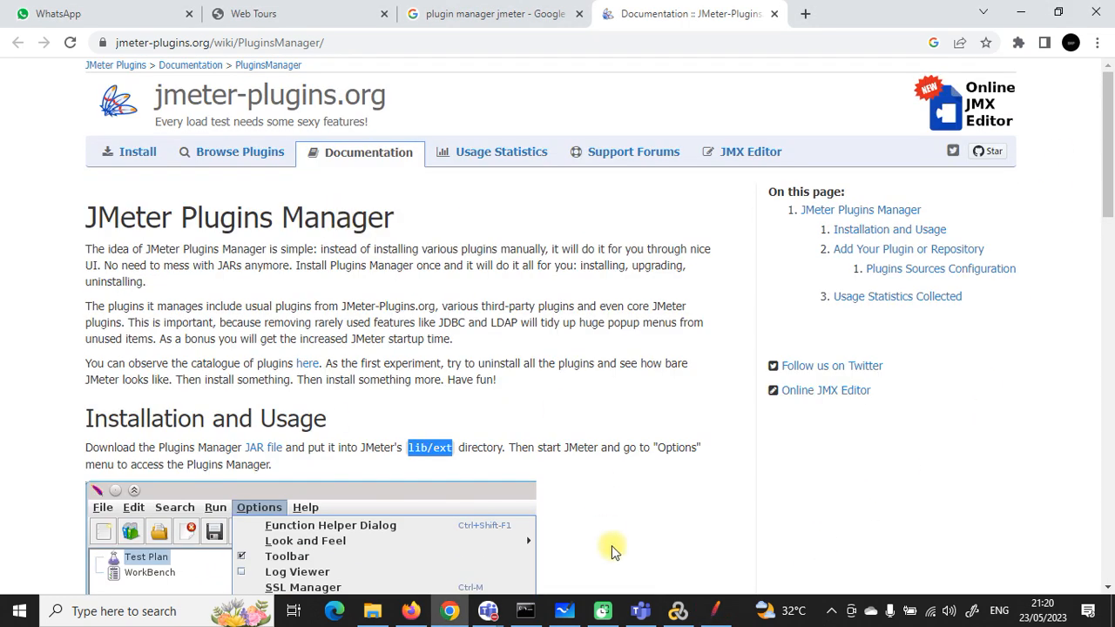
{"action": "left_click", "coordinate": [717, 608]}
{"action": "left_click", "coordinate": [265, 81]}
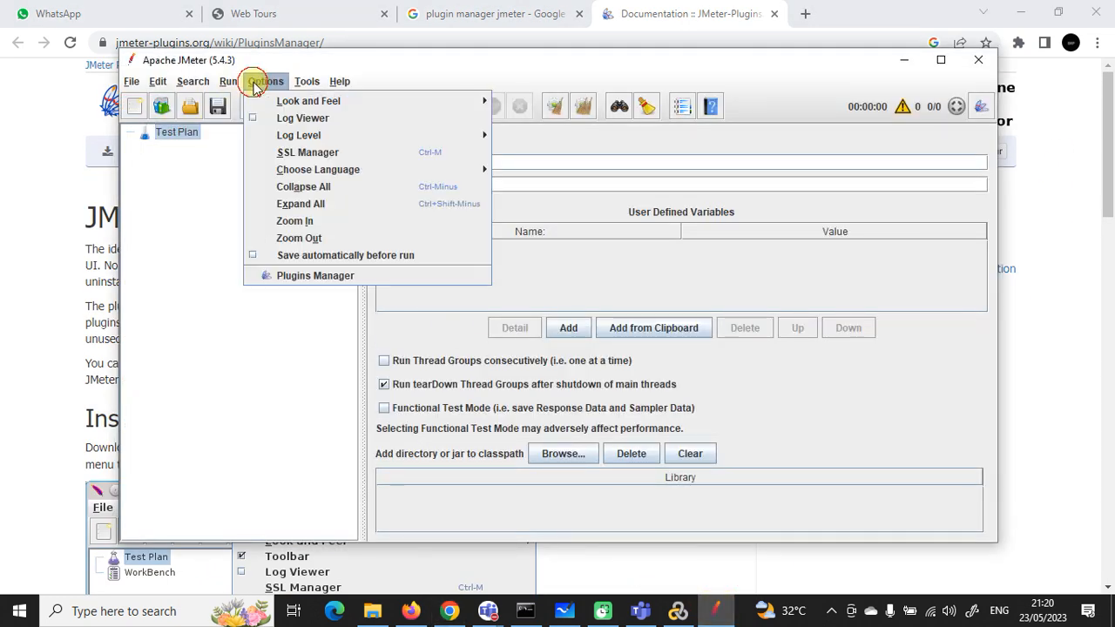
{"action": "left_click", "coordinate": [322, 296]}
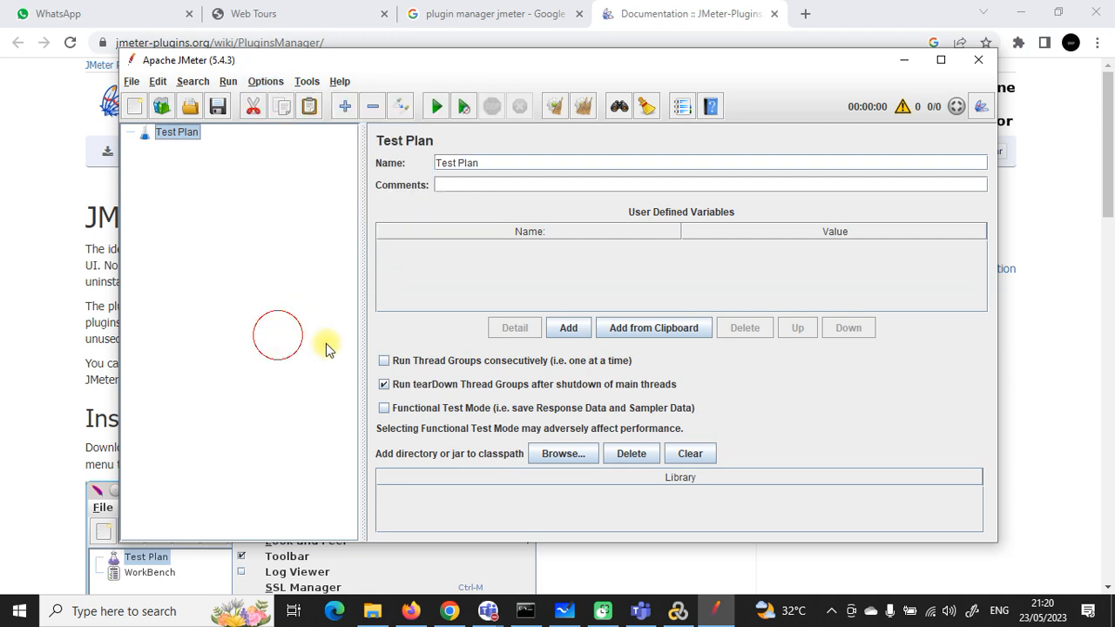
{"action": "left_click", "coordinate": [904, 59]}
Copy the JMeter Plugins Manager documentation link and send it to the Performance testing Training chat in WhatsApp.
{"action": "left_click", "coordinate": [342, 41]}
{"action": "key", "text": "ctrl+c"}
{"action": "left_click", "coordinate": [131, 13]}
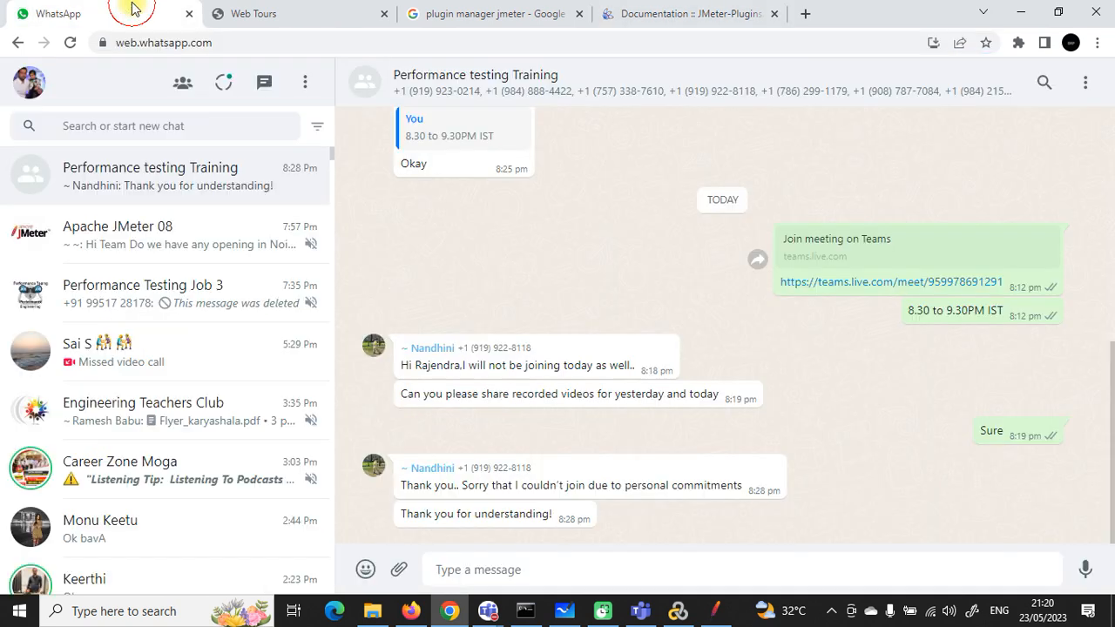
{"action": "key", "text": "ctrl+v"}
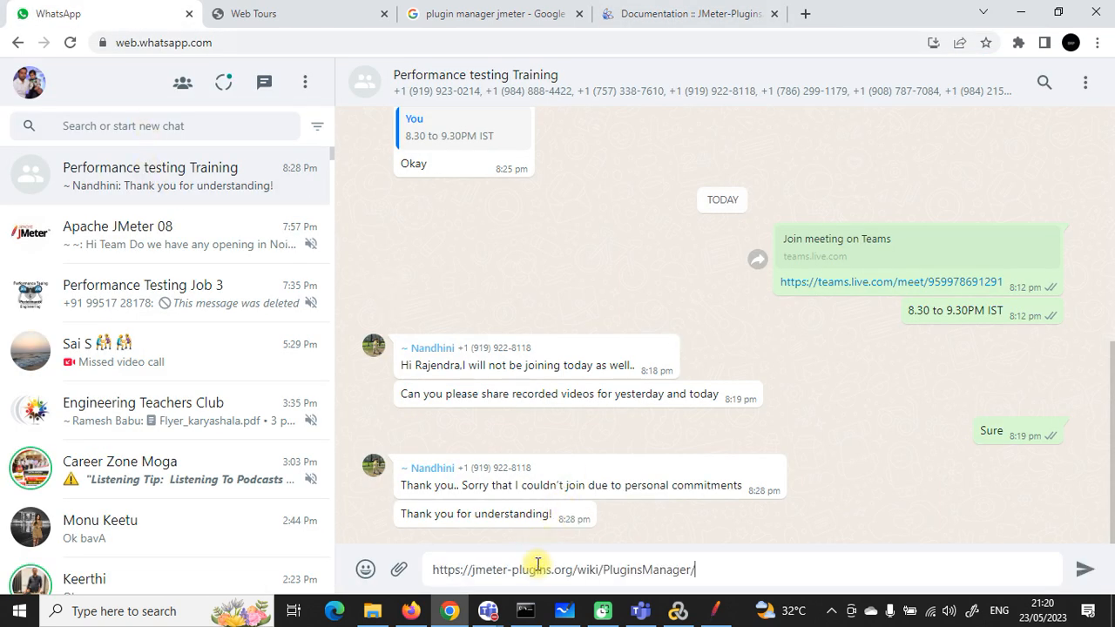
{"action": "key", "text": "Return"}
{"action": "left_click", "coordinate": [1021, 13]}
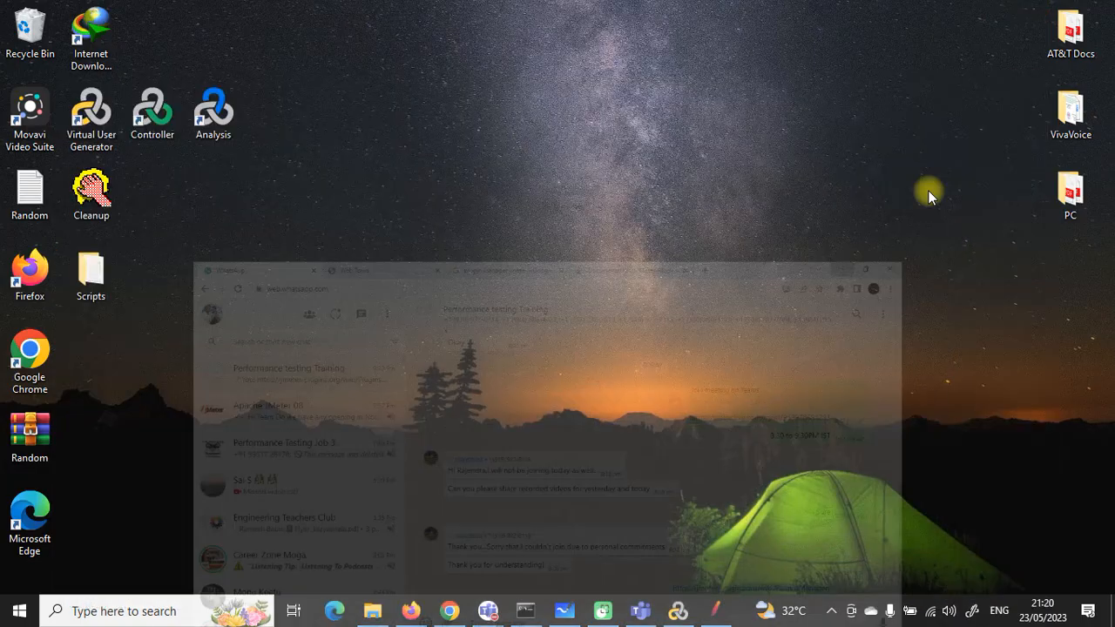
Return to the JMeter Plugins Manager documentation in Chrome and review the Installation and Usage section's JAR file instructions.
{"action": "left_click", "coordinate": [450, 611]}
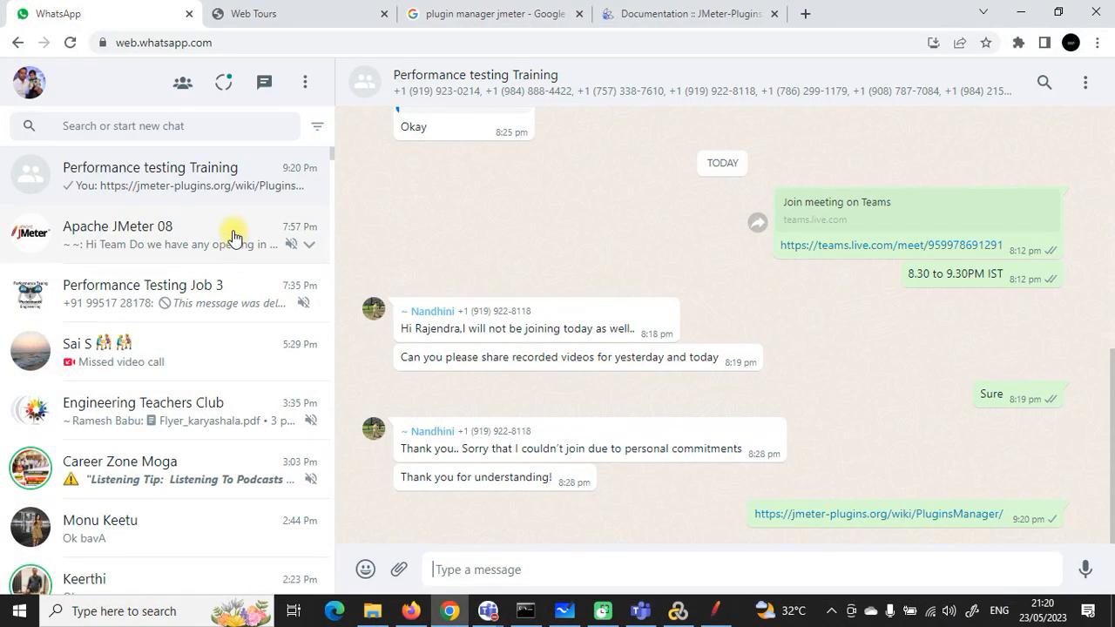
{"action": "left_click", "coordinate": [264, 18]}
{"action": "left_click", "coordinate": [682, 13]}
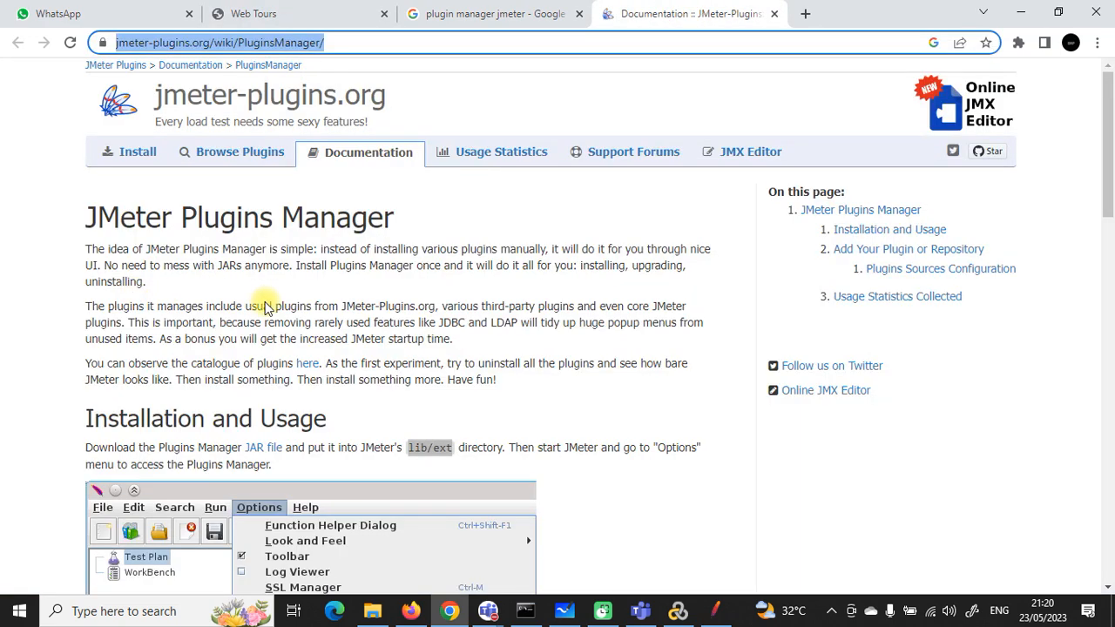
{"action": "scroll", "coordinate": [305, 363], "scroll_direction": "down", "scroll_amount": 3}
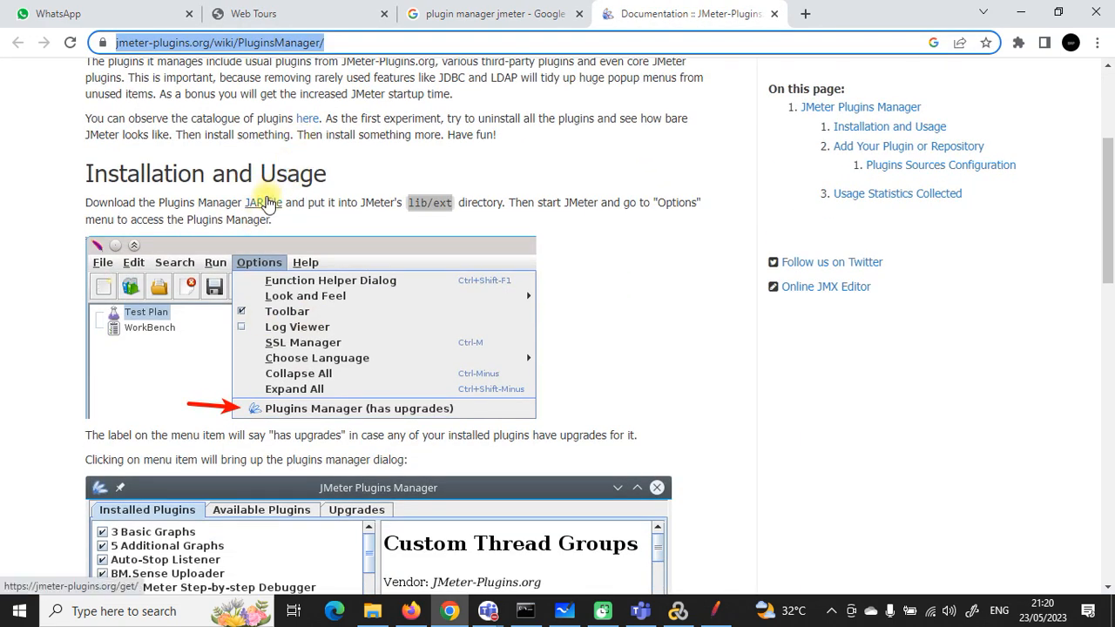
Switch to File Explorer, inspect the plugin JAR files in the lib\ext folder of apache-jmeter-5.4.3, and close the window.
{"action": "left_click", "coordinate": [371, 615]}
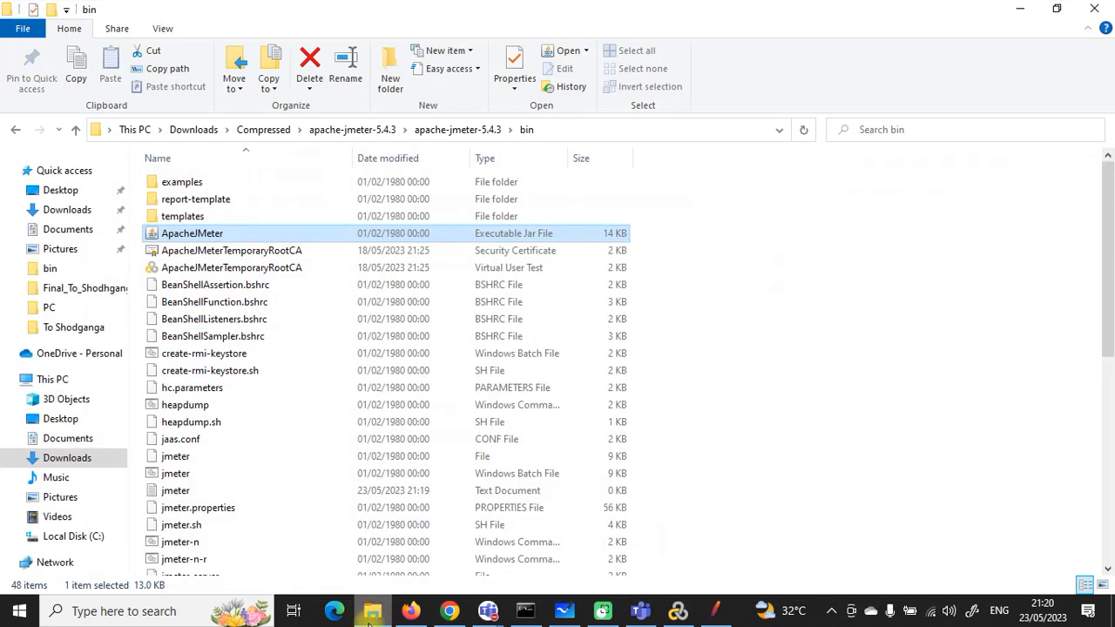
{"action": "left_click", "coordinate": [77, 131]}
{"action": "double_click", "coordinate": [180, 252]}
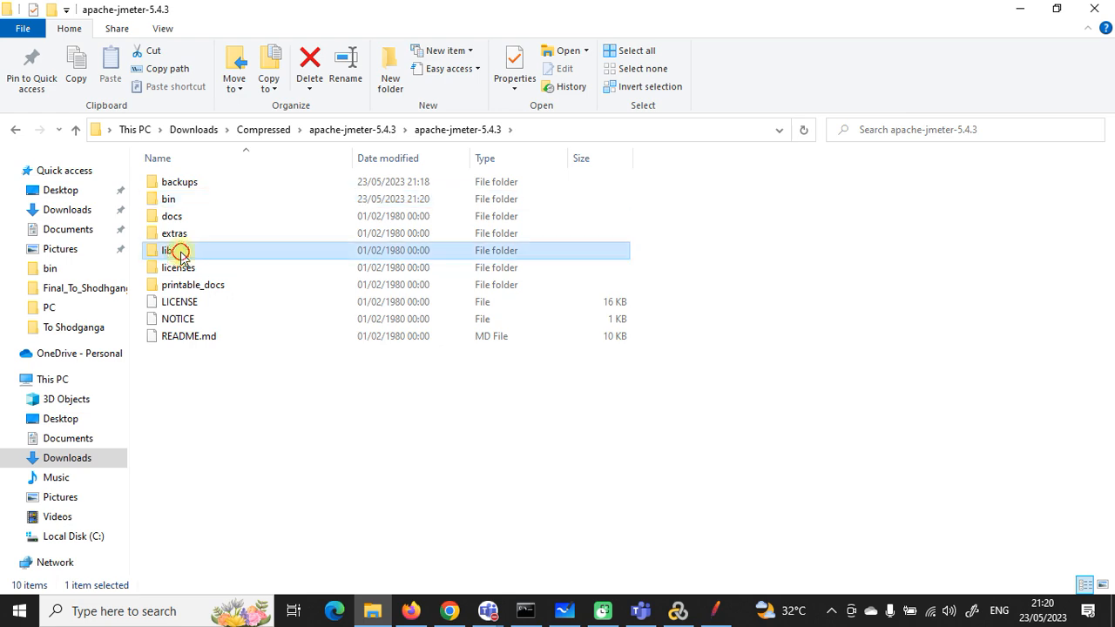
{"action": "double_click", "coordinate": [169, 182]}
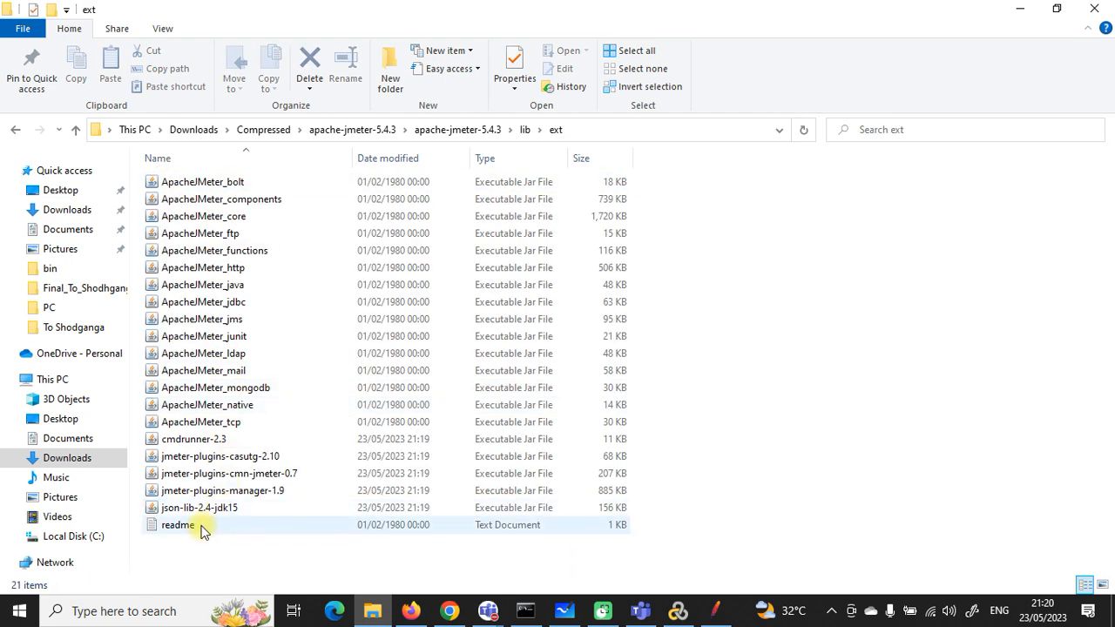
{"action": "right_click", "coordinate": [860, 326]}
{"action": "left_click", "coordinate": [729, 421]}
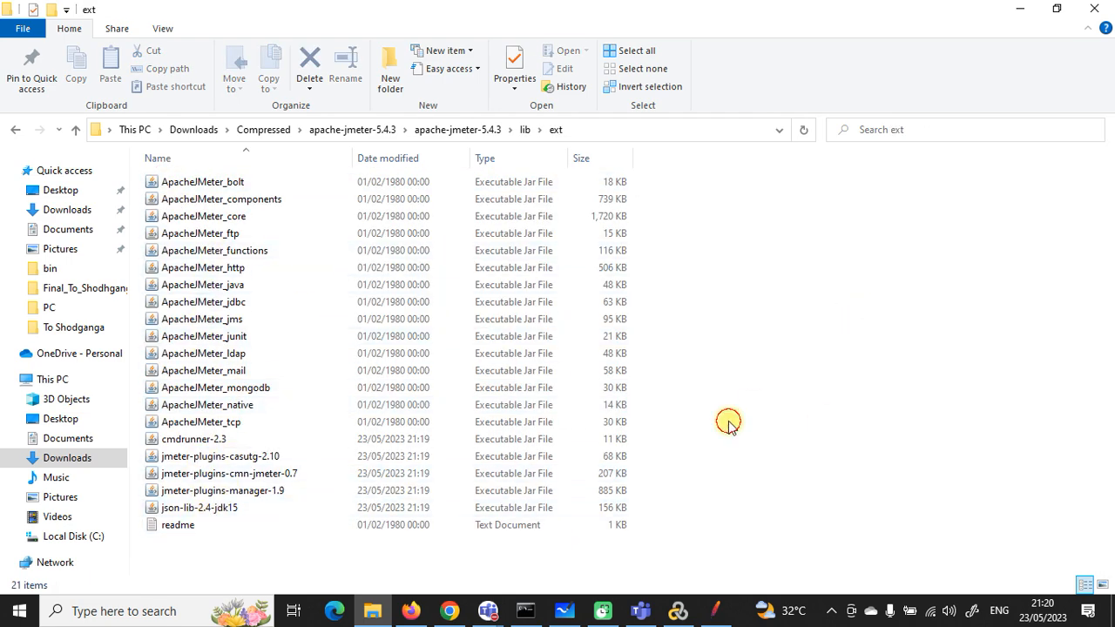
{"action": "left_click", "coordinate": [1094, 8]}
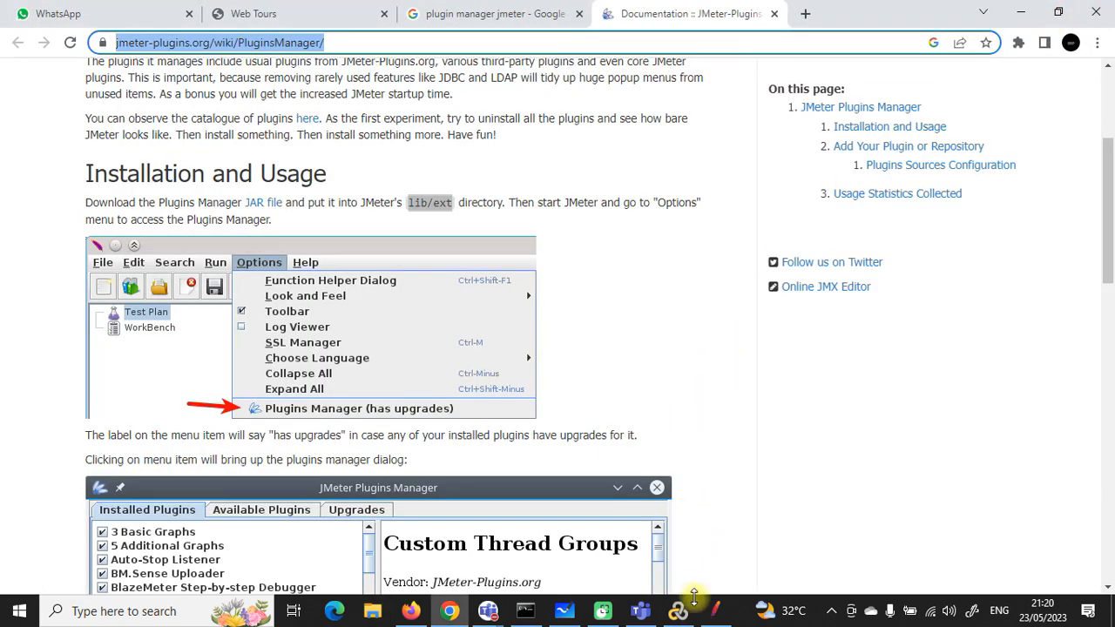
Maximise Apache JMeter and browse the installed and available plugins in the JMeter Plugins Manager.
{"action": "left_click", "coordinate": [715, 611]}
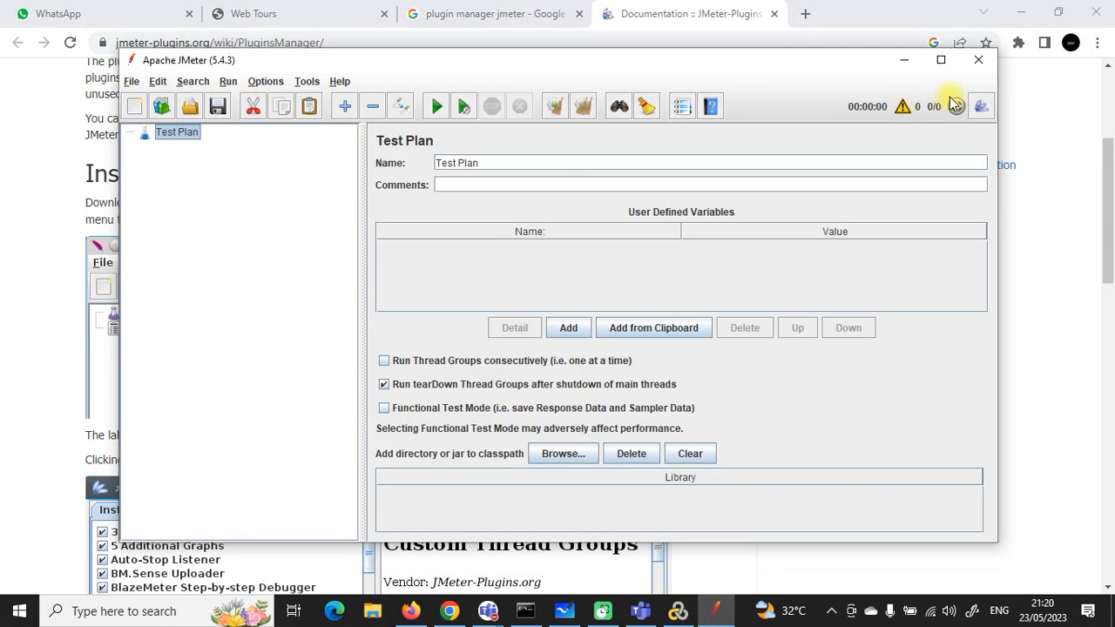
{"action": "left_click", "coordinate": [943, 60]}
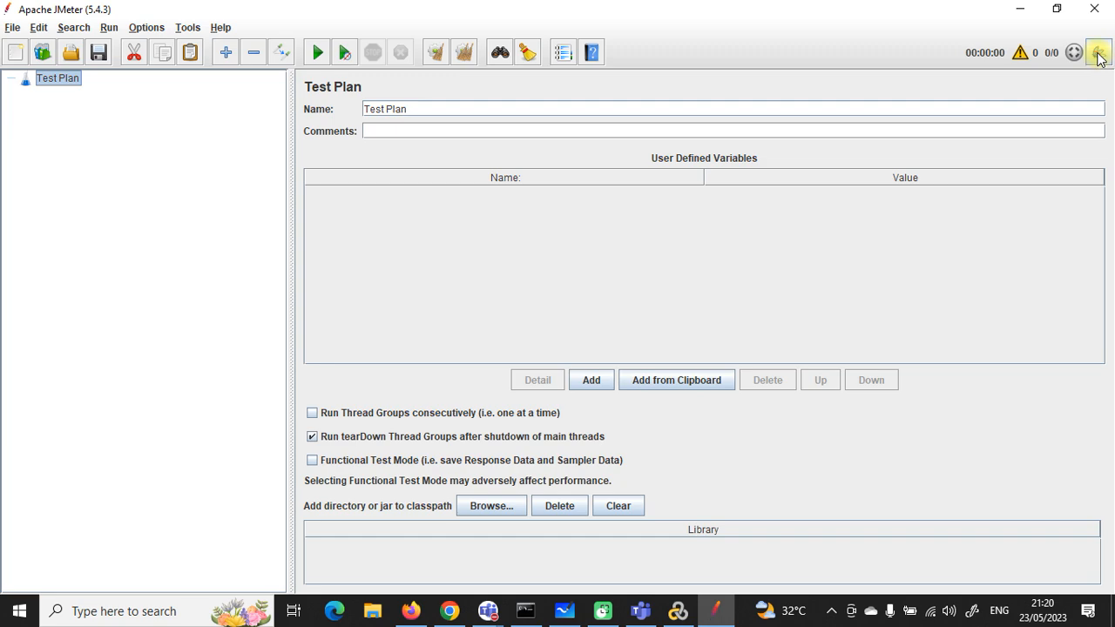
{"action": "left_click", "coordinate": [1099, 55]}
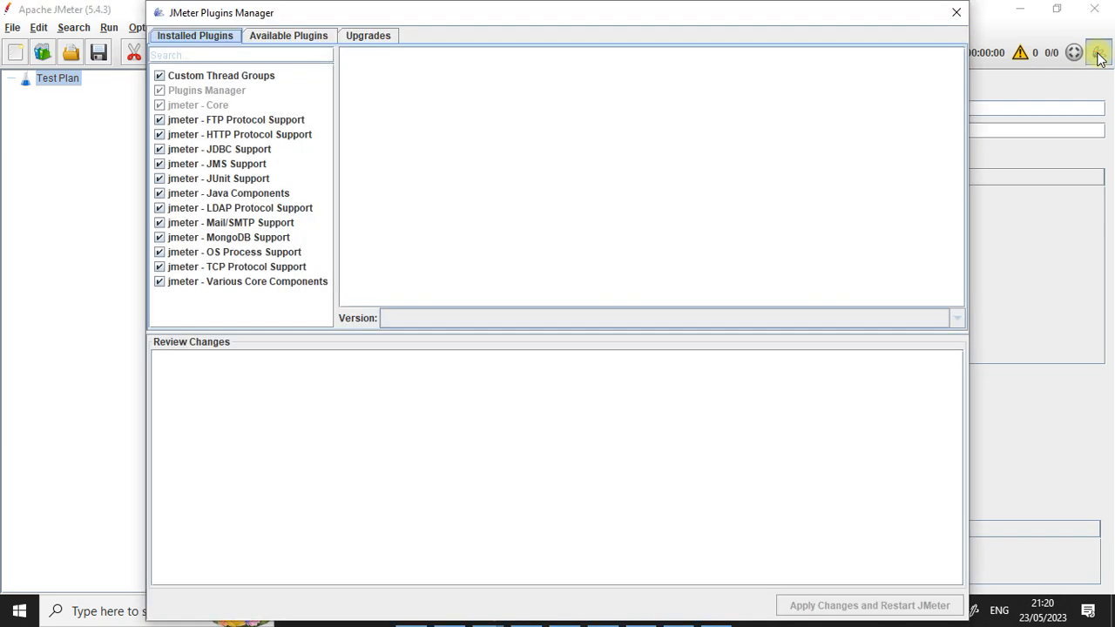
{"action": "left_click", "coordinate": [956, 12]}
{"action": "left_click", "coordinate": [1098, 54]}
{"action": "left_click", "coordinate": [270, 36]}
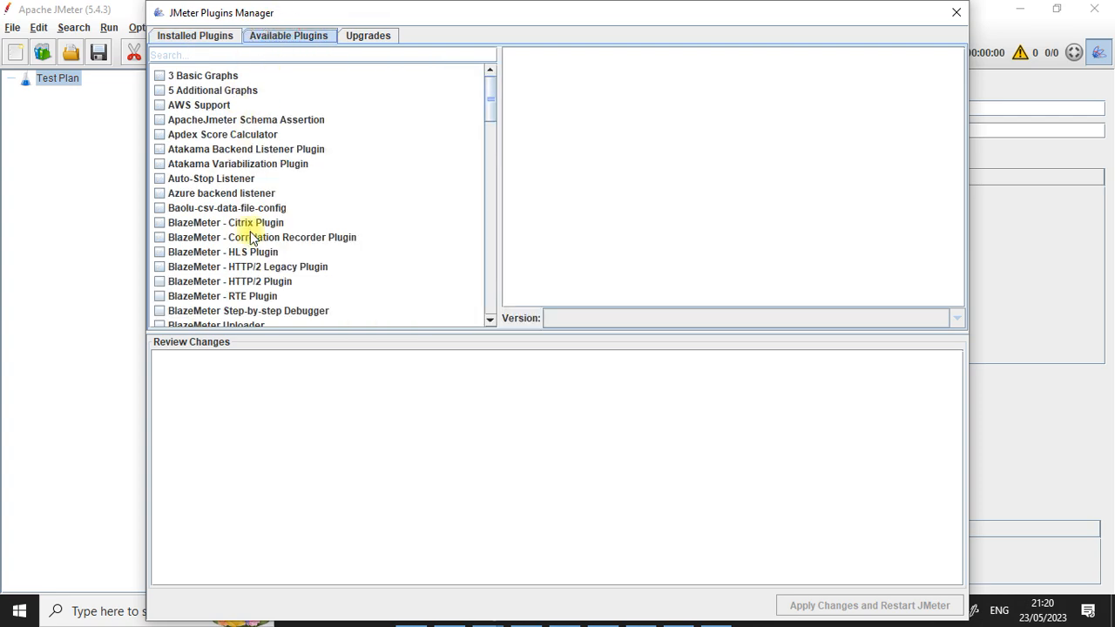
{"action": "scroll", "coordinate": [252, 236], "scroll_direction": "down", "scroll_amount": 10}
{"action": "scroll", "coordinate": [252, 236], "scroll_direction": "down", "scroll_amount": 10}
{"action": "scroll", "coordinate": [253, 236], "scroll_direction": "up", "scroll_amount": 20}
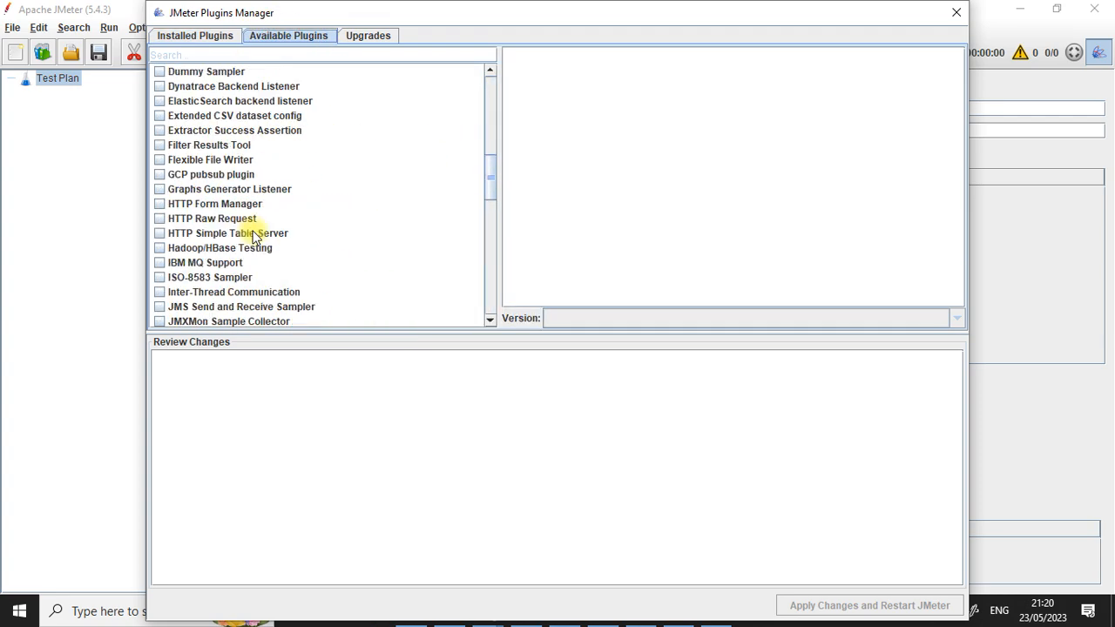
{"action": "left_click", "coordinate": [956, 13]}
Add a jp@gc - Ultimate Thread Group to the Test Plan.
{"action": "right_click", "coordinate": [59, 80]}
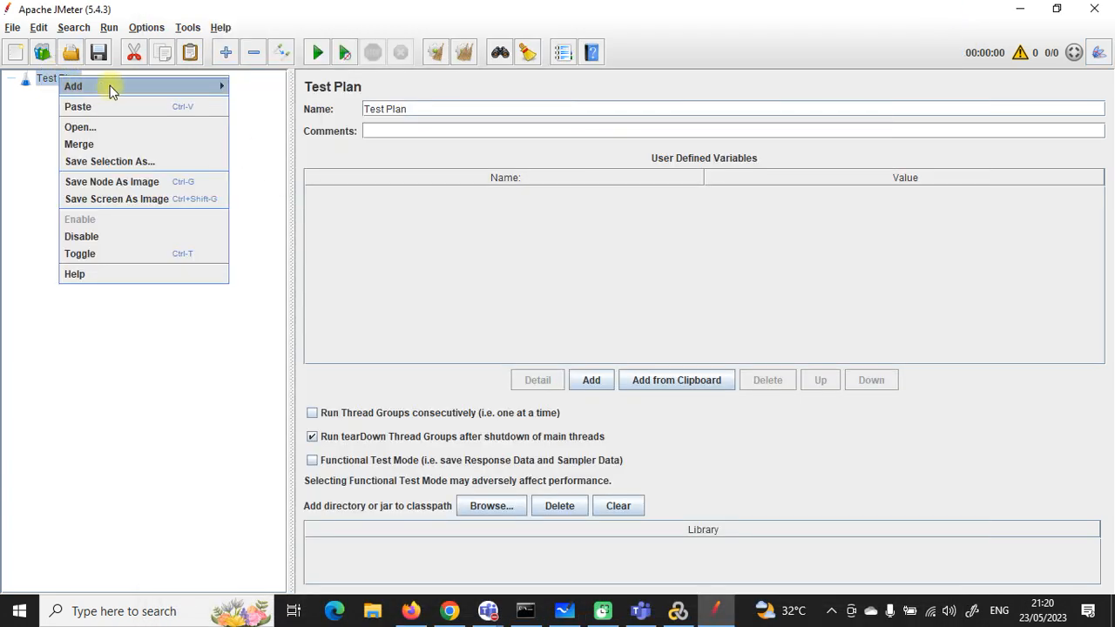
{"action": "mouse_move", "coordinate": [196, 88]}
{"action": "mouse_move", "coordinate": [259, 88]}
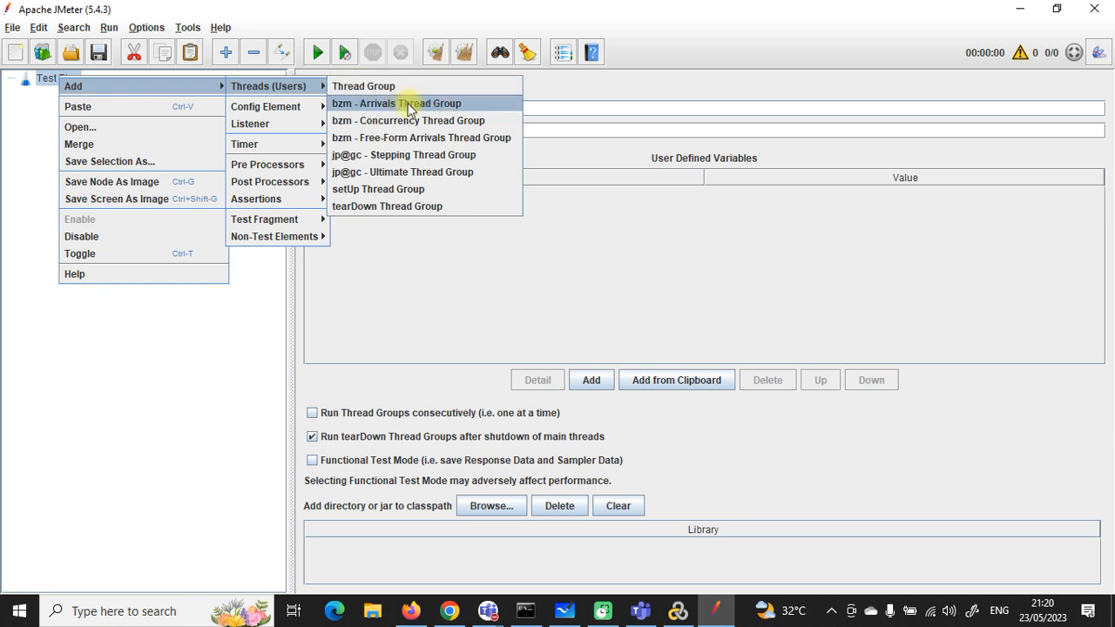
{"action": "left_click", "coordinate": [441, 172]}
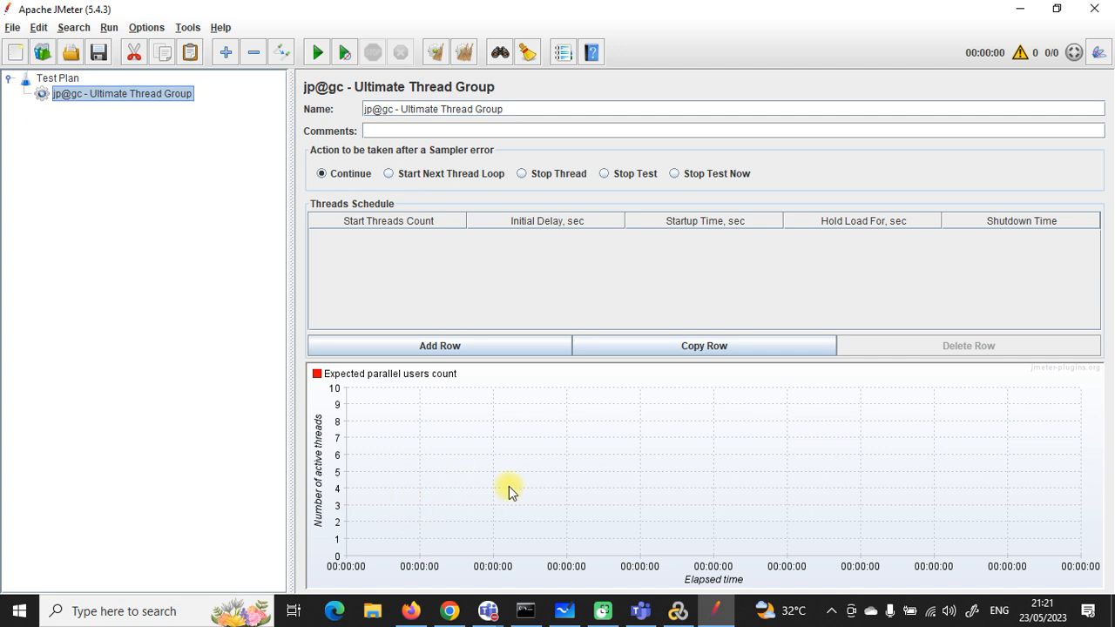
Add two rows to the threads schedule and set Start Threads Count to 20 in the first and 10 in the second.
{"action": "left_click", "coordinate": [497, 349]}
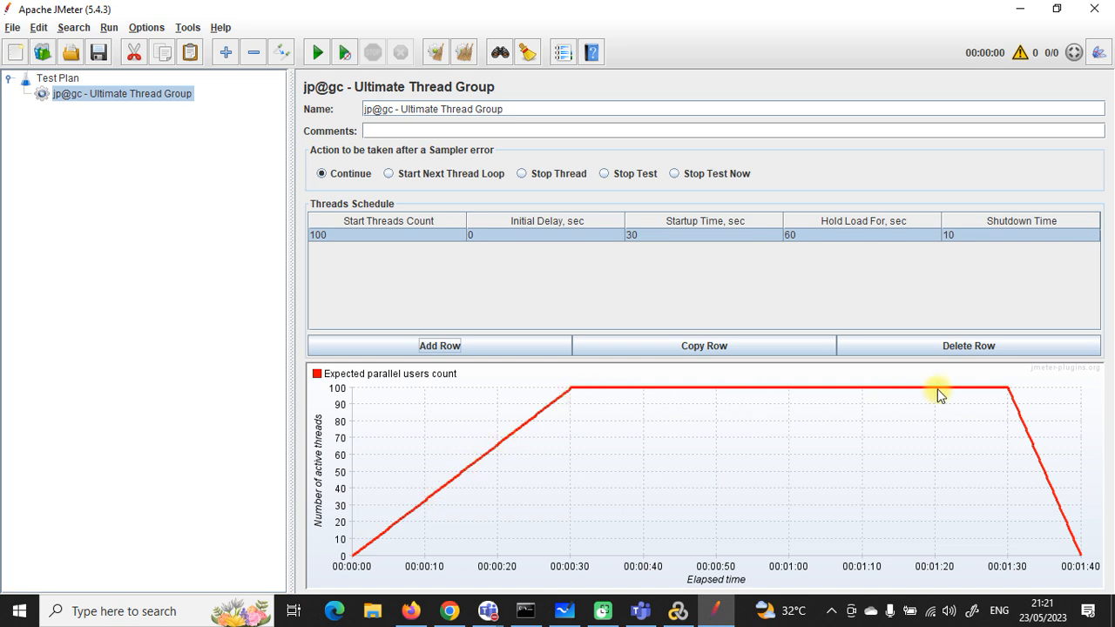
{"action": "left_click", "coordinate": [494, 345]}
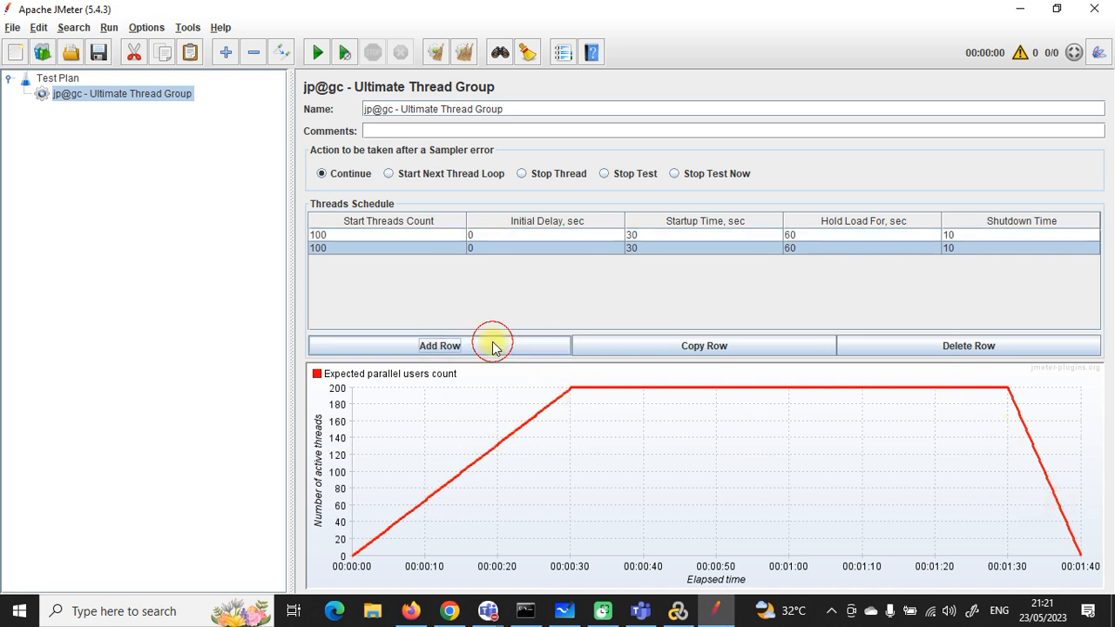
{"action": "double_click", "coordinate": [345, 248]}
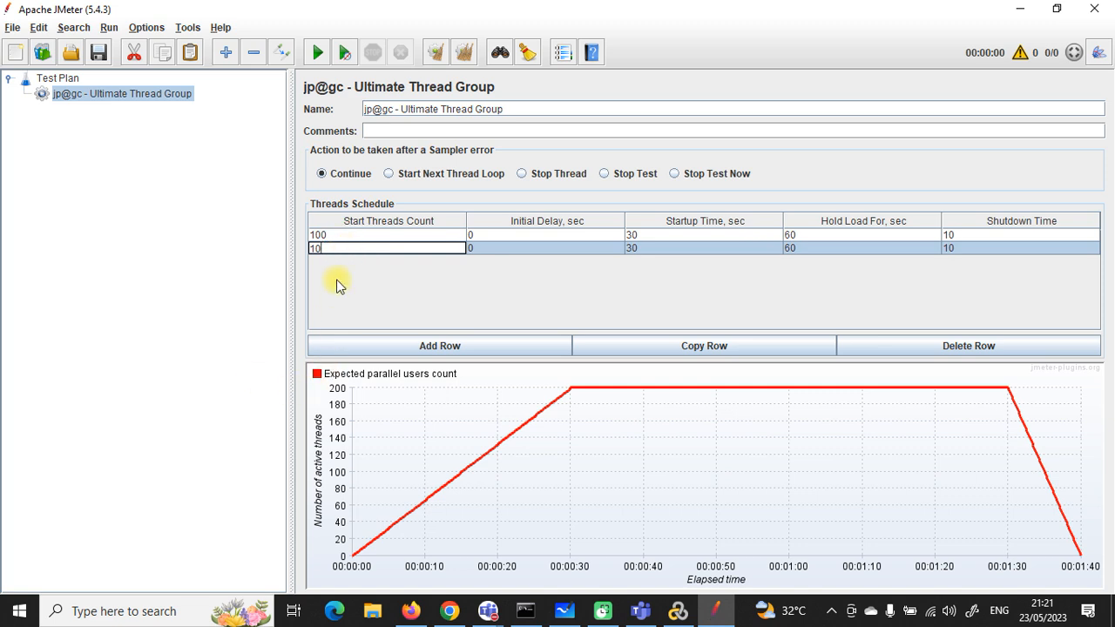
{"action": "double_click", "coordinate": [342, 234]}
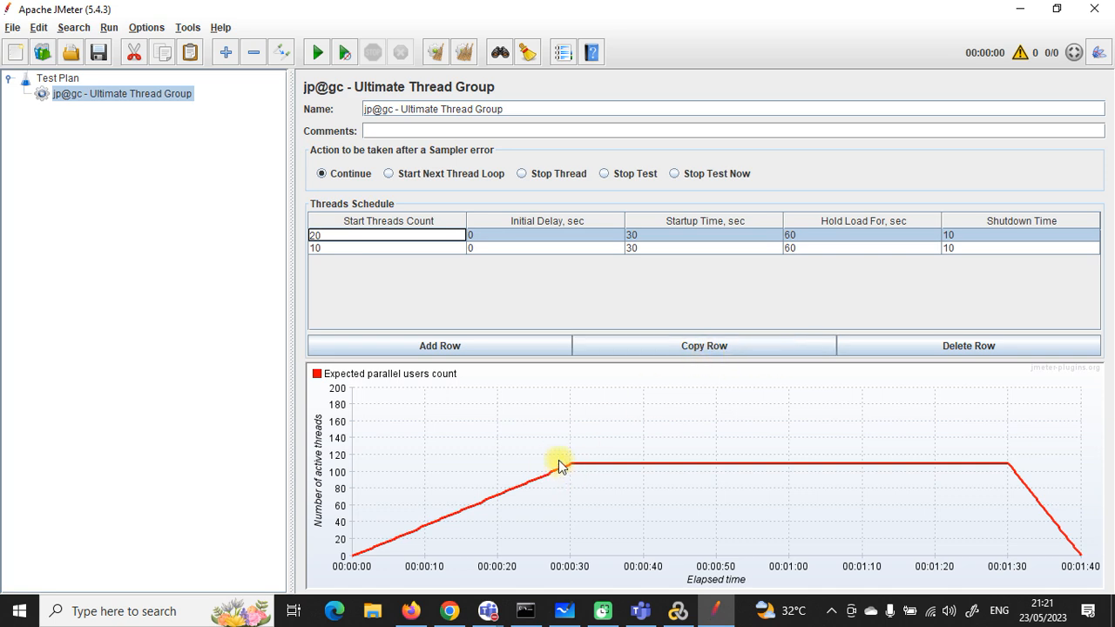
{"action": "left_click", "coordinate": [366, 253]}
Set the initial delay of the first threads schedule row to 1 second.
{"action": "left_click", "coordinate": [504, 236]}
{"action": "left_click", "coordinate": [506, 247]}
{"action": "double_click", "coordinate": [522, 236]}
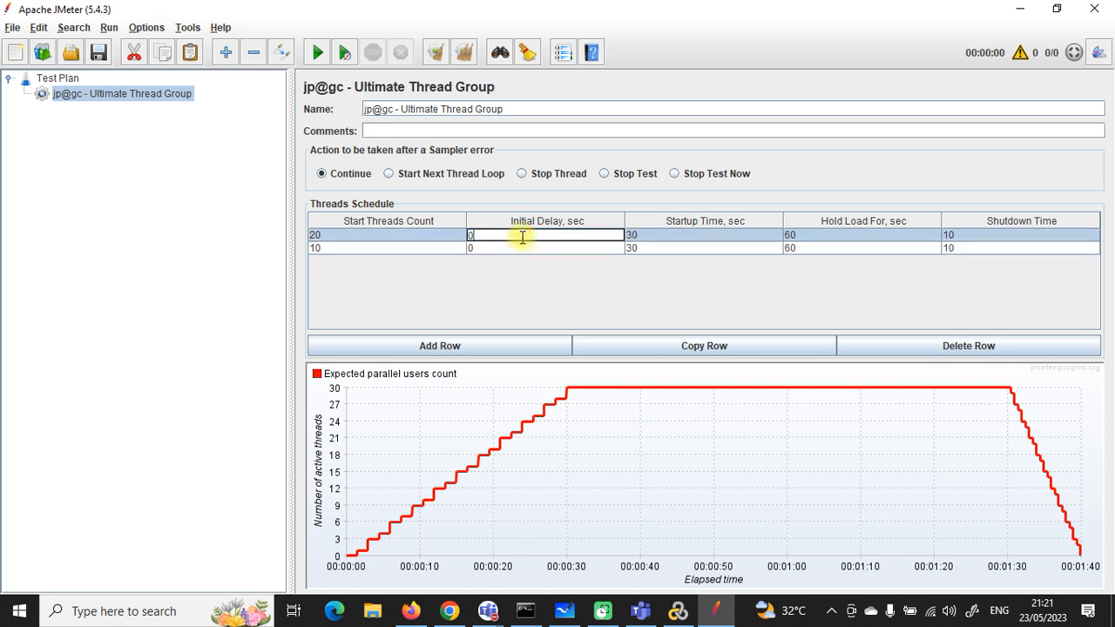
{"action": "type", "text": "1"}
{"action": "left_click", "coordinate": [527, 253]}
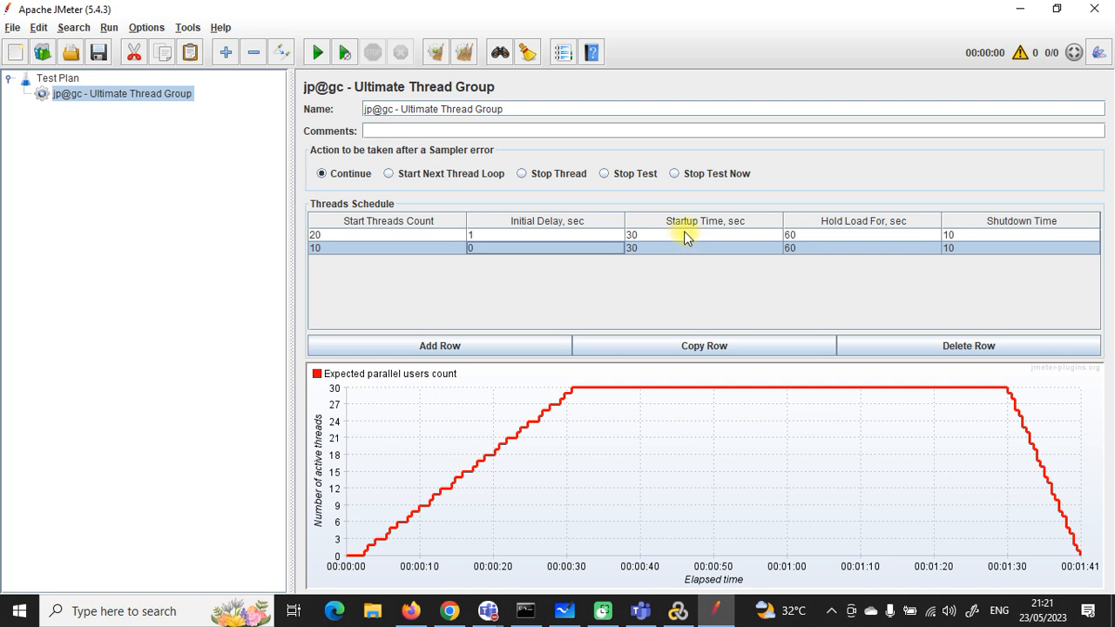
{"action": "left_click", "coordinate": [859, 237]}
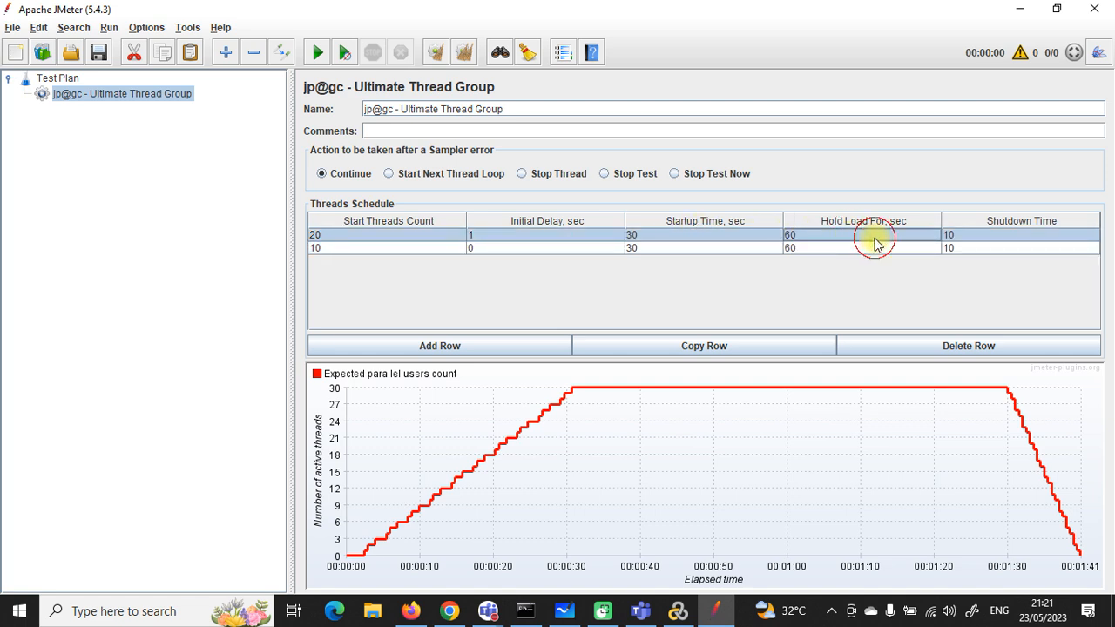
{"action": "double_click", "coordinate": [876, 240]}
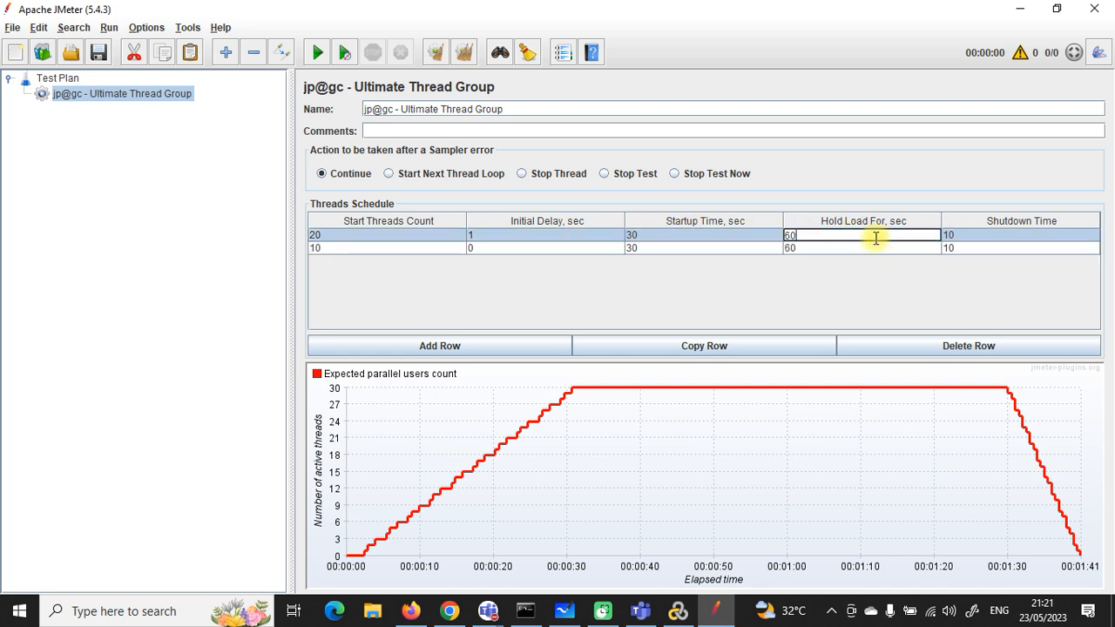
{"action": "left_click", "coordinate": [983, 234]}
{"action": "double_click", "coordinate": [983, 234]}
{"action": "double_click", "coordinate": [583, 244]}
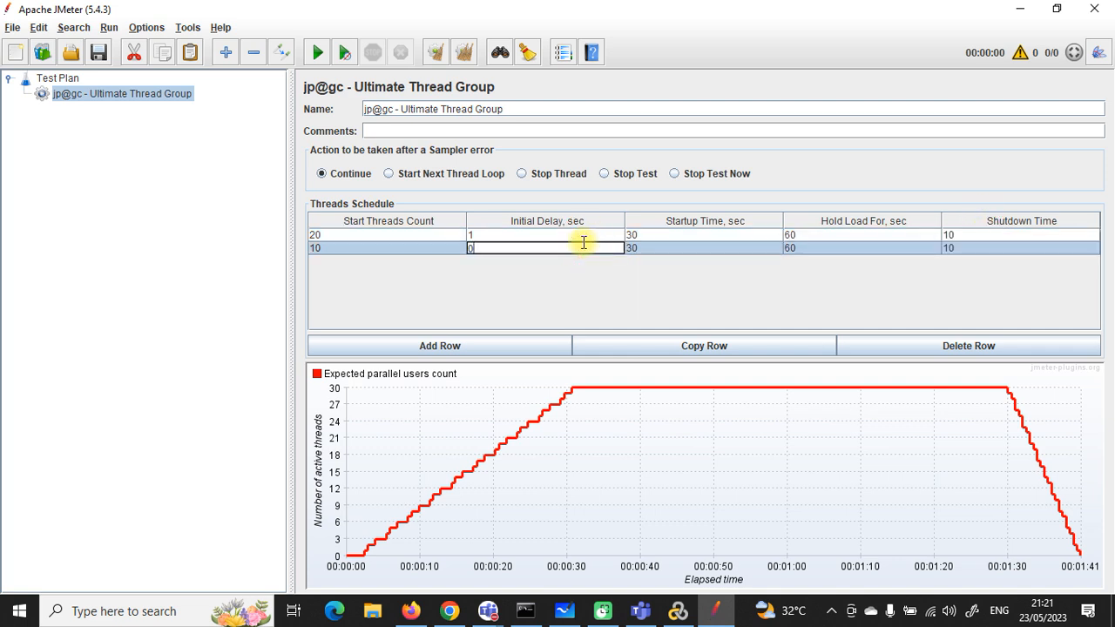
Add a bzm - Concurrency Thread Group to the Test Plan.
{"action": "right_click", "coordinate": [56, 78]}
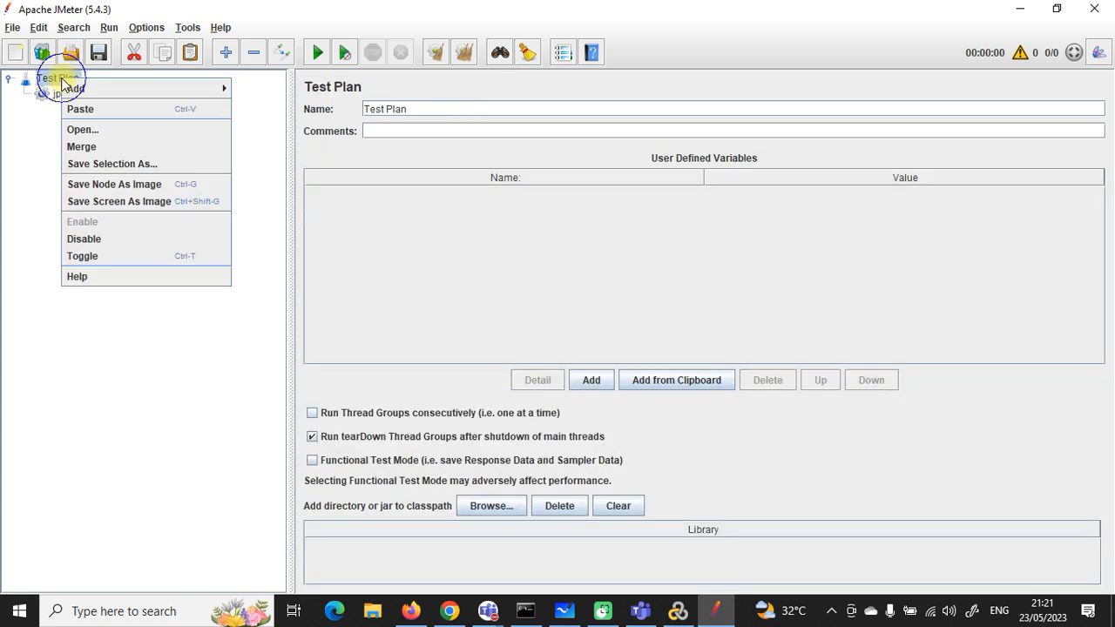
{"action": "mouse_move", "coordinate": [133, 89]}
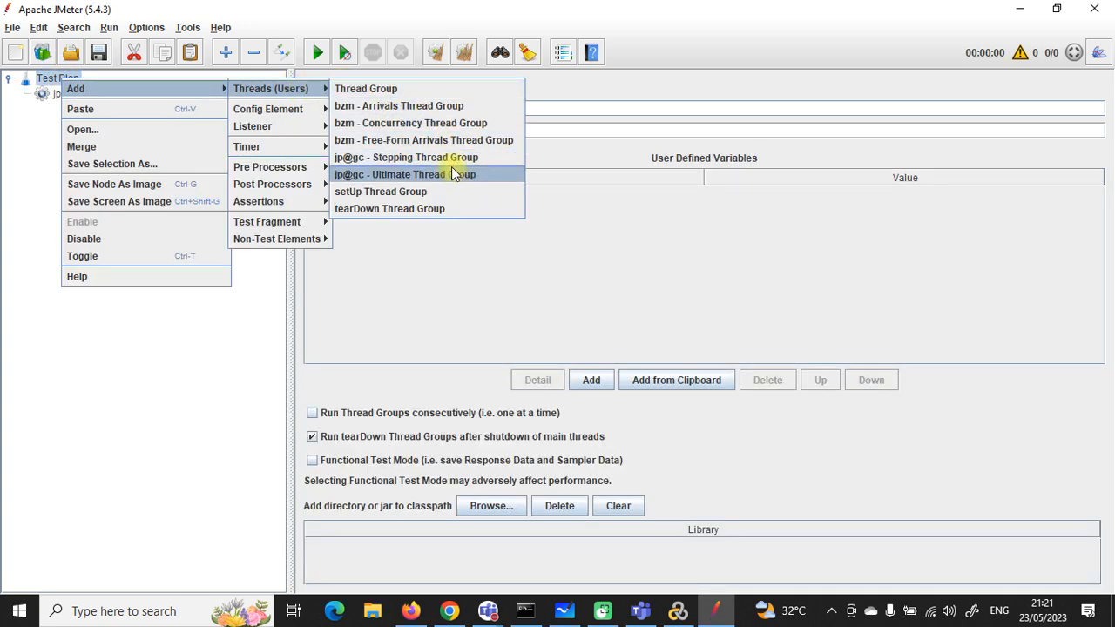
{"action": "left_click", "coordinate": [438, 122]}
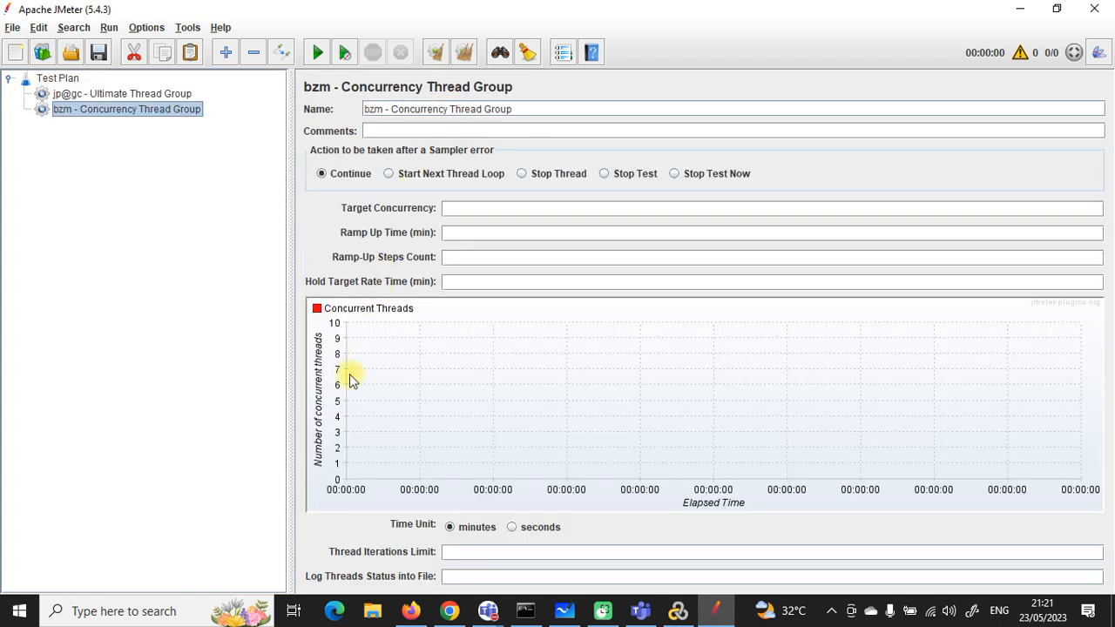
Compare the Ultimate and Concurrency Thread Group settings, and check the available plugins in the JMeter Plugins Manager.
{"action": "left_click", "coordinate": [141, 93]}
{"action": "left_click", "coordinate": [142, 111]}
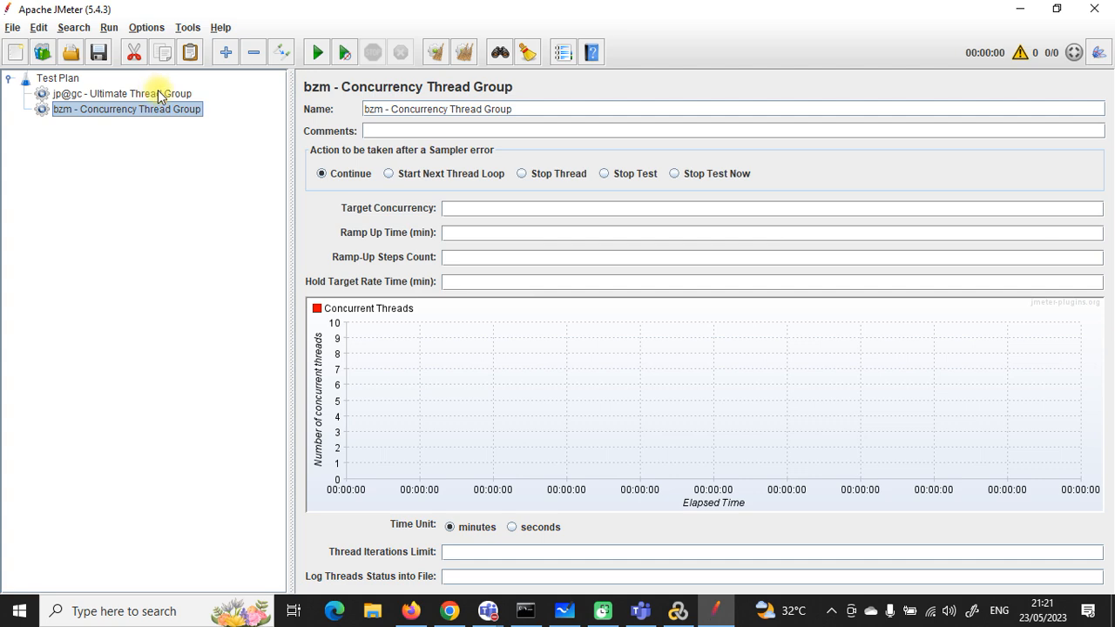
{"action": "left_click", "coordinate": [158, 94]}
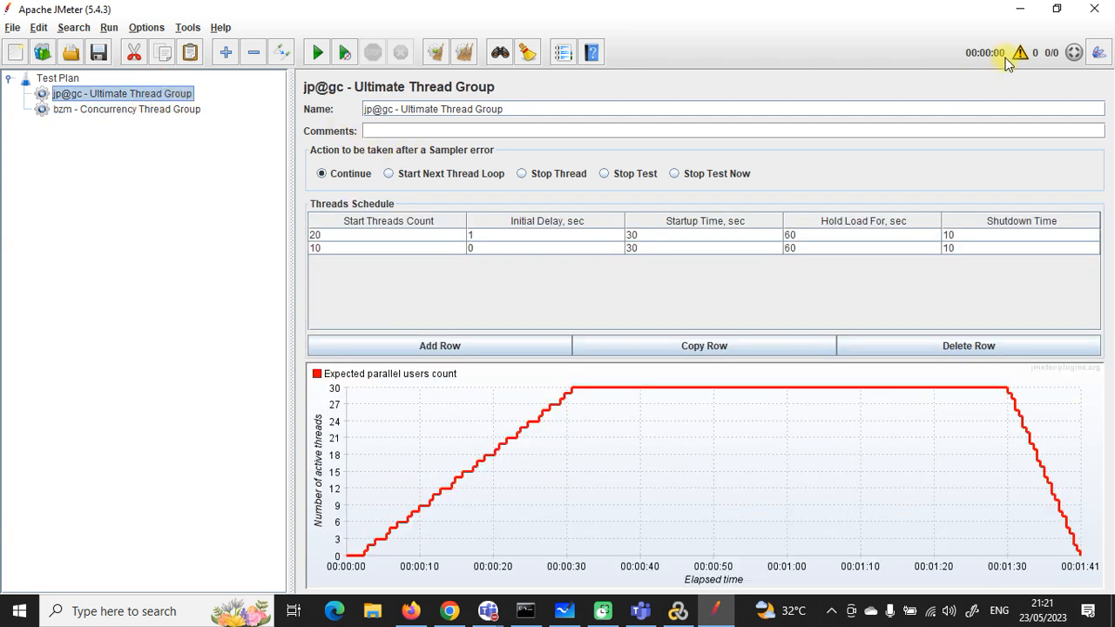
{"action": "left_click", "coordinate": [1099, 53]}
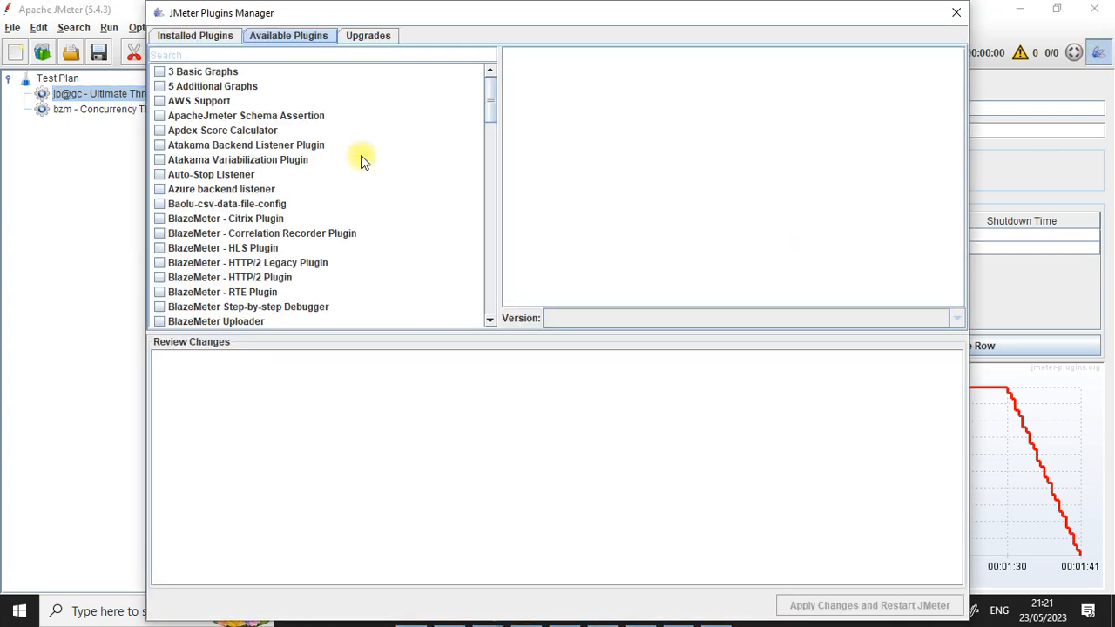
{"action": "left_click", "coordinate": [956, 12]}
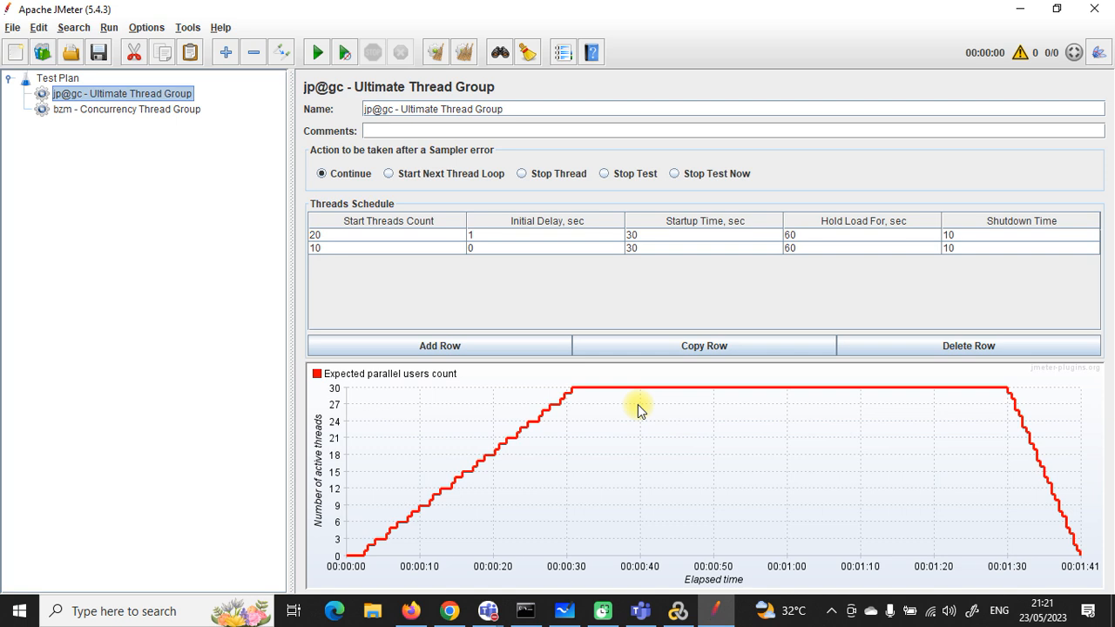
Minimise Apache JMeter and bring up LoadRunner Controller.
{"action": "left_click", "coordinate": [1020, 10]}
{"action": "left_click", "coordinate": [1028, 14]}
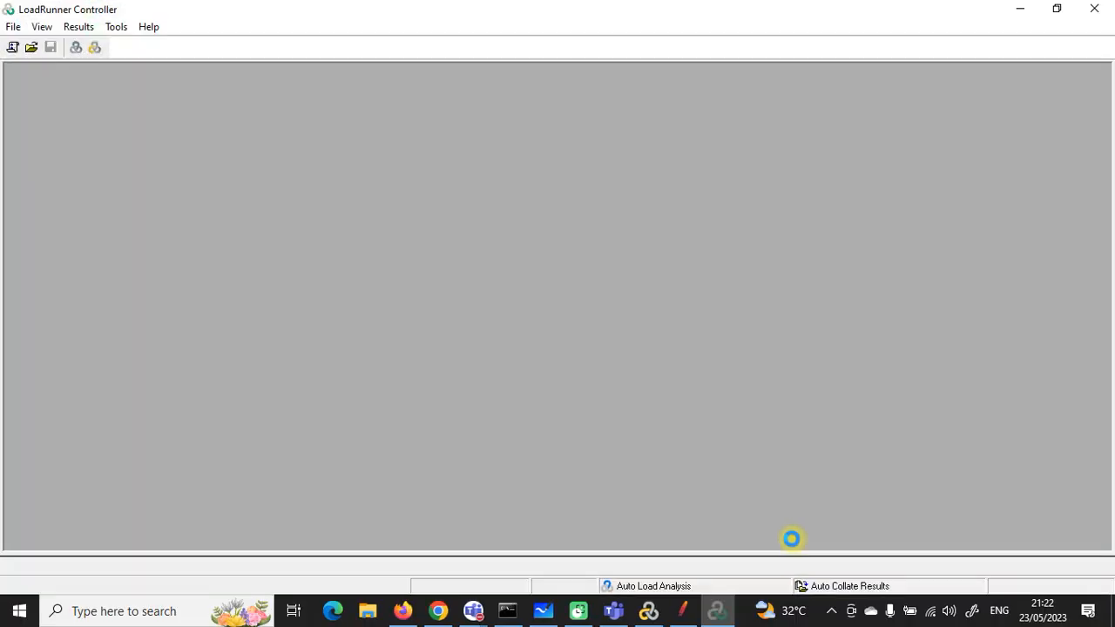
Switch back to Apache JMeter and compare the Ultimate Thread Group with the Concurrency Thread Group.
{"action": "left_click", "coordinate": [683, 611]}
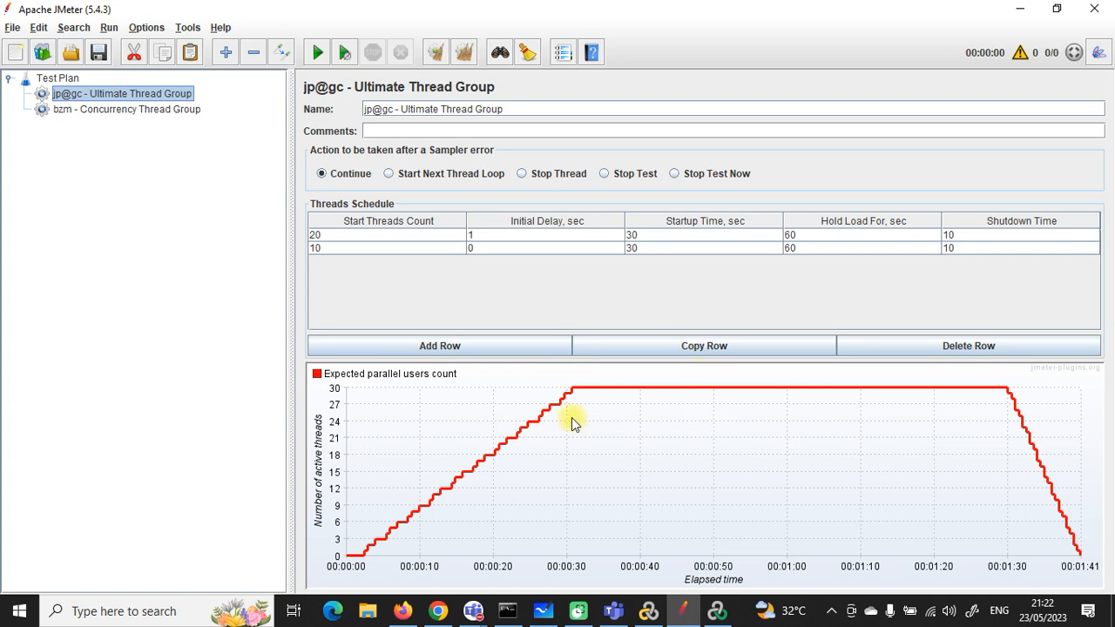
{"action": "left_click", "coordinate": [152, 111]}
{"action": "left_click", "coordinate": [149, 94]}
{"action": "left_click", "coordinate": [153, 111]}
{"action": "left_click", "coordinate": [157, 94]}
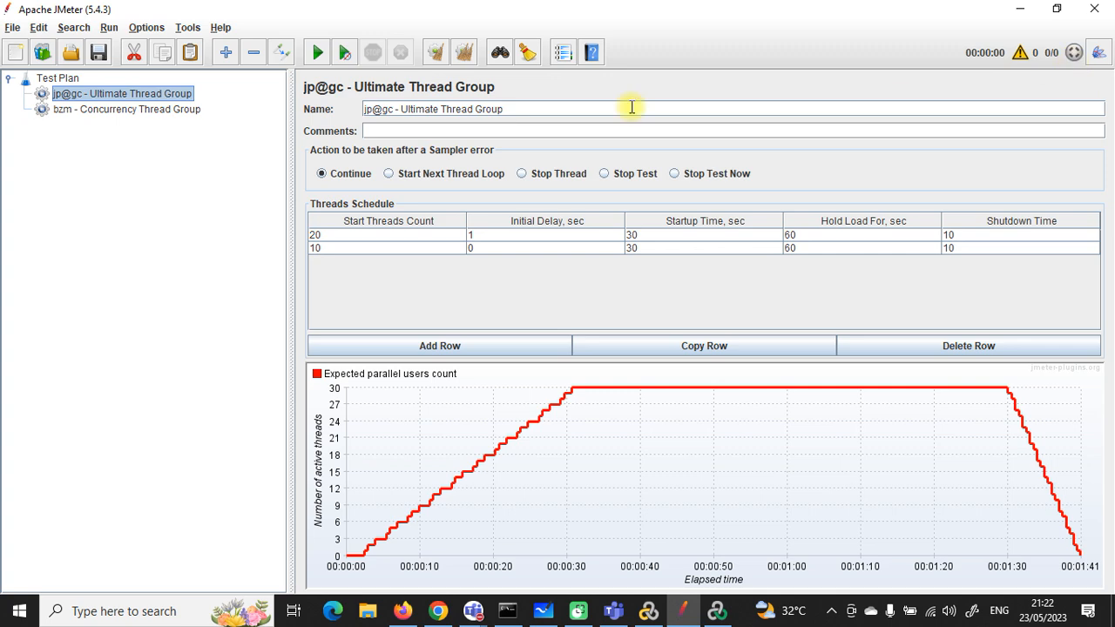
{"action": "left_click", "coordinate": [122, 109]}
Return to LoadRunner Controller and create a manual scenario containing the E2E script.
{"action": "left_click", "coordinate": [1020, 9]}
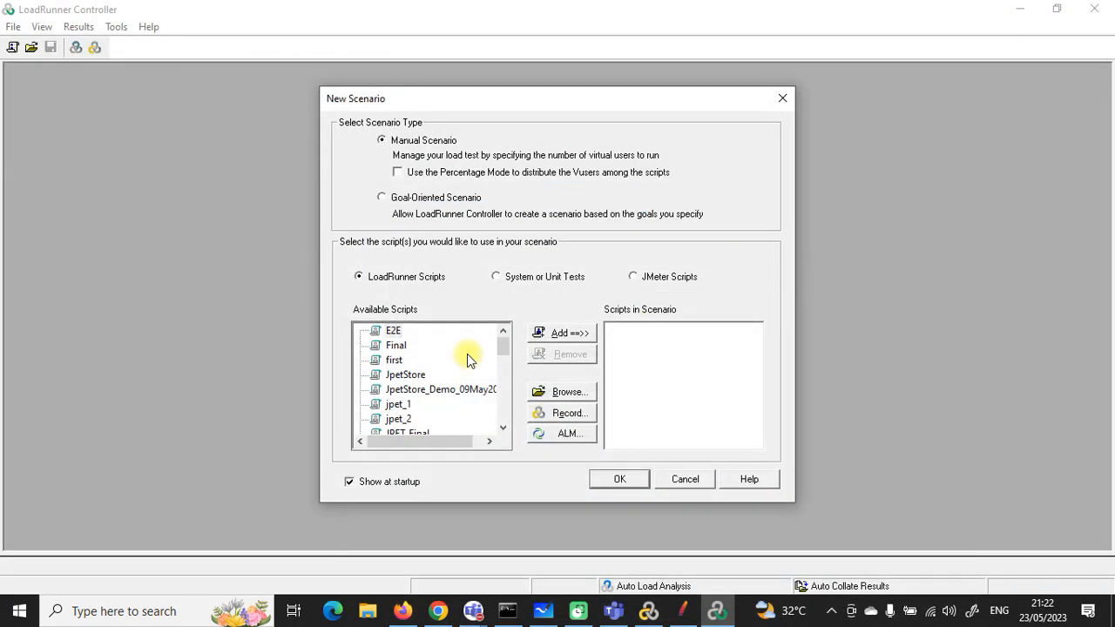
{"action": "left_click", "coordinate": [388, 332]}
{"action": "left_click", "coordinate": [568, 332]}
{"action": "left_click", "coordinate": [619, 480]}
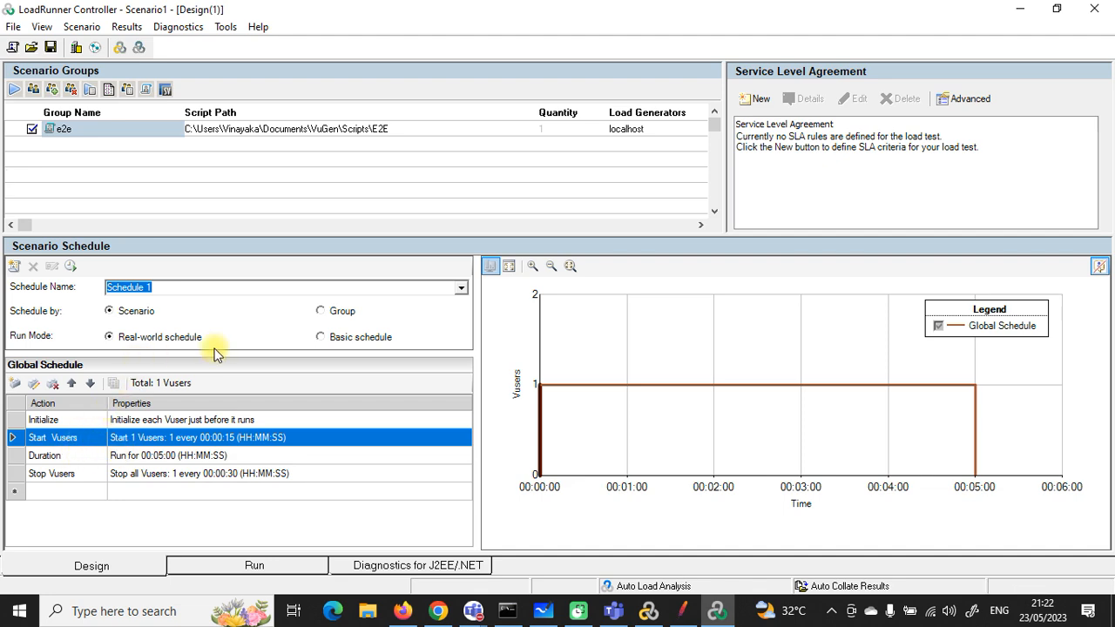
Change the scenario's run mode to Basic schedule and set the e2e group's quantity to 100.
{"action": "double_click", "coordinate": [572, 128]}
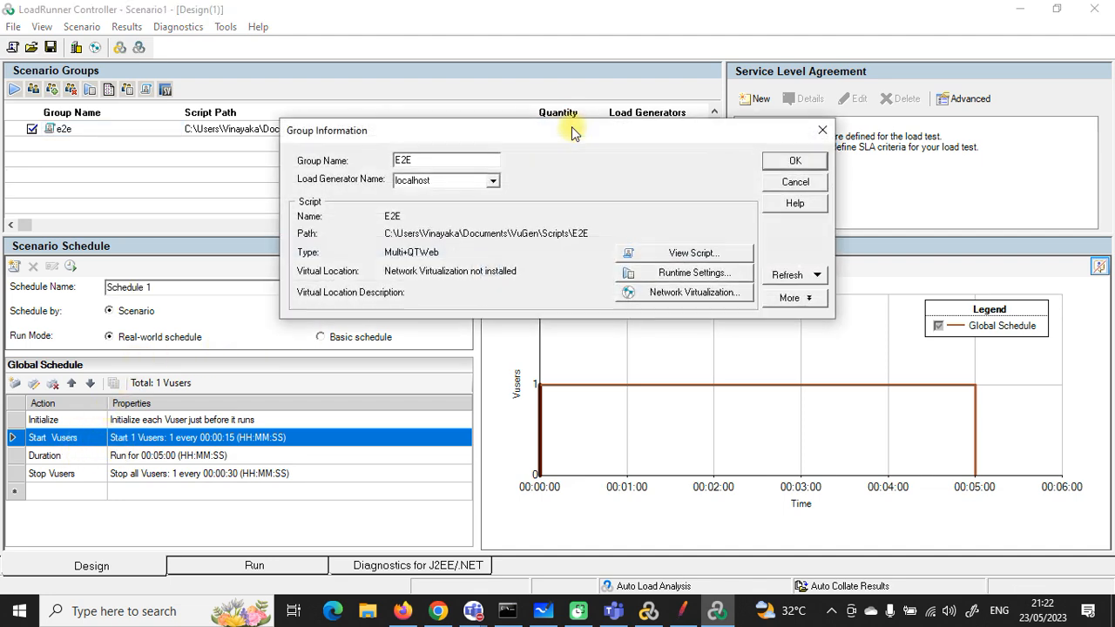
{"action": "left_click", "coordinate": [789, 160]}
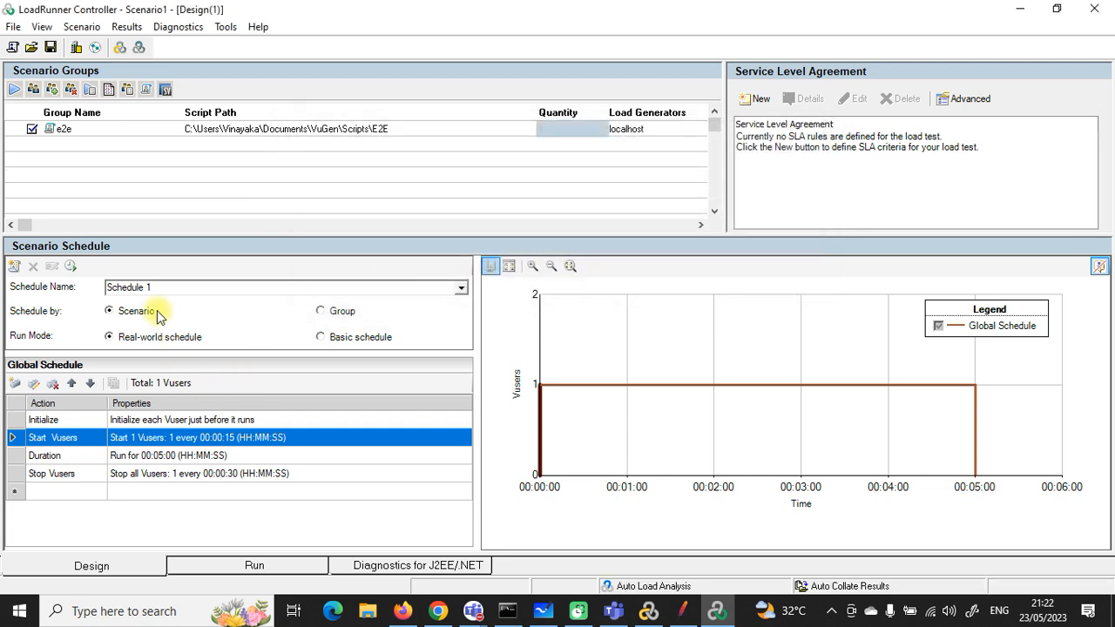
{"action": "left_click", "coordinate": [322, 340]}
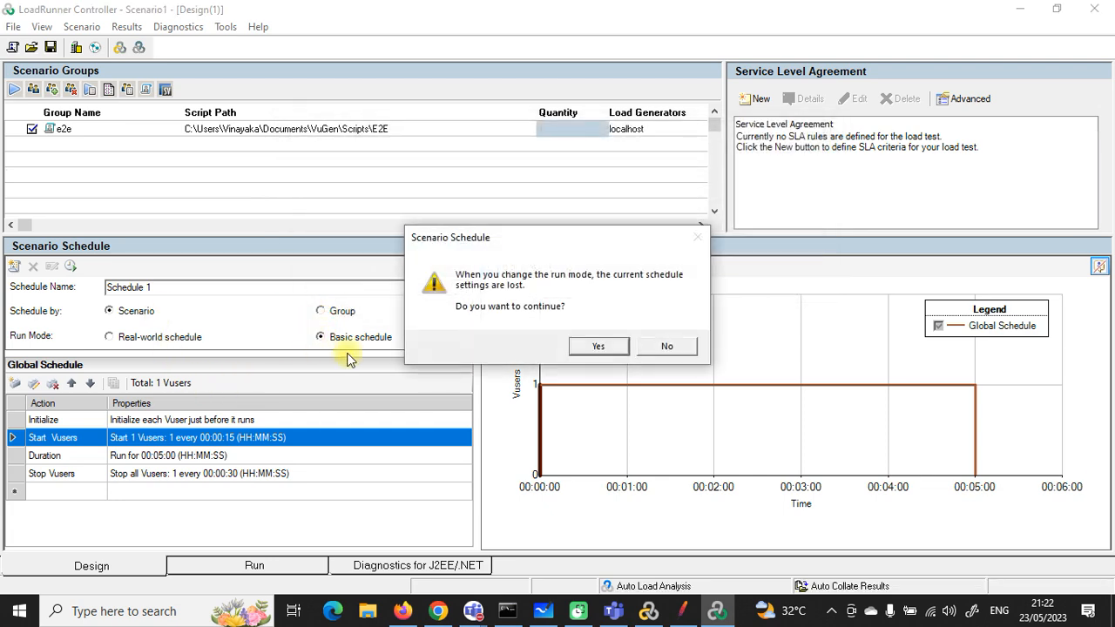
{"action": "left_click", "coordinate": [612, 351]}
{"action": "left_click", "coordinate": [560, 129]}
{"action": "left_click", "coordinate": [564, 131]}
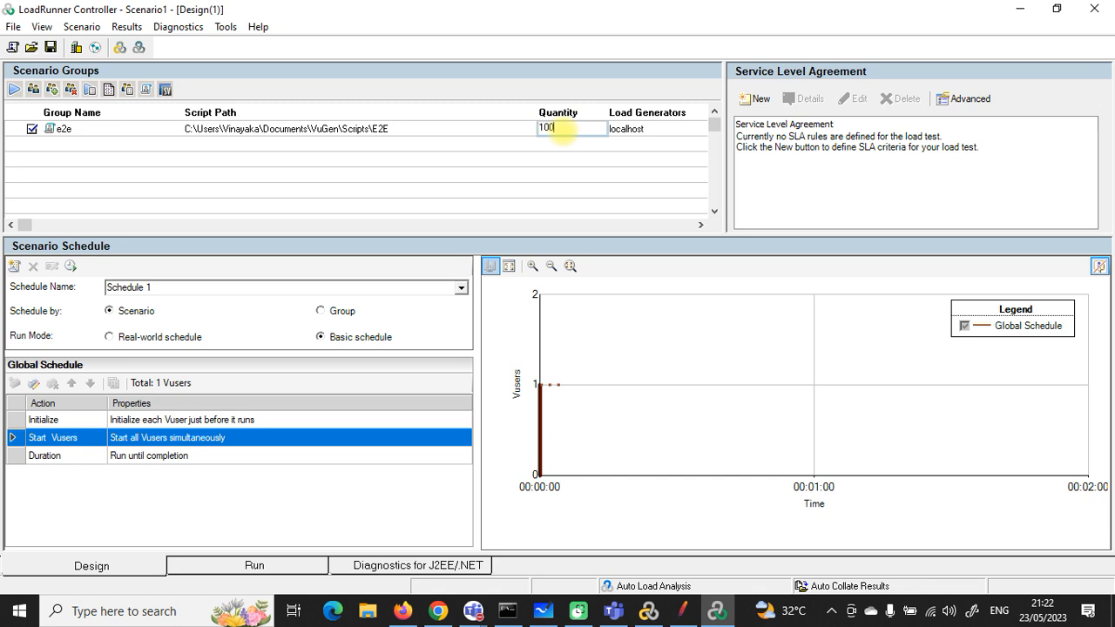
{"action": "left_click", "coordinate": [269, 190]}
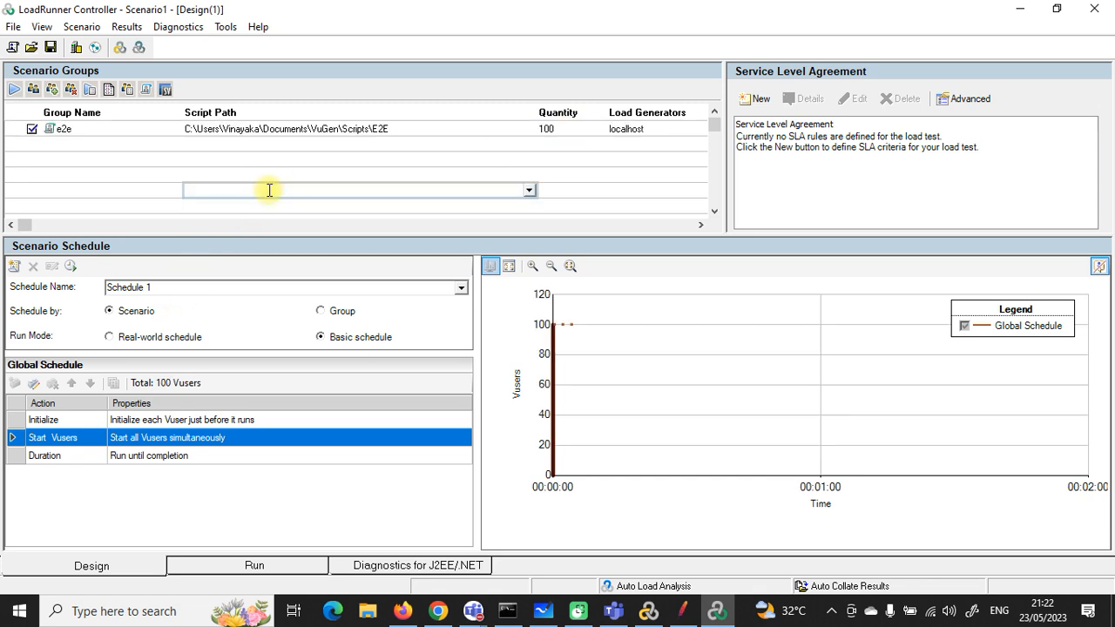
Change the run mode to Real-world schedule and set the Duration action to run for 01:00:00.
{"action": "left_click", "coordinate": [109, 337]}
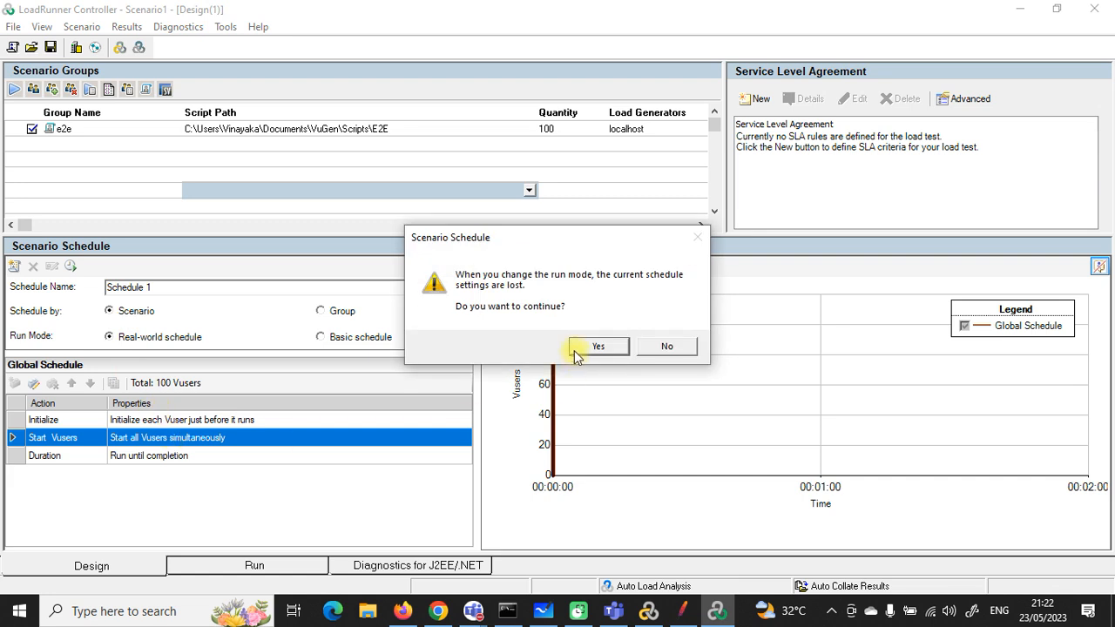
{"action": "left_click", "coordinate": [575, 352]}
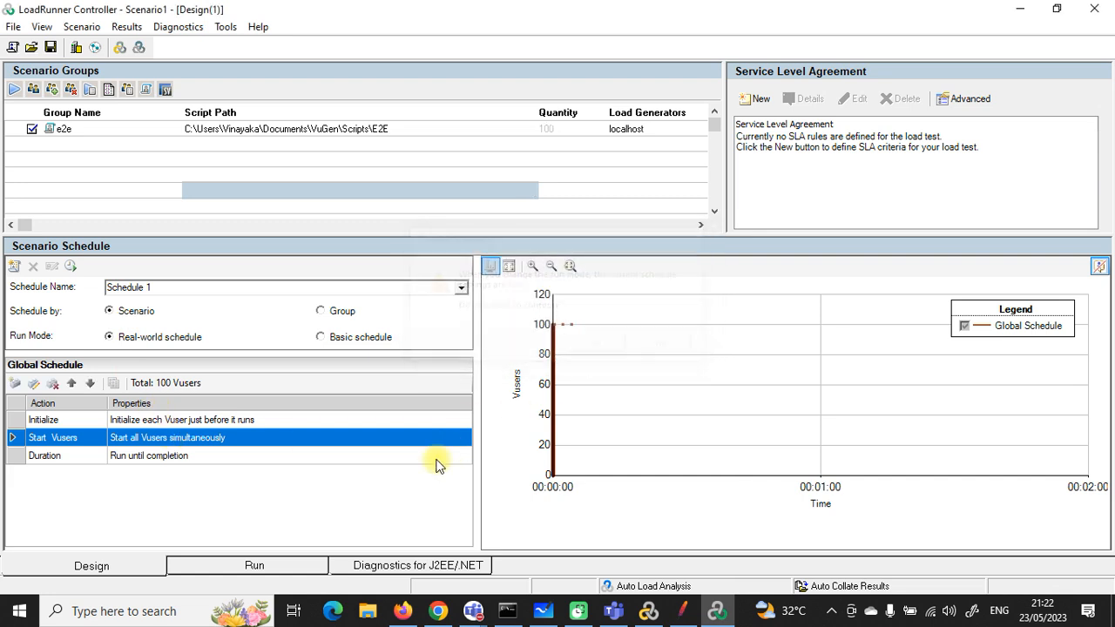
{"action": "left_click", "coordinate": [162, 456]}
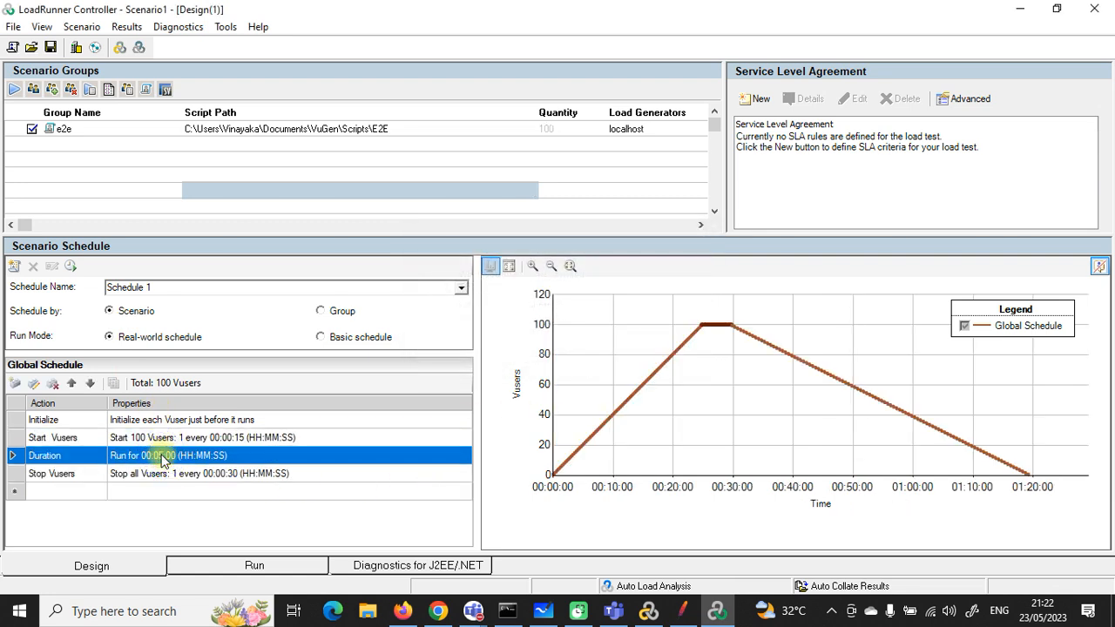
{"action": "double_click", "coordinate": [163, 457]}
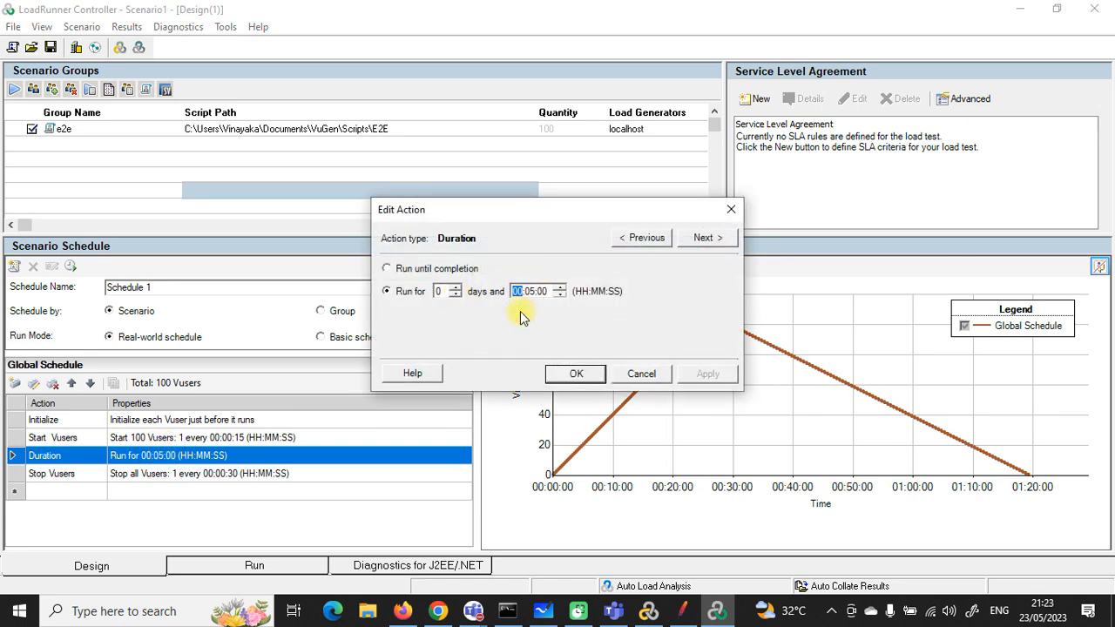
{"action": "type", "text": "1:"}
{"action": "left_click", "coordinate": [706, 374]}
{"action": "left_click", "coordinate": [589, 375]}
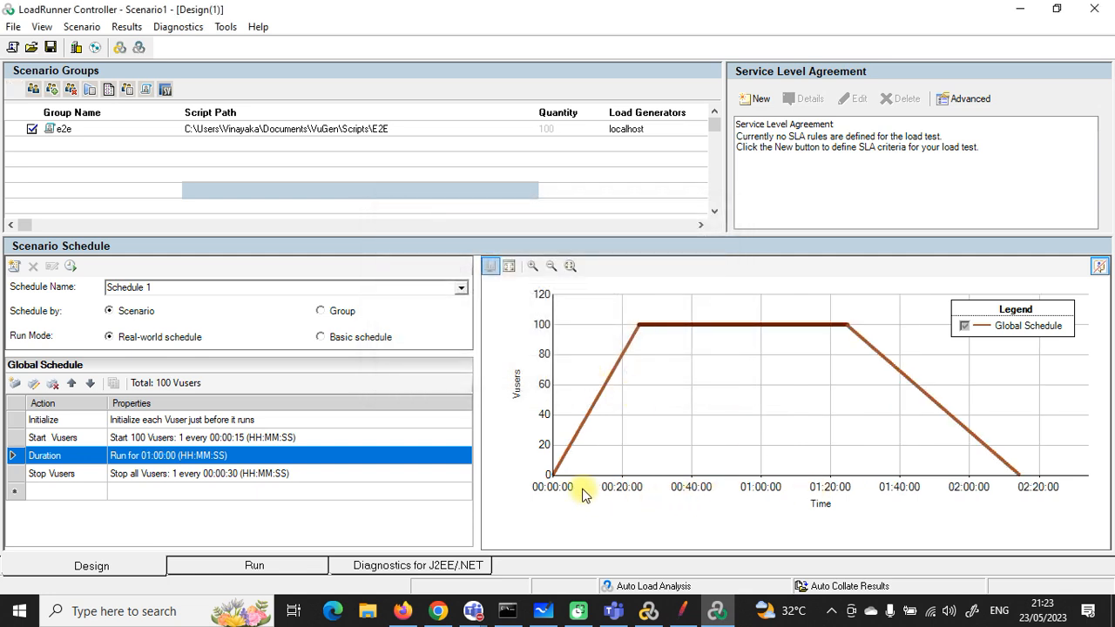
Highlight the Stop Vusers action in the schedule graph, and compare it with the Ultimate Thread Group's graph in Apache JMeter.
{"action": "left_click", "coordinate": [209, 479]}
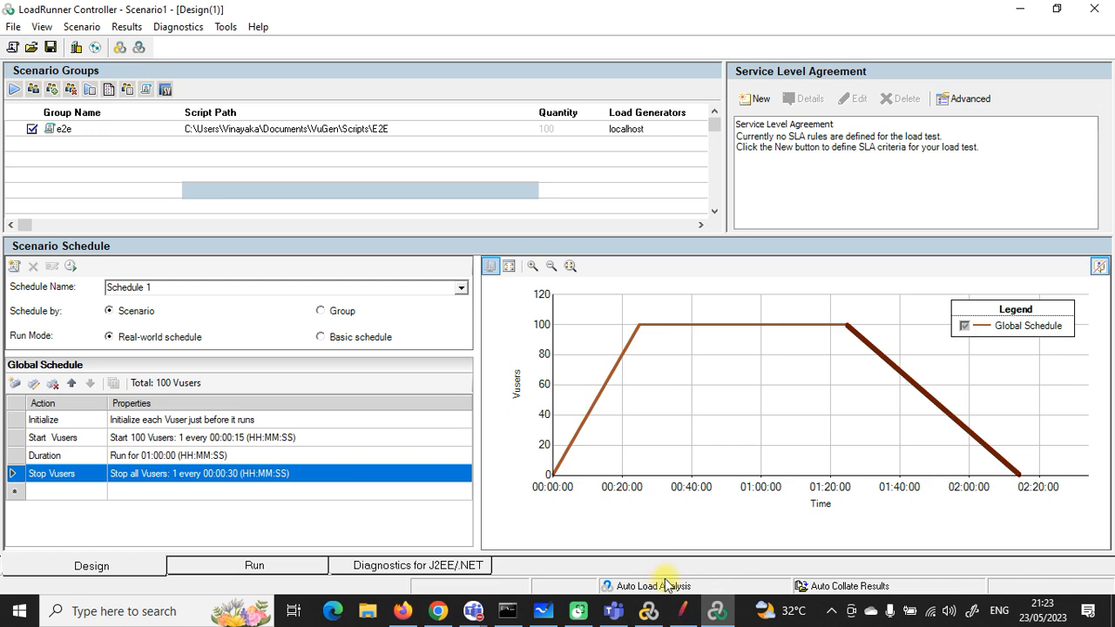
{"action": "left_click", "coordinate": [683, 610]}
{"action": "left_click", "coordinate": [148, 94]}
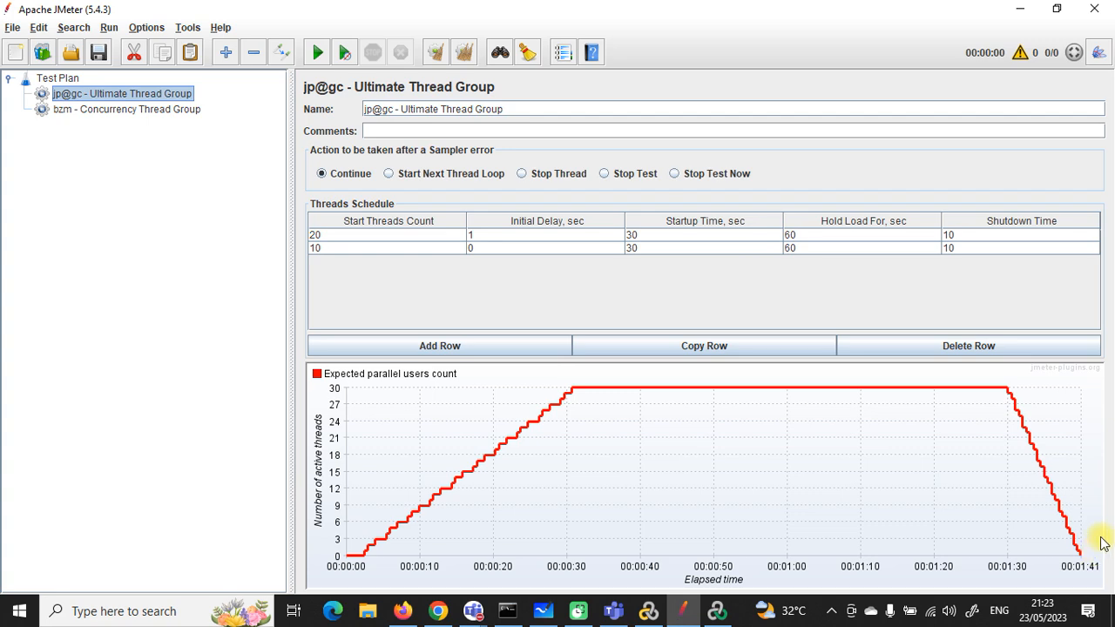
Minimise the script editor with the "first" script and close LoadRunner Controller without saving Scenario1.
{"action": "left_click", "coordinate": [649, 611]}
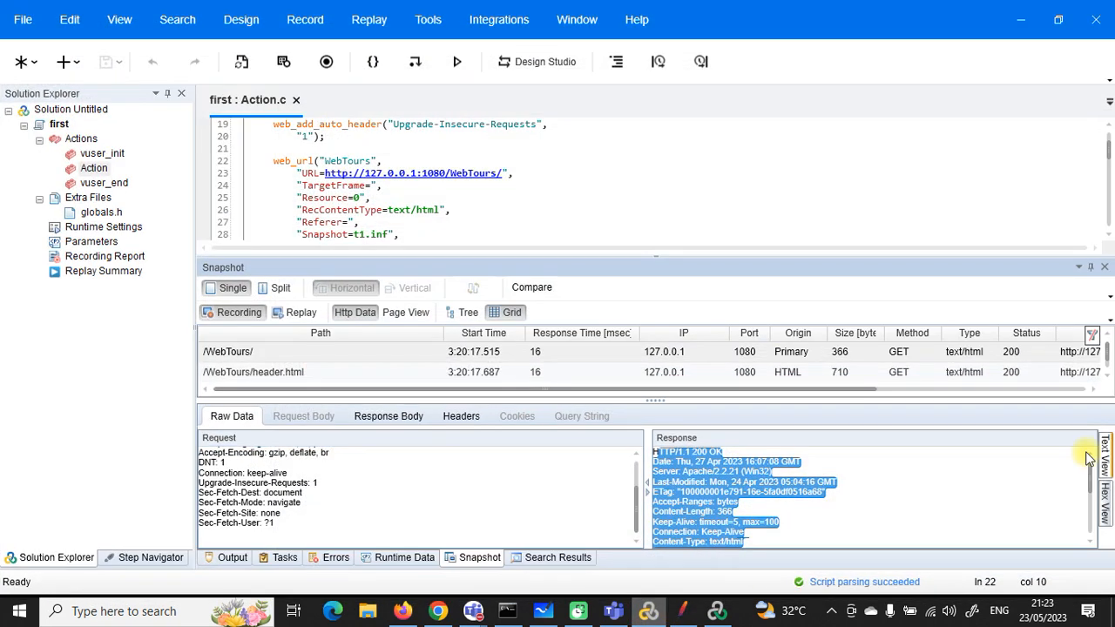
{"action": "left_click", "coordinate": [1020, 11]}
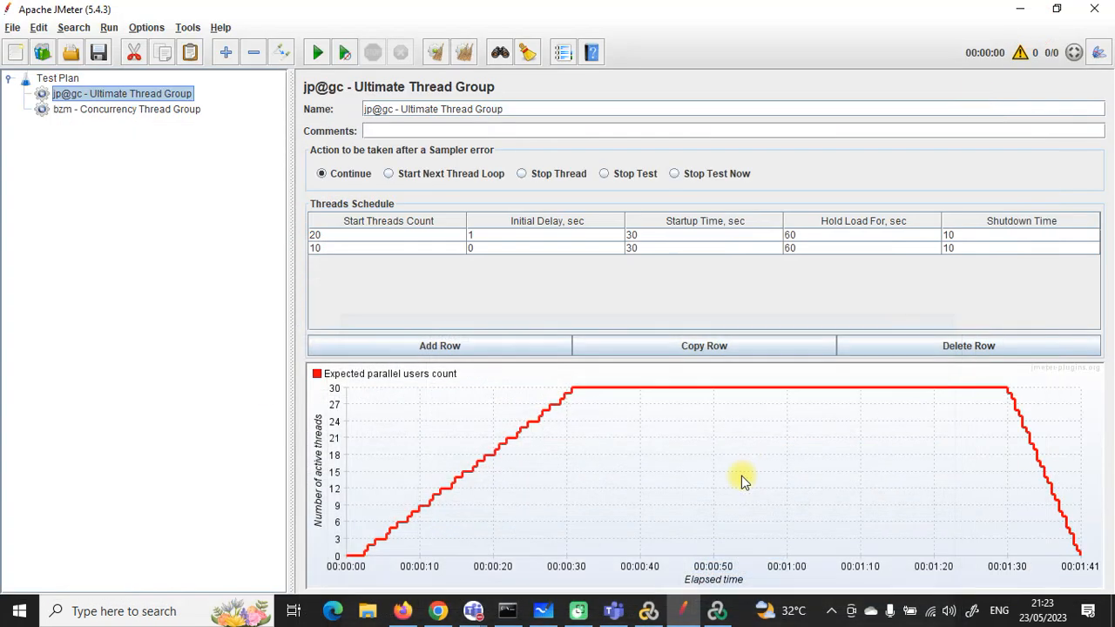
{"action": "left_click", "coordinate": [721, 609]}
{"action": "left_click", "coordinate": [1094, 8]}
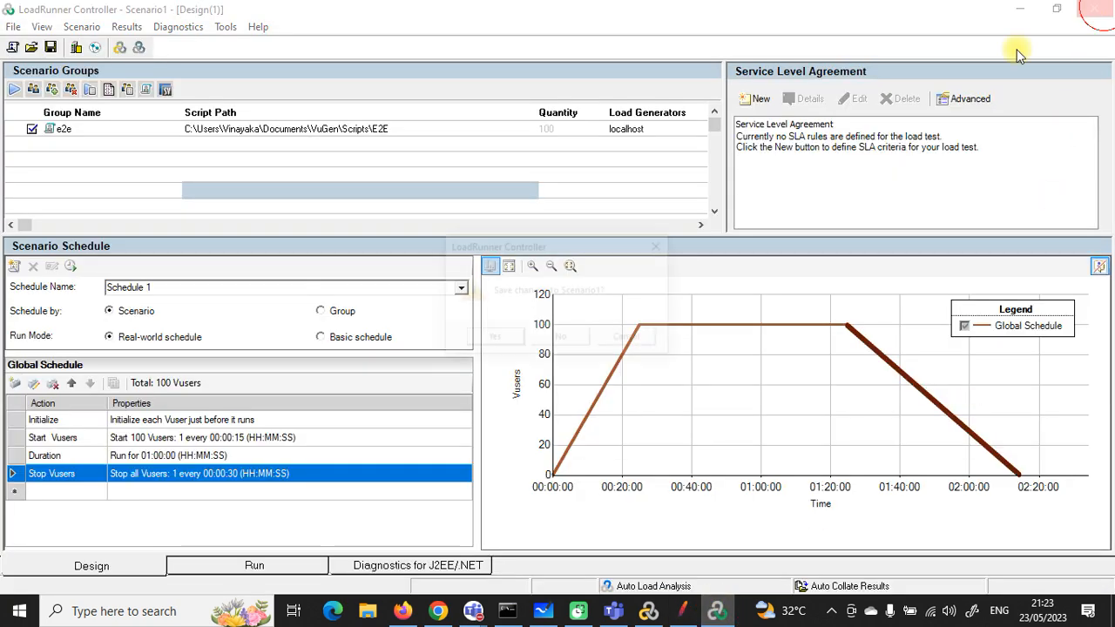
{"action": "left_click", "coordinate": [562, 339]}
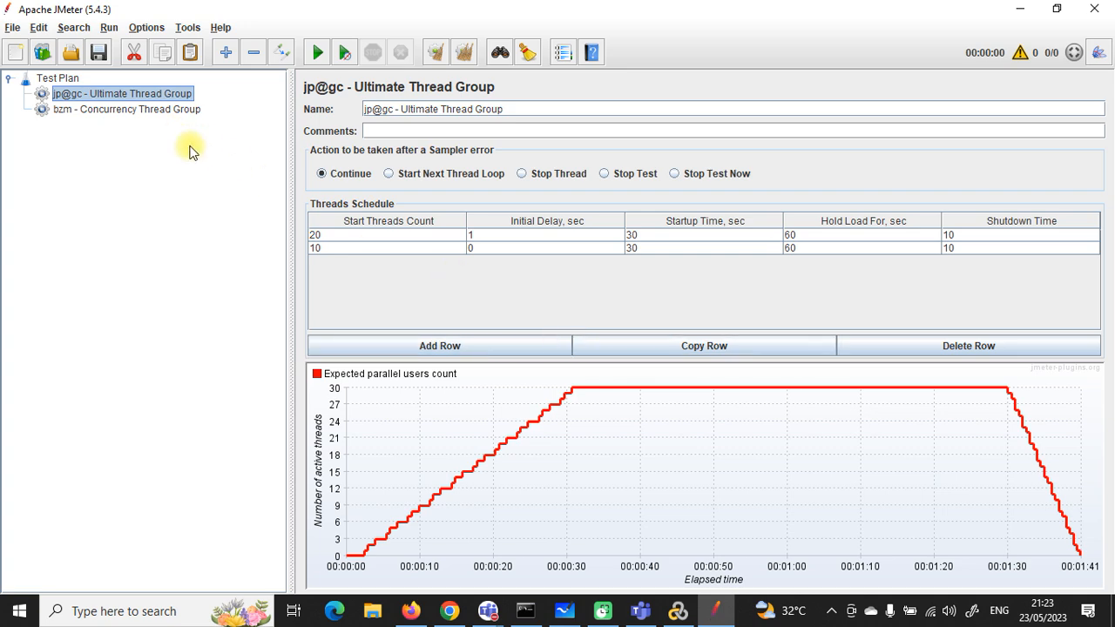
Add a standard Thread Group to the Test Plan in Apache JMeter.
{"action": "right_click", "coordinate": [71, 83]}
{"action": "mouse_move", "coordinate": [82, 87]}
{"action": "mouse_move", "coordinate": [270, 87]}
{"action": "left_click", "coordinate": [357, 89]}
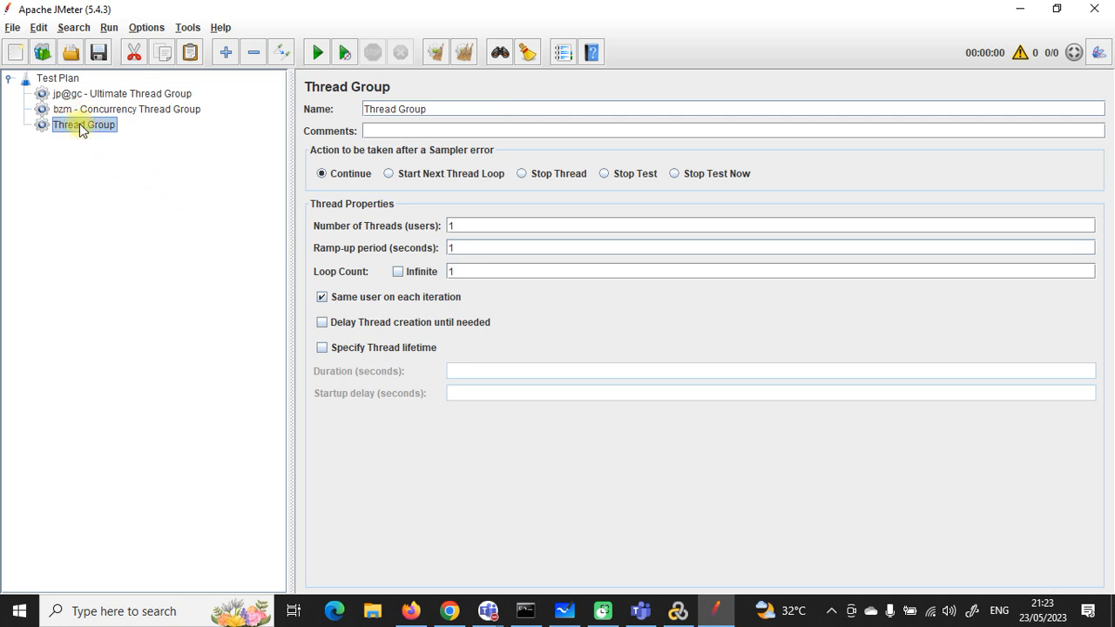
Set the Thread Group to 100 threads with an infinite loop count and a specified thread lifetime of 600 seconds.
{"action": "left_click", "coordinate": [451, 226]}
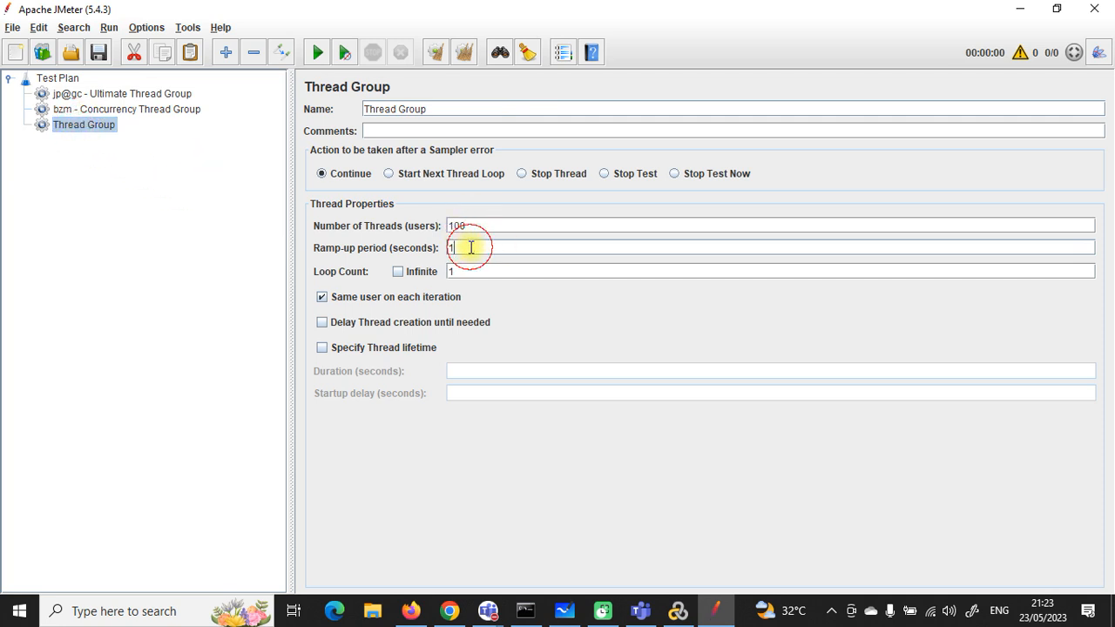
{"action": "left_click", "coordinate": [408, 275]}
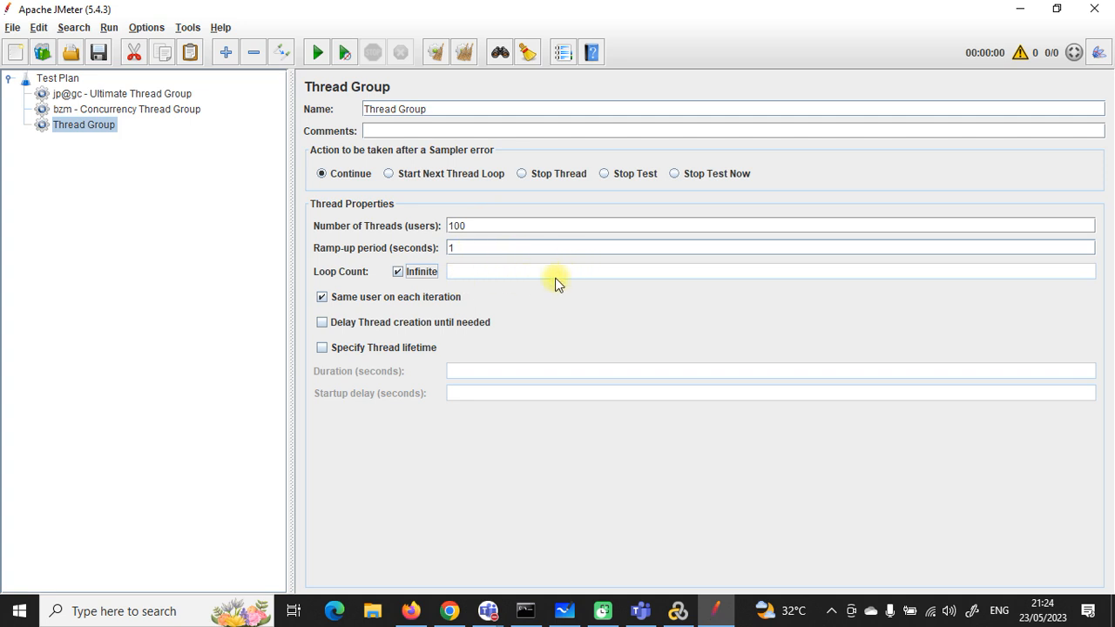
{"action": "left_click", "coordinate": [323, 348]}
{"action": "left_click", "coordinate": [464, 374]}
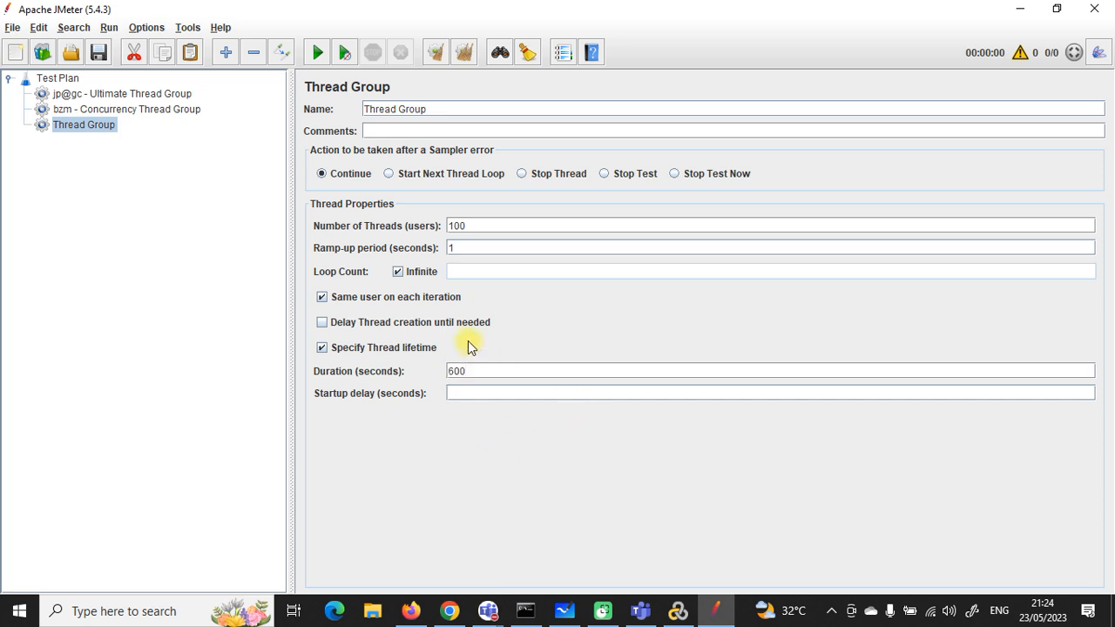
Add three rows of 100 threads to the Threads Schedule of the jp@gc - Ultimate Thread Group.
{"action": "left_click", "coordinate": [100, 93]}
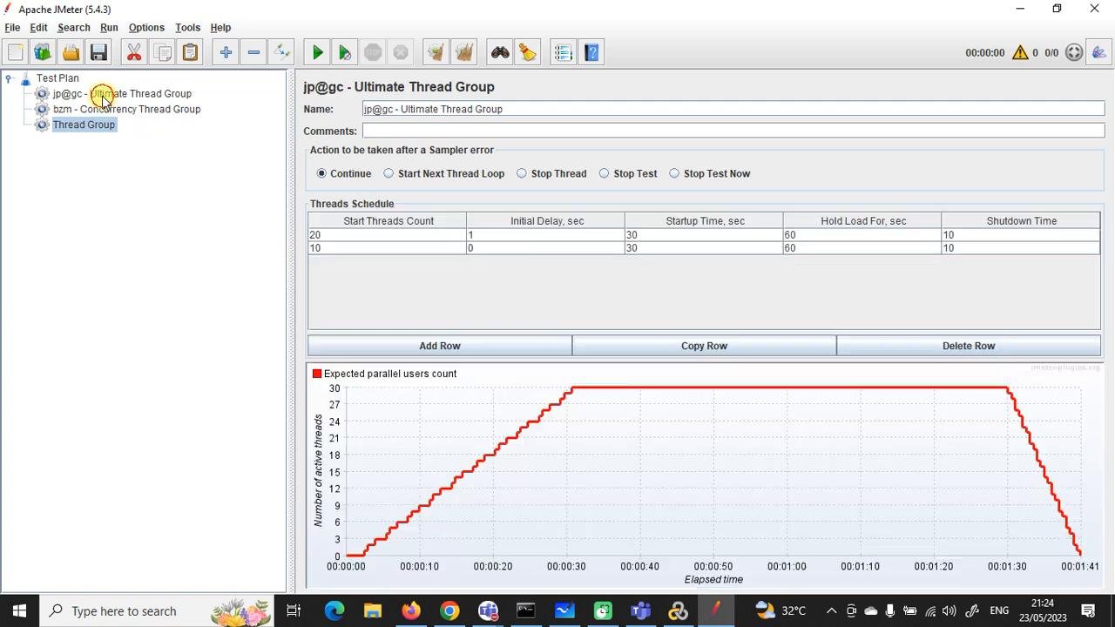
{"action": "left_click", "coordinate": [113, 109]}
{"action": "left_click", "coordinate": [117, 94]}
{"action": "left_click", "coordinate": [377, 237]}
{"action": "left_click", "coordinate": [383, 248]}
{"action": "left_click", "coordinate": [495, 344]}
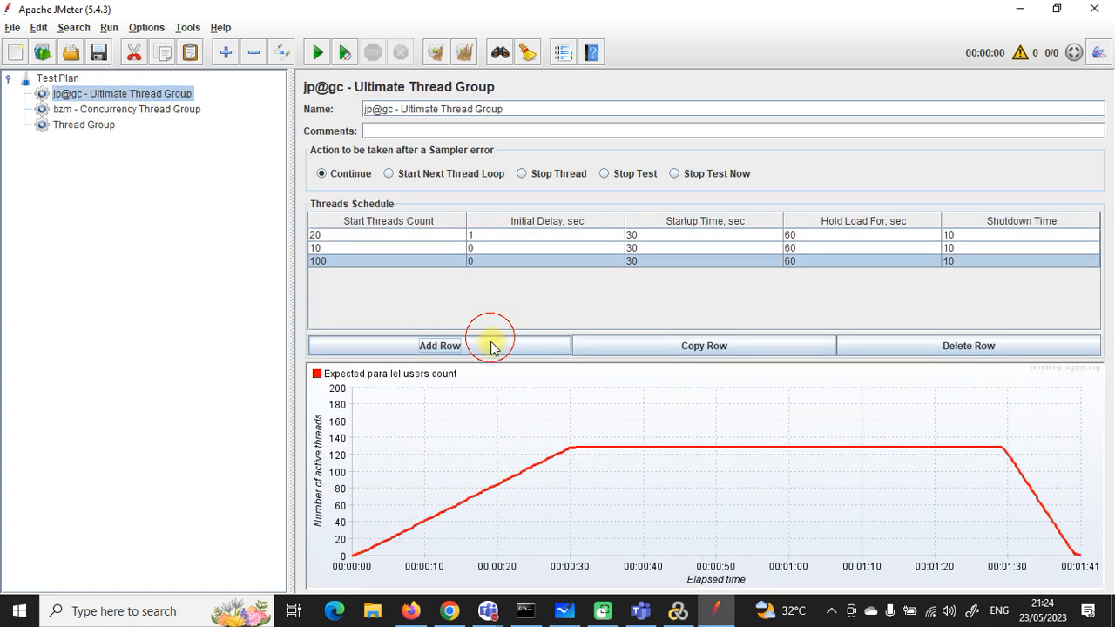
{"action": "left_click", "coordinate": [493, 347]}
{"action": "left_click", "coordinate": [492, 347]}
{"action": "left_click", "coordinate": [398, 248]}
{"action": "left_click", "coordinate": [588, 258]}
{"action": "left_click", "coordinate": [645, 249]}
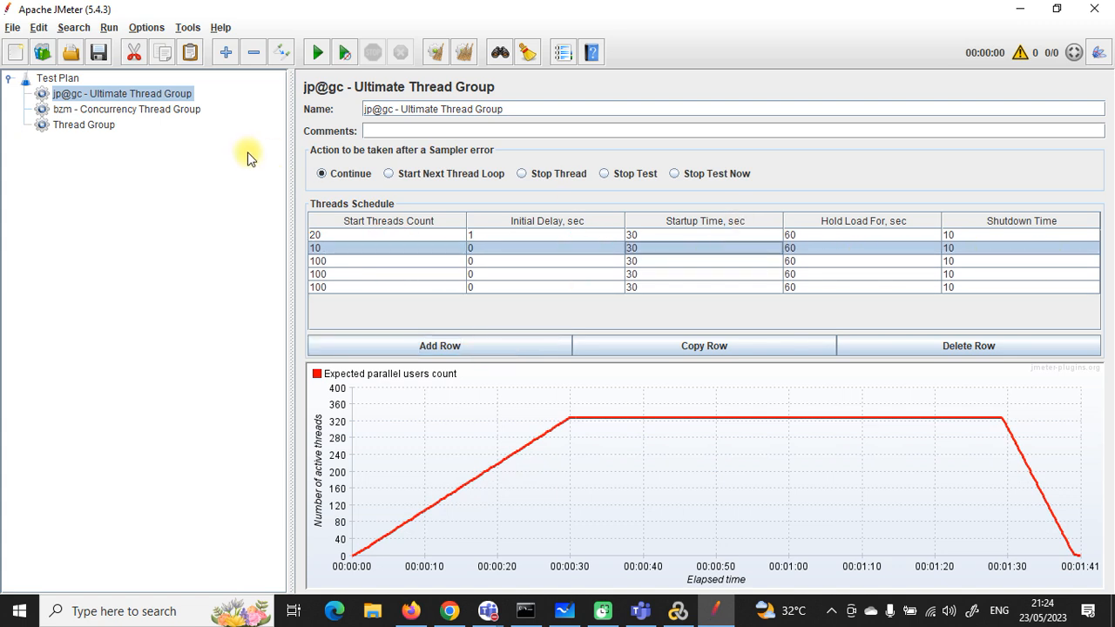
Add an HTTP Request sampler to the standard Thread Group.
{"action": "left_click", "coordinate": [57, 124]}
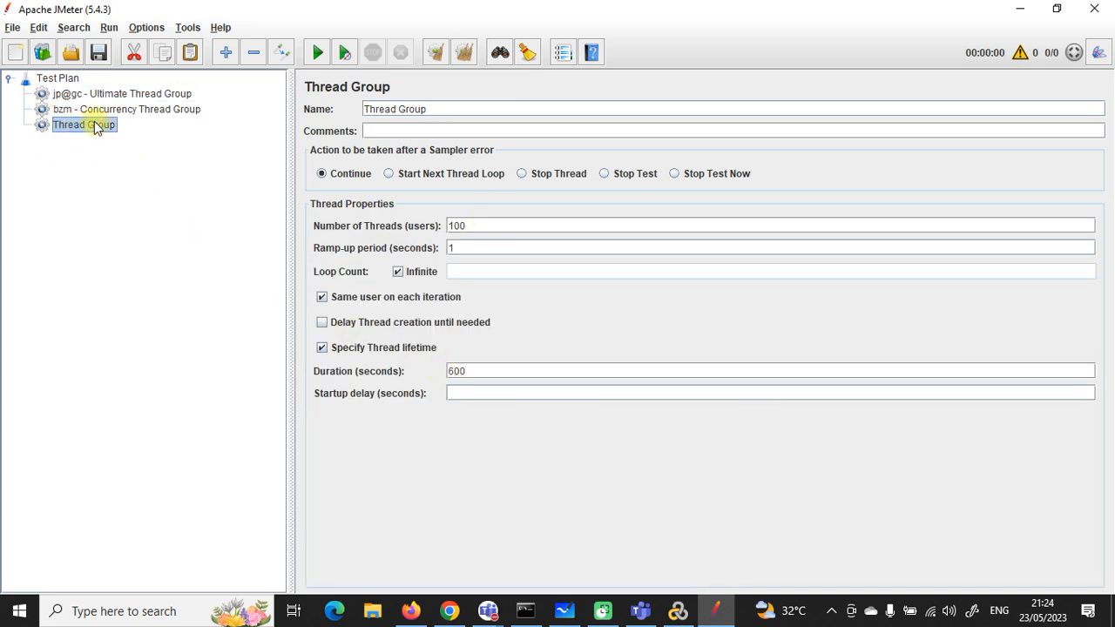
{"action": "right_click", "coordinate": [92, 125]}
{"action": "mouse_move", "coordinate": [186, 132]}
{"action": "mouse_move", "coordinate": [306, 131]}
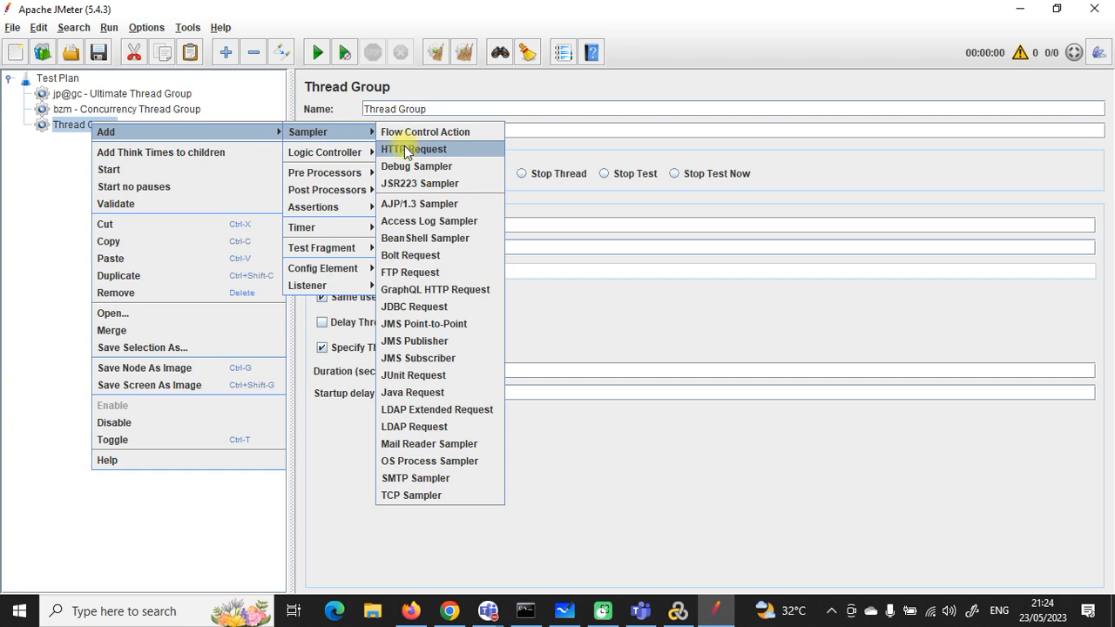
{"action": "left_click", "coordinate": [408, 150]}
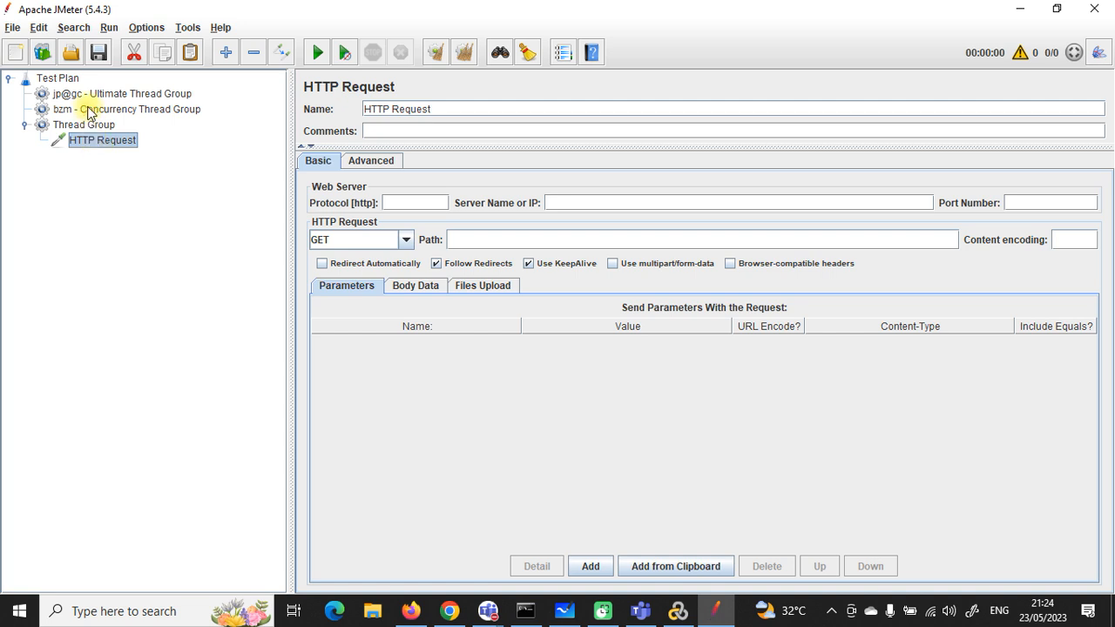
{"action": "left_click", "coordinate": [42, 53]}
{"action": "left_click", "coordinate": [714, 196]}
{"action": "scroll", "coordinate": [435, 283], "scroll_direction": "down", "scroll_amount": 2}
{"action": "left_click", "coordinate": [351, 295]}
{"action": "left_click", "coordinate": [518, 449]}
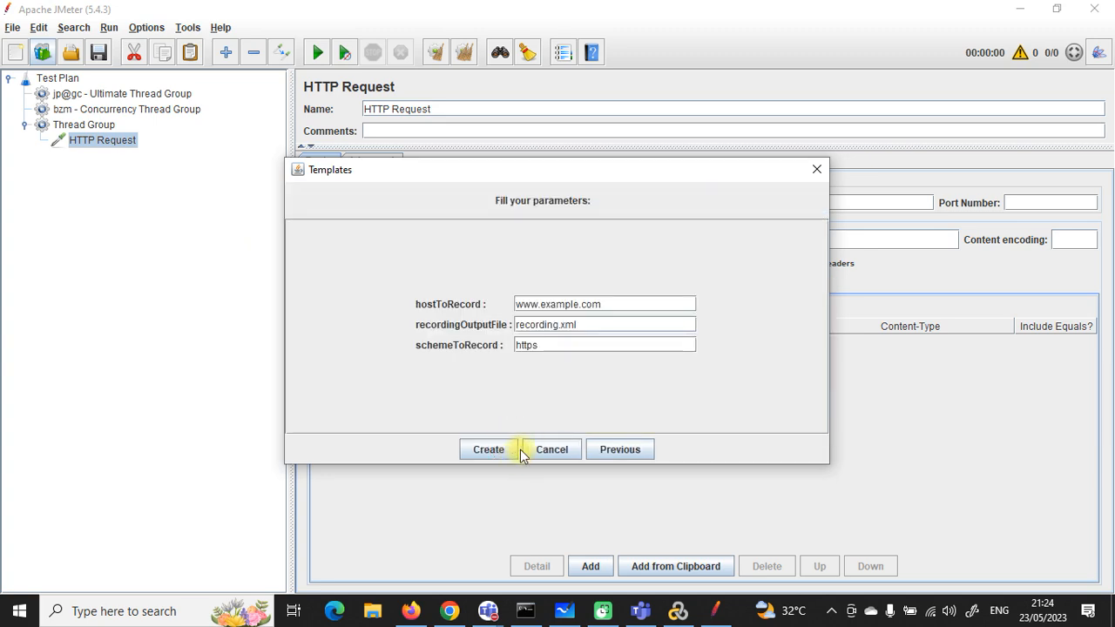
{"action": "left_click", "coordinate": [488, 449]}
{"action": "left_click", "coordinate": [556, 323]}
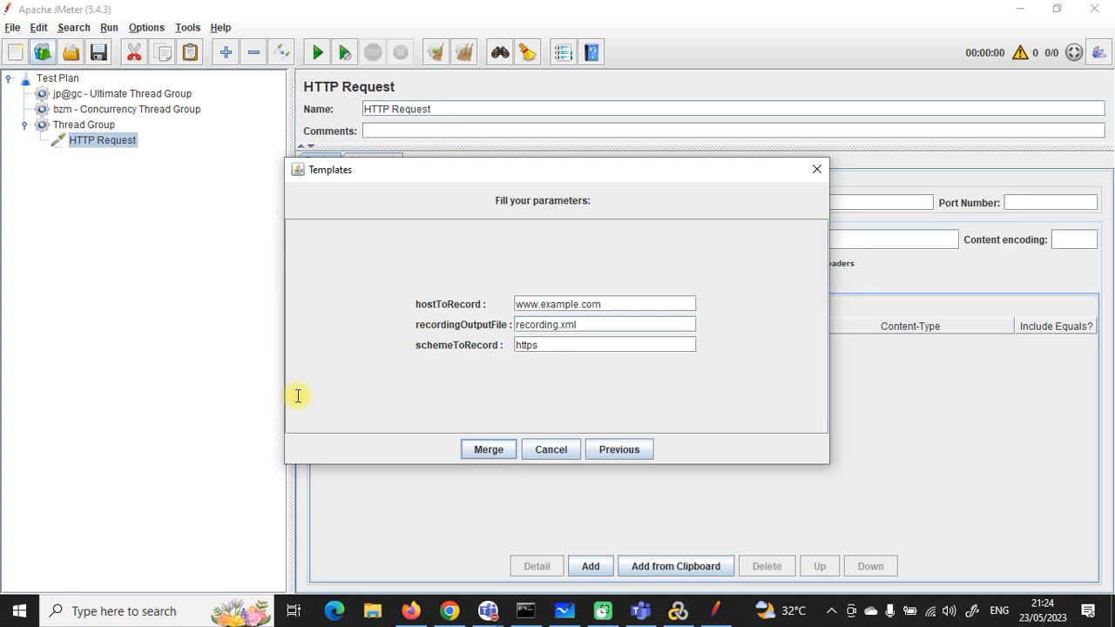
{"action": "left_click", "coordinate": [488, 449]}
{"action": "left_click", "coordinate": [24, 171]}
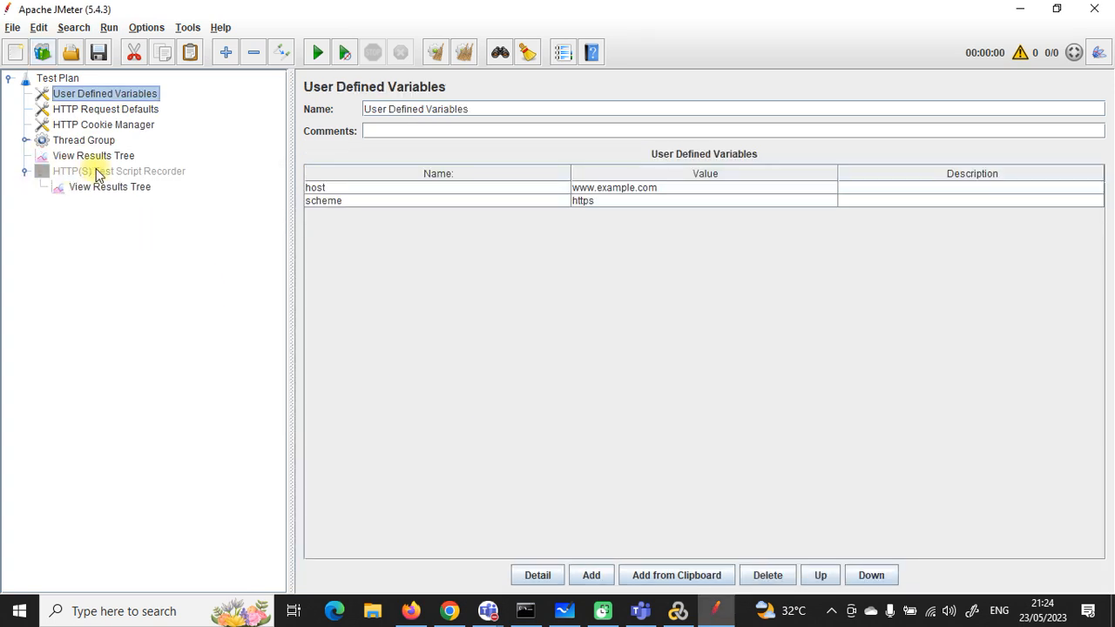
{"action": "left_click", "coordinate": [98, 172]}
{"action": "left_click", "coordinate": [25, 171]}
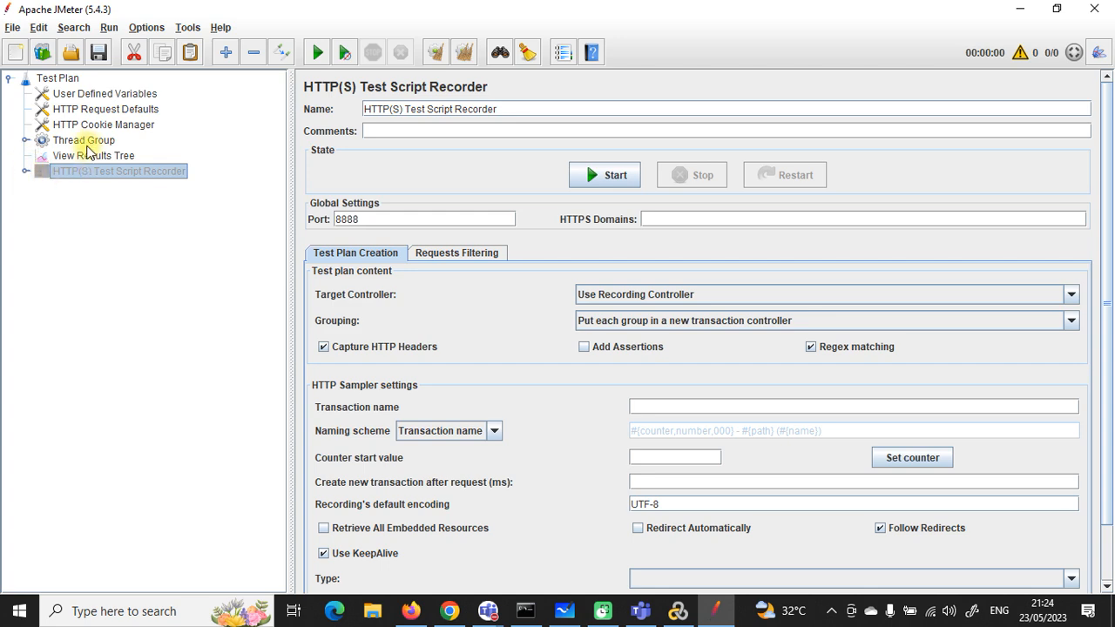
Add a jp@gc - Ultimate Thread Group to the Test Plan.
{"action": "right_click", "coordinate": [84, 142]}
{"action": "right_click", "coordinate": [65, 79]}
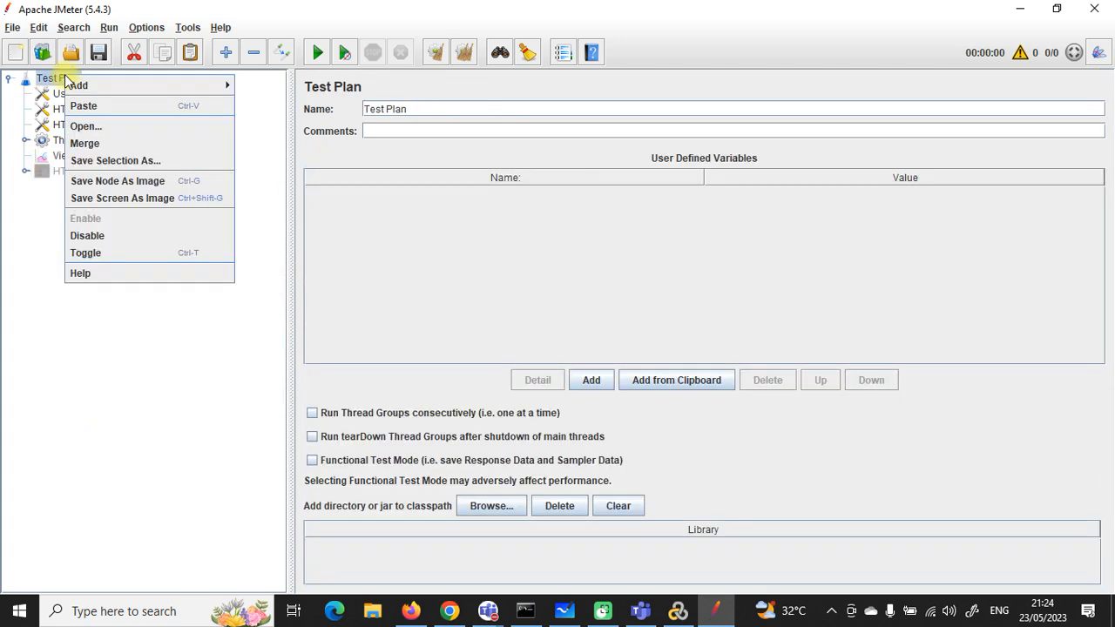
{"action": "mouse_move", "coordinate": [205, 89]}
{"action": "mouse_move", "coordinate": [291, 85]}
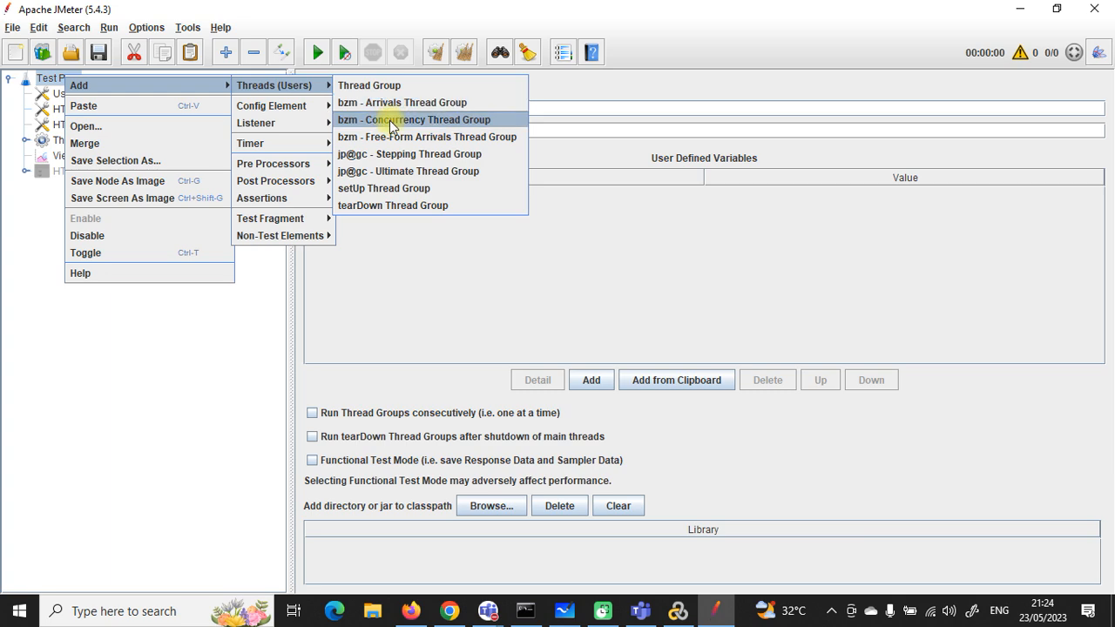
{"action": "left_click", "coordinate": [405, 173]}
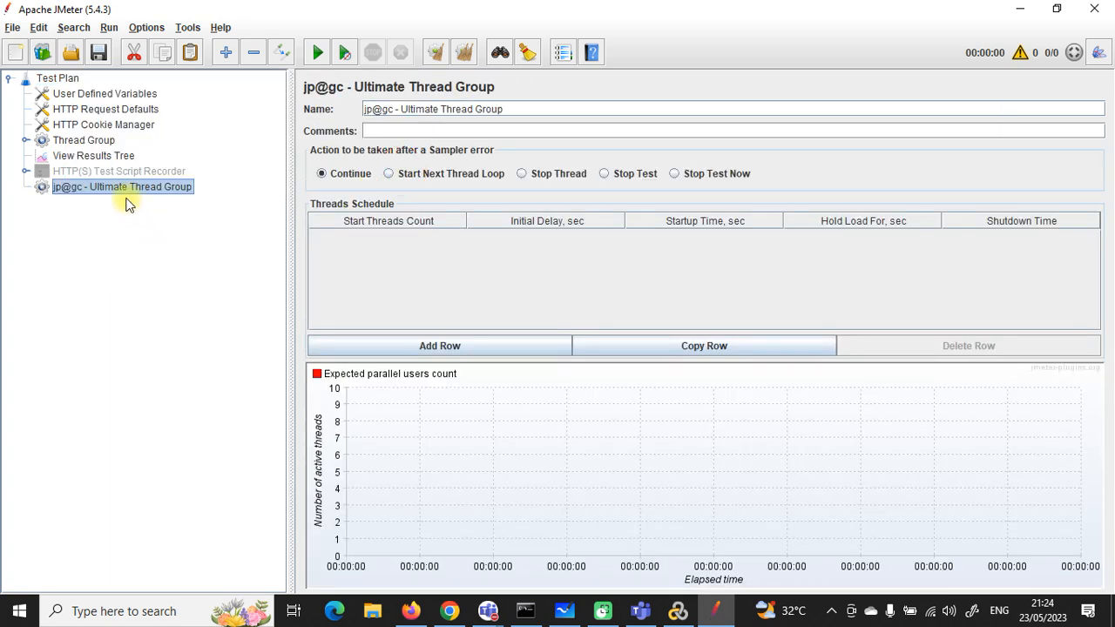
Add a Transaction Controller to the standard Thread Group beside its Recording Controller.
{"action": "left_click", "coordinate": [104, 171]}
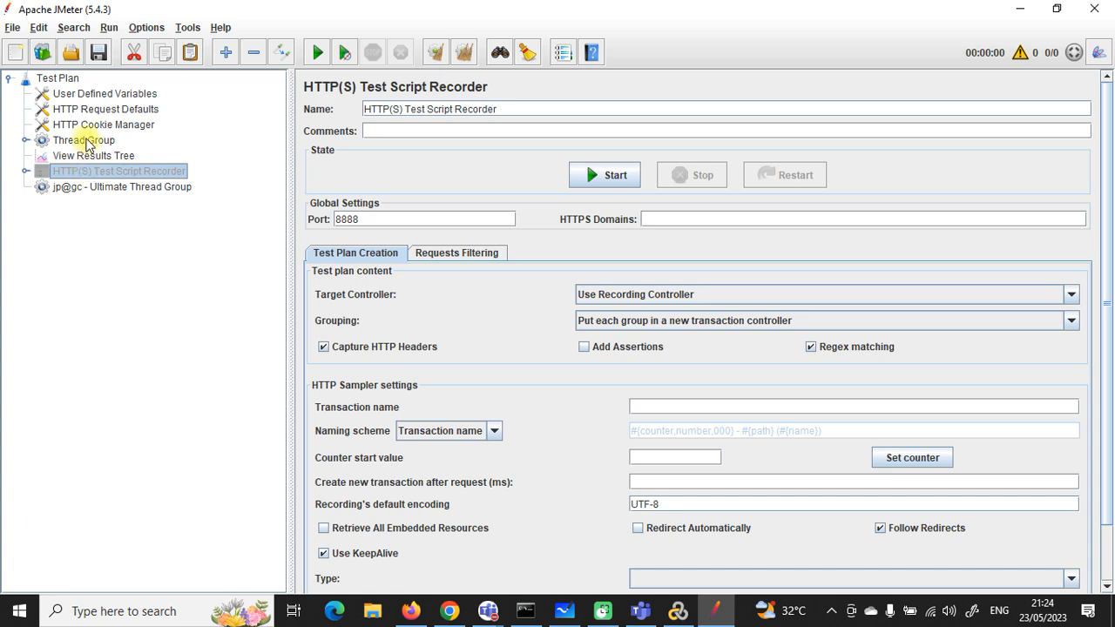
{"action": "left_click", "coordinate": [84, 144]}
{"action": "left_click", "coordinate": [87, 172]}
{"action": "left_click", "coordinate": [26, 141]}
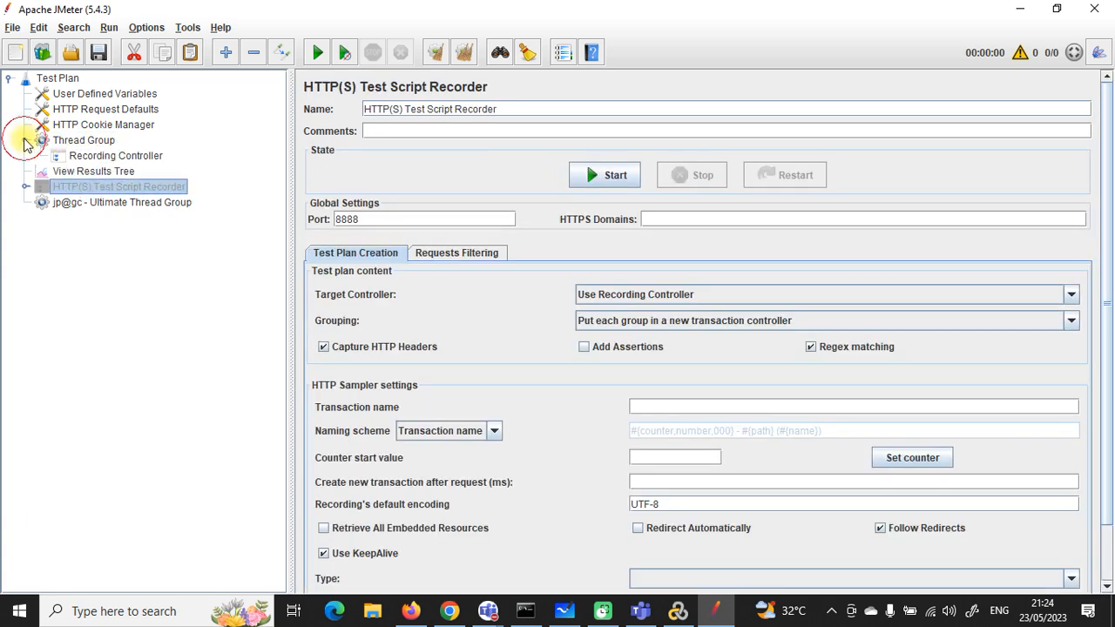
{"action": "right_click", "coordinate": [96, 141]}
{"action": "mouse_move", "coordinate": [182, 150]}
{"action": "mouse_move", "coordinate": [368, 170]}
{"action": "left_click", "coordinate": [418, 188]}
Remove the Recording Controller from the Thread Group and move the Transaction Controller into the jp@gc - Ultimate Thread Group.
{"action": "left_click", "coordinate": [98, 155]}
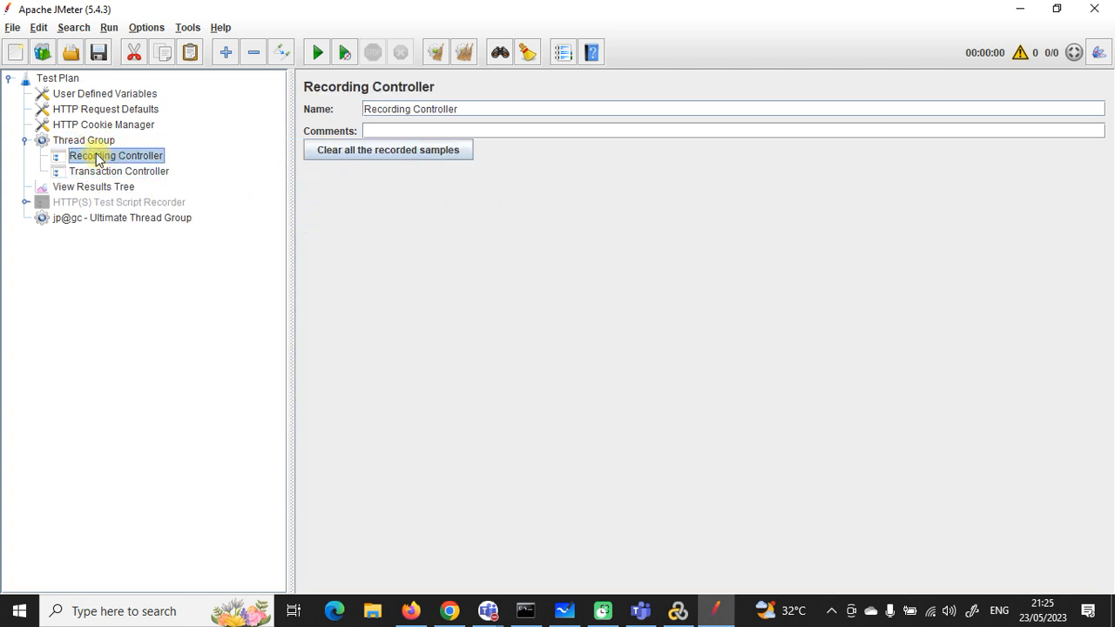
{"action": "right_click", "coordinate": [97, 158]}
{"action": "left_click", "coordinate": [131, 322]}
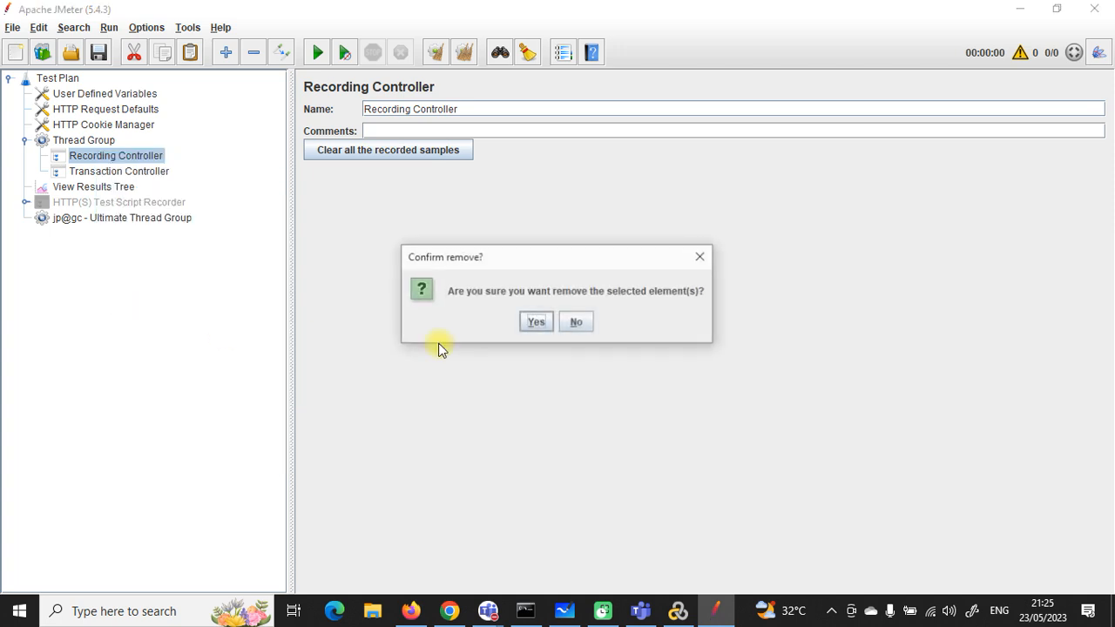
{"action": "left_click", "coordinate": [536, 323]}
{"action": "left_click", "coordinate": [121, 157]}
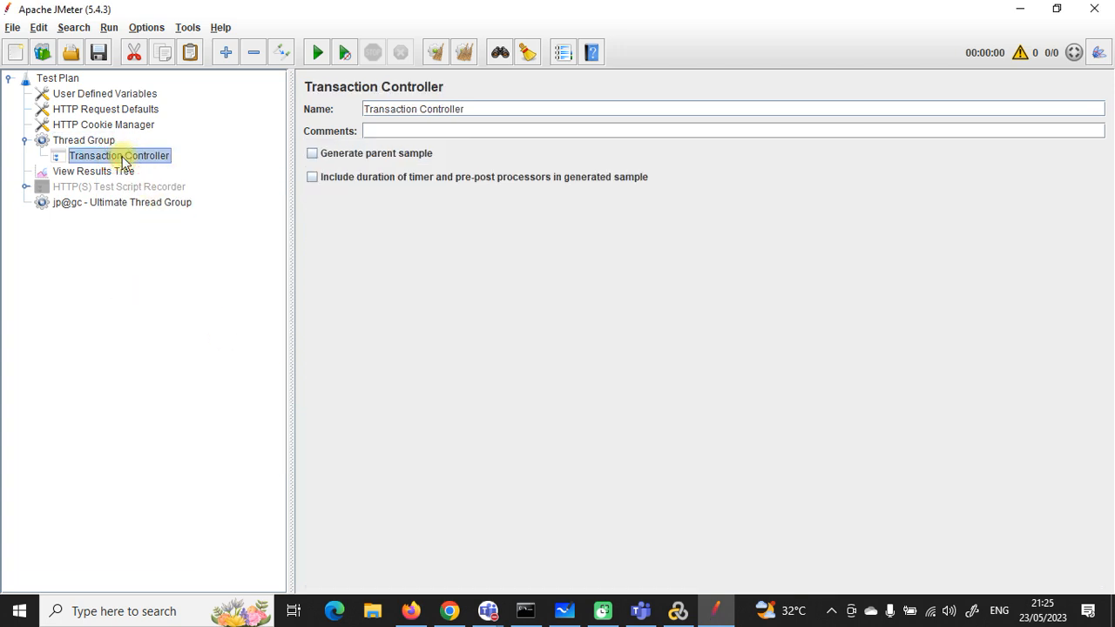
{"action": "left_click_drag", "start_coordinate": [122, 161], "coordinate": [146, 209]}
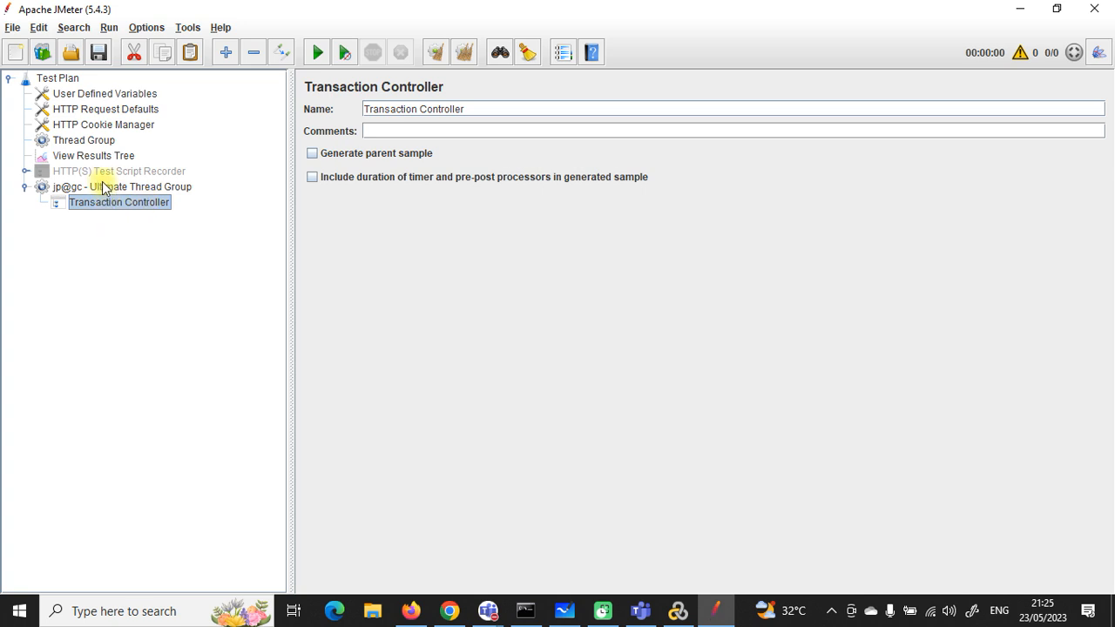
Examine the HTTP(S) Test Script Recorder's settings alongside the Ultimate Thread Group and its Transaction Controller.
{"action": "left_click", "coordinate": [26, 172]}
{"action": "left_click", "coordinate": [114, 186]}
{"action": "left_click", "coordinate": [122, 171]}
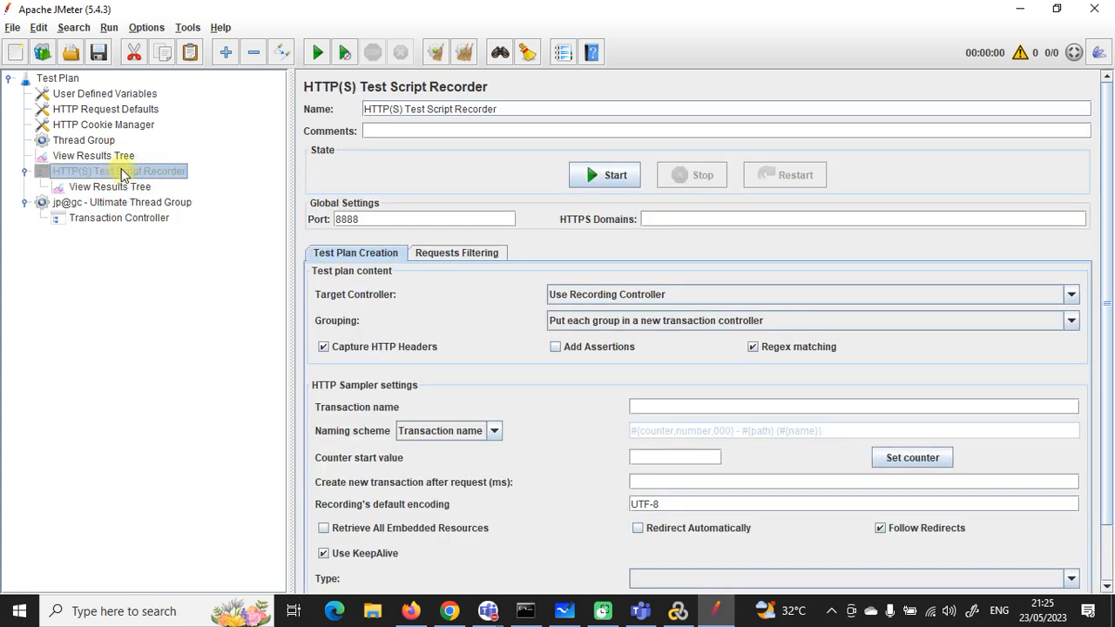
{"action": "left_click", "coordinate": [127, 221]}
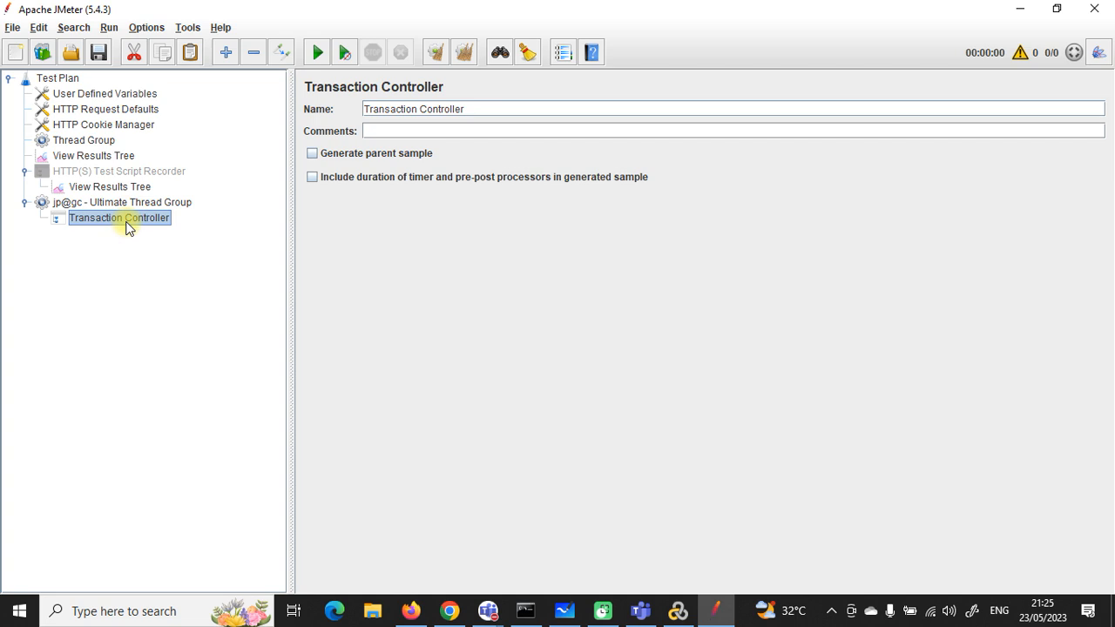
{"action": "left_click", "coordinate": [120, 187]}
{"action": "left_click", "coordinate": [122, 202]}
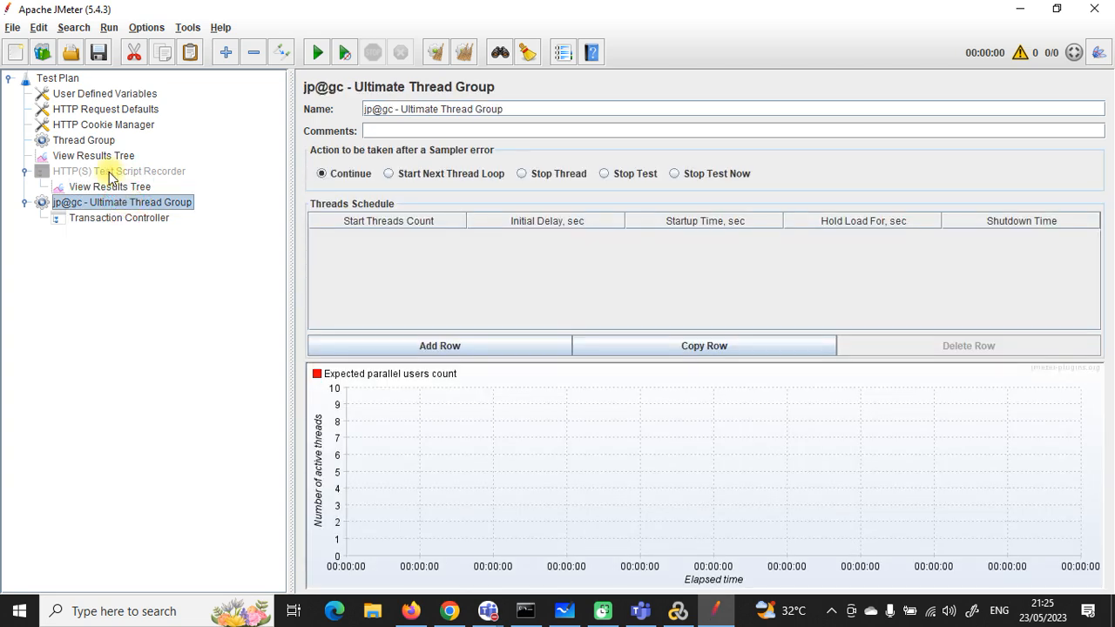
{"action": "left_click", "coordinate": [111, 171]}
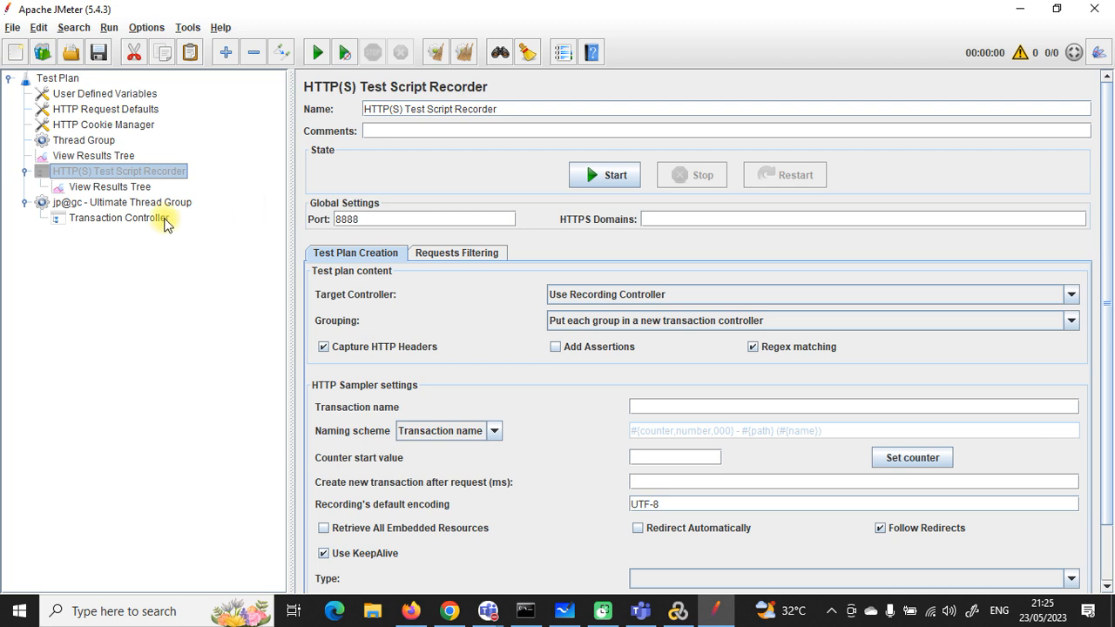
{"action": "right_click", "coordinate": [130, 172]}
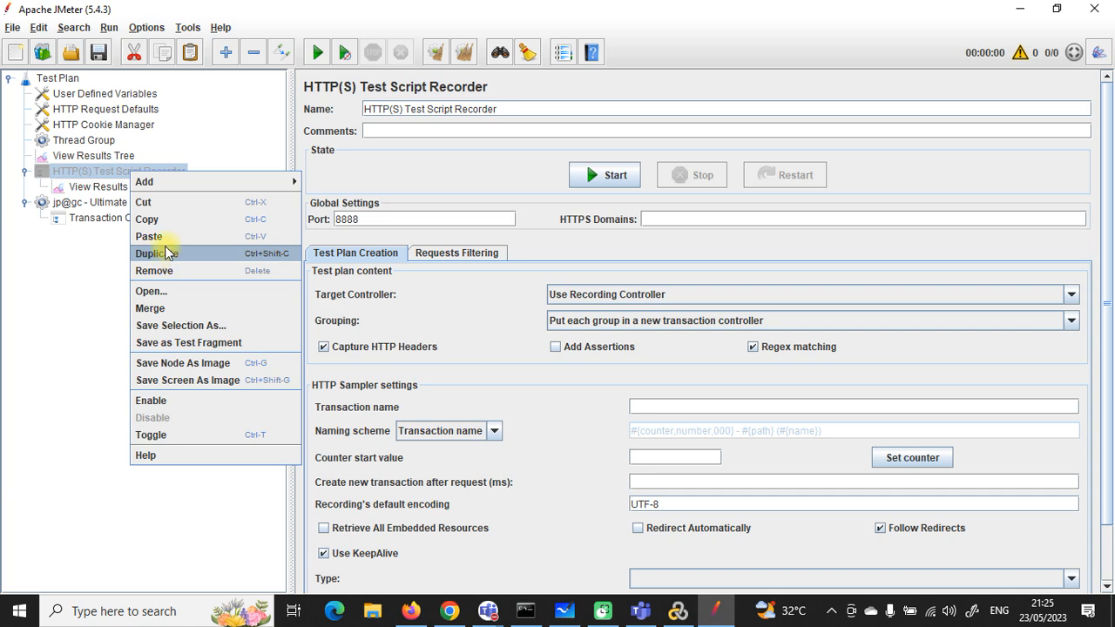
{"action": "left_click", "coordinate": [102, 220]}
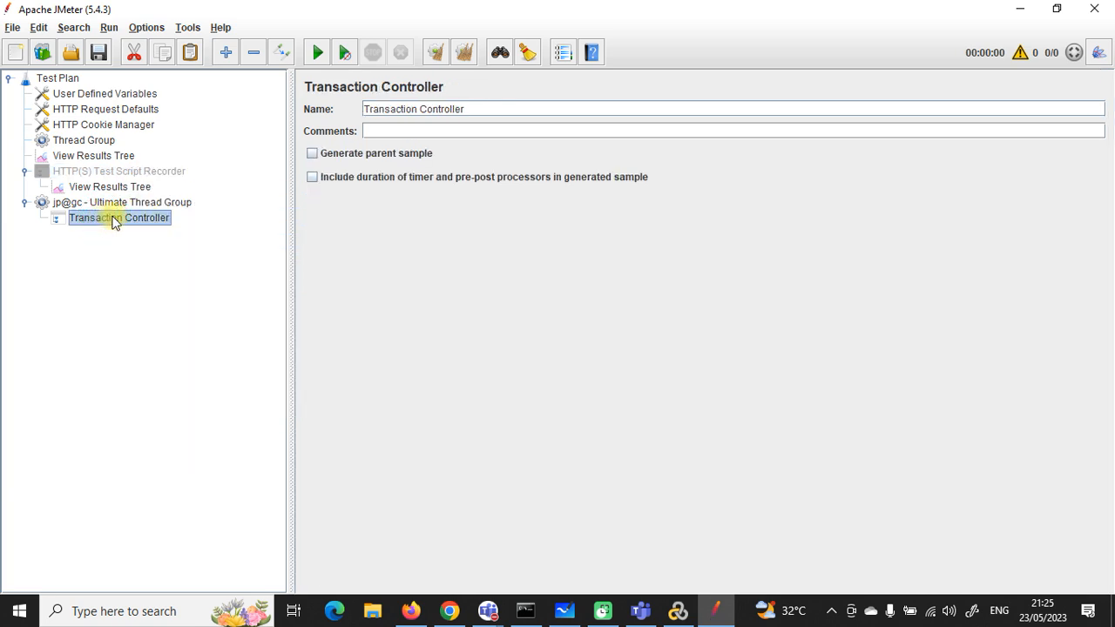
Enable the HTTP(S) Test Script Recorder and set its target controller to Test Plan > jp@gc - Ultimate Thread Group > Transaction Controller.
{"action": "right_click", "coordinate": [114, 171]}
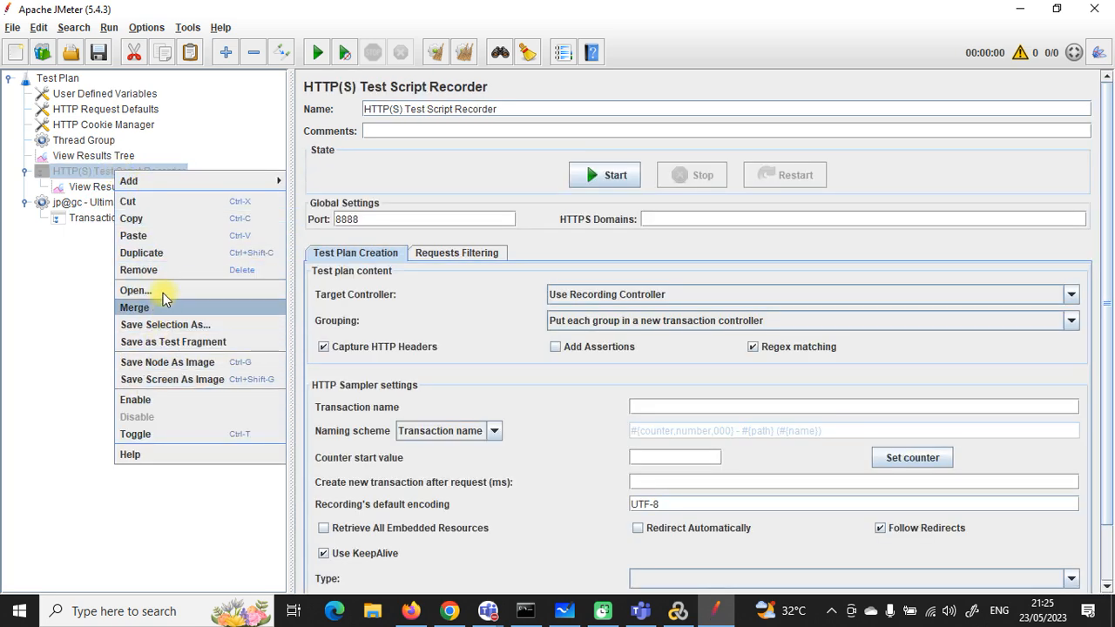
{"action": "left_click", "coordinate": [154, 398]}
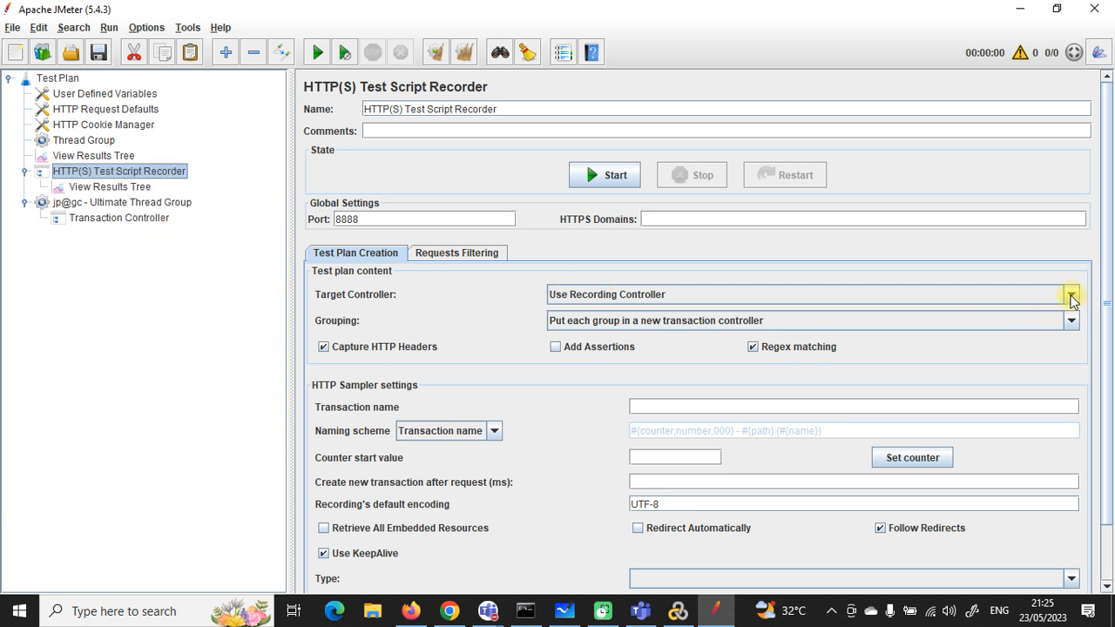
{"action": "left_click", "coordinate": [1072, 296]}
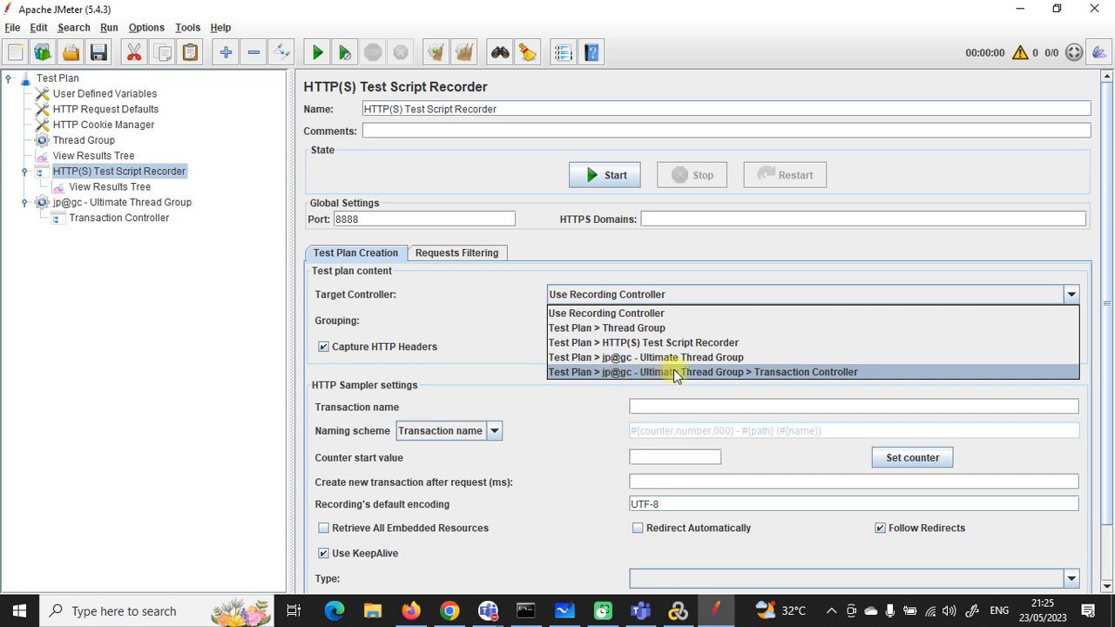
{"action": "left_click", "coordinate": [767, 375]}
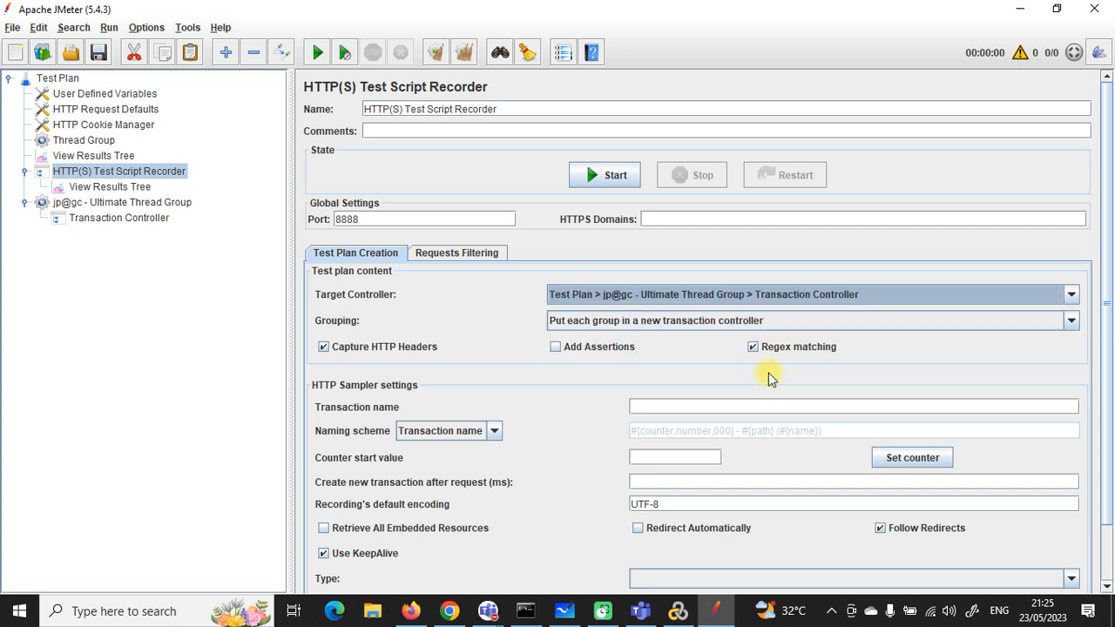
{"action": "left_click", "coordinate": [110, 218]}
{"action": "left_click", "coordinate": [119, 172]}
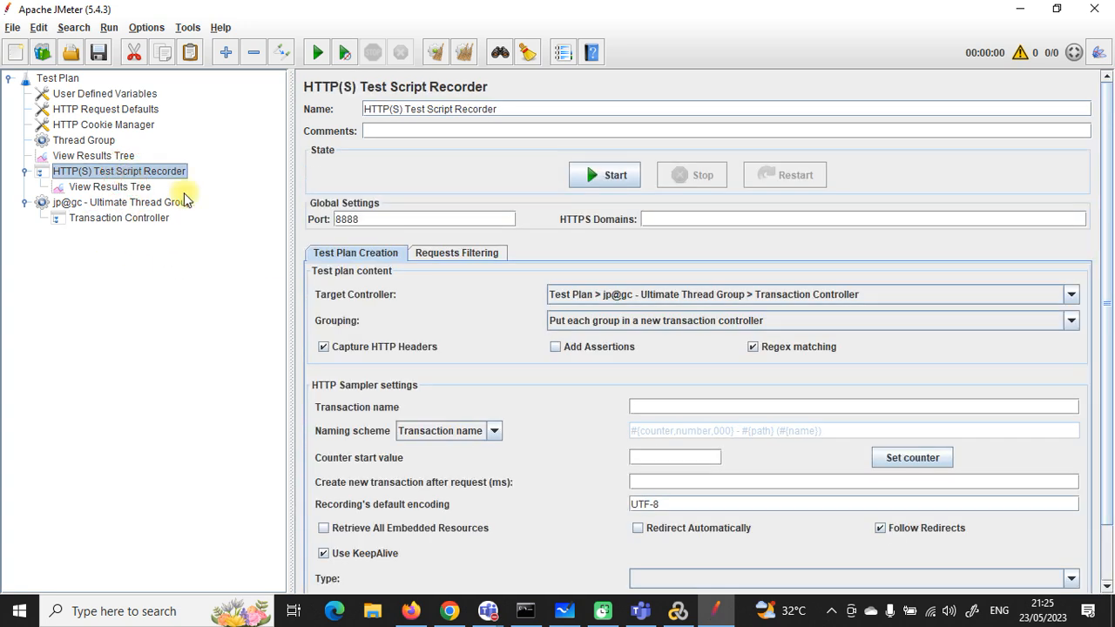
Start the script recorder, allow Java through the firewall on private networks, and accept the root CA certificate notice.
{"action": "left_click", "coordinate": [617, 177]}
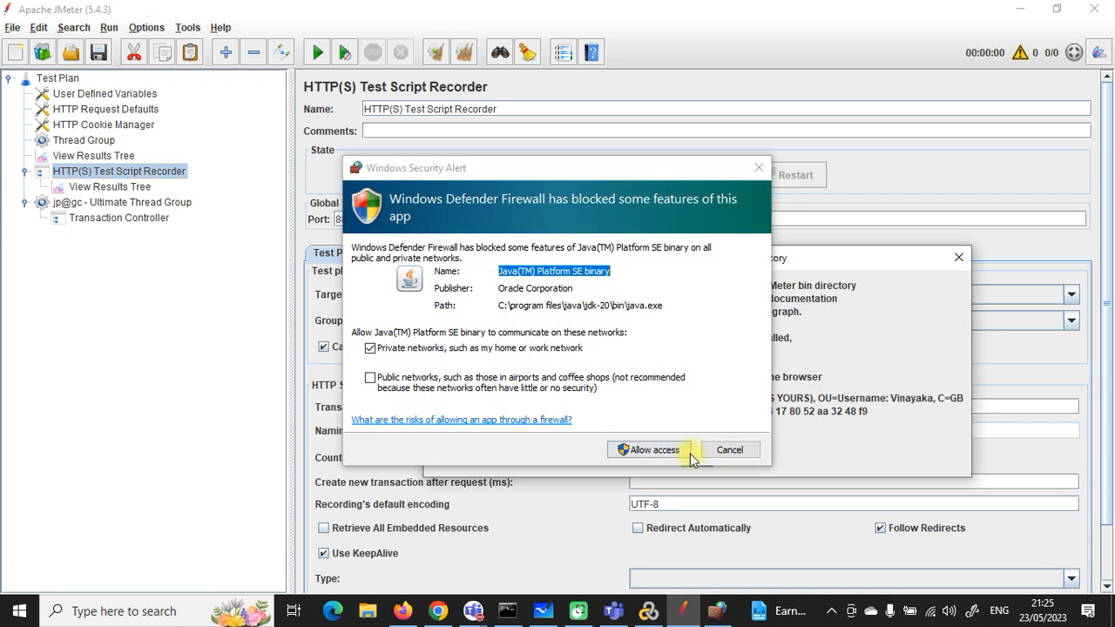
{"action": "left_click", "coordinate": [640, 450]}
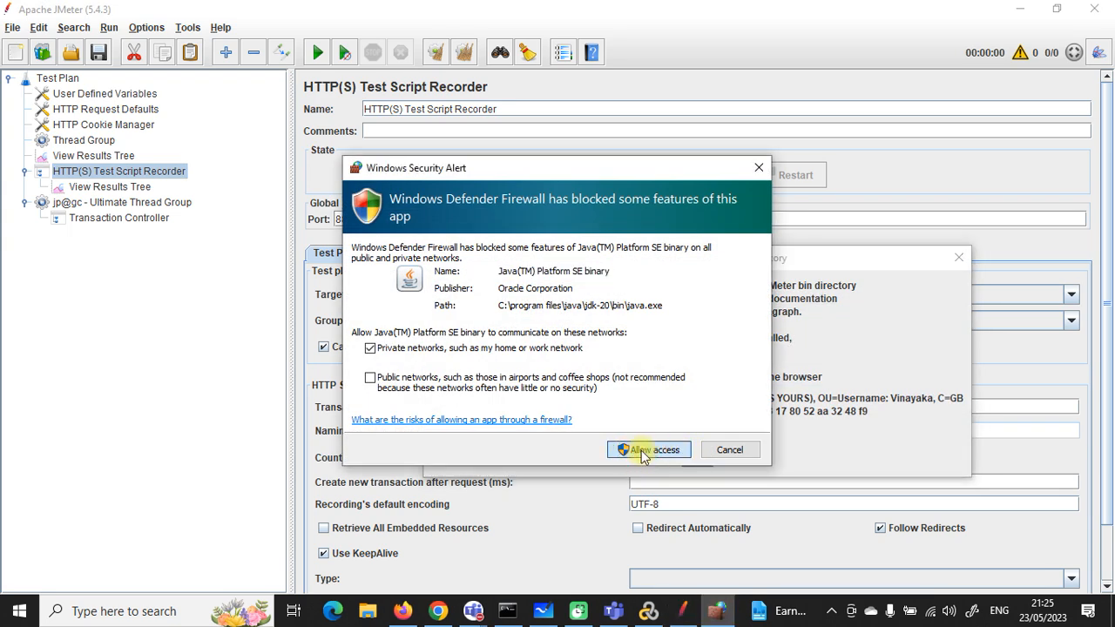
{"action": "left_click", "coordinate": [694, 455]}
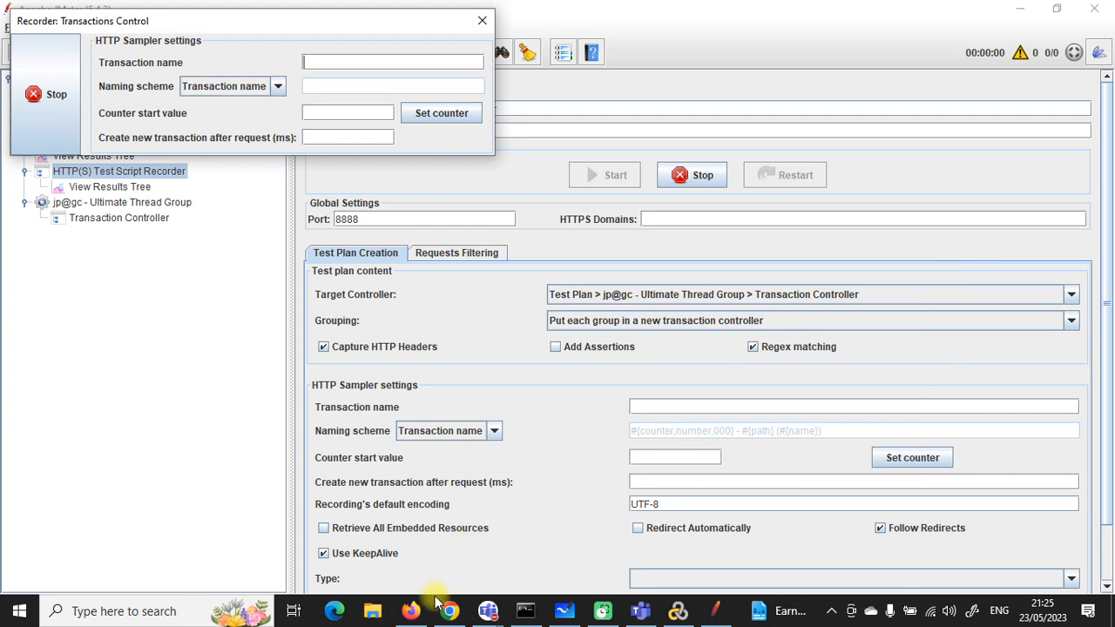
Switch to Firefox, move the recorder's Transactions Control window clear of the page controls, and reload the petstore.octoperf.com page.
{"action": "left_click", "coordinate": [415, 611]}
{"action": "left_click_drag", "start_coordinate": [300, 22], "coordinate": [807, 42]}
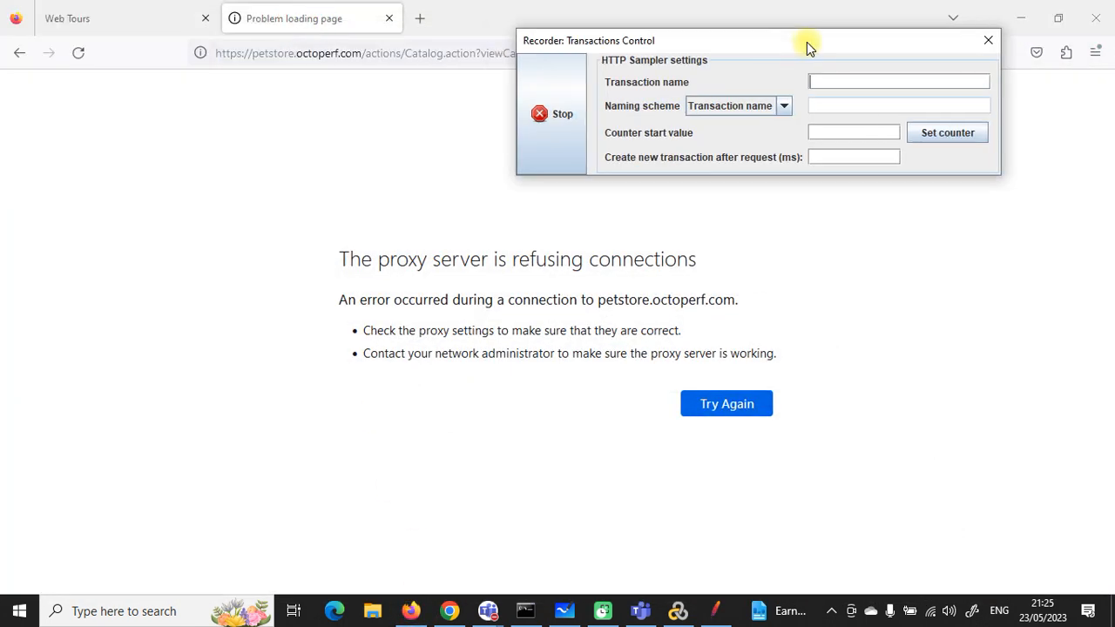
{"action": "left_click", "coordinate": [79, 53]}
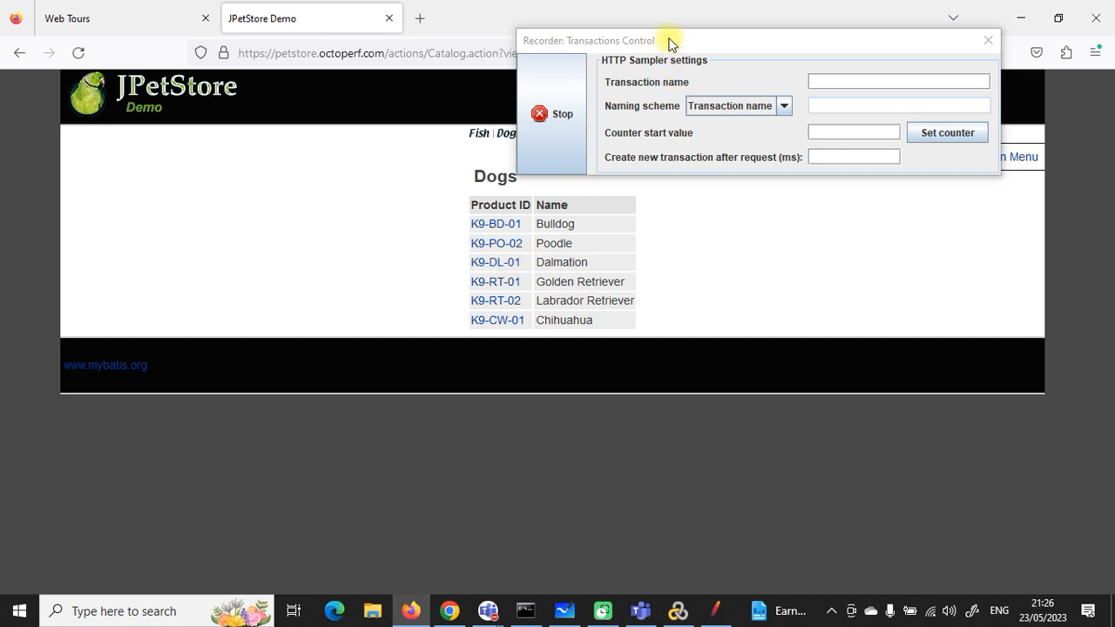
Move the Transactions Control window clear of the page and browse JPetStore's K9-BD-01, Birds, Reptiles, Fish and FI-FW-02 pages to record them.
{"action": "left_click_drag", "start_coordinate": [668, 40], "coordinate": [835, 274]}
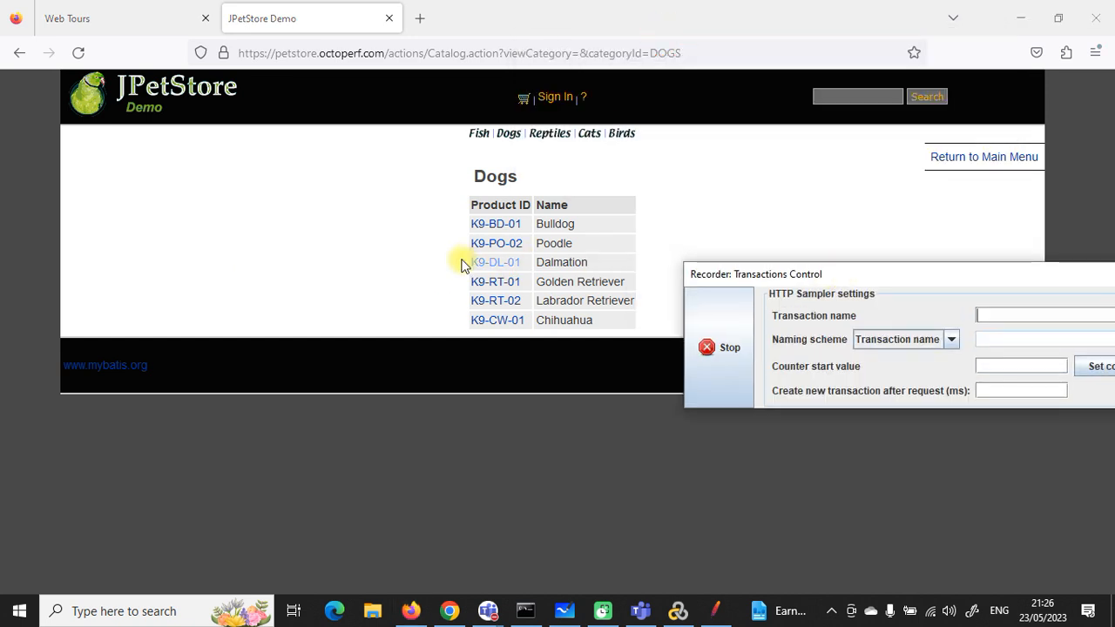
{"action": "left_click", "coordinate": [496, 224]}
{"action": "left_click", "coordinate": [621, 134]}
{"action": "left_click", "coordinate": [582, 133]}
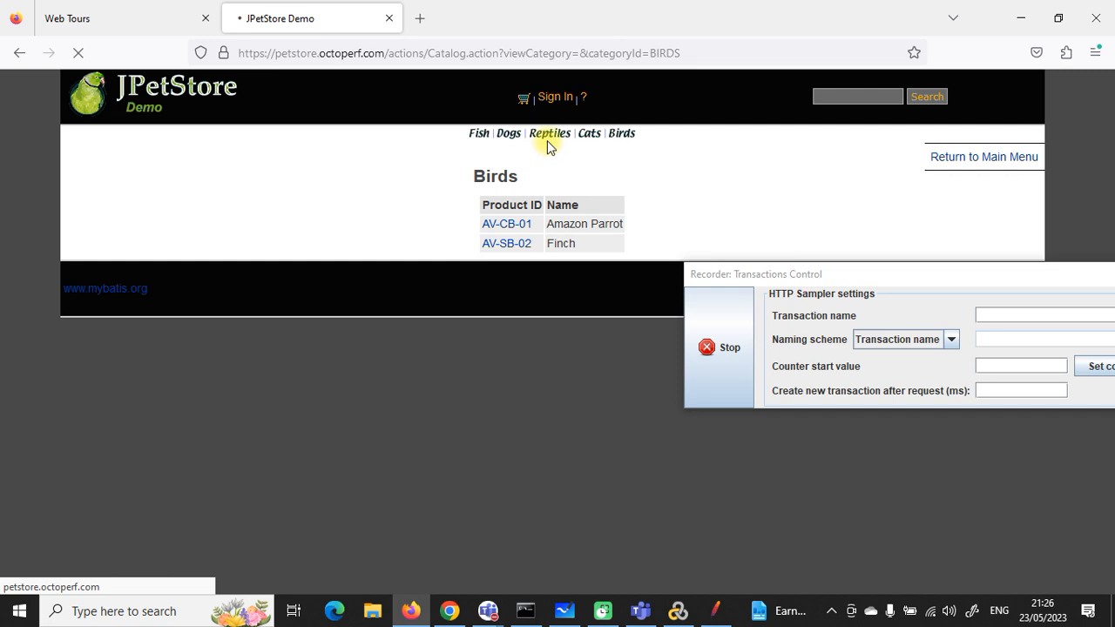
{"action": "left_click", "coordinate": [502, 139]}
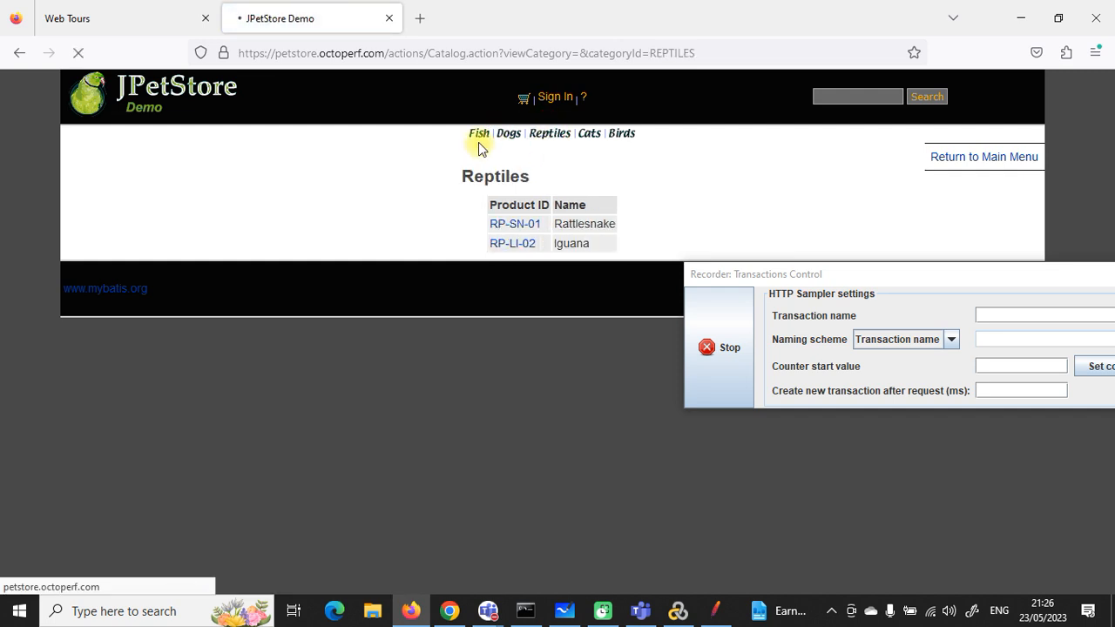
{"action": "left_click", "coordinate": [479, 133]}
{"action": "left_click", "coordinate": [514, 283]}
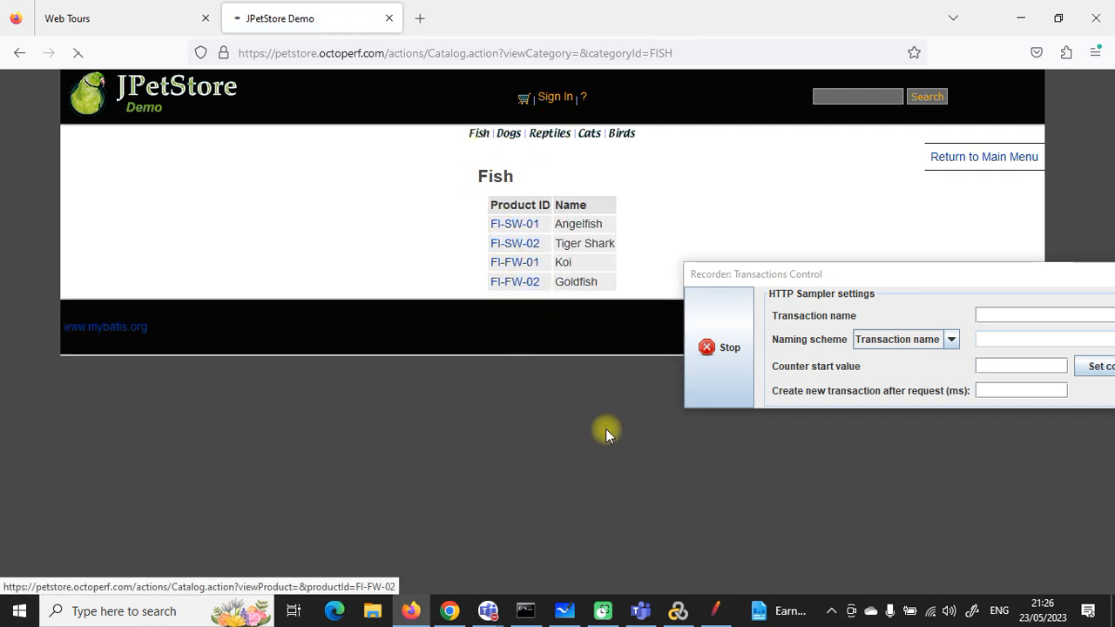
Stop the recording, switch to JMeter, and expand the recorded requests inside the Ultimate Thread Group's Transaction Controller.
{"action": "left_click", "coordinate": [719, 375]}
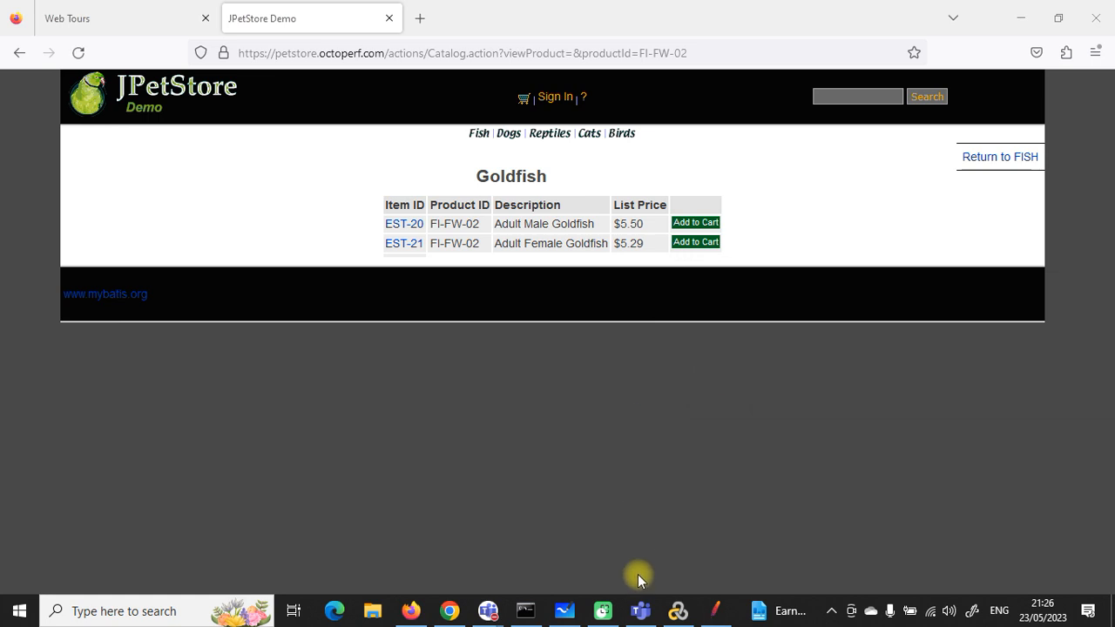
{"action": "left_click", "coordinate": [715, 611]}
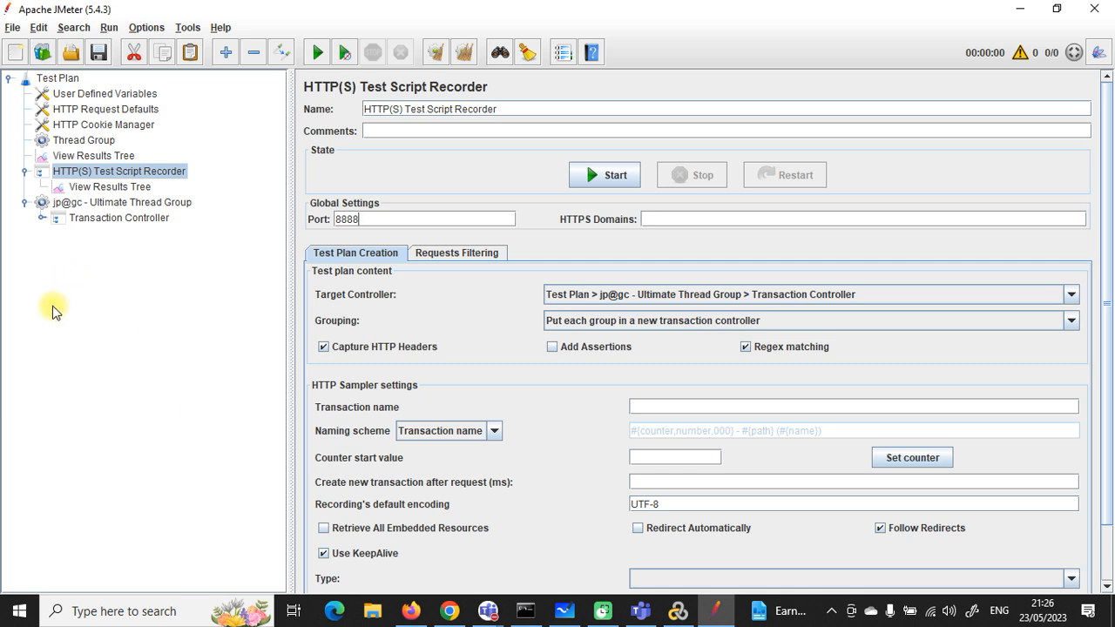
{"action": "left_click", "coordinate": [25, 174]}
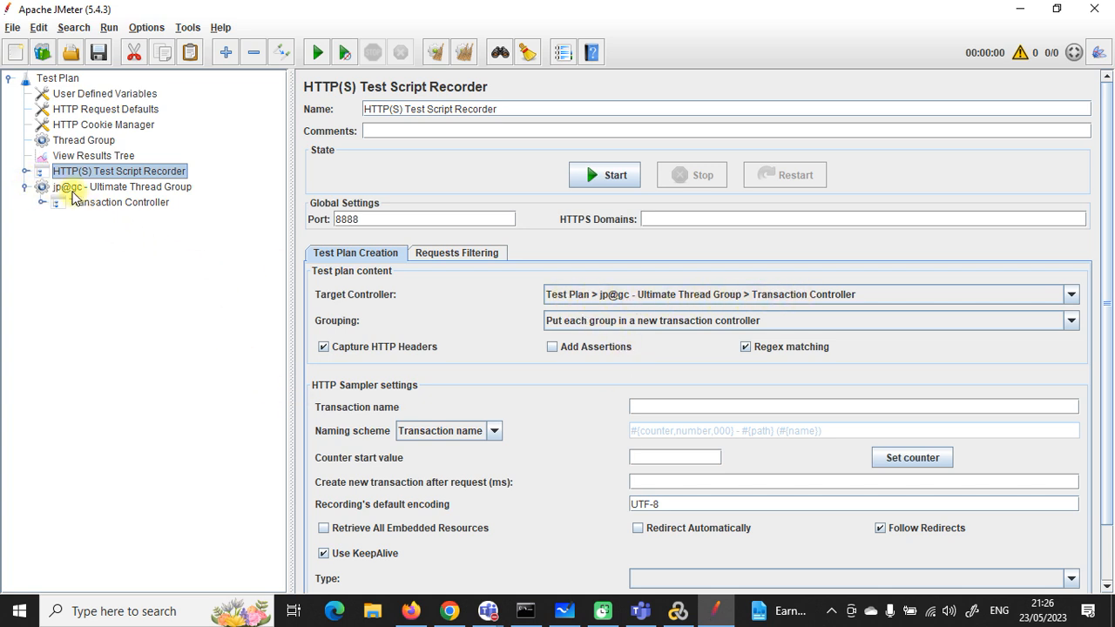
{"action": "left_click", "coordinate": [75, 190]}
{"action": "left_click", "coordinate": [80, 203]}
{"action": "left_click", "coordinate": [42, 202]}
{"action": "left_click", "coordinate": [54, 216]}
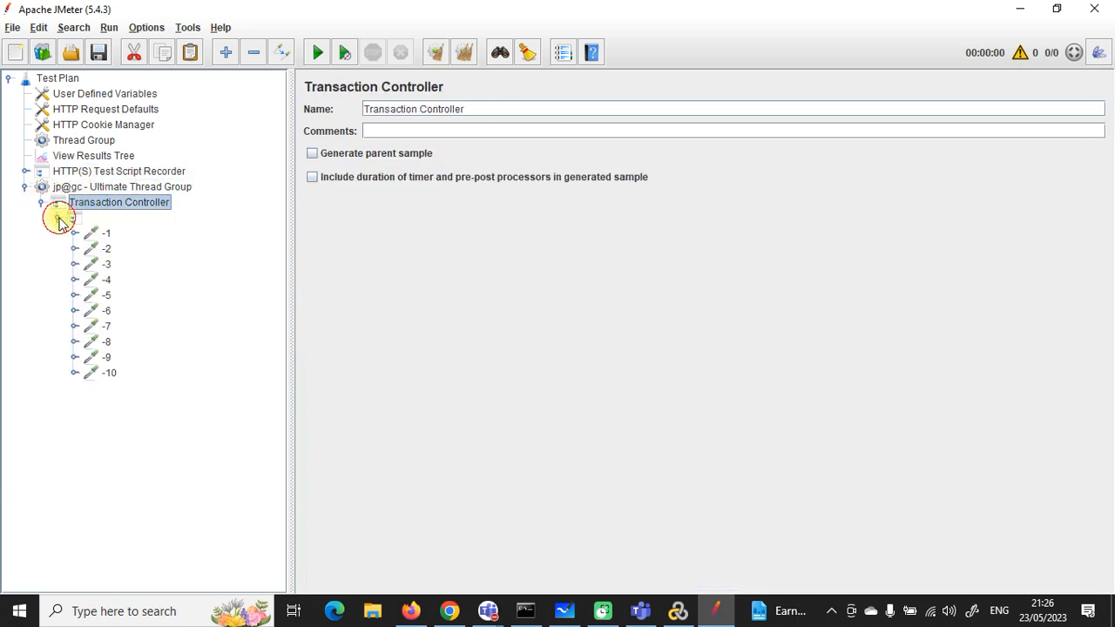
Check the first recorded requests and remove request -2, which targets firefox.settings.services.mozilla.com.
{"action": "left_click", "coordinate": [105, 237]}
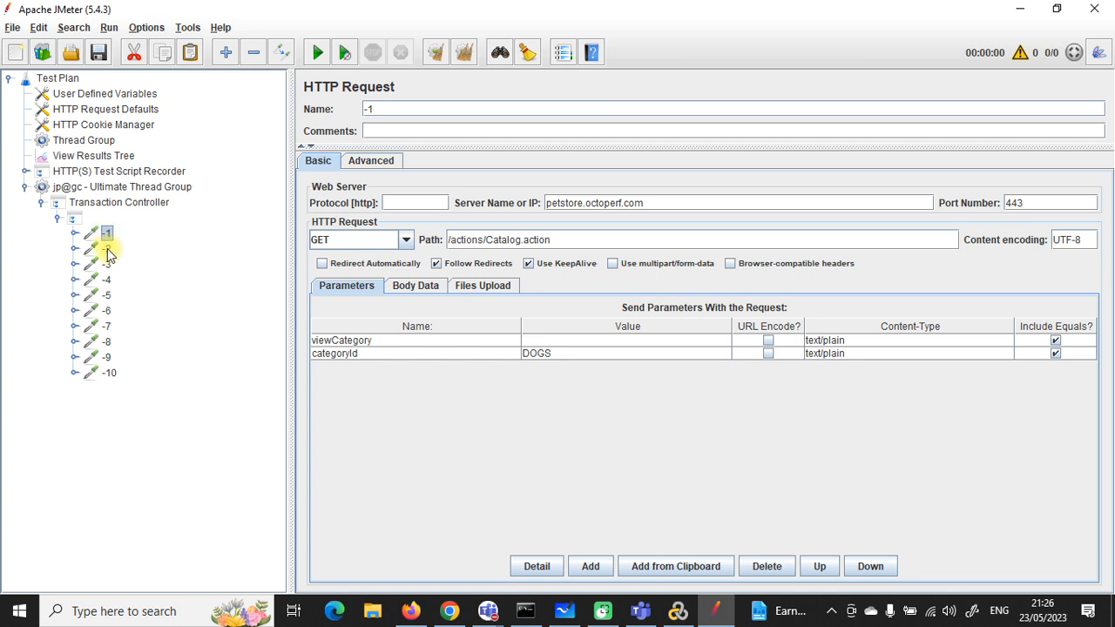
{"action": "left_click", "coordinate": [106, 250]}
{"action": "left_click", "coordinate": [716, 203]}
{"action": "left_click_drag", "start_coordinate": [693, 204], "coordinate": [546, 203]}
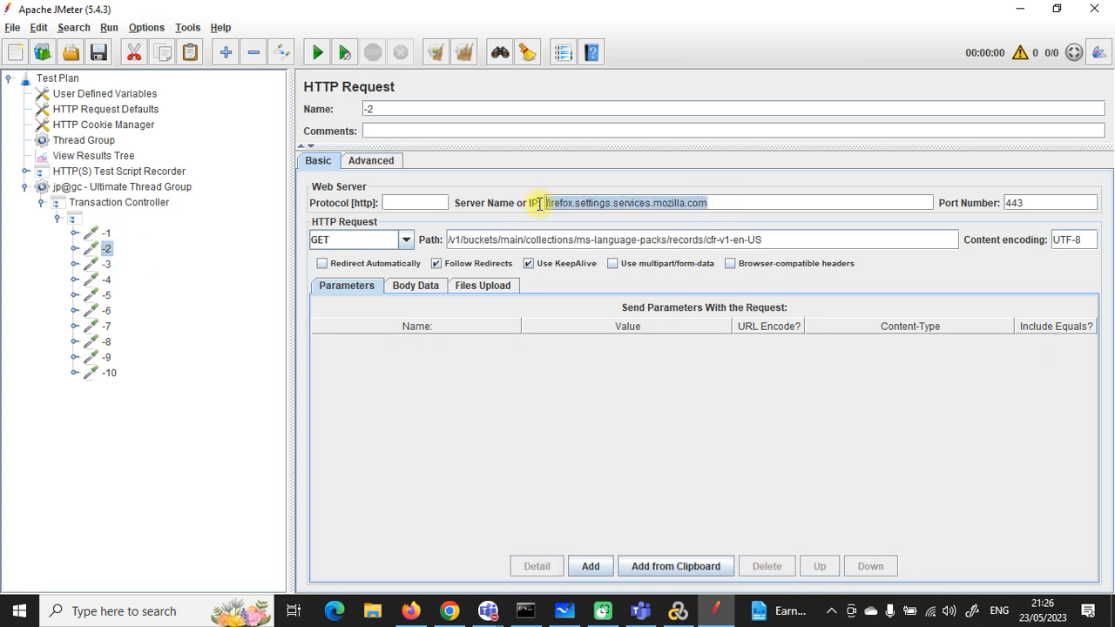
{"action": "right_click", "coordinate": [106, 251]}
{"action": "left_click", "coordinate": [154, 367]}
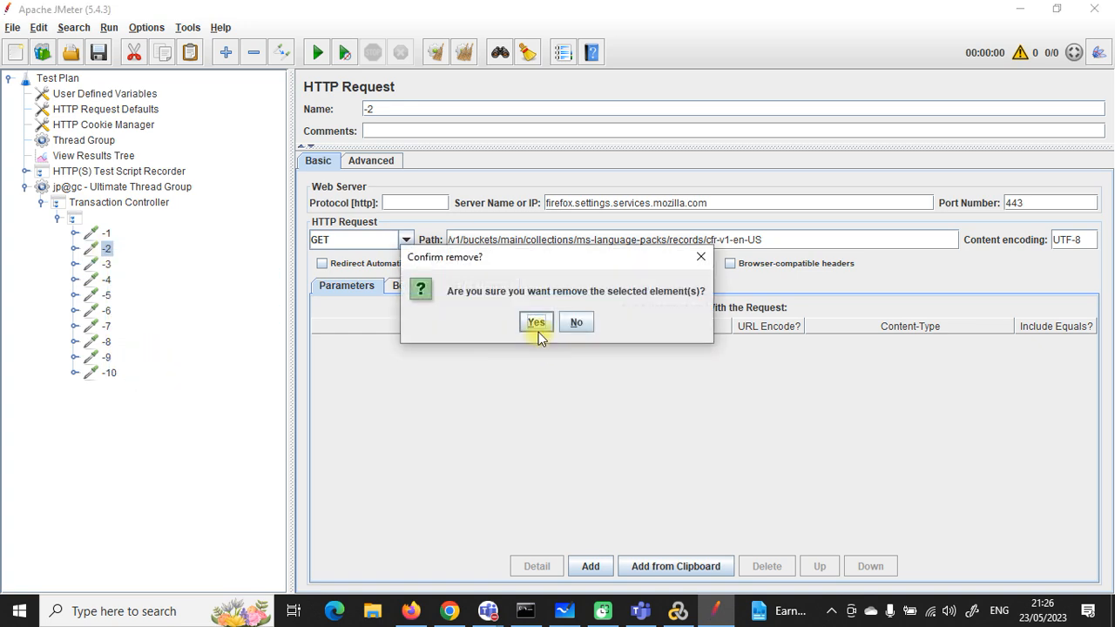
{"action": "left_click", "coordinate": [537, 329]}
Check the server of each remaining recorded request and remove request -3, which targets incoming.telemetry.mozilla.org.
{"action": "left_click", "coordinate": [105, 250]}
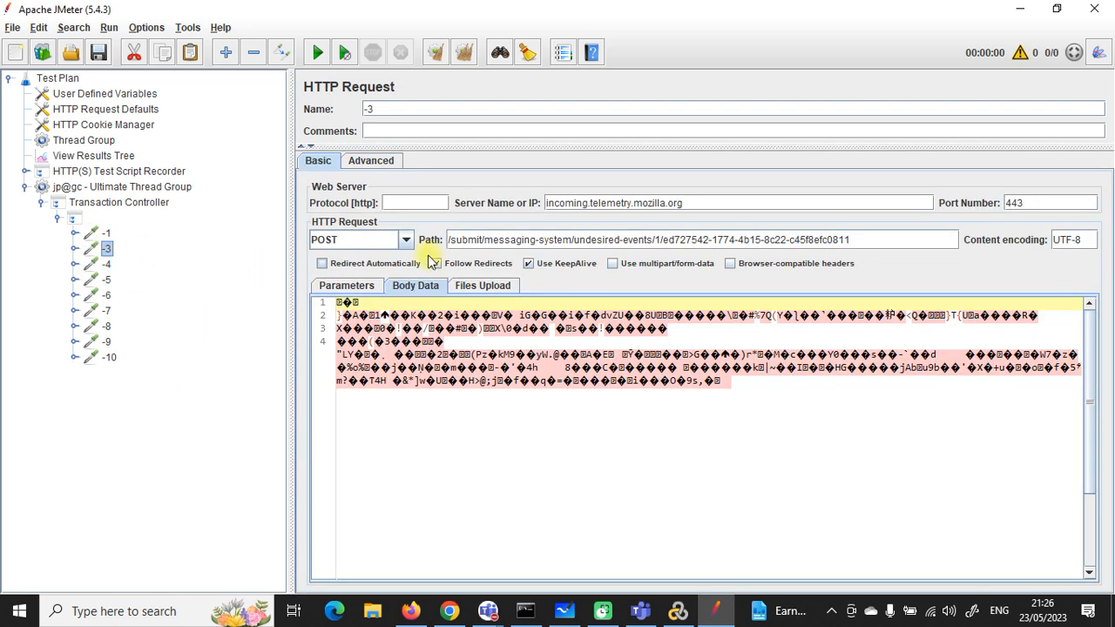
{"action": "left_click", "coordinate": [106, 266]}
{"action": "left_click", "coordinate": [107, 280]}
{"action": "left_click", "coordinate": [107, 296]}
{"action": "left_click", "coordinate": [107, 310]}
{"action": "left_click", "coordinate": [107, 326]}
{"action": "left_click", "coordinate": [107, 341]}
{"action": "left_click", "coordinate": [108, 356]}
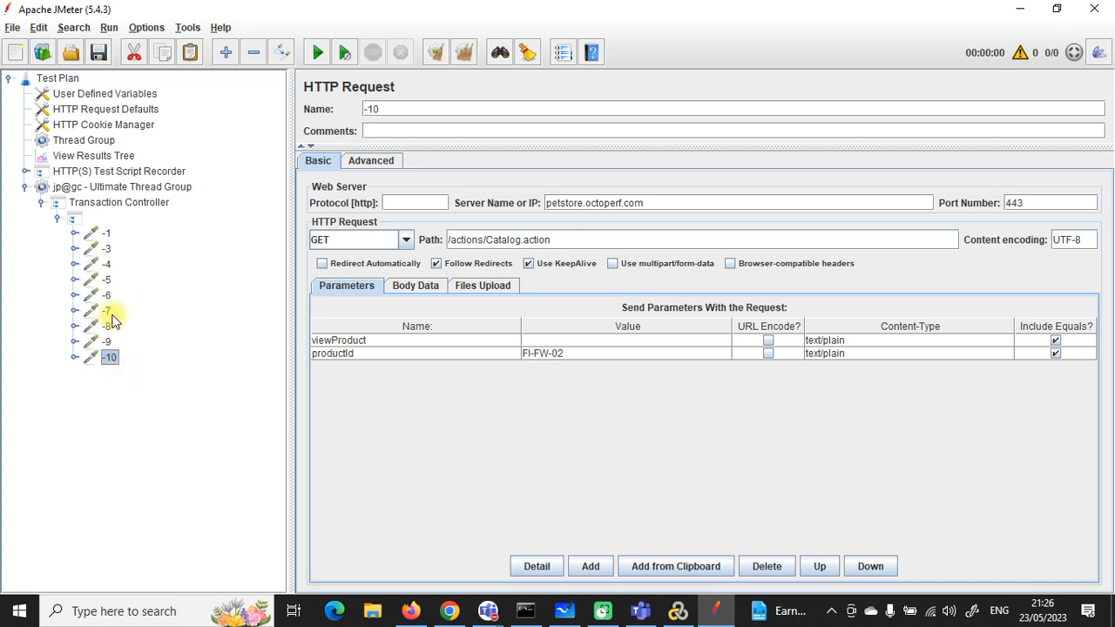
{"action": "left_click", "coordinate": [106, 250]}
{"action": "right_click", "coordinate": [107, 253]}
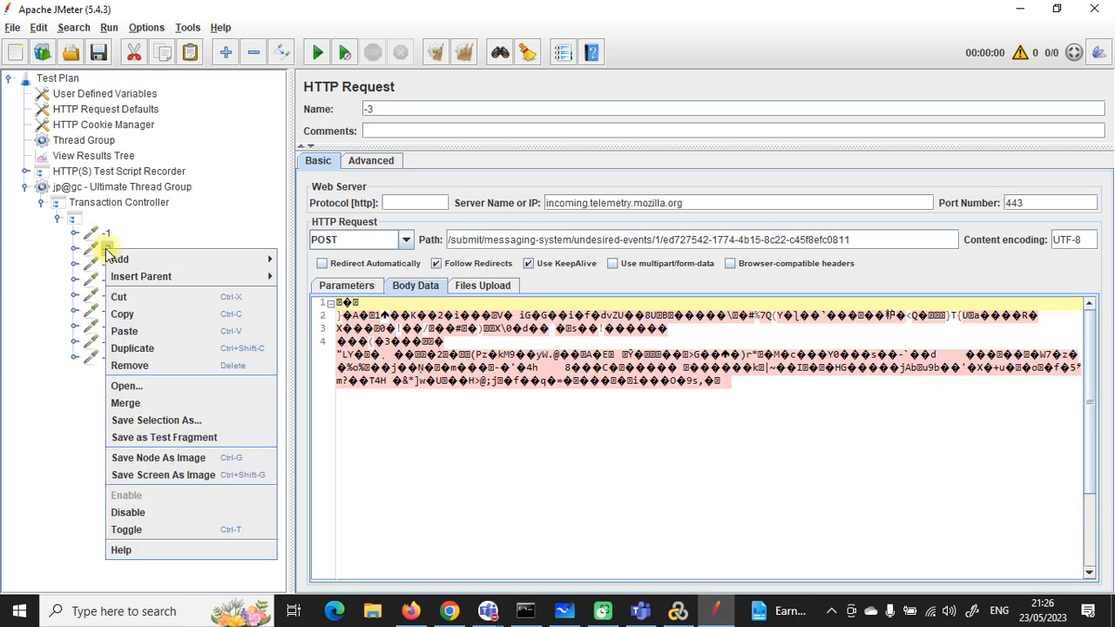
{"action": "left_click", "coordinate": [138, 367]}
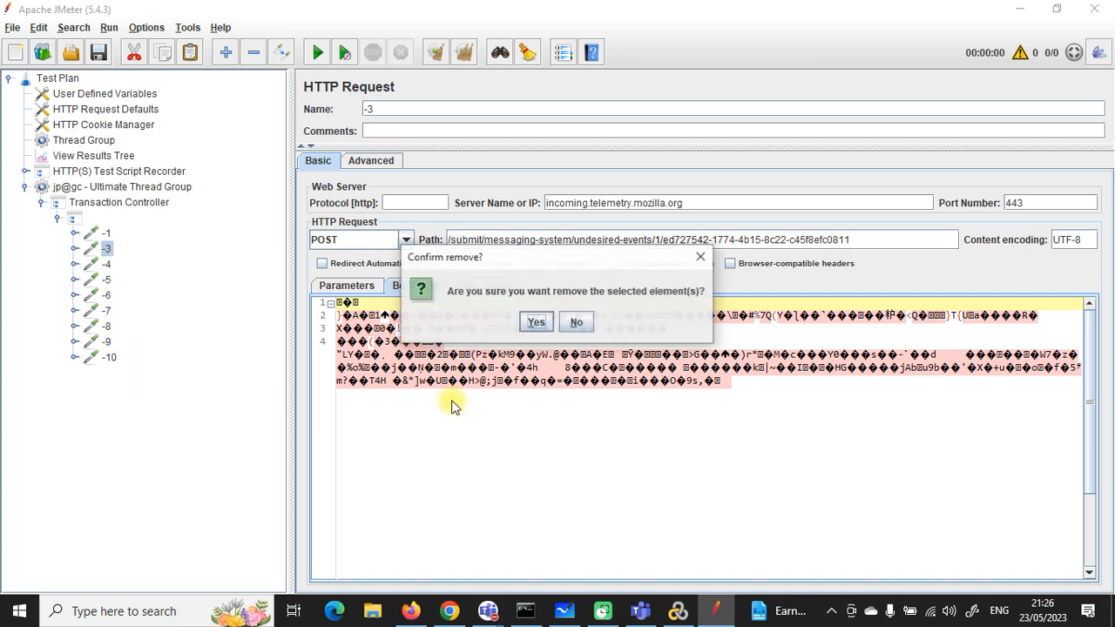
{"action": "left_click", "coordinate": [531, 319]}
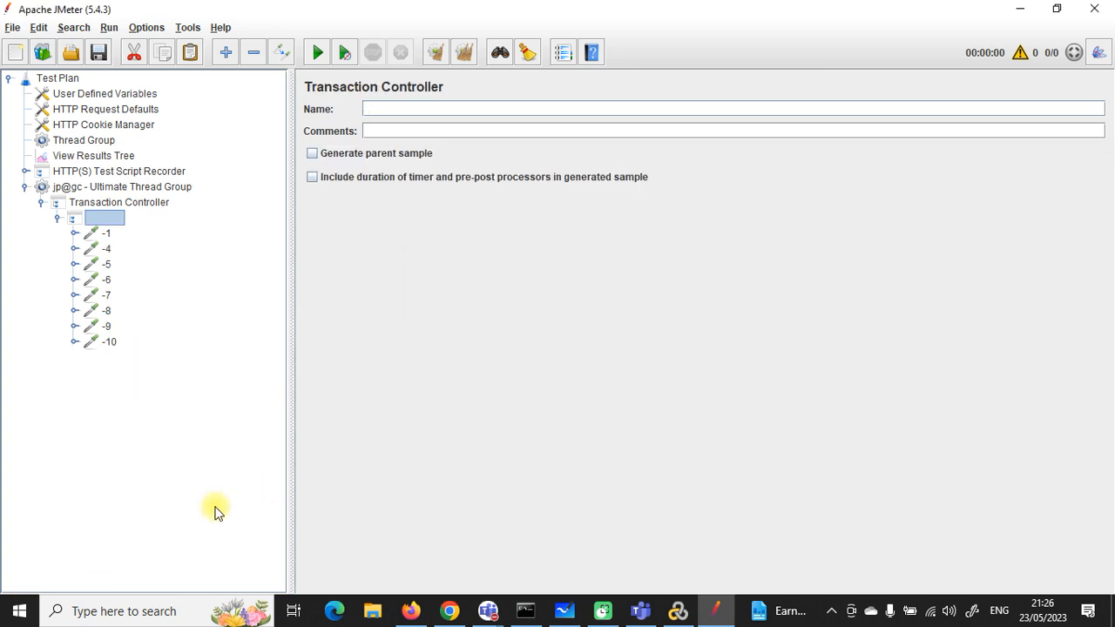
Examine the server, path and parameters of the remaining recorded requests, from -1 through -10.
{"action": "left_click", "coordinate": [105, 248]}
{"action": "left_click", "coordinate": [105, 280]}
{"action": "left_click", "coordinate": [105, 295]}
{"action": "left_click", "coordinate": [106, 311]}
{"action": "left_click", "coordinate": [106, 326]}
{"action": "left_click", "coordinate": [108, 342]}
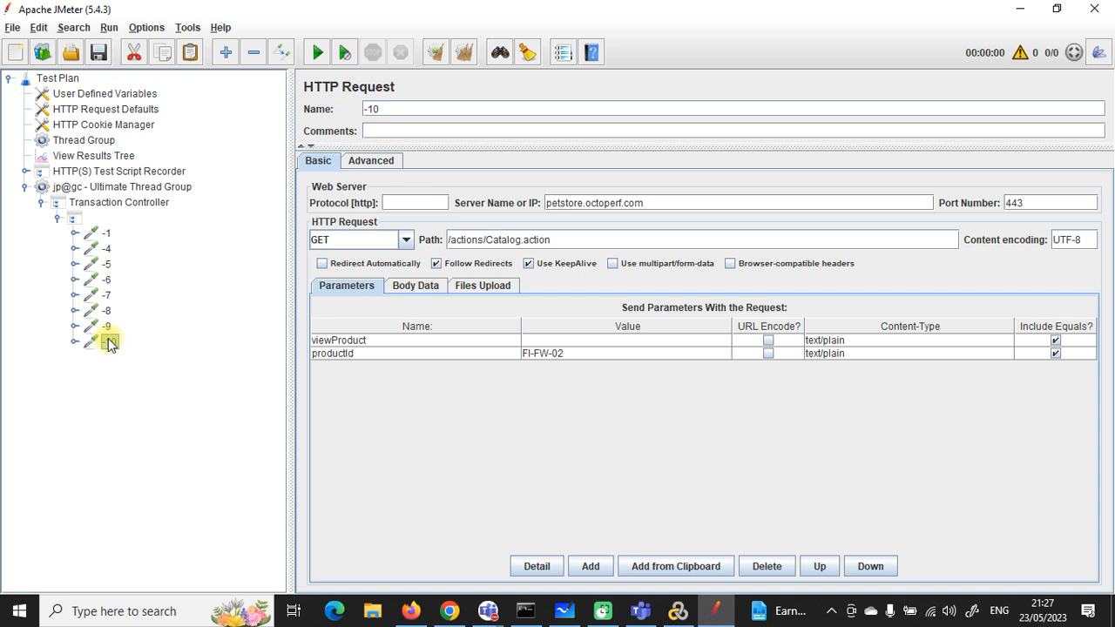
{"action": "left_click", "coordinate": [105, 234]}
{"action": "left_click", "coordinate": [105, 250]}
{"action": "left_click", "coordinate": [103, 265]}
{"action": "left_click", "coordinate": [105, 296]}
{"action": "left_click", "coordinate": [106, 325]}
{"action": "left_click", "coordinate": [106, 311]}
{"action": "left_click", "coordinate": [106, 278]}
{"action": "left_click", "coordinate": [107, 249]}
{"action": "left_click", "coordinate": [108, 234]}
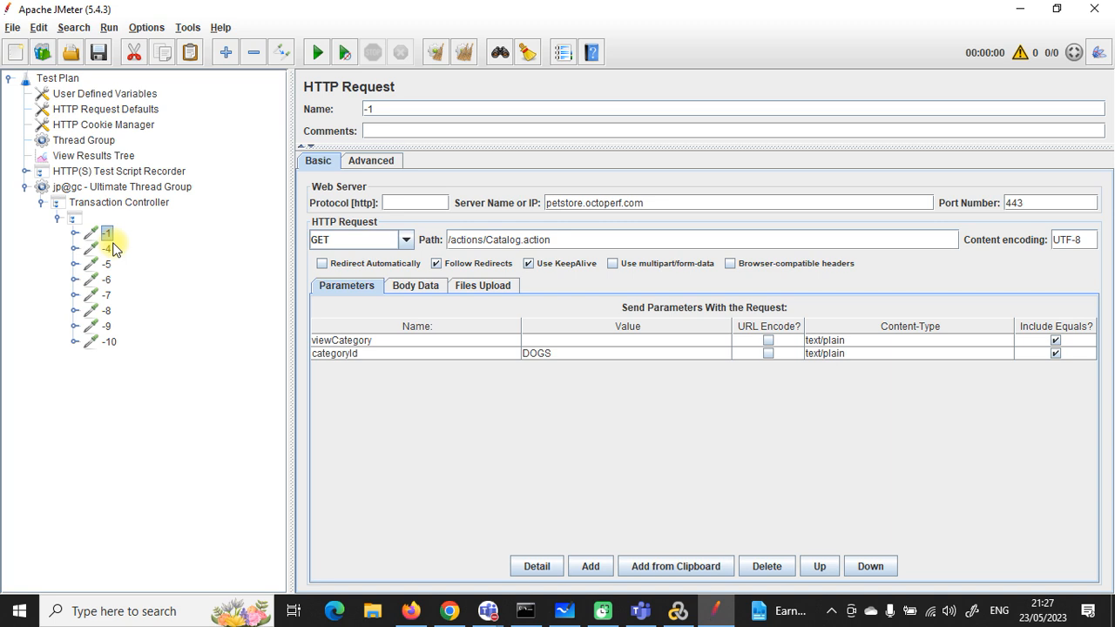
Enable Generate parent sample on the outer Transaction Controller and save the test plan as Tran1.jmx.
{"action": "left_click", "coordinate": [97, 203]}
{"action": "left_click", "coordinate": [311, 153]}
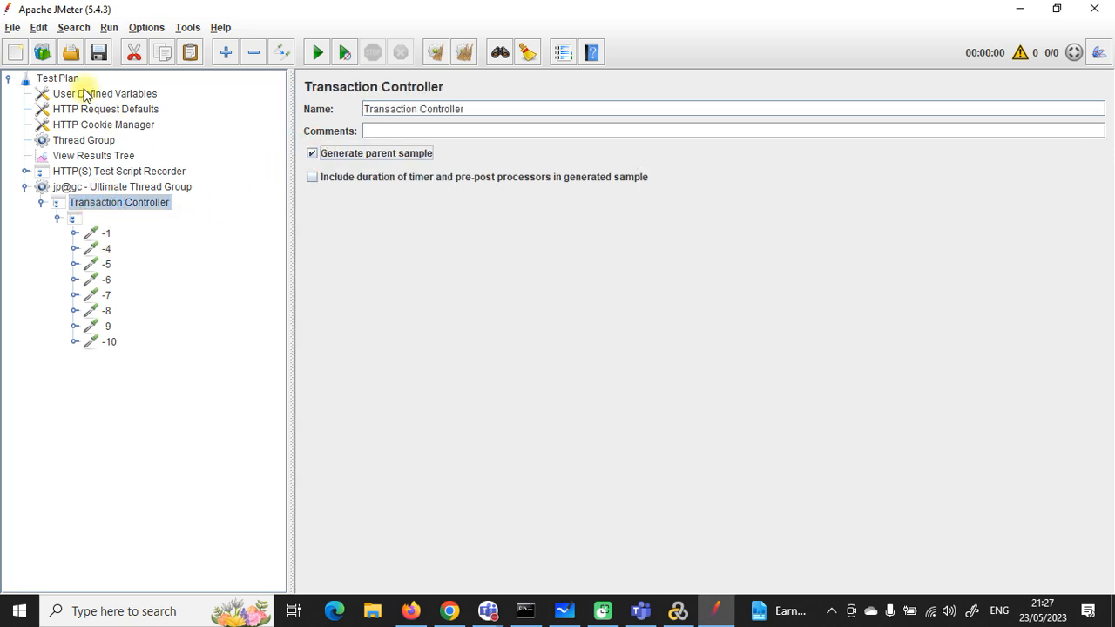
{"action": "left_click", "coordinate": [98, 53]}
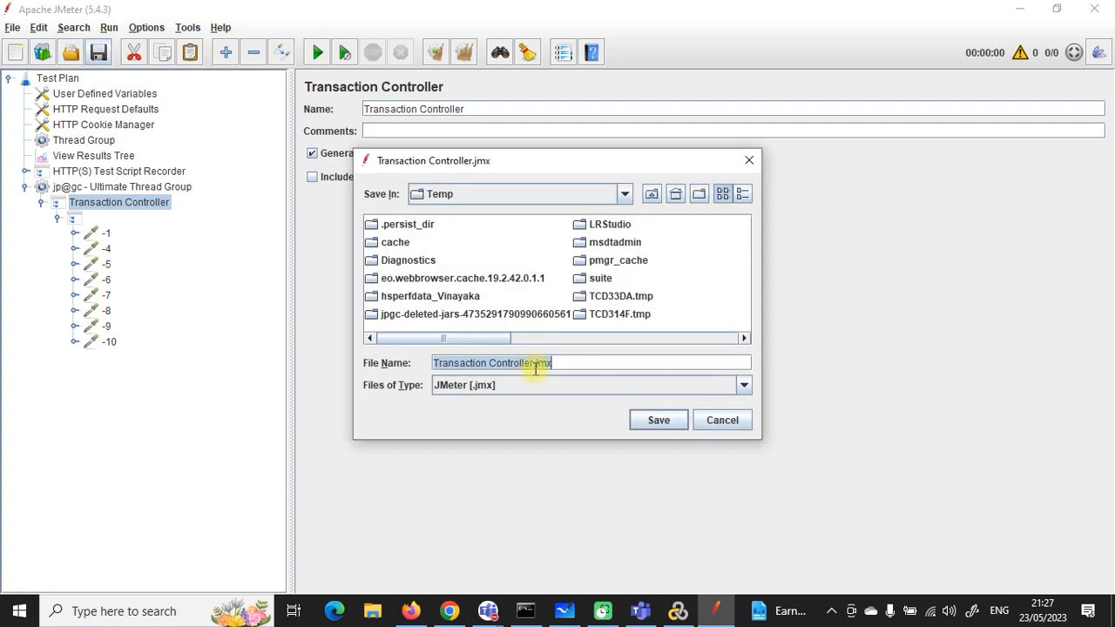
{"action": "left_click_drag", "start_coordinate": [535, 363], "coordinate": [462, 364]}
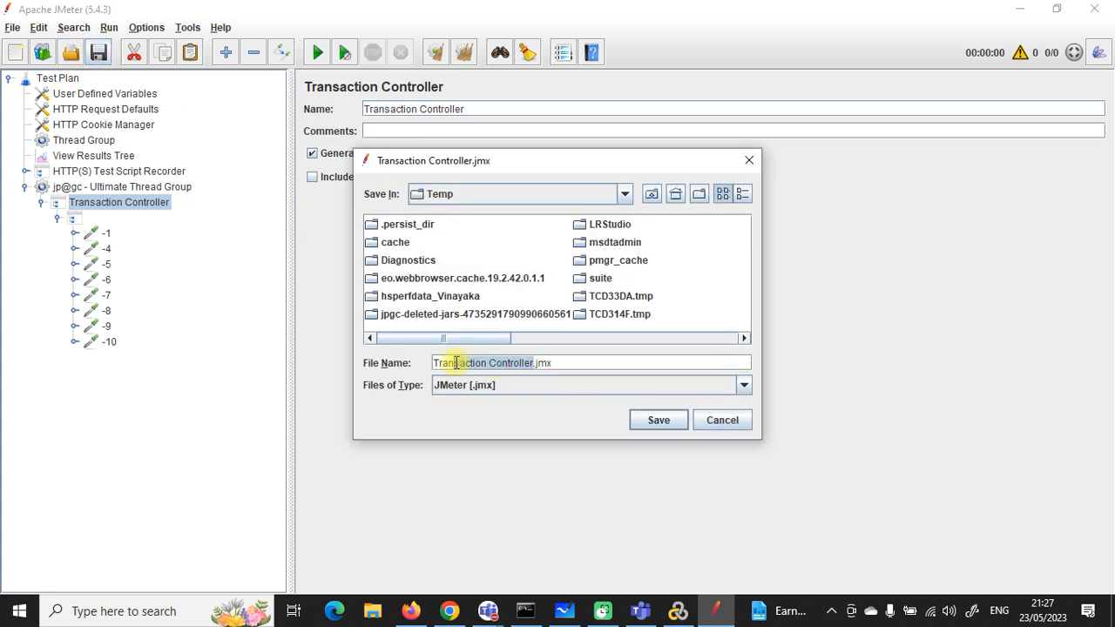
{"action": "type", "text": "1"}
{"action": "left_click", "coordinate": [657, 420]}
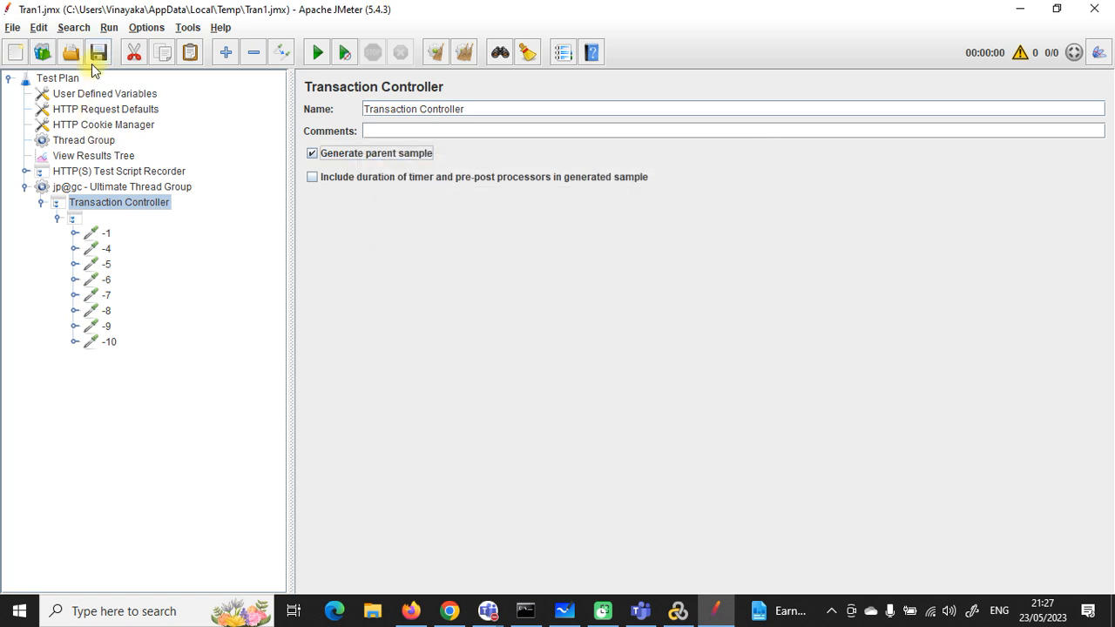
Name the unnamed nested transaction controller DOG and collapse its list of requests.
{"action": "left_click", "coordinate": [85, 220]}
{"action": "left_click", "coordinate": [399, 107]}
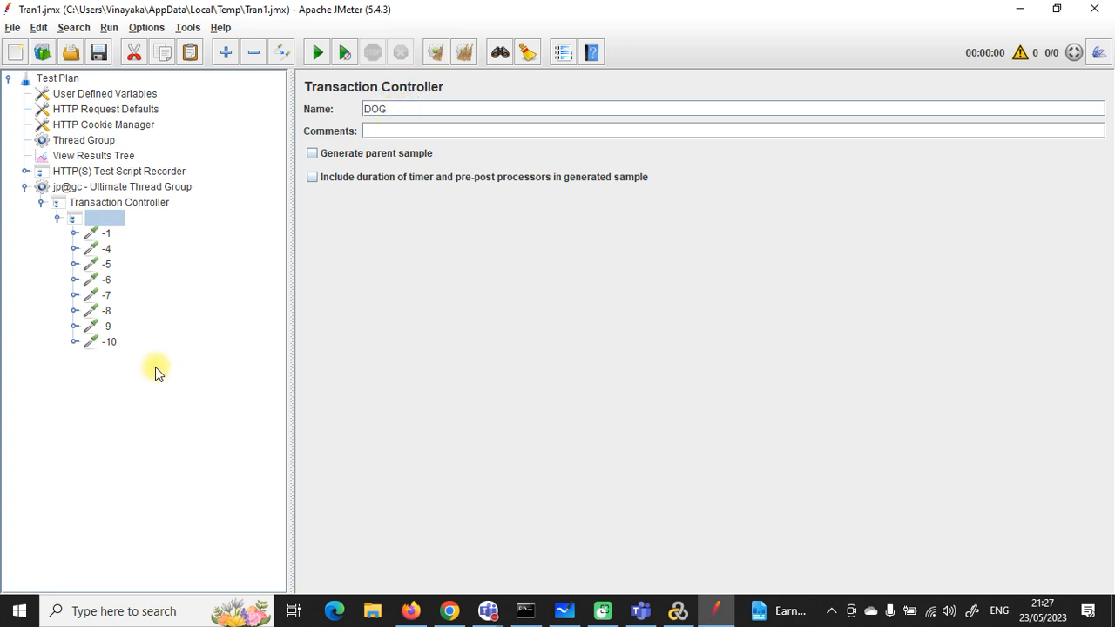
{"action": "left_click", "coordinate": [106, 249]}
{"action": "left_click", "coordinate": [58, 217]}
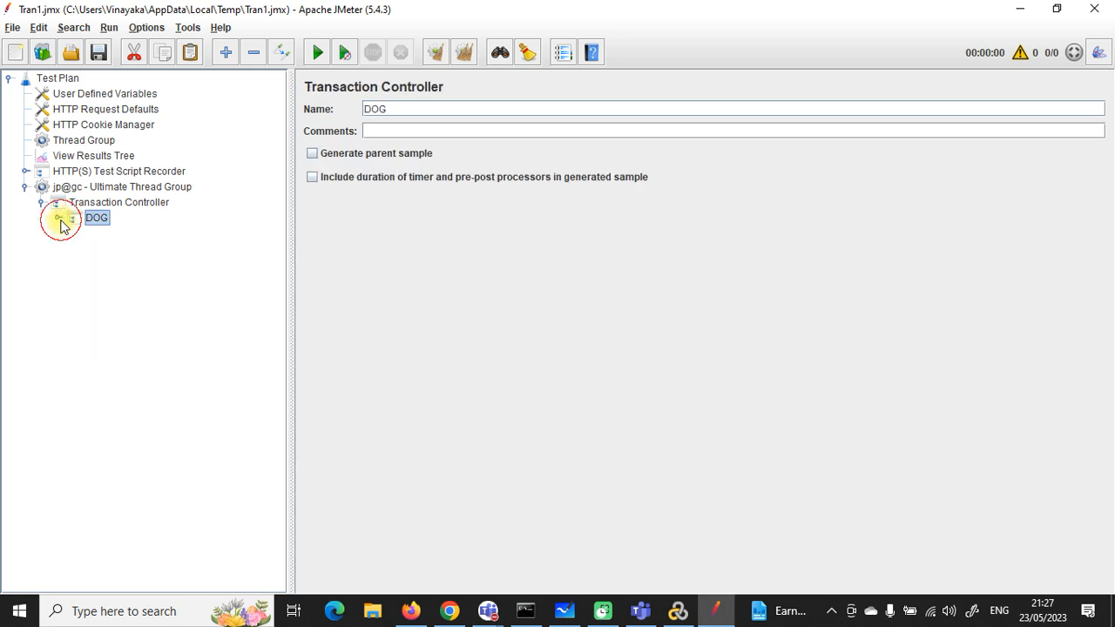
Move the Transaction Controller with its DOG group from the Ultimate Thread Group into the Thread Group.
{"action": "right_click", "coordinate": [112, 189]}
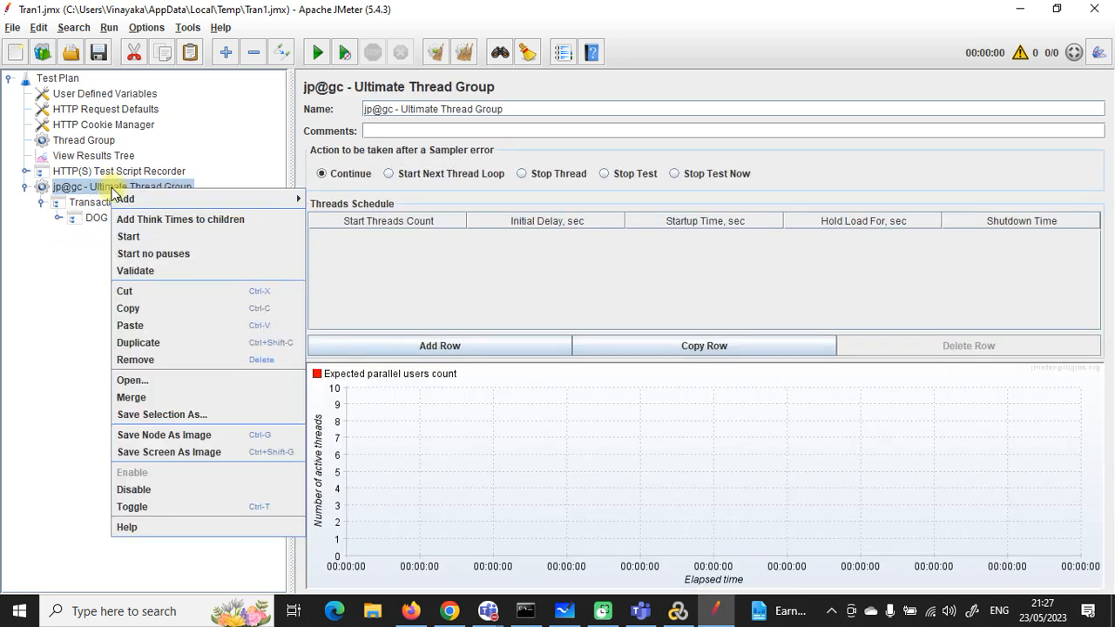
{"action": "left_click", "coordinate": [78, 205]}
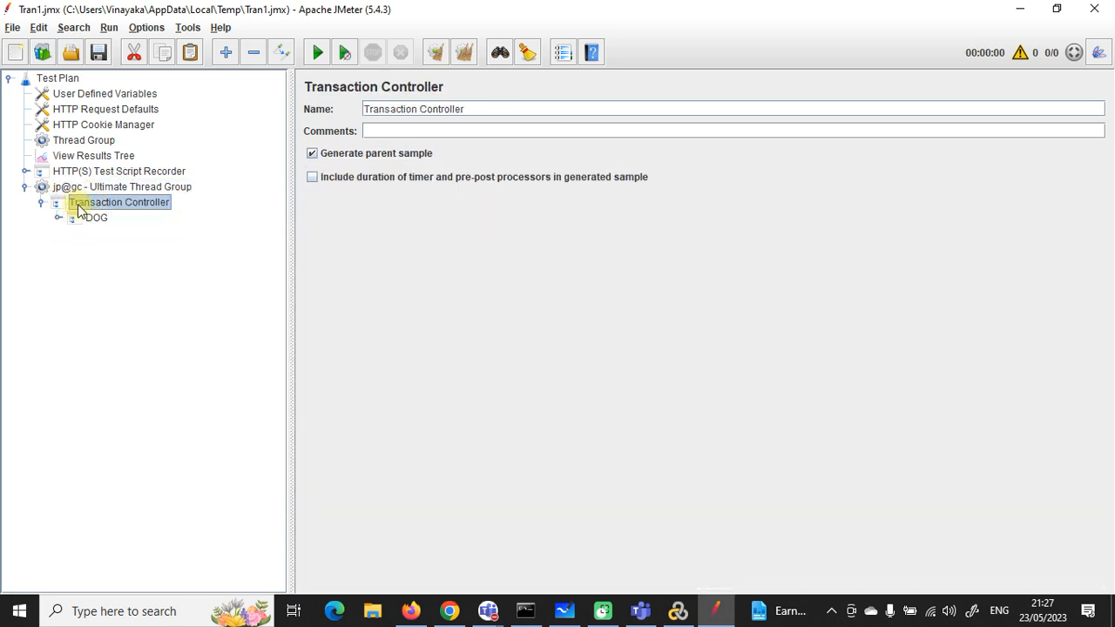
{"action": "key", "text": "Delete"}
{"action": "left_click", "coordinate": [82, 140]}
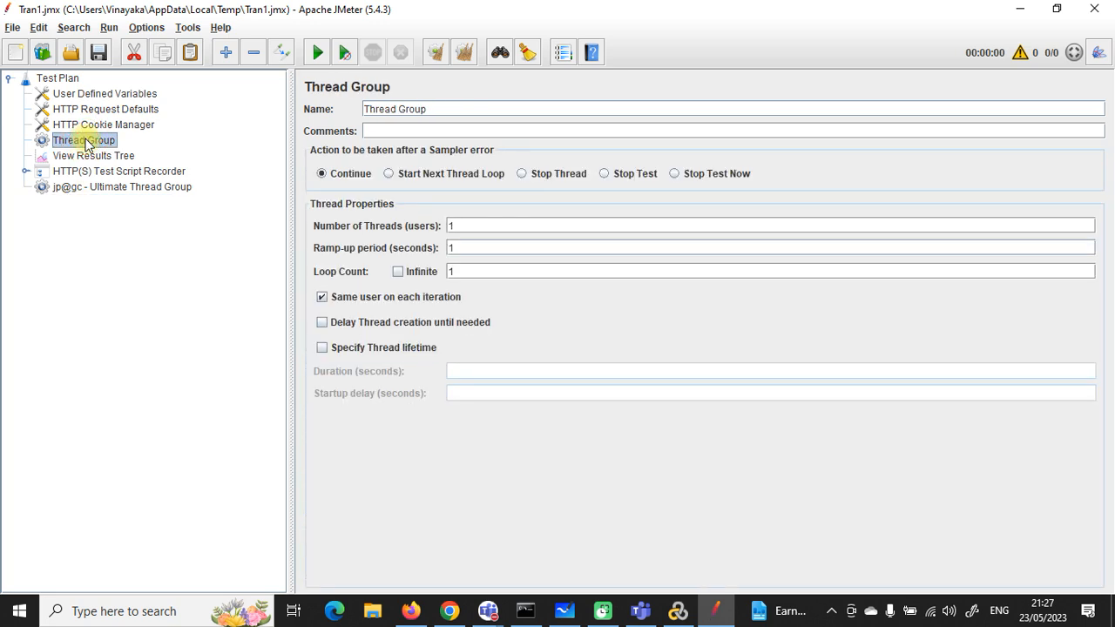
Disable the Ultimate Thread Group and the HTTP(S) Test Script Recorder, and expand the Thread Group down to the DOG controller.
{"action": "left_click", "coordinate": [108, 191]}
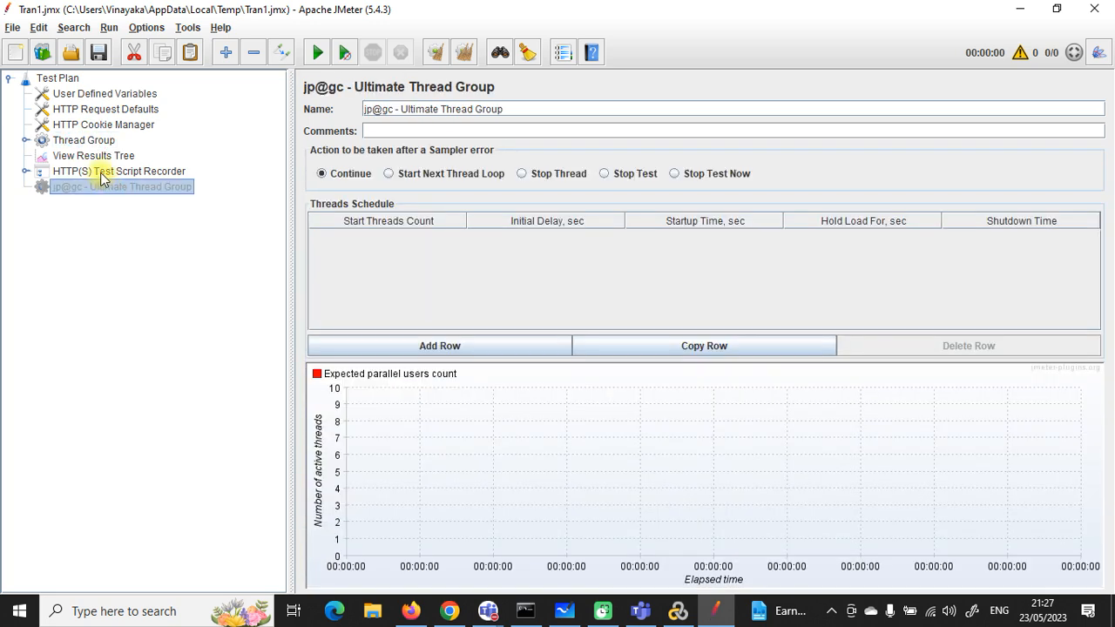
{"action": "left_click", "coordinate": [99, 172]}
{"action": "left_click", "coordinate": [26, 141]}
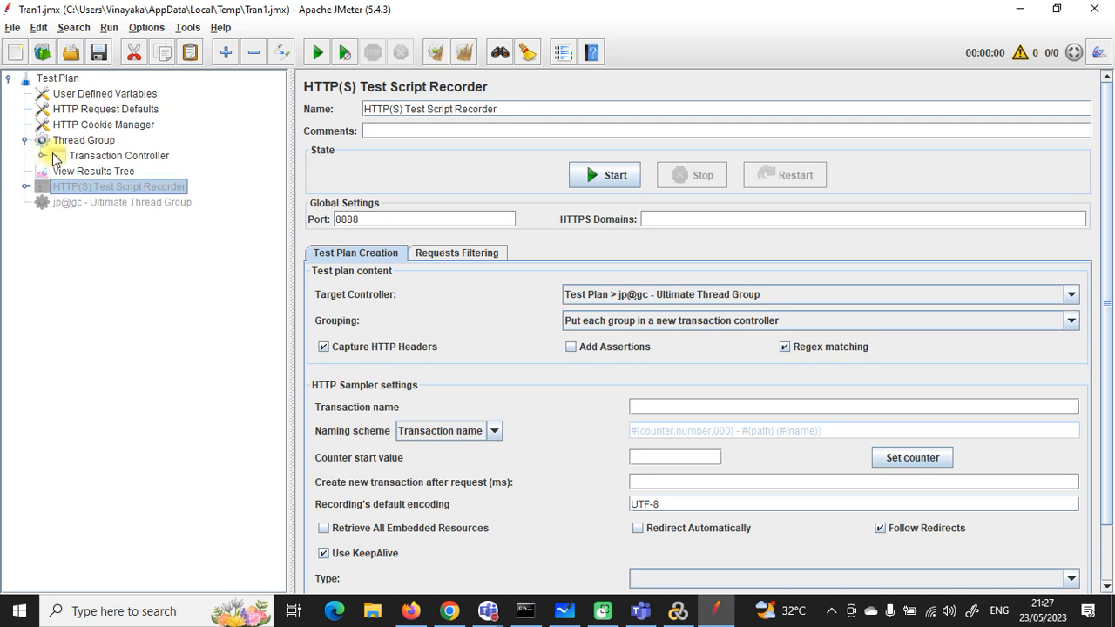
{"action": "left_click", "coordinate": [56, 155]}
{"action": "left_click", "coordinate": [41, 155]}
Add a Recording Controller to the Thread Group.
{"action": "right_click", "coordinate": [93, 145]}
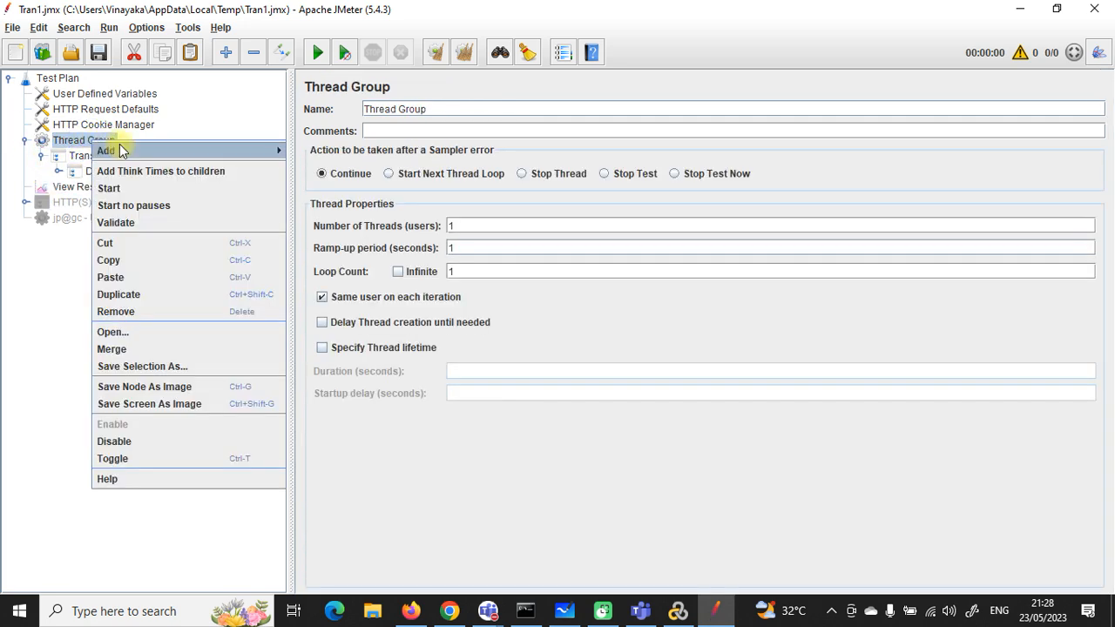
{"action": "mouse_move", "coordinate": [239, 155]}
{"action": "mouse_move", "coordinate": [309, 157]}
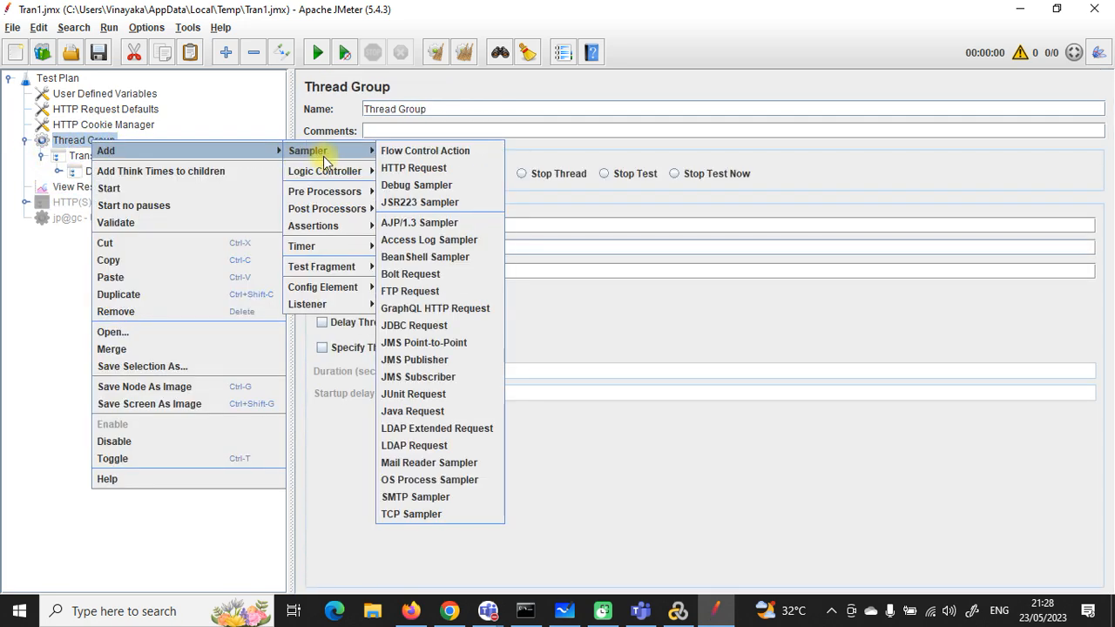
{"action": "mouse_move", "coordinate": [368, 174]}
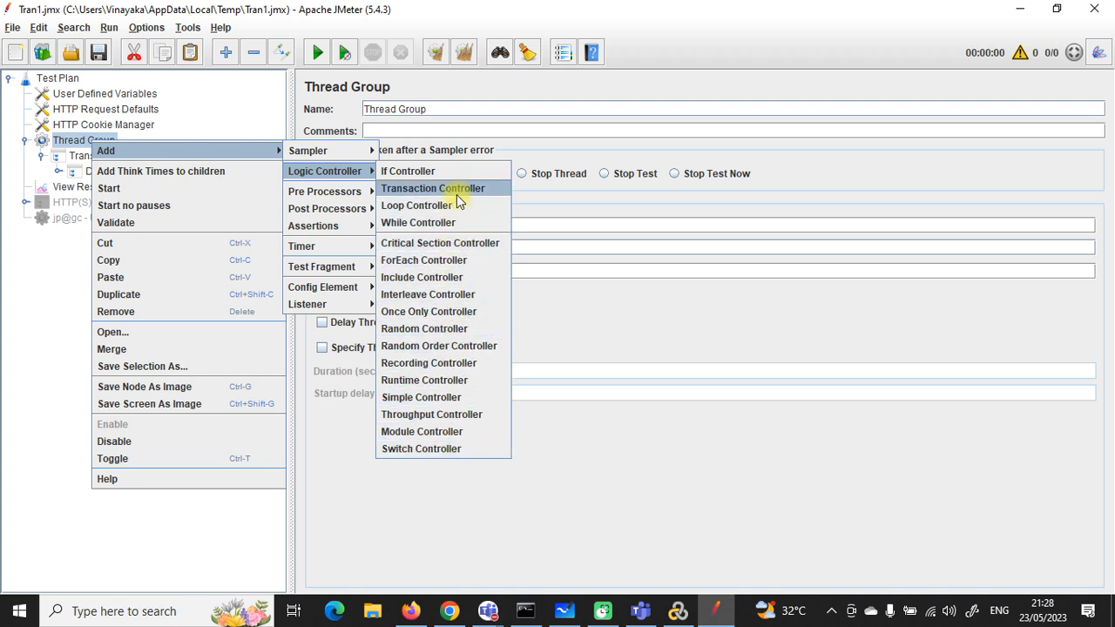
{"action": "left_click", "coordinate": [422, 363]}
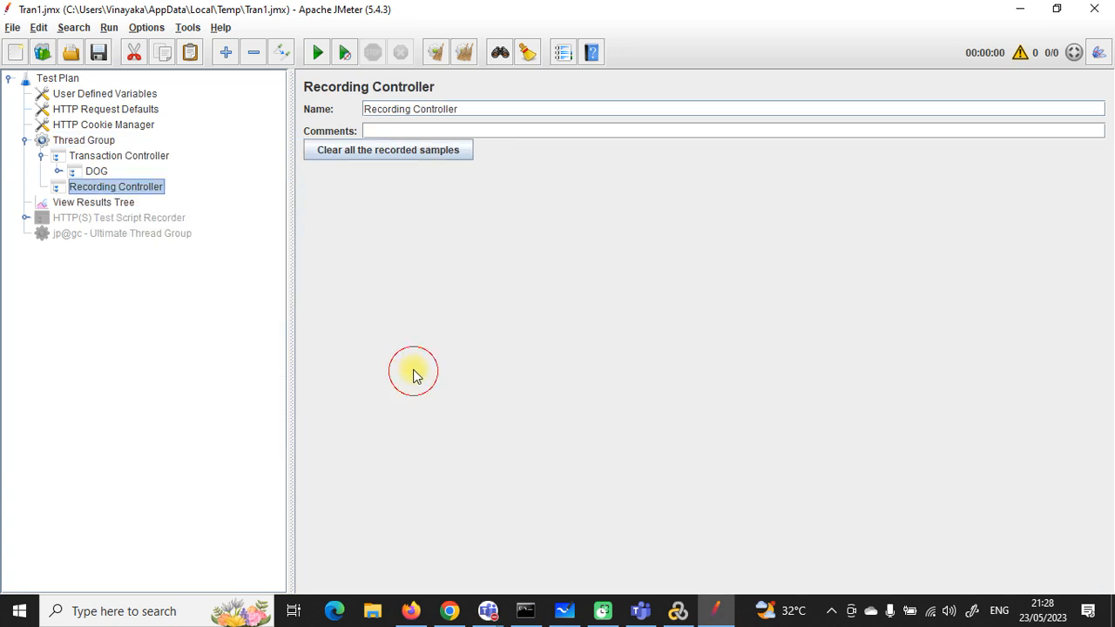
Move requests -9 and -10 from the DOG controller into the Recording Controller and collapse the Transaction Controller.
{"action": "left_click", "coordinate": [61, 172]}
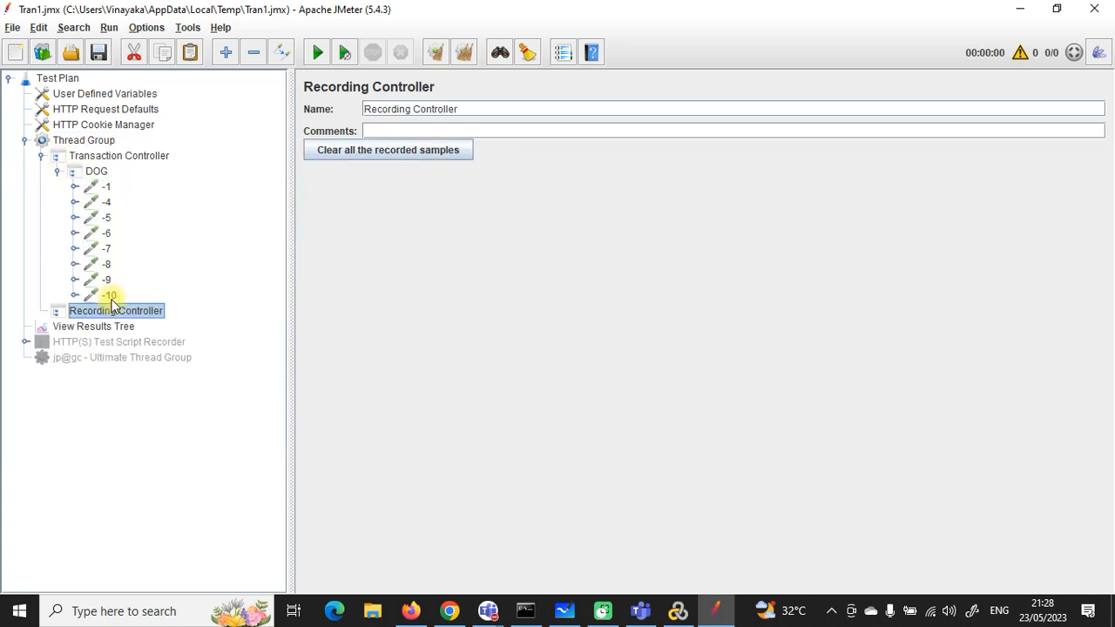
{"action": "left_click", "coordinate": [108, 295]}
{"action": "left_click", "coordinate": [109, 282]}
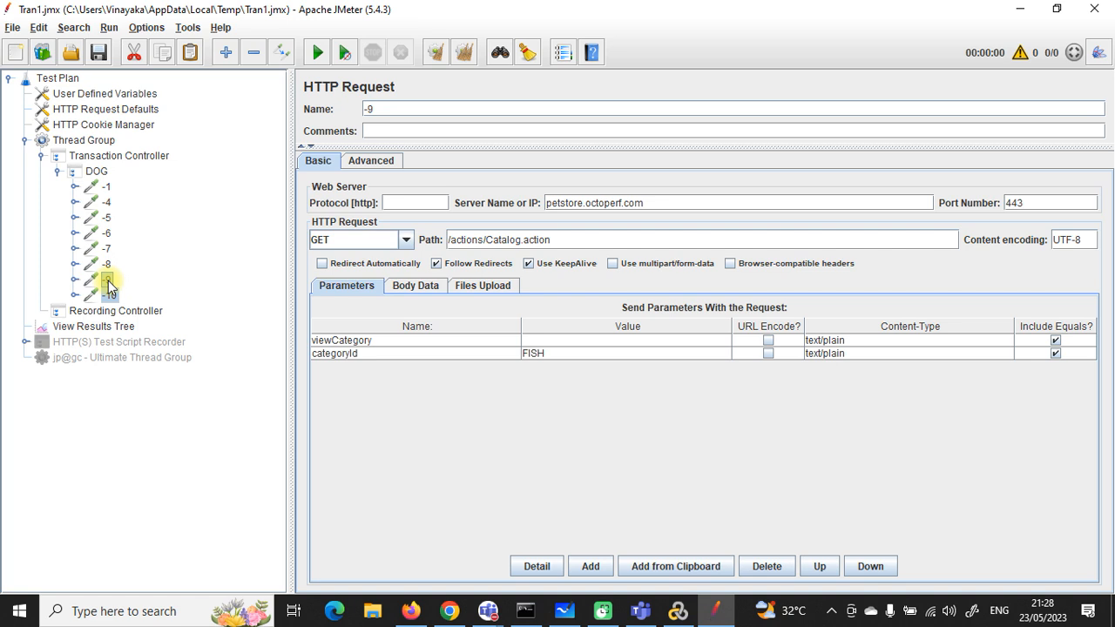
{"action": "key", "text": "Delete"}
{"action": "left_click", "coordinate": [96, 281]}
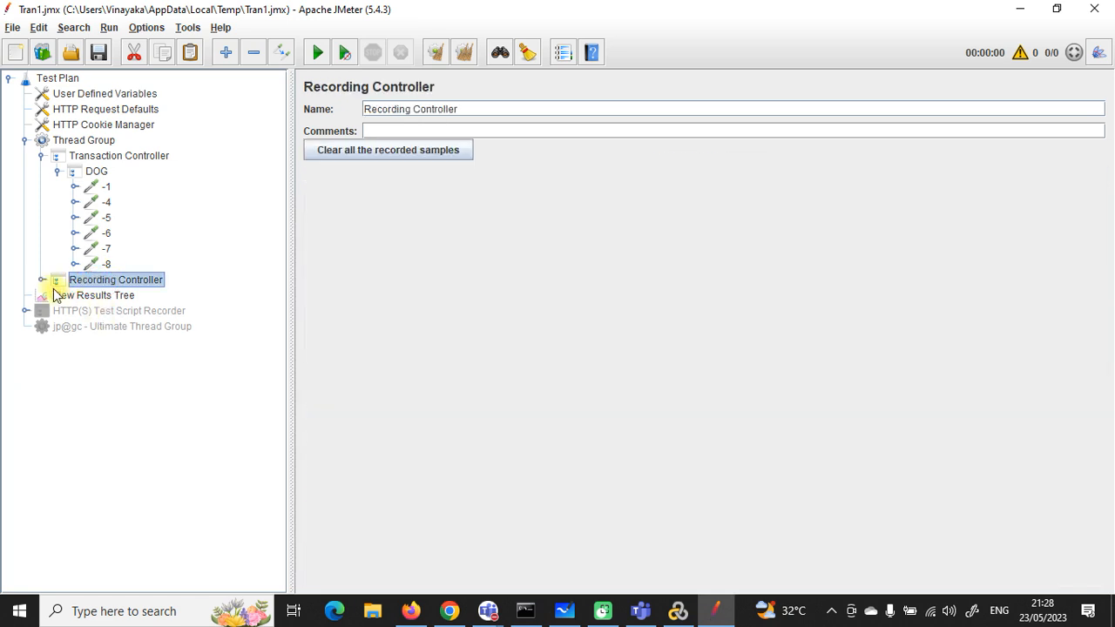
{"action": "left_click", "coordinate": [40, 156]}
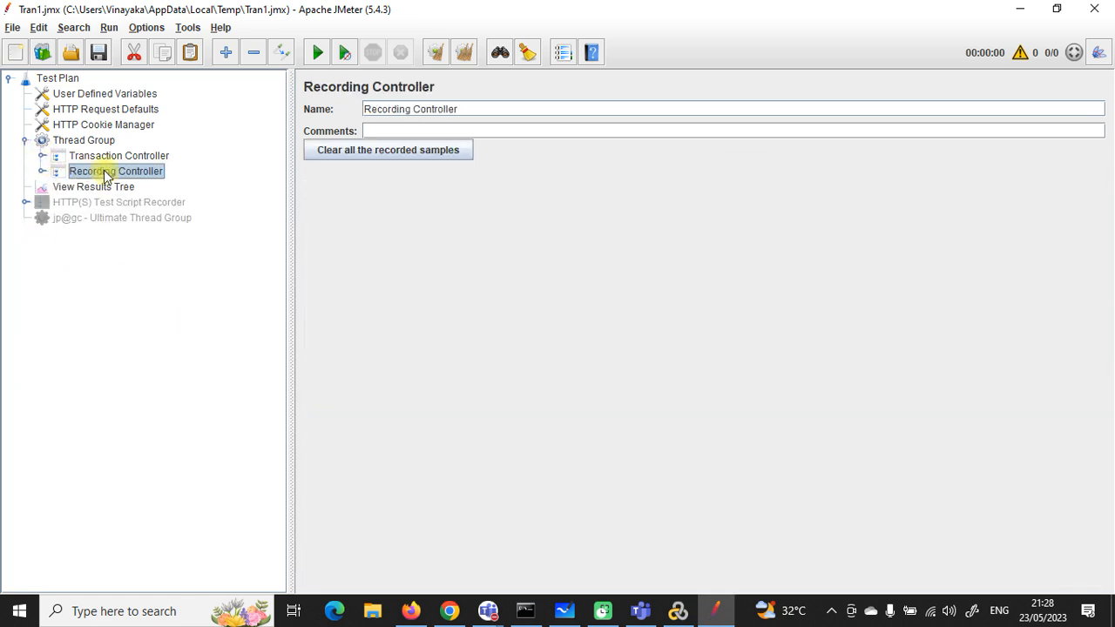
Run the test plan and expand the Transaction Controller sample in the View Results Tree.
{"action": "left_click", "coordinate": [99, 157]}
{"action": "left_click", "coordinate": [114, 172]}
{"action": "left_click", "coordinate": [94, 189]}
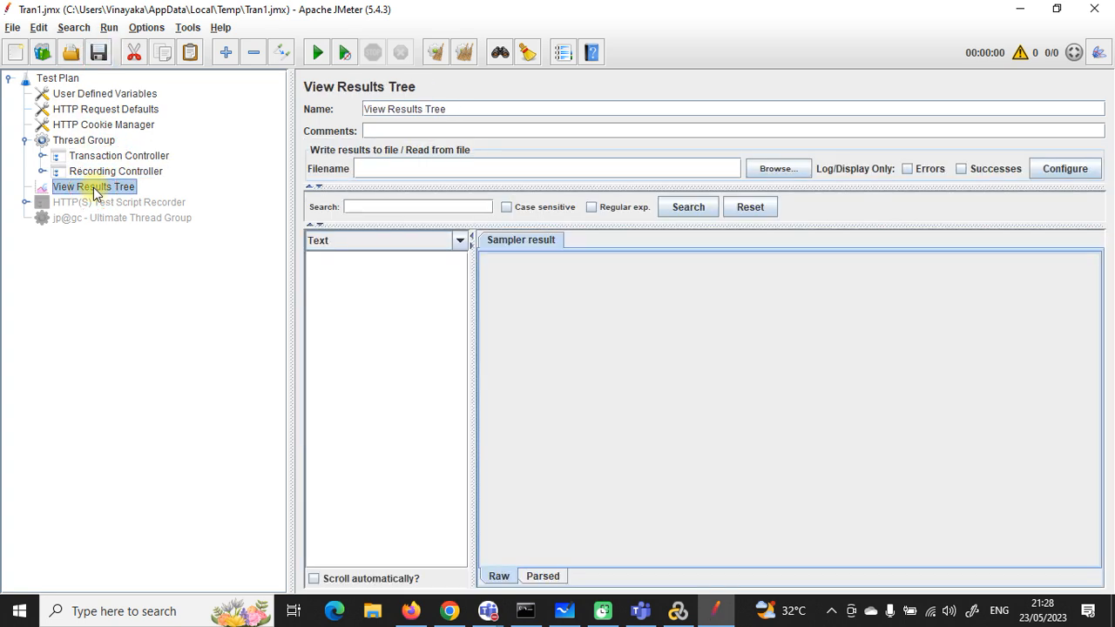
{"action": "left_click", "coordinate": [318, 52]}
{"action": "left_click", "coordinate": [315, 276]}
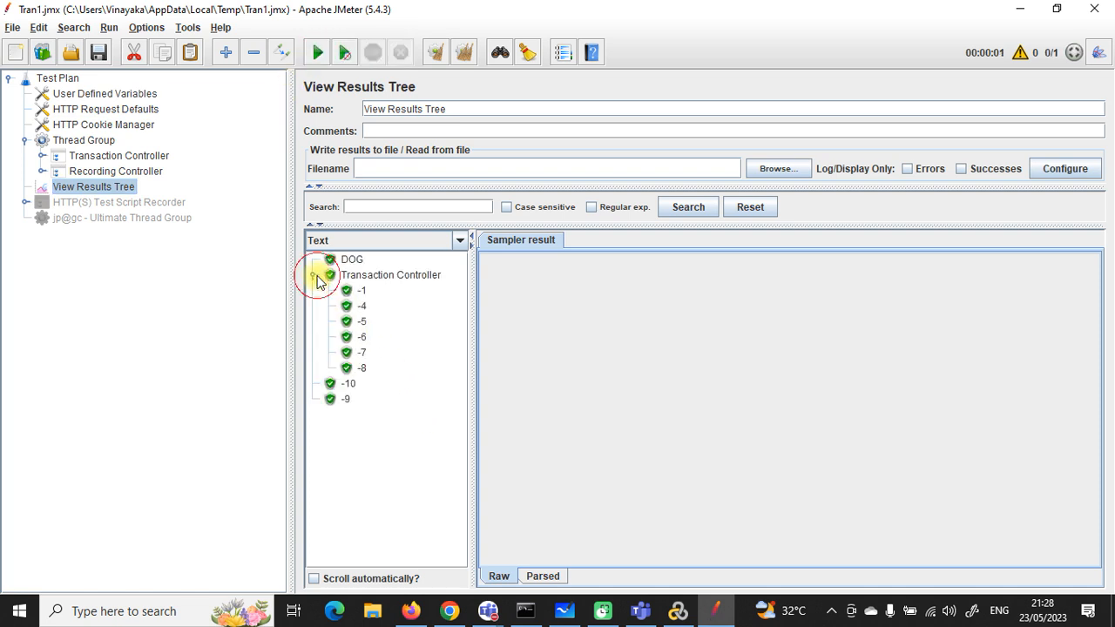
Rename the DOG controller's requests after -1 consecutively as -2, -3, -4, -5 and -6.
{"action": "left_click", "coordinate": [42, 155]}
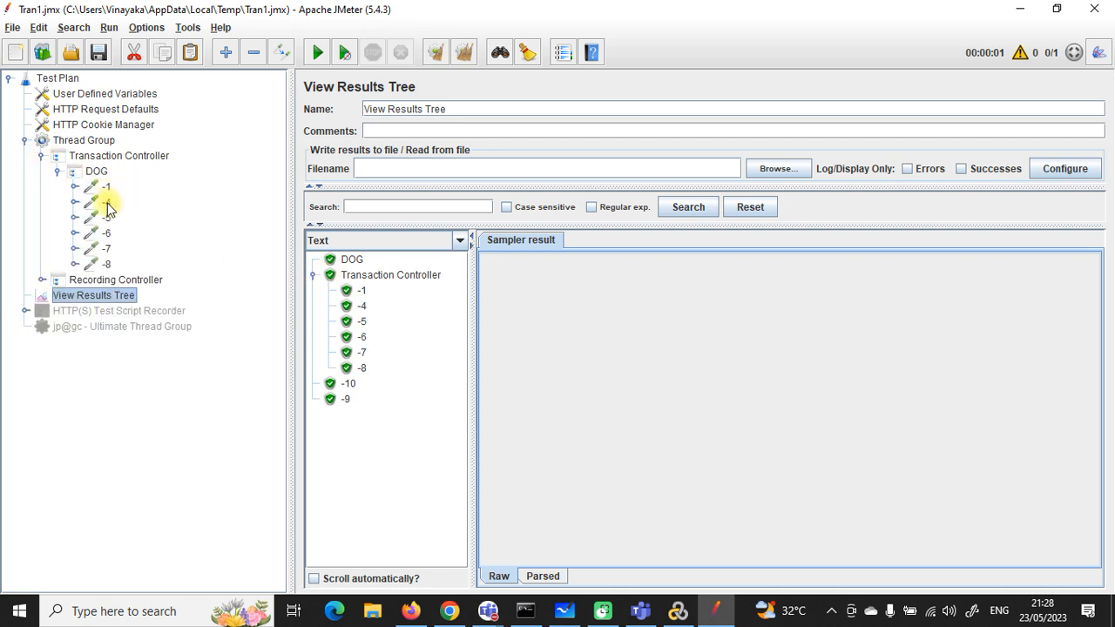
{"action": "left_click", "coordinate": [106, 201]}
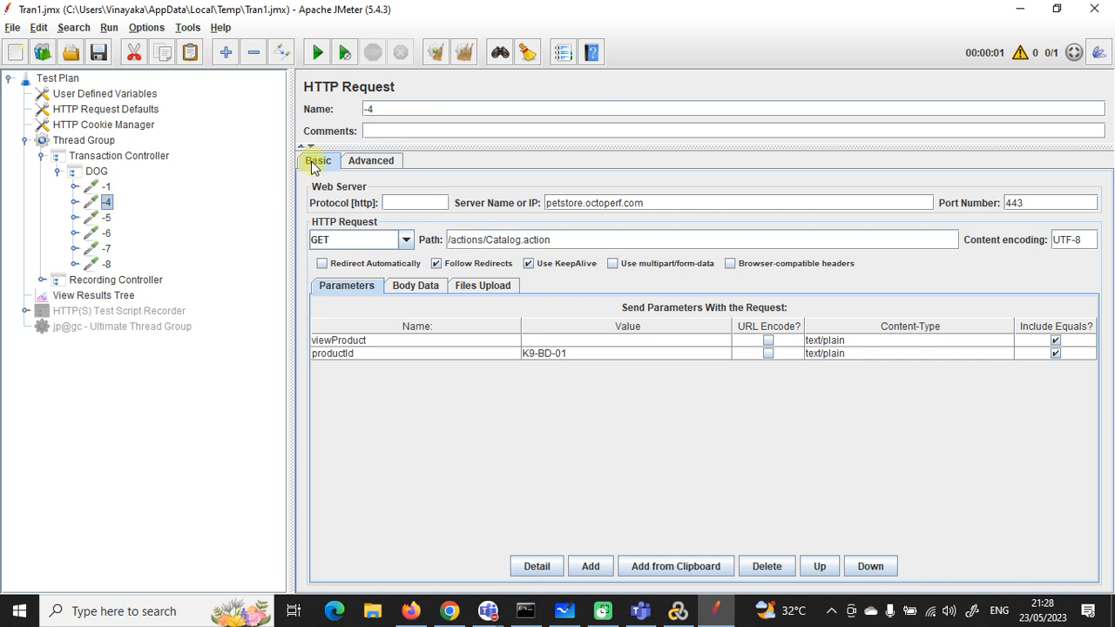
{"action": "left_click", "coordinate": [106, 217]}
{"action": "left_click", "coordinate": [388, 107]}
{"action": "type", "text": "-3"}
{"action": "left_click", "coordinate": [105, 232]}
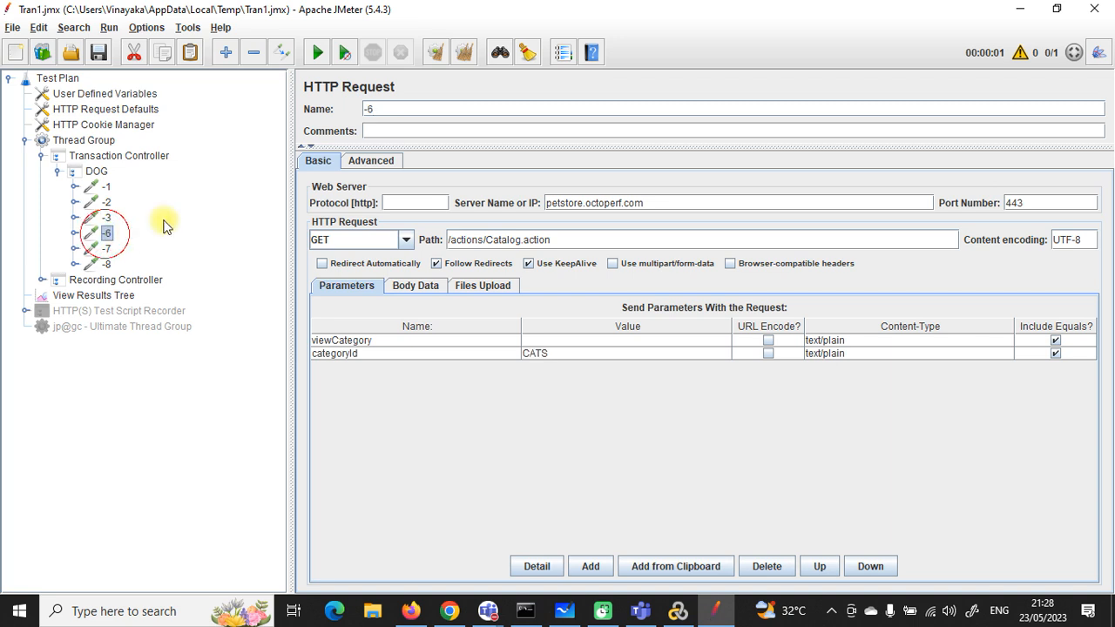
{"action": "left_click", "coordinate": [405, 106]}
{"action": "type", "text": "-4"}
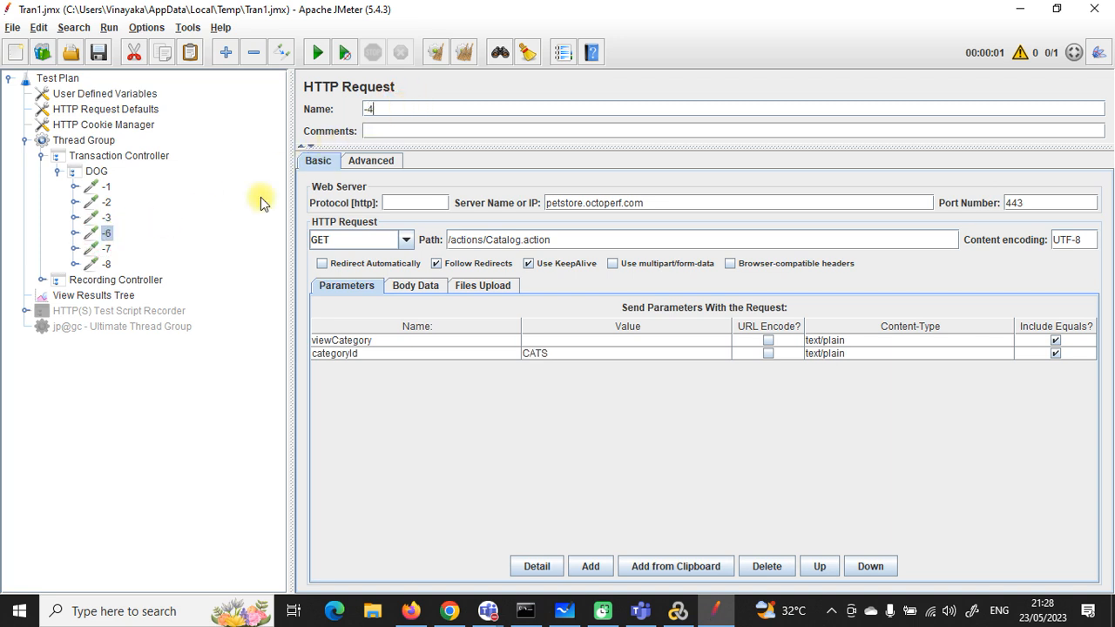
{"action": "left_click", "coordinate": [106, 248]}
{"action": "left_click", "coordinate": [422, 107]}
{"action": "type", "text": "-5"}
{"action": "left_click", "coordinate": [106, 264]}
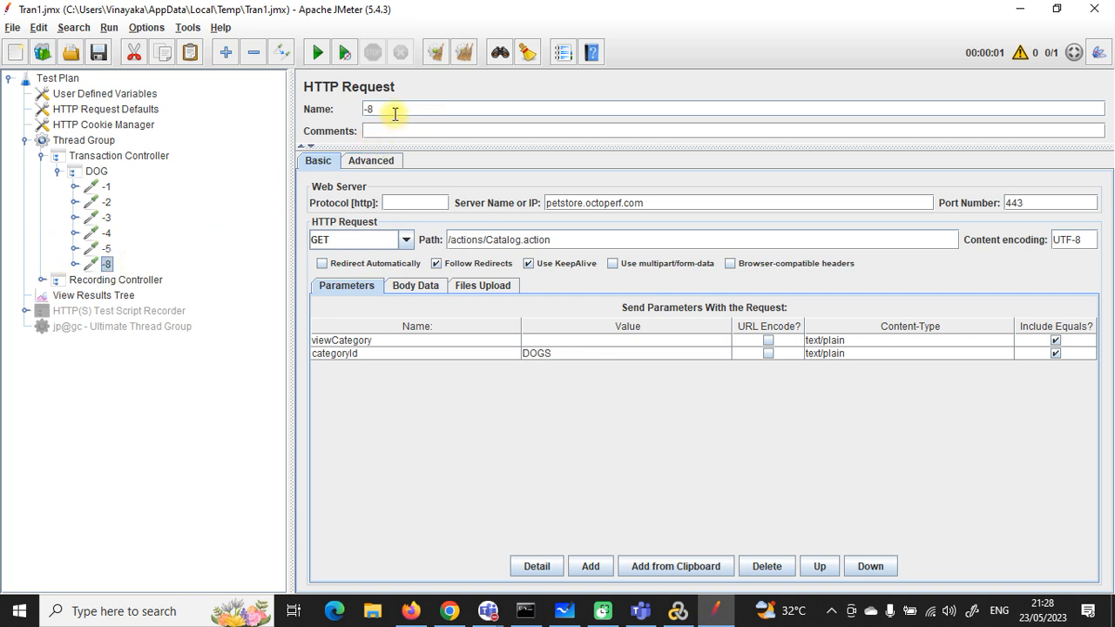
Rename the Recording Controller's two requests as -7 and -8, and save the test plan.
{"action": "left_click", "coordinate": [41, 280]}
{"action": "left_click", "coordinate": [92, 295]}
{"action": "left_click", "coordinate": [395, 109]}
{"action": "type", "text": "-7"}
{"action": "left_click", "coordinate": [89, 310]}
{"action": "left_click", "coordinate": [384, 108]}
{"action": "type", "text": "8"}
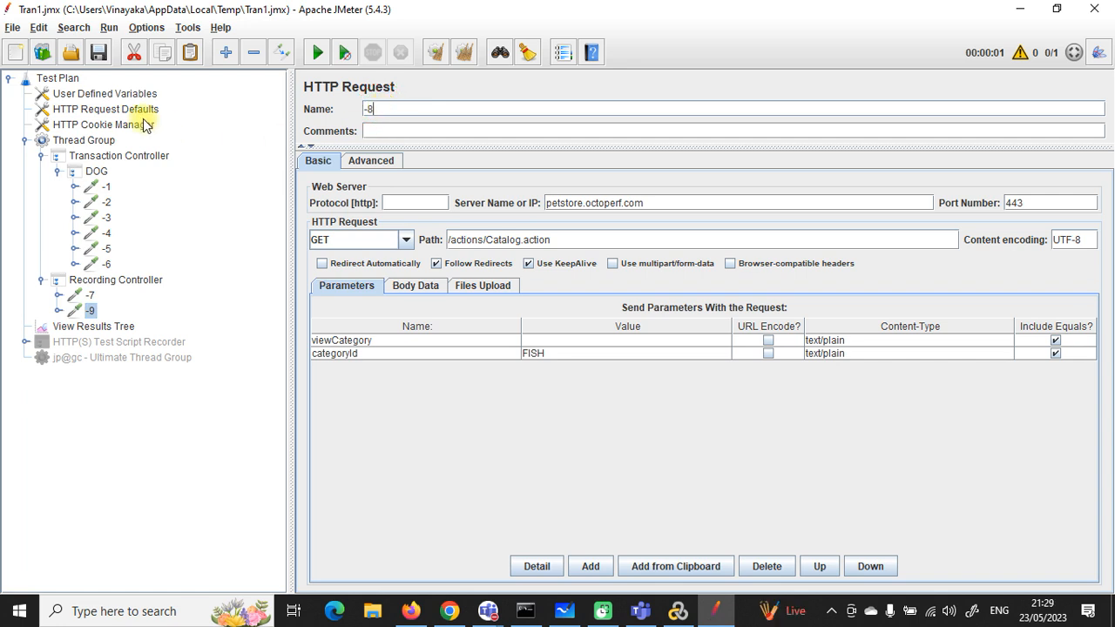
{"action": "left_click", "coordinate": [100, 54]}
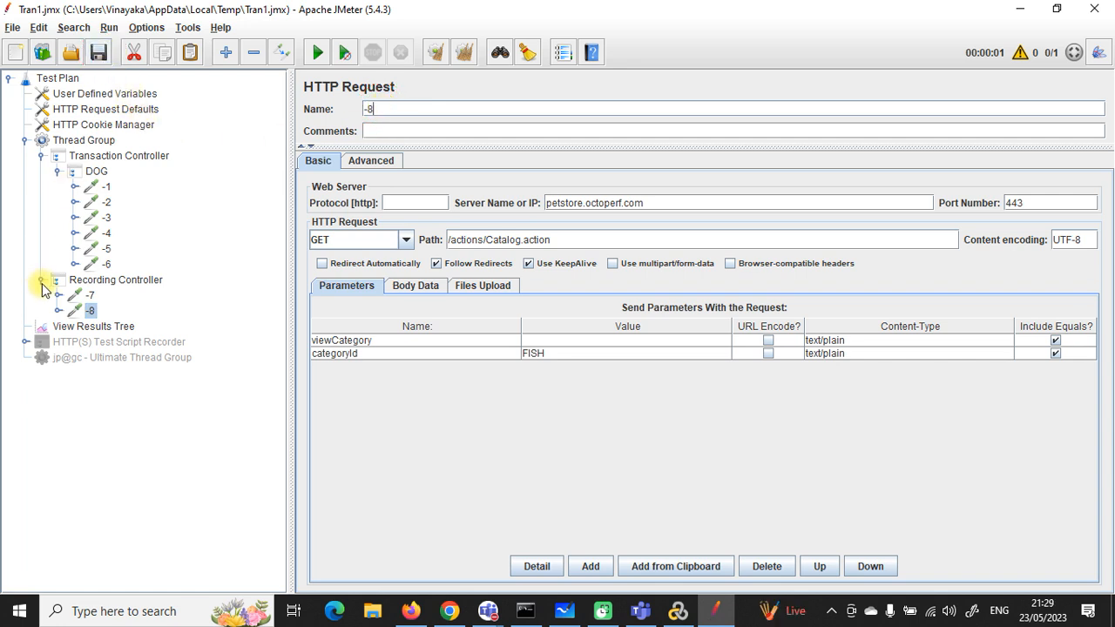
Clear the old results, rerun the test, and expand the Transaction Controller sample to check the renumbered requests.
{"action": "left_click", "coordinate": [464, 53]}
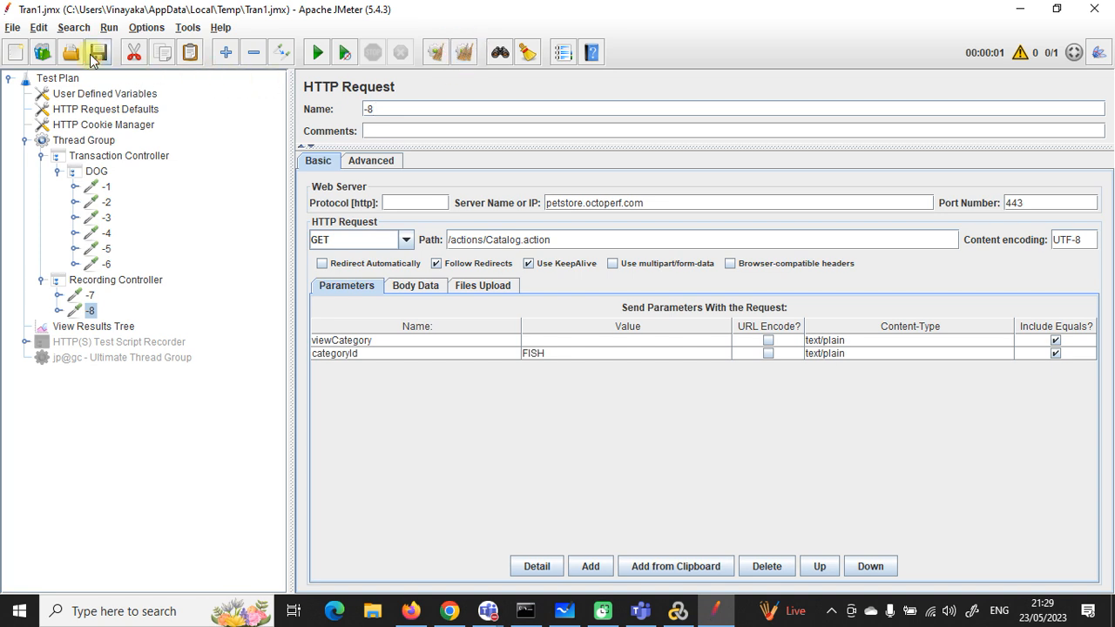
{"action": "left_click", "coordinate": [110, 331]}
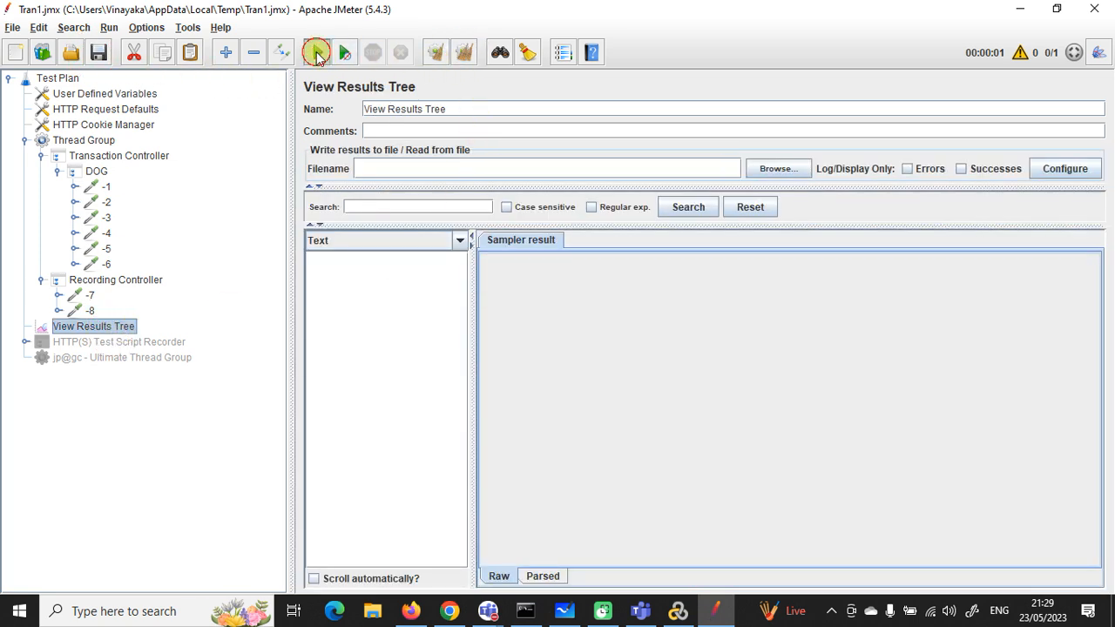
{"action": "left_click", "coordinate": [317, 52]}
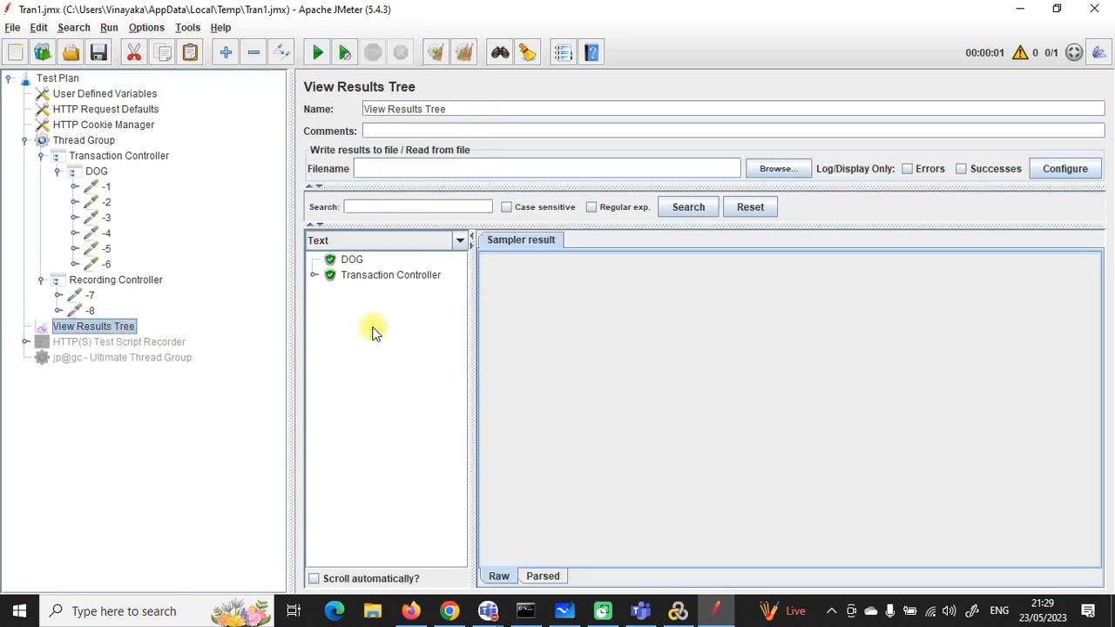
{"action": "left_click", "coordinate": [315, 275]}
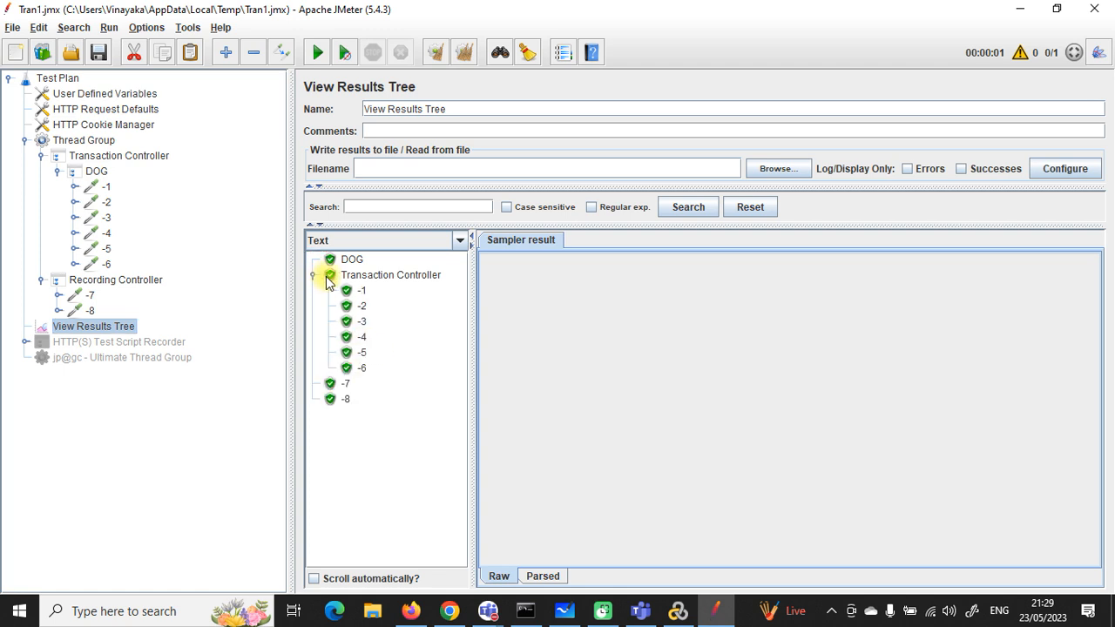
Enable Generate parent sample for the DOG controller and check the same option on its parent Transaction Controller.
{"action": "left_click", "coordinate": [95, 174]}
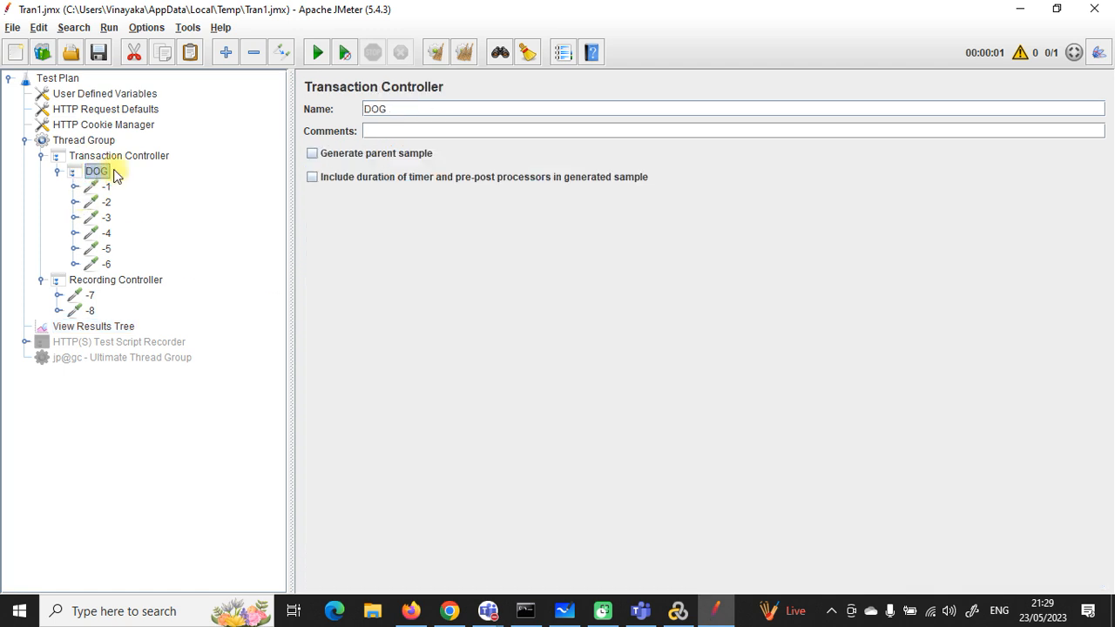
{"action": "left_click", "coordinate": [312, 153]}
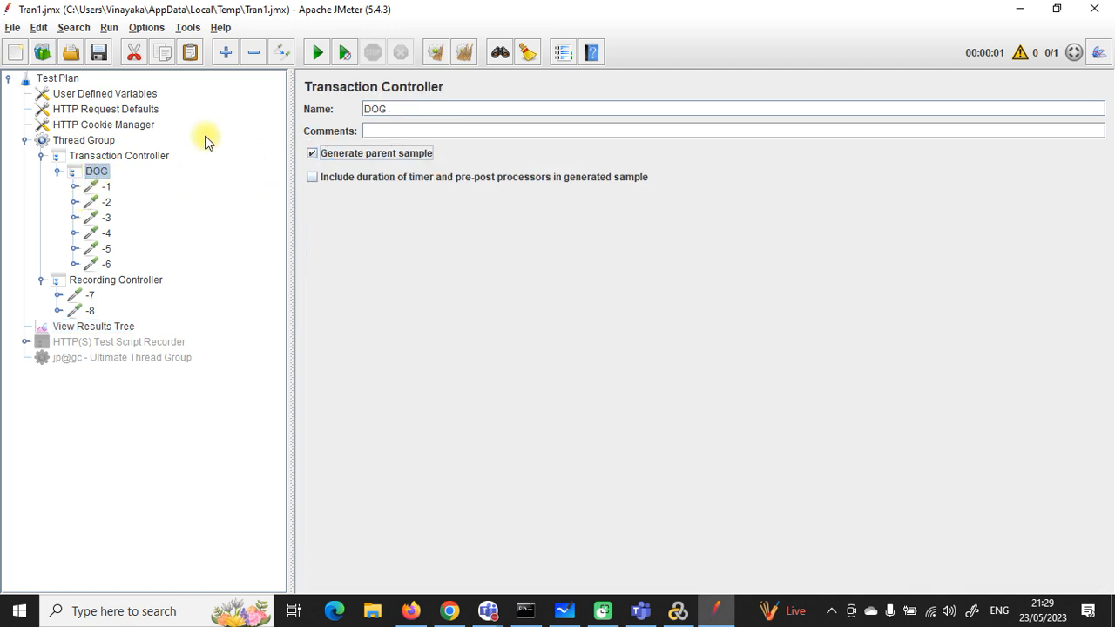
{"action": "left_click", "coordinate": [119, 155]}
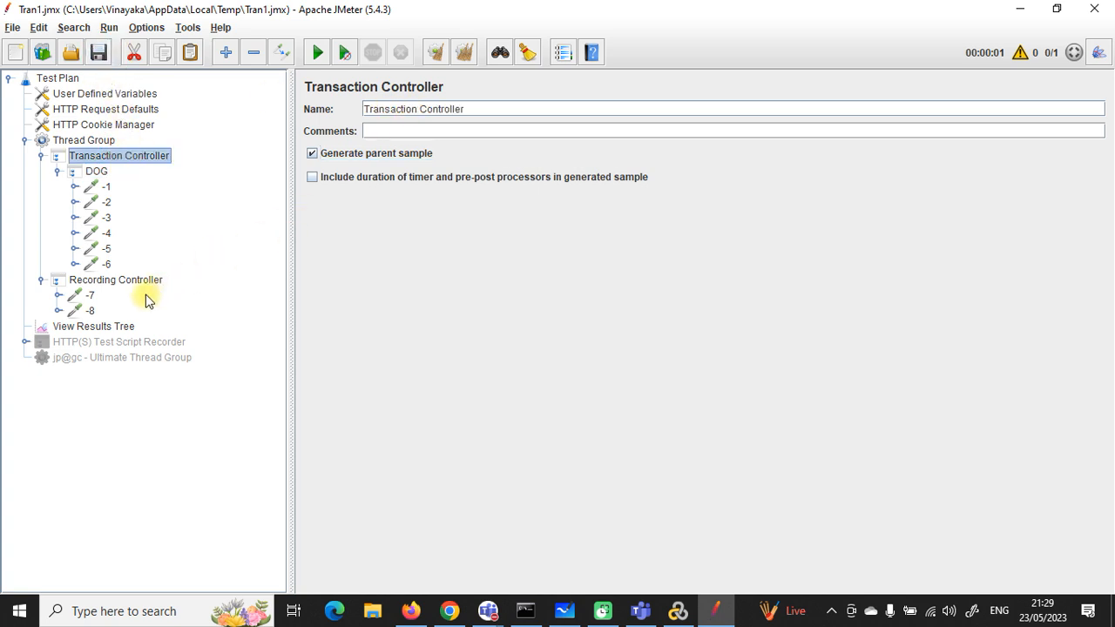
Clear the results, rerun the test, and inspect the nested DOG samples and standalone requests in the View Results Tree.
{"action": "left_click", "coordinate": [120, 326]}
{"action": "left_click", "coordinate": [463, 52]}
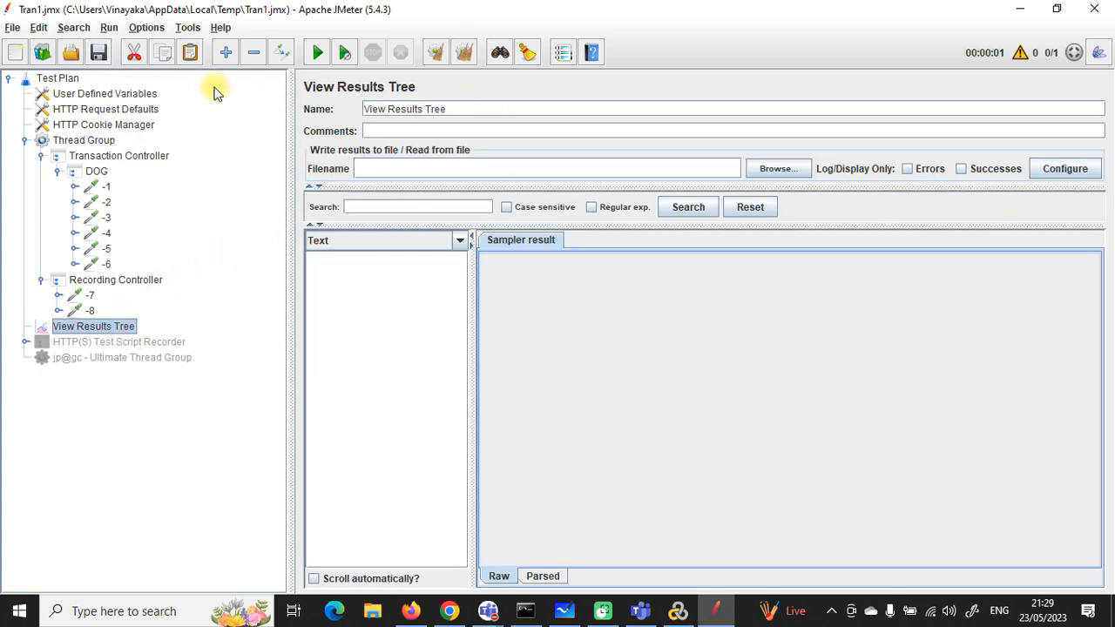
{"action": "left_click", "coordinate": [318, 52]}
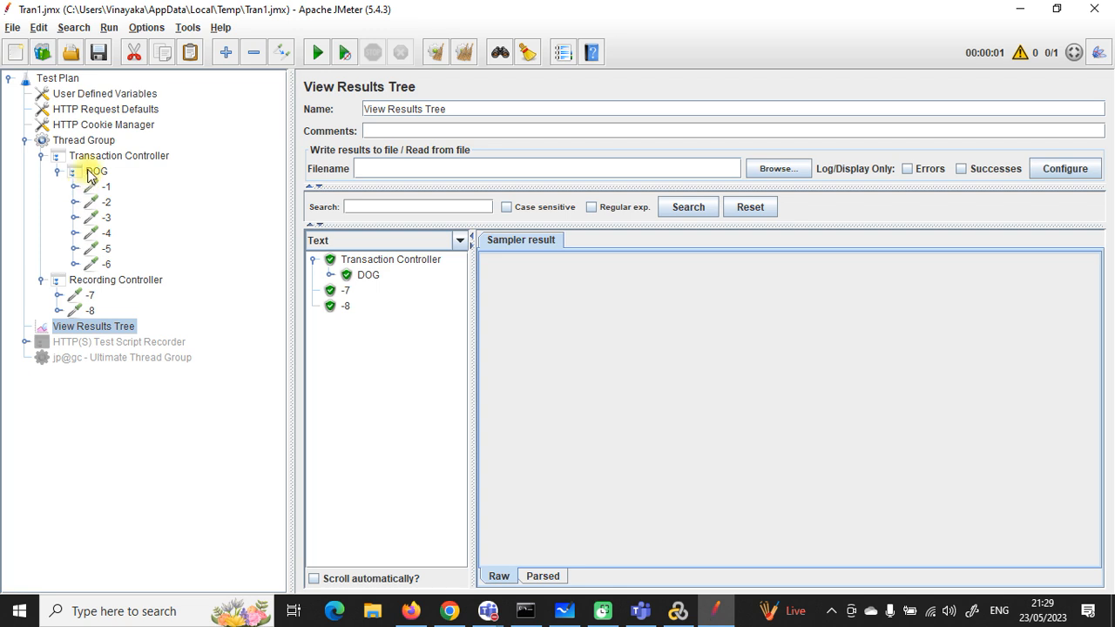
{"action": "left_click", "coordinate": [330, 276]}
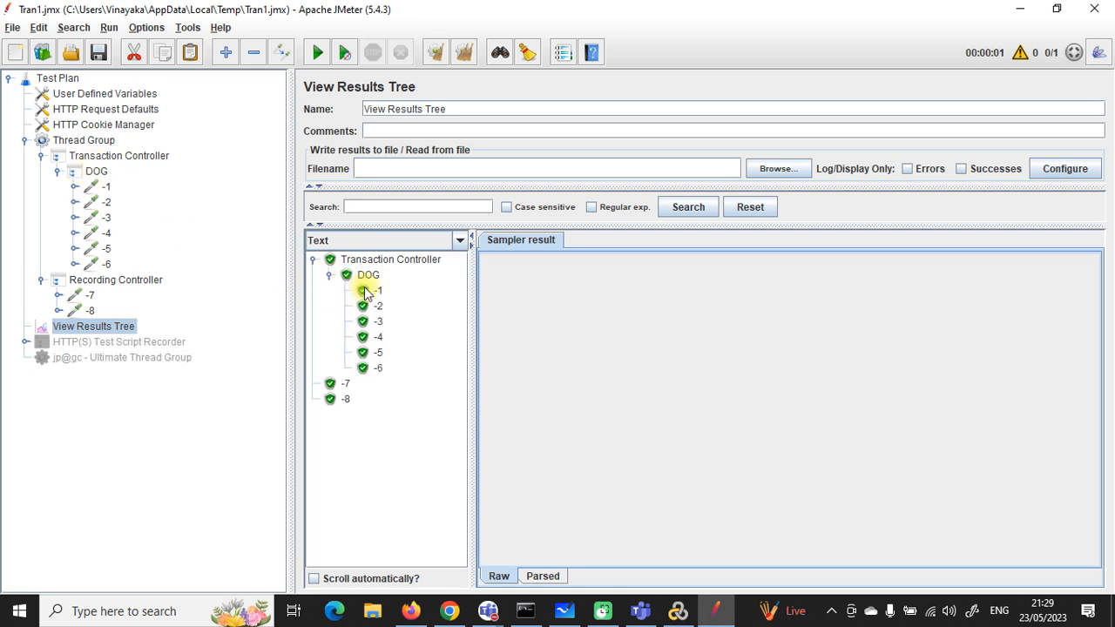
{"action": "left_click", "coordinate": [347, 386]}
{"action": "left_click", "coordinate": [378, 368]}
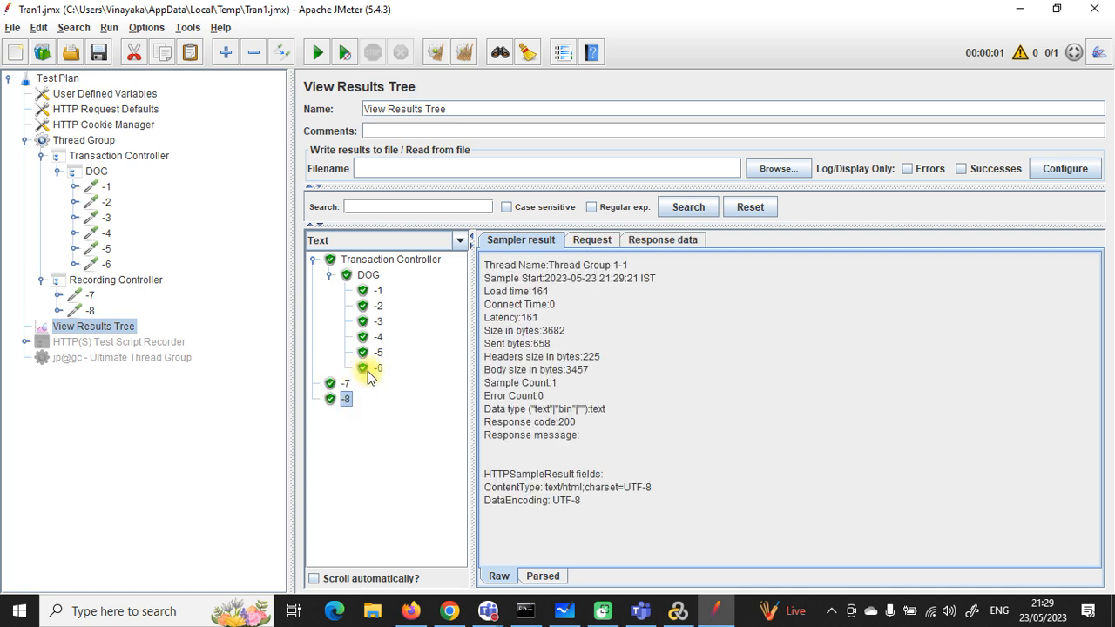
Add an Aggregate Report listener to the Thread Group.
{"action": "left_click", "coordinate": [100, 142]}
{"action": "right_click", "coordinate": [102, 144]}
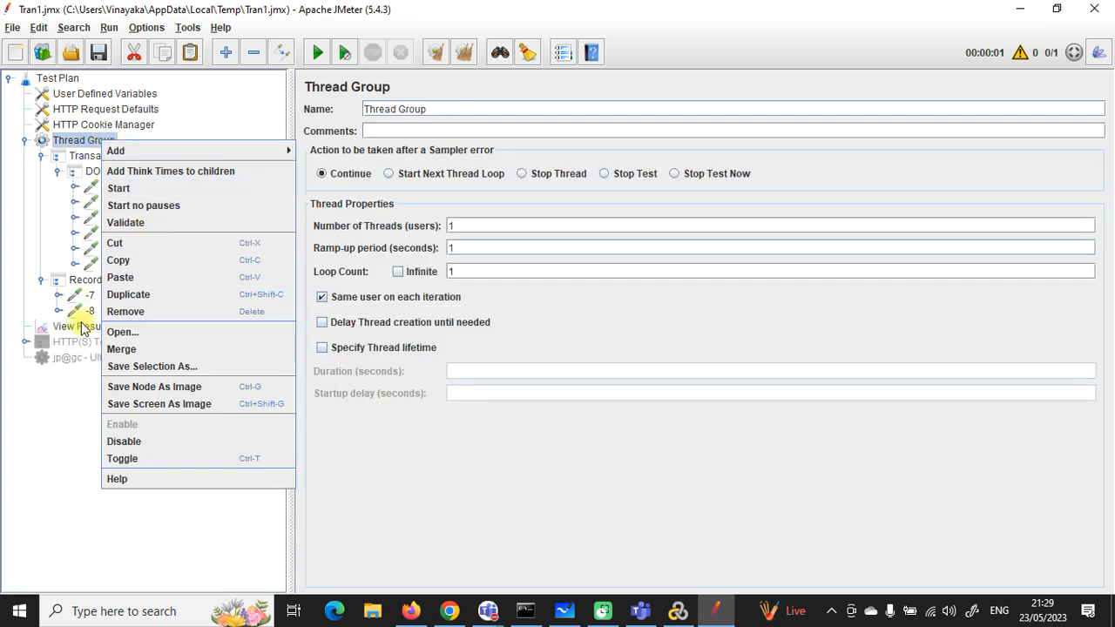
{"action": "mouse_move", "coordinate": [241, 156]}
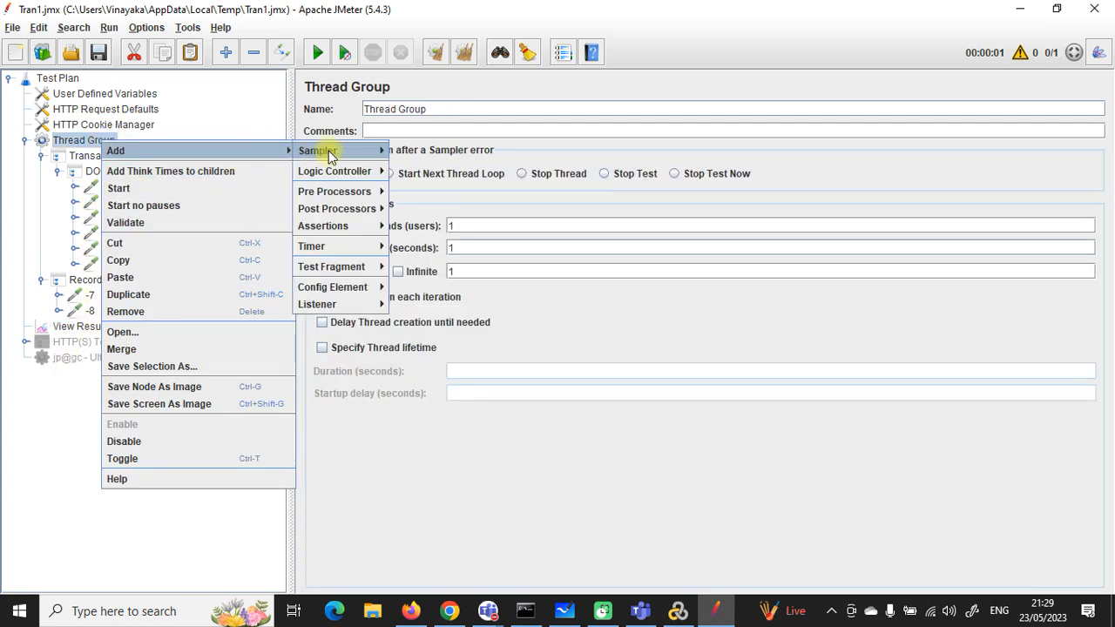
{"action": "mouse_move", "coordinate": [353, 304]}
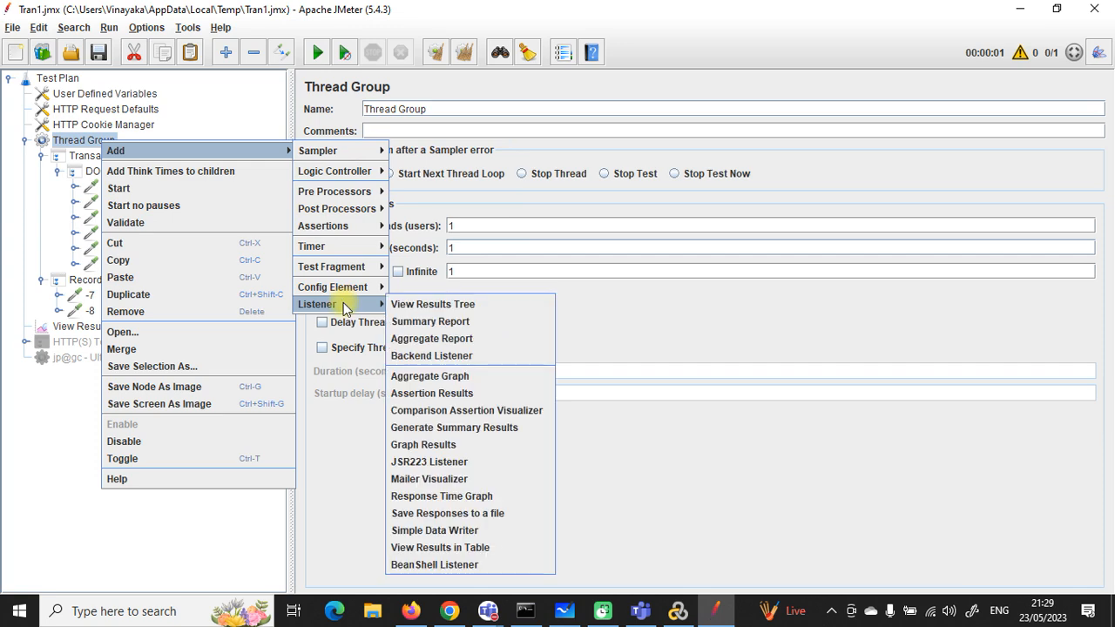
{"action": "left_click", "coordinate": [444, 338]}
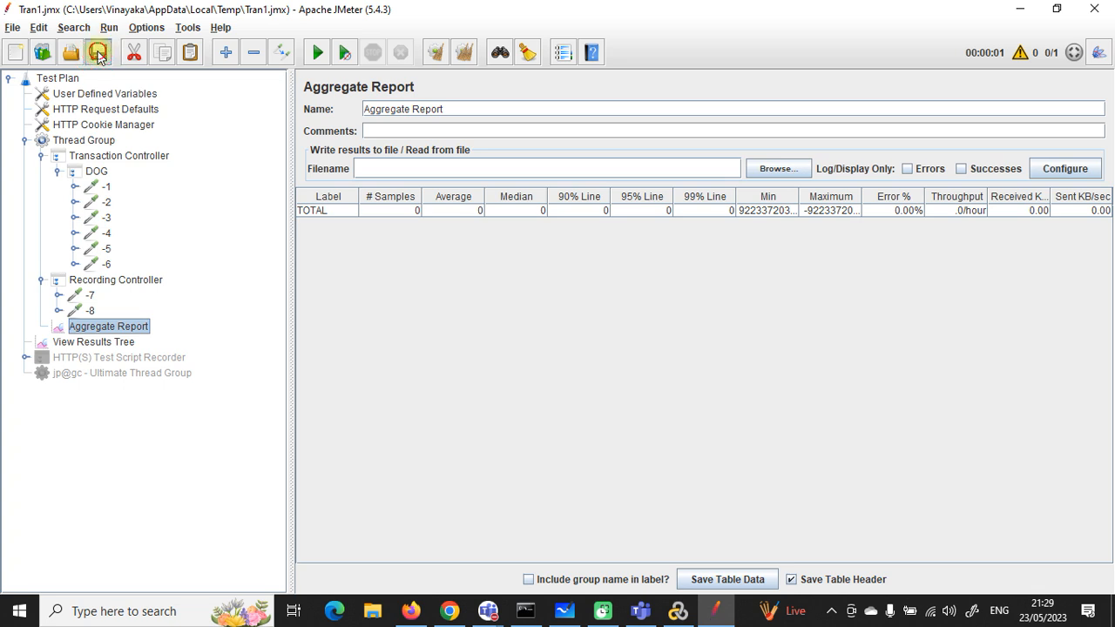
Move the Aggregate Report out of the Thread Group to just below the View Results Tree, and save the test plan.
{"action": "left_click", "coordinate": [119, 342]}
{"action": "left_click", "coordinate": [119, 328]}
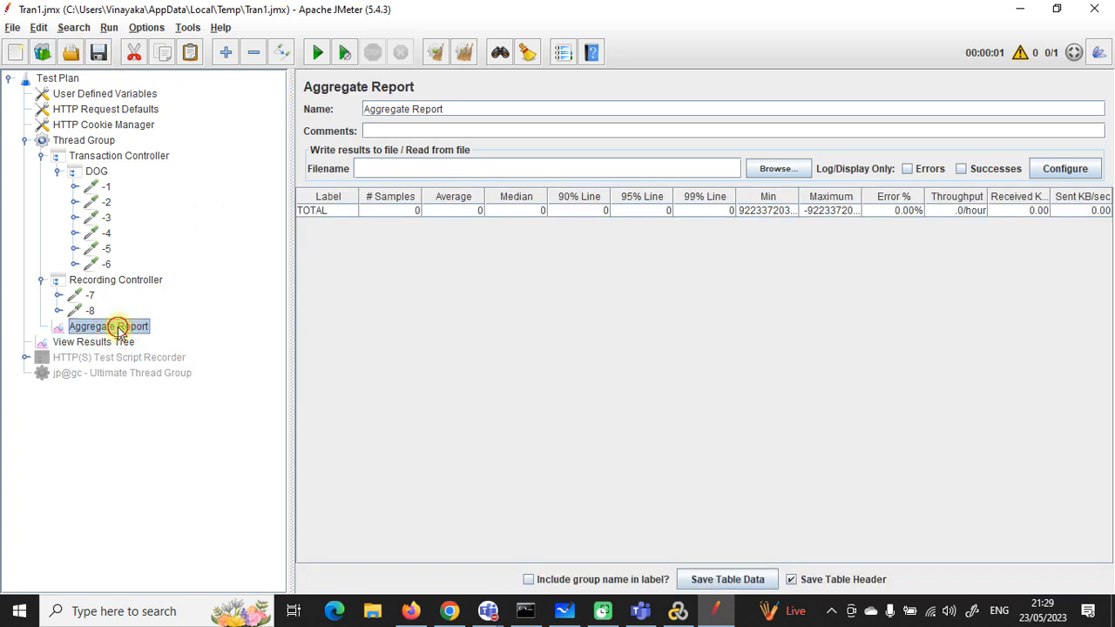
{"action": "left_click_drag", "start_coordinate": [97, 335], "coordinate": [87, 355]}
{"action": "left_click", "coordinate": [100, 54]}
{"action": "left_click", "coordinate": [105, 327]}
{"action": "left_click", "coordinate": [105, 341]}
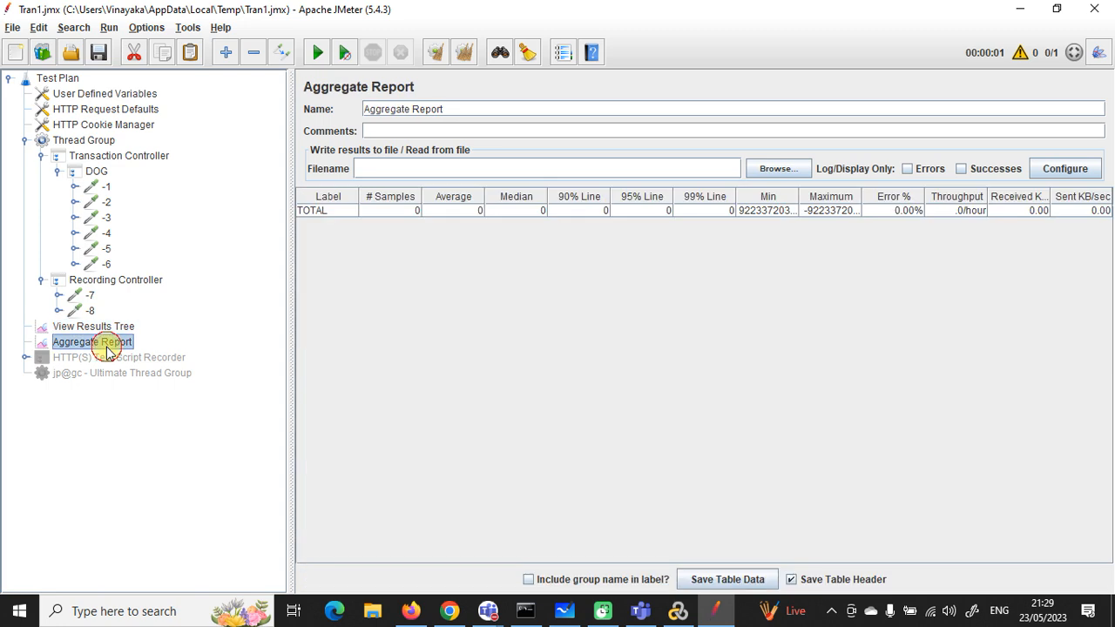
Clear all previous results, run the test again, and open the Aggregate Report.
{"action": "left_click", "coordinate": [91, 326]}
{"action": "left_click", "coordinate": [113, 342]}
{"action": "left_click", "coordinate": [104, 327]}
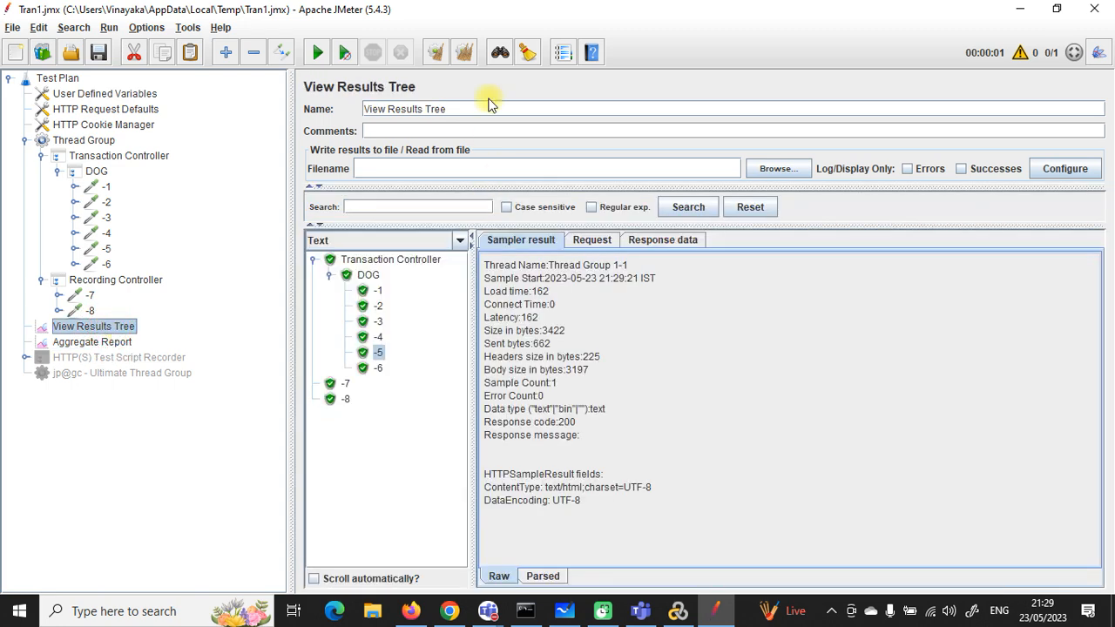
{"action": "left_click", "coordinate": [463, 52]}
{"action": "left_click", "coordinate": [316, 54]}
{"action": "left_click", "coordinate": [67, 349]}
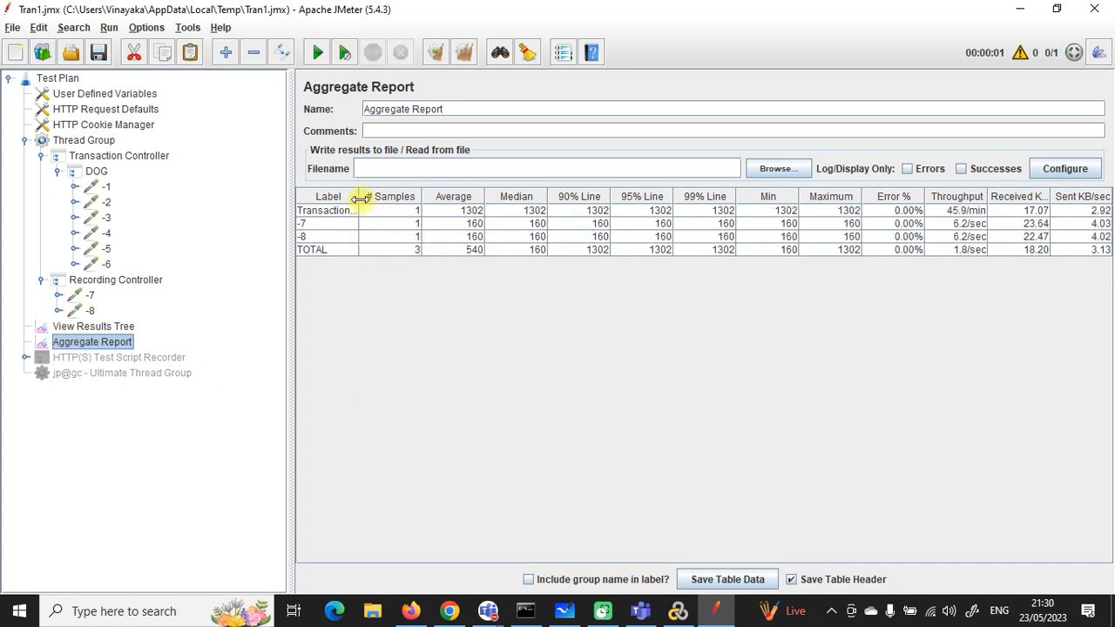
Widen the report's Label column and examine the Transaction Controller row's average time.
{"action": "left_click_drag", "start_coordinate": [360, 199], "coordinate": [426, 198]}
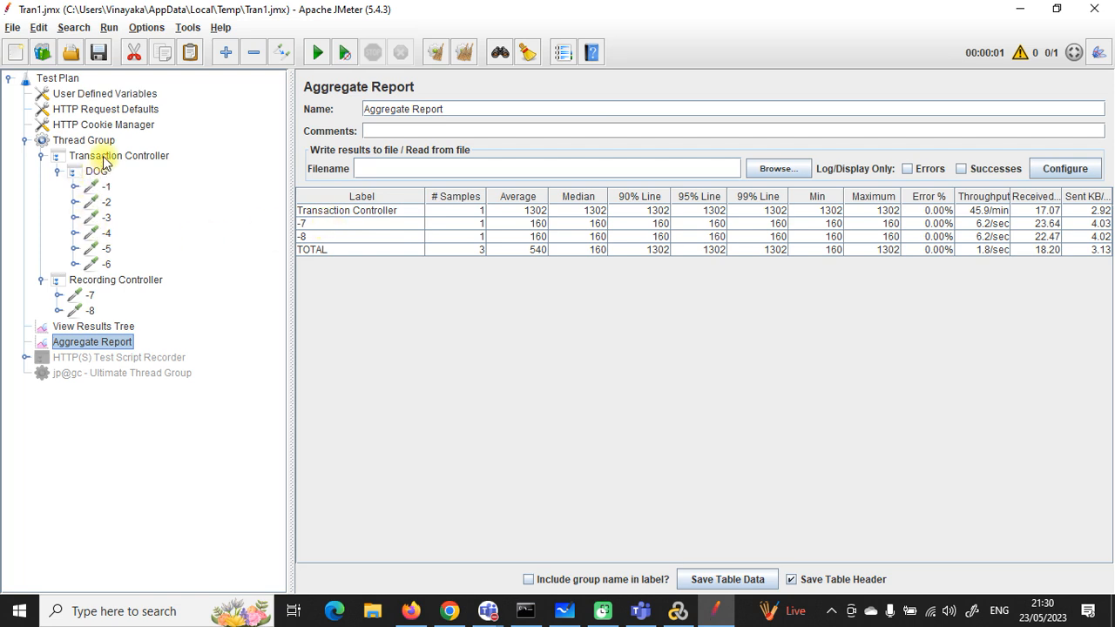
{"action": "left_click", "coordinate": [395, 212]}
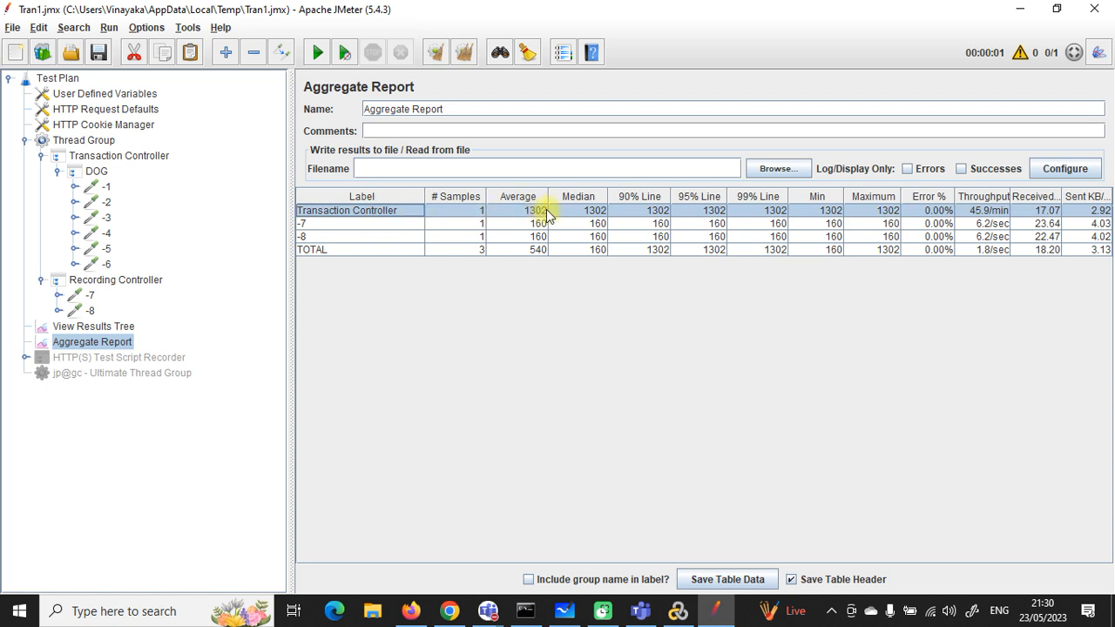
{"action": "left_click", "coordinate": [538, 213]}
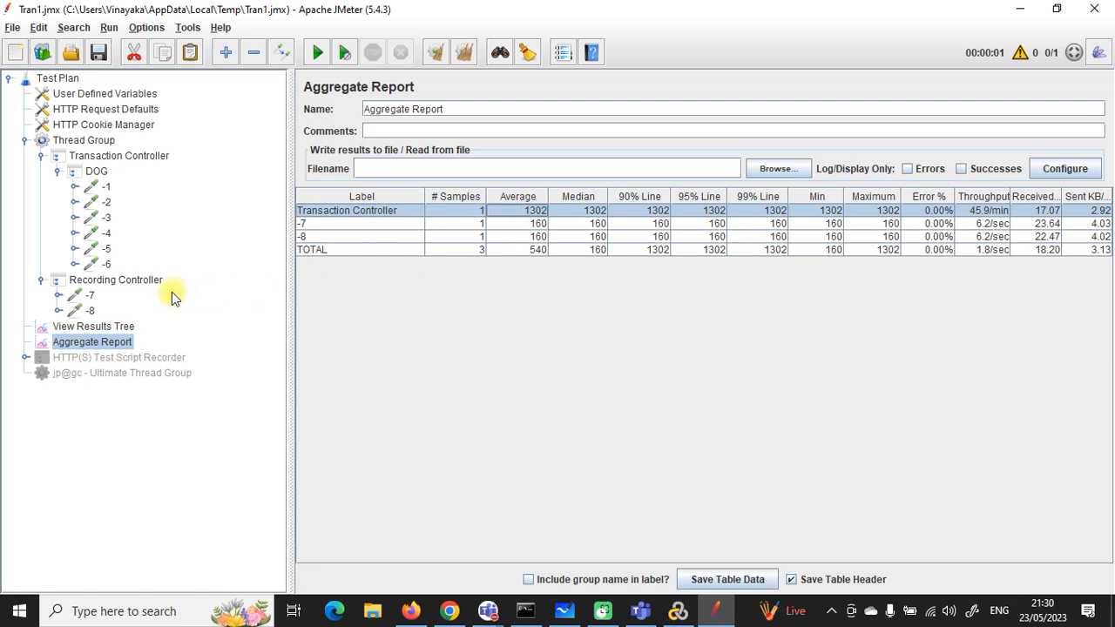
Compare the average times of samplers -7 and -8 with the Transaction Controller row in the Aggregate Report.
{"action": "left_click", "coordinate": [90, 296]}
{"action": "left_click", "coordinate": [90, 310]}
{"action": "left_click", "coordinate": [96, 342]}
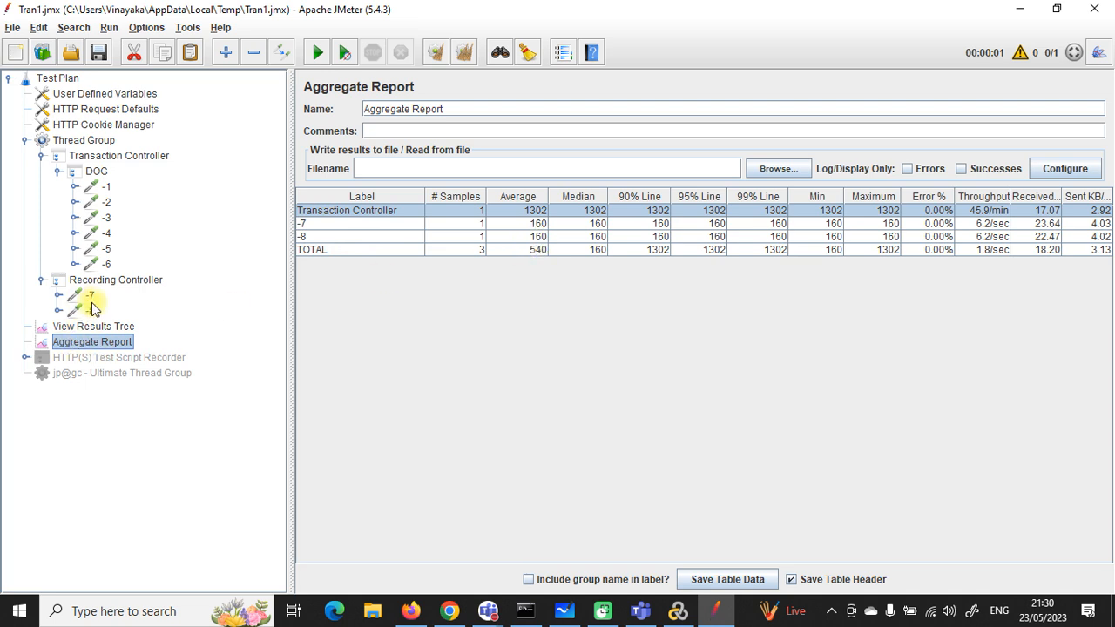
{"action": "left_click", "coordinate": [529, 224]}
{"action": "left_click", "coordinate": [525, 236]}
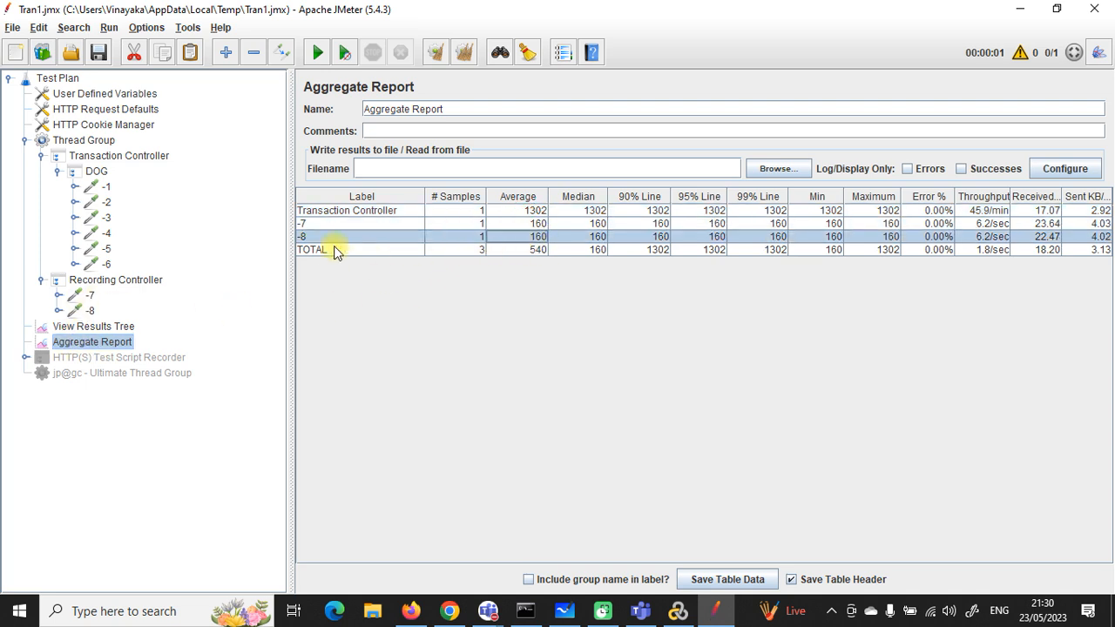
{"action": "left_click", "coordinate": [102, 157]}
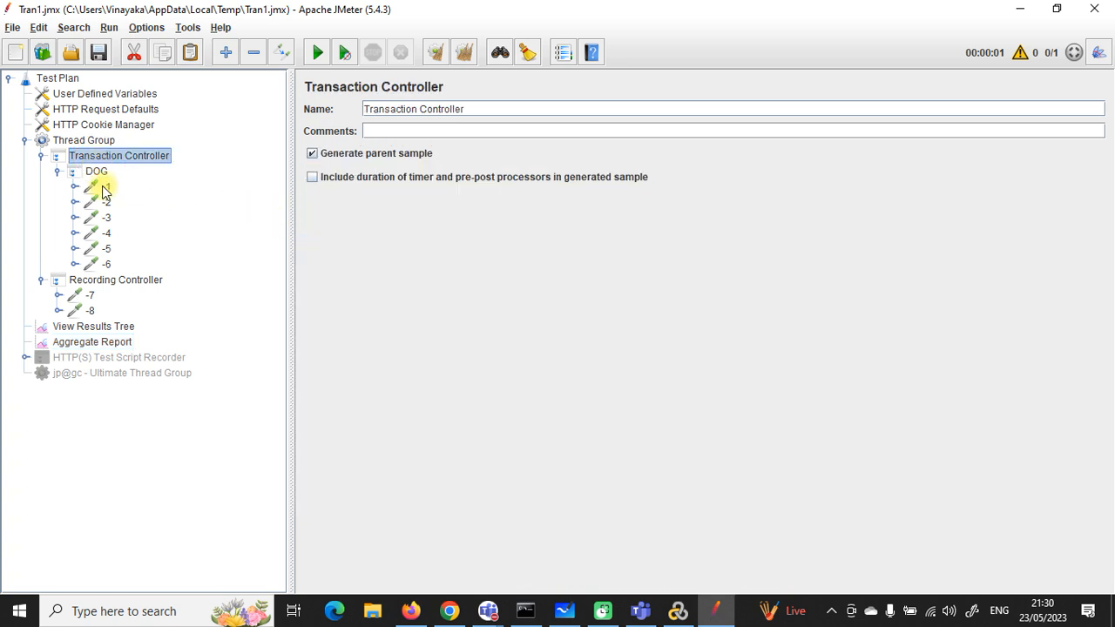
{"action": "left_click", "coordinate": [105, 345]}
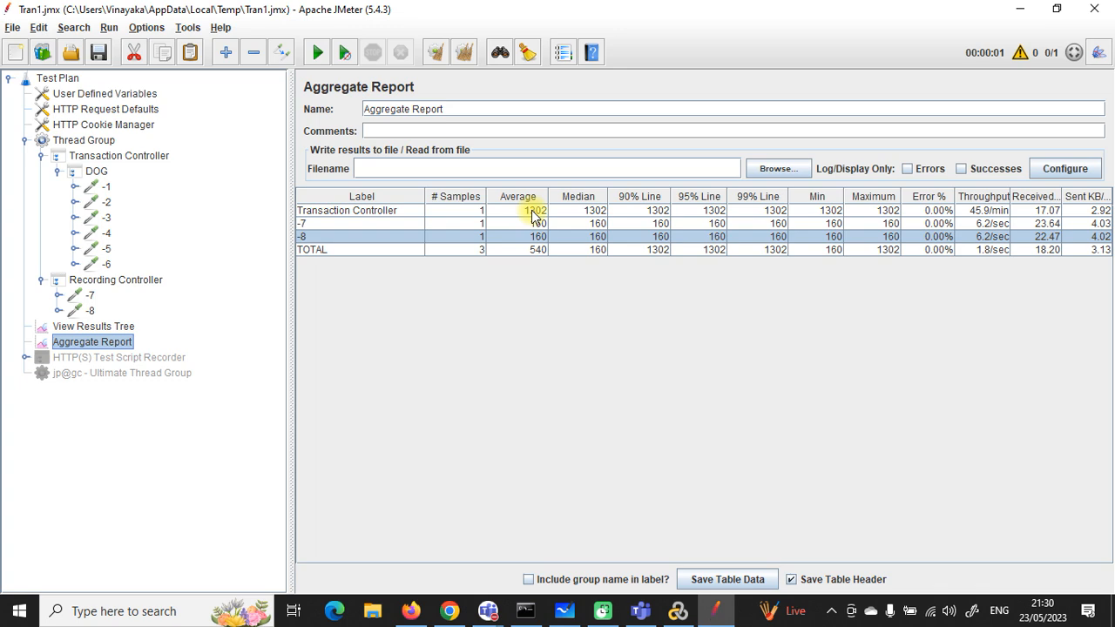
Switch to the Web Tours page in Chrome, open its developer tools, and reload the page to capture network traffic.
{"action": "left_click", "coordinate": [449, 611]}
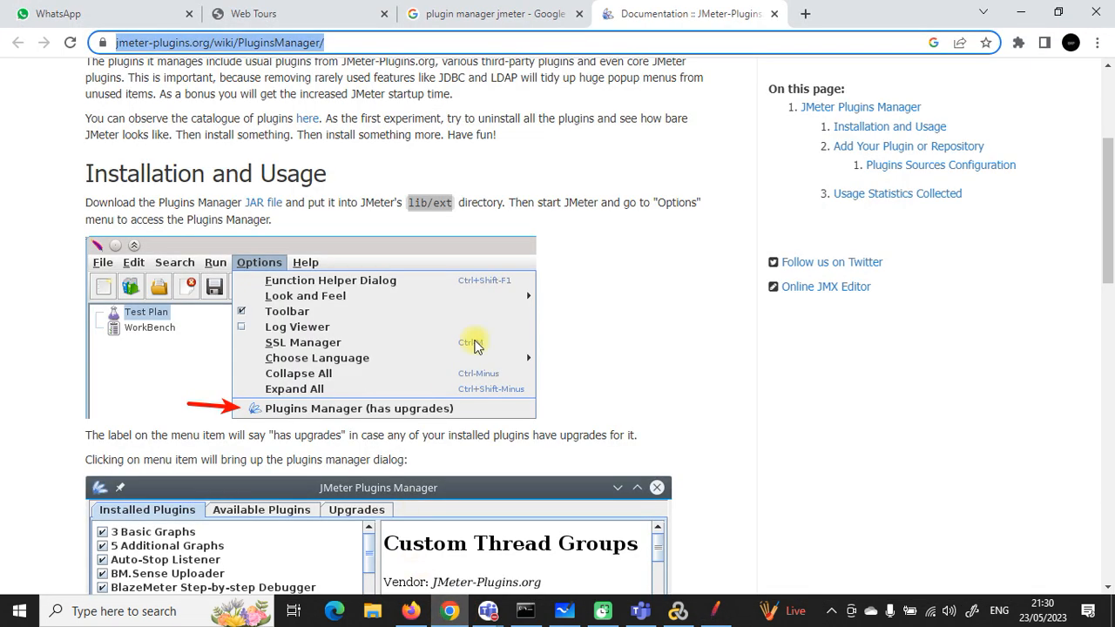
{"action": "left_click", "coordinate": [257, 10]}
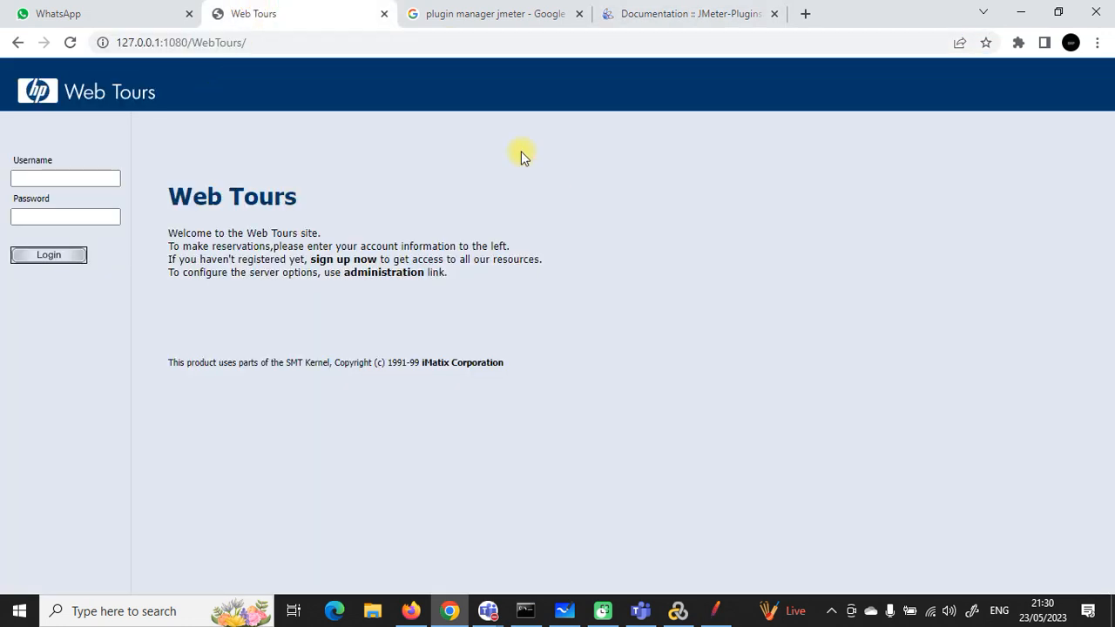
{"action": "key", "text": "F12"}
{"action": "left_click", "coordinate": [439, 610]}
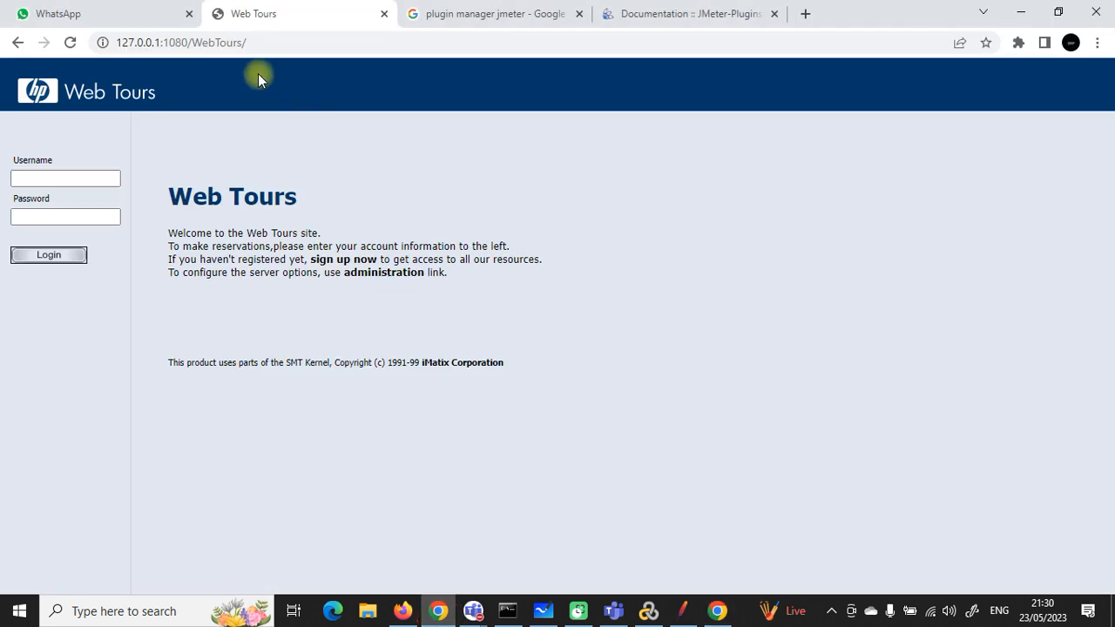
{"action": "left_click", "coordinate": [269, 42]}
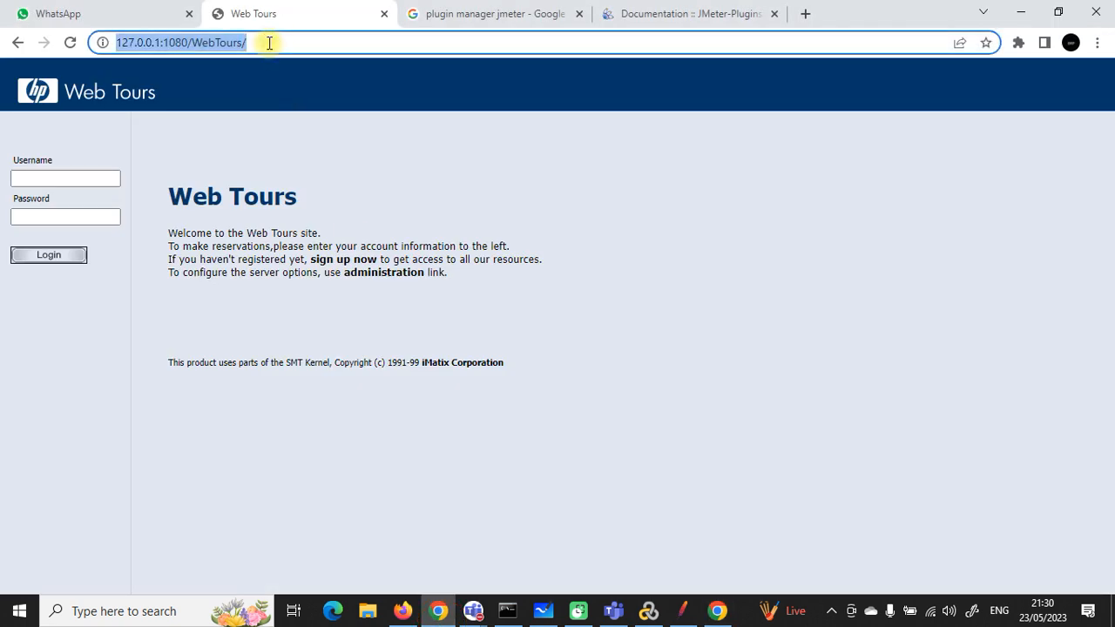
{"action": "left_click", "coordinate": [71, 43]}
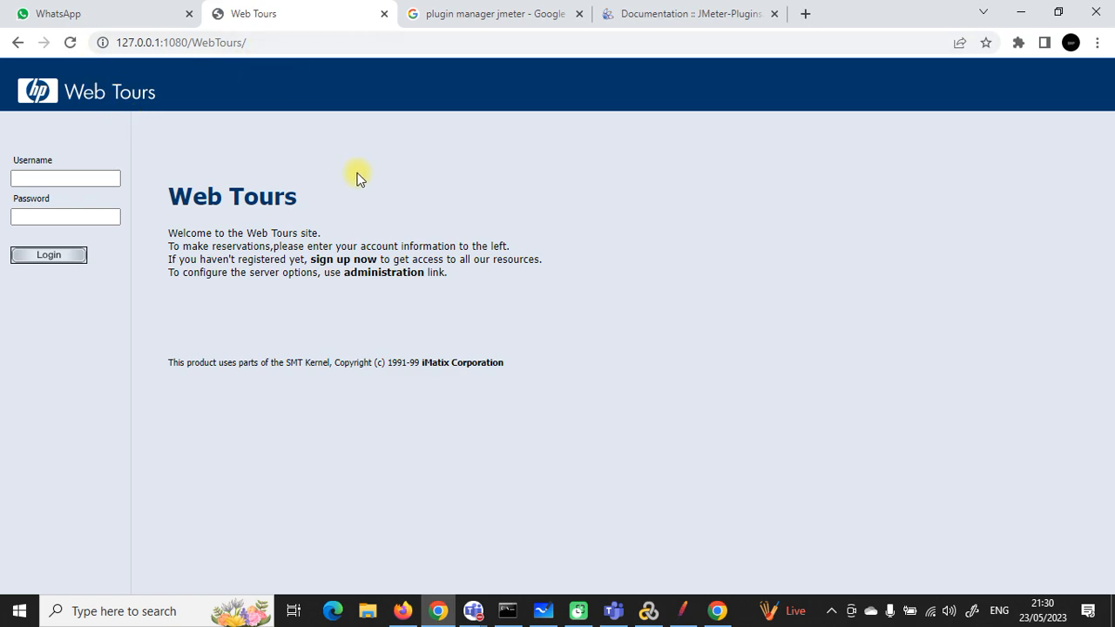
Inspect the WebTours/, header.html and welcome.pl requests in the DevTools network log, and clear the log.
{"action": "left_click", "coordinate": [712, 606]}
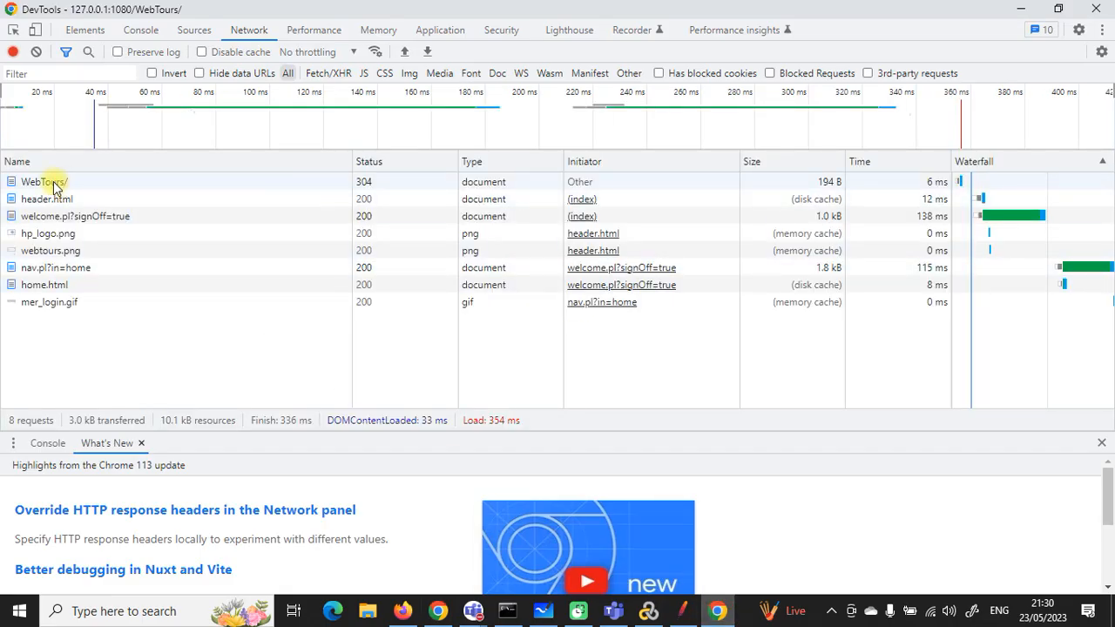
{"action": "left_click", "coordinate": [45, 182]}
{"action": "left_click", "coordinate": [58, 198]}
{"action": "left_click", "coordinate": [70, 216]}
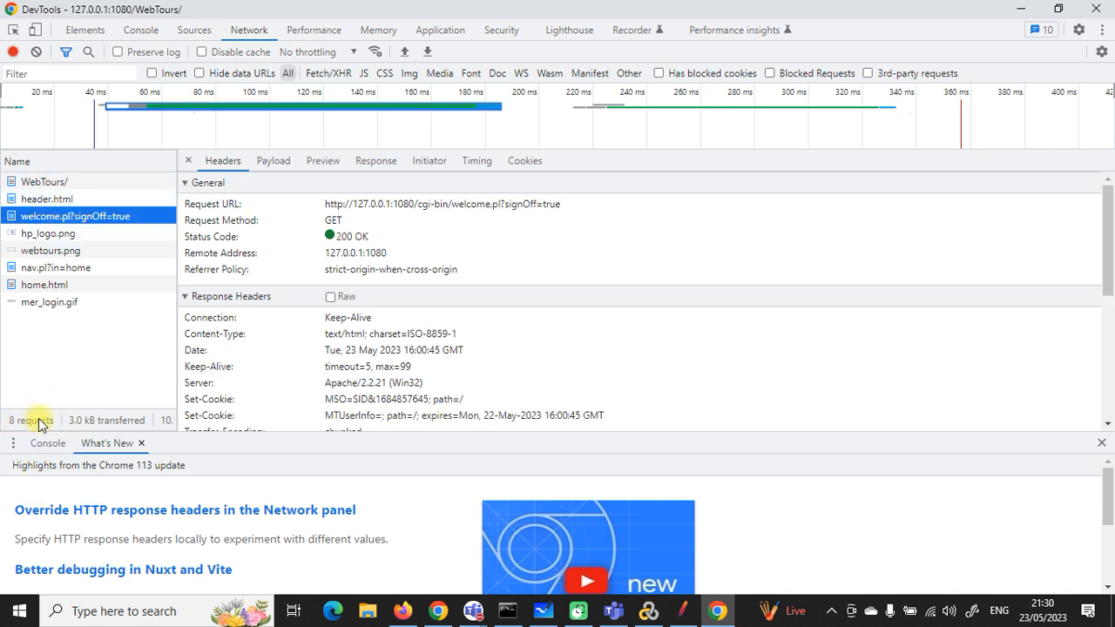
{"action": "left_click", "coordinate": [36, 52]}
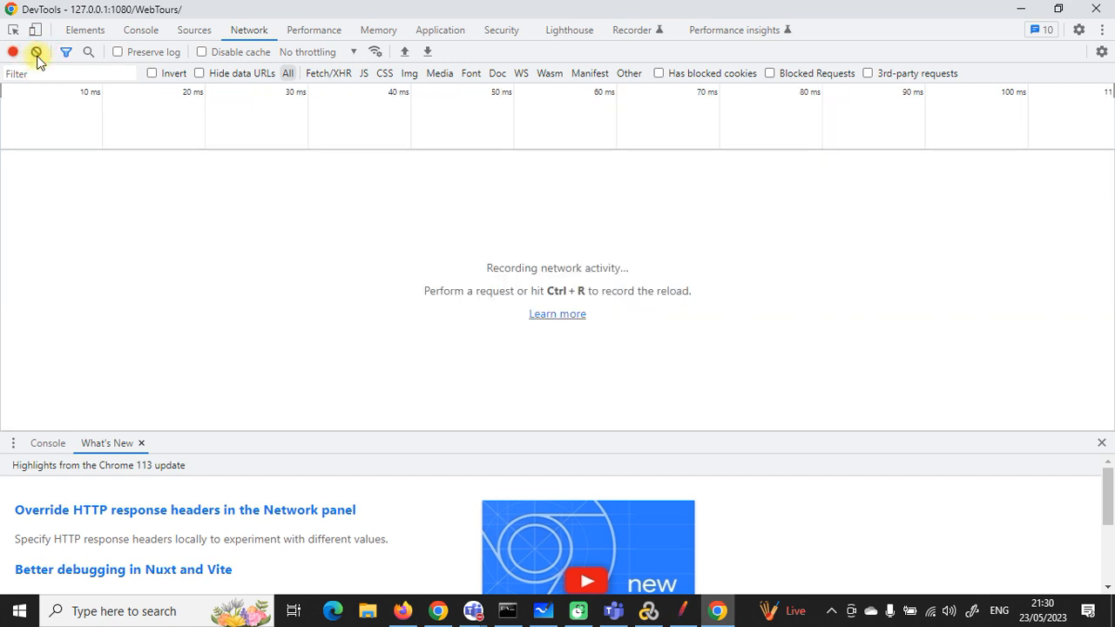
{"action": "mouse_move", "coordinate": [473, 610]}
{"action": "left_click", "coordinate": [535, 549]}
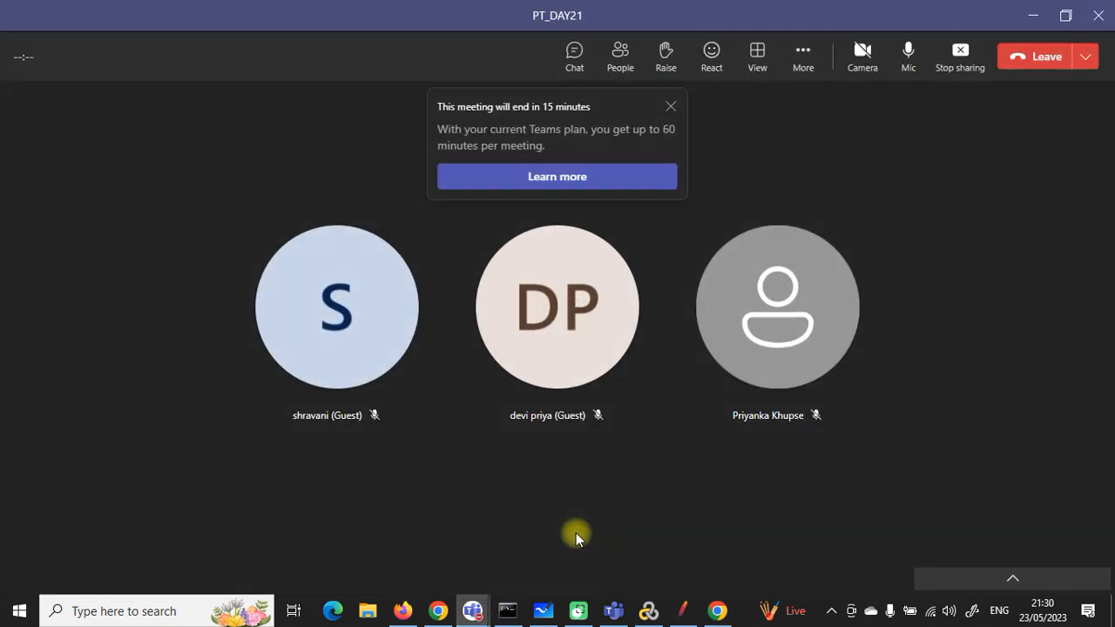
{"action": "left_click", "coordinate": [1033, 15]}
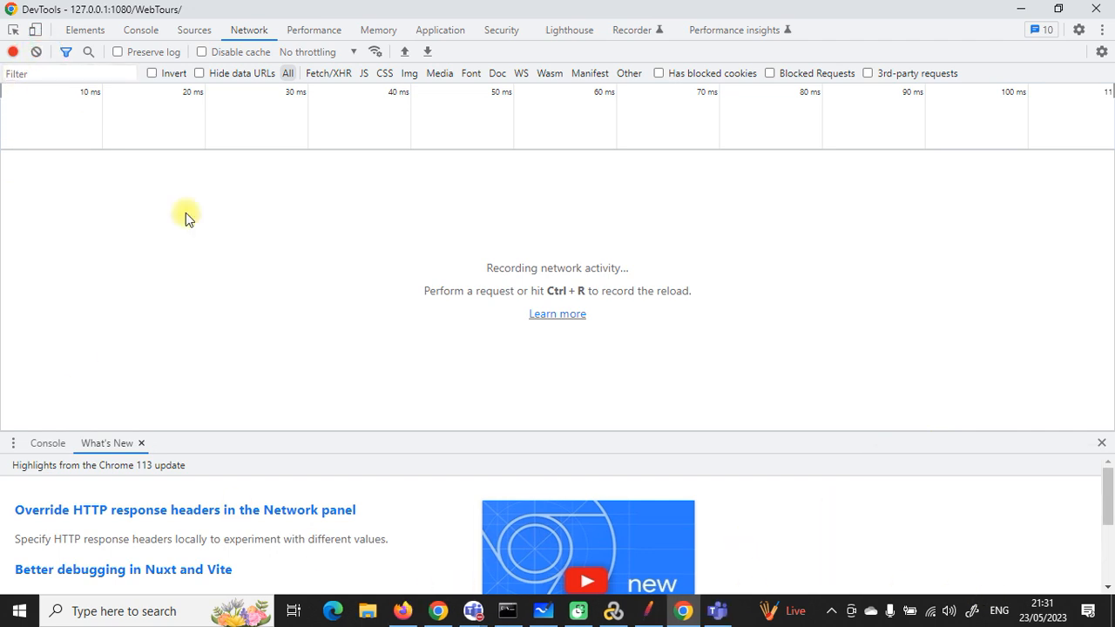
Reload the Web Tours home page and examine how many requests that single URL generates in the network log.
{"action": "left_click", "coordinate": [438, 610]}
{"action": "left_click", "coordinate": [71, 43]}
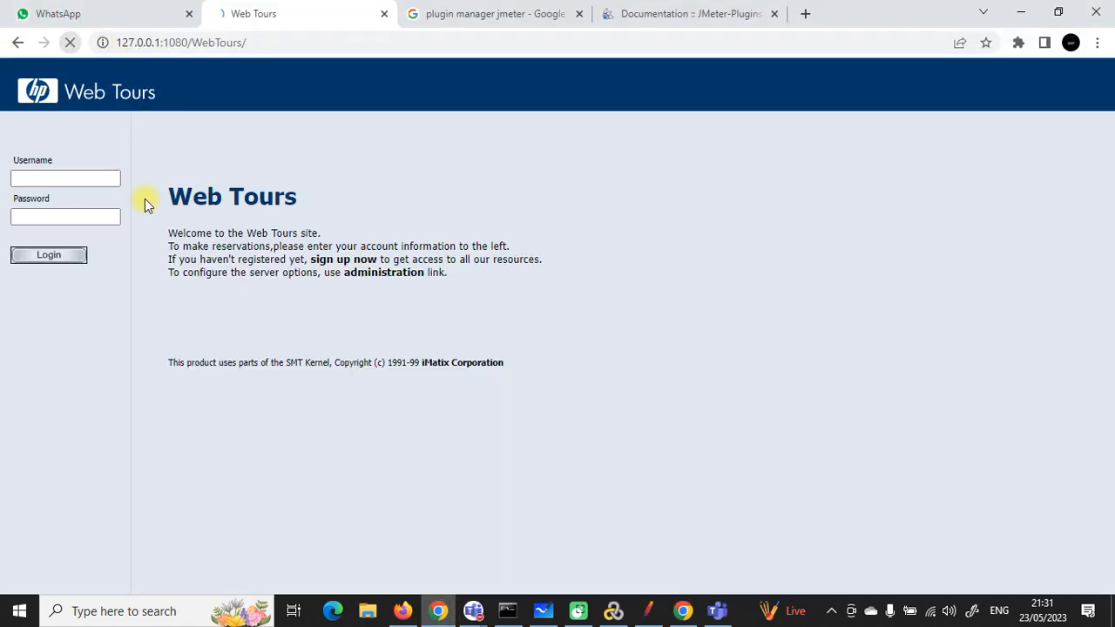
{"action": "left_click", "coordinate": [681, 609]}
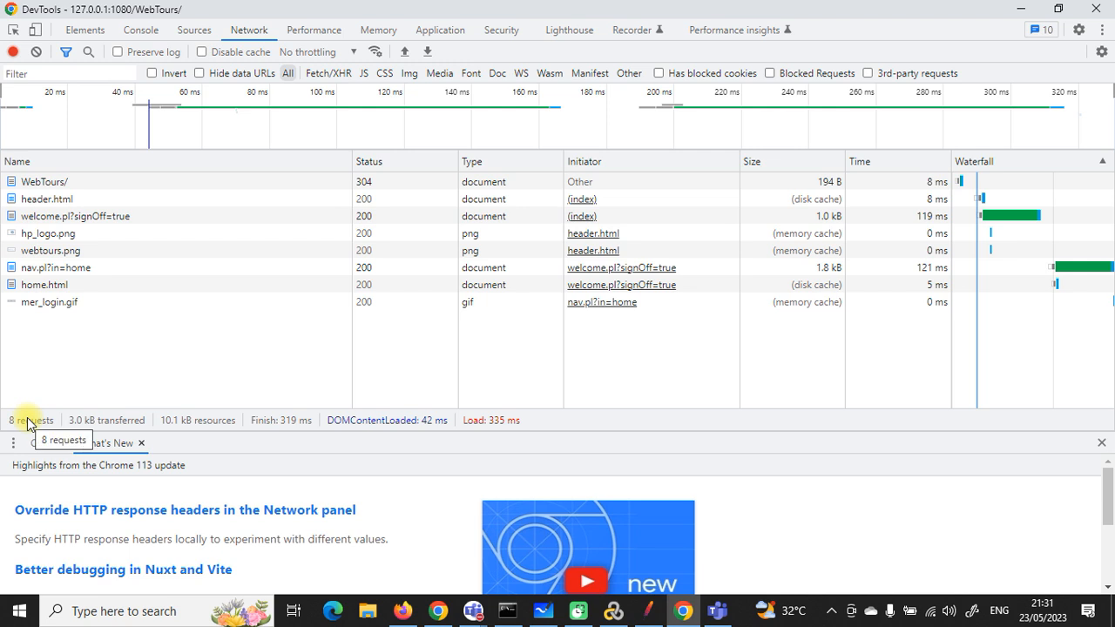
{"action": "left_click", "coordinate": [434, 612]}
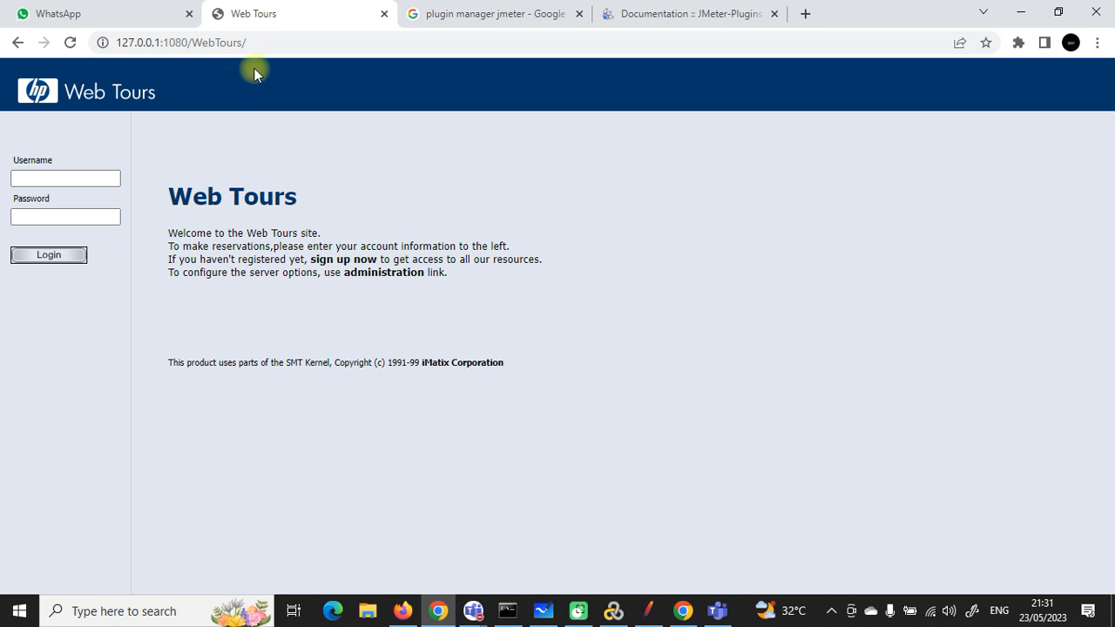
{"action": "left_click", "coordinate": [265, 41]}
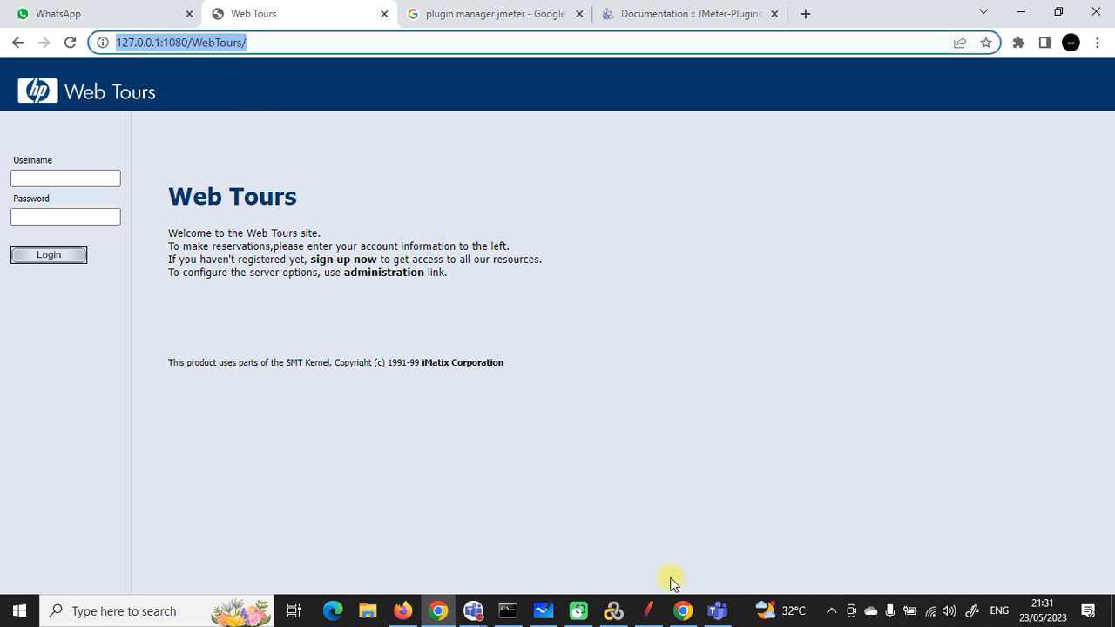
{"action": "left_click", "coordinate": [684, 610]}
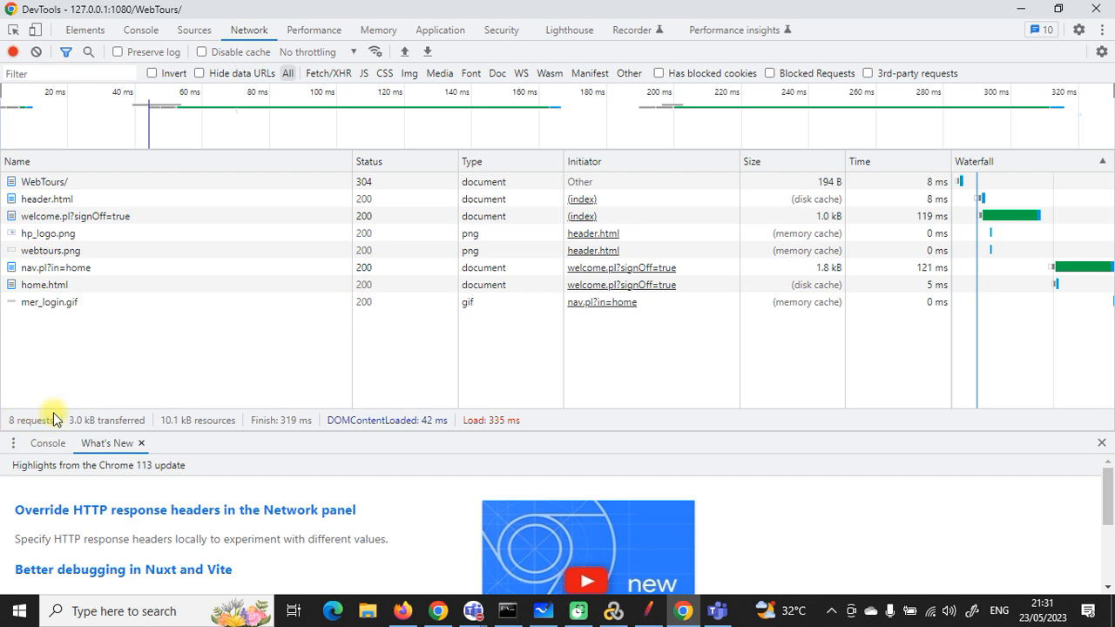
Clear the network log and log in to Web Tours with the username and account password.
{"action": "left_click", "coordinate": [36, 51]}
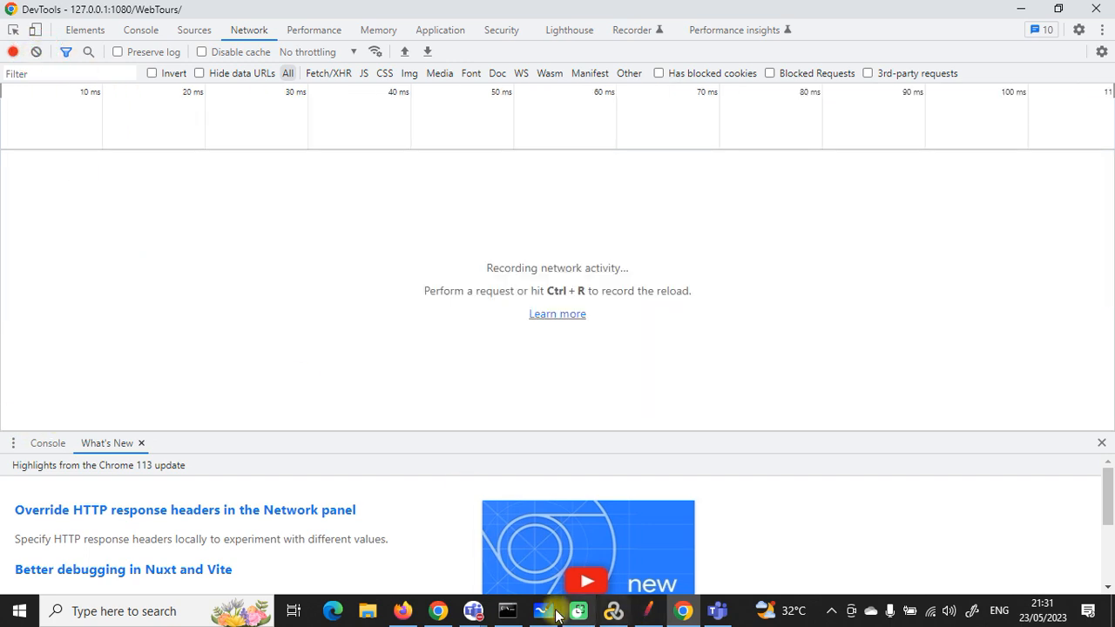
{"action": "left_click", "coordinate": [439, 610]}
{"action": "left_click", "coordinate": [69, 179]}
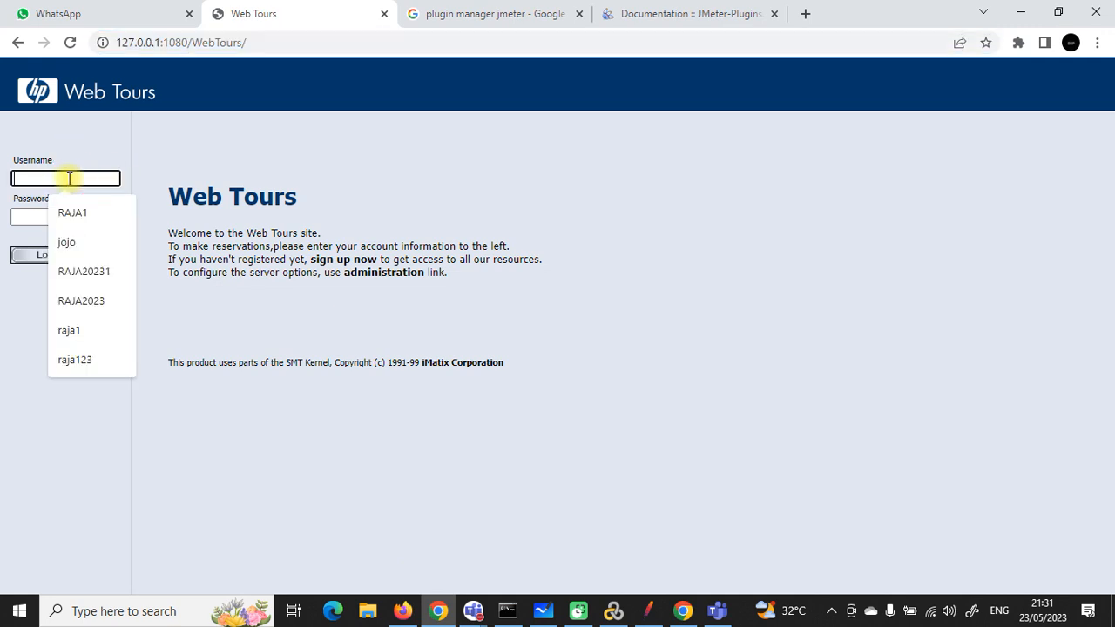
{"action": "type", "text": "jojo"}
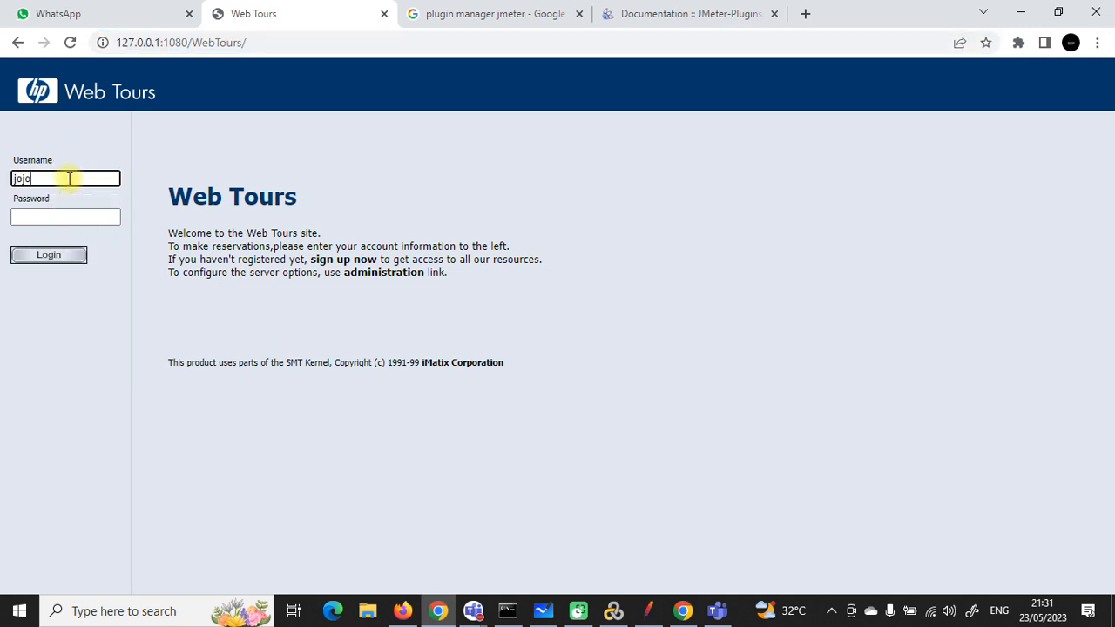
{"action": "left_click", "coordinate": [69, 213]}
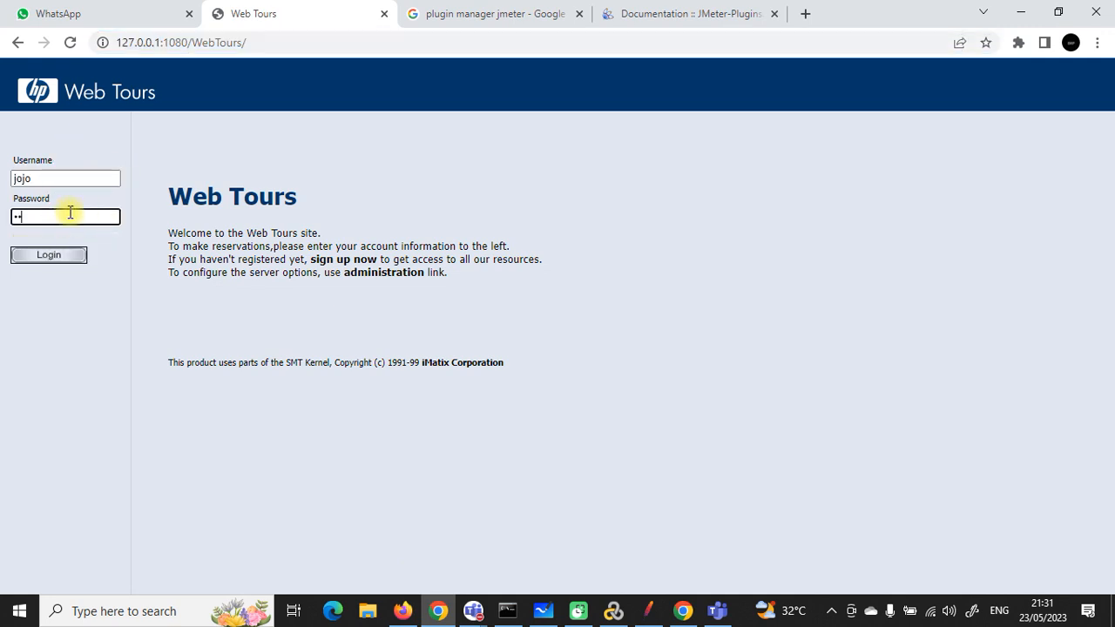
{"action": "left_click", "coordinate": [64, 258]}
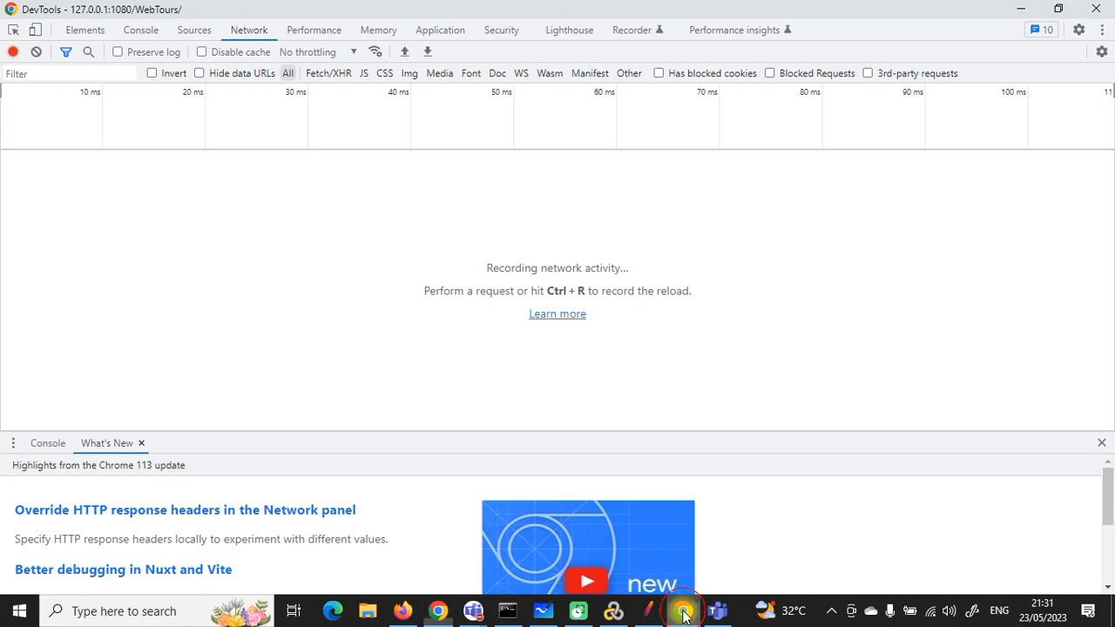
Examine the requests generated by the login, from login.pl and nav.pl to the flights, itinerary, in_home and signoff images.
{"action": "left_click", "coordinate": [683, 611]}
{"action": "left_click", "coordinate": [39, 183]}
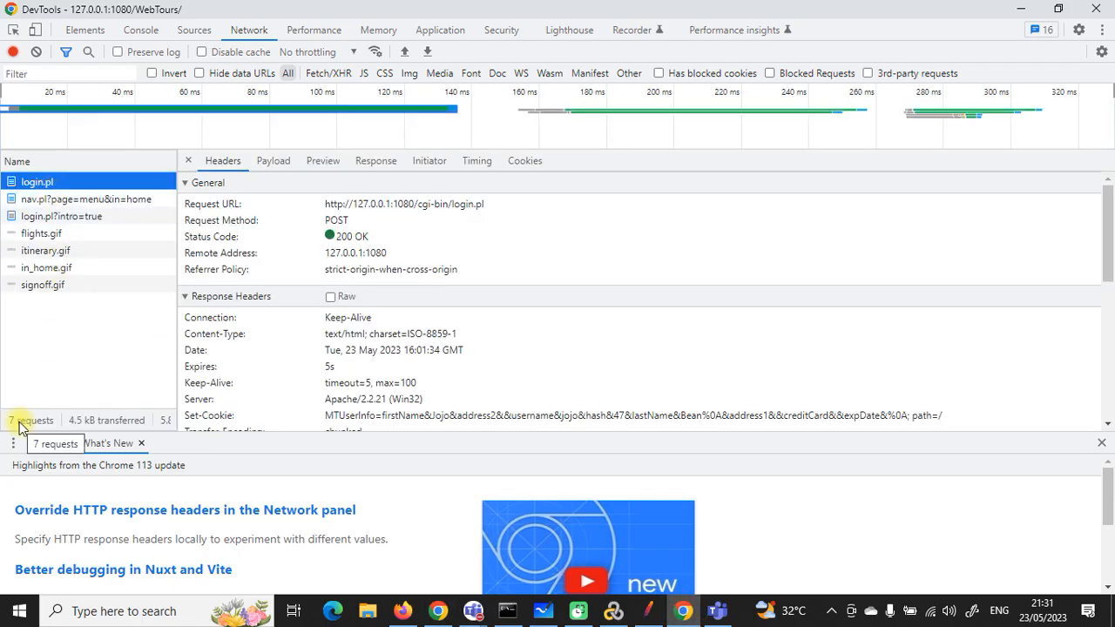
{"action": "left_click", "coordinate": [438, 611]}
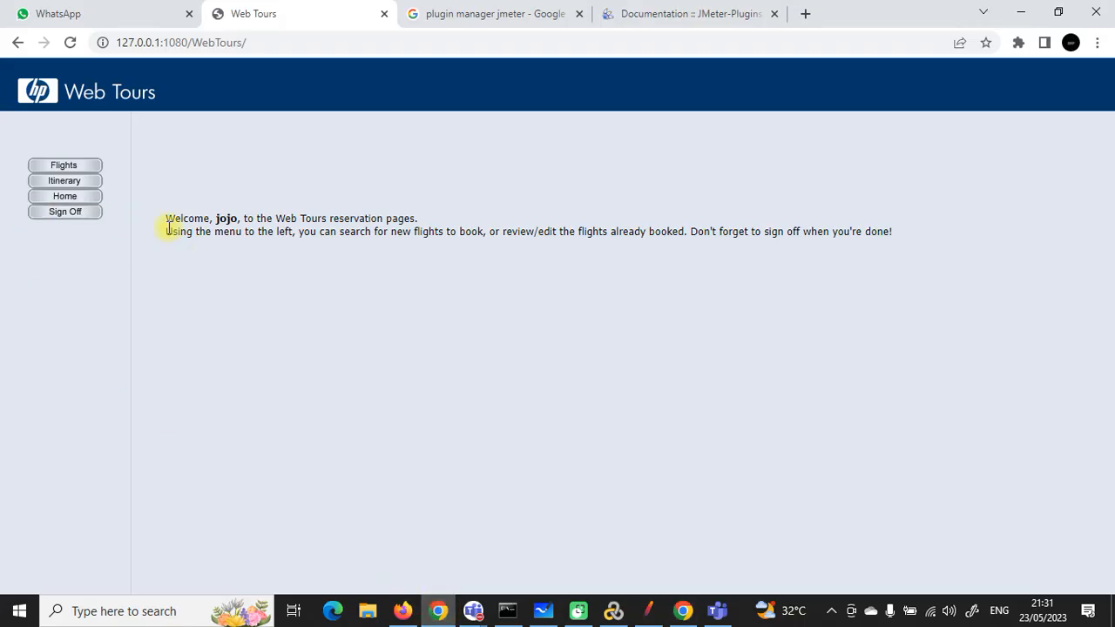
{"action": "left_click", "coordinate": [683, 611]}
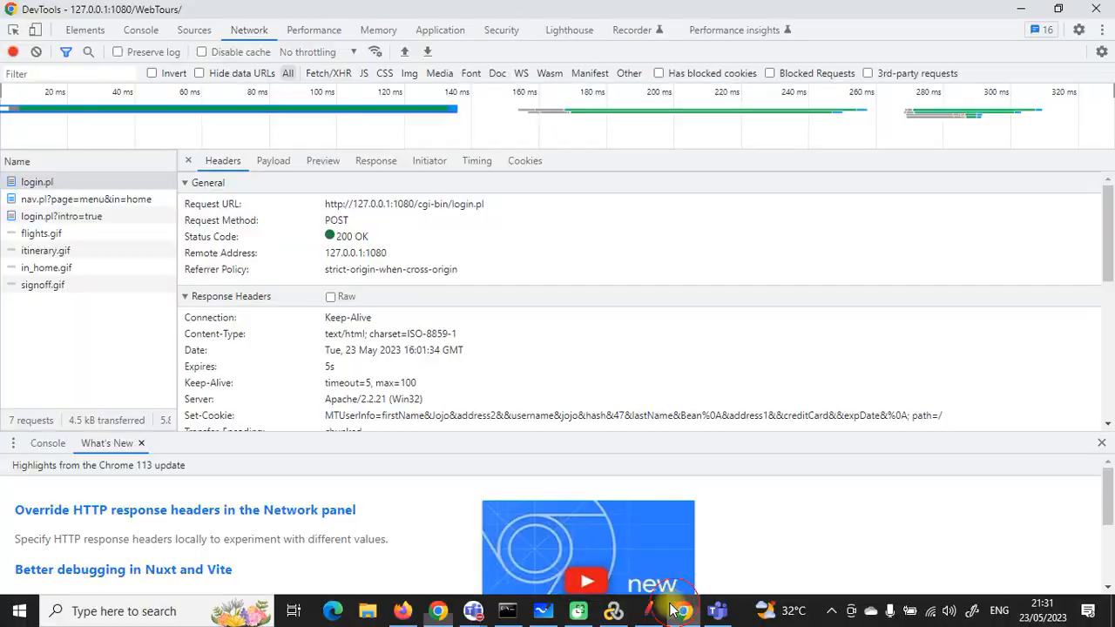
{"action": "left_click", "coordinate": [43, 199]}
{"action": "left_click", "coordinate": [55, 232]}
{"action": "left_click", "coordinate": [51, 250]}
{"action": "left_click", "coordinate": [49, 267]}
{"action": "left_click", "coordinate": [48, 283]}
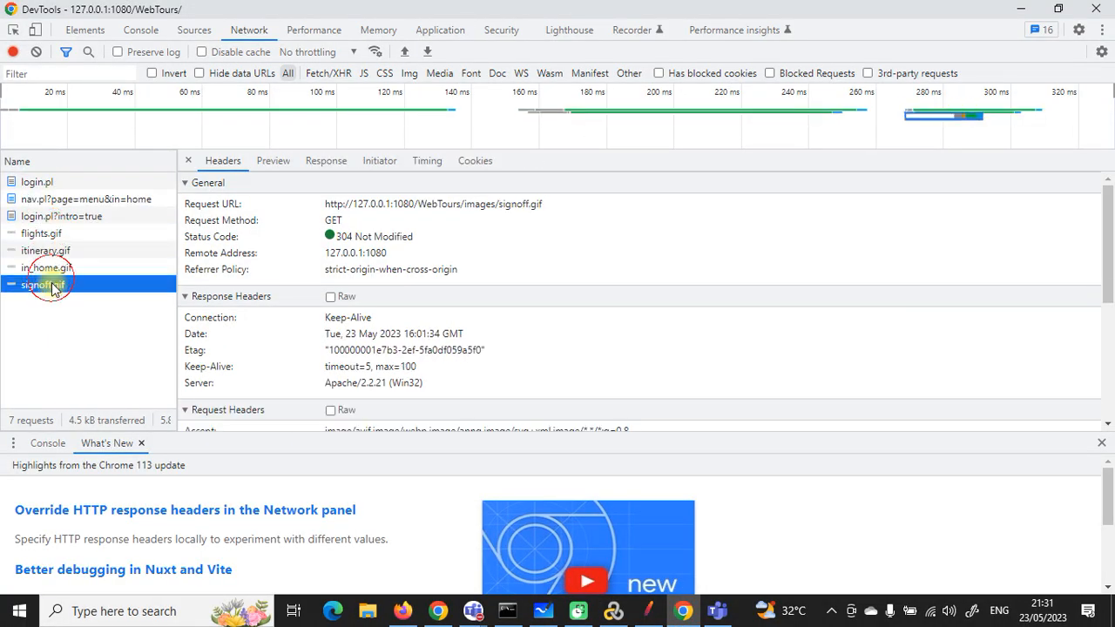
Switch back to JMeter and rename the nested DOG transaction controller to LOGIN.
{"action": "left_click", "coordinate": [648, 611]}
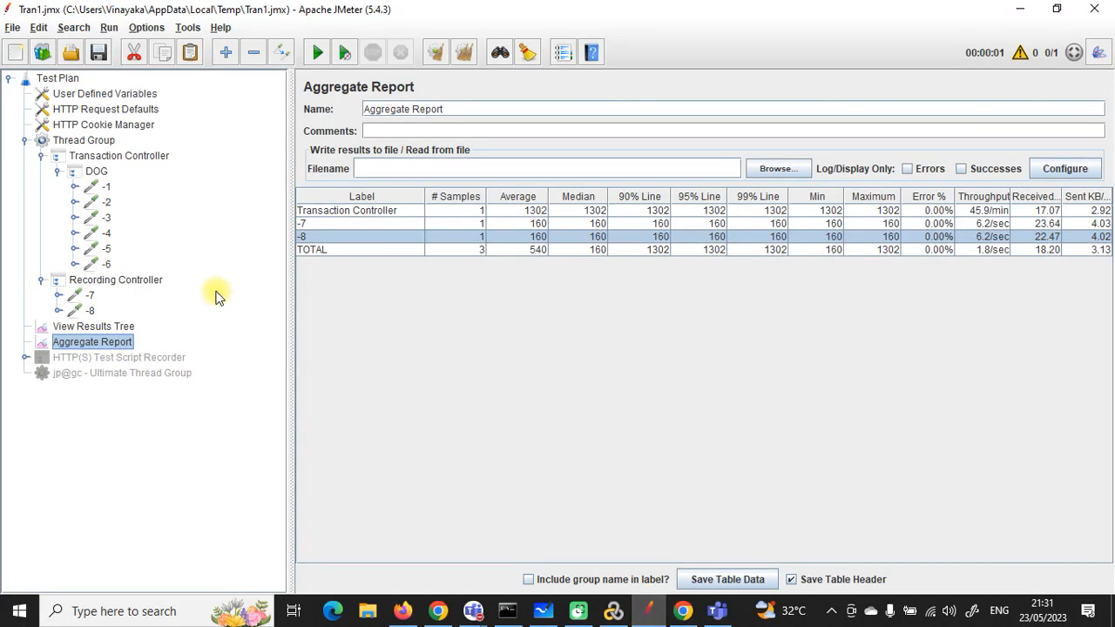
{"action": "left_click", "coordinate": [80, 159]}
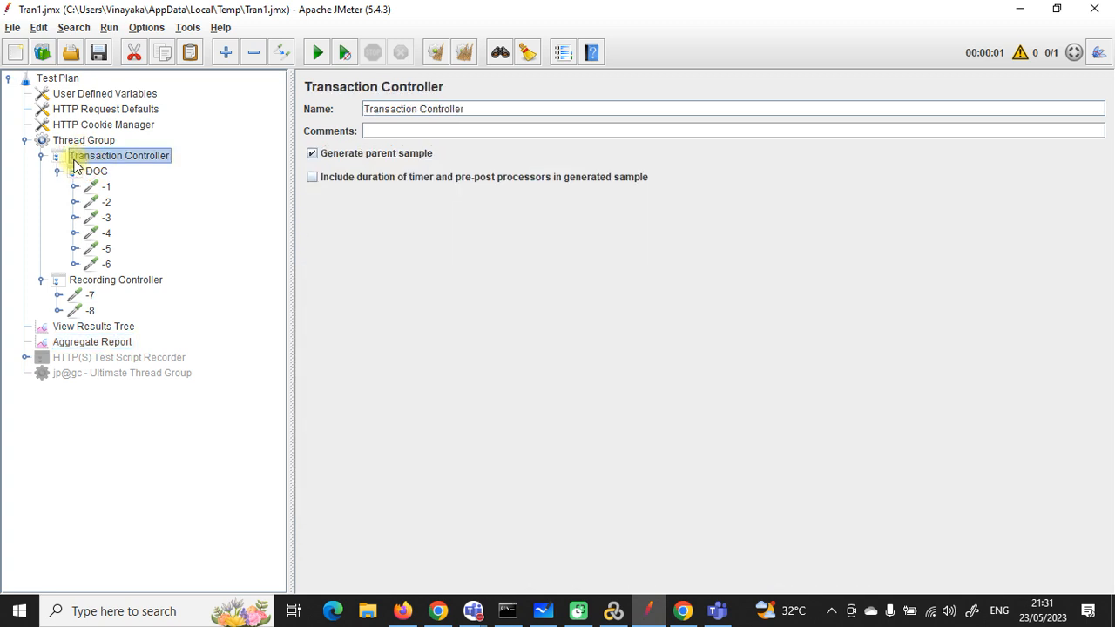
{"action": "left_click", "coordinate": [58, 172]}
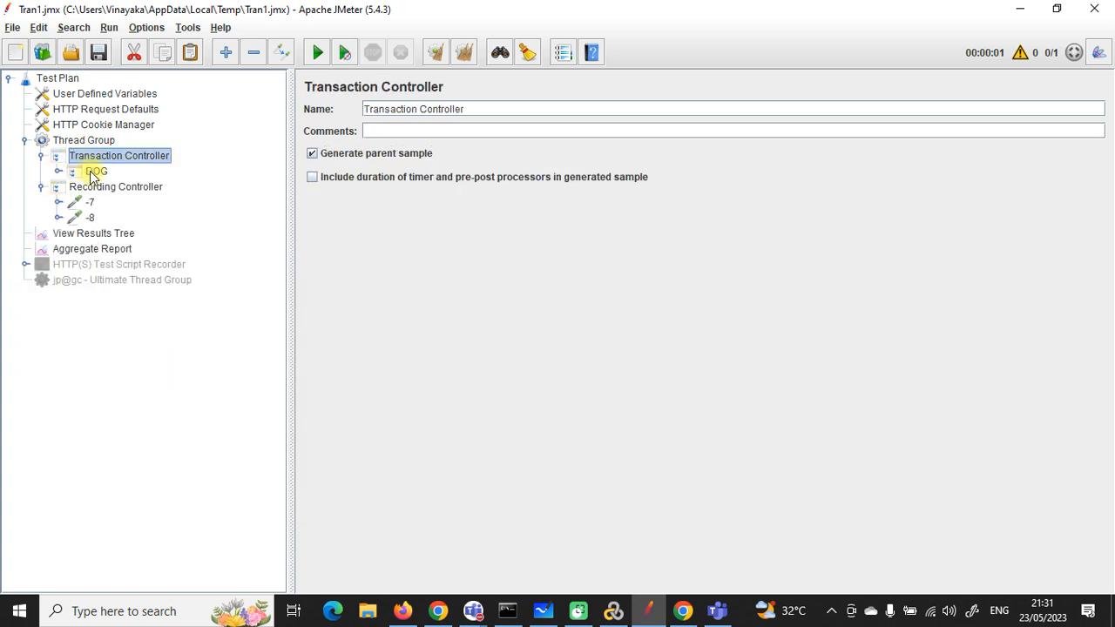
{"action": "left_click", "coordinate": [95, 170]}
{"action": "left_click_drag", "start_coordinate": [403, 109], "coordinate": [360, 110]}
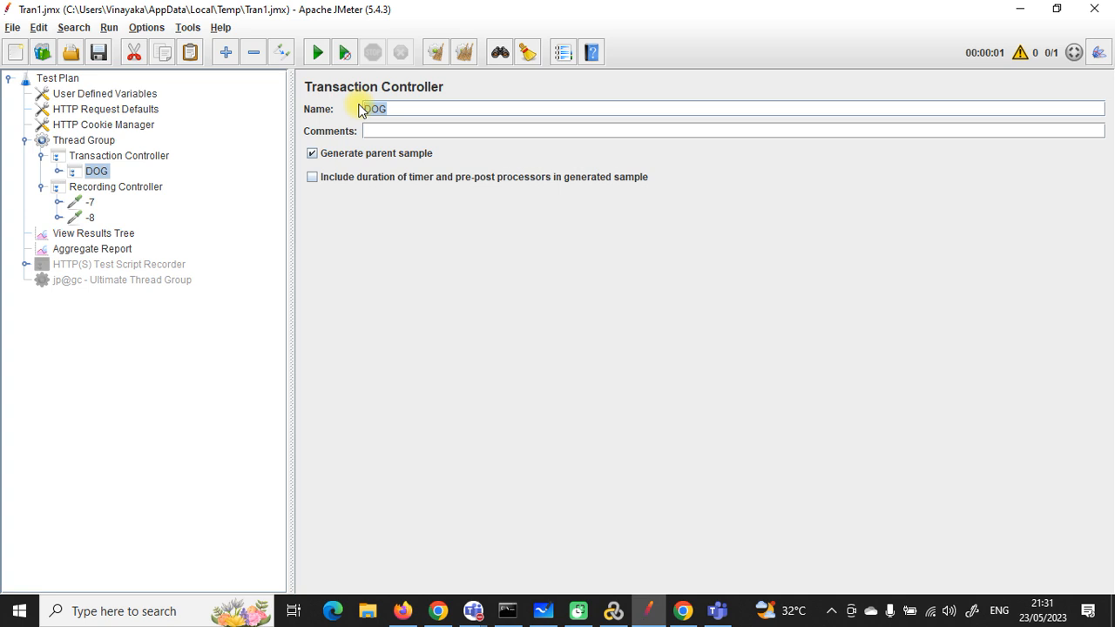
{"action": "type", "text": "LOGIN"}
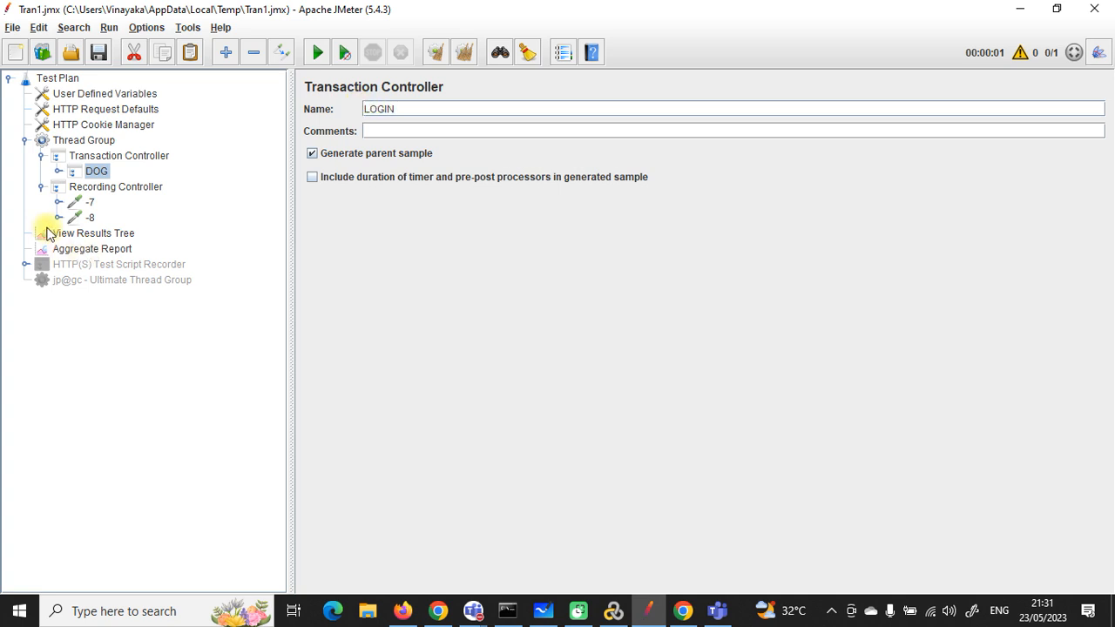
Expand the LOGIN controller to review its samplers, and collapse it again.
{"action": "left_click", "coordinate": [57, 172]}
{"action": "left_click", "coordinate": [103, 188]}
{"action": "left_click", "coordinate": [97, 170]}
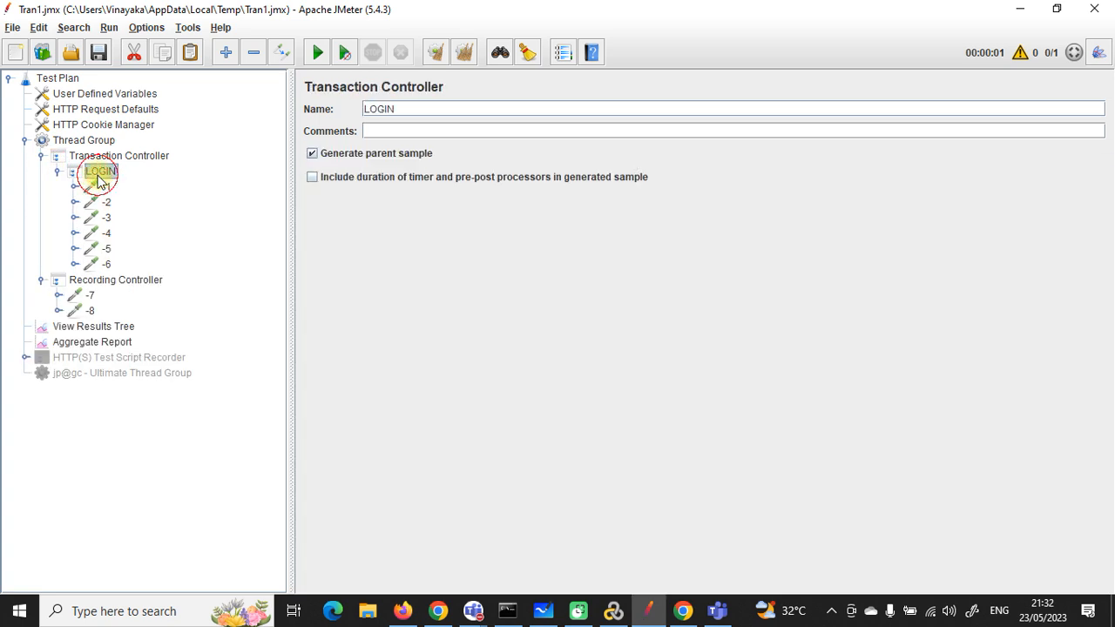
{"action": "left_click", "coordinate": [57, 172]}
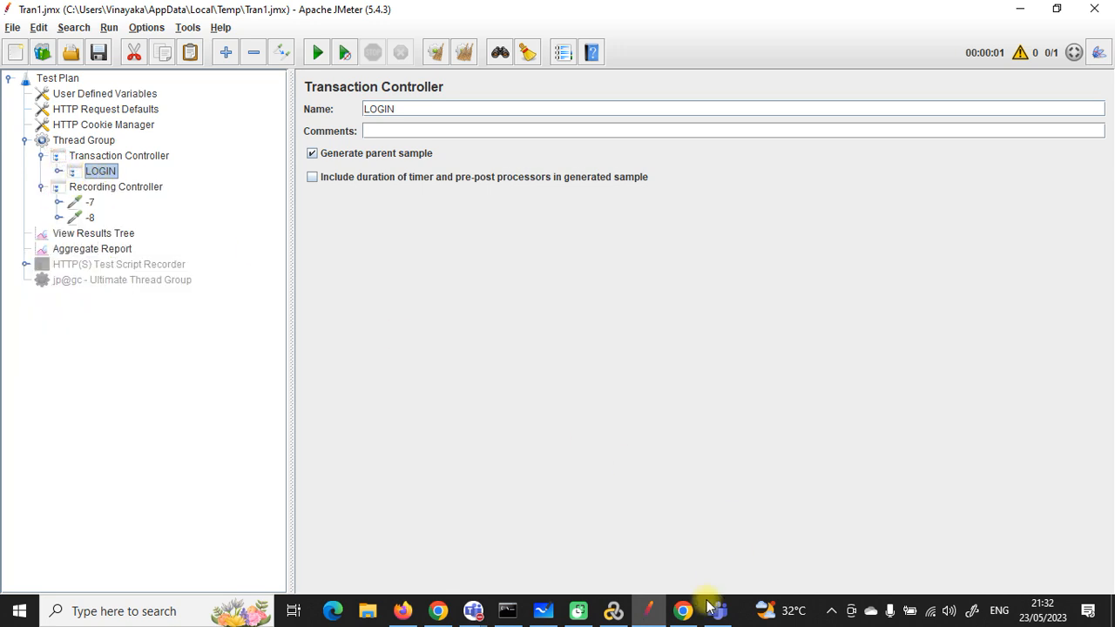
Switch to the Chrome DevTools window and examine the Web Tours login requests, from login.pl down to the GIF images.
{"action": "left_click", "coordinate": [683, 611]}
{"action": "left_click", "coordinate": [31, 183]}
{"action": "key", "text": "Down"}
{"action": "key", "text": "Down"}
{"action": "key", "text": "Down"}
{"action": "key", "text": "Down"}
{"action": "key", "text": "Down"}
{"action": "key", "text": "Down"}
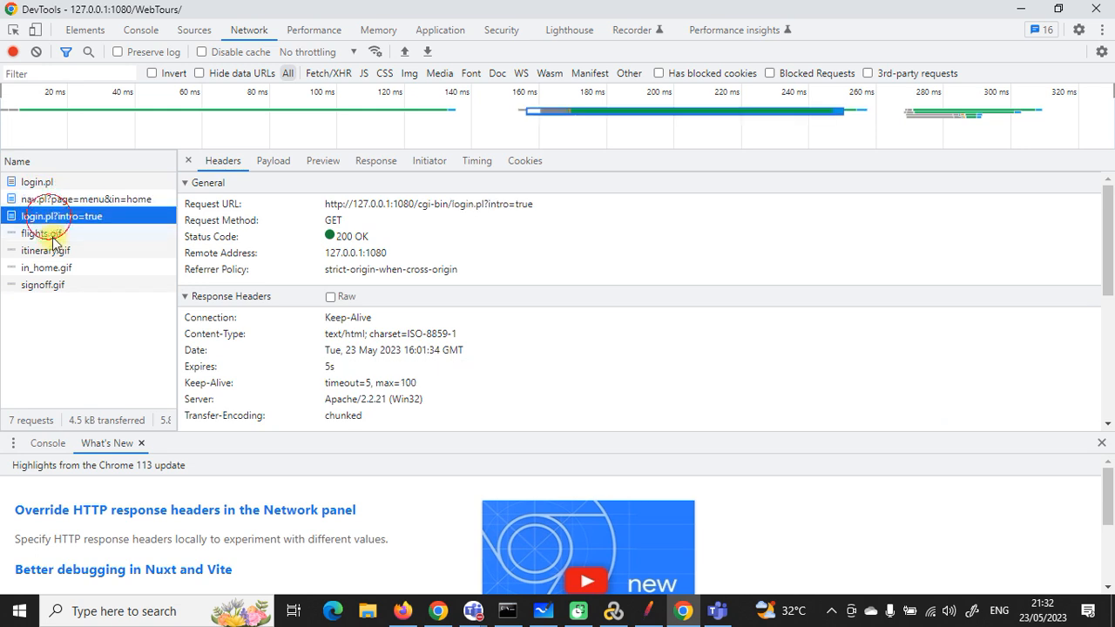
{"action": "left_click", "coordinate": [53, 252]}
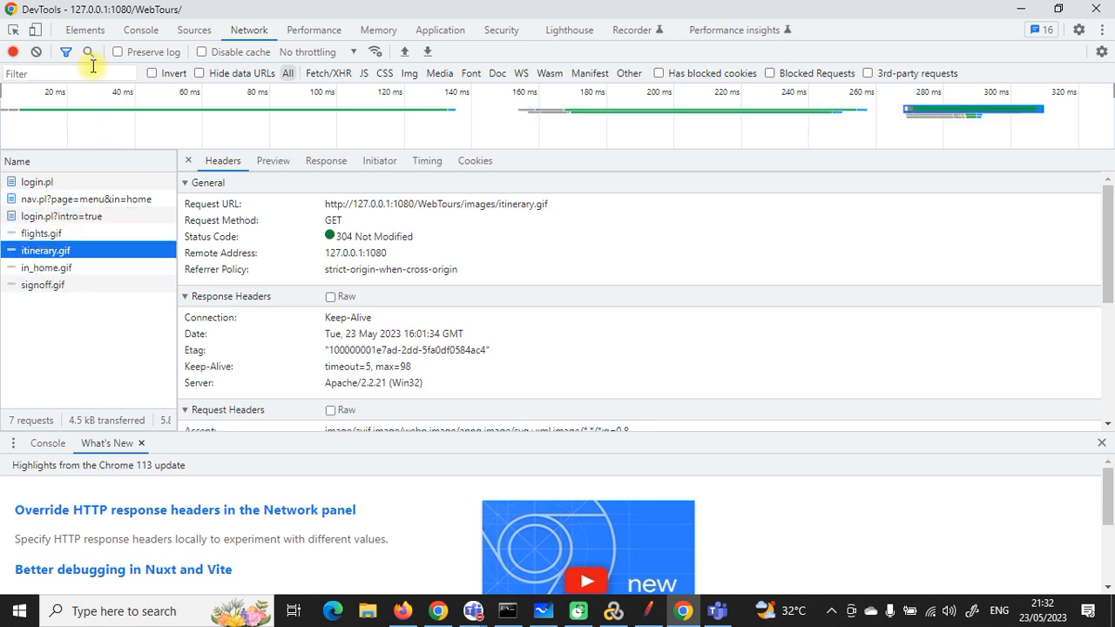
Clear the network log, open the Itinerary page in Web Tours, and view the requests it generates in DevTools.
{"action": "left_click", "coordinate": [36, 51]}
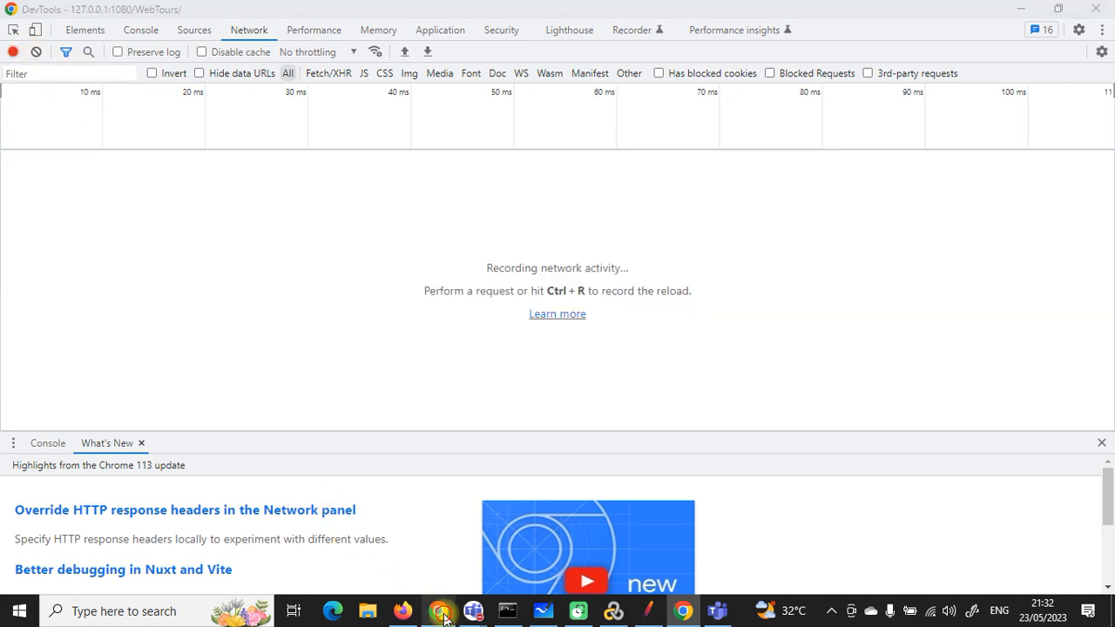
{"action": "left_click", "coordinate": [438, 610]}
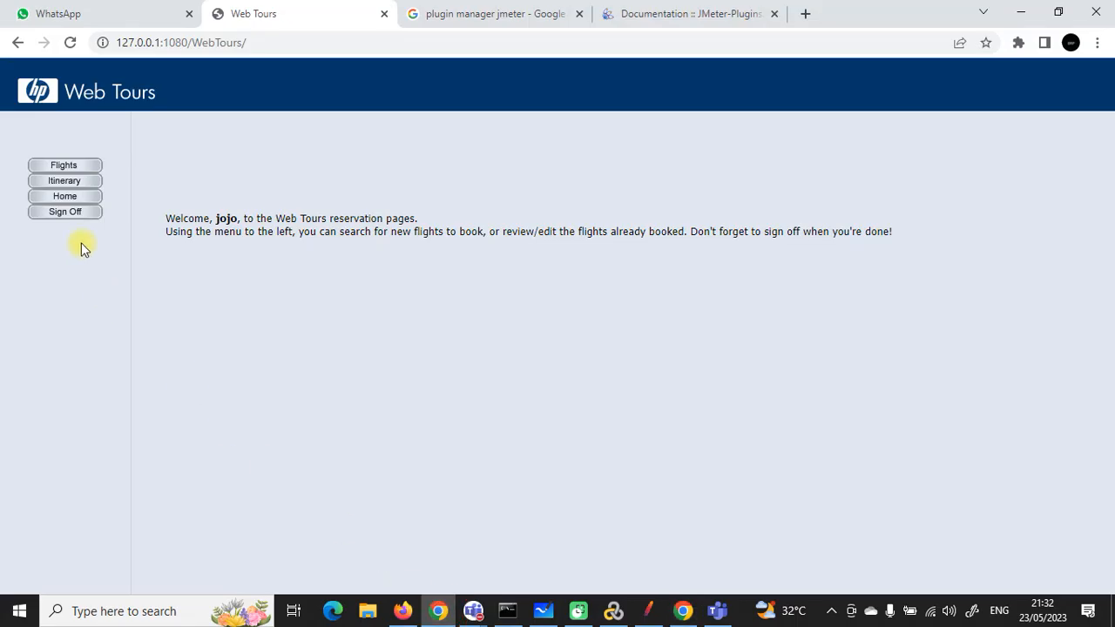
{"action": "left_click", "coordinate": [64, 181]}
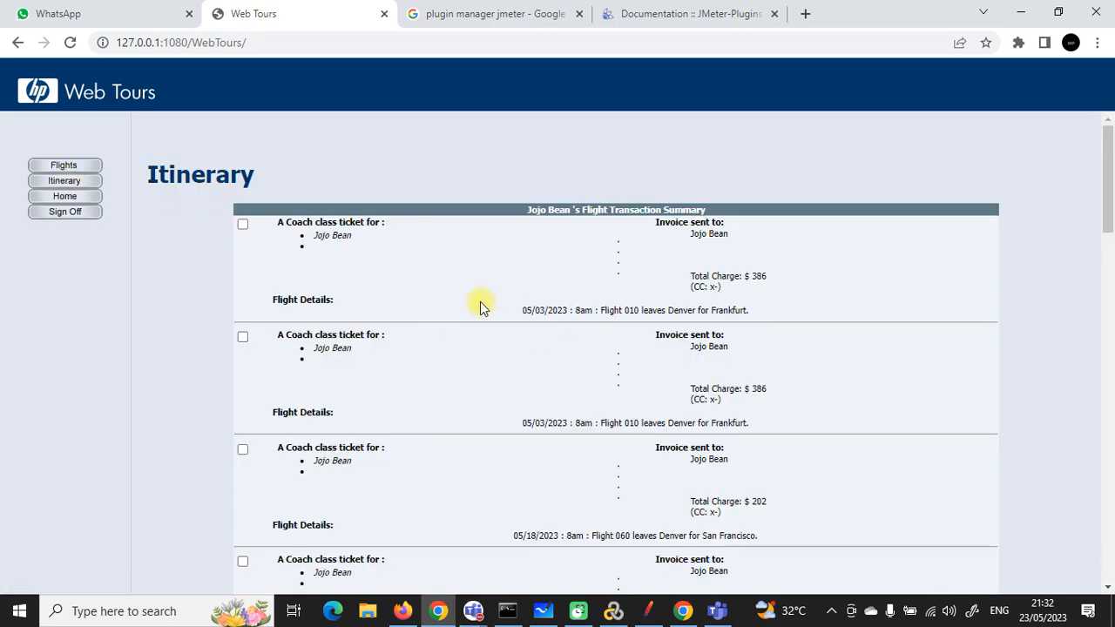
{"action": "scroll", "coordinate": [556, 310], "scroll_direction": "down", "scroll_amount": 15}
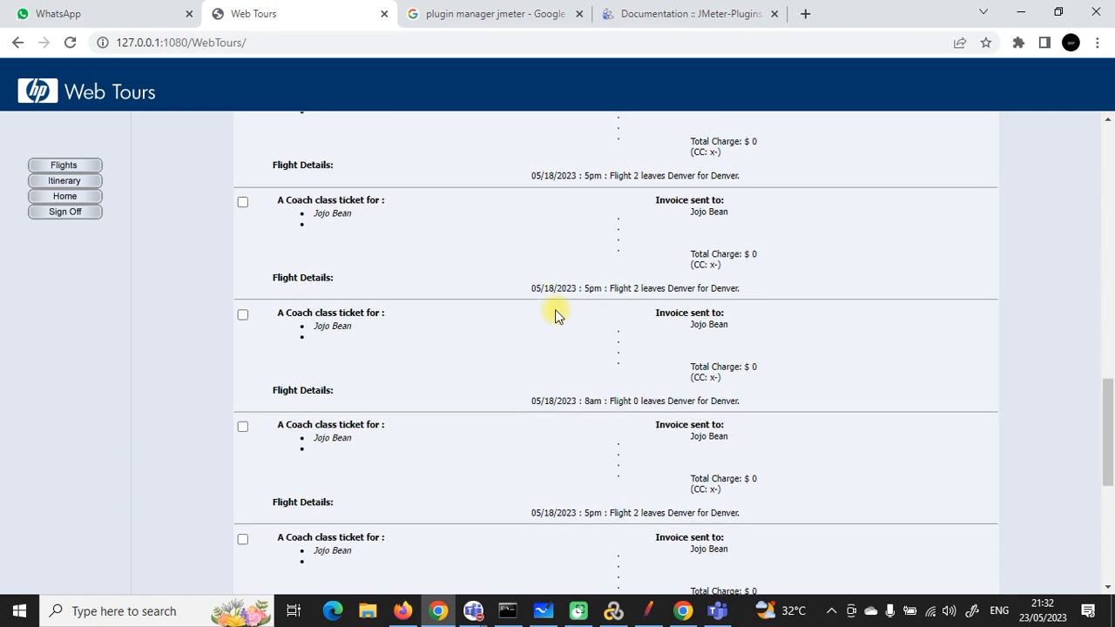
{"action": "scroll", "coordinate": [555, 311], "scroll_direction": "up", "scroll_amount": 15}
{"action": "left_click", "coordinate": [683, 611]}
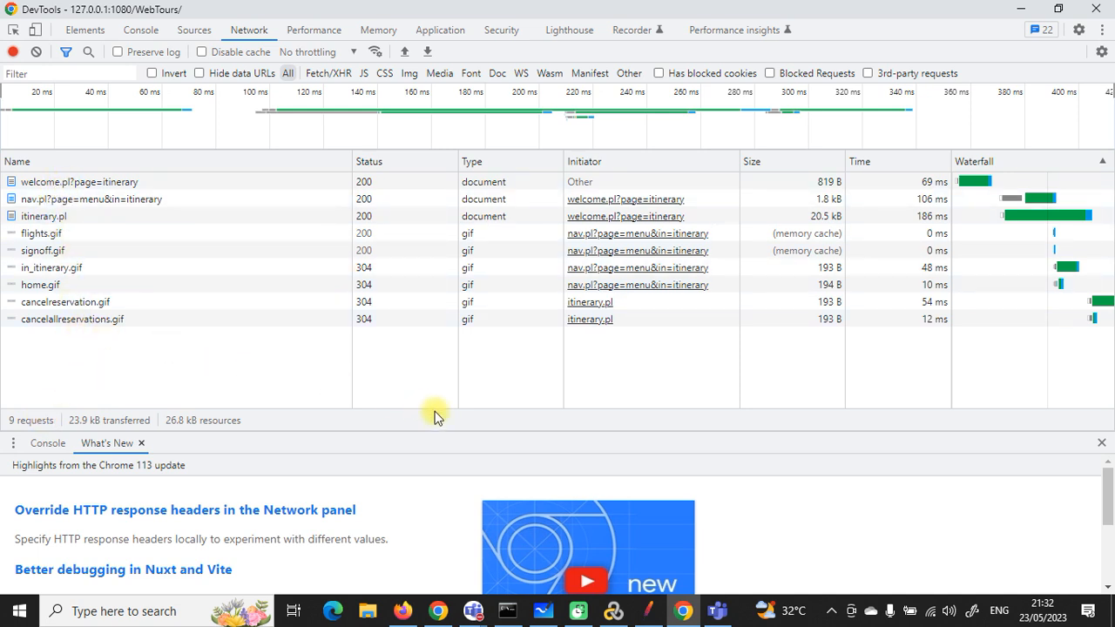
Switch back to JMeter and compare the Transaction Controller row in the Aggregate Report with the parent and LOGIN controllers.
{"action": "left_click", "coordinate": [648, 611]}
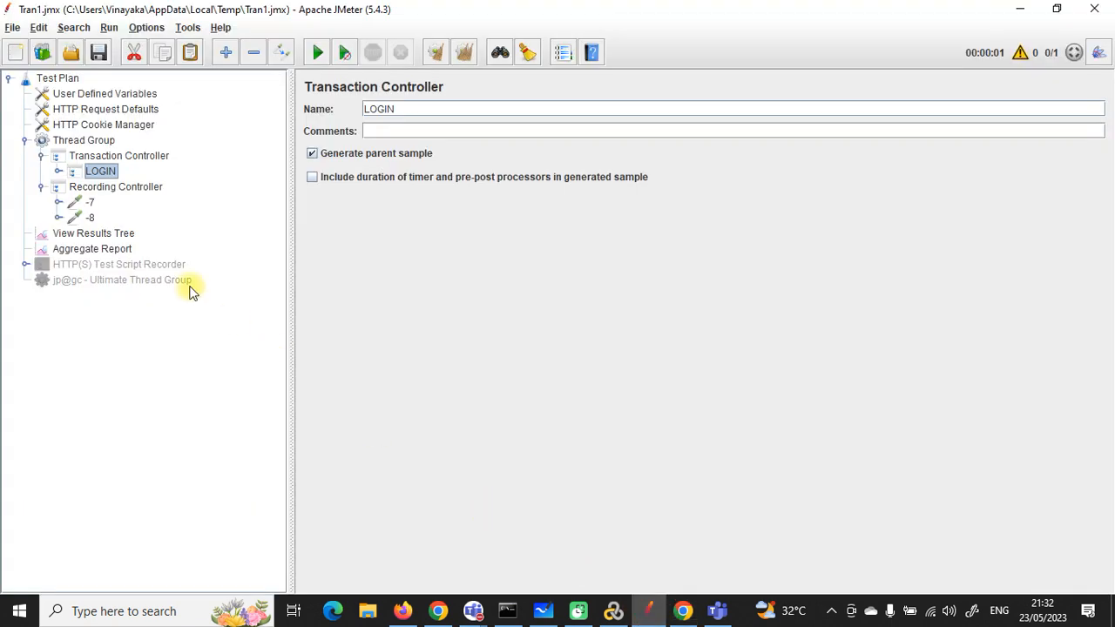
{"action": "left_click", "coordinate": [103, 248]}
{"action": "left_click", "coordinate": [529, 213]}
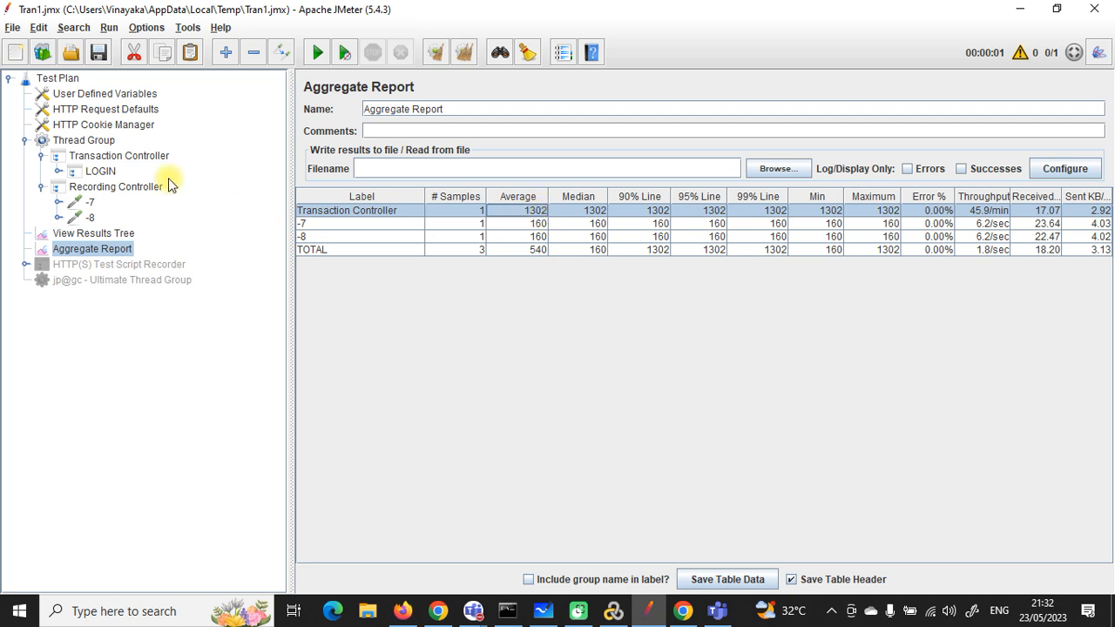
{"action": "left_click", "coordinate": [96, 171]}
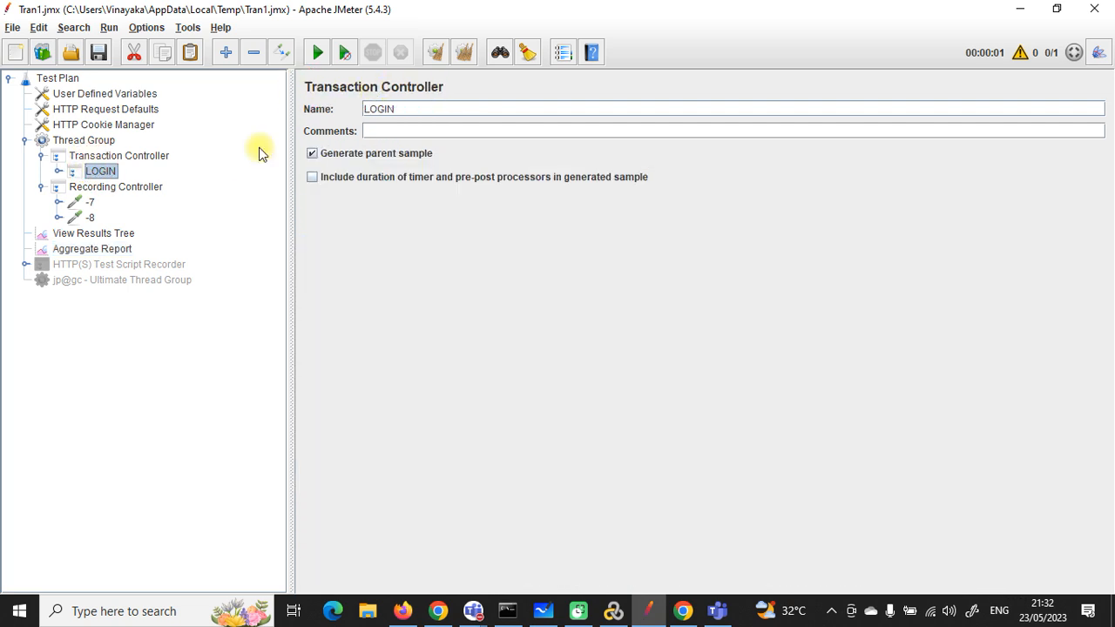
{"action": "left_click", "coordinate": [107, 157]}
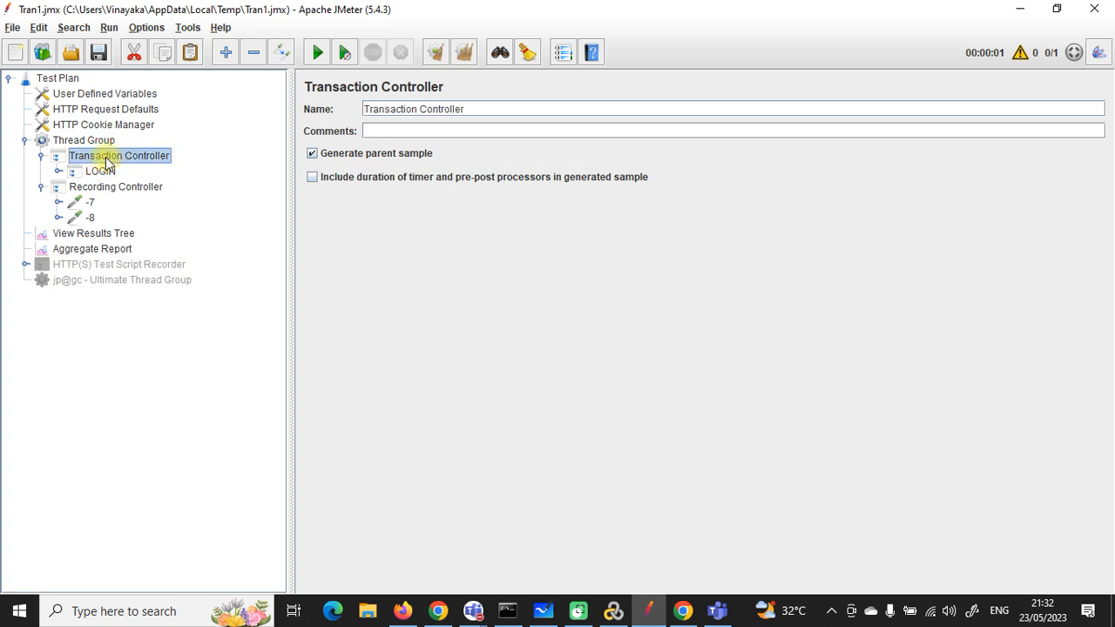
Move the LOGIN controller out of the parent Transaction Controller to directly under the Thread Group.
{"action": "left_click", "coordinate": [100, 171]}
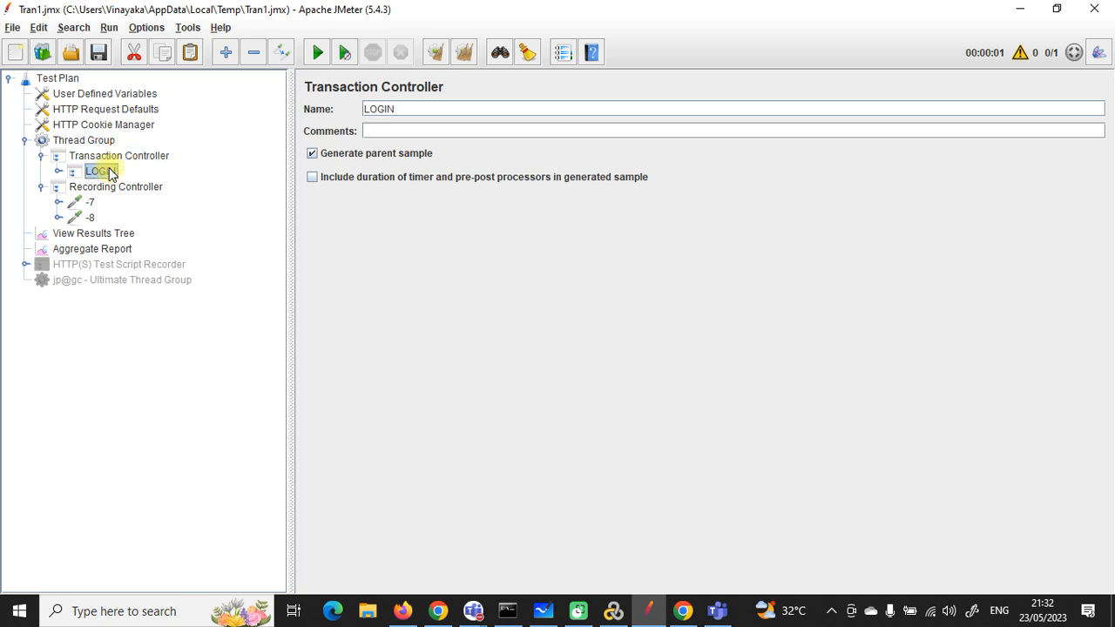
{"action": "key", "text": "Delete"}
{"action": "left_click", "coordinate": [96, 145]}
{"action": "key", "text": "ctrl+v"}
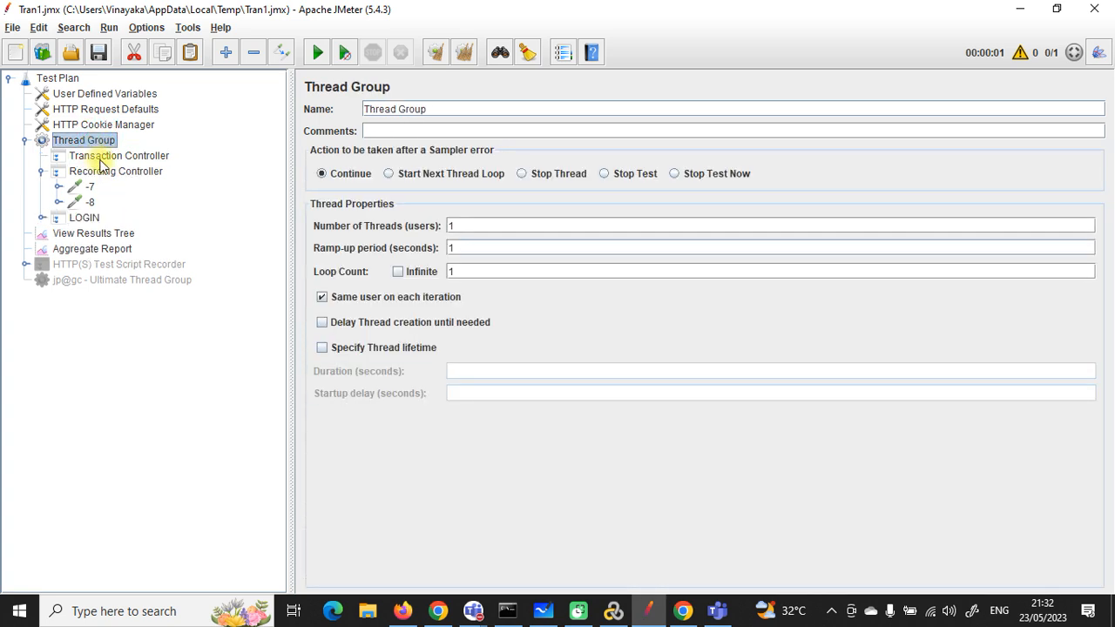
Remove the empty Transaction Controller and move LOGIN above the Recording Controller in the Thread Group.
{"action": "left_click", "coordinate": [102, 159]}
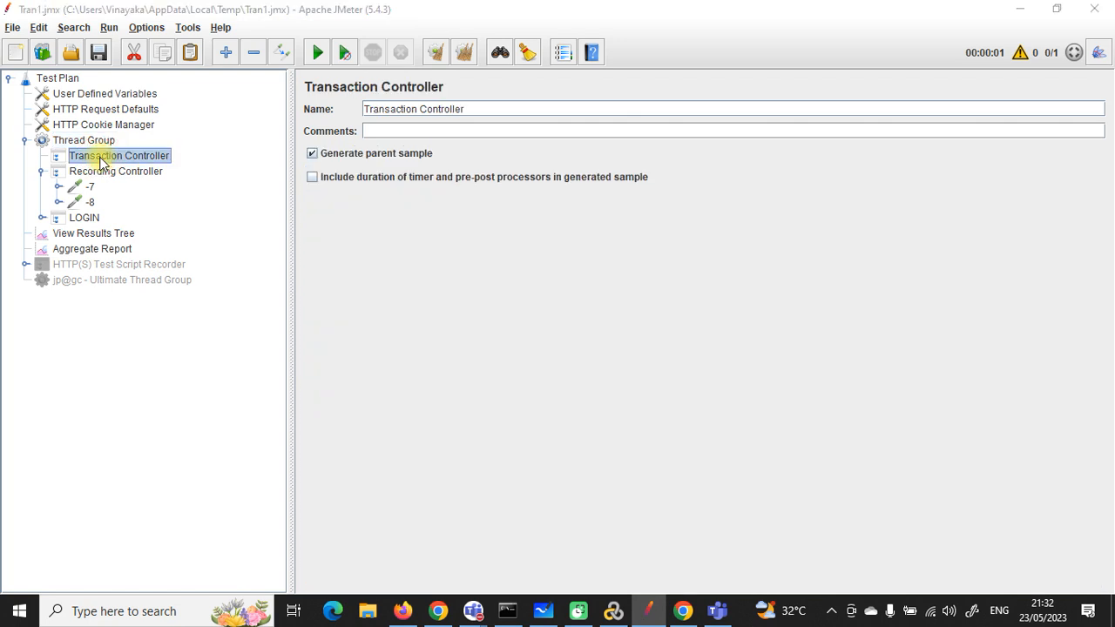
{"action": "key", "text": "Delete"}
{"action": "left_click", "coordinate": [534, 323]}
{"action": "left_click_drag", "start_coordinate": [83, 202], "coordinate": [88, 150]}
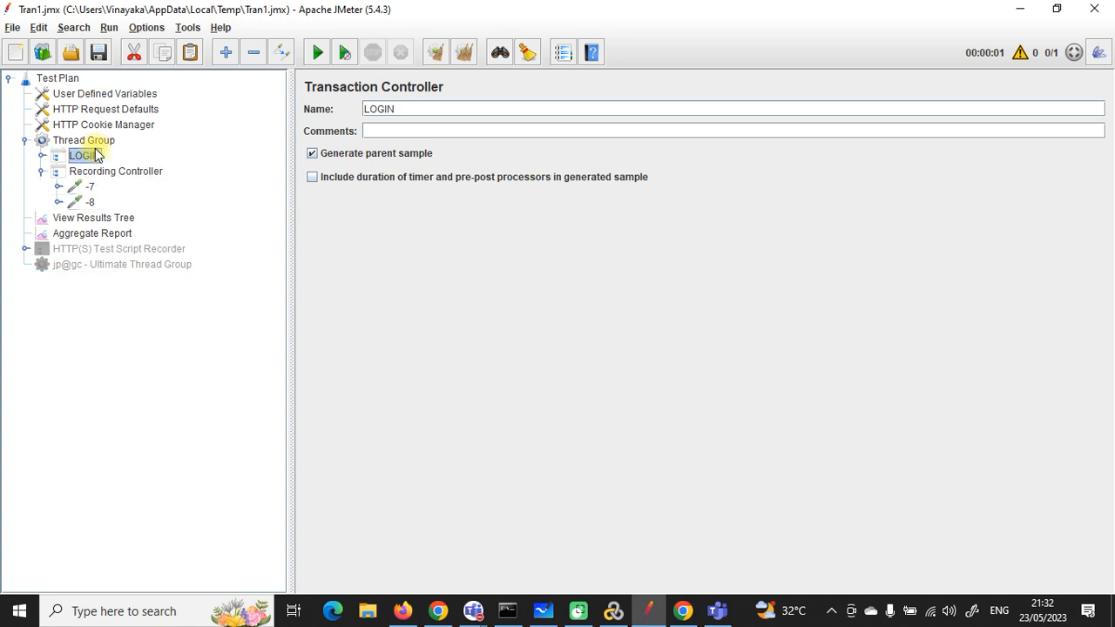
Review the samplers grouped in the LOGIN controller against the itinerary requests in DevTools and the Web Tours page.
{"action": "left_click_drag", "start_coordinate": [394, 110], "coordinate": [367, 108]}
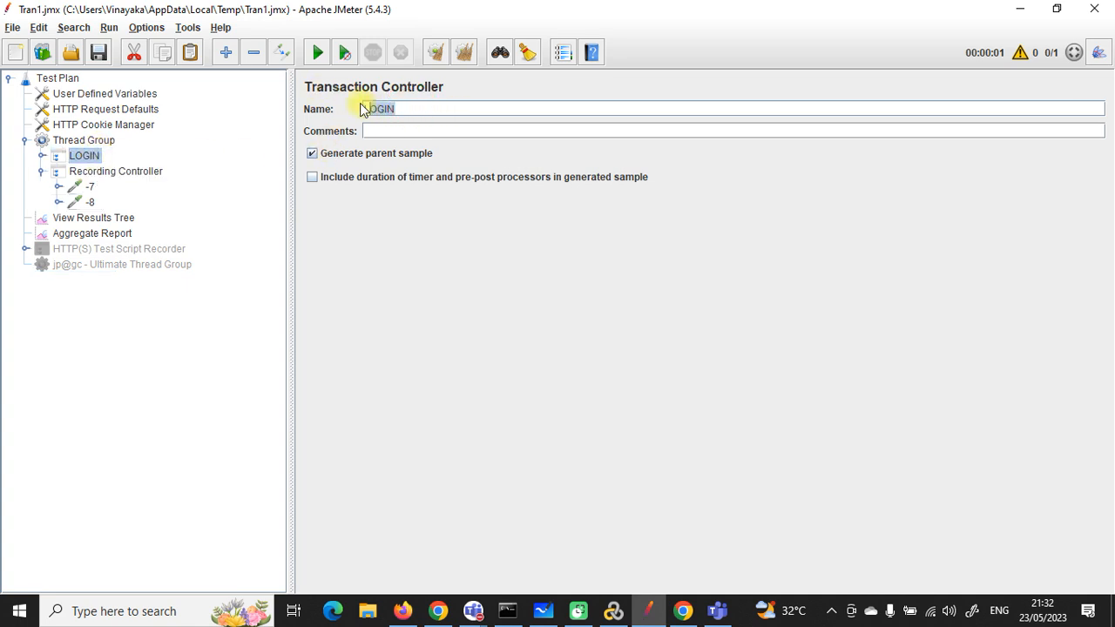
{"action": "left_click", "coordinate": [41, 156]}
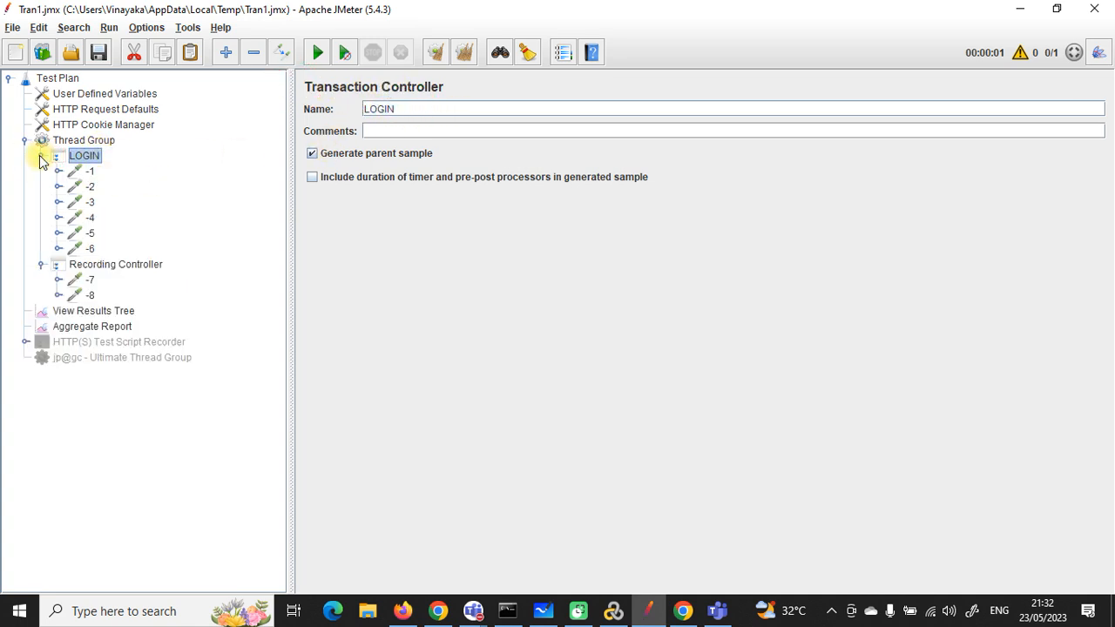
{"action": "left_click", "coordinate": [683, 611]}
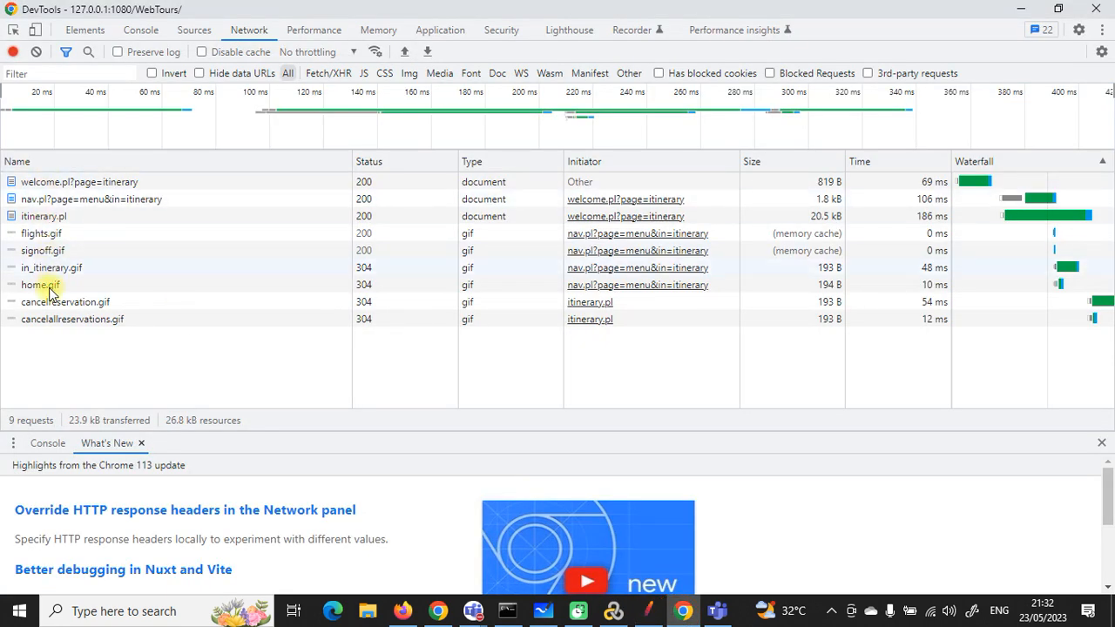
{"action": "left_click", "coordinate": [439, 610]}
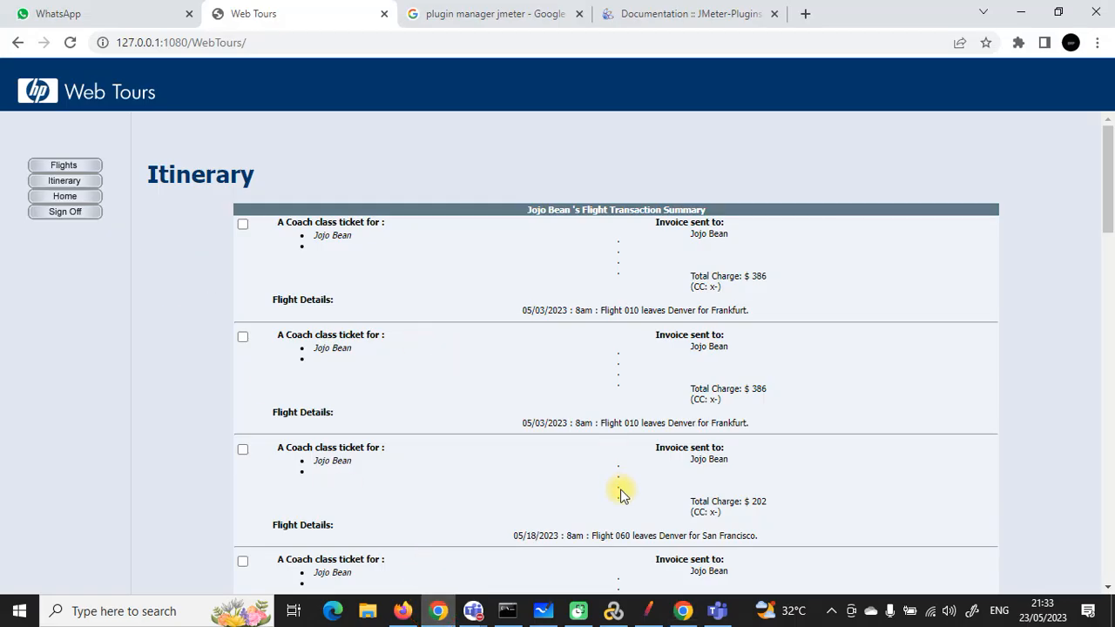
{"action": "left_click", "coordinate": [648, 611]}
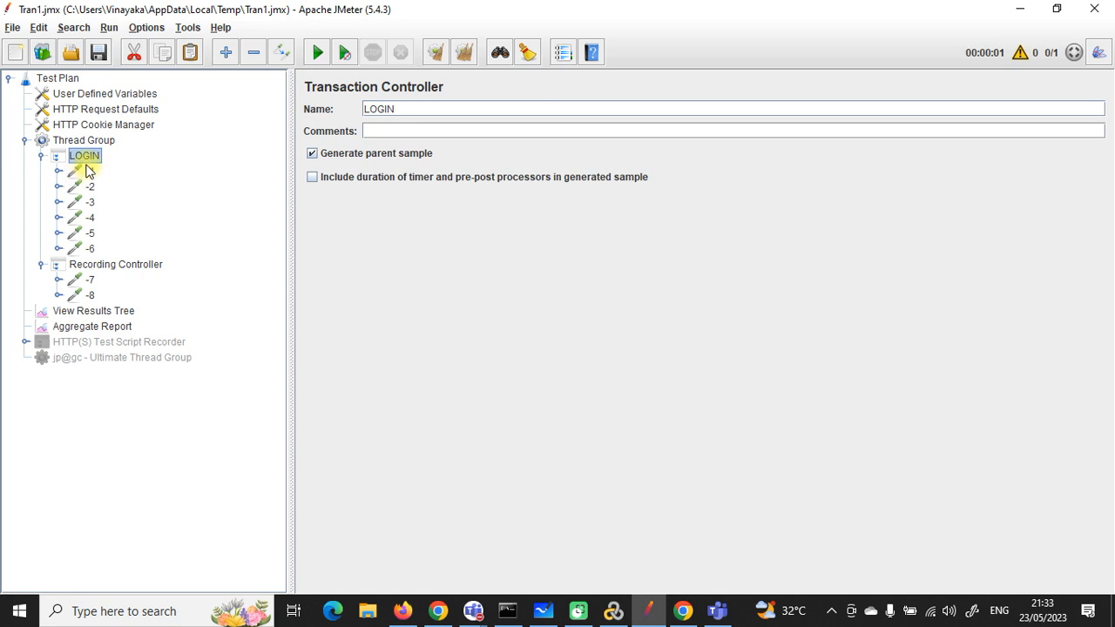
{"action": "left_click", "coordinate": [40, 155]}
Examine the Transaction Controller, -7 and -8 rows and their average times in the Aggregate Report.
{"action": "left_click", "coordinate": [92, 233]}
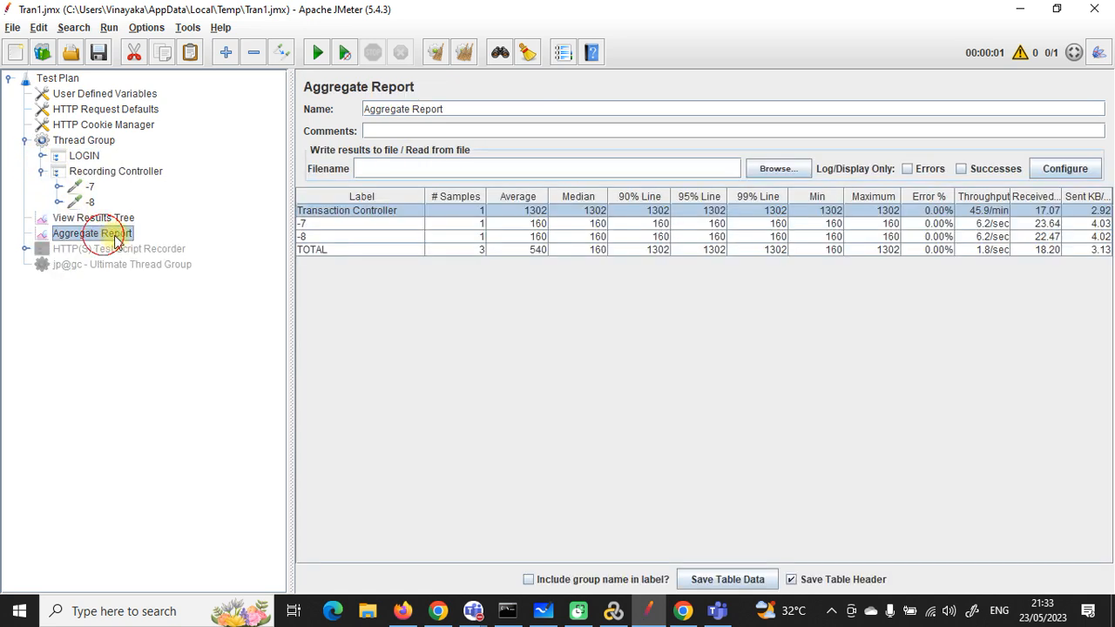
{"action": "left_click", "coordinate": [543, 212]}
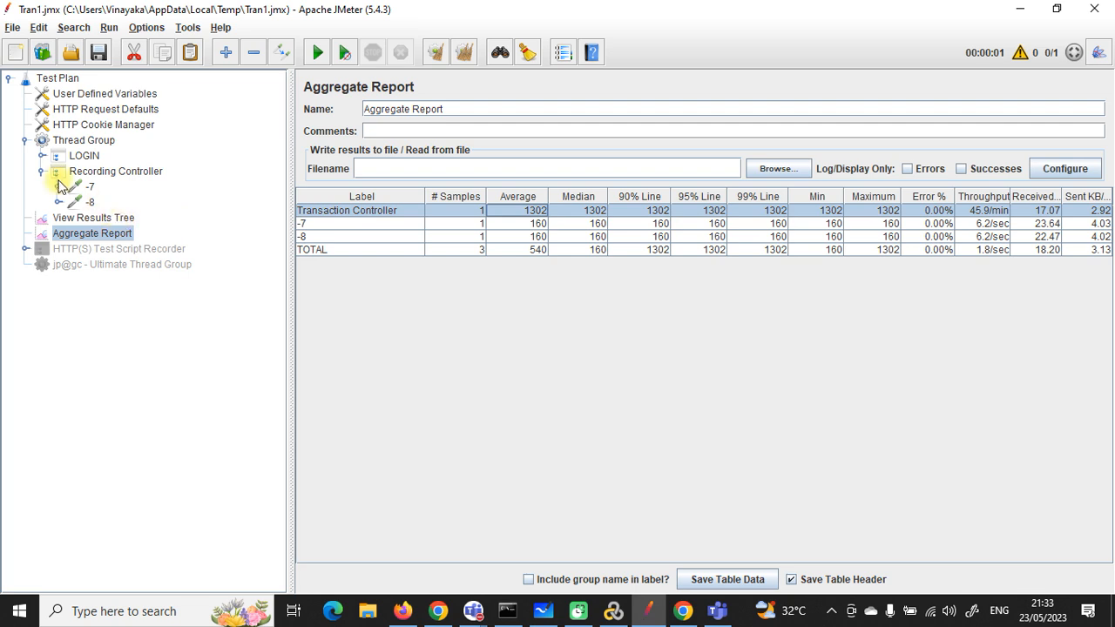
{"action": "left_click", "coordinate": [111, 183]}
{"action": "left_click", "coordinate": [106, 233]}
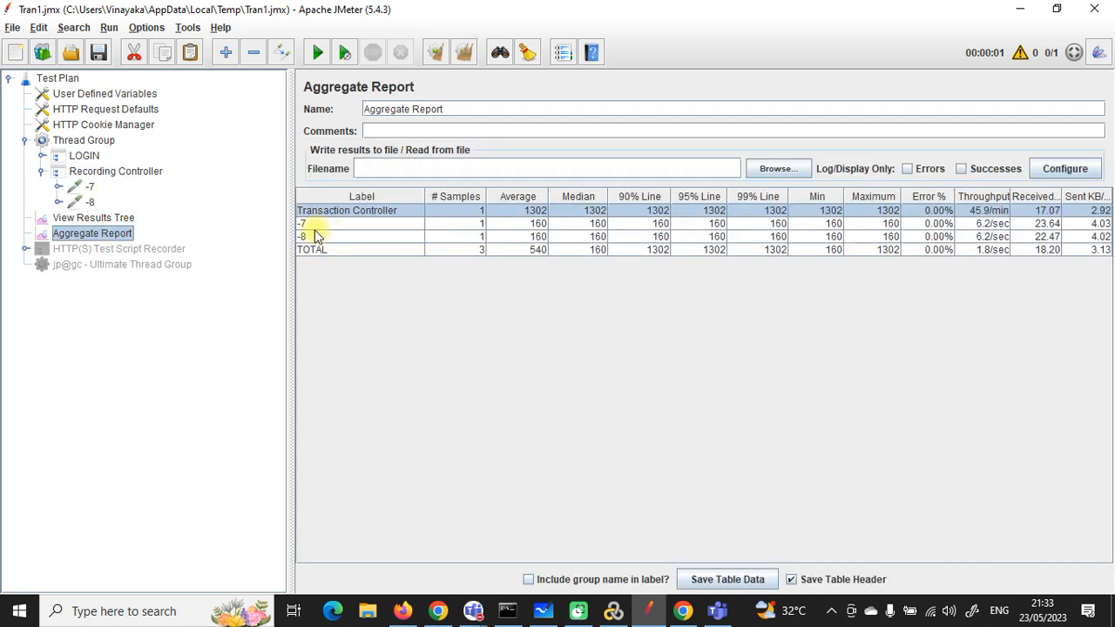
{"action": "left_click", "coordinate": [313, 224]}
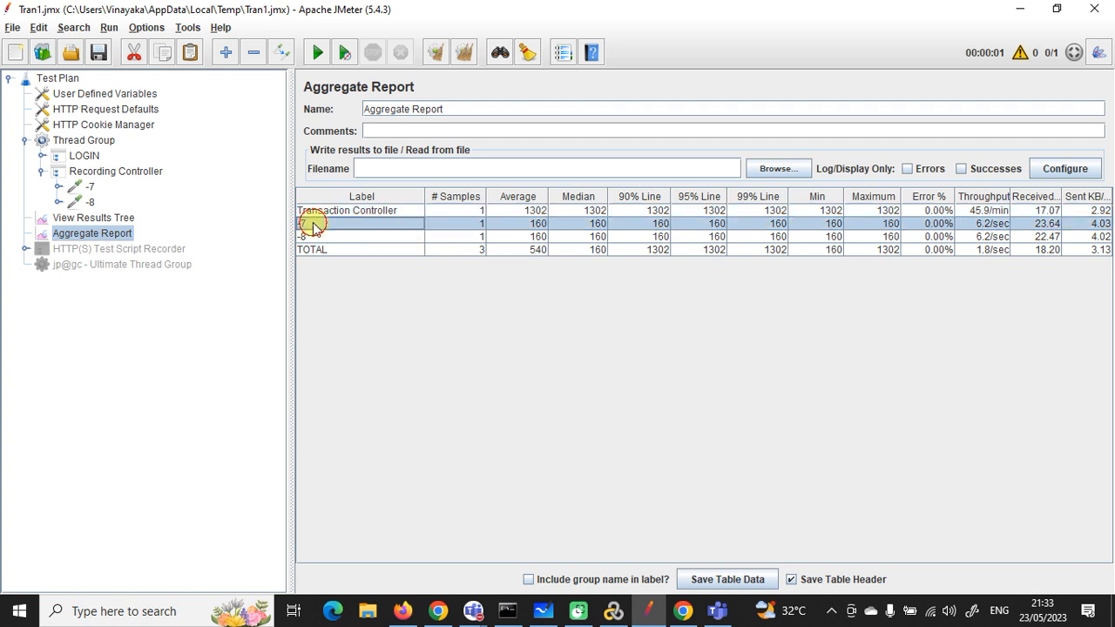
{"action": "left_click", "coordinate": [318, 236]}
{"action": "left_click", "coordinate": [321, 224]}
{"action": "left_click", "coordinate": [328, 236]}
{"action": "left_click", "coordinate": [540, 237]}
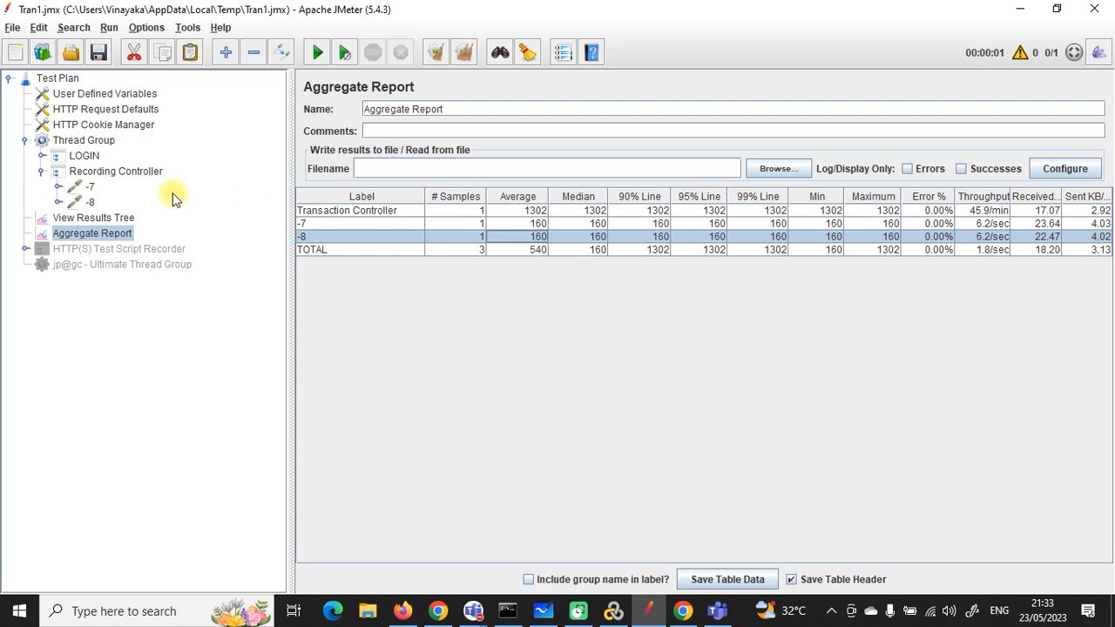
Add a Transaction Controller to the Thread Group, place it between LOGIN and the Recording Controller, and name it Signoff.
{"action": "left_click", "coordinate": [122, 172]}
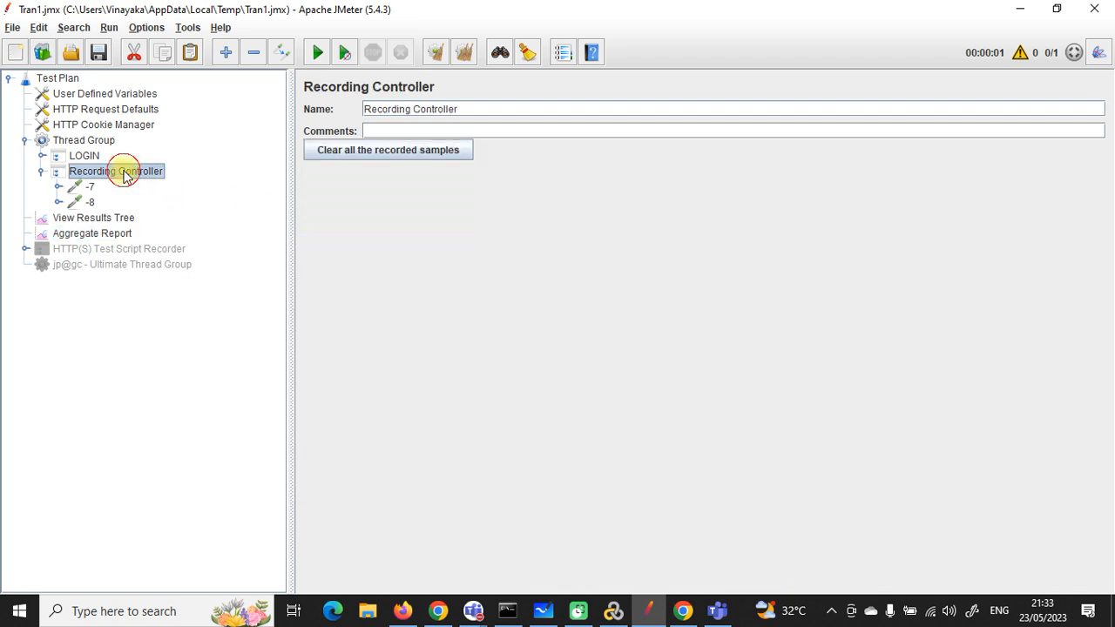
{"action": "right_click", "coordinate": [88, 142]}
{"action": "mouse_move", "coordinate": [262, 150]}
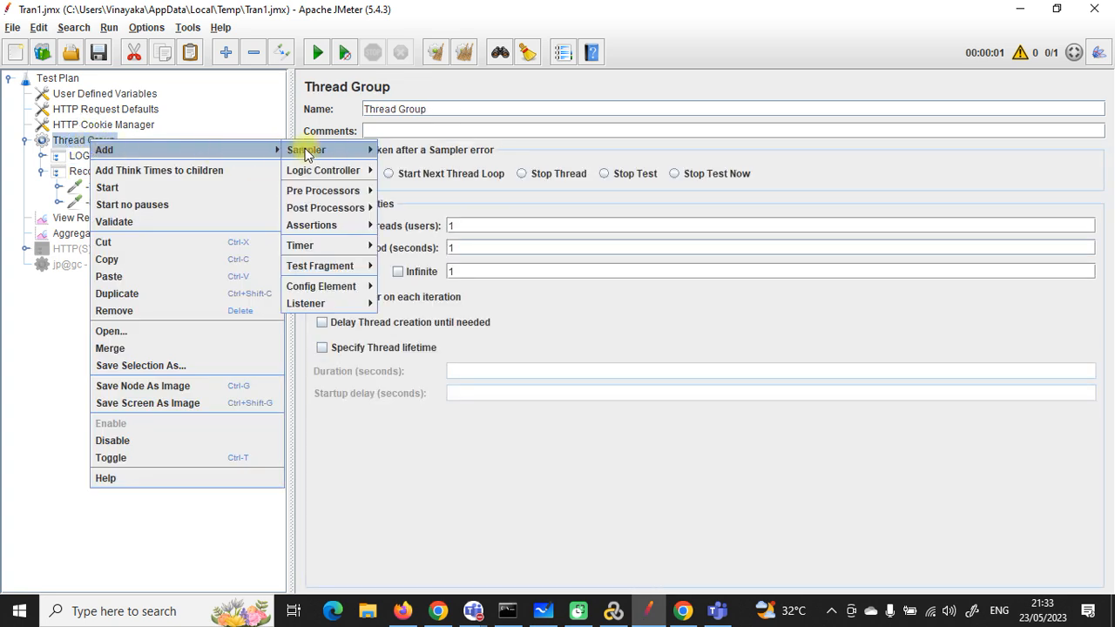
{"action": "mouse_move", "coordinate": [319, 171]}
{"action": "left_click", "coordinate": [428, 186]}
{"action": "left_click_drag", "start_coordinate": [87, 217], "coordinate": [77, 163]}
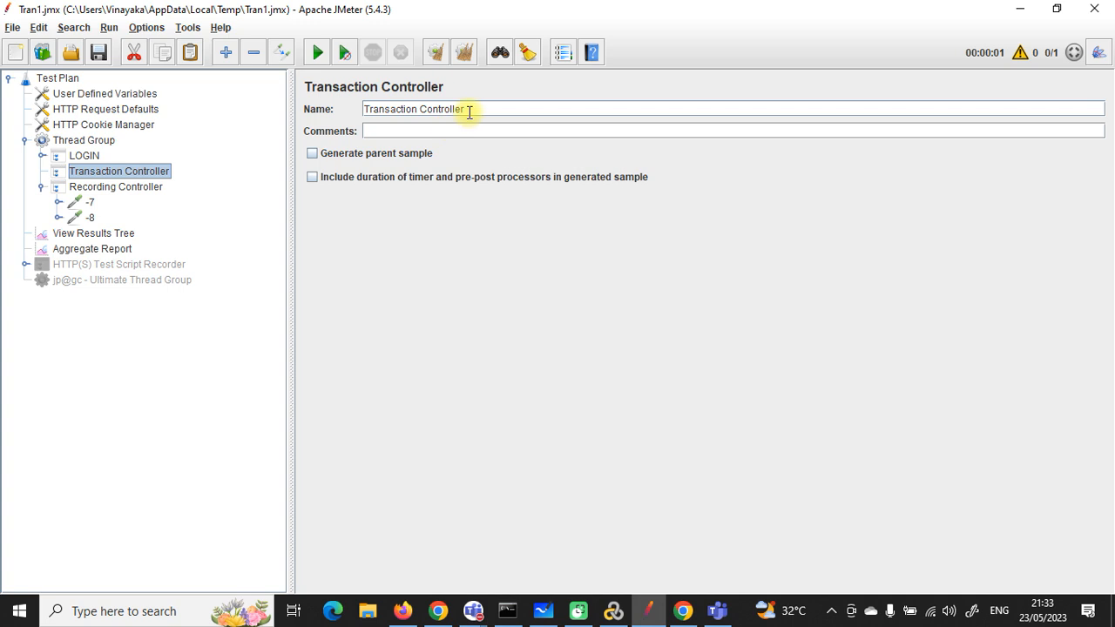
{"action": "left_click_drag", "start_coordinate": [468, 109], "coordinate": [365, 107]}
{"action": "type", "text": "Signoff"}
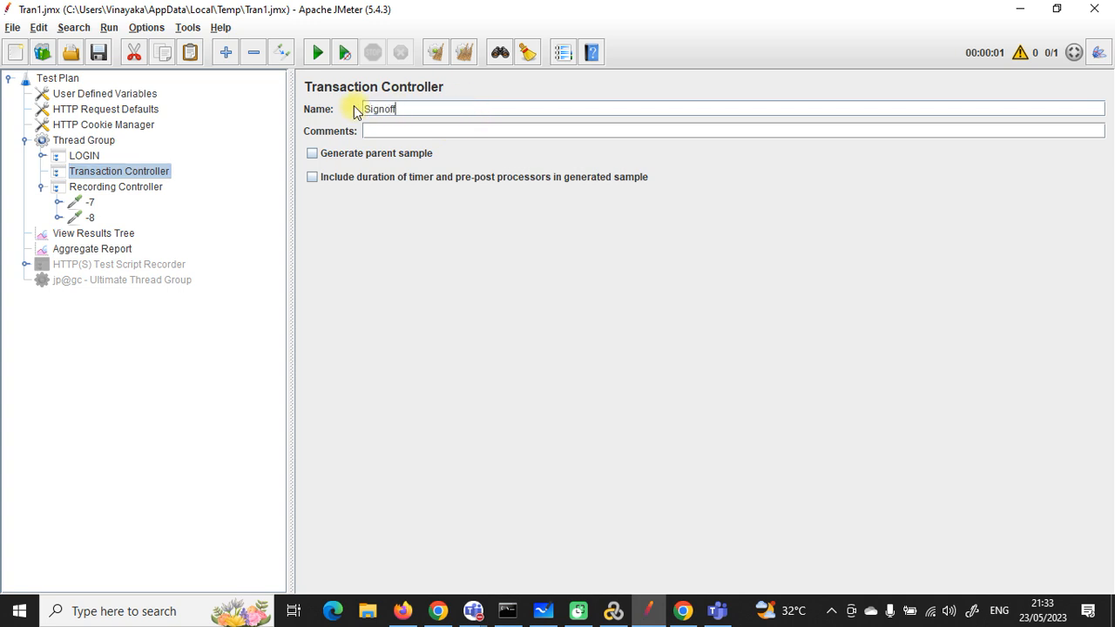
Move the -7 and -8 samplers from the Recording Controller into the Signoff controller.
{"action": "left_click", "coordinate": [92, 189]}
{"action": "left_click", "coordinate": [92, 204]}
{"action": "left_click", "coordinate": [92, 218]}
{"action": "left_click_drag", "start_coordinate": [94, 221], "coordinate": [84, 171]}
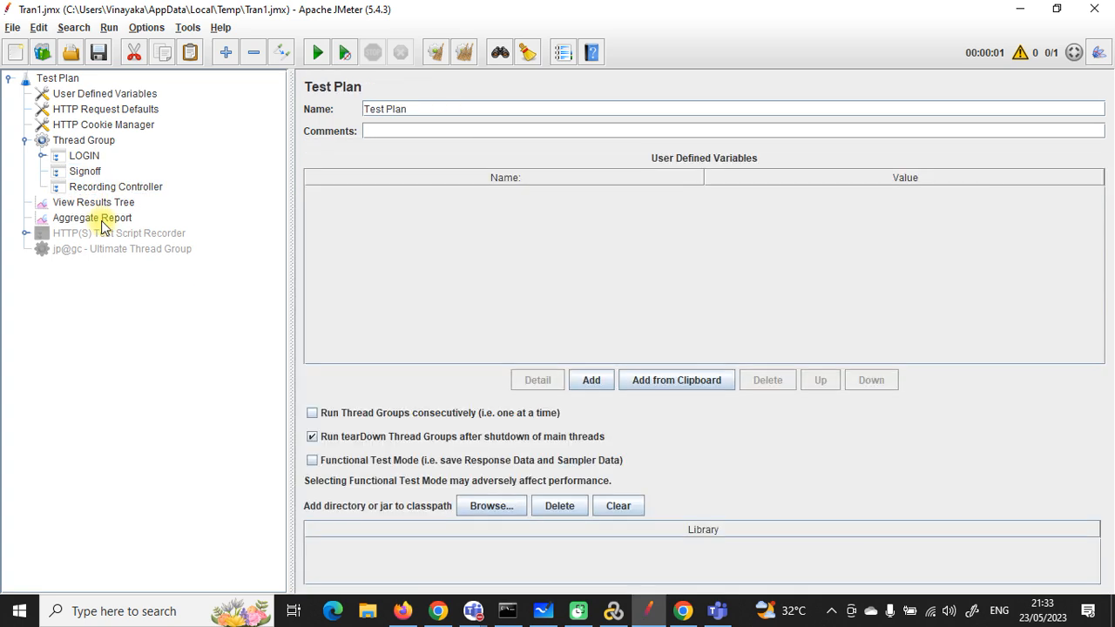
{"action": "left_click", "coordinate": [85, 171]}
Remove the empty Recording Controller from the Thread Group and confirm the removal.
{"action": "left_click", "coordinate": [96, 190]}
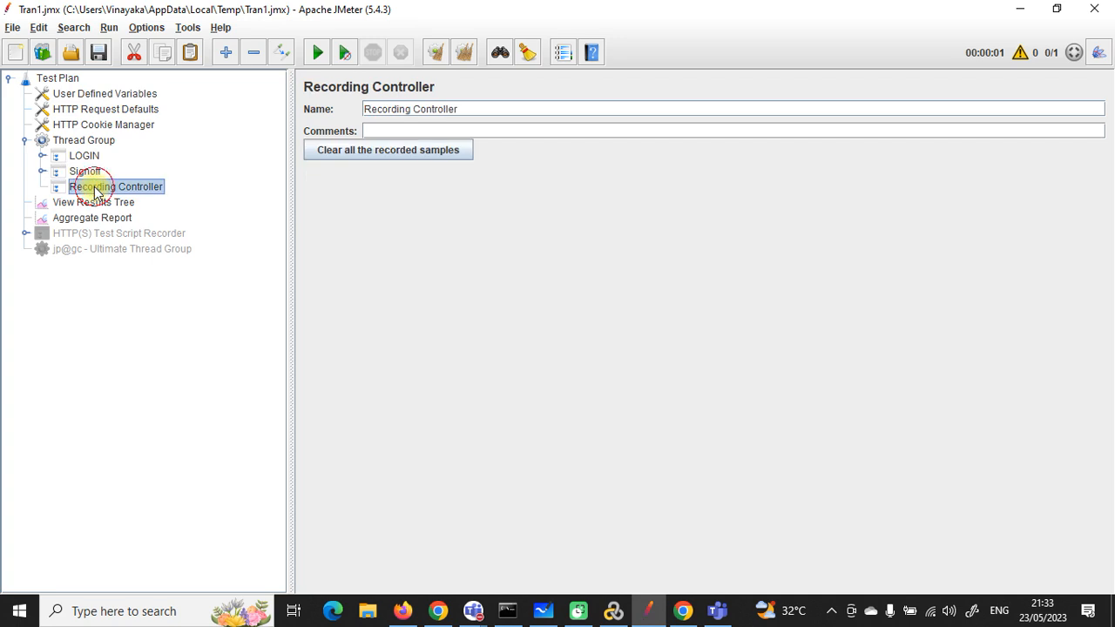
{"action": "key", "text": "Delete"}
{"action": "left_click", "coordinate": [535, 322]}
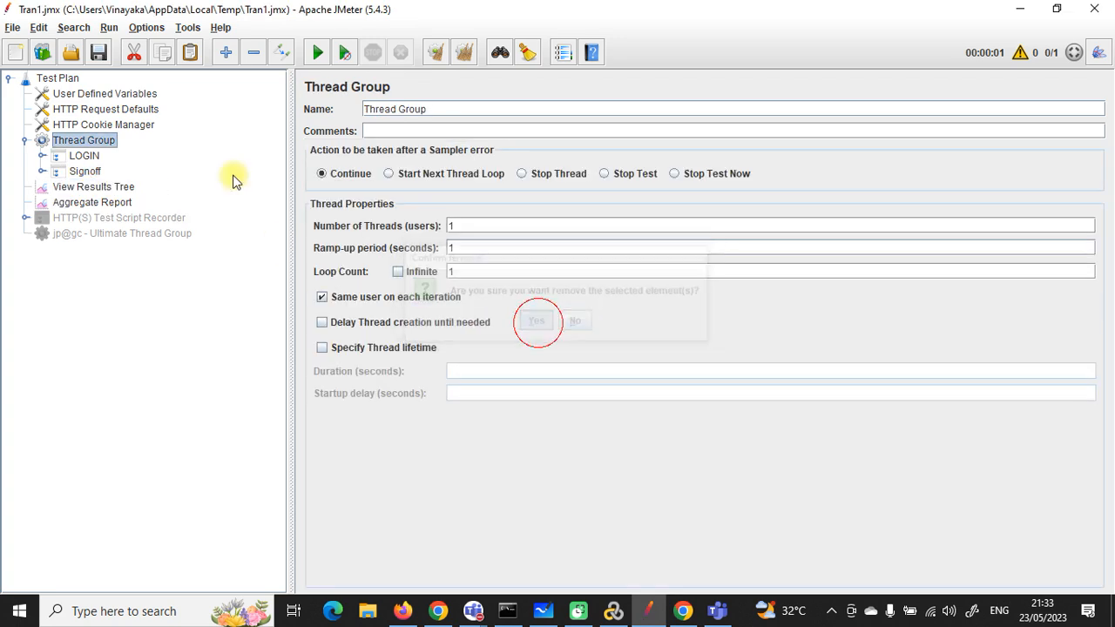
Run the test, open the Aggregate Report, clear all earlier results, and run the test again.
{"action": "left_click", "coordinate": [318, 54]}
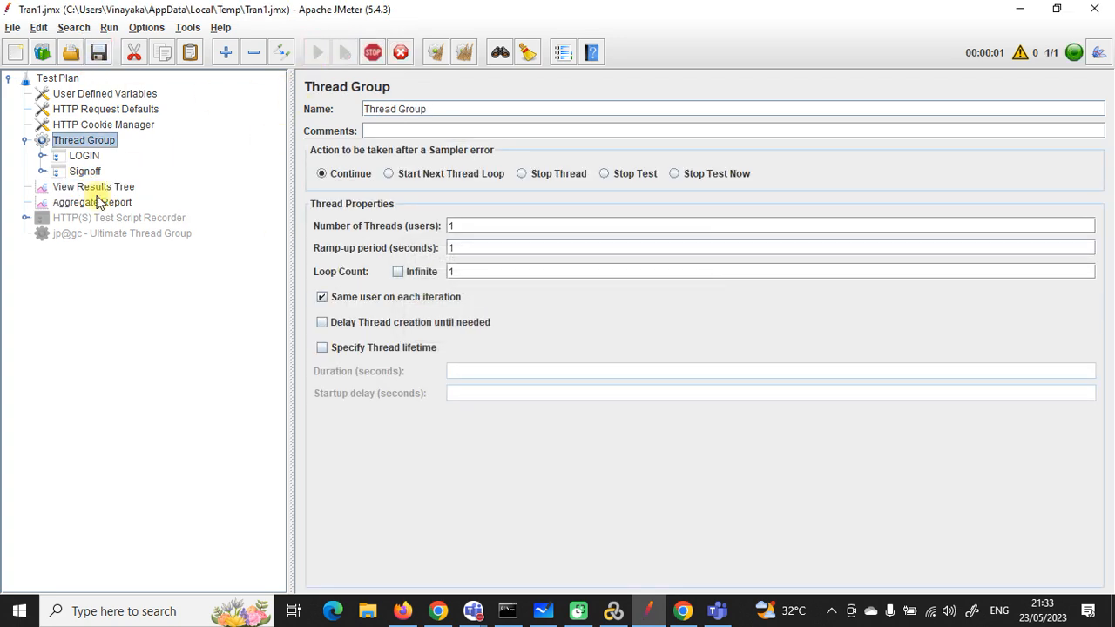
{"action": "left_click", "coordinate": [96, 202]}
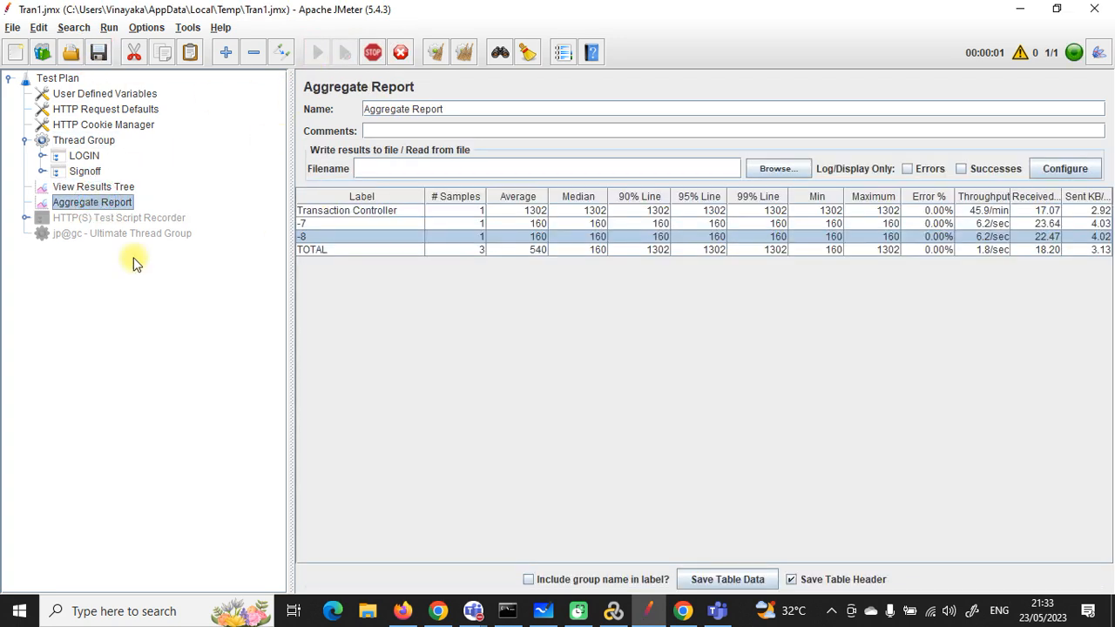
{"action": "left_click", "coordinate": [460, 54]}
{"action": "left_click", "coordinate": [318, 54]}
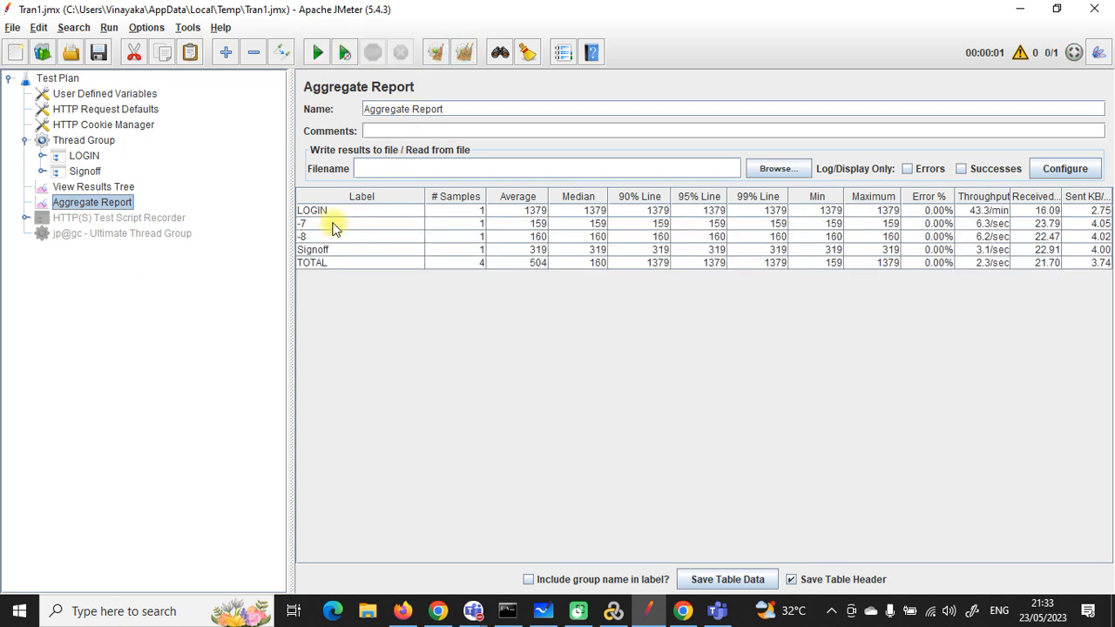
Enable Generate parent sample on the Signoff transaction controller and save the test plan.
{"action": "left_click", "coordinate": [42, 171]}
{"action": "left_click", "coordinate": [84, 171]}
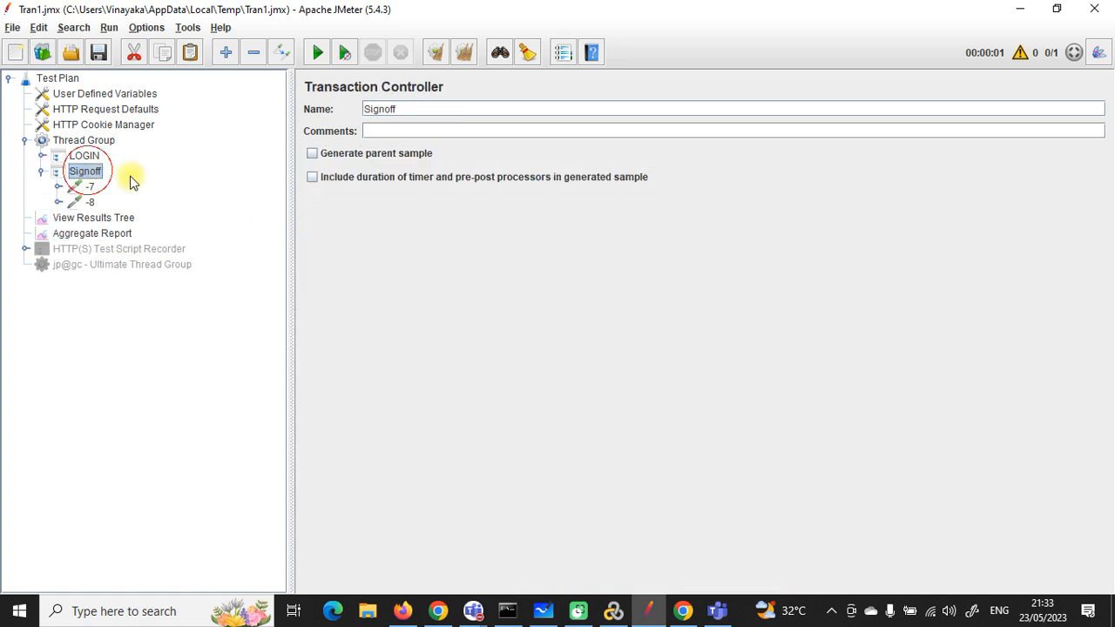
{"action": "left_click", "coordinate": [313, 155]}
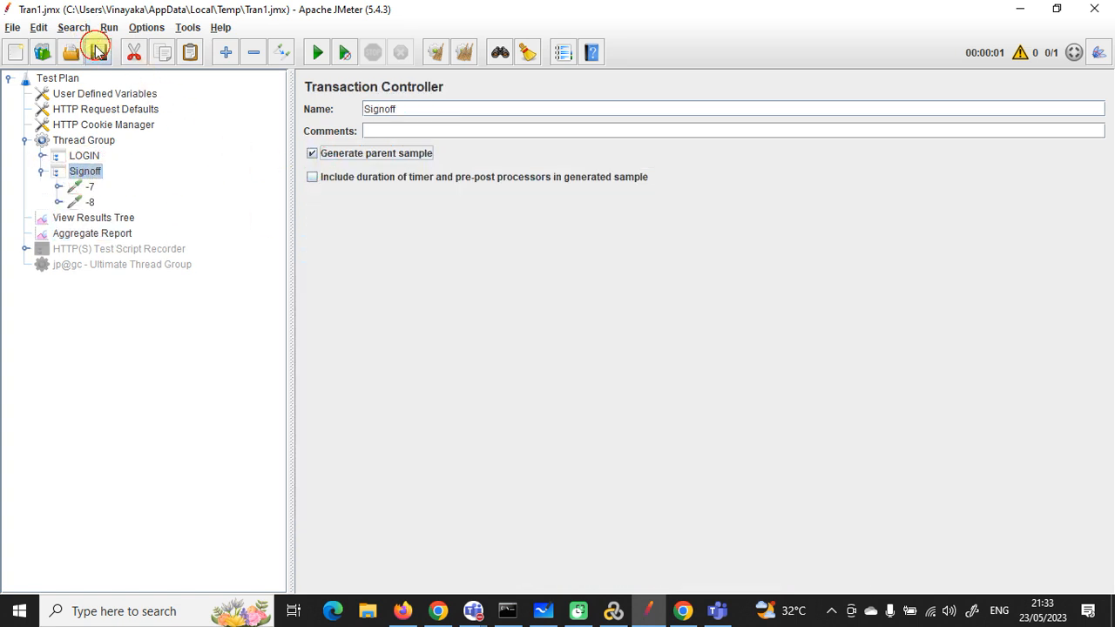
Open the Aggregate Report, clear all previous results, and run the test again.
{"action": "left_click", "coordinate": [114, 232]}
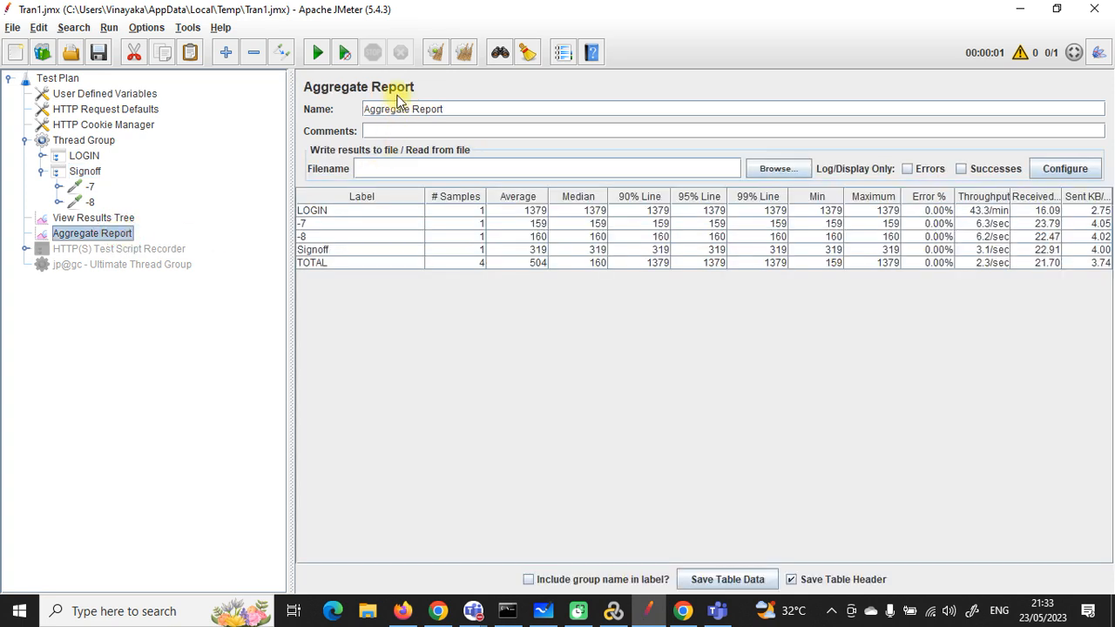
{"action": "left_click", "coordinate": [464, 52]}
{"action": "left_click", "coordinate": [318, 52]}
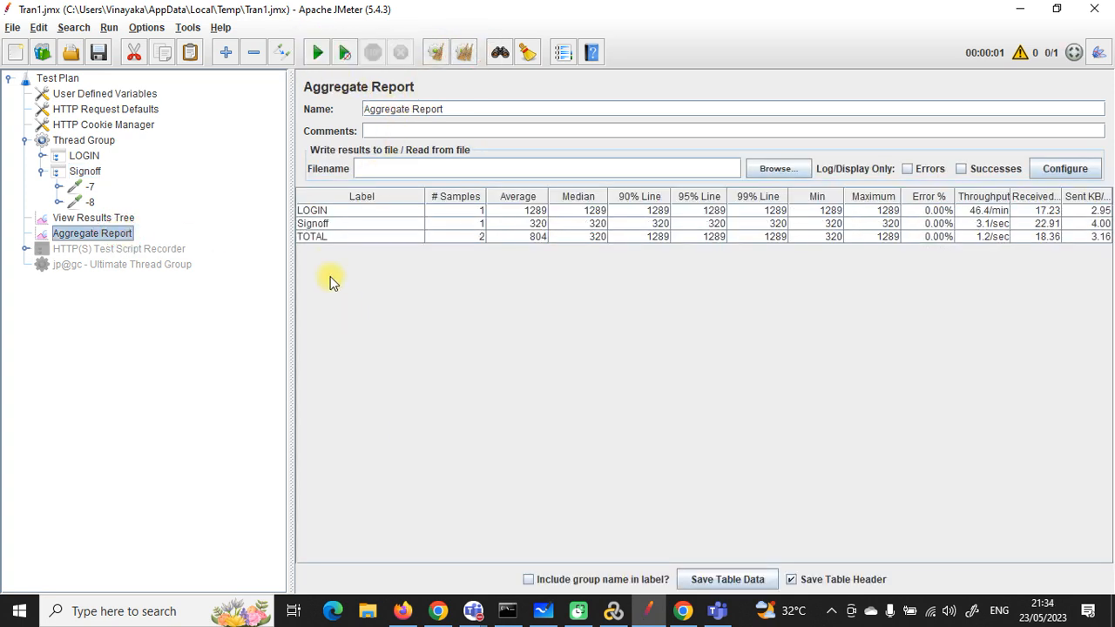
Compare the LOGIN and Signoff averages in the Aggregate Report with each controller's samplers, and review both controllers' settings.
{"action": "left_click", "coordinate": [317, 212]}
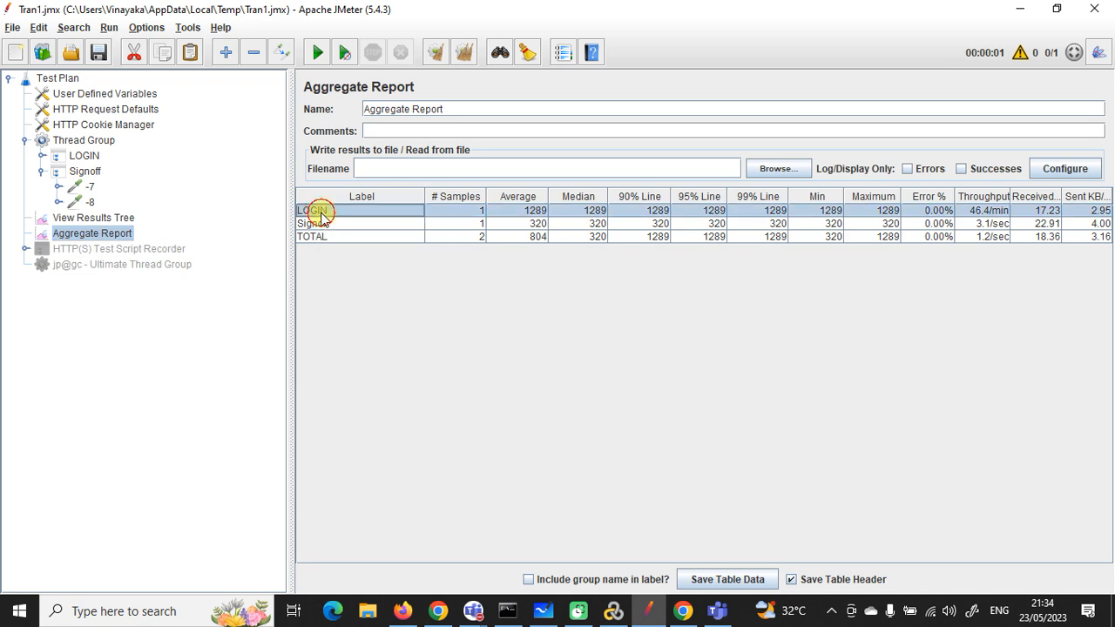
{"action": "left_click", "coordinate": [41, 157]}
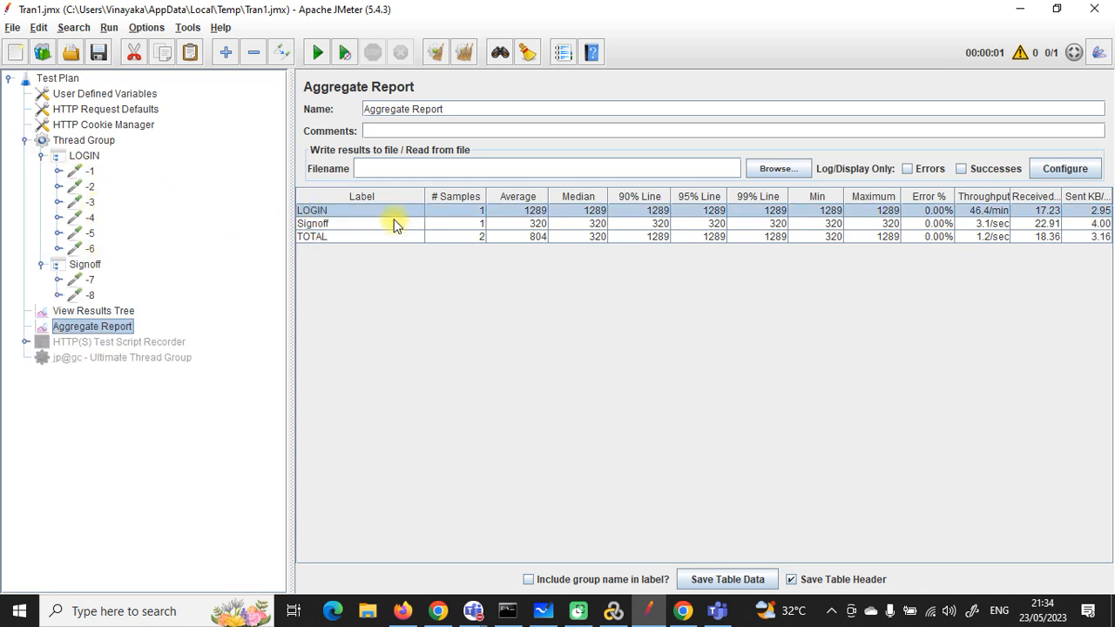
{"action": "left_click", "coordinate": [541, 216]}
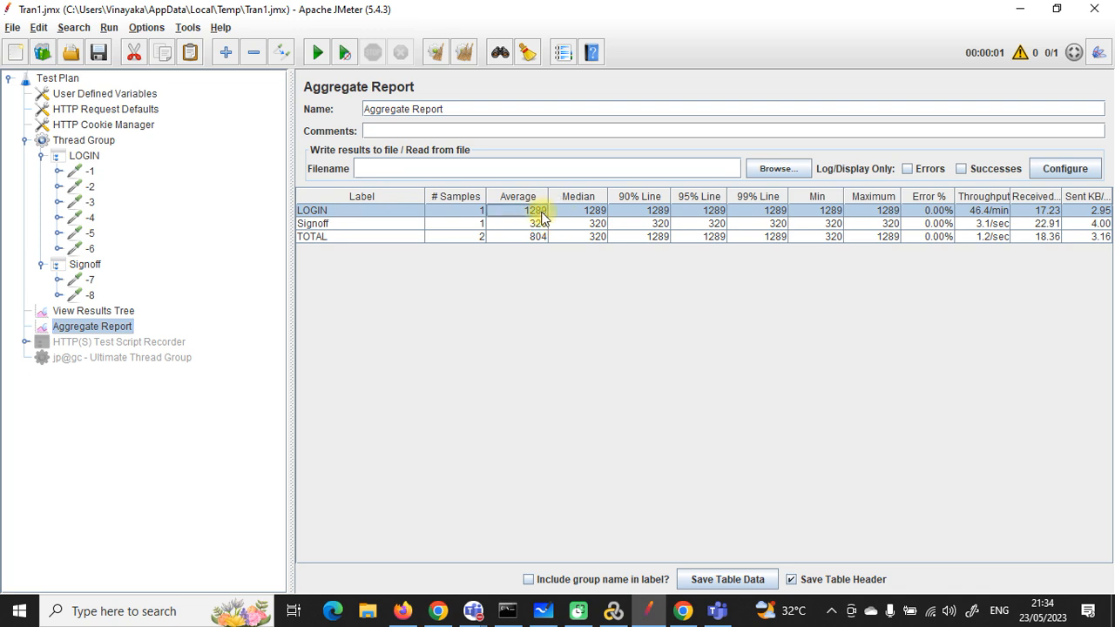
{"action": "left_click", "coordinate": [83, 265]}
{"action": "left_click", "coordinate": [90, 281]}
{"action": "left_click", "coordinate": [90, 294]}
{"action": "left_click", "coordinate": [92, 326]}
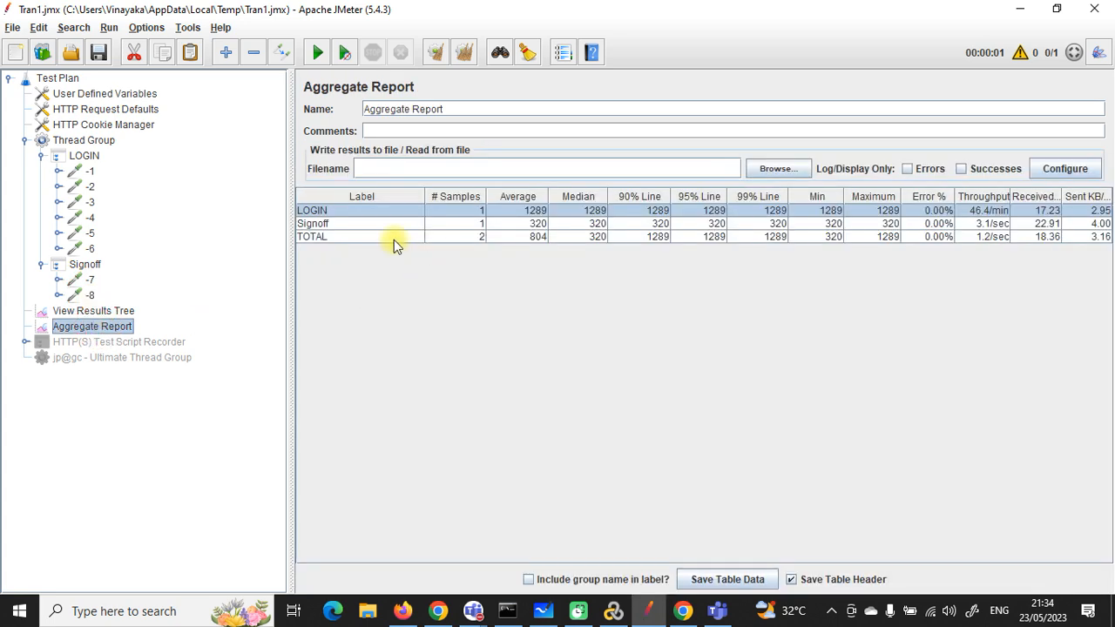
{"action": "left_click", "coordinate": [537, 224]}
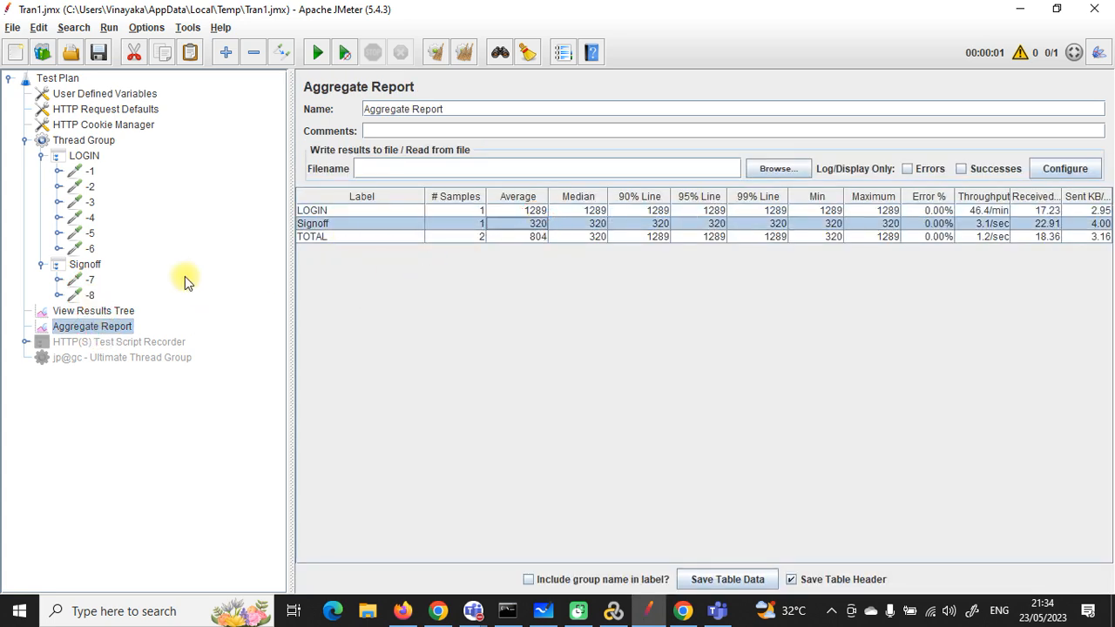
{"action": "left_click", "coordinate": [84, 264]}
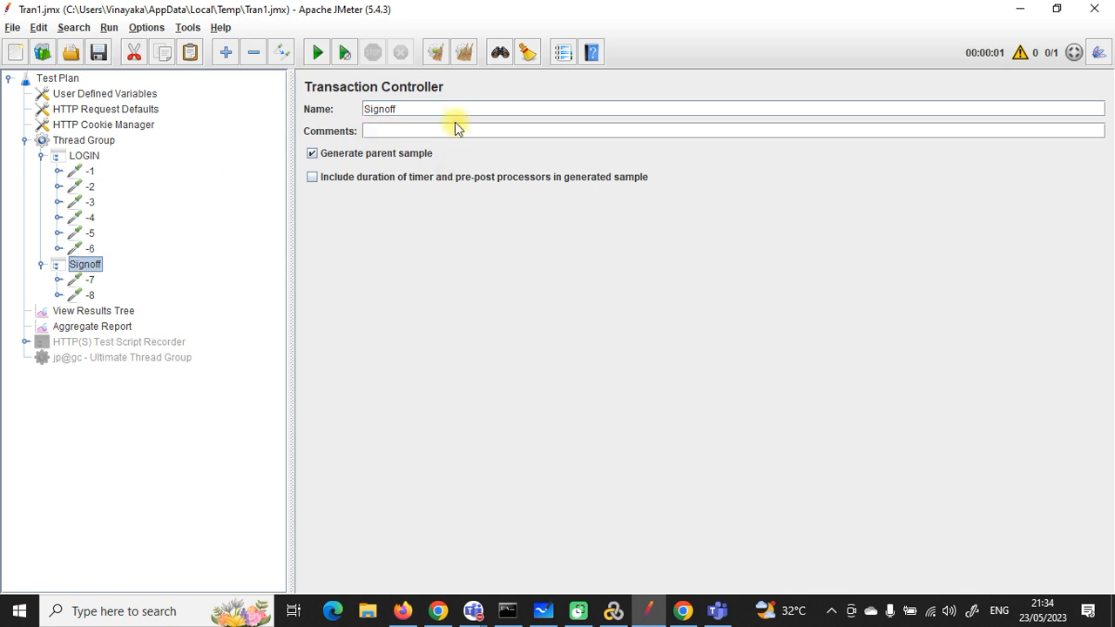
{"action": "left_click", "coordinate": [85, 155]}
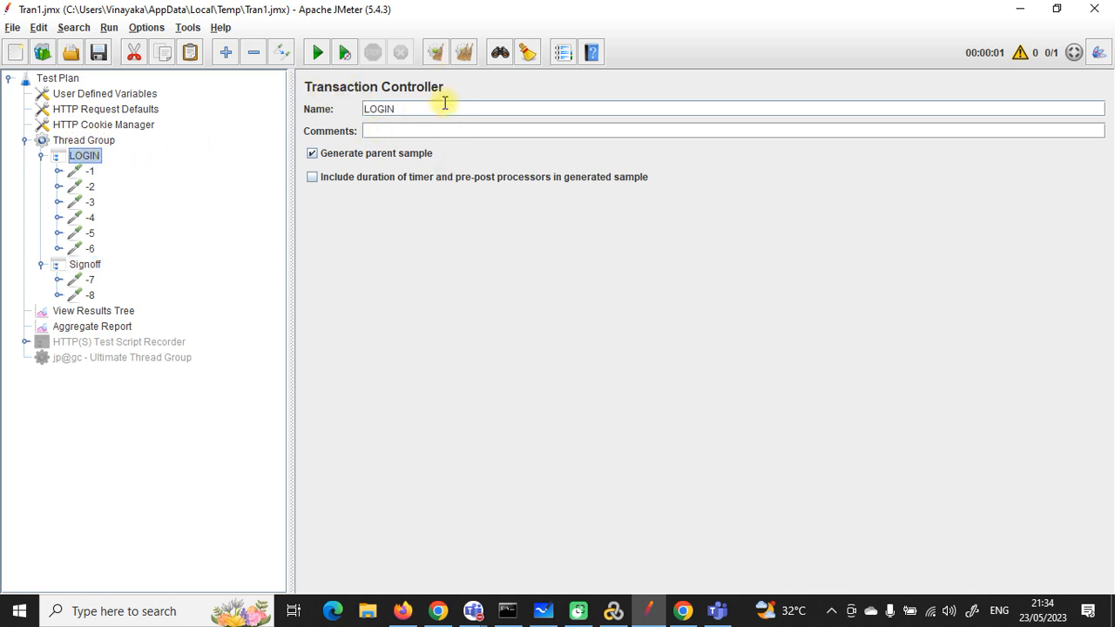
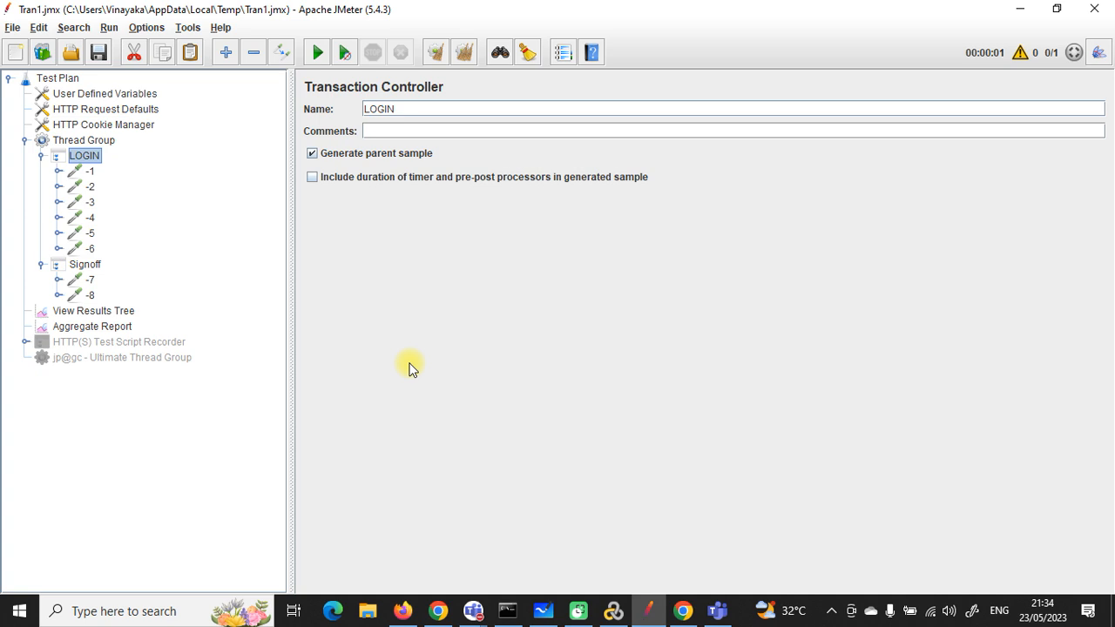
Switch to Chrome, clear the DevTools network log, and open the Flights page in Web Tours.
{"action": "left_click", "coordinate": [439, 611]}
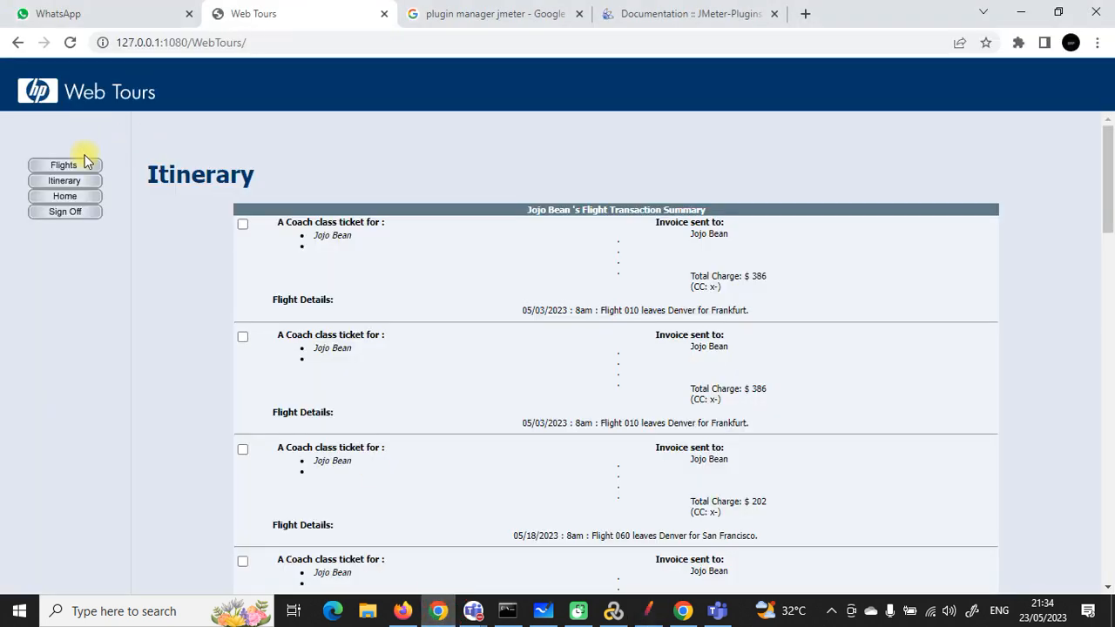
{"action": "left_click", "coordinate": [648, 610]}
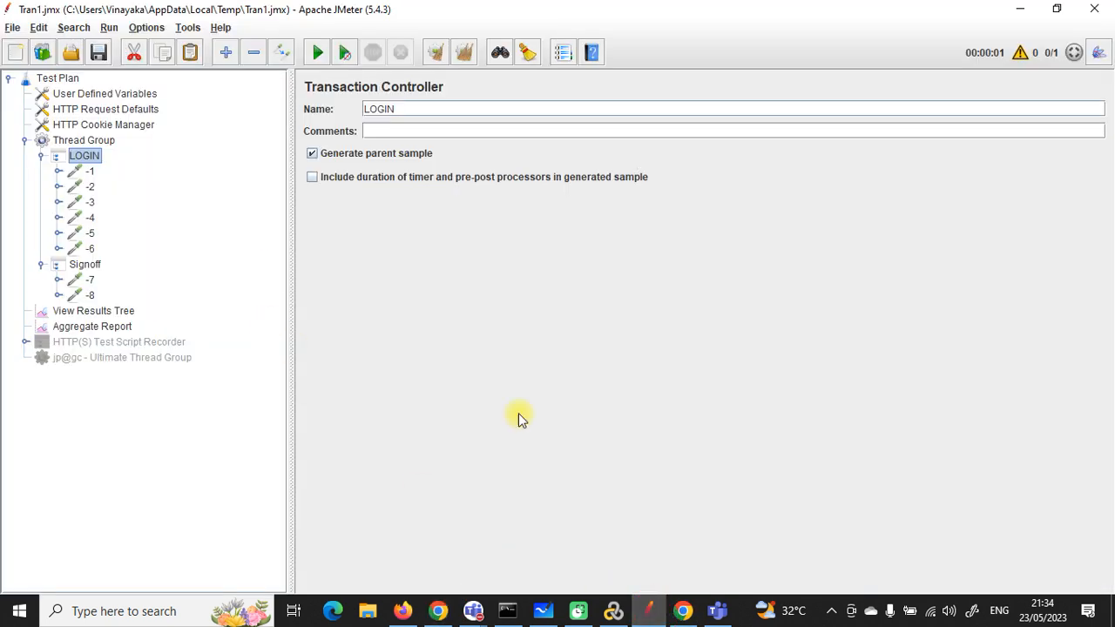
{"action": "left_click", "coordinate": [683, 610]}
{"action": "left_click", "coordinate": [35, 52]}
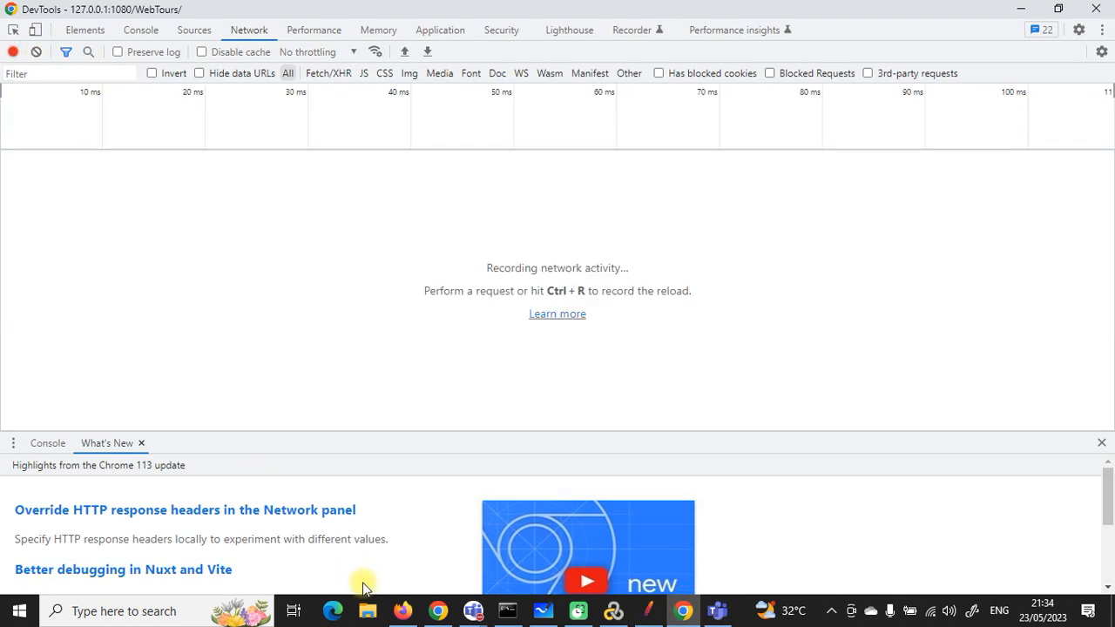
{"action": "left_click", "coordinate": [438, 611]}
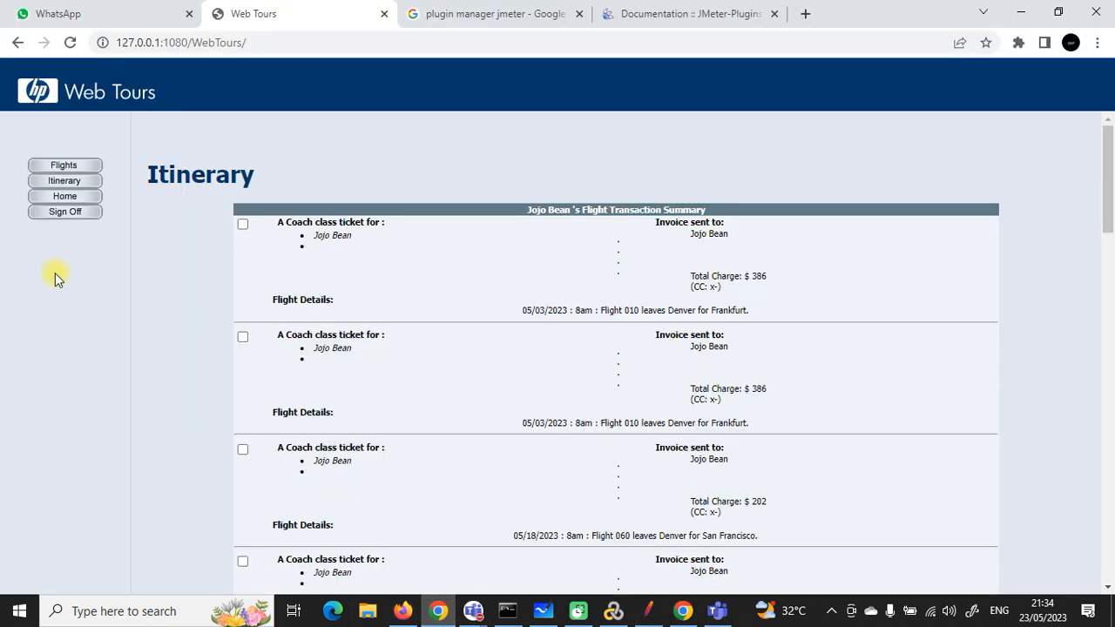
{"action": "left_click", "coordinate": [64, 165]}
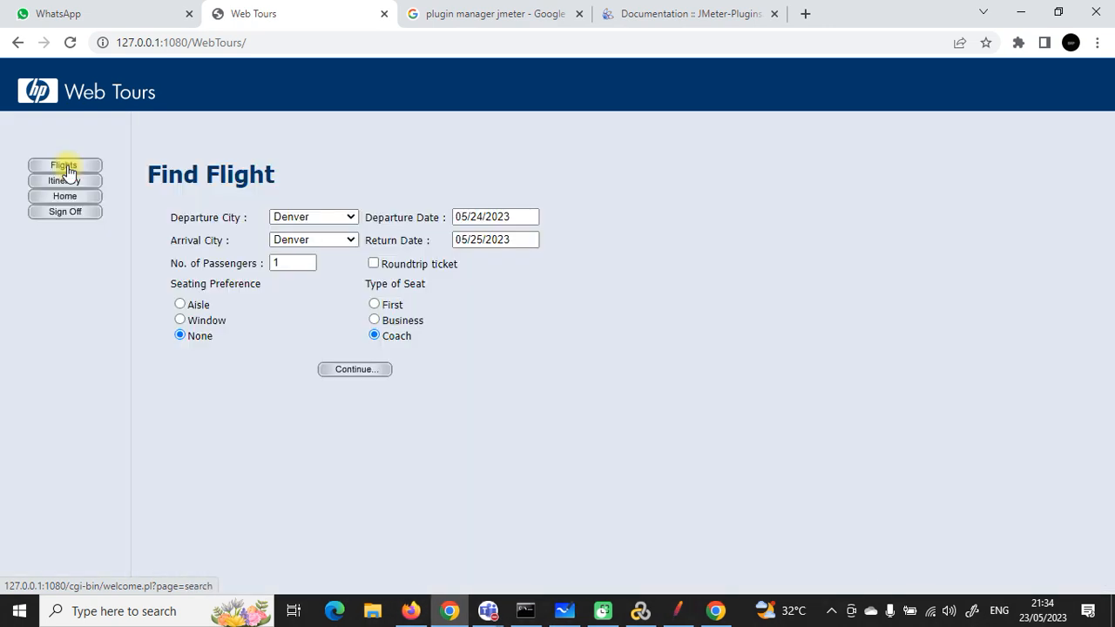
{"action": "left_click", "coordinate": [831, 611]}
{"action": "right_click", "coordinate": [869, 580]}
{"action": "left_click", "coordinate": [891, 523]}
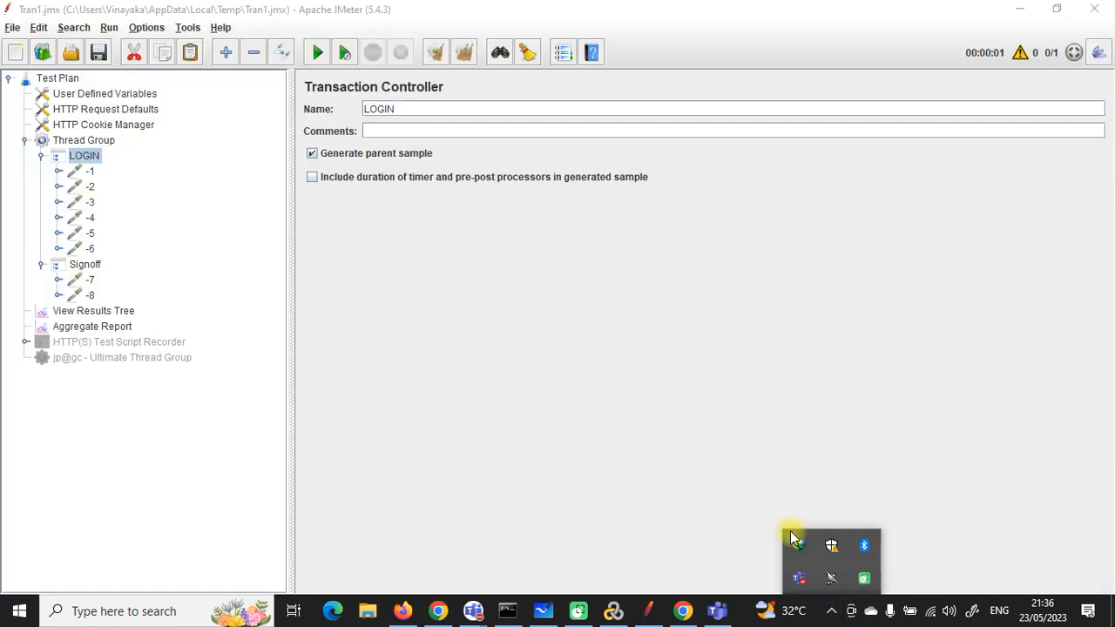
Examine the requests captured in the DevTools network log for the Flights page, from welcome.pl through signoff.gif.
{"action": "left_click", "coordinate": [683, 611]}
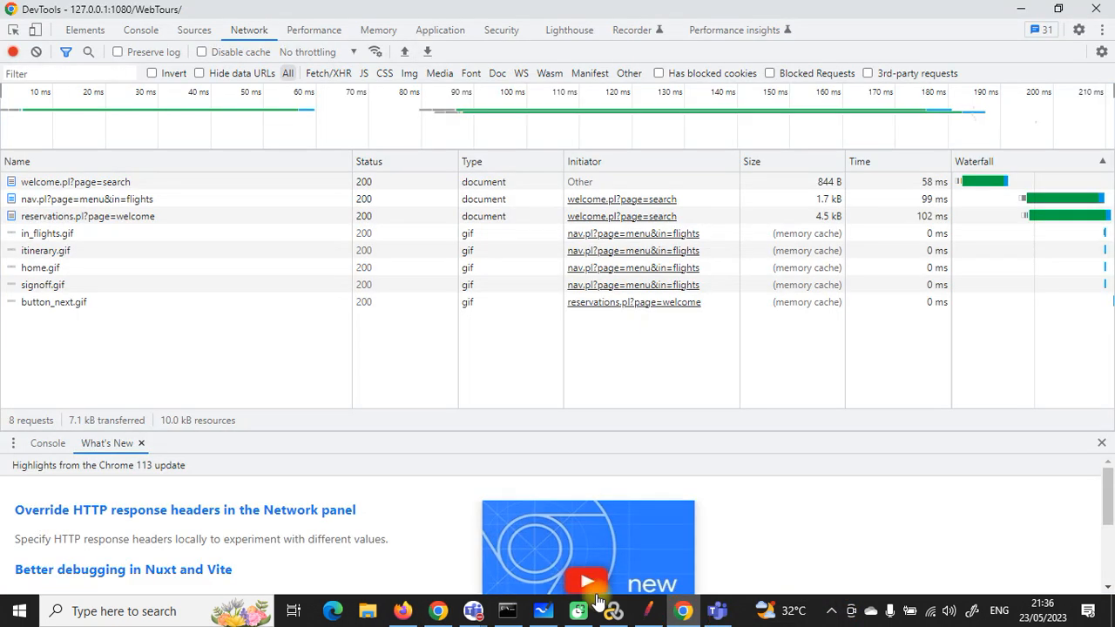
{"action": "left_click", "coordinate": [55, 183]}
{"action": "left_click", "coordinate": [50, 215]}
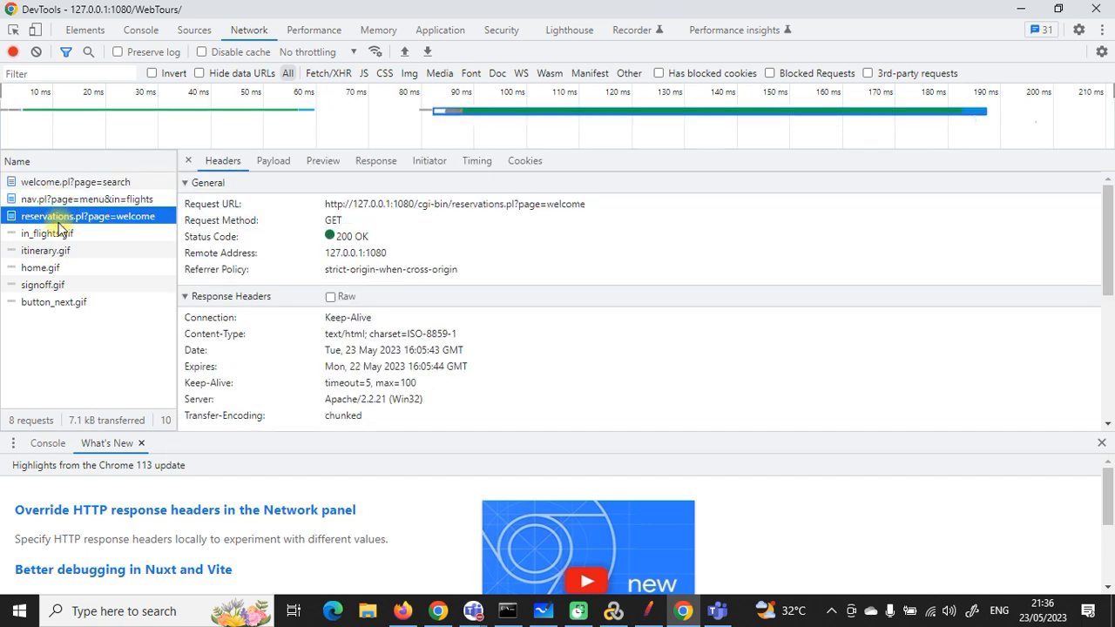
{"action": "left_click", "coordinate": [58, 251]}
{"action": "left_click", "coordinate": [43, 268]}
{"action": "left_click", "coordinate": [43, 285]}
Return to JMeter, collapse the LOGIN and Signoff controllers, and check LOGIN's average in the Aggregate Report.
{"action": "left_click", "coordinate": [645, 614]}
{"action": "left_click", "coordinate": [42, 156]}
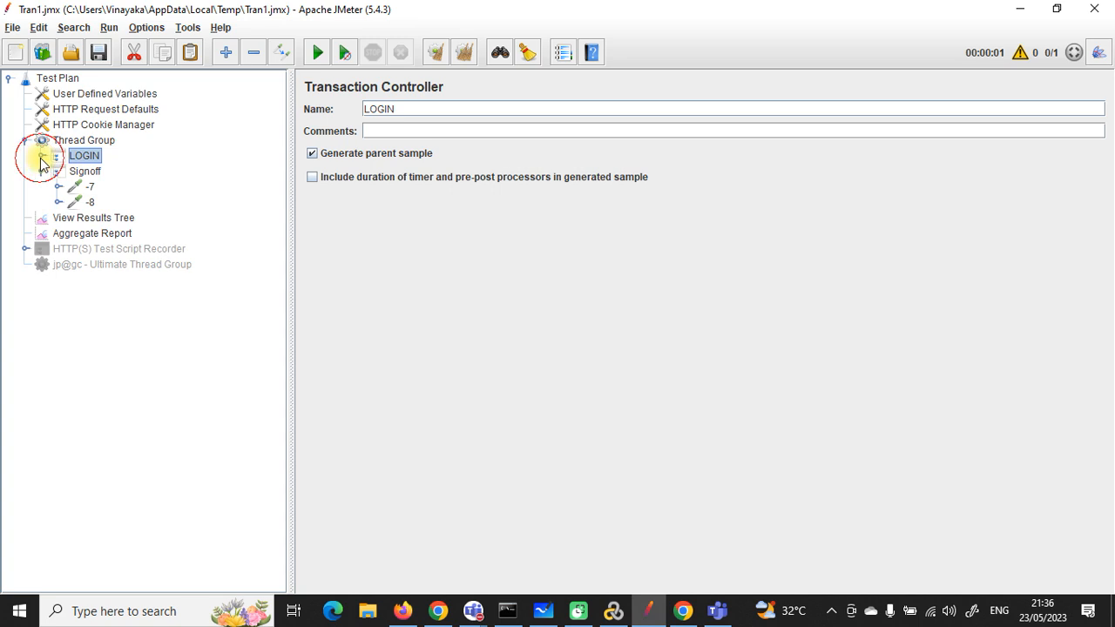
{"action": "left_click", "coordinate": [46, 173]}
{"action": "left_click", "coordinate": [86, 170]}
{"action": "left_click", "coordinate": [85, 155]}
{"action": "left_click", "coordinate": [92, 172]}
{"action": "left_click", "coordinate": [106, 202]}
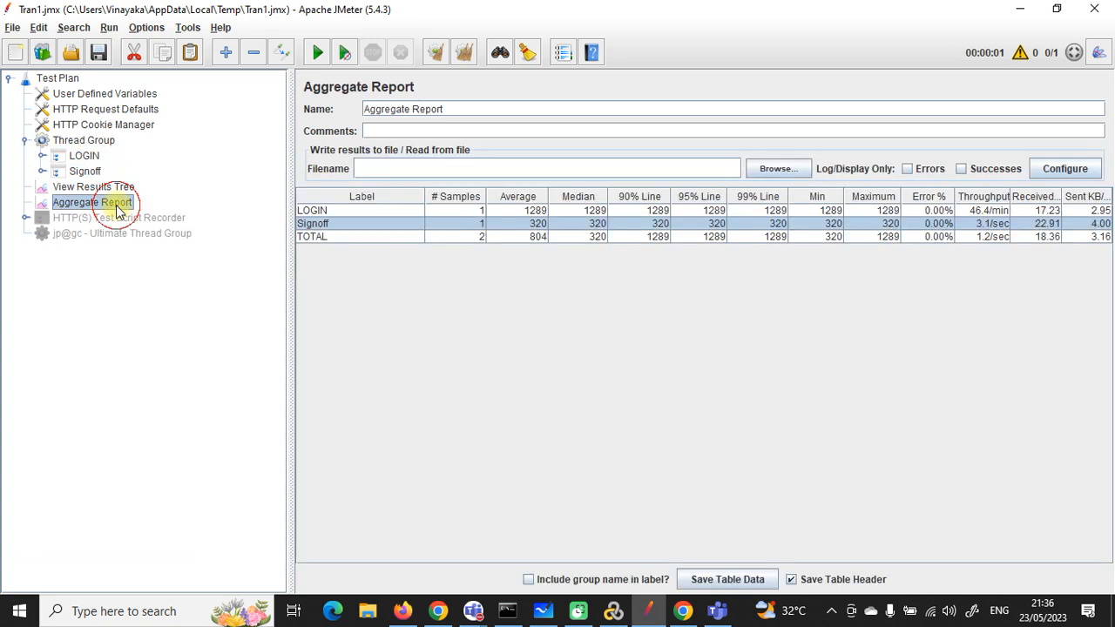
{"action": "left_click", "coordinate": [533, 212]}
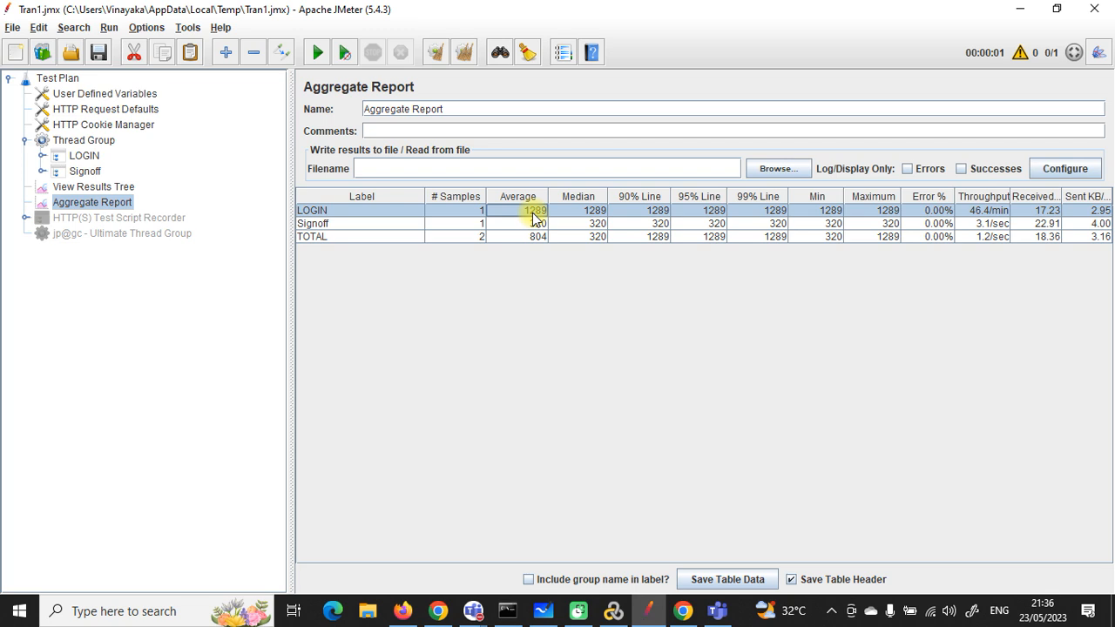
{"action": "left_click", "coordinate": [831, 611]}
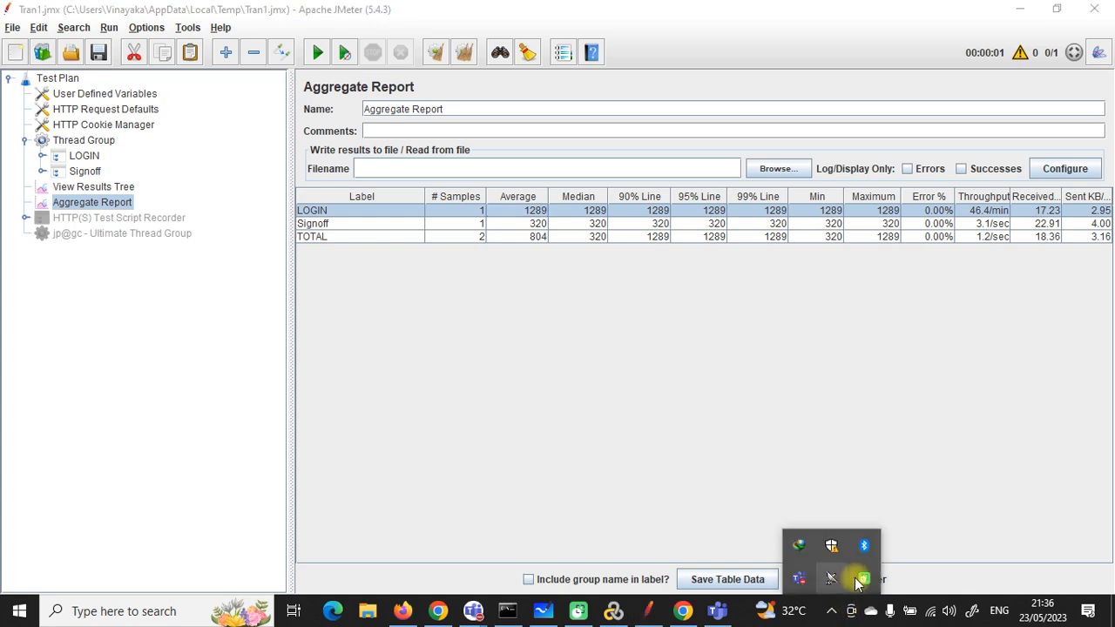